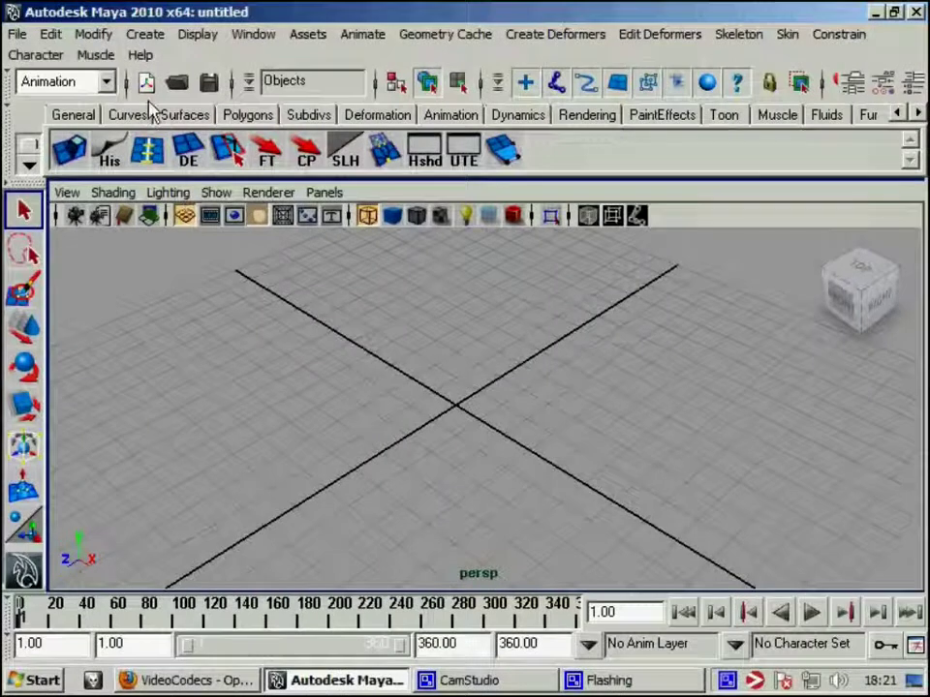
Create a polygon pipe from the primitives list and drag out its base ring at the grid origin.
{"action": "left_click", "coordinate": [17, 35]}
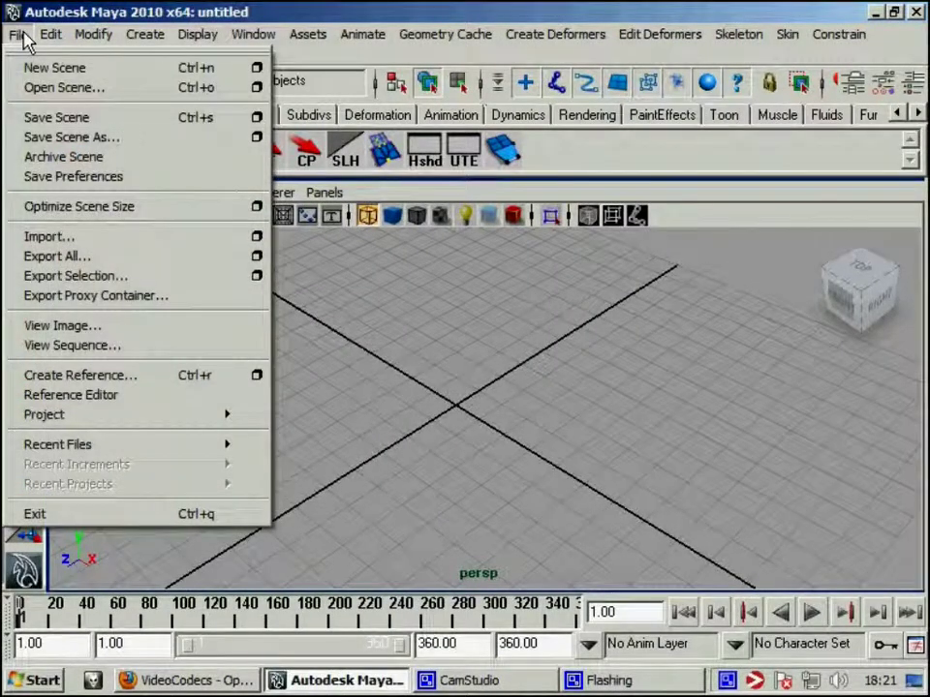
{"action": "left_click", "coordinate": [19, 35]}
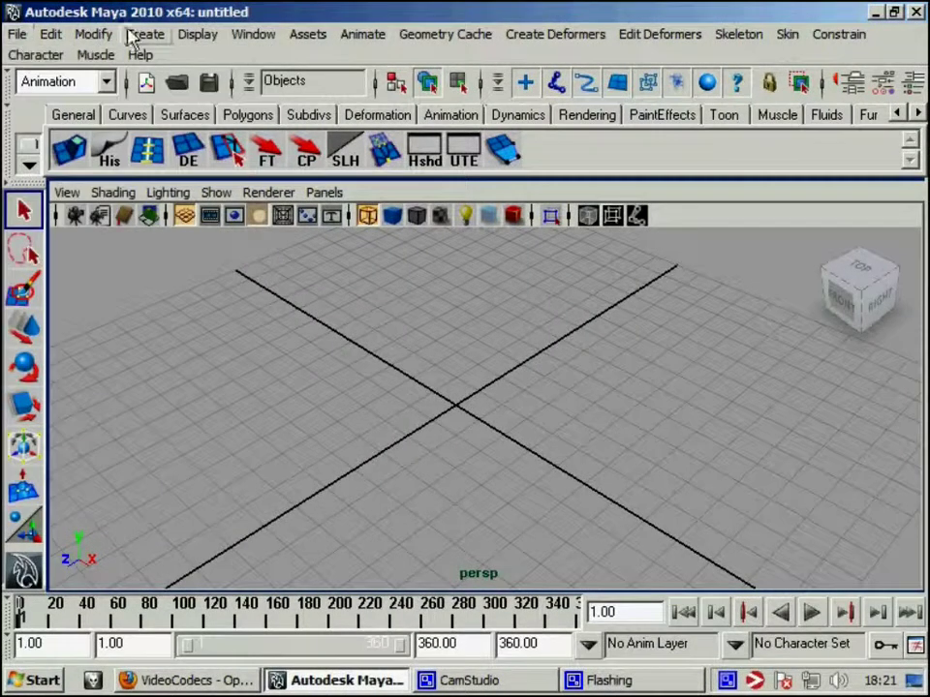
{"action": "left_click", "coordinate": [131, 36]}
{"action": "mouse_move", "coordinate": [192, 88]}
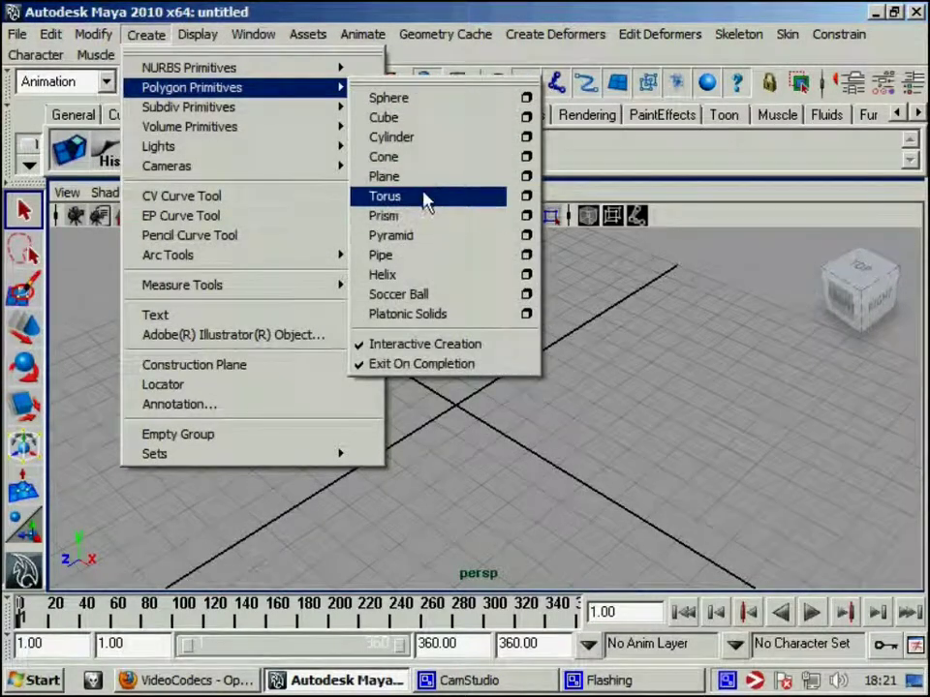
{"action": "left_click", "coordinate": [416, 256]}
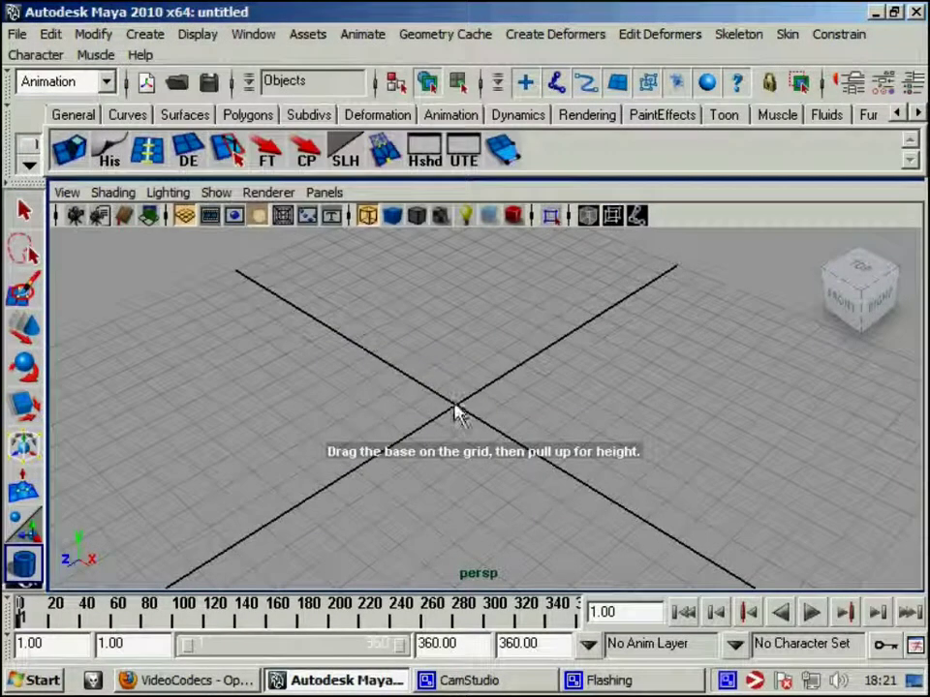
{"action": "mouse_move", "coordinate": [453, 405]}
{"action": "left_mouse_down"}
{"action": "mouse_move", "coordinate": [482, 440]}
{"action": "mouse_move", "coordinate": [519, 463]}
{"action": "mouse_move", "coordinate": [512, 425]}
{"action": "left_mouse_up"}
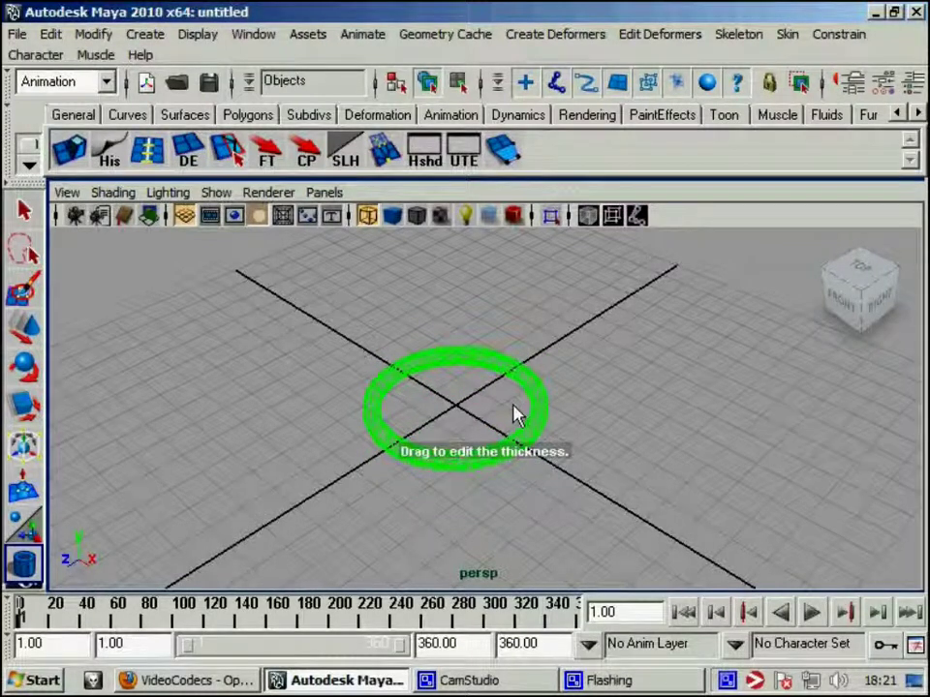
Finish the pipe, switch to smooth shading, and tilt the ring toward upright.
{"action": "left_click", "coordinate": [515, 414]}
{"action": "key", "text": "5"}
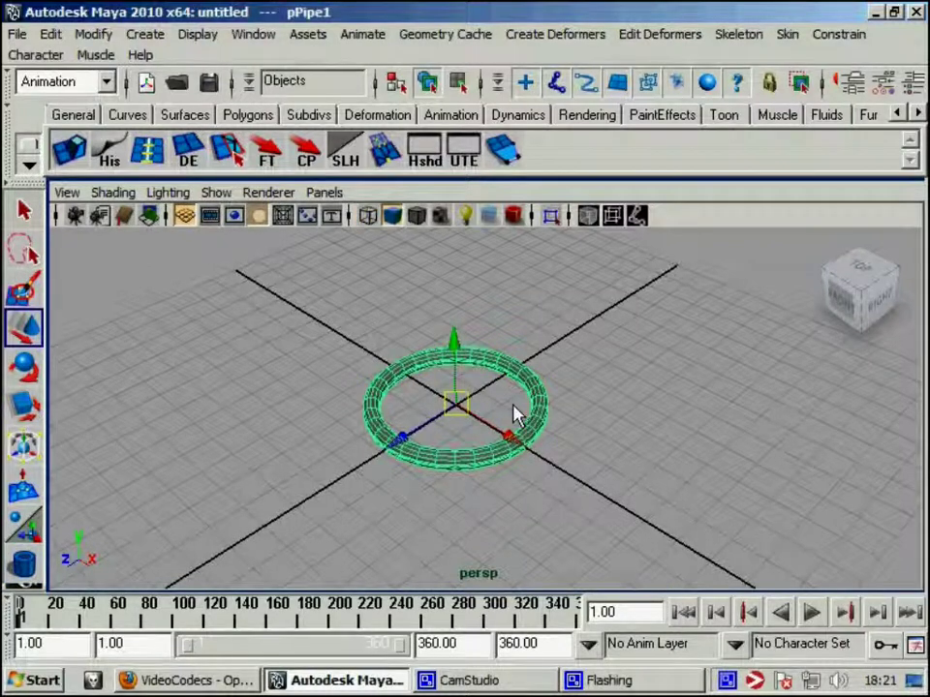
{"action": "mouse_move", "coordinate": [514, 415]}
{"action": "left_mouse_down", "text": "alt"}
{"action": "mouse_move", "coordinate": [629, 510]}
{"action": "mouse_move", "coordinate": [559, 439]}
{"action": "left_mouse_up", "text": "alt"}
{"action": "right_click_drag", "start_coordinate": [560, 438], "coordinate": [669, 465], "text": "alt"}
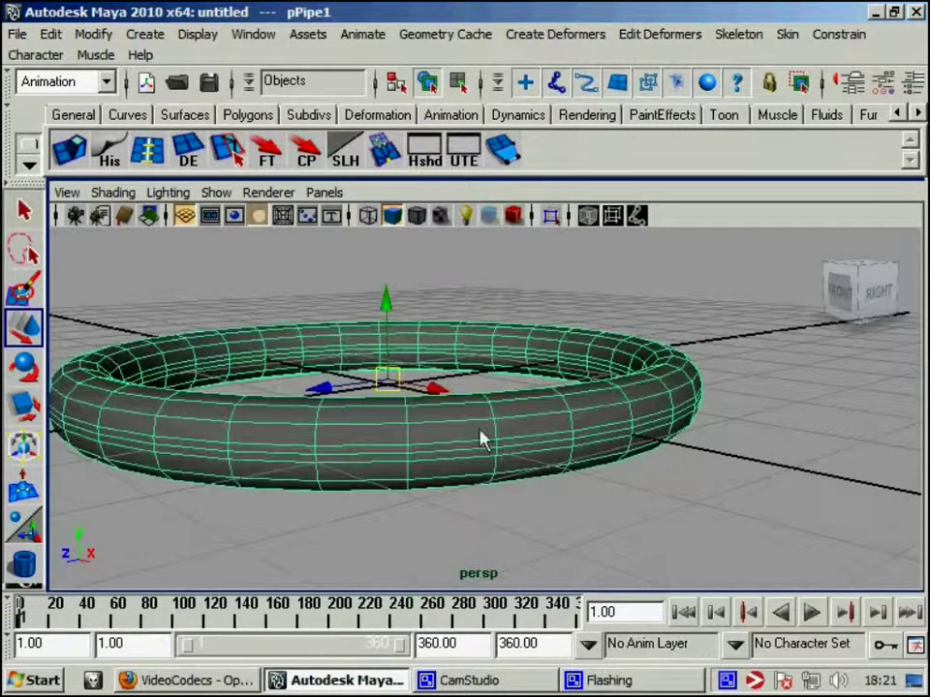
{"action": "mouse_move", "coordinate": [482, 439]}
{"action": "left_mouse_down", "text": "alt"}
{"action": "mouse_move", "coordinate": [251, 471]}
{"action": "mouse_move", "coordinate": [376, 488]}
{"action": "left_mouse_up", "text": "alt"}
{"action": "right_click_drag", "start_coordinate": [375, 488], "coordinate": [407, 431], "text": "alt"}
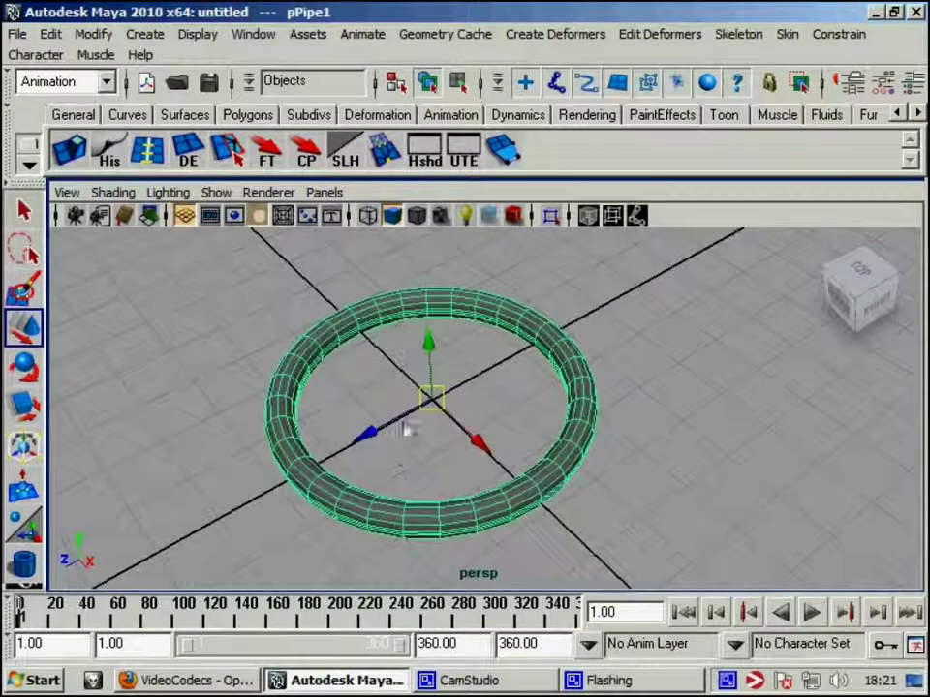
{"action": "key", "text": "e"}
{"action": "left_click_drag", "start_coordinate": [450, 352], "coordinate": [329, 405]}
Set the ring's Rotate X to 90 in the Channel Box.
{"action": "key", "text": "space"}
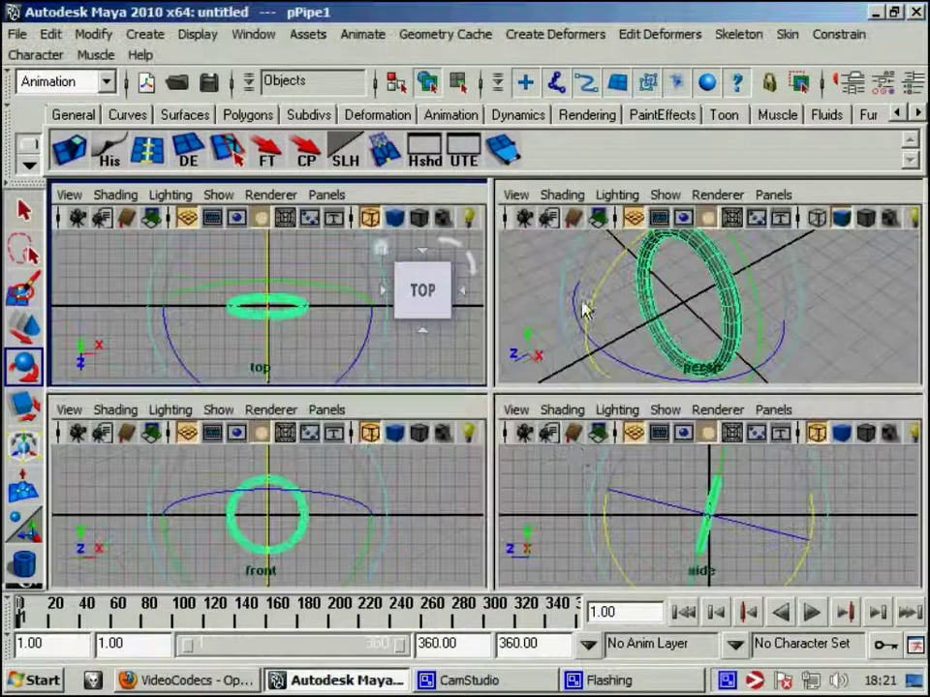
{"action": "key", "text": "space"}
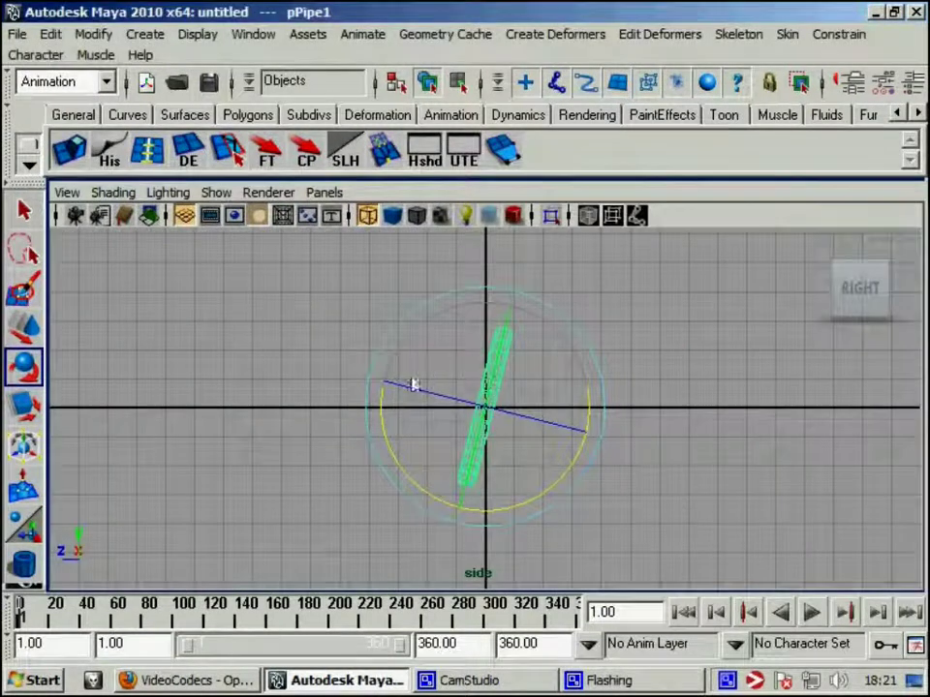
{"action": "left_click", "coordinate": [910, 82]}
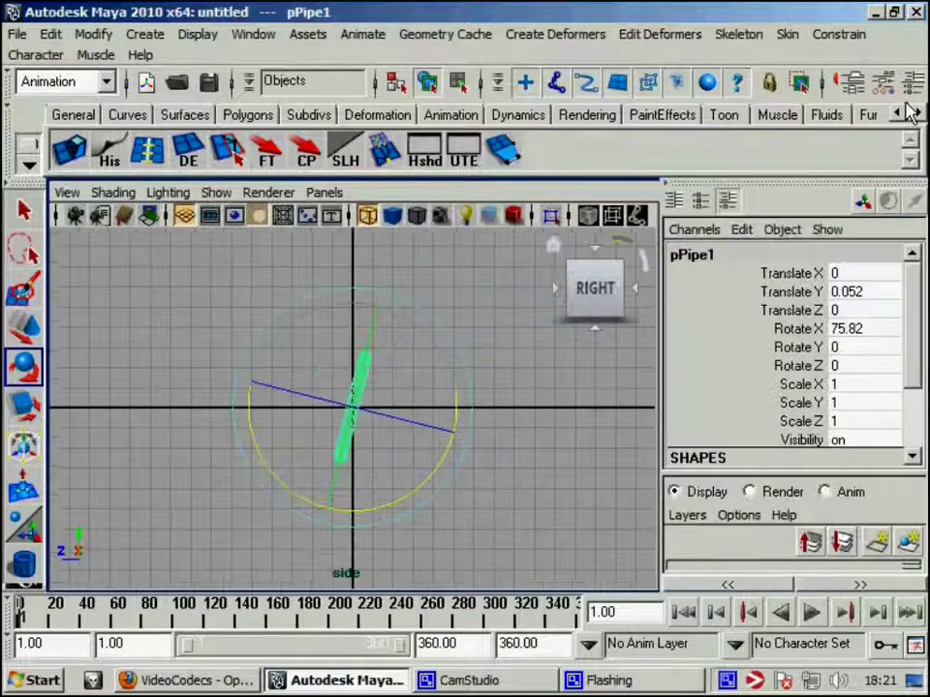
{"action": "left_click", "coordinate": [858, 327]}
{"action": "type", "text": "90"}
{"action": "key", "text": "Return"}
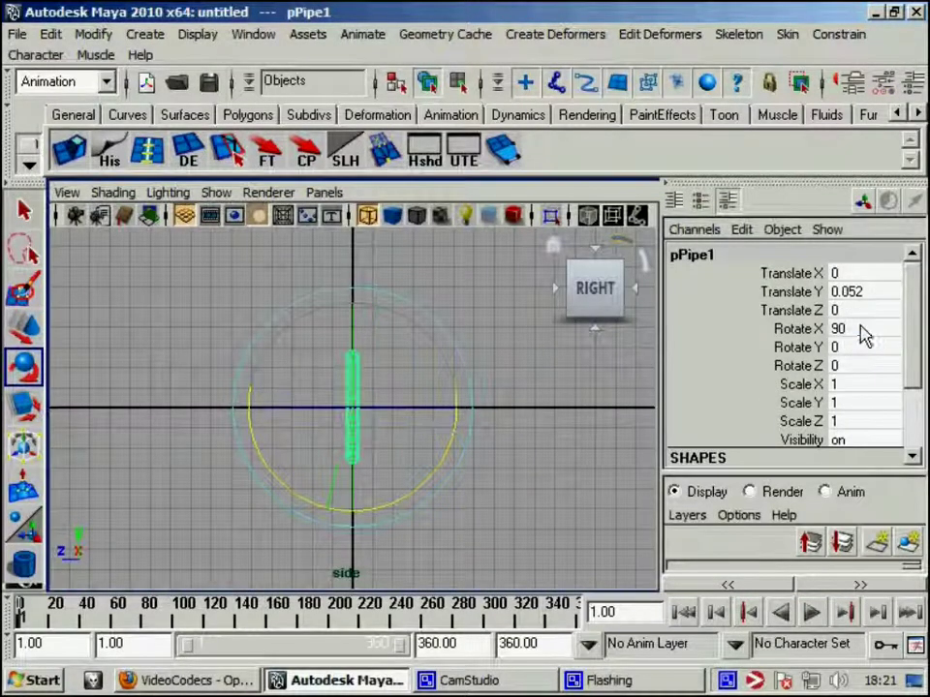
{"action": "key", "text": "space"}
Scale the ring up uniformly to 2.581.
{"action": "scroll", "coordinate": [232, 496], "scroll_direction": "up", "scroll_amount": 3}
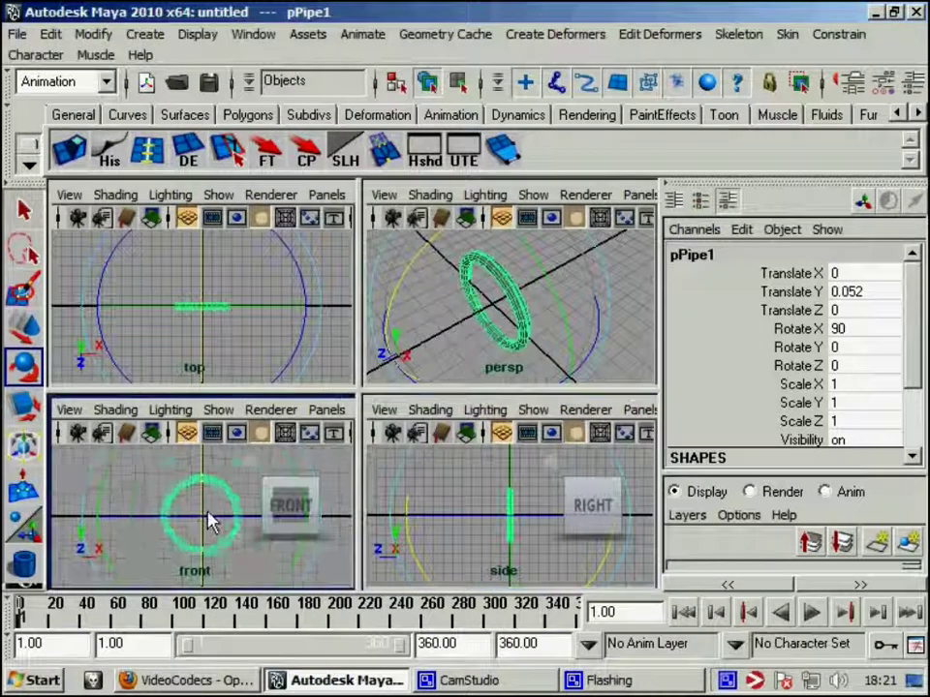
{"action": "key", "text": "r"}
{"action": "mouse_move", "coordinate": [202, 515]}
{"action": "left_mouse_down"}
{"action": "mouse_move", "coordinate": [205, 528]}
{"action": "mouse_move", "coordinate": [337, 561]}
{"action": "left_mouse_up"}
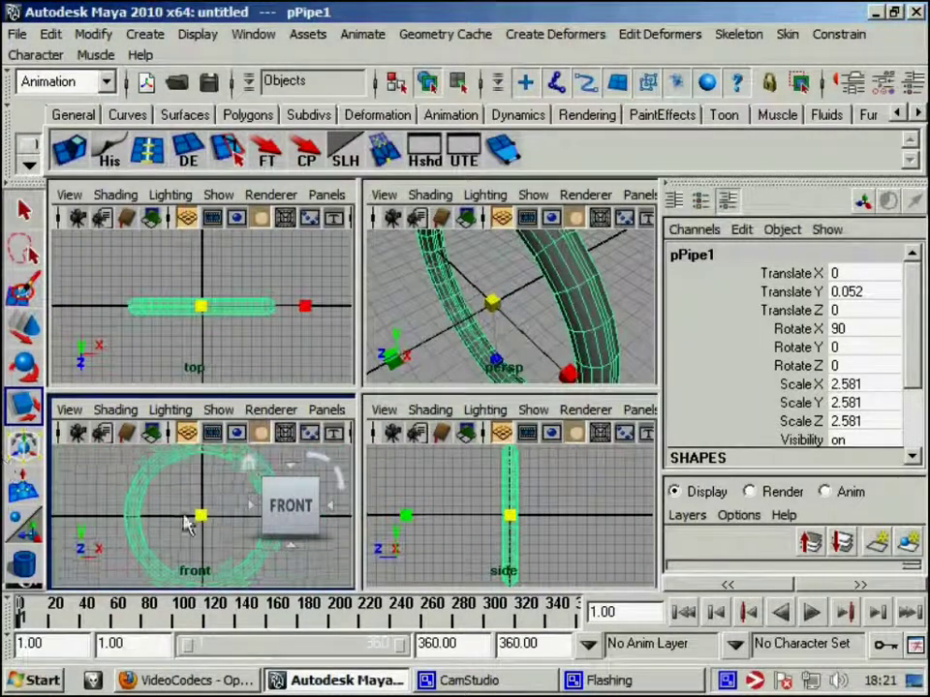
{"action": "scroll", "coordinate": [139, 529], "scroll_direction": "down", "scroll_amount": 3}
{"action": "scroll", "coordinate": [229, 506], "scroll_direction": "down", "scroll_amount": 1}
Raise the ring to Translate Y 11.
{"action": "key", "text": "w"}
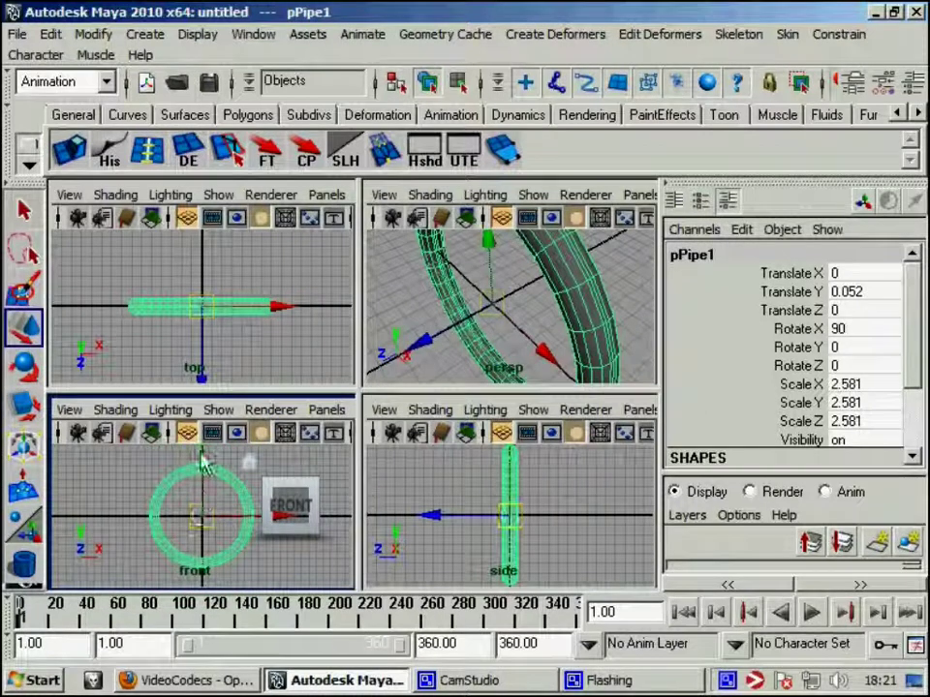
{"action": "left_click_drag", "start_coordinate": [204, 461], "coordinate": [202, 426]}
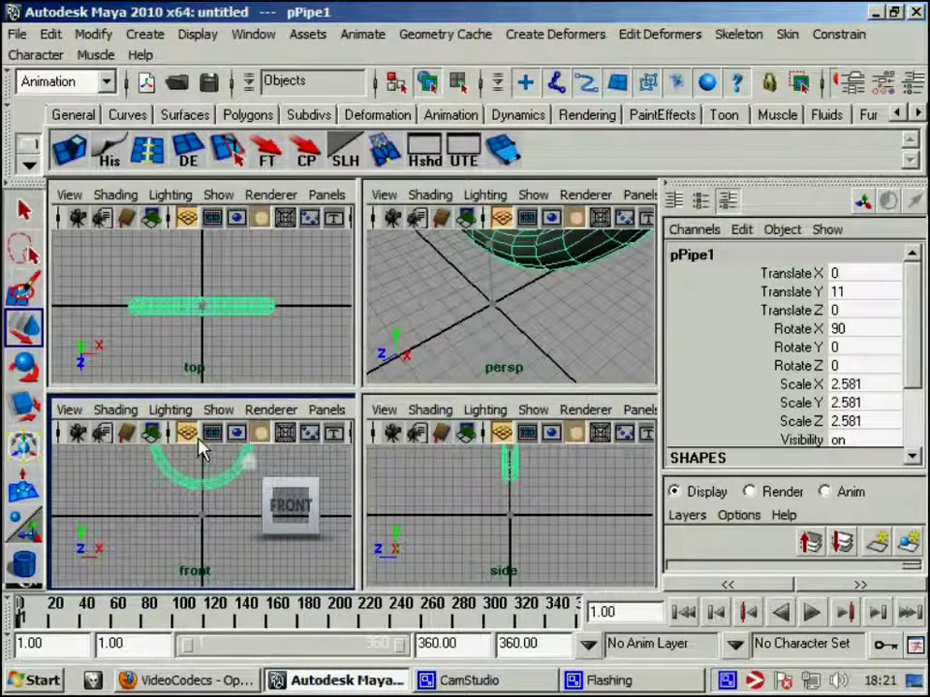
{"action": "left_click_drag", "start_coordinate": [618, 253], "coordinate": [505, 325], "text": "alt"}
{"action": "key", "text": "space"}
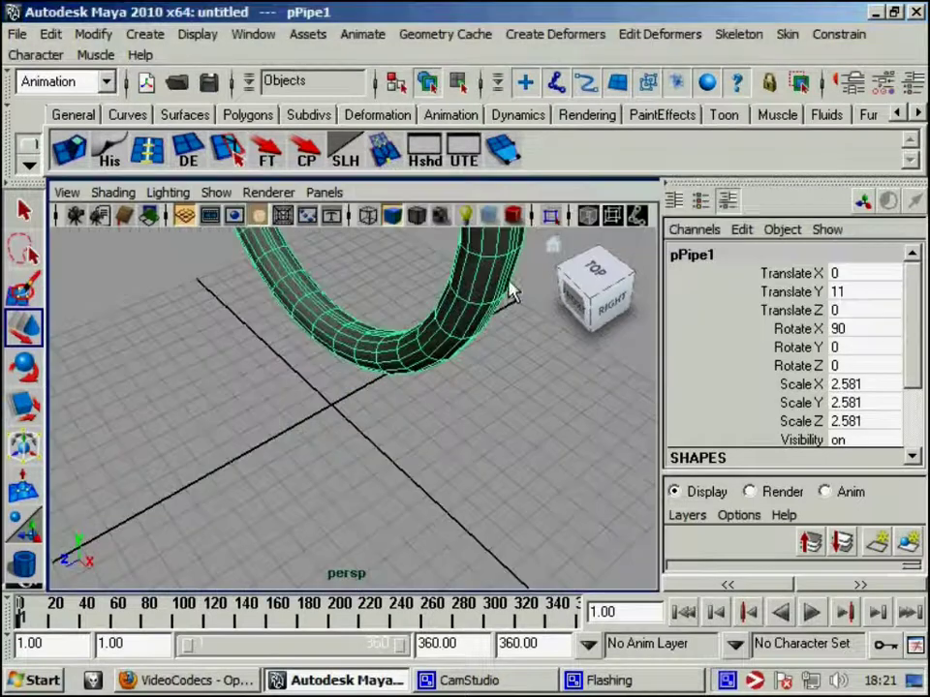
{"action": "left_click", "coordinate": [912, 78]}
{"action": "left_click", "coordinate": [912, 78]}
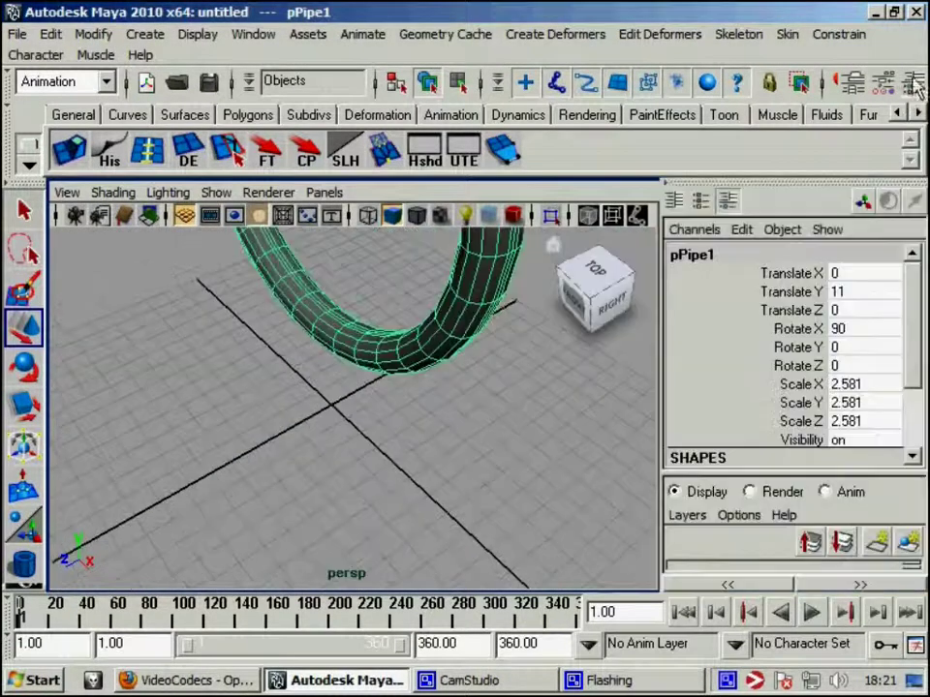
{"action": "scroll", "coordinate": [875, 456], "scroll_direction": "down", "scroll_amount": 3}
Reduce the pipe's Thickness to 0.24 in its polyPipe1 inputs.
{"action": "left_click", "coordinate": [707, 418]}
{"action": "scroll", "coordinate": [754, 429], "scroll_direction": "down", "scroll_amount": 5}
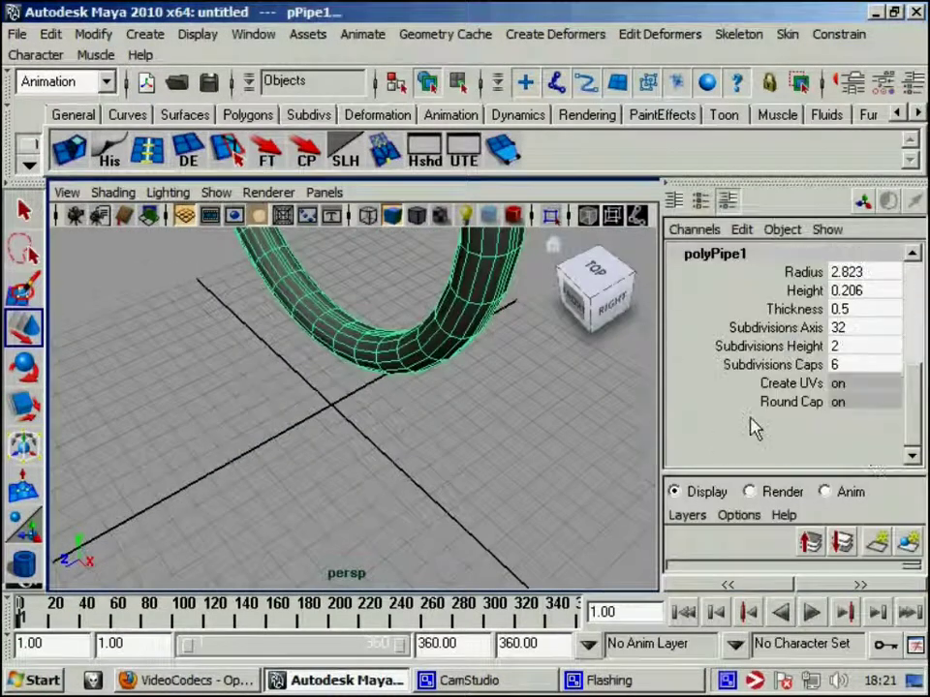
{"action": "left_click", "coordinate": [796, 310]}
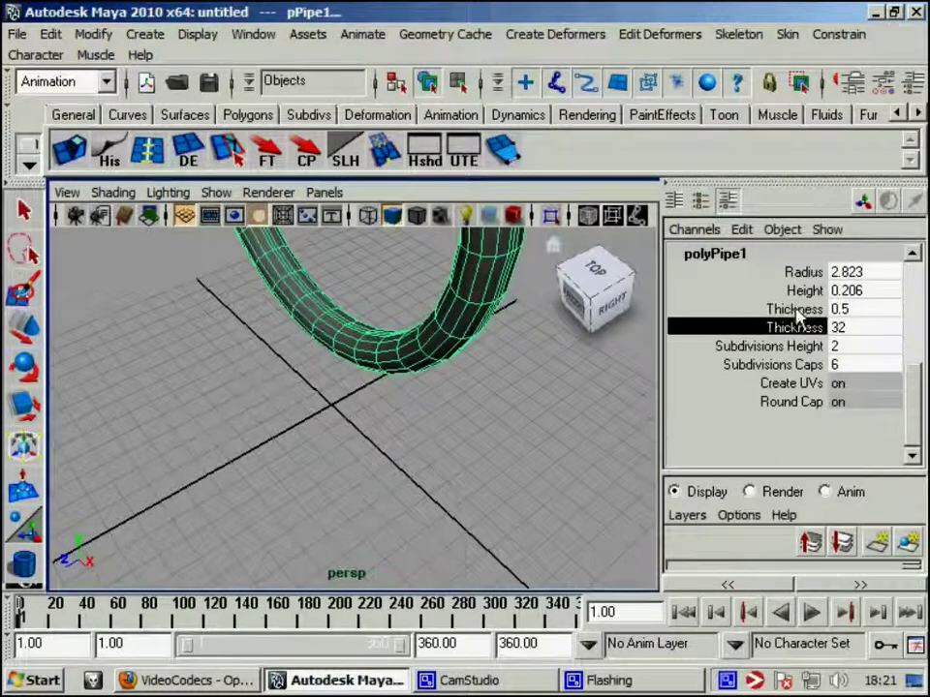
{"action": "mouse_move", "coordinate": [412, 504]}
{"action": "middle_mouse_down"}
{"action": "mouse_move", "coordinate": [405, 486]}
{"action": "mouse_move", "coordinate": [383, 477]}
{"action": "middle_mouse_up"}
In the front view, delete the ring's left-half faces to leave an arched half-ring.
{"action": "key", "text": "space"}
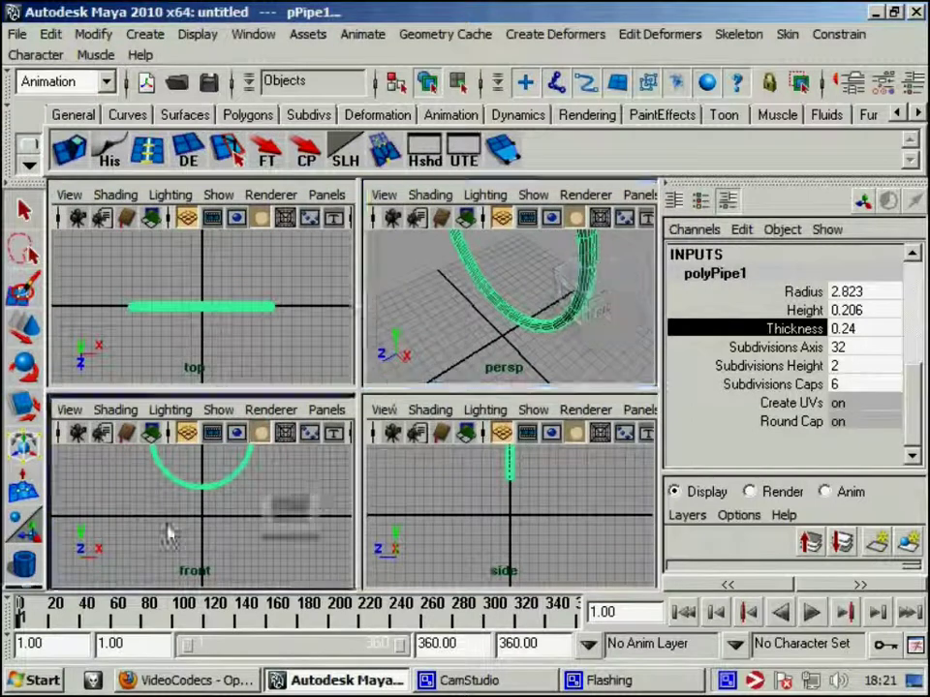
{"action": "key", "text": "space"}
{"action": "middle_click_drag", "start_coordinate": [338, 384], "coordinate": [366, 492], "text": "alt"}
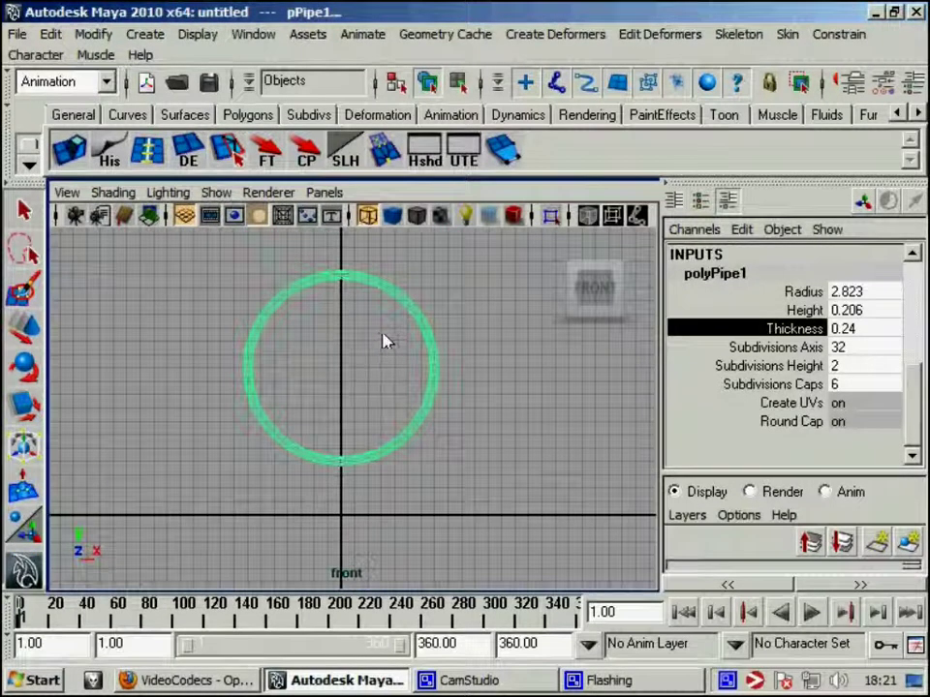
{"action": "right_click", "coordinate": [327, 280]}
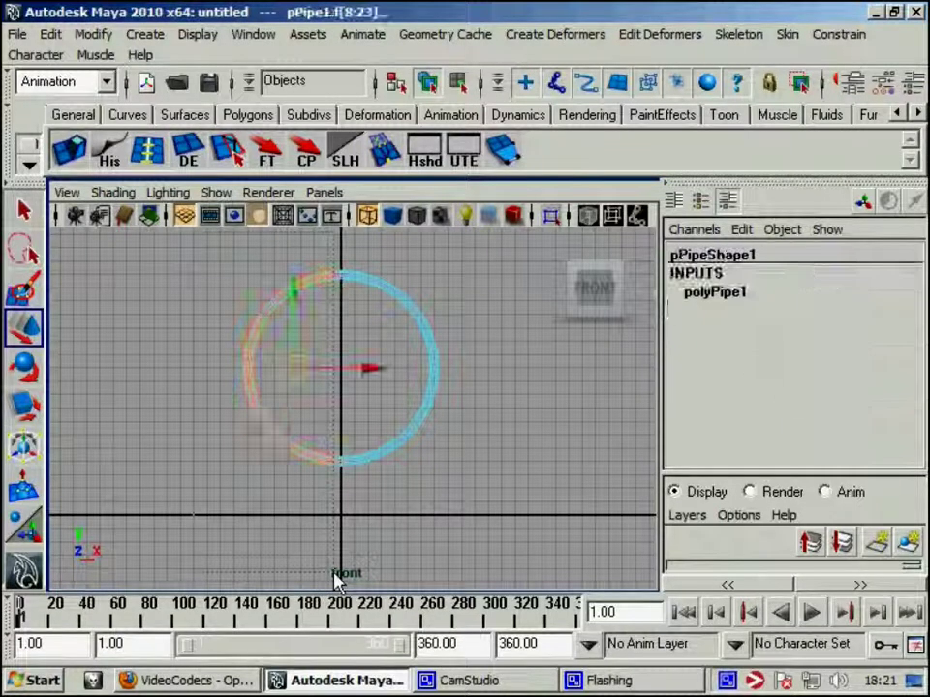
{"action": "key", "text": "Delete"}
{"action": "right_click_drag", "start_coordinate": [378, 451], "coordinate": [387, 245]}
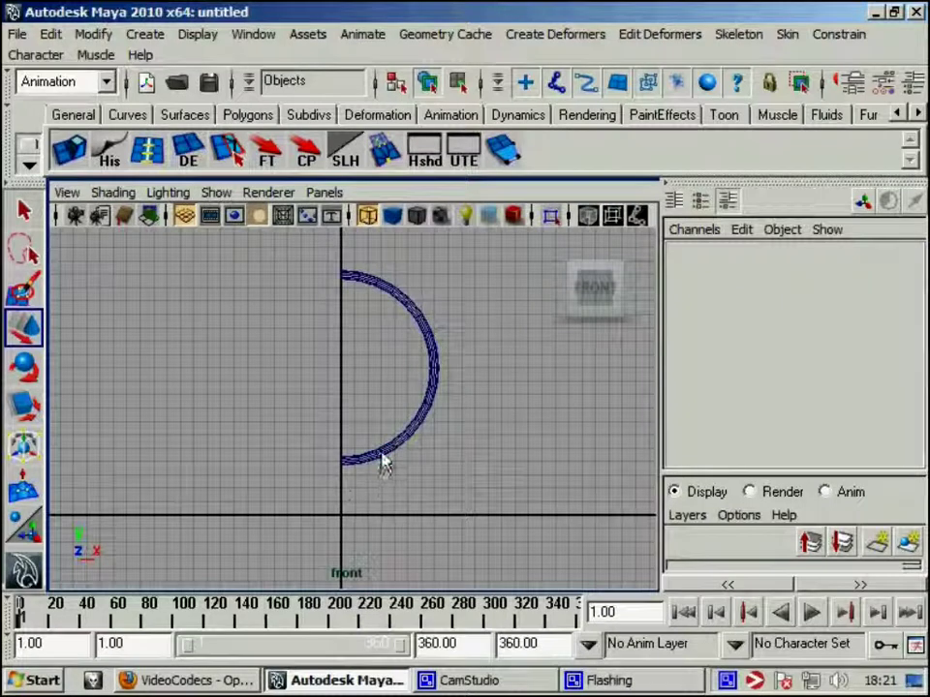
{"action": "left_click", "coordinate": [383, 461]}
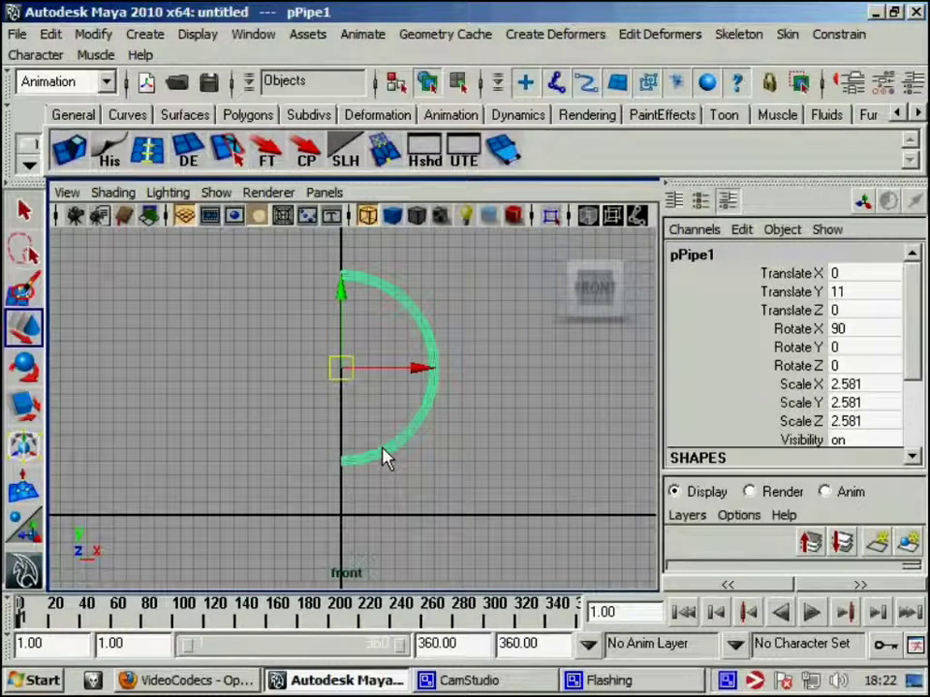
Draw a polygon cylinder disc at the origin, radius 7.616 and height 0.59.
{"action": "left_click", "coordinate": [109, 34]}
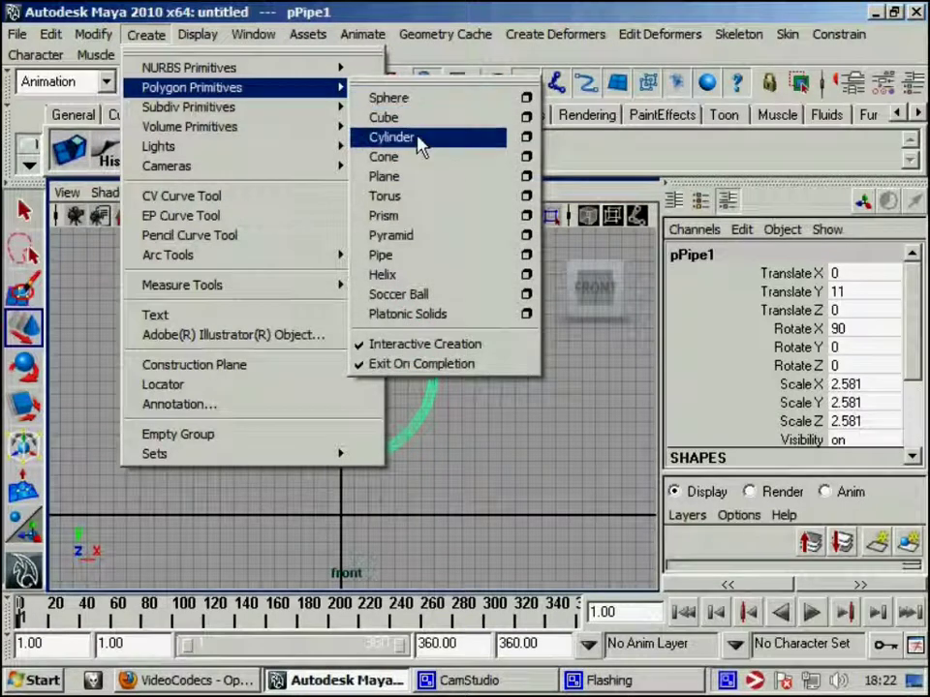
{"action": "left_click", "coordinate": [388, 136]}
{"action": "key", "text": "space"}
{"action": "key", "text": "space"}
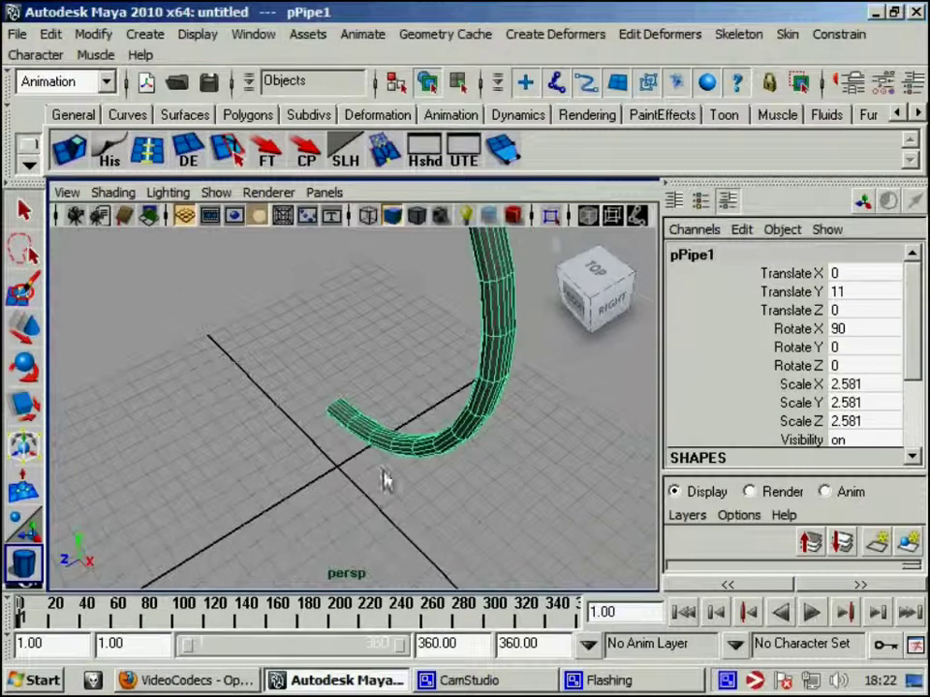
{"action": "mouse_move", "coordinate": [338, 470]}
{"action": "left_mouse_down"}
{"action": "mouse_move", "coordinate": [419, 519]}
{"action": "mouse_move", "coordinate": [514, 543]}
{"action": "mouse_move", "coordinate": [499, 538]}
{"action": "mouse_move", "coordinate": [485, 432]}
{"action": "left_mouse_up"}
{"action": "right_click_drag", "start_coordinate": [485, 432], "coordinate": [379, 443], "text": "alt"}
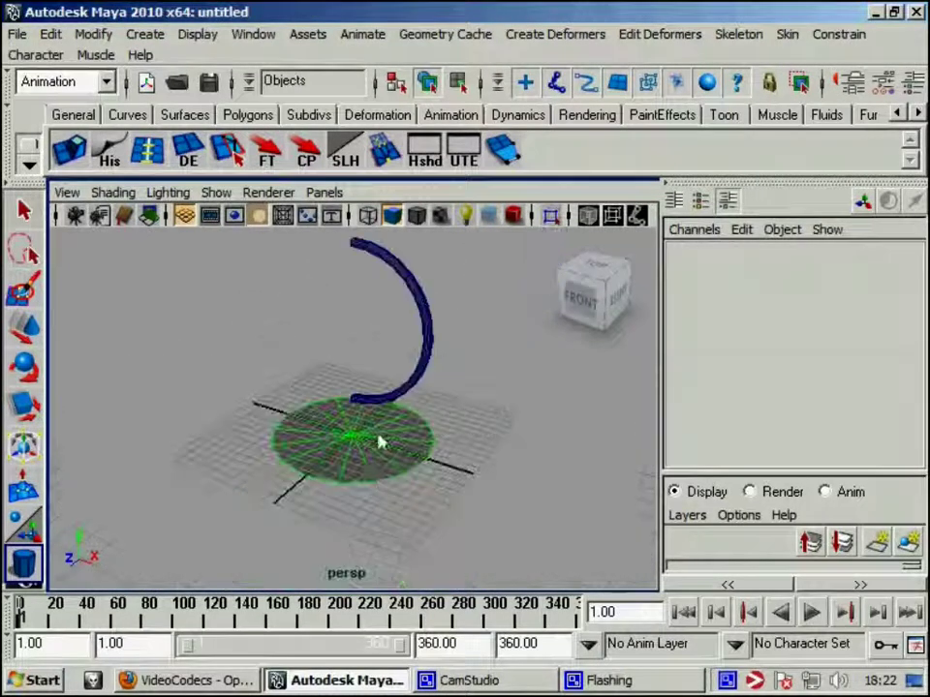
{"action": "mouse_move", "coordinate": [380, 484]}
{"action": "left_mouse_down"}
{"action": "mouse_move", "coordinate": [383, 436]}
{"action": "mouse_move", "coordinate": [376, 442]}
{"action": "left_mouse_up"}
{"action": "right_click_drag", "start_coordinate": [376, 442], "coordinate": [792, 384], "text": "alt"}
{"action": "left_click_drag", "start_coordinate": [918, 317], "coordinate": [909, 410]}
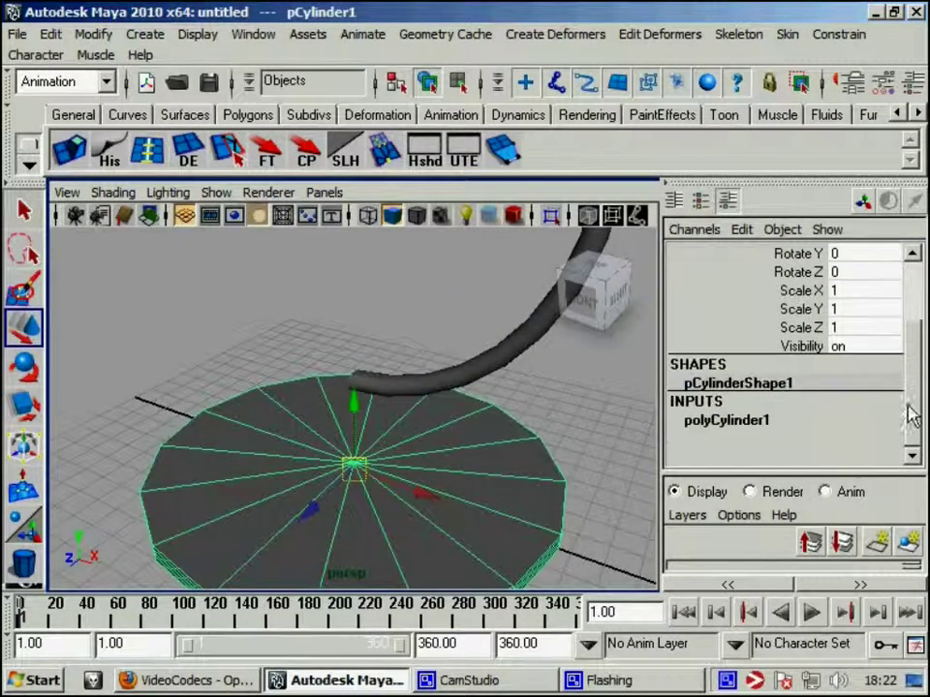
Set the disc to 16 axis subdivisions and 2 height subdivisions.
{"action": "left_click", "coordinate": [741, 424]}
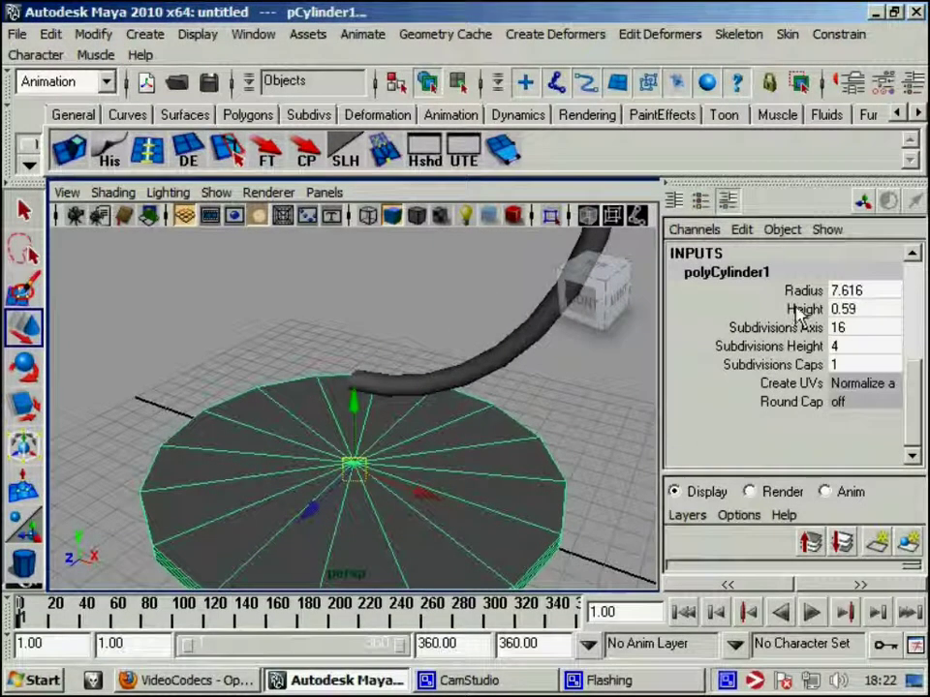
{"action": "left_click", "coordinate": [765, 328]}
{"action": "left_click_drag", "start_coordinate": [349, 436], "coordinate": [606, 405], "text": "alt"}
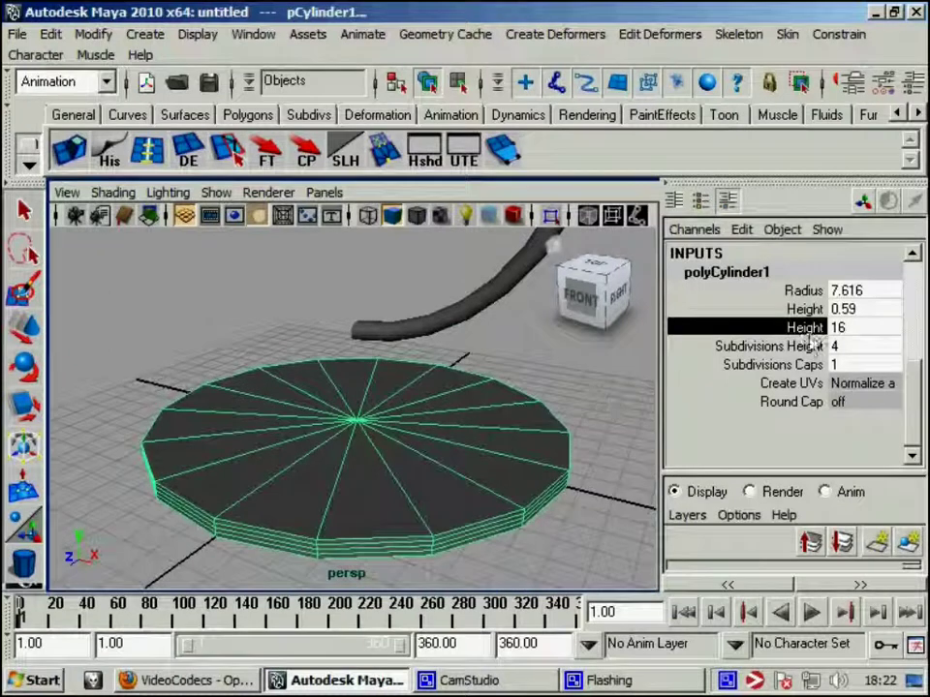
{"action": "mouse_move", "coordinate": [542, 411]}
{"action": "middle_mouse_down"}
{"action": "mouse_move", "coordinate": [192, 415]}
{"action": "mouse_move", "coordinate": [426, 406]}
{"action": "middle_mouse_up"}
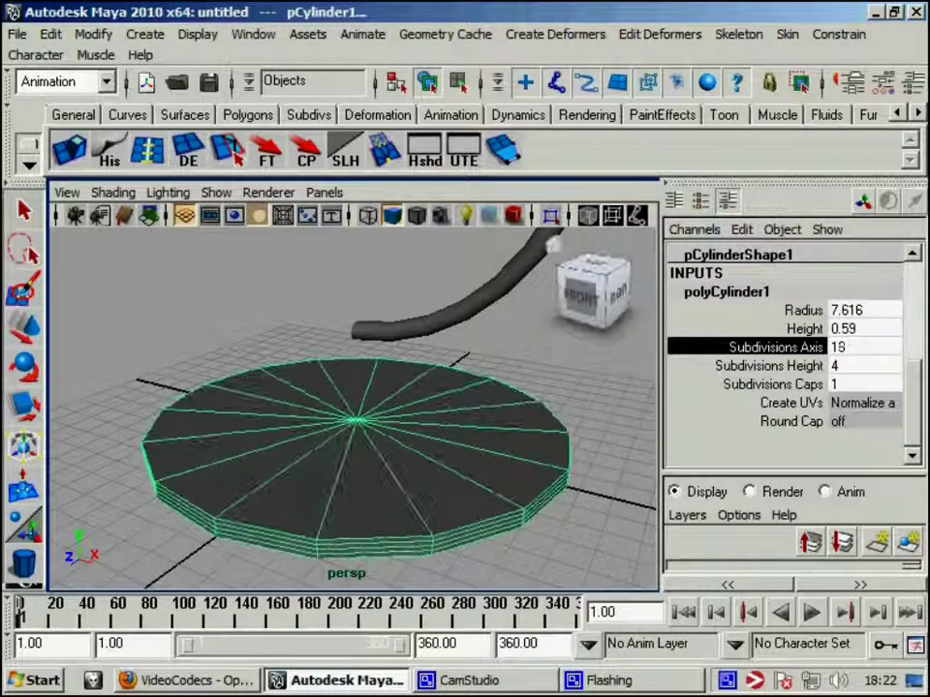
{"action": "left_click", "coordinate": [799, 365]}
{"action": "mouse_move", "coordinate": [380, 458]}
{"action": "middle_mouse_down"}
{"action": "mouse_move", "coordinate": [70, 462]}
{"action": "mouse_move", "coordinate": [198, 462]}
{"action": "middle_mouse_up"}
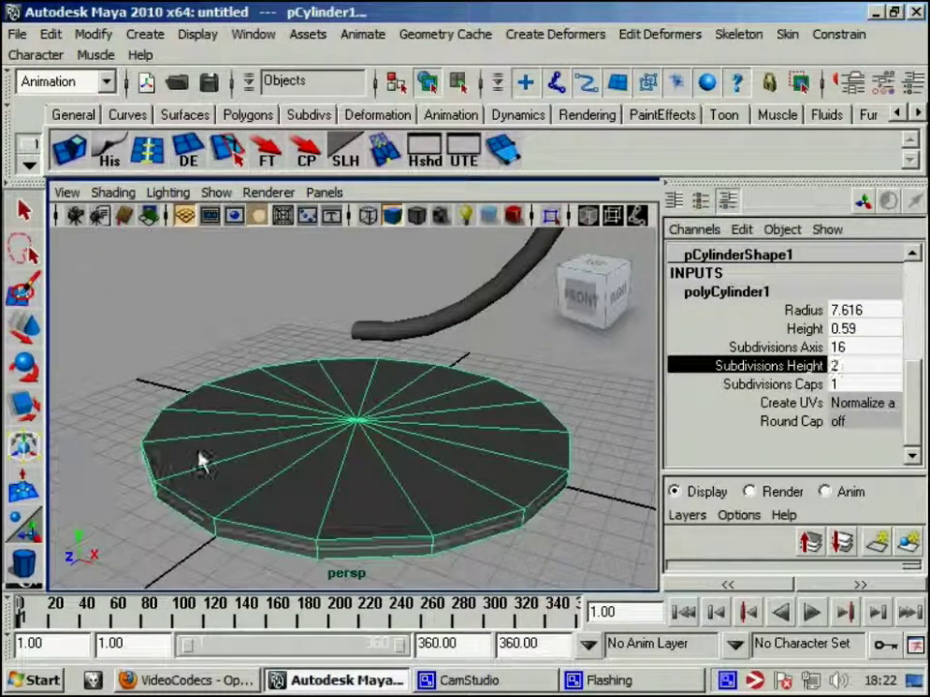
{"action": "left_click_drag", "start_coordinate": [438, 459], "coordinate": [380, 439], "text": "alt"}
{"action": "right_click_drag", "start_coordinate": [380, 440], "coordinate": [405, 315]}
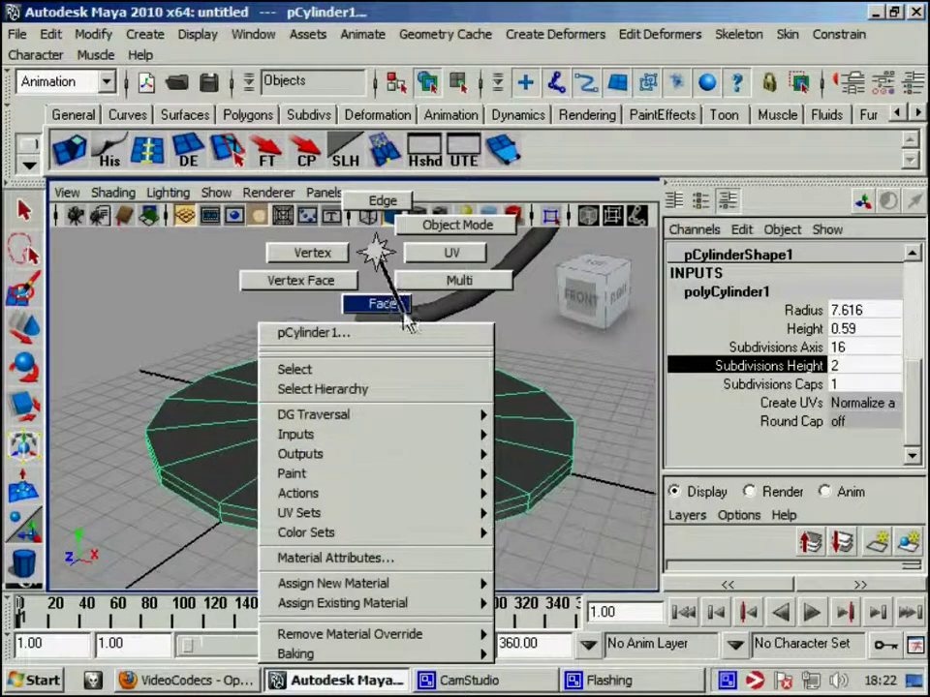
Extrude the disc's top cap faces, insetting and raising them to form a ledge.
{"action": "mouse_move", "coordinate": [332, 436]}
{"action": "left_mouse_down"}
{"action": "mouse_move", "coordinate": [384, 519]}
{"action": "mouse_move", "coordinate": [396, 446]}
{"action": "left_mouse_up"}
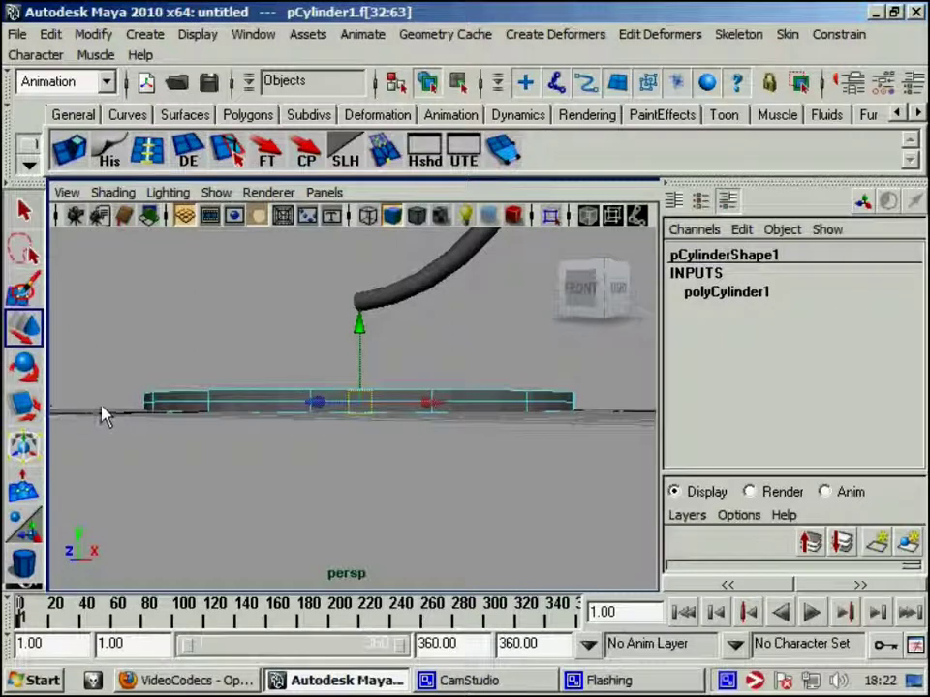
{"action": "left_click_drag", "start_coordinate": [523, 500], "coordinate": [511, 541], "text": "alt"}
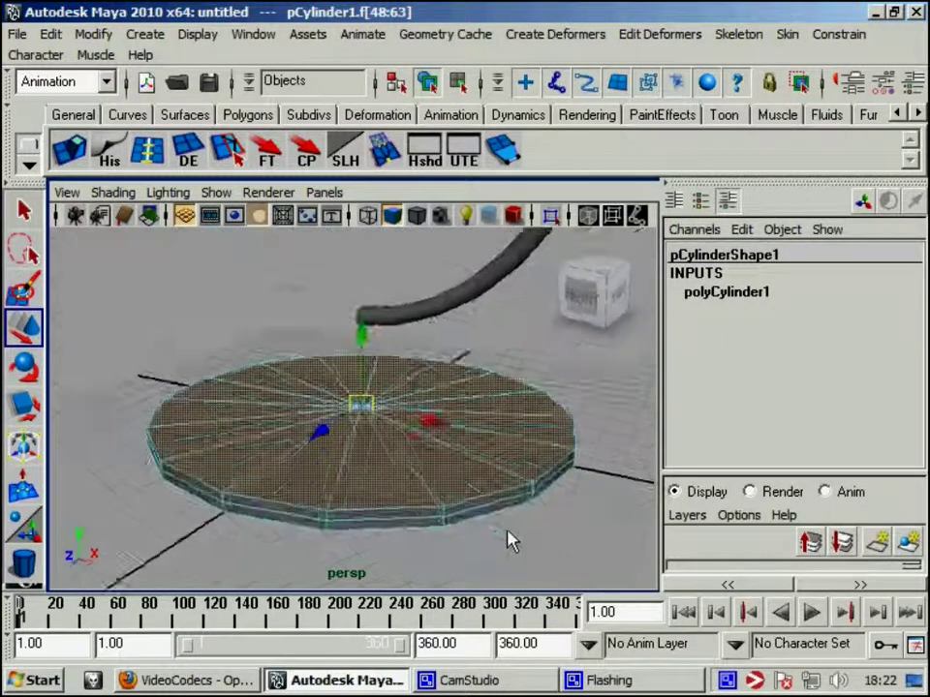
{"action": "left_click", "coordinate": [71, 147]}
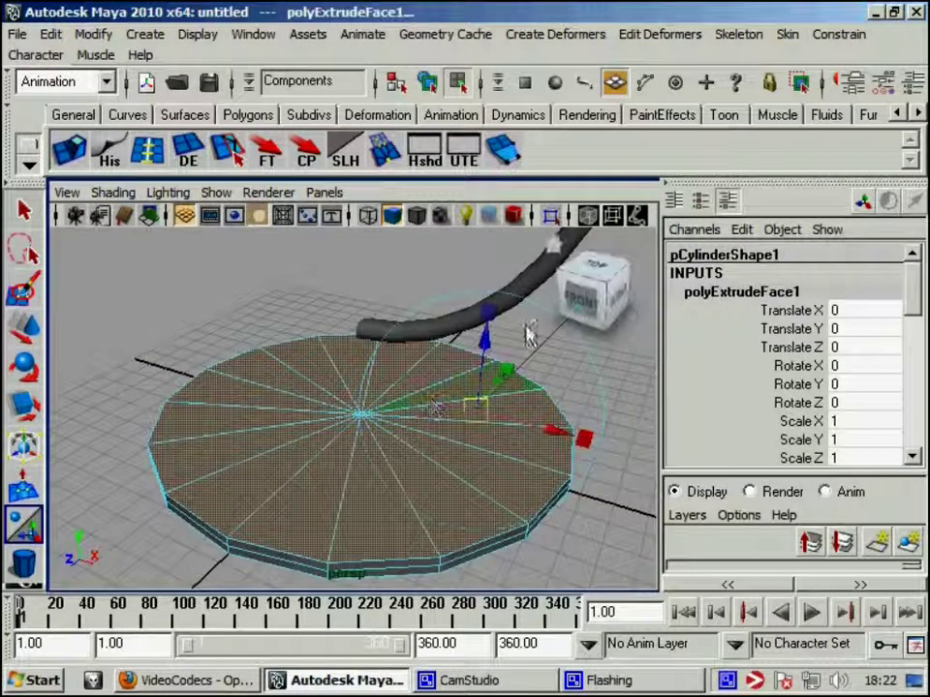
{"action": "left_click_drag", "start_coordinate": [477, 432], "coordinate": [453, 410]}
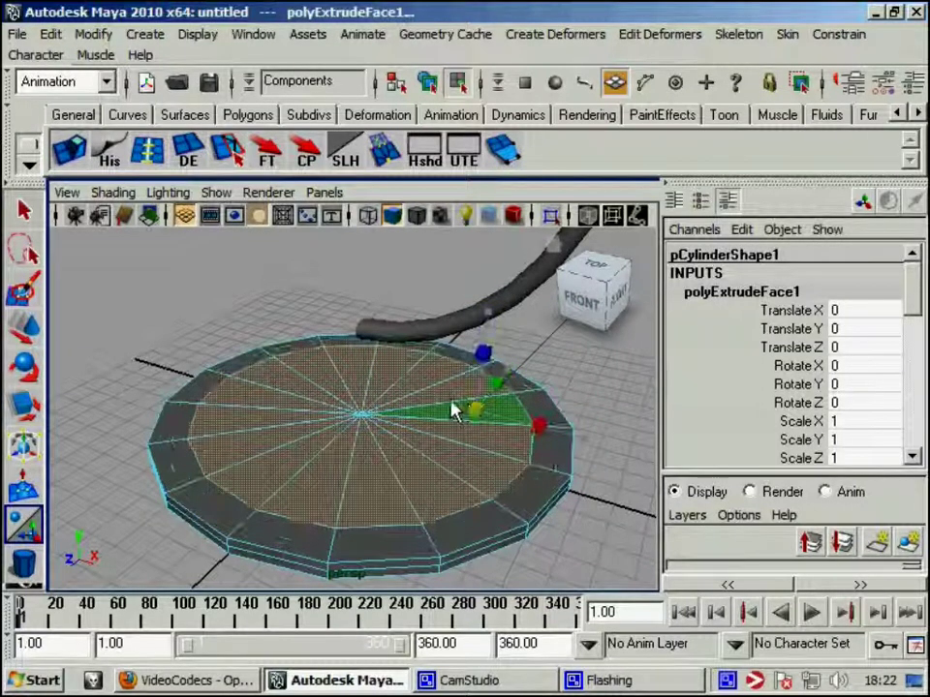
{"action": "key", "text": "ctrl+e"}
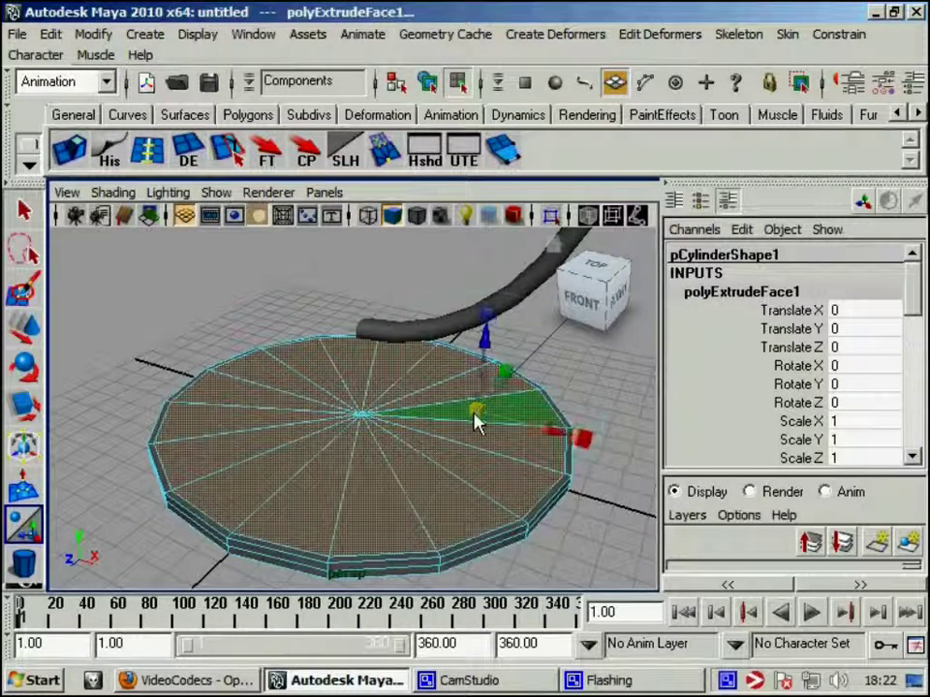
{"action": "mouse_move", "coordinate": [476, 397]}
{"action": "left_mouse_down"}
{"action": "mouse_move", "coordinate": [481, 349]}
{"action": "mouse_move", "coordinate": [497, 391]}
{"action": "mouse_move", "coordinate": [472, 407]}
{"action": "left_mouse_up"}
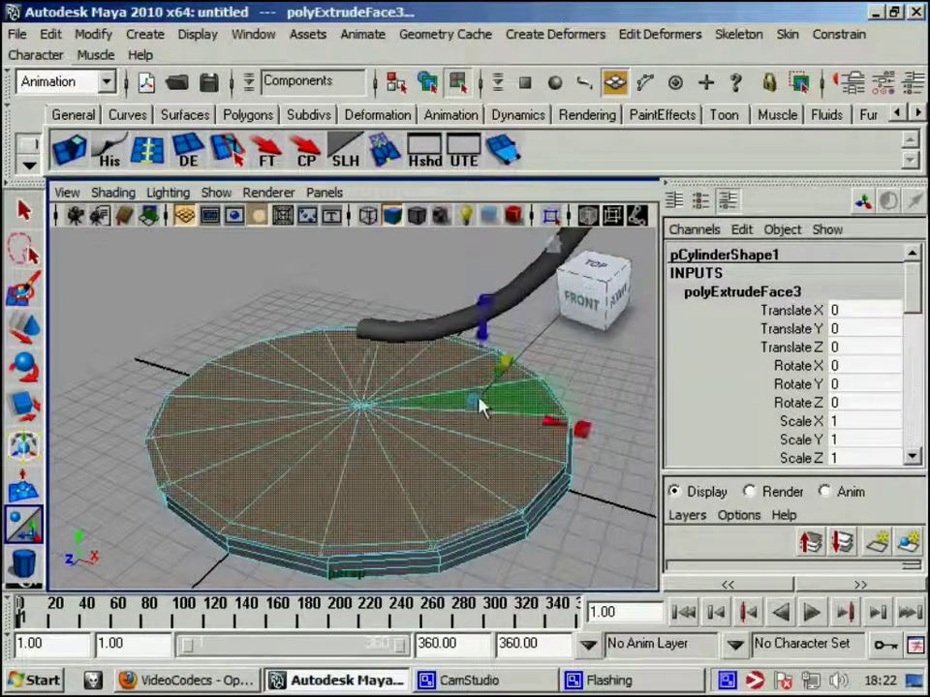
{"action": "left_click_drag", "start_coordinate": [511, 366], "coordinate": [506, 380]}
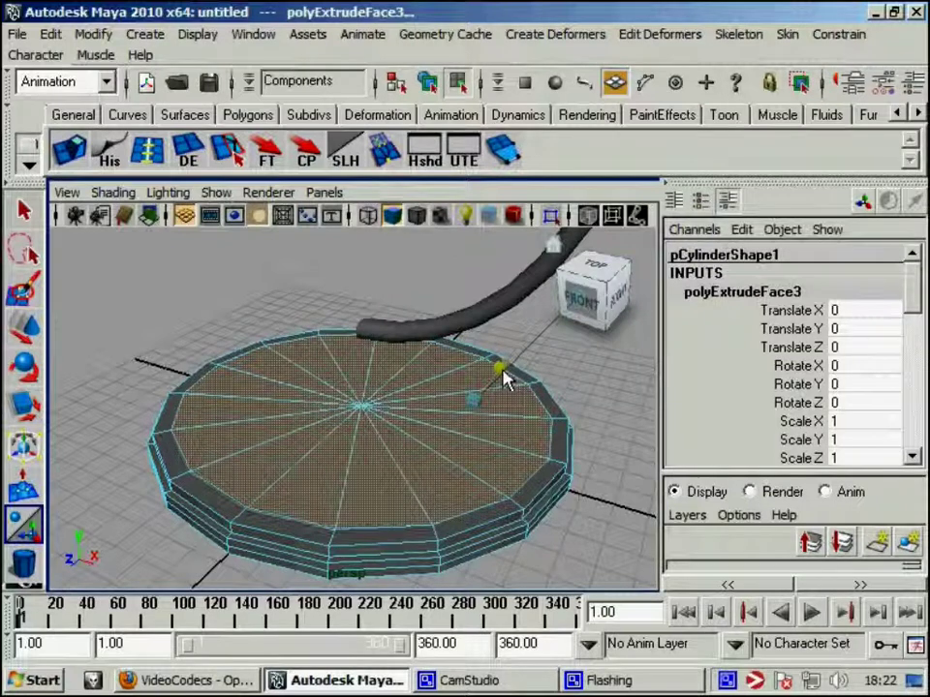
{"action": "left_click", "coordinate": [503, 376]}
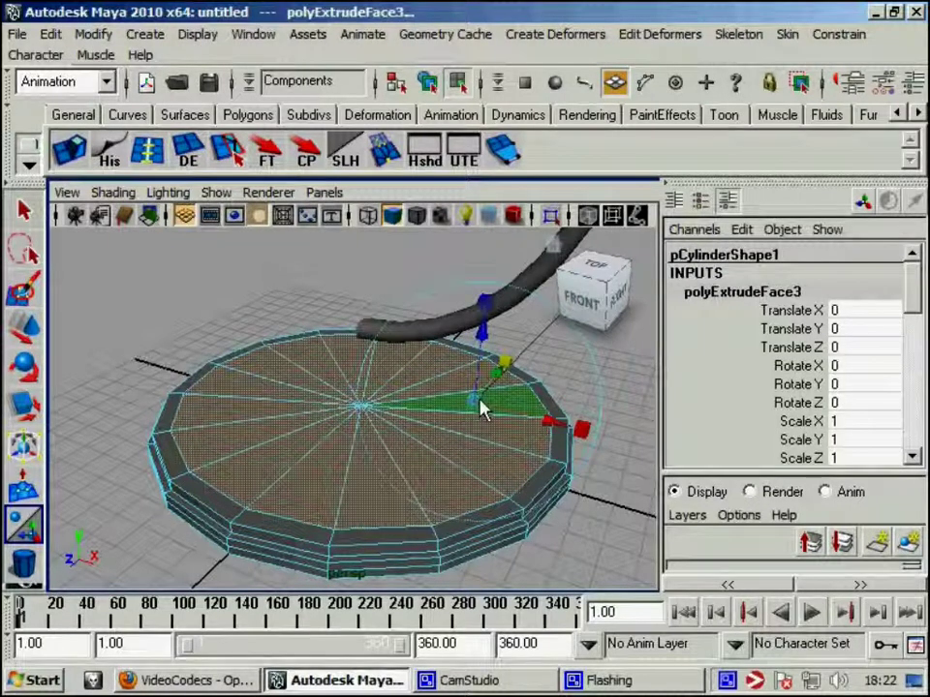
Extrude again to raise a new tier and shrink the top into a small central column.
{"action": "key", "text": "g"}
{"action": "left_click_drag", "start_coordinate": [475, 392], "coordinate": [472, 346]}
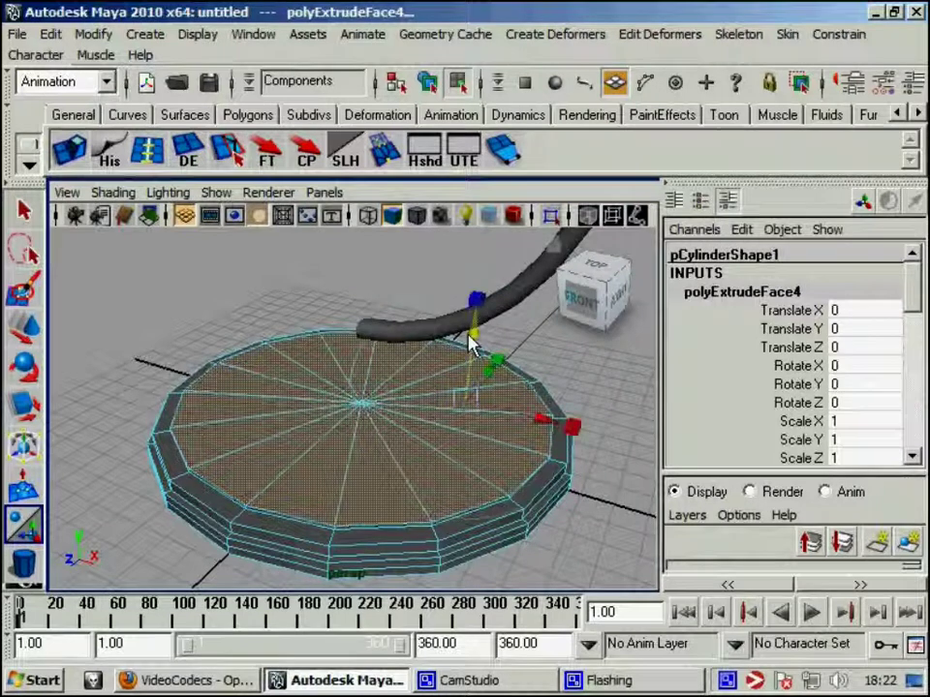
{"action": "key", "text": "g"}
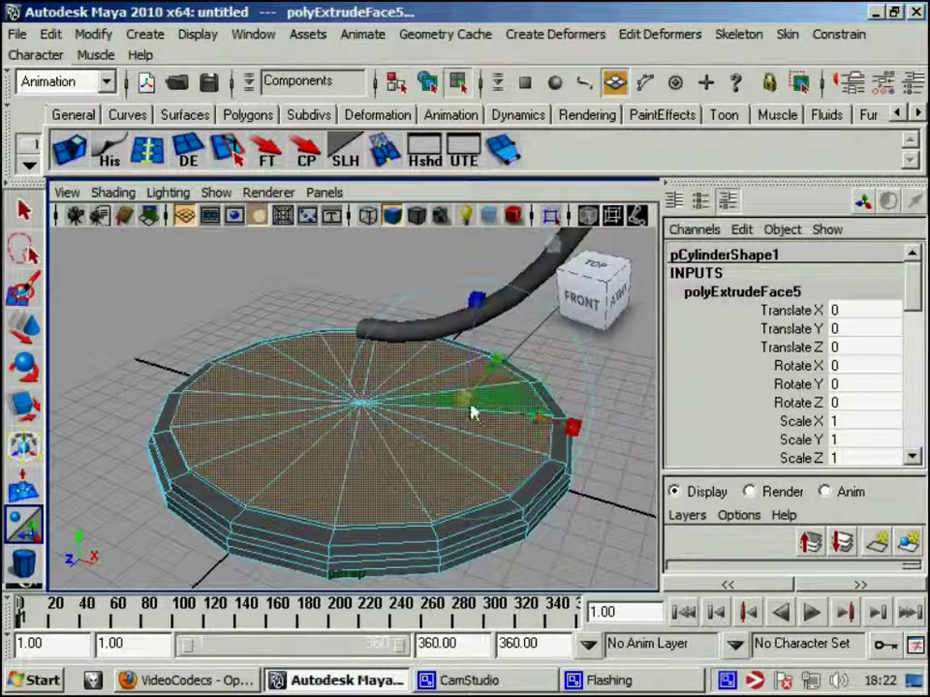
{"action": "left_click_drag", "start_coordinate": [473, 410], "coordinate": [343, 412]}
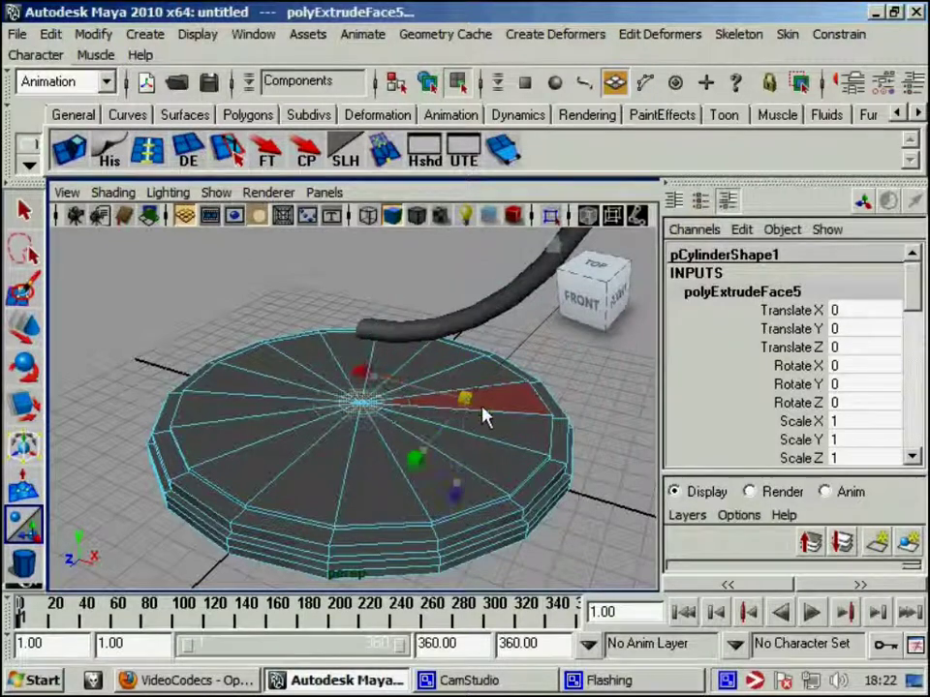
{"action": "key", "text": "g"}
{"action": "left_click_drag", "start_coordinate": [369, 332], "coordinate": [385, 302]}
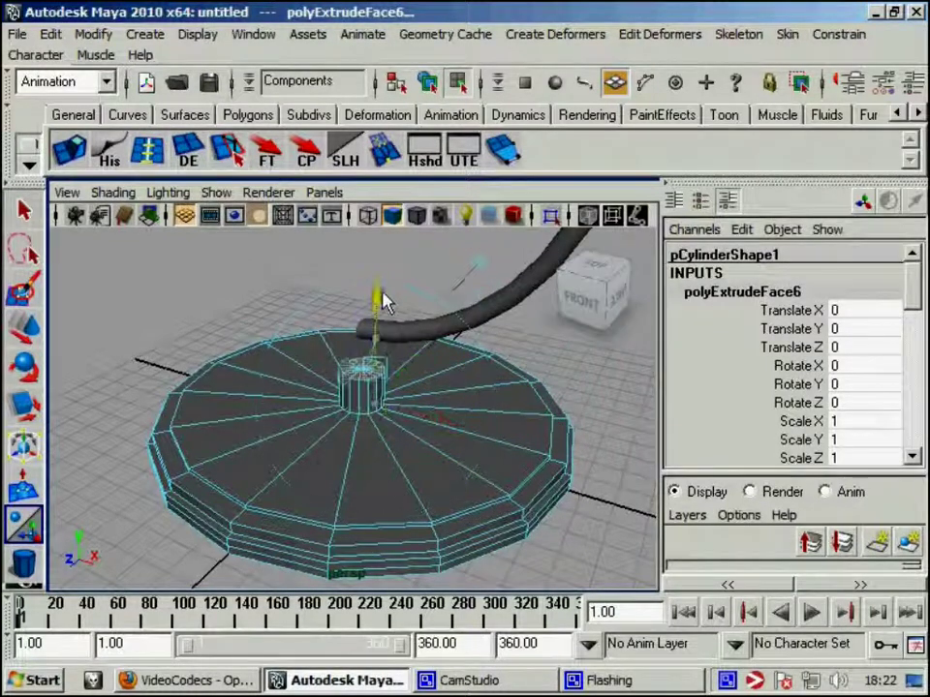
Extrude the column's top face again to pull it up taller, then clear the selection.
{"action": "key", "text": "g"}
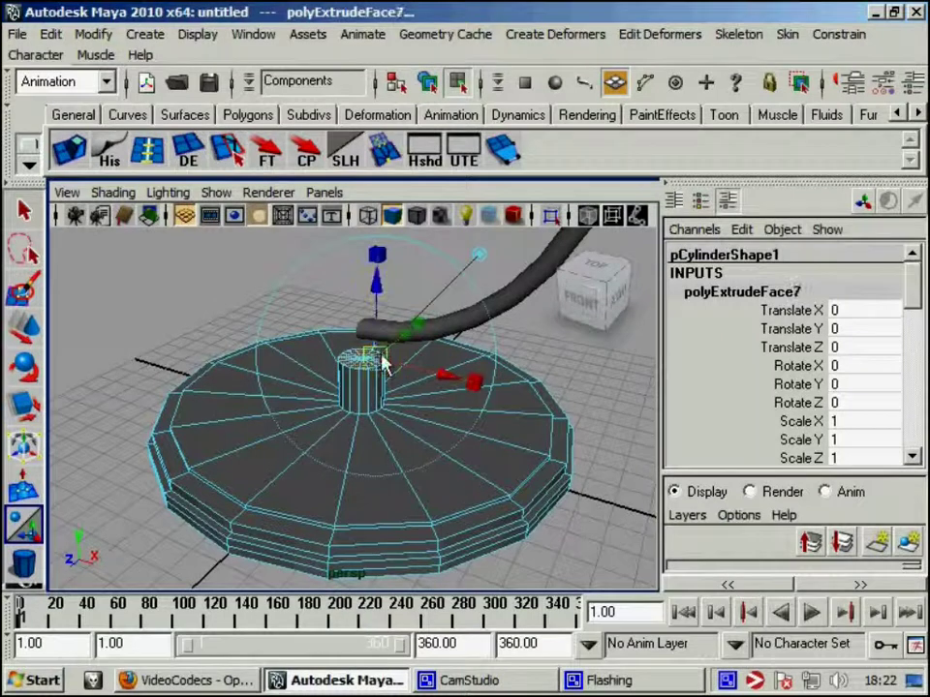
{"action": "left_click_drag", "start_coordinate": [383, 361], "coordinate": [405, 288], "text": "alt"}
{"action": "left_click", "coordinate": [385, 244]}
{"action": "left_click", "coordinate": [384, 349]}
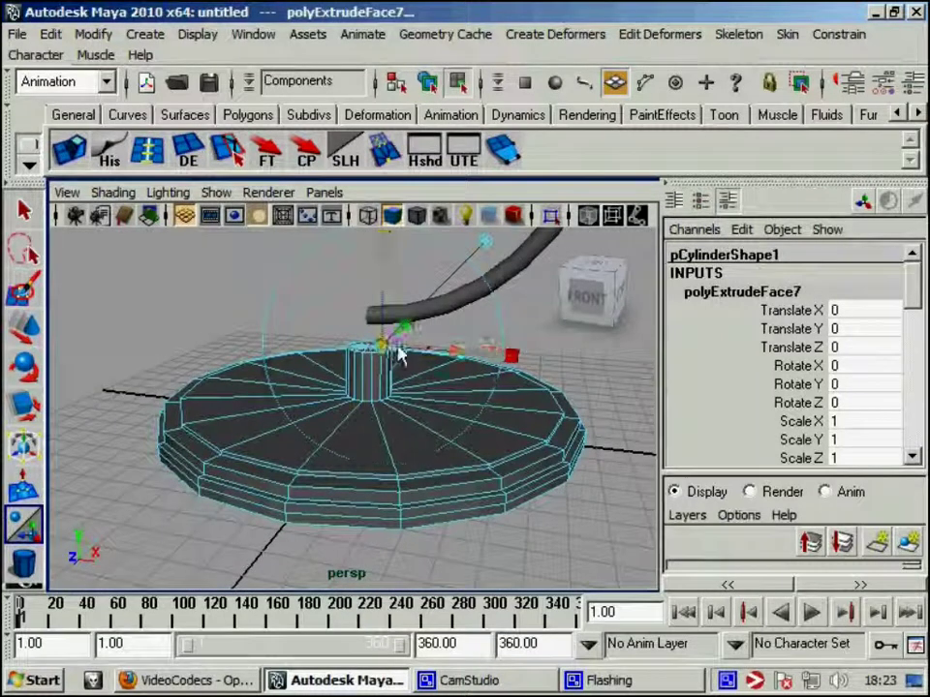
{"action": "key", "text": "g"}
{"action": "left_click_drag", "start_coordinate": [396, 332], "coordinate": [390, 217]}
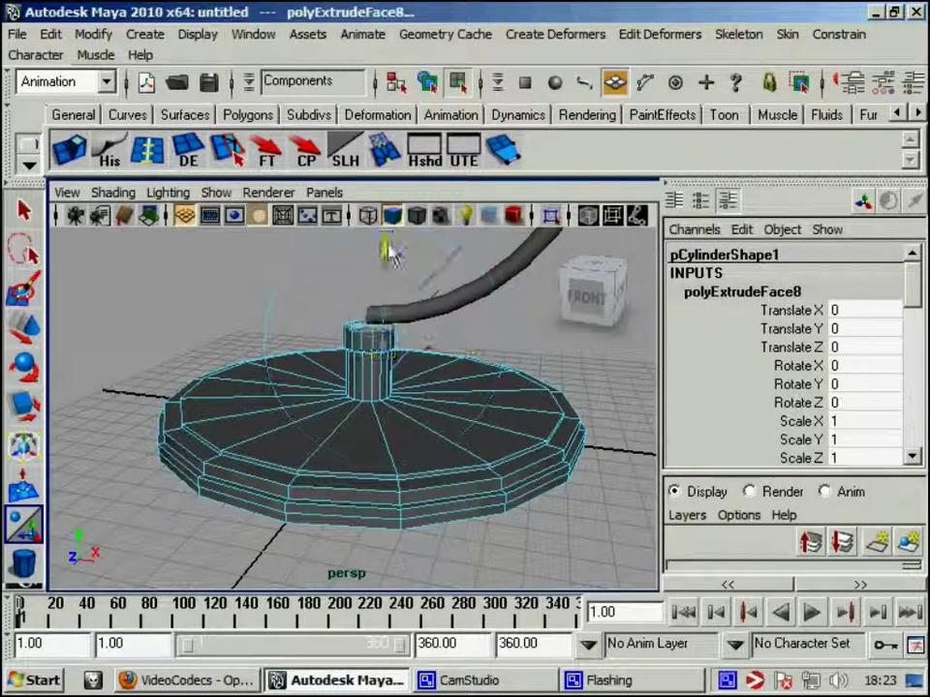
{"action": "left_click", "coordinate": [599, 394]}
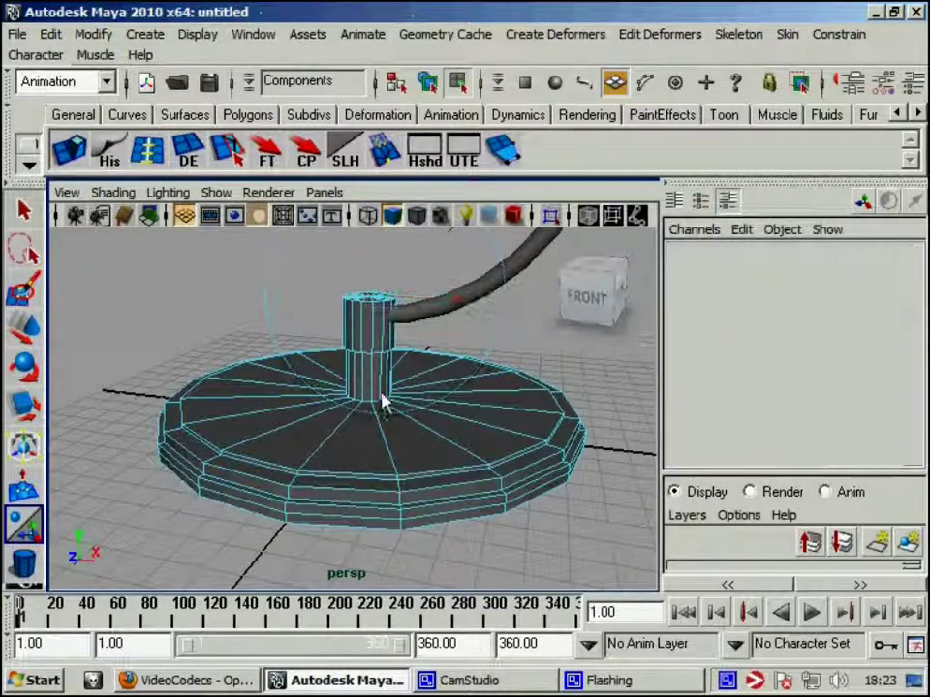
{"action": "mouse_move", "coordinate": [371, 252]}
{"action": "right_mouse_down"}
{"action": "mouse_move", "coordinate": [433, 263]}
{"action": "mouse_move", "coordinate": [448, 226]}
{"action": "right_mouse_up"}
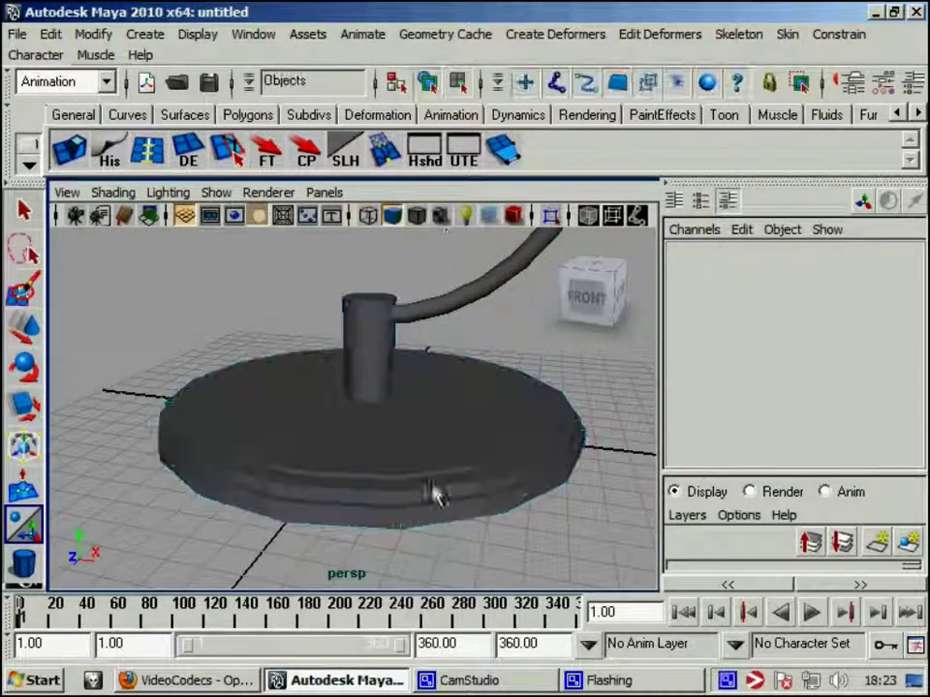
Insert four edge loops around the base's tiers with the Insert Edge Loop Tool.
{"action": "left_click", "coordinate": [421, 503]}
{"action": "left_click", "coordinate": [150, 155]}
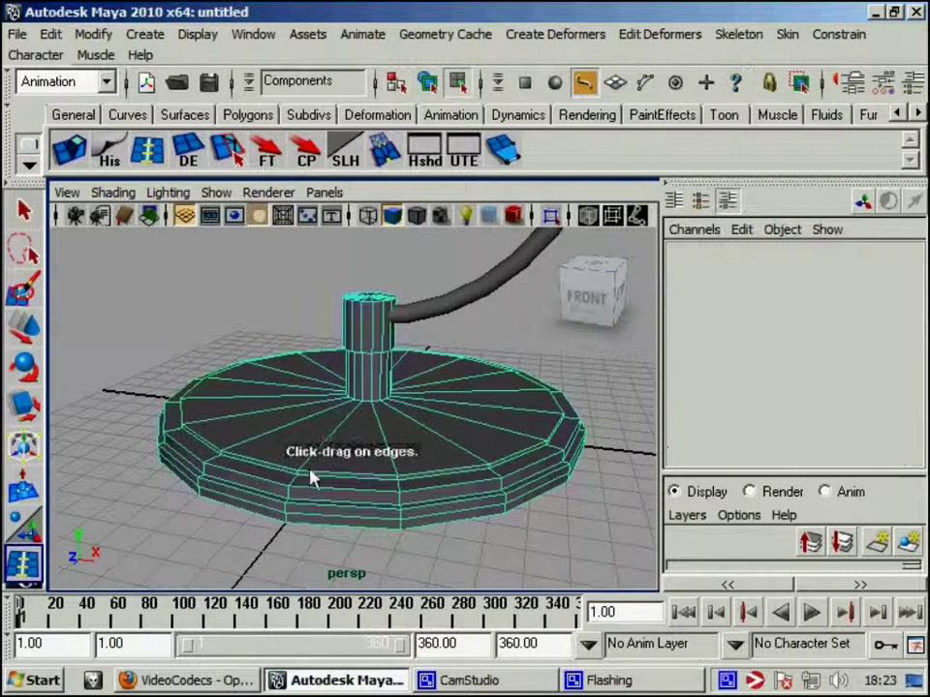
{"action": "mouse_move", "coordinate": [311, 478]}
{"action": "left_mouse_down", "text": "alt"}
{"action": "mouse_move", "coordinate": [316, 432]}
{"action": "mouse_move", "coordinate": [382, 472]}
{"action": "left_mouse_up", "text": "alt"}
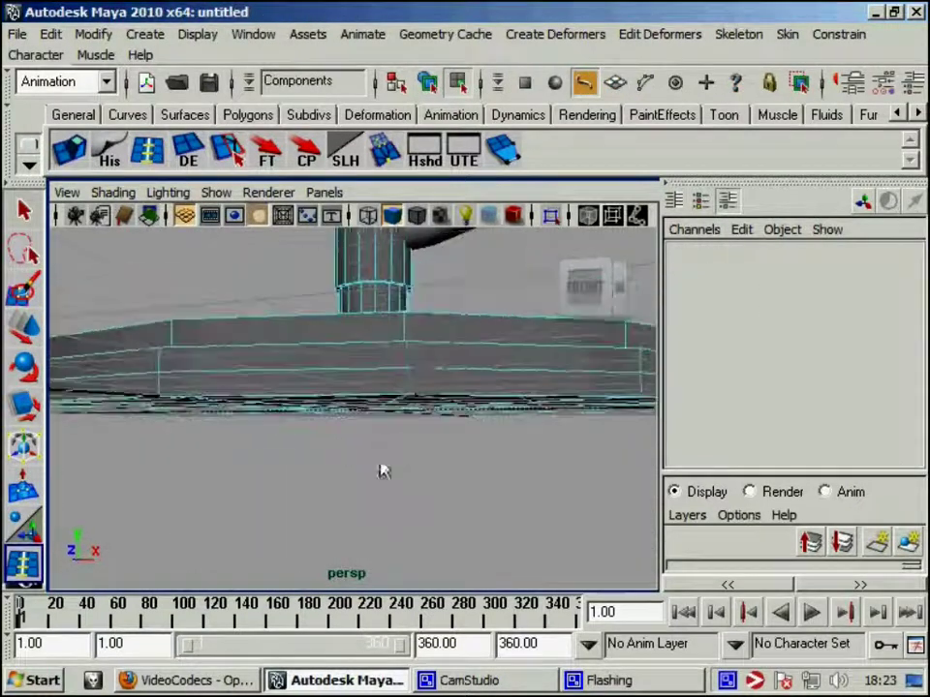
{"action": "left_click", "coordinate": [411, 398]}
{"action": "left_click_drag", "start_coordinate": [411, 398], "coordinate": [385, 473], "text": "alt"}
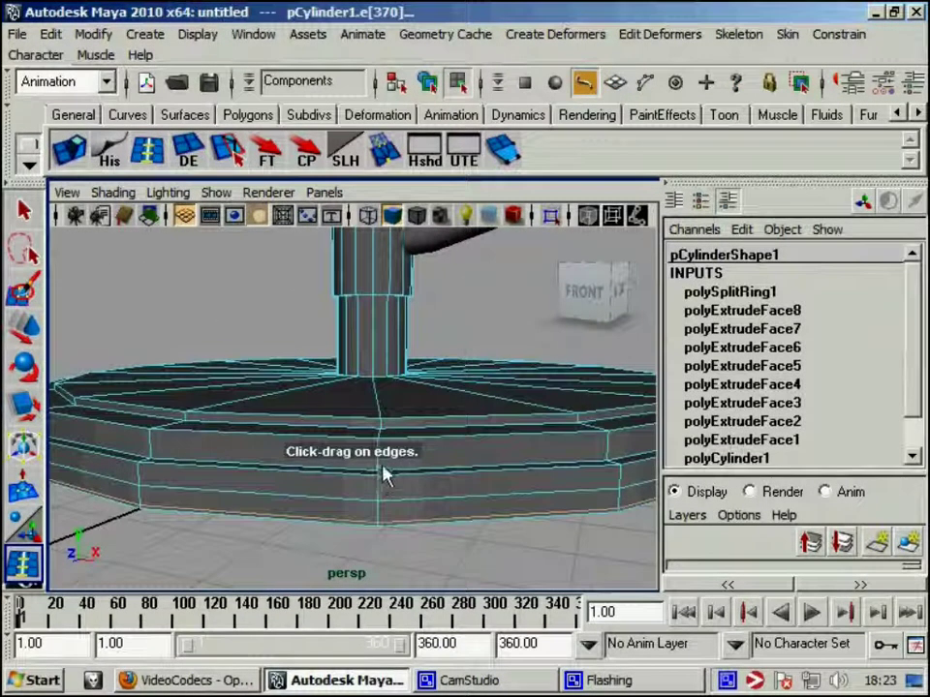
{"action": "left_click", "coordinate": [383, 474]}
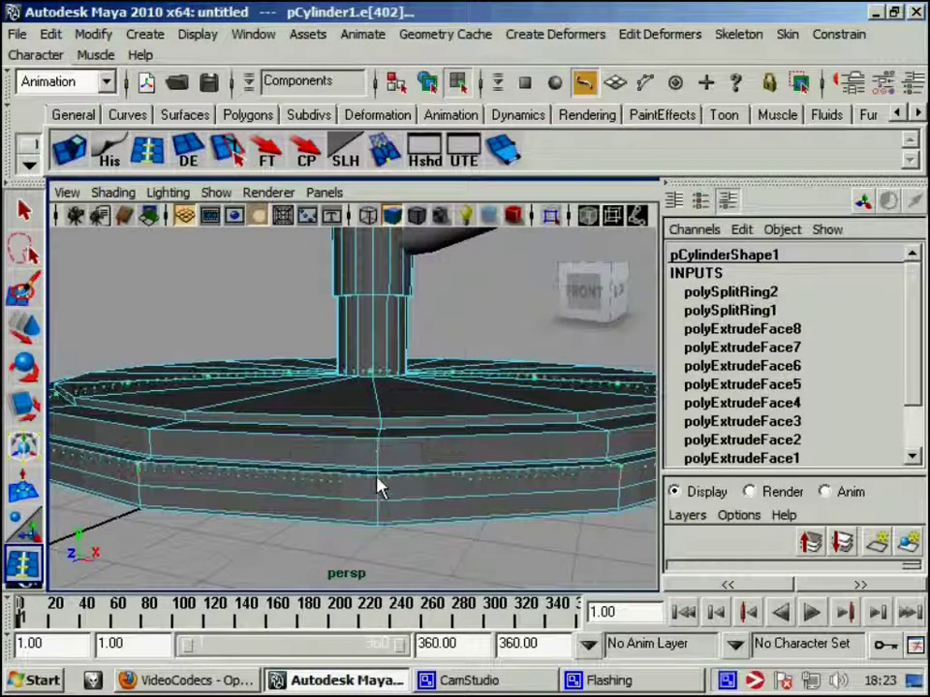
{"action": "left_click", "coordinate": [384, 469]}
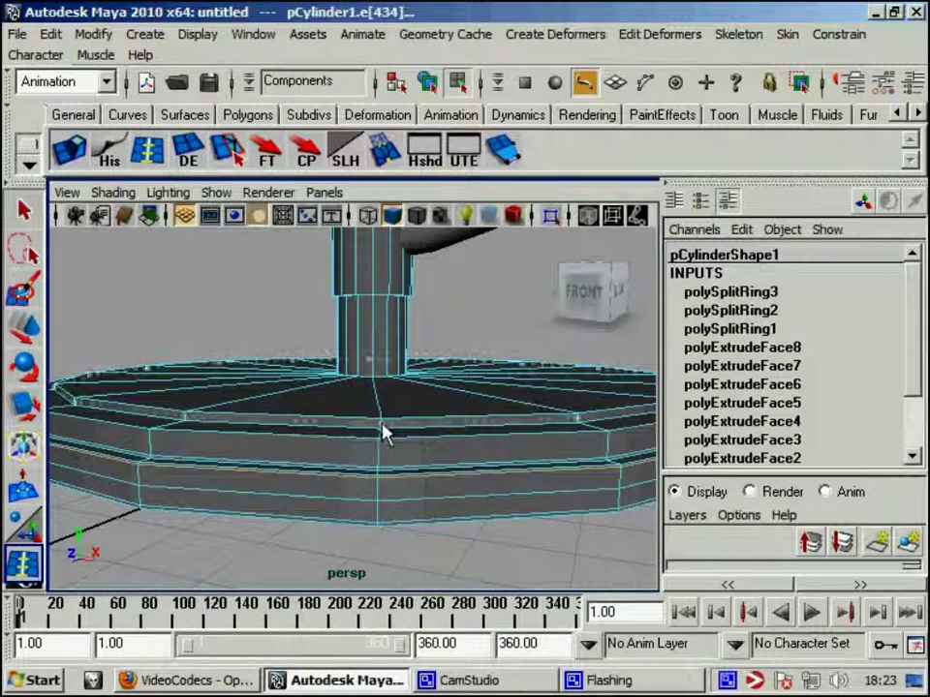
{"action": "left_click", "coordinate": [385, 432]}
{"action": "right_click_drag", "start_coordinate": [459, 417], "coordinate": [403, 418], "text": "alt"}
{"action": "left_click_drag", "start_coordinate": [403, 418], "coordinate": [401, 430], "text": "alt"}
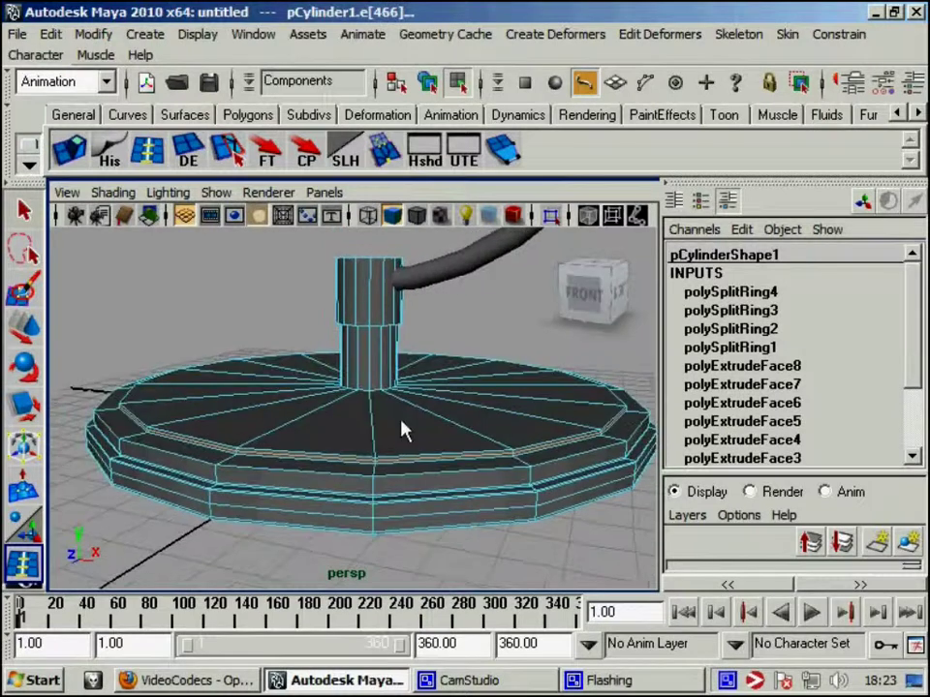
Preview smoothing with 3 and add edge loops near the stem's base and top.
{"action": "key", "text": "3"}
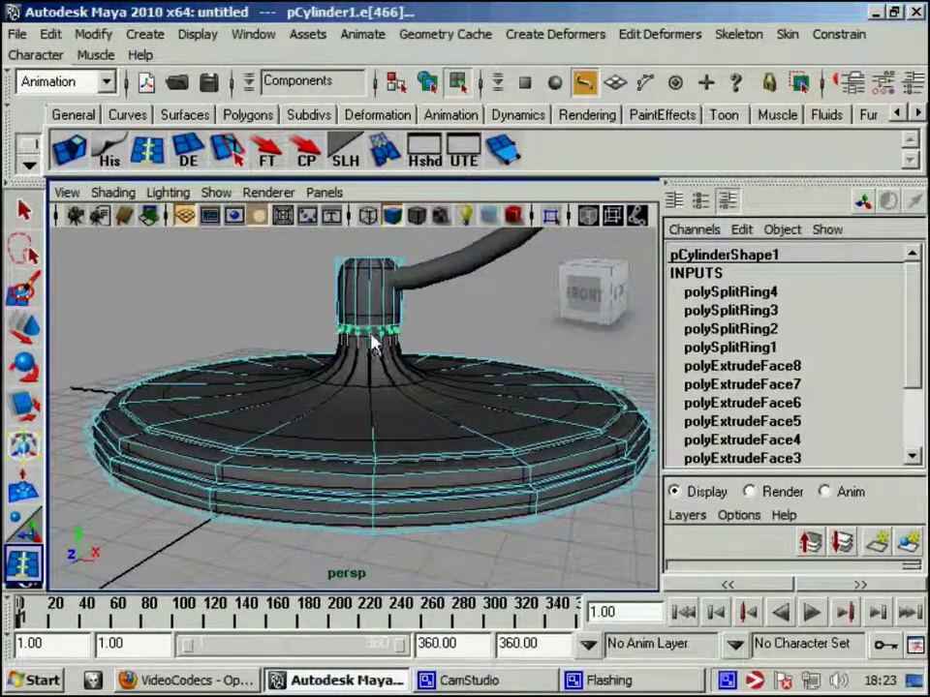
{"action": "left_click", "coordinate": [371, 341]}
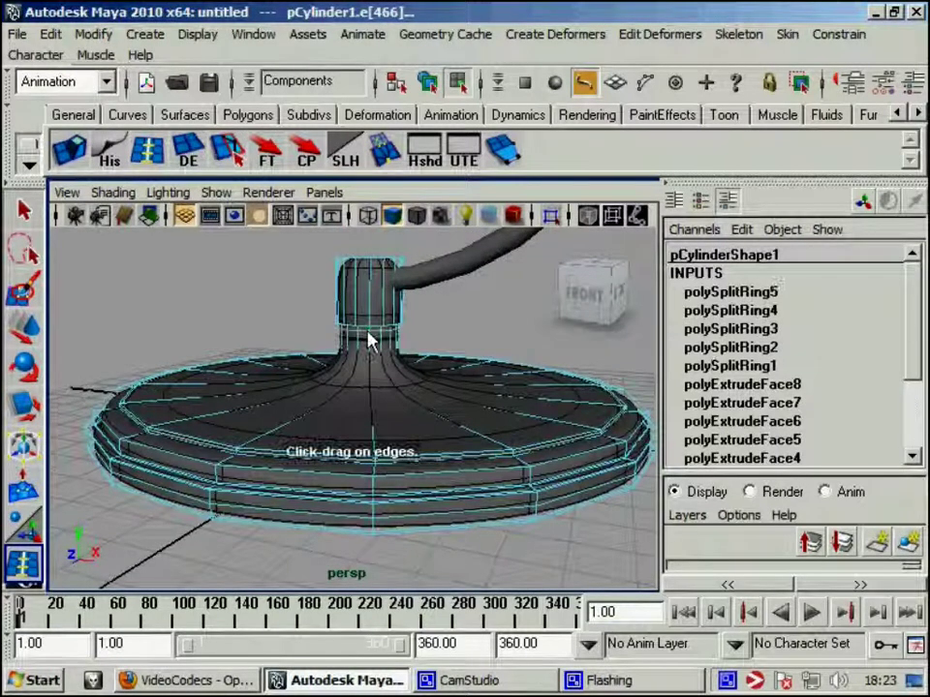
{"action": "left_click", "coordinate": [377, 402]}
{"action": "left_click", "coordinate": [391, 429]}
{"action": "left_click_drag", "start_coordinate": [390, 429], "coordinate": [374, 333], "text": "alt"}
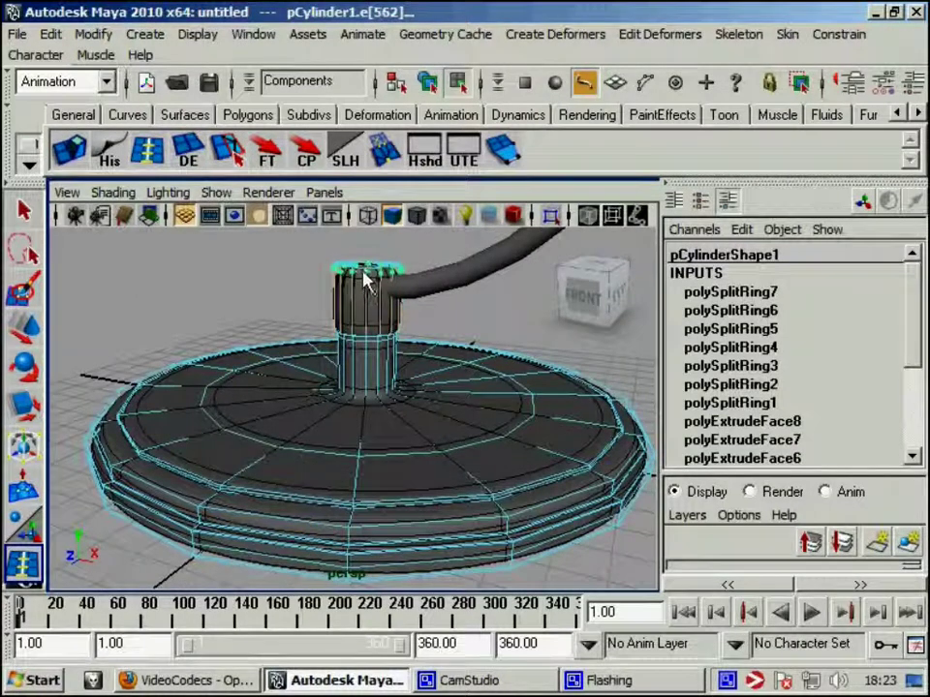
{"action": "left_click", "coordinate": [360, 278]}
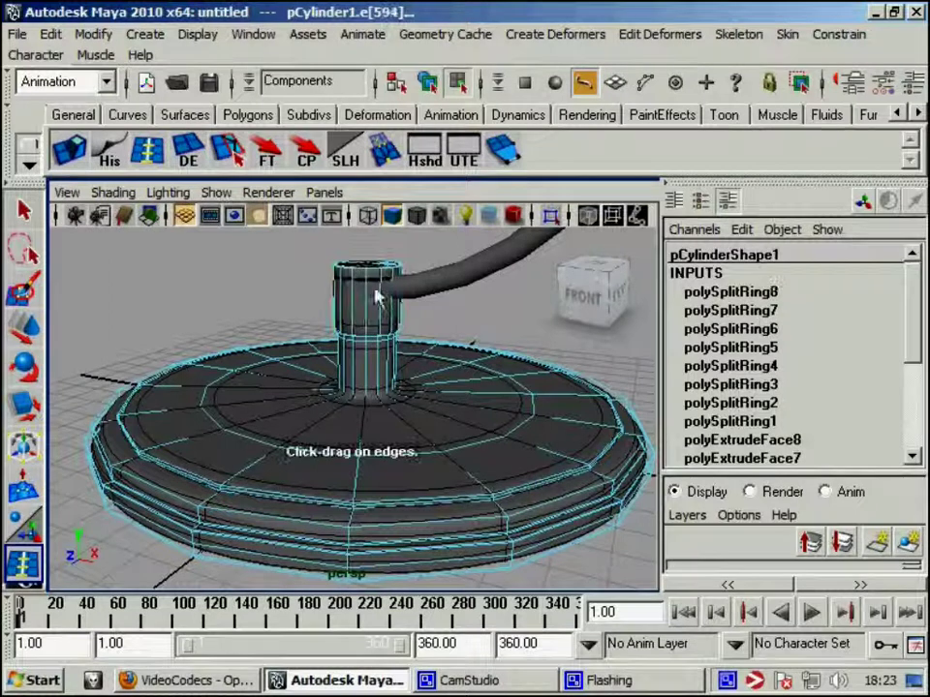
{"action": "left_click_drag", "start_coordinate": [361, 278], "coordinate": [436, 380], "text": "alt"}
{"action": "right_click_drag", "start_coordinate": [436, 380], "coordinate": [365, 327], "text": "alt"}
{"action": "key", "text": "w"}
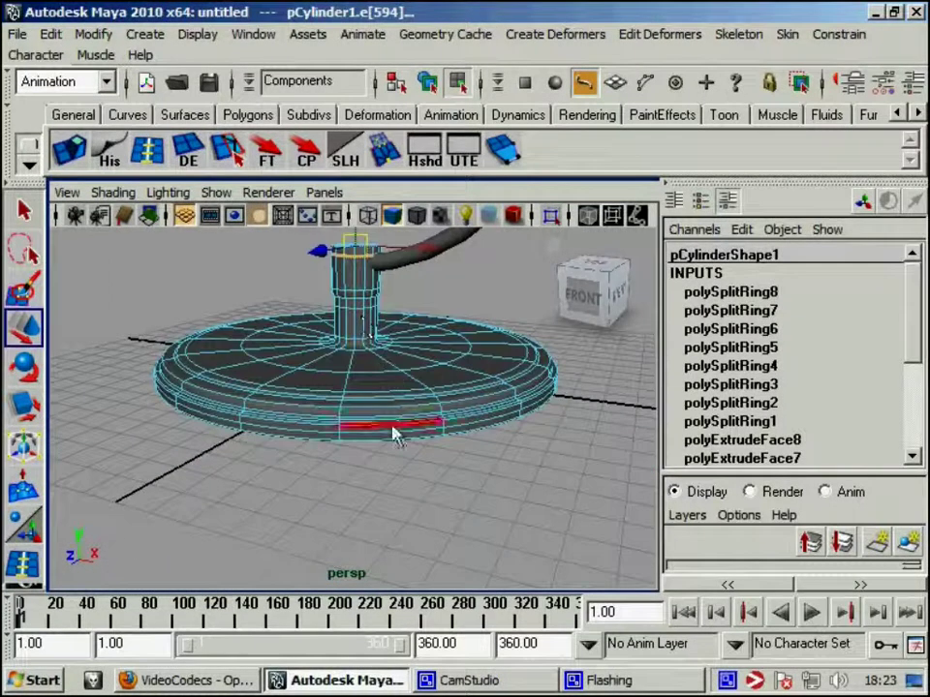
{"action": "right_click_drag", "start_coordinate": [392, 252], "coordinate": [479, 225]}
Clear the selection, frame the whole model, and start a new polygon pipe.
{"action": "left_click", "coordinate": [543, 436]}
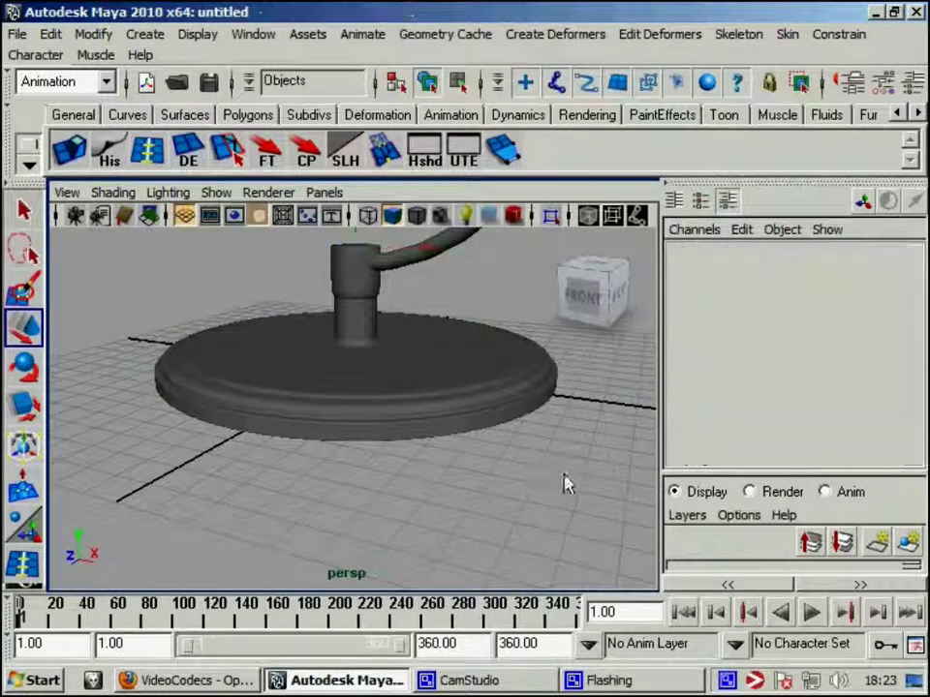
{"action": "left_click_drag", "start_coordinate": [565, 484], "coordinate": [480, 499], "text": "alt"}
{"action": "right_click_drag", "start_coordinate": [480, 500], "coordinate": [369, 469], "text": "alt"}
{"action": "middle_click_drag", "start_coordinate": [370, 468], "coordinate": [376, 499], "text": "alt"}
{"action": "mouse_move", "coordinate": [376, 497]}
{"action": "left_mouse_down", "text": "alt"}
{"action": "mouse_move", "coordinate": [357, 456]}
{"action": "mouse_move", "coordinate": [398, 500]}
{"action": "left_mouse_up", "text": "alt"}
{"action": "mouse_move", "coordinate": [398, 499]}
{"action": "right_mouse_down", "text": "alt"}
{"action": "mouse_move", "coordinate": [543, 543]}
{"action": "mouse_move", "coordinate": [405, 457]}
{"action": "mouse_move", "coordinate": [339, 346]}
{"action": "right_mouse_up", "text": "alt"}
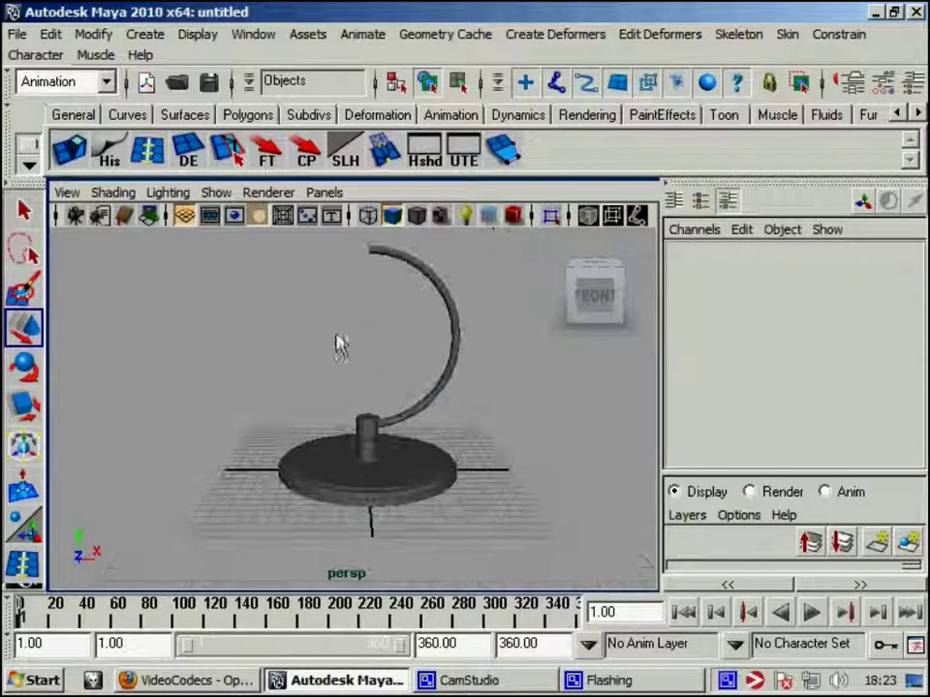
{"action": "left_click", "coordinate": [85, 33]}
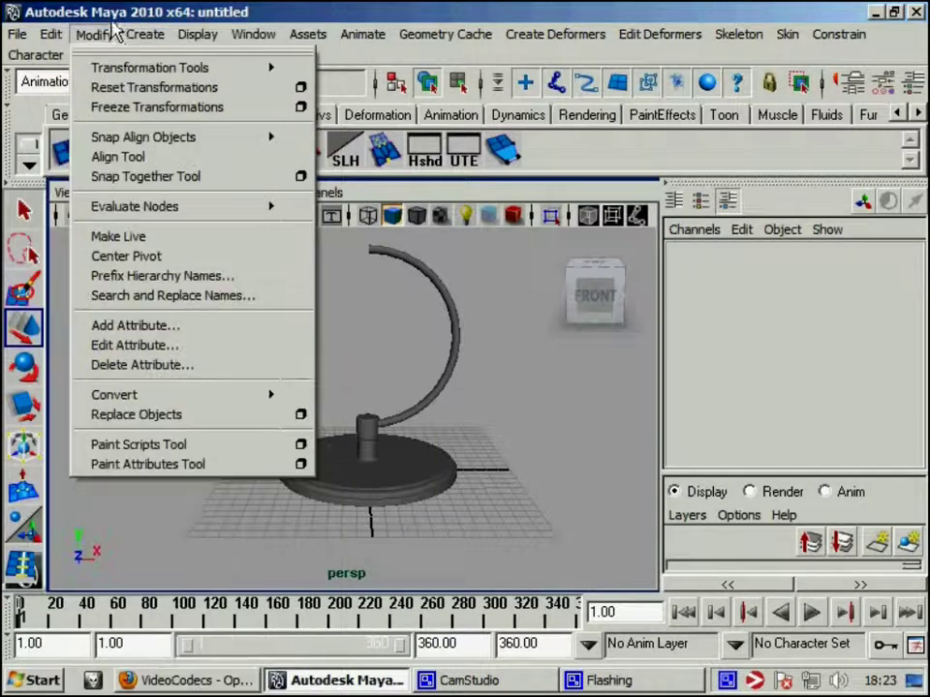
{"action": "mouse_move", "coordinate": [192, 87]}
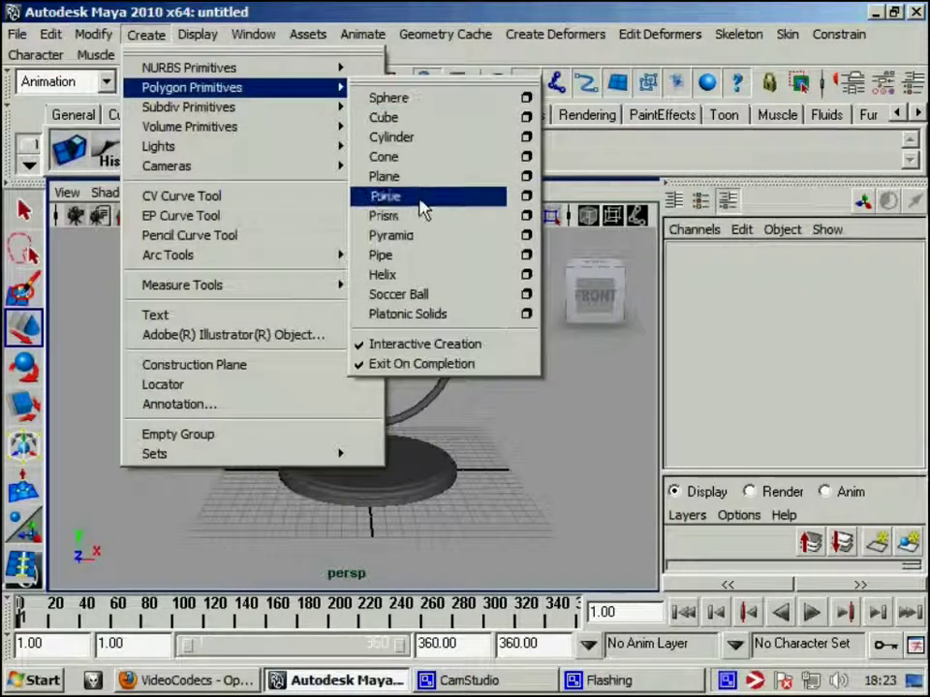
{"action": "left_click", "coordinate": [381, 255]}
In wireframe, draw pPipe2 out to the base's rim and set its wall thickness.
{"action": "mouse_move", "coordinate": [125, 291]}
{"action": "left_mouse_down", "text": "alt"}
{"action": "mouse_move", "coordinate": [204, 484]}
{"action": "mouse_move", "coordinate": [223, 392]}
{"action": "mouse_move", "coordinate": [334, 409]}
{"action": "left_mouse_up", "text": "alt"}
{"action": "key", "text": "4"}
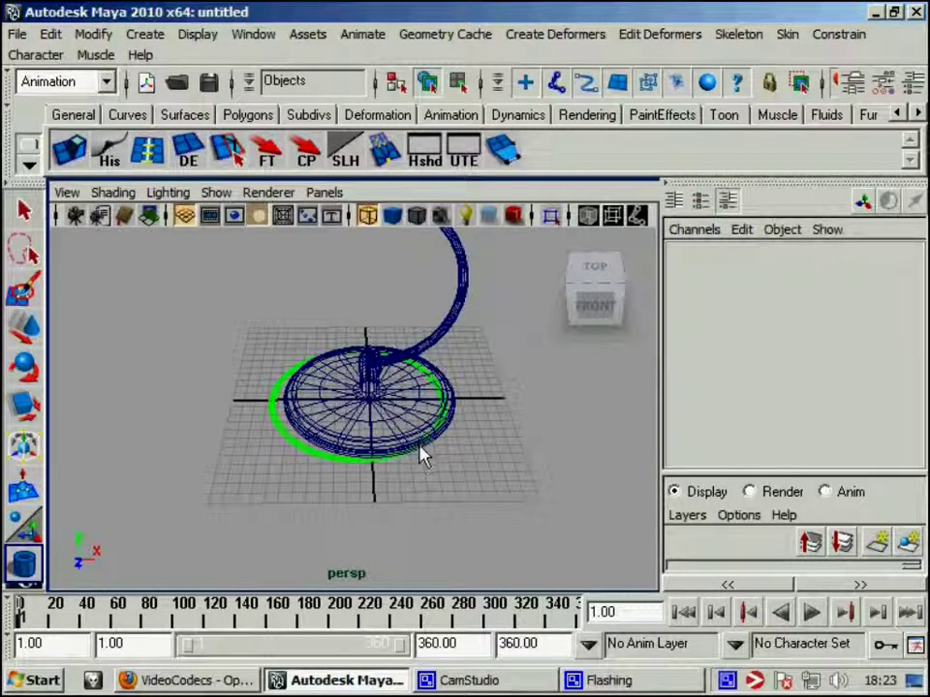
{"action": "left_click_drag", "start_coordinate": [420, 454], "coordinate": [390, 433]}
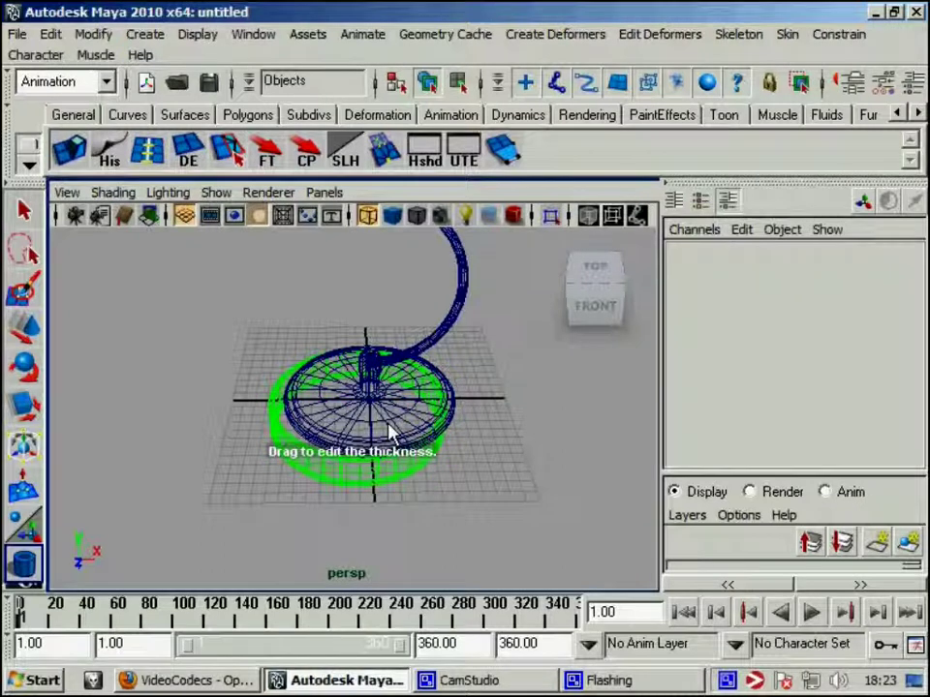
{"action": "left_click_drag", "start_coordinate": [390, 433], "coordinate": [405, 469]}
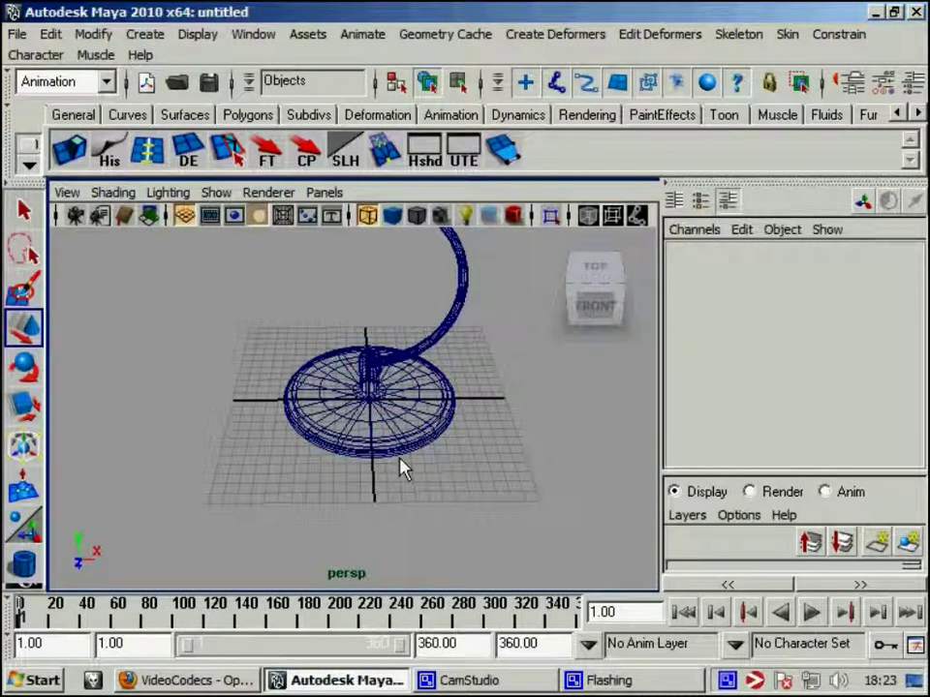
{"action": "key", "text": "y"}
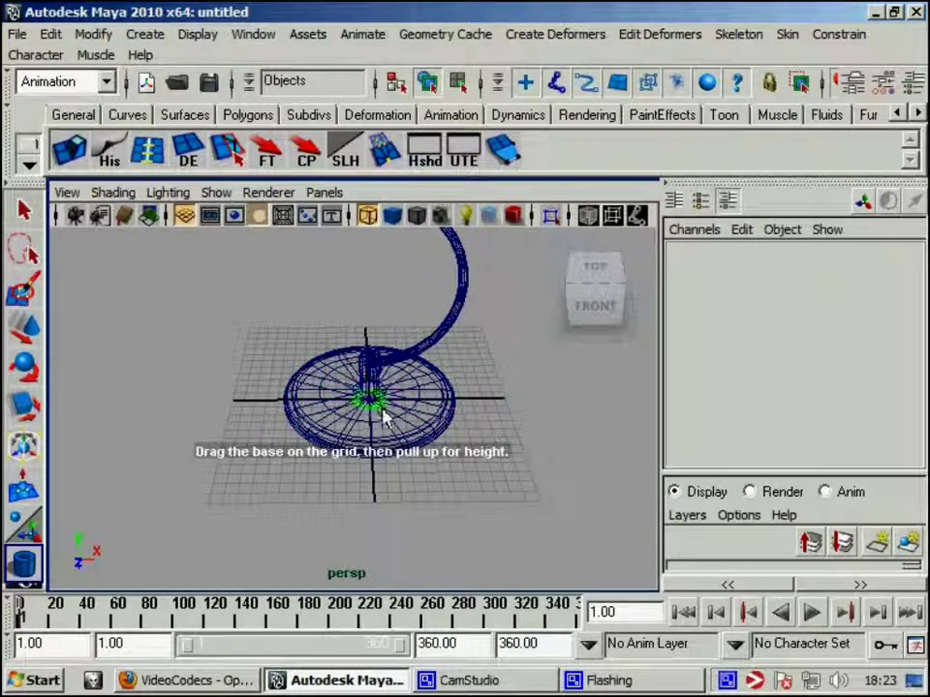
{"action": "mouse_move", "coordinate": [384, 417]}
{"action": "left_mouse_down"}
{"action": "mouse_move", "coordinate": [425, 461]}
{"action": "mouse_move", "coordinate": [423, 405]}
{"action": "left_mouse_up"}
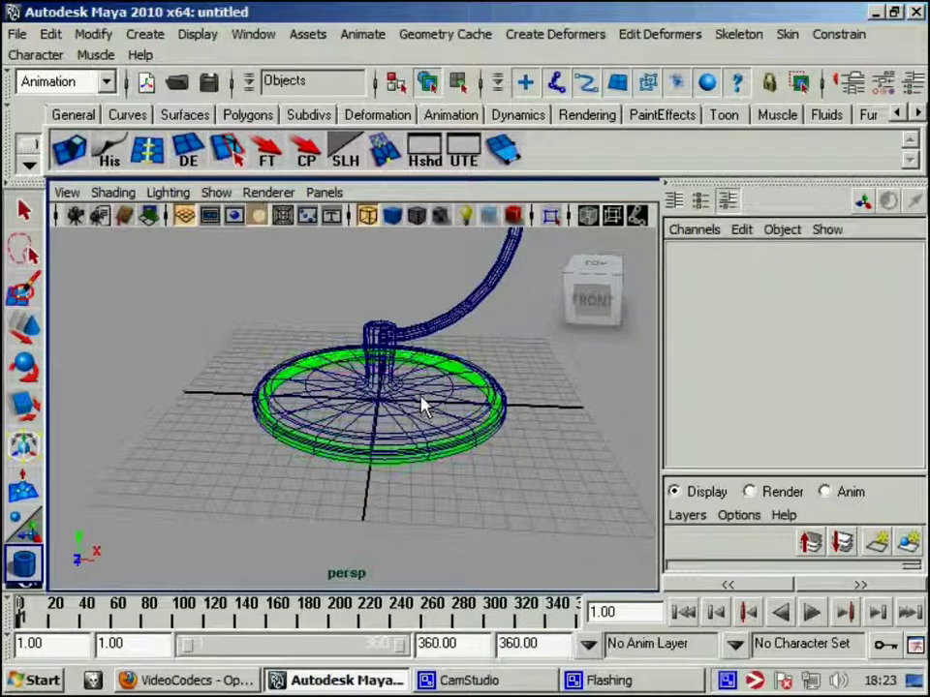
Finish pPipe2 and raise it to Translate Y 8.151.
{"action": "left_click", "coordinate": [423, 407]}
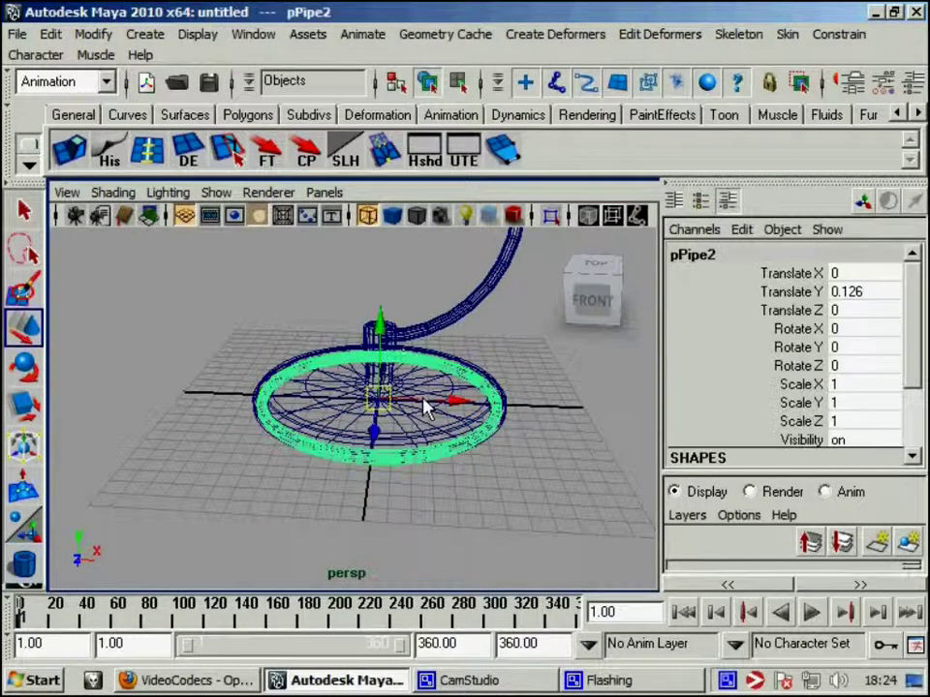
{"action": "left_click", "coordinate": [382, 233]}
{"action": "left_click", "coordinate": [378, 334]}
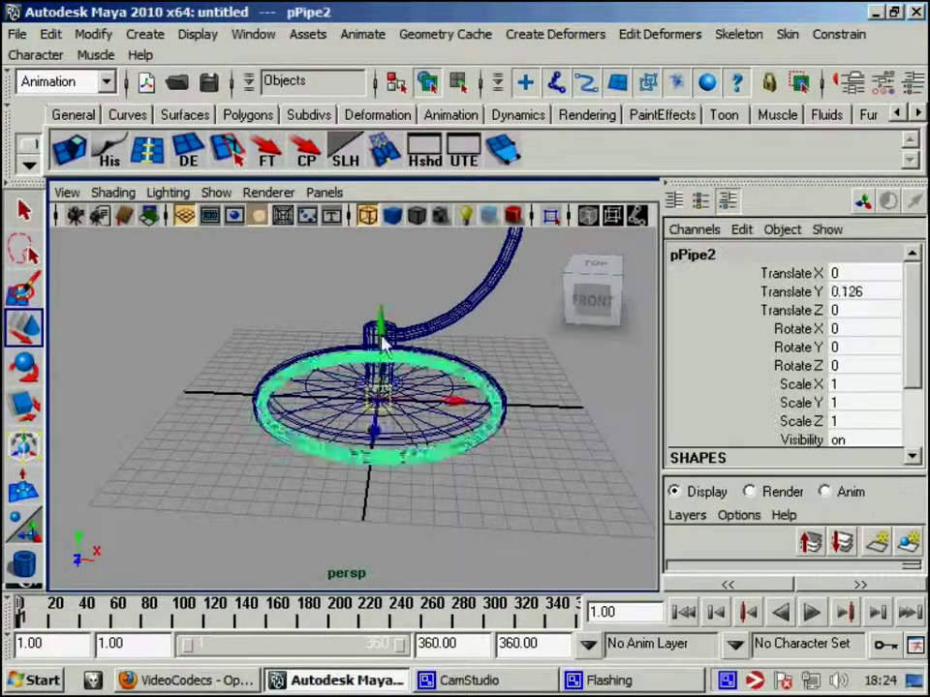
{"action": "left_click_drag", "start_coordinate": [378, 330], "coordinate": [378, 187]}
{"action": "right_click_drag", "start_coordinate": [378, 187], "coordinate": [368, 423], "text": "alt"}
{"action": "mouse_move", "coordinate": [368, 423]}
{"action": "left_mouse_down", "text": "alt"}
{"action": "mouse_move", "coordinate": [378, 393]}
{"action": "mouse_move", "coordinate": [333, 422]}
{"action": "left_mouse_up", "text": "alt"}
{"action": "key", "text": "5"}
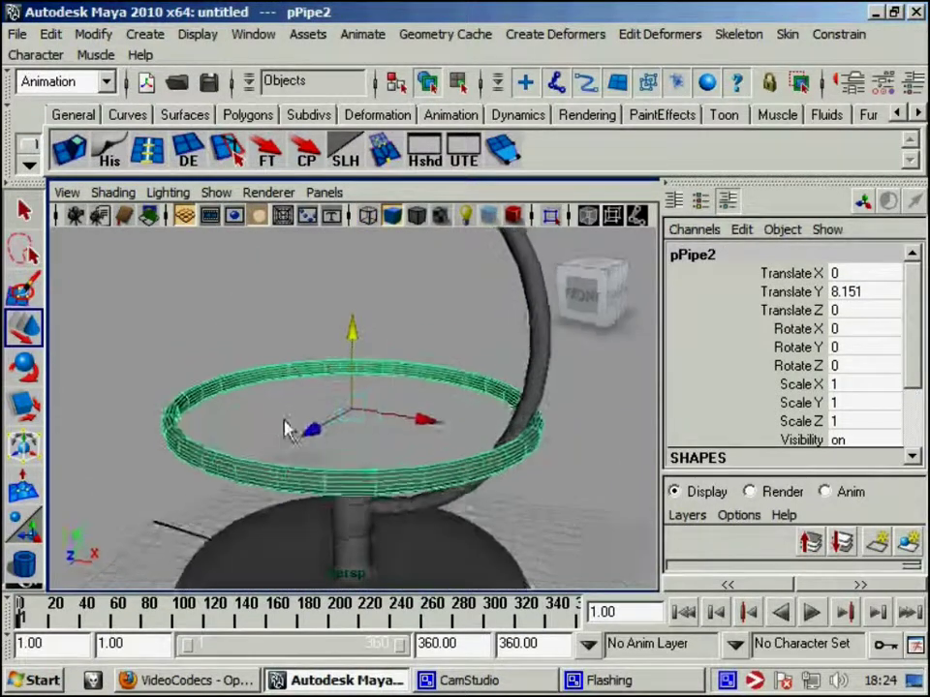
Flatten the ring to Scale Y 0.832, check its polyPipe2 inputs, and show four views.
{"action": "key", "text": "r"}
{"action": "mouse_move", "coordinate": [354, 308]}
{"action": "left_mouse_down"}
{"action": "mouse_move", "coordinate": [357, 320]}
{"action": "mouse_move", "coordinate": [413, 333]}
{"action": "left_mouse_up"}
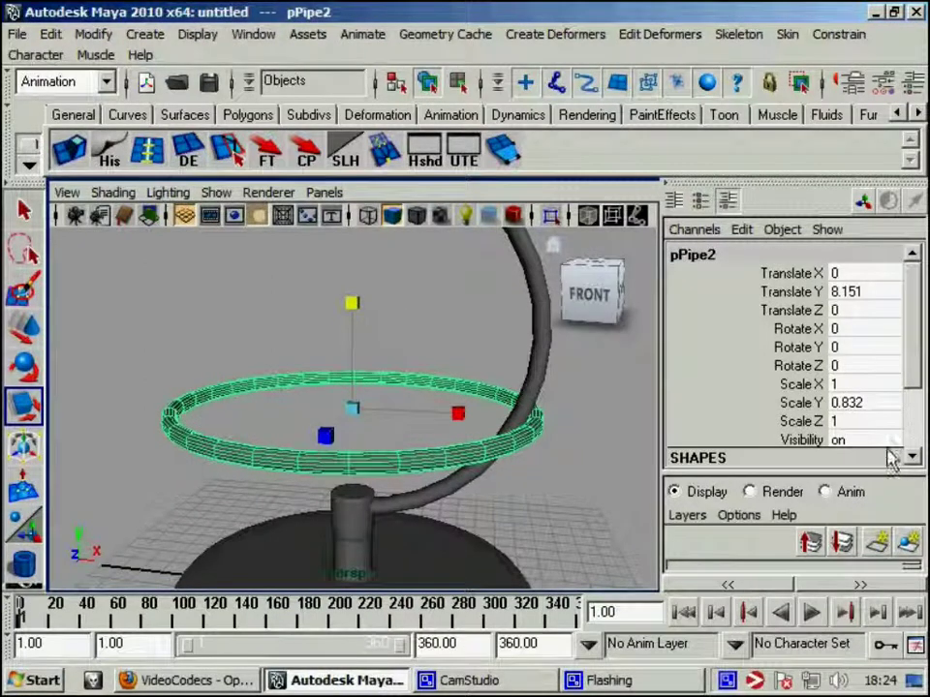
{"action": "left_click_drag", "start_coordinate": [912, 377], "coordinate": [910, 465]}
{"action": "left_click", "coordinate": [716, 418]}
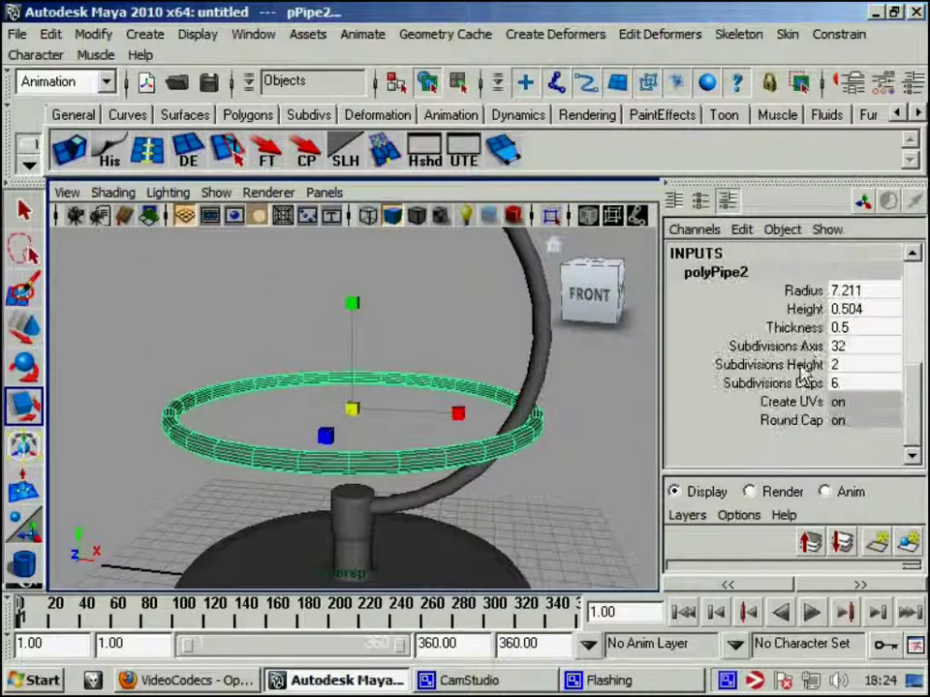
{"action": "left_click_drag", "start_coordinate": [564, 426], "coordinate": [543, 447], "text": "alt"}
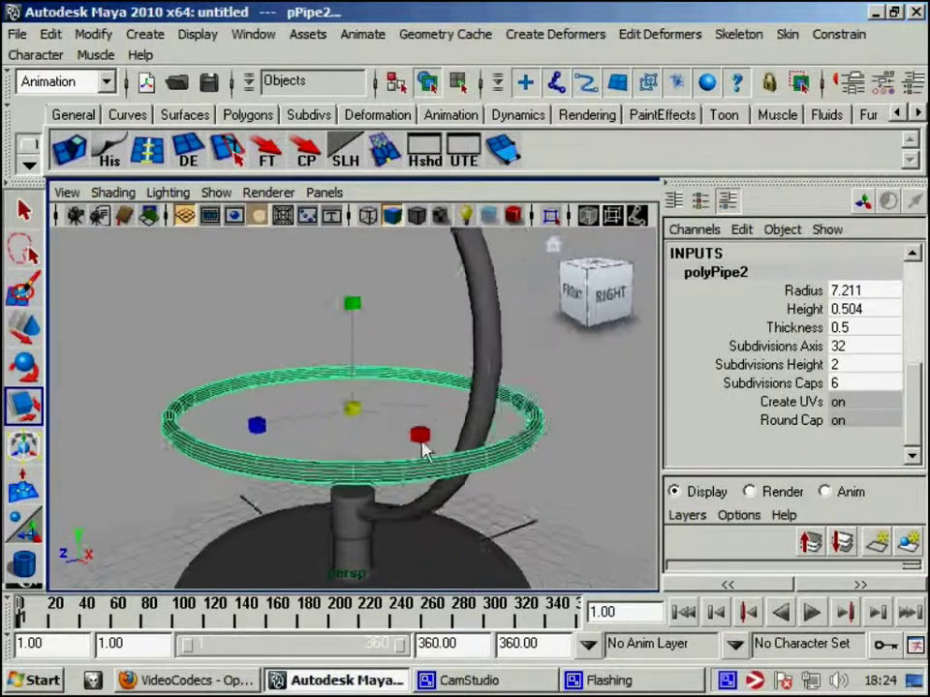
{"action": "key", "text": "space"}
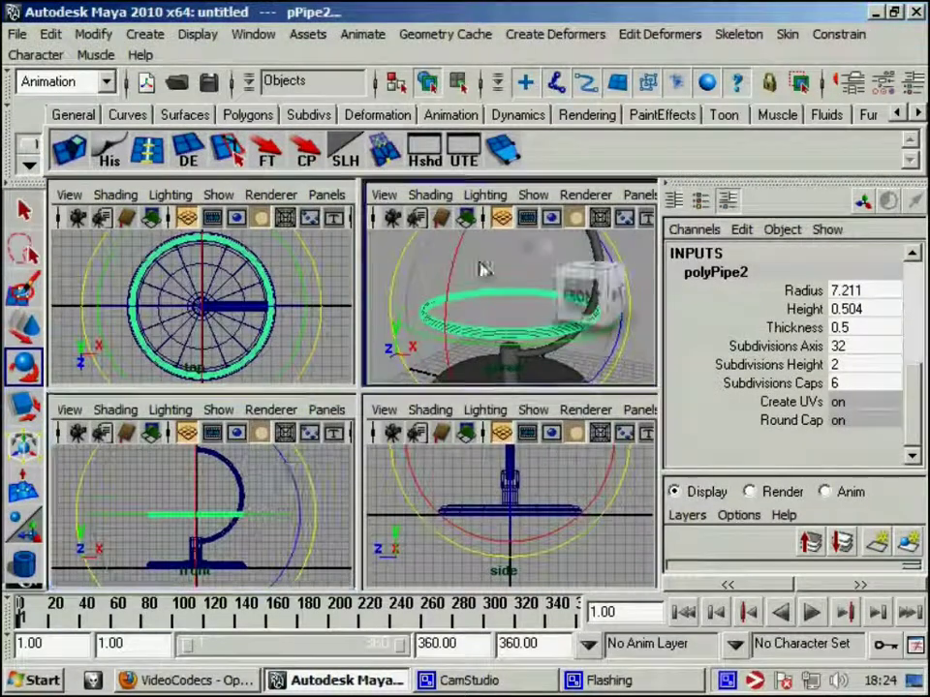
Set pPipe2's Rotate X to 90 and lift it to Translate Y 12 within the arch, viewed from the front.
{"action": "left_click_drag", "start_coordinate": [452, 270], "coordinate": [514, 367]}
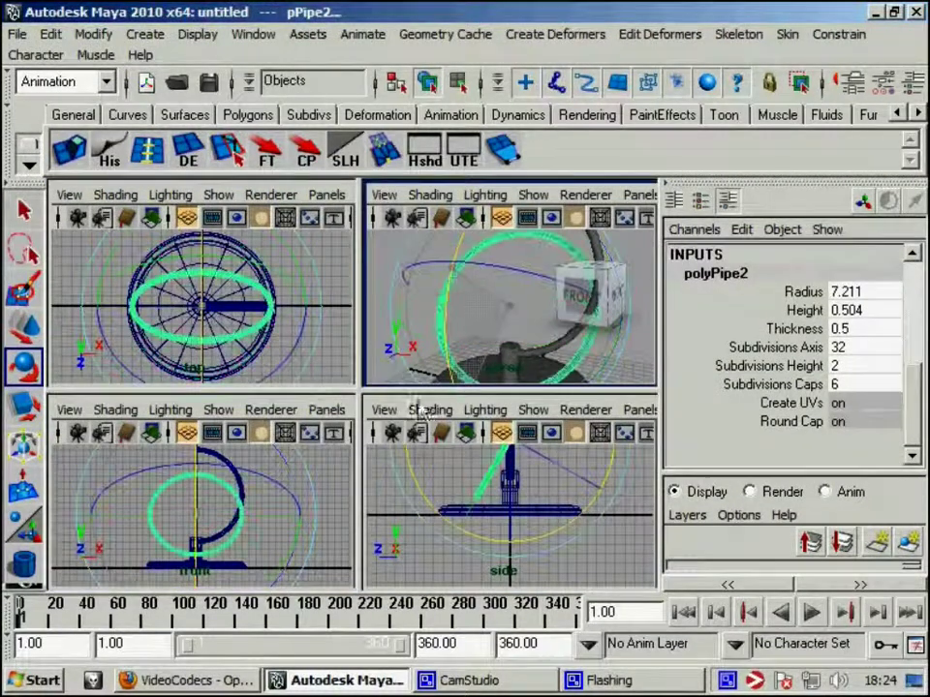
{"action": "scroll", "coordinate": [857, 368], "scroll_direction": "up", "scroll_amount": 5}
{"action": "scroll", "coordinate": [859, 345], "scroll_direction": "up", "scroll_amount": 1}
{"action": "left_click", "coordinate": [858, 347]}
{"action": "left_click", "coordinate": [858, 332]}
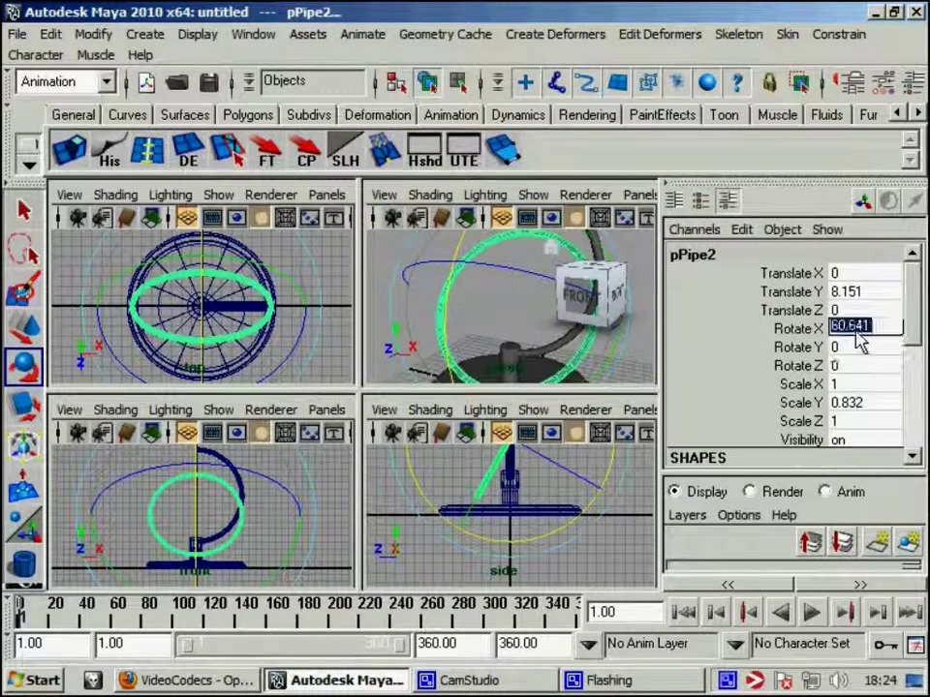
{"action": "type", "text": "90"}
{"action": "key", "text": "Return"}
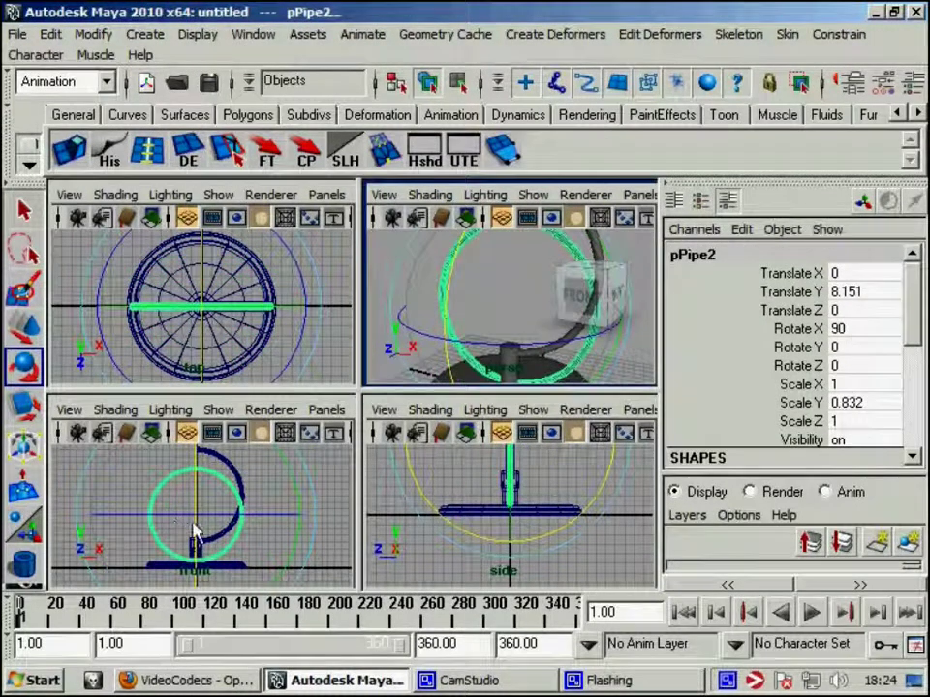
{"action": "key", "text": "w"}
{"action": "left_click_drag", "start_coordinate": [198, 533], "coordinate": [201, 502]}
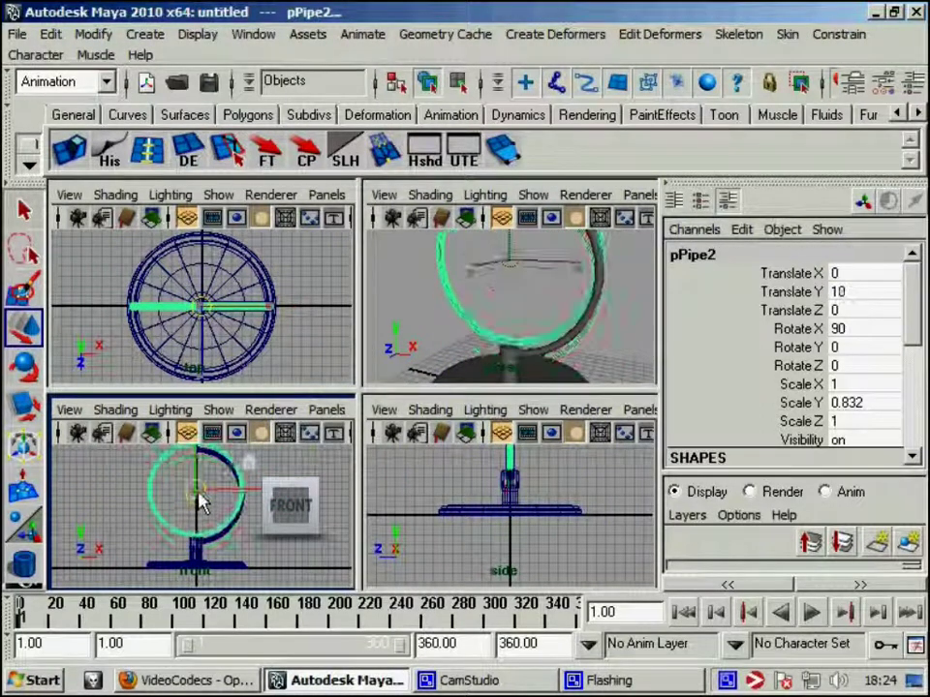
{"action": "key", "text": "space"}
Try setting the ring's Z and Y scale to 0.8, then undo those scale changes.
{"action": "scroll", "coordinate": [450, 480], "scroll_direction": "up", "scroll_amount": 2}
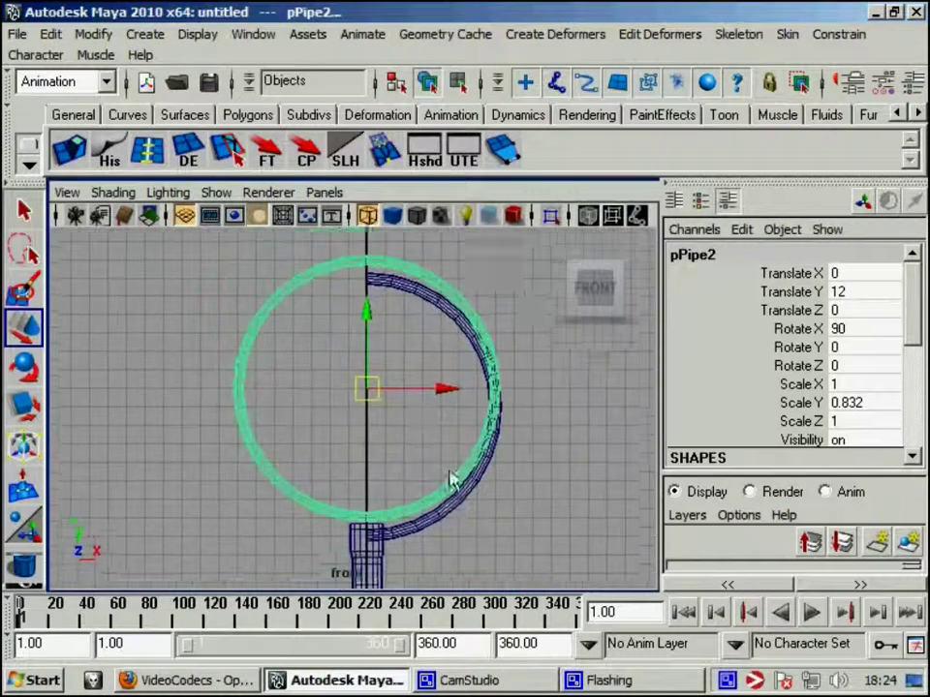
{"action": "scroll", "coordinate": [407, 479], "scroll_direction": "up", "scroll_amount": 2}
{"action": "key", "text": "r"}
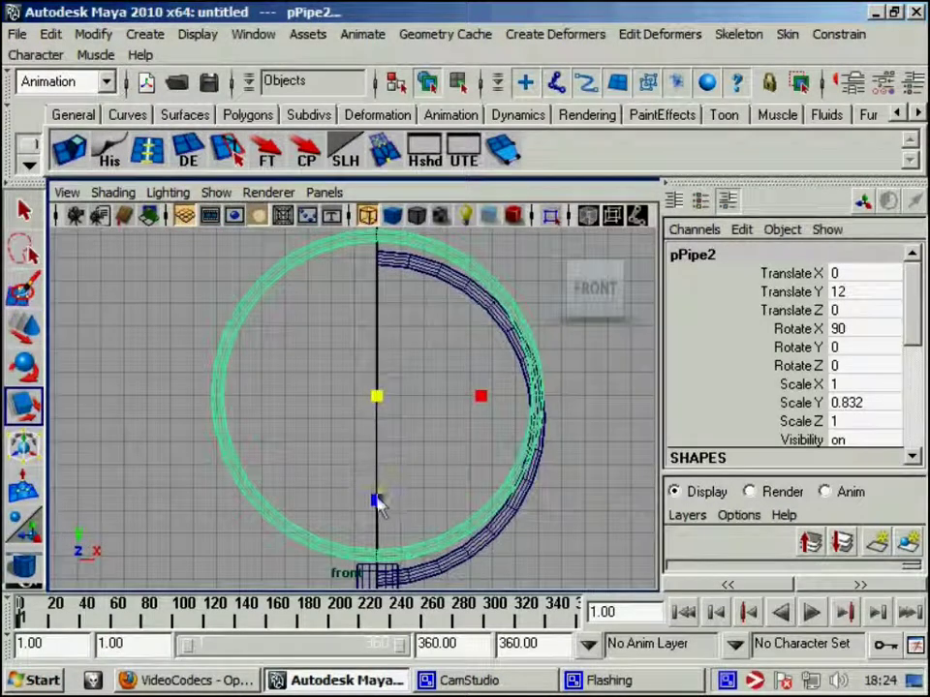
{"action": "left_click_drag", "start_coordinate": [377, 501], "coordinate": [379, 496]}
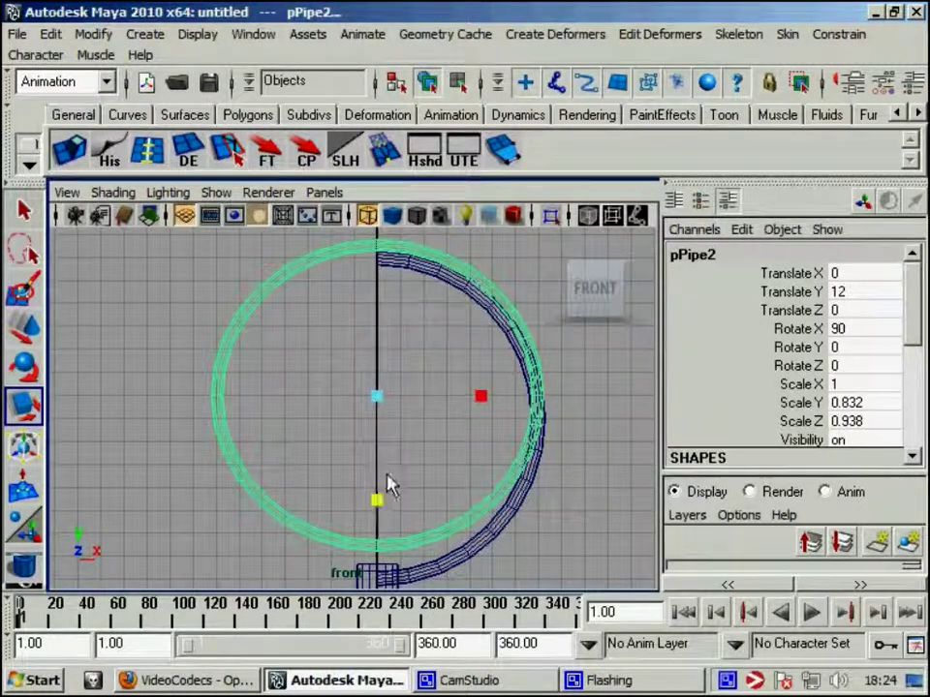
{"action": "left_click", "coordinate": [870, 424]}
{"action": "type", "text": "0.8"}
{"action": "key", "text": "Return"}
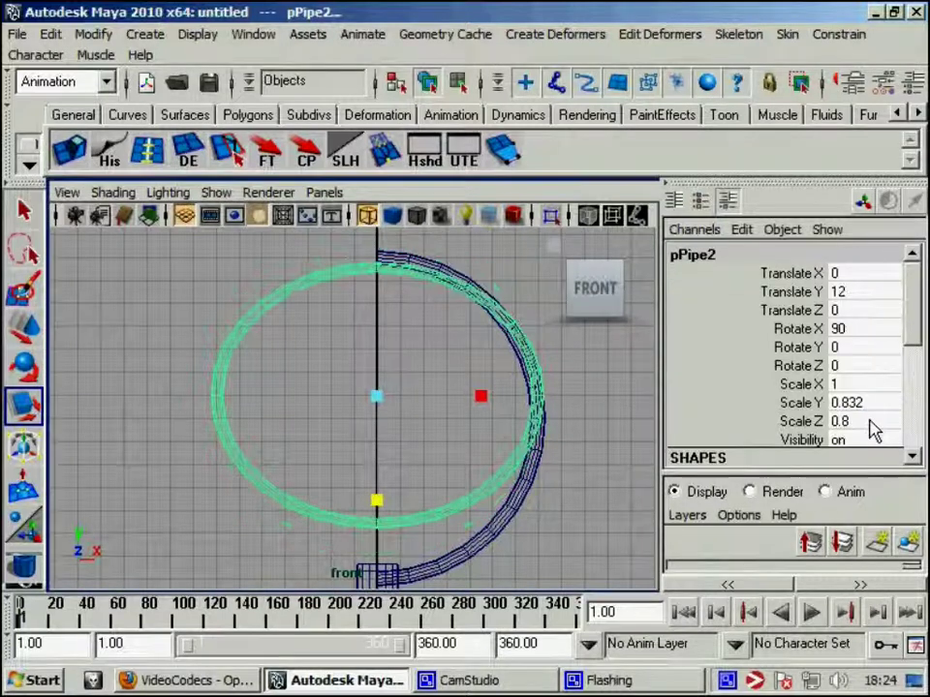
{"action": "left_click", "coordinate": [870, 403]}
{"action": "type", "text": "0.8"}
{"action": "key", "text": "Return"}
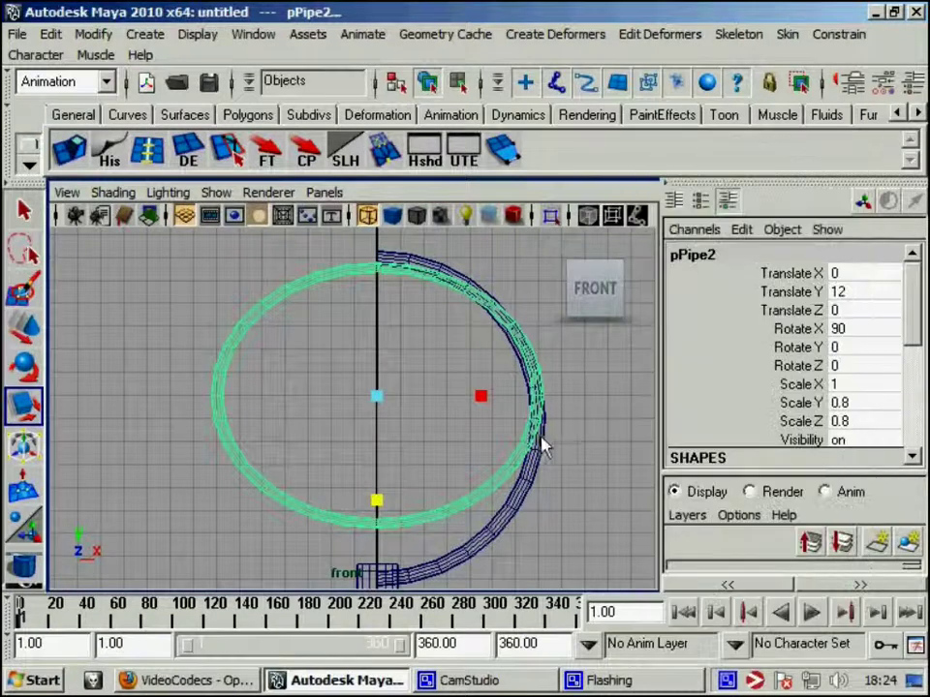
{"action": "key", "text": "ctrl+z"}
{"action": "key", "text": "ctrl+z"}
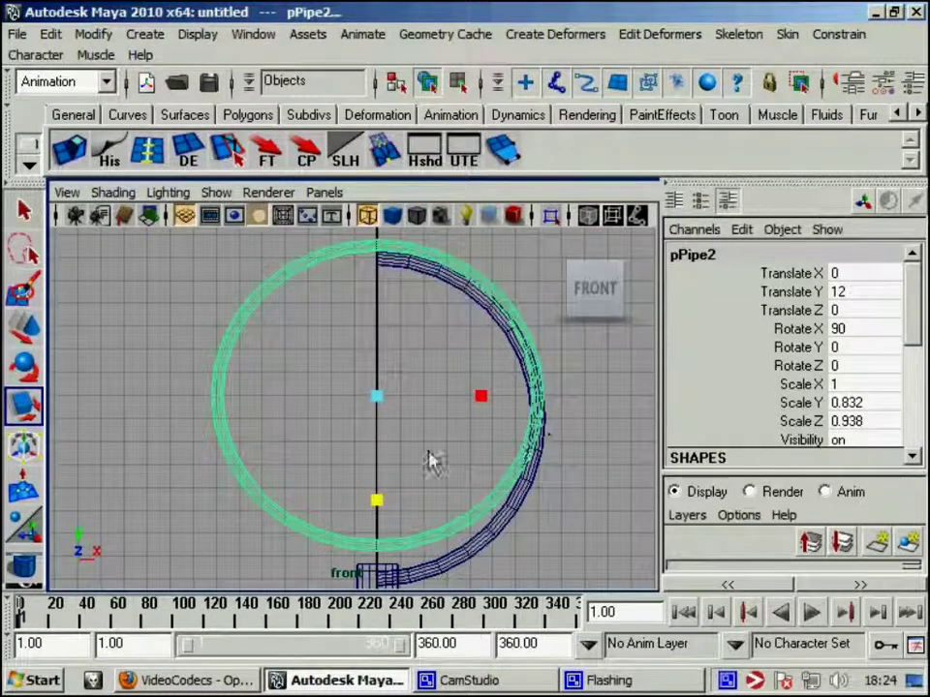
Lower the inner ring to Translate Y 11.096 and shrink it uniformly.
{"action": "key", "text": "w"}
{"action": "left_click_drag", "start_coordinate": [378, 332], "coordinate": [378, 354]}
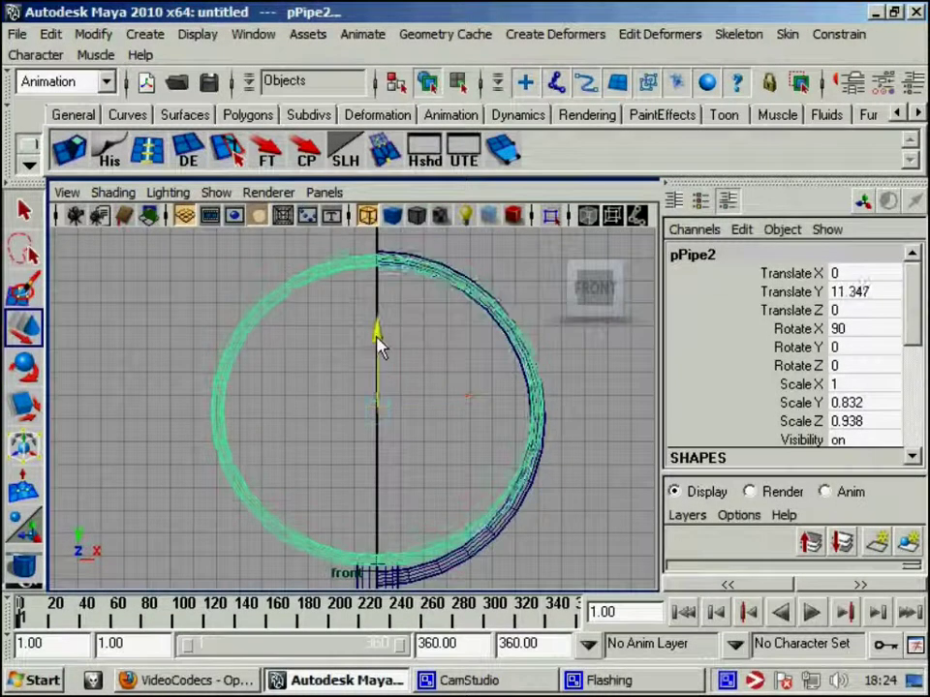
{"action": "key", "text": "r"}
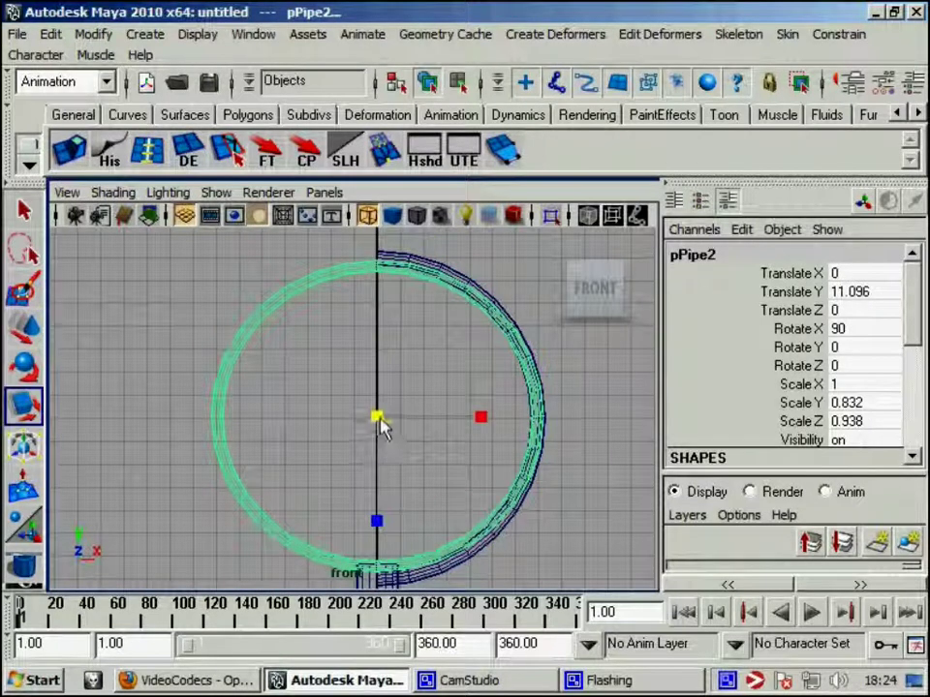
{"action": "left_click_drag", "start_coordinate": [378, 423], "coordinate": [363, 422]}
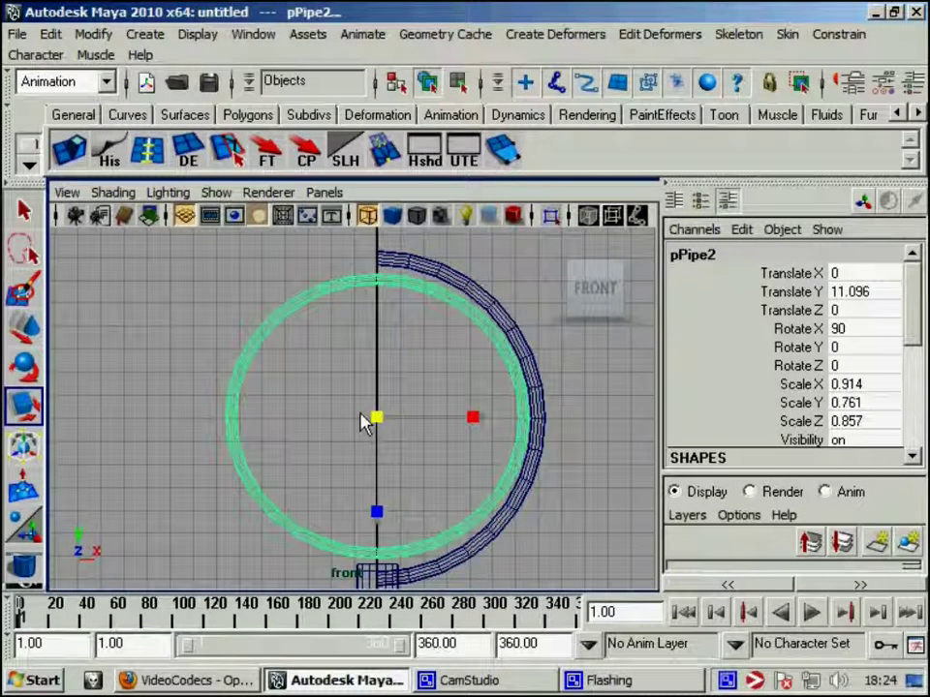
{"action": "left_click_drag", "start_coordinate": [360, 423], "coordinate": [360, 422]}
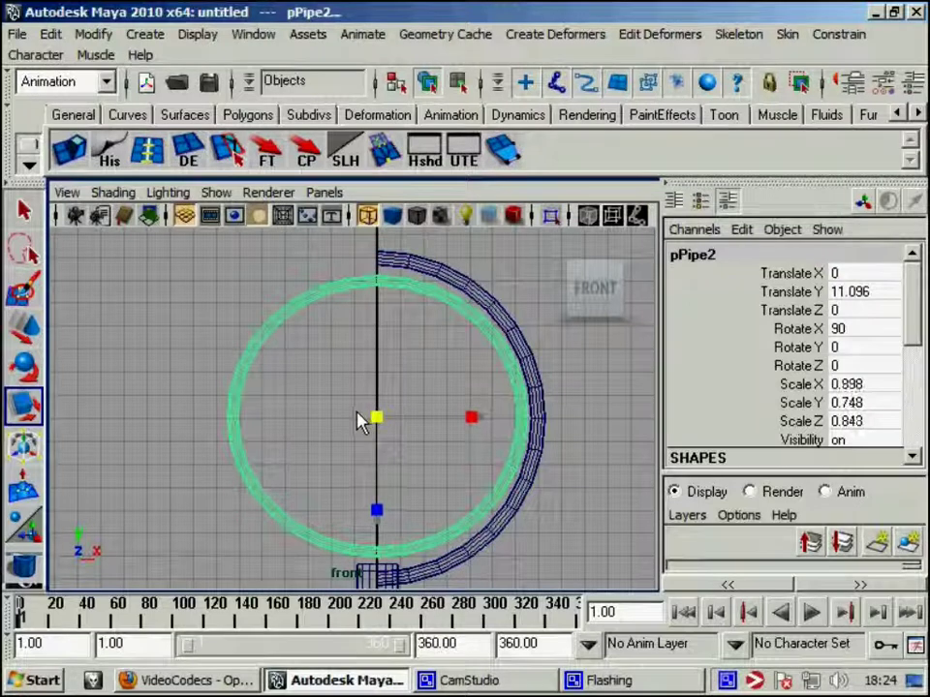
{"action": "left_click_drag", "start_coordinate": [378, 518], "coordinate": [380, 530]}
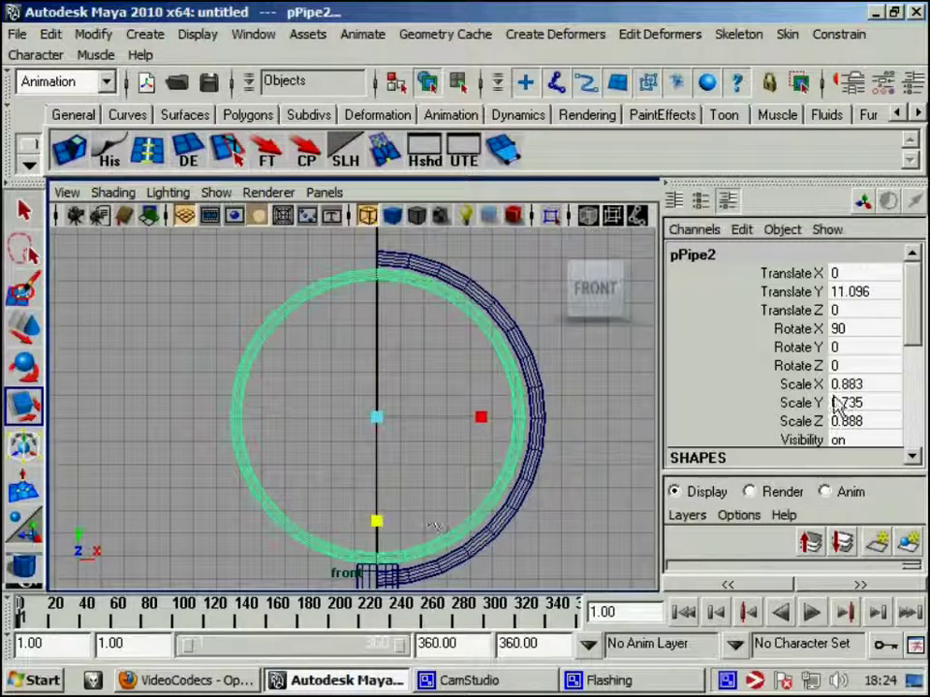
Undo a flattened Scale Z, reset Scale X/Y/Z to 1, then scale the ring uniformly to 0.892.
{"action": "double_click", "coordinate": [860, 420]}
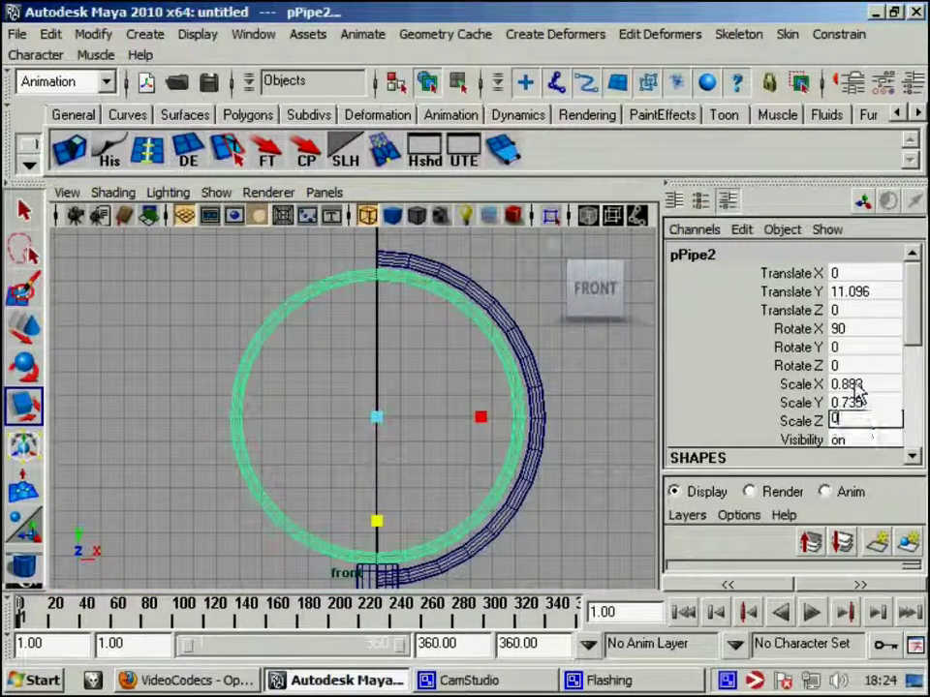
{"action": "key", "text": "Return"}
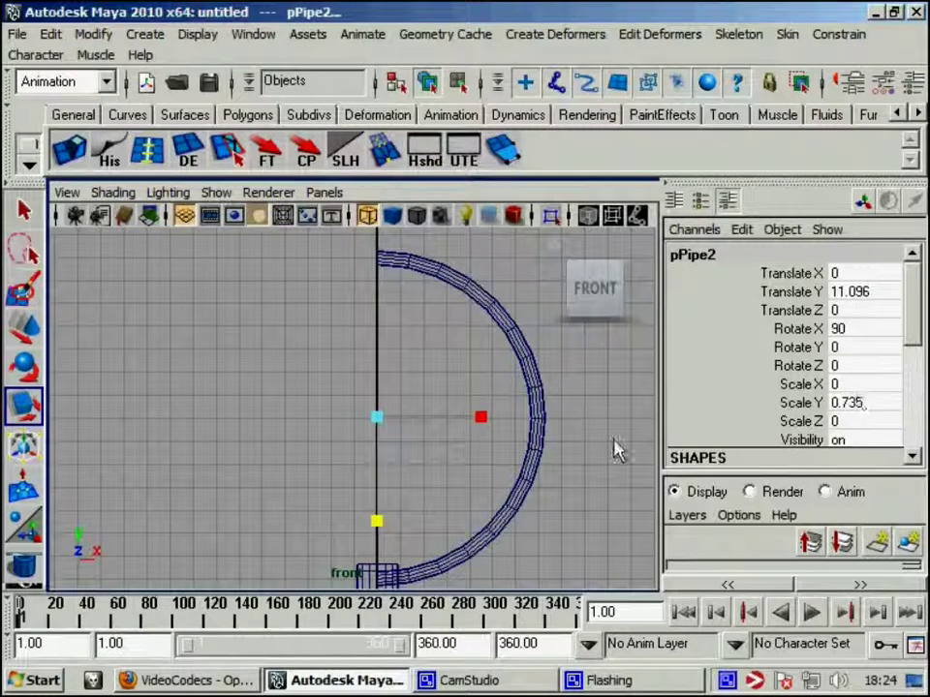
{"action": "key", "text": "ctrl+z"}
{"action": "key", "text": "ctrl+z"}
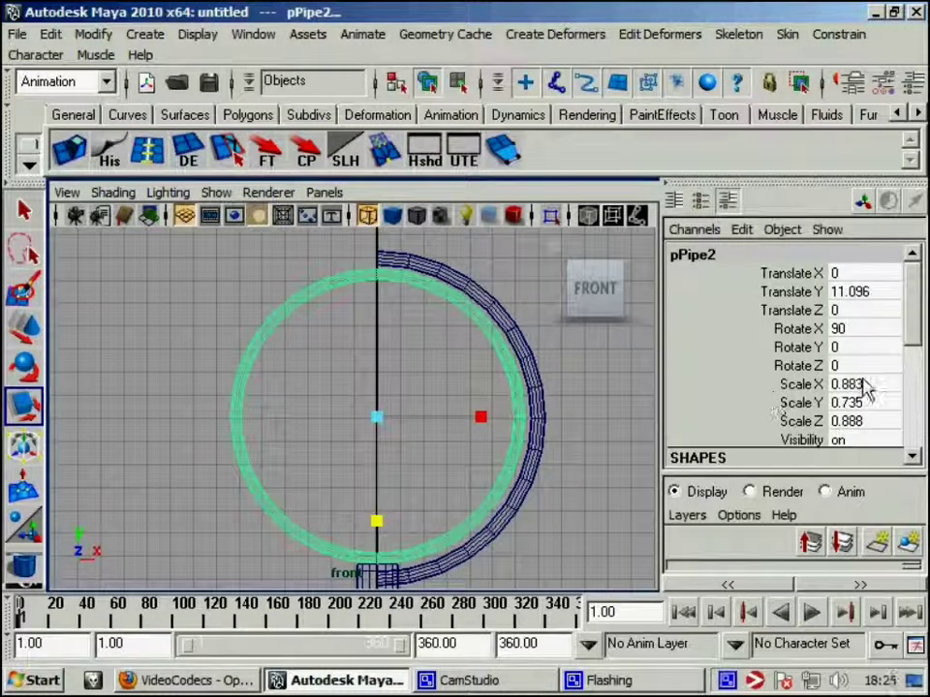
{"action": "left_click_drag", "start_coordinate": [852, 384], "coordinate": [868, 425]}
{"action": "type", "text": "1"}
{"action": "key", "text": "Return"}
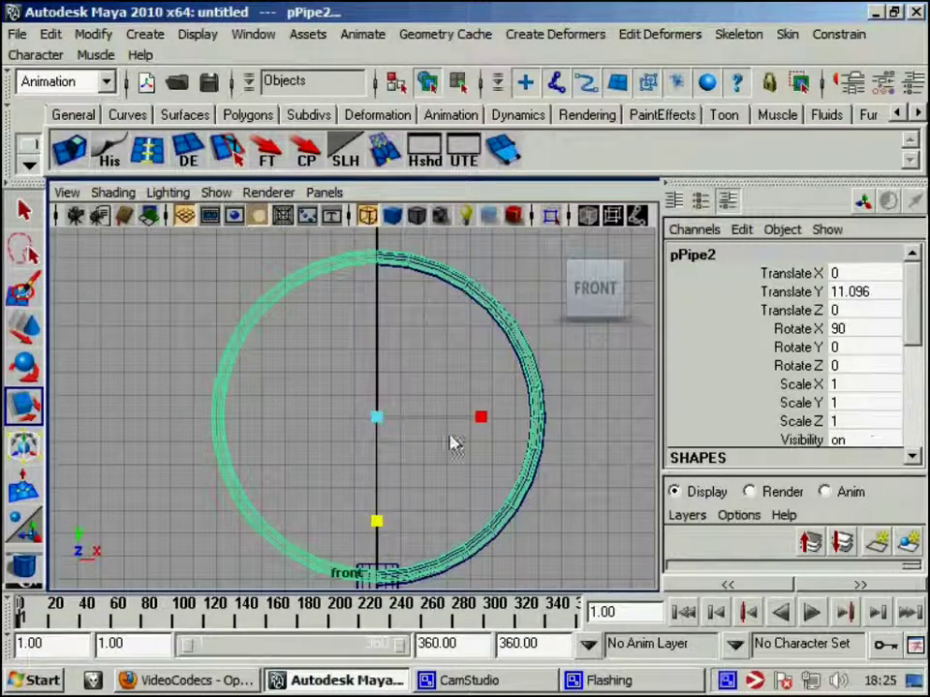
{"action": "left_click_drag", "start_coordinate": [372, 423], "coordinate": [352, 418]}
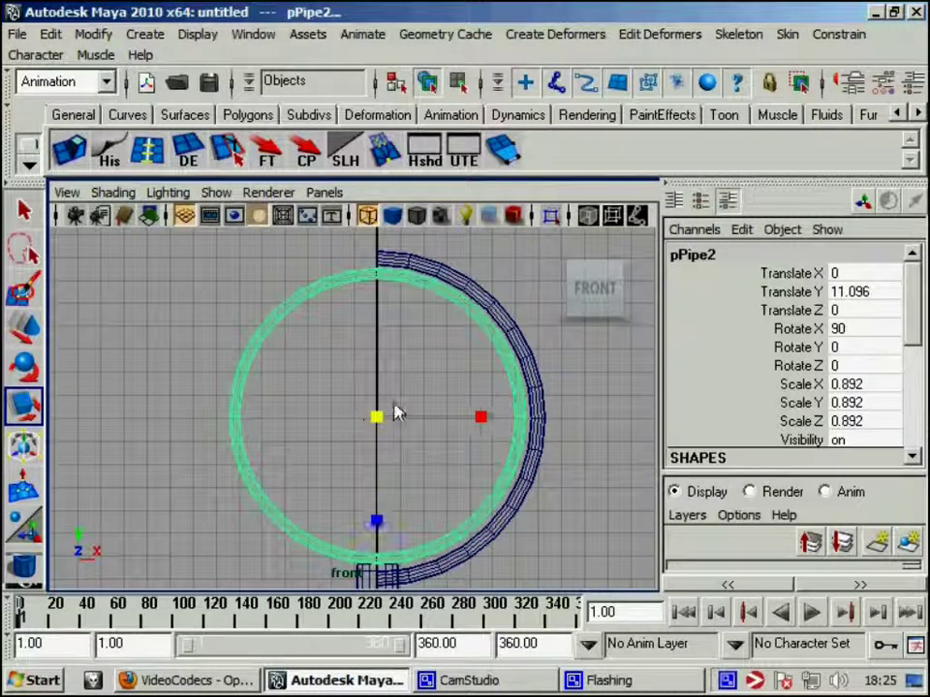
Select the post cylinder pCylinder1 and switch it to face selection.
{"action": "left_click", "coordinate": [608, 384]}
{"action": "key", "text": "space"}
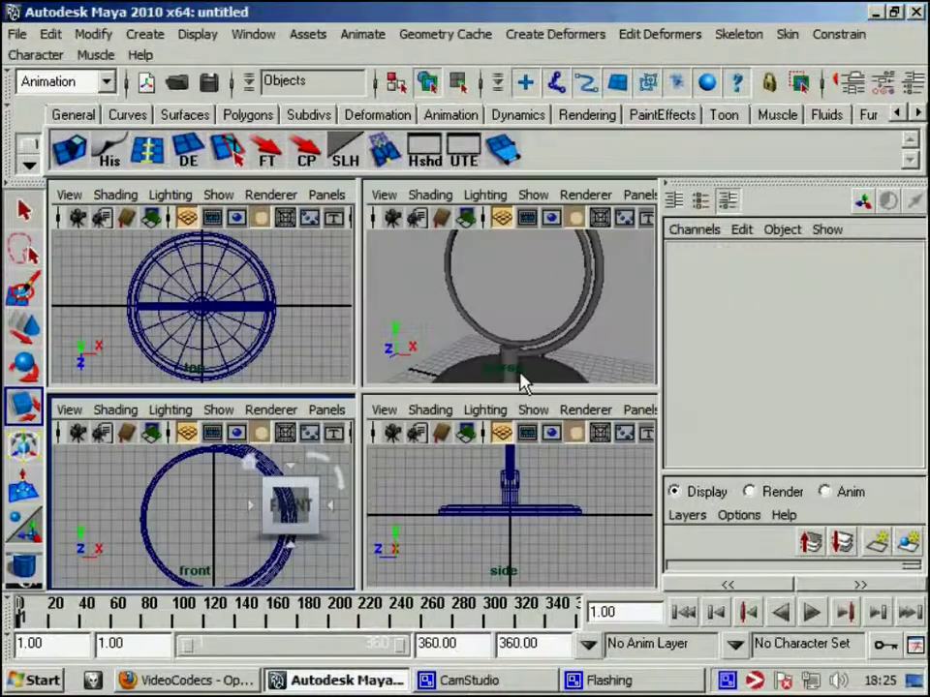
{"action": "key", "text": "space"}
{"action": "mouse_move", "coordinate": [523, 383]}
{"action": "left_mouse_down", "text": "alt"}
{"action": "mouse_move", "coordinate": [480, 386]}
{"action": "mouse_move", "coordinate": [488, 406]}
{"action": "mouse_move", "coordinate": [446, 456]}
{"action": "mouse_move", "coordinate": [377, 410]}
{"action": "mouse_move", "coordinate": [415, 338]}
{"action": "left_mouse_up", "text": "alt"}
{"action": "left_click", "coordinate": [416, 338]}
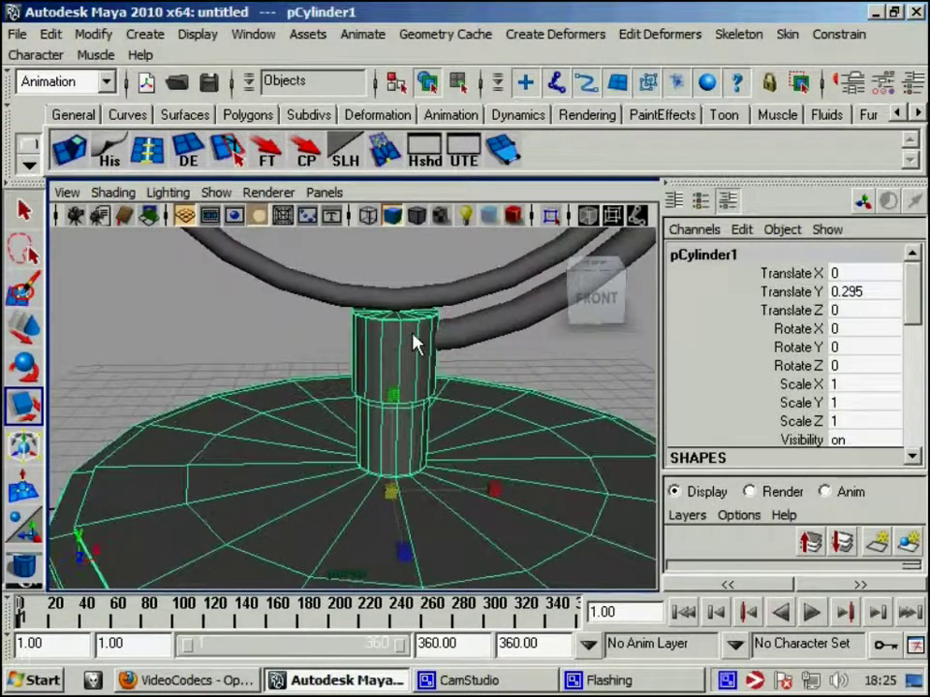
{"action": "middle_click_drag", "start_coordinate": [416, 338], "coordinate": [417, 439], "text": "alt"}
{"action": "right_click_drag", "start_coordinate": [416, 439], "coordinate": [425, 498], "text": "alt"}
{"action": "left_click_drag", "start_coordinate": [425, 498], "coordinate": [492, 437], "text": "alt"}
{"action": "right_click_drag", "start_coordinate": [491, 250], "coordinate": [499, 304]}
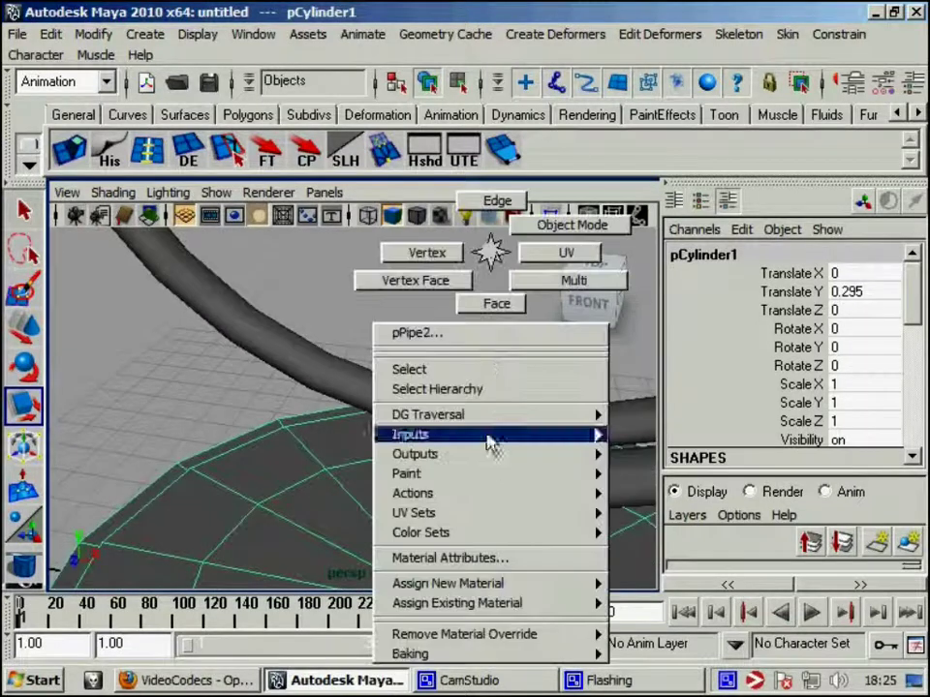
{"action": "left_click_drag", "start_coordinate": [498, 432], "coordinate": [442, 398], "text": "alt"}
{"action": "right_click_drag", "start_coordinate": [435, 252], "coordinate": [495, 213]}
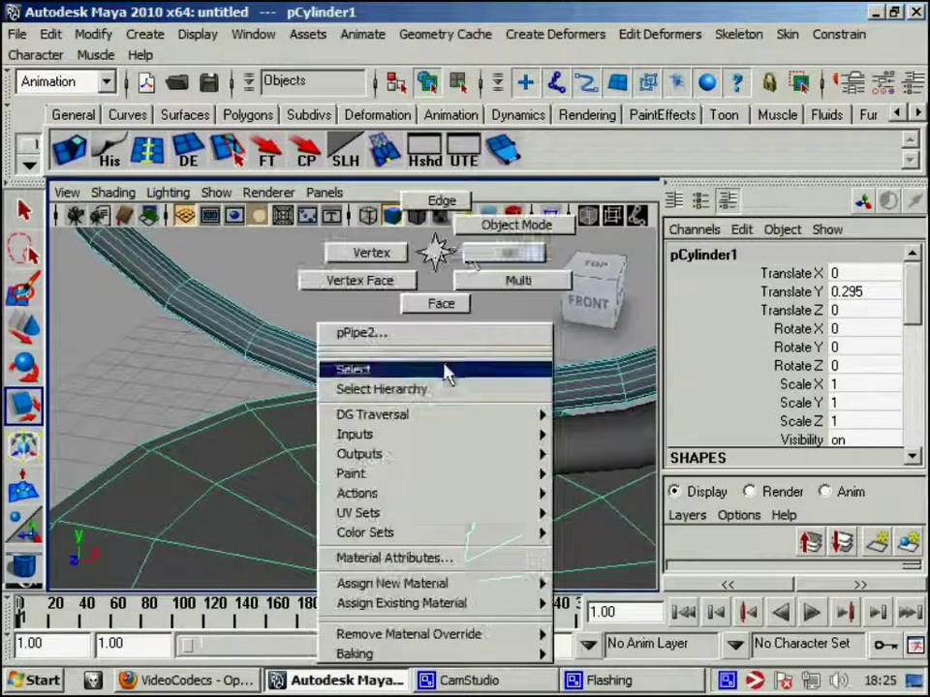
{"action": "right_click_drag", "start_coordinate": [425, 423], "coordinate": [431, 330]}
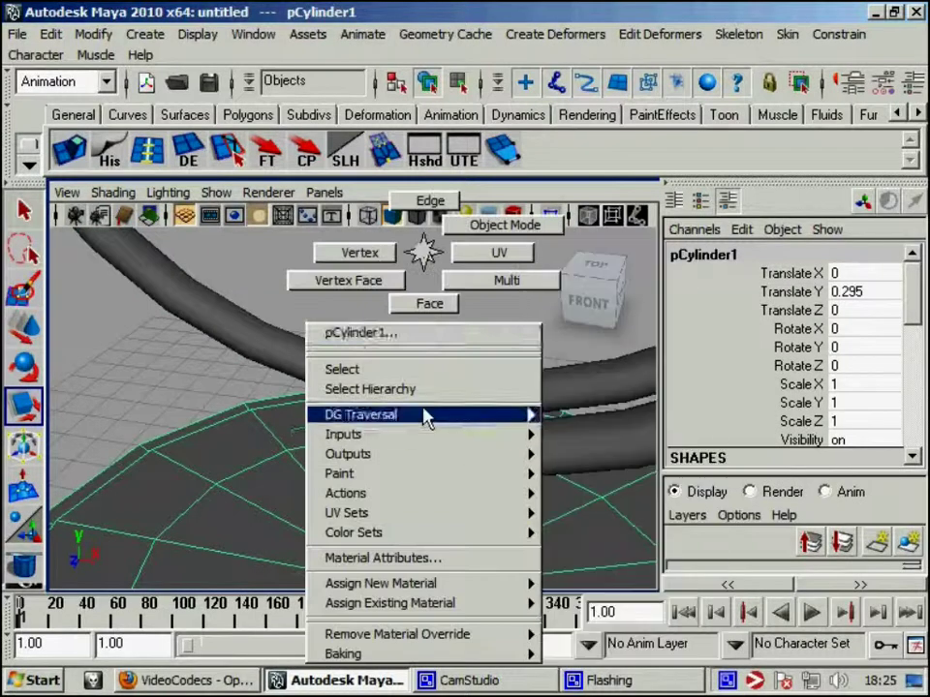
{"action": "mouse_move", "coordinate": [429, 425]}
{"action": "left_mouse_down", "text": "alt"}
{"action": "mouse_move", "coordinate": [409, 492]}
{"action": "mouse_move", "coordinate": [426, 361]}
{"action": "left_mouse_up", "text": "alt"}
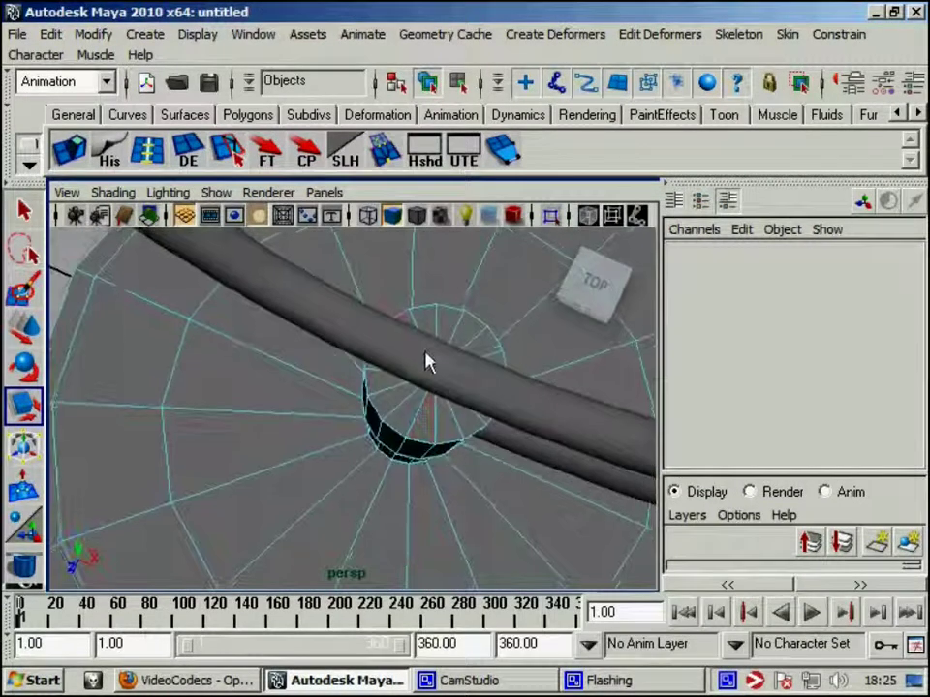
Select the post's top faces f[48:63] in the front view and frame them.
{"action": "mouse_move", "coordinate": [456, 405]}
{"action": "left_mouse_down"}
{"action": "mouse_move", "coordinate": [452, 452]}
{"action": "mouse_move", "coordinate": [477, 388]}
{"action": "left_mouse_up"}
{"action": "key", "text": "space"}
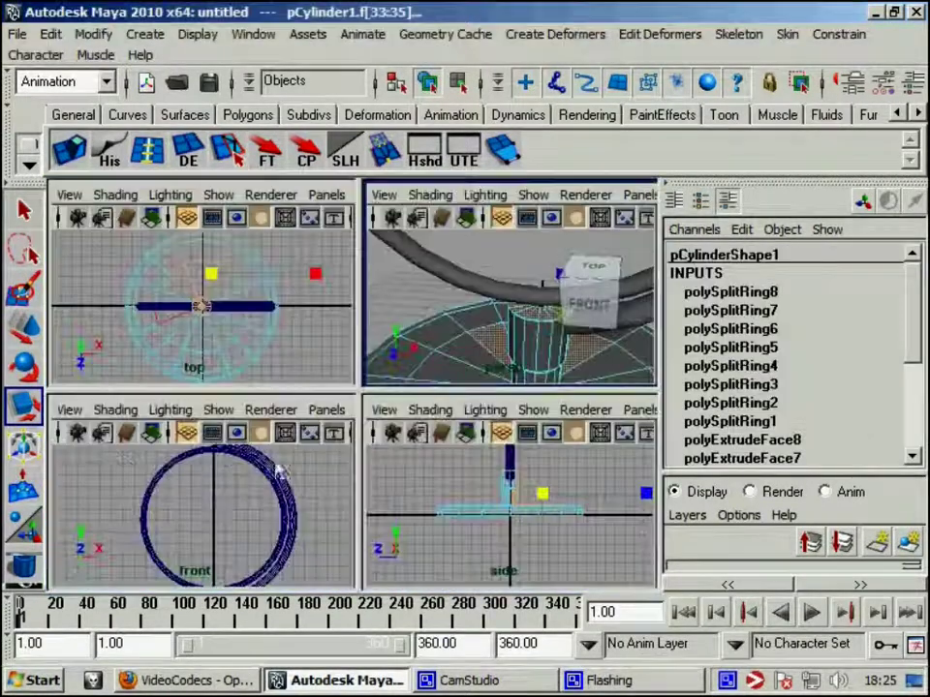
{"action": "key", "text": "space"}
{"action": "scroll", "coordinate": [223, 523], "scroll_direction": "up", "scroll_amount": 3}
{"action": "scroll", "coordinate": [291, 456], "scroll_direction": "up", "scroll_amount": 2}
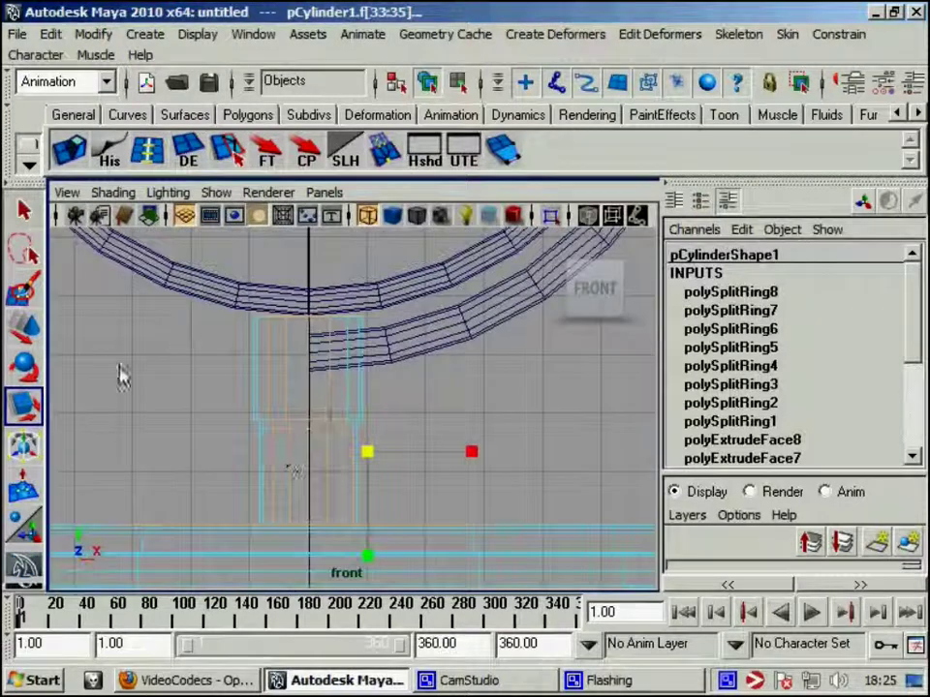
{"action": "left_click_drag", "start_coordinate": [242, 271], "coordinate": [420, 509]}
{"action": "key", "text": "f"}
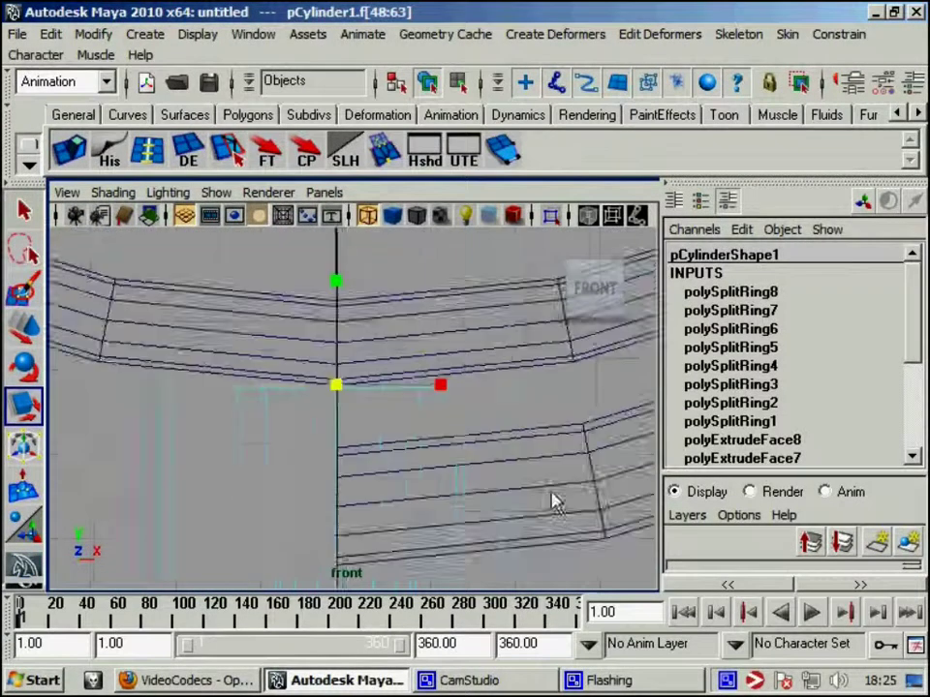
{"action": "scroll", "coordinate": [543, 519], "scroll_direction": "up", "scroll_amount": 1}
{"action": "scroll", "coordinate": [551, 525], "scroll_direction": "up", "scroll_amount": 2}
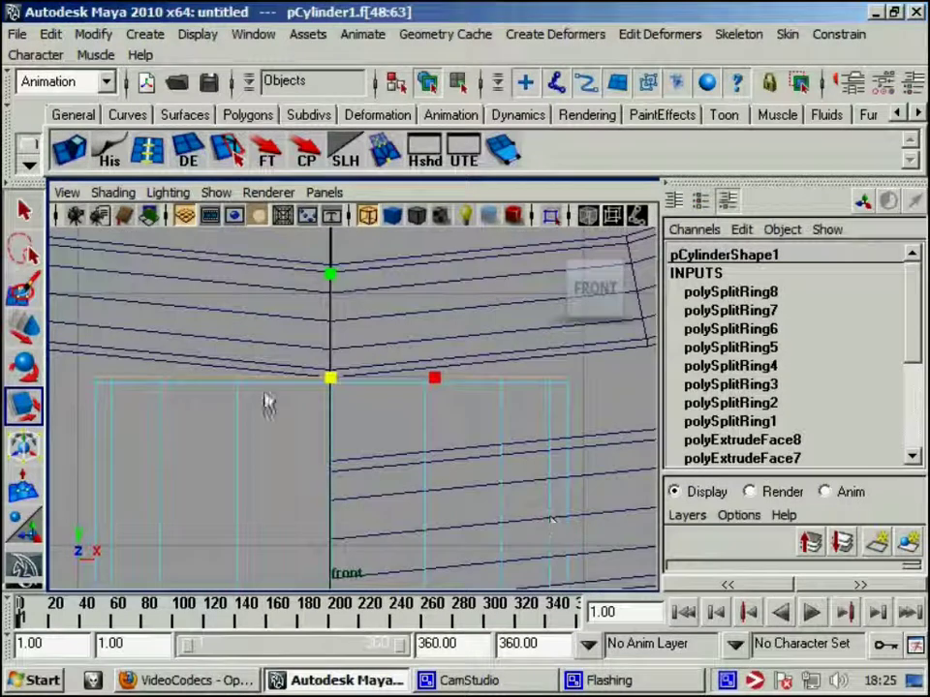
{"action": "mouse_move", "coordinate": [56, 406]}
{"action": "left_mouse_down"}
{"action": "mouse_move", "coordinate": [38, 388]}
{"action": "mouse_move", "coordinate": [444, 310]}
{"action": "left_mouse_up"}
{"action": "key", "text": "space"}
Extrude the post's selected top faces and adjust the new extrusion.
{"action": "left_click", "coordinate": [64, 147]}
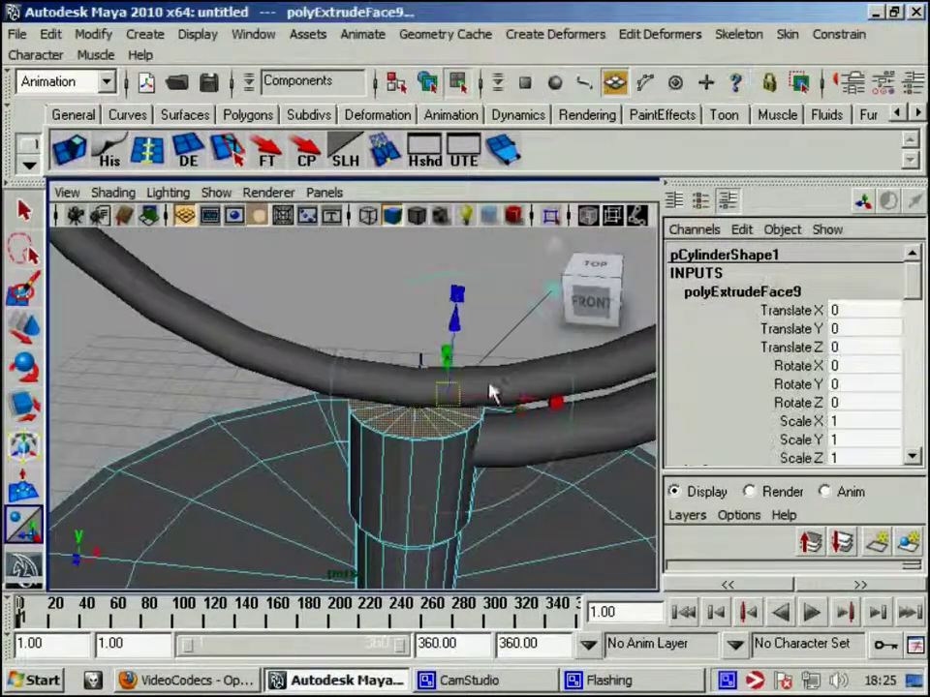
{"action": "left_click_drag", "start_coordinate": [465, 312], "coordinate": [383, 385]}
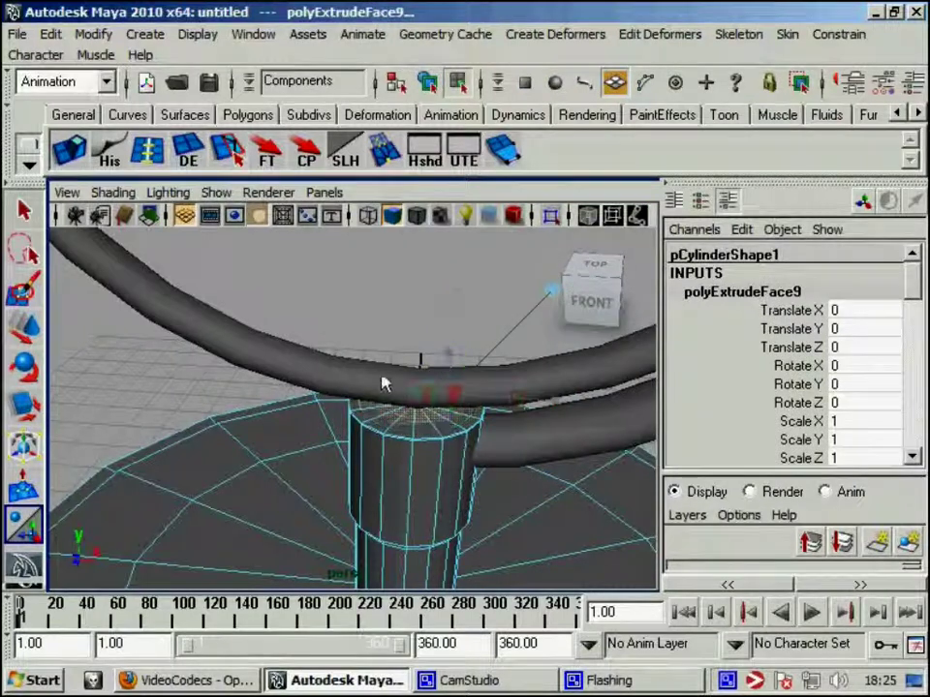
{"action": "left_click", "coordinate": [447, 392]}
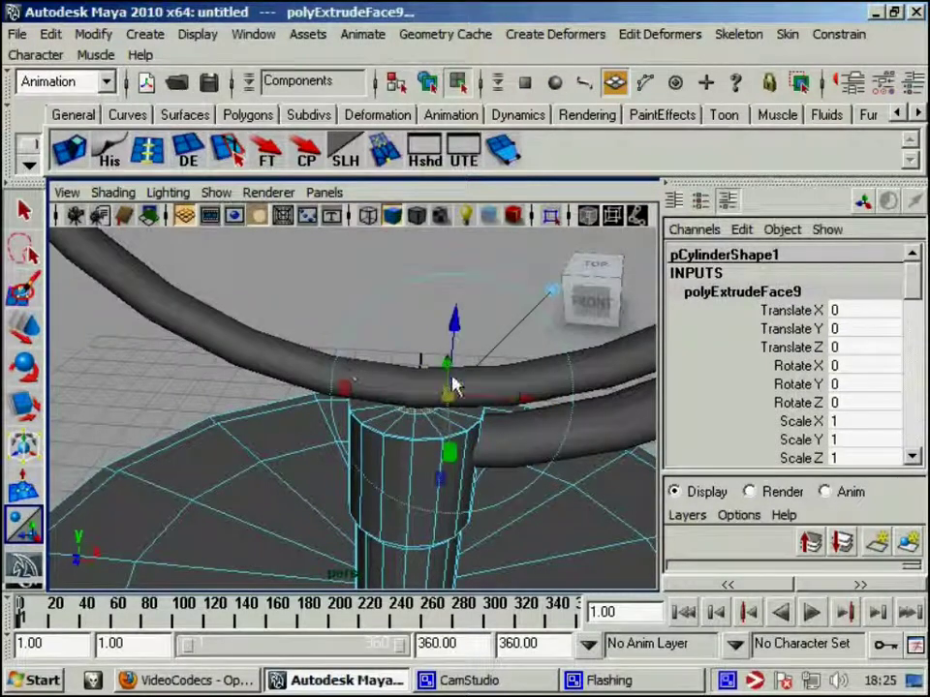
{"action": "left_click", "coordinate": [448, 402]}
{"action": "left_click", "coordinate": [469, 426]}
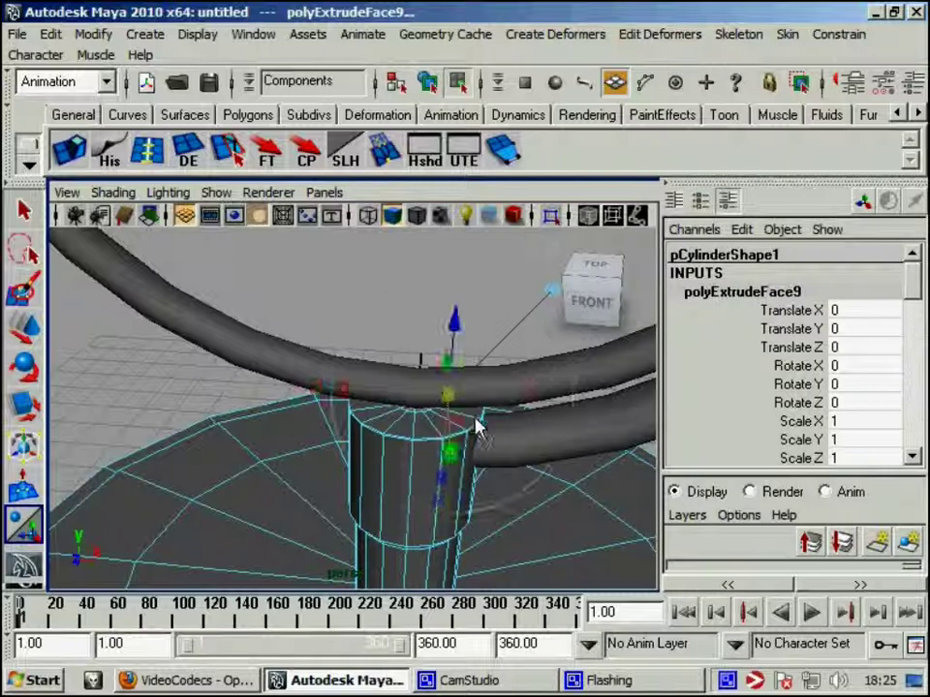
{"action": "left_click", "coordinate": [452, 418]}
Extrude the faces twice more, raising each new extrusion up toward the arched ring.
{"action": "key", "text": "ctrl+e"}
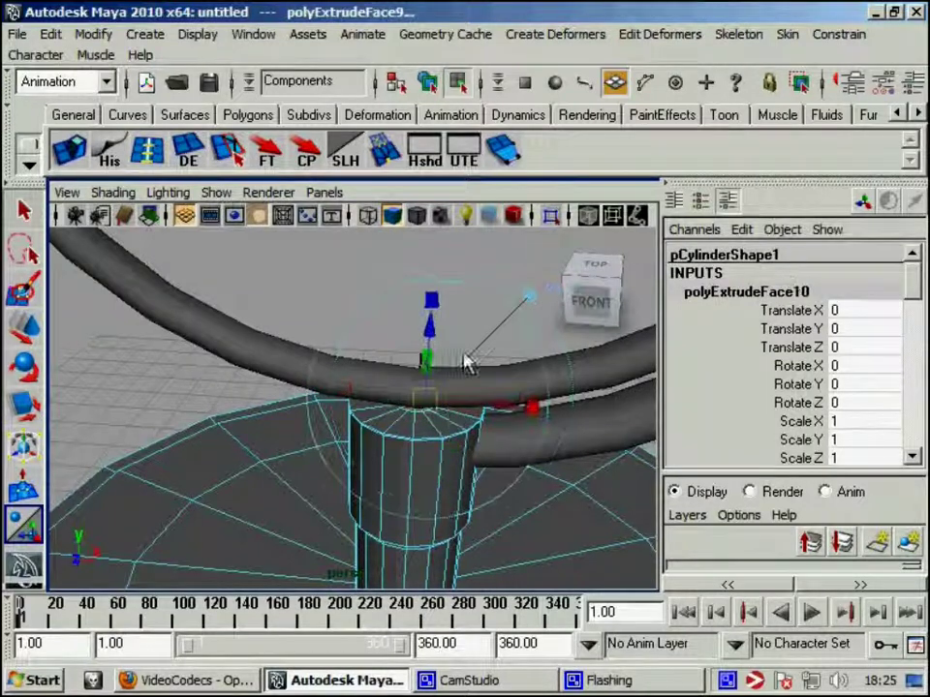
{"action": "left_click", "coordinate": [423, 332]}
{"action": "left_click_drag", "start_coordinate": [431, 334], "coordinate": [431, 305]}
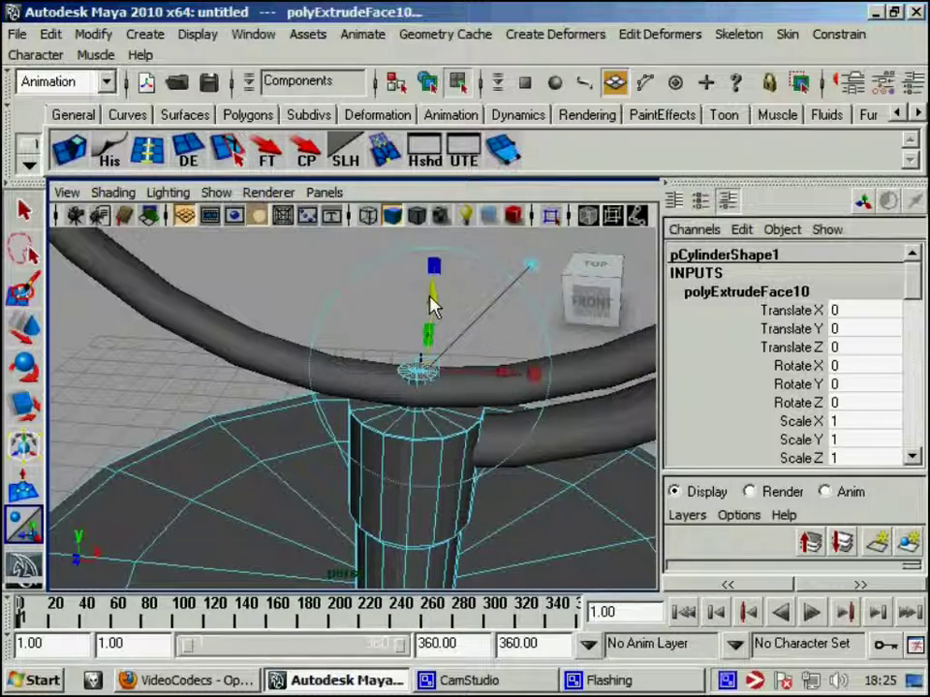
{"action": "mouse_move", "coordinate": [444, 303]}
{"action": "left_mouse_down", "text": "alt"}
{"action": "mouse_move", "coordinate": [459, 406]}
{"action": "mouse_move", "coordinate": [566, 369]}
{"action": "left_mouse_up", "text": "alt"}
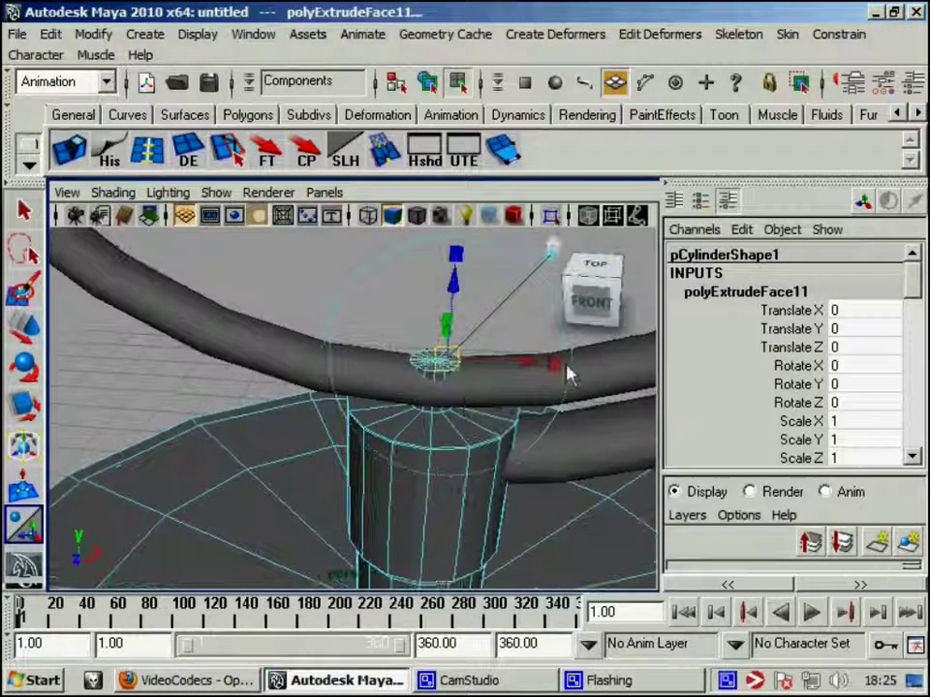
{"action": "left_click_drag", "start_coordinate": [444, 366], "coordinate": [461, 369], "text": "alt"}
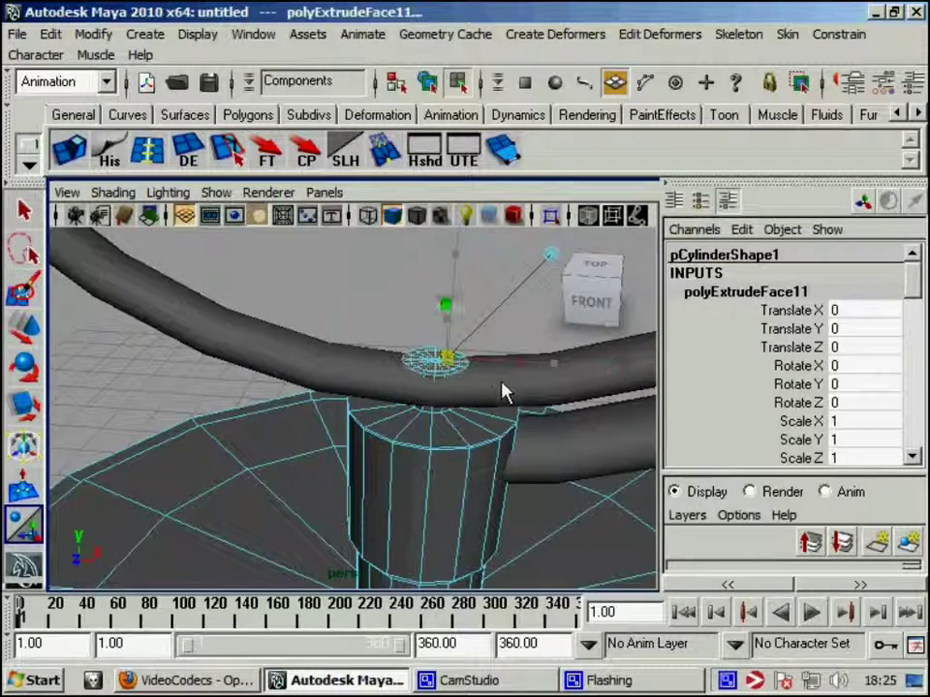
{"action": "key", "text": "g"}
{"action": "left_click", "coordinate": [459, 281]}
{"action": "mouse_move", "coordinate": [459, 281]}
{"action": "left_mouse_down"}
{"action": "mouse_move", "coordinate": [353, 337]}
{"action": "mouse_move", "coordinate": [627, 377]}
{"action": "mouse_move", "coordinate": [136, 167]}
{"action": "left_mouse_up"}
Insert two edge loops around the stem cylinder and return to object selection.
{"action": "left_click", "coordinate": [146, 158]}
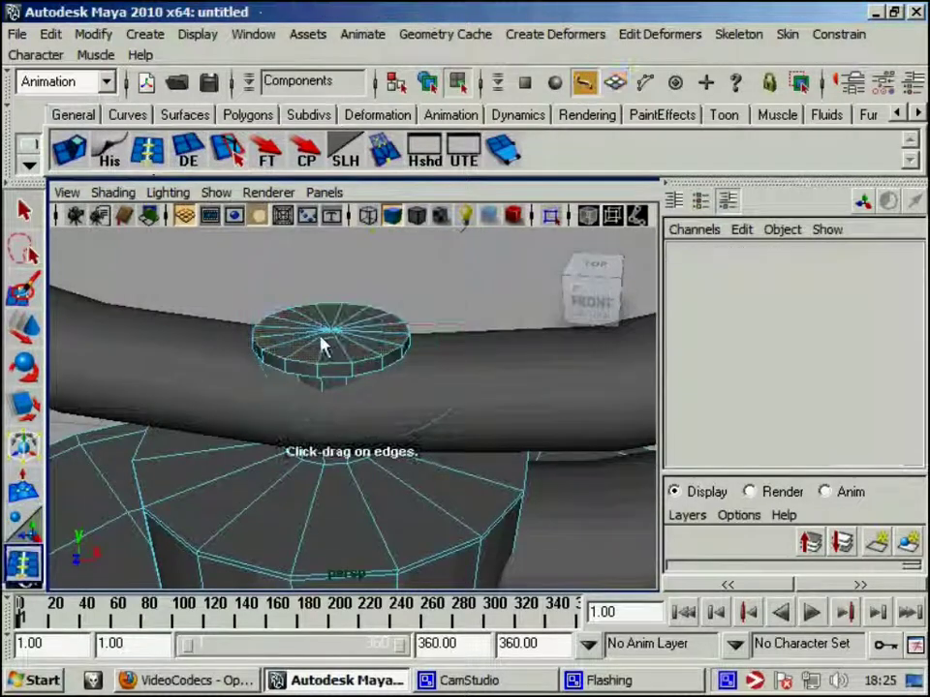
{"action": "mouse_move", "coordinate": [323, 379]}
{"action": "left_mouse_down"}
{"action": "mouse_move", "coordinate": [338, 412]}
{"action": "mouse_move", "coordinate": [326, 329]}
{"action": "mouse_move", "coordinate": [333, 397]}
{"action": "left_mouse_up"}
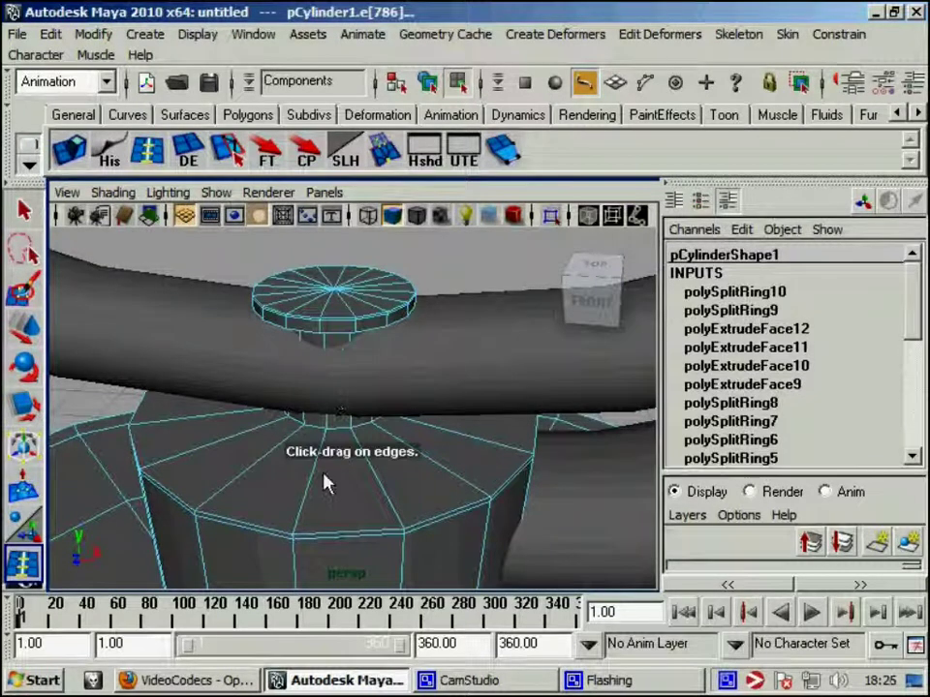
{"action": "mouse_move", "coordinate": [303, 533]}
{"action": "left_mouse_down"}
{"action": "mouse_move", "coordinate": [329, 427]}
{"action": "mouse_move", "coordinate": [339, 463]}
{"action": "left_mouse_up"}
{"action": "key", "text": "w"}
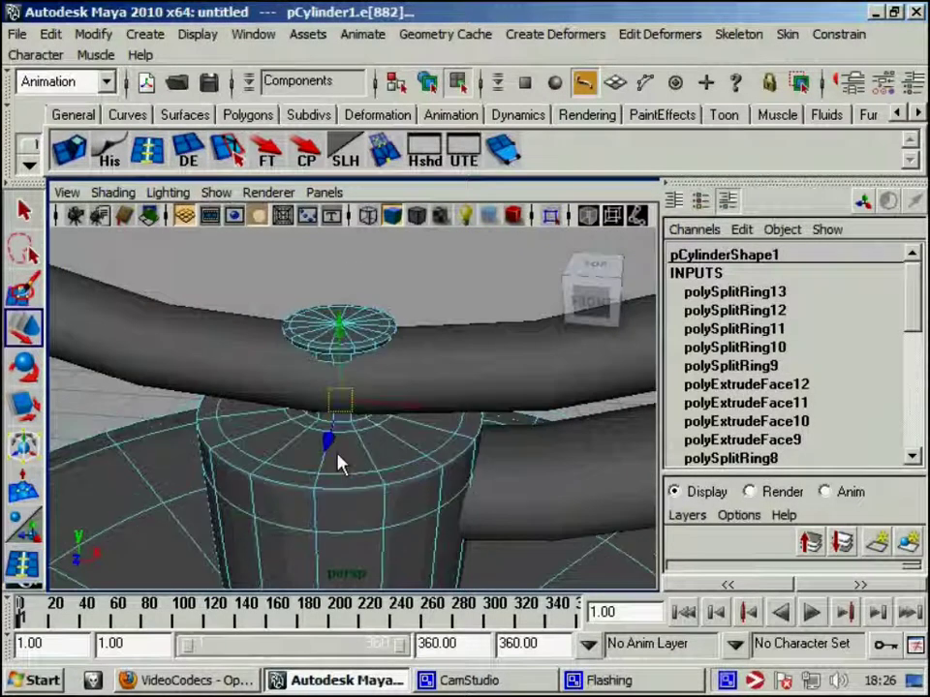
{"action": "mouse_move", "coordinate": [334, 252]}
{"action": "right_mouse_down"}
{"action": "mouse_move", "coordinate": [415, 261]}
{"action": "mouse_move", "coordinate": [416, 225]}
{"action": "right_mouse_up"}
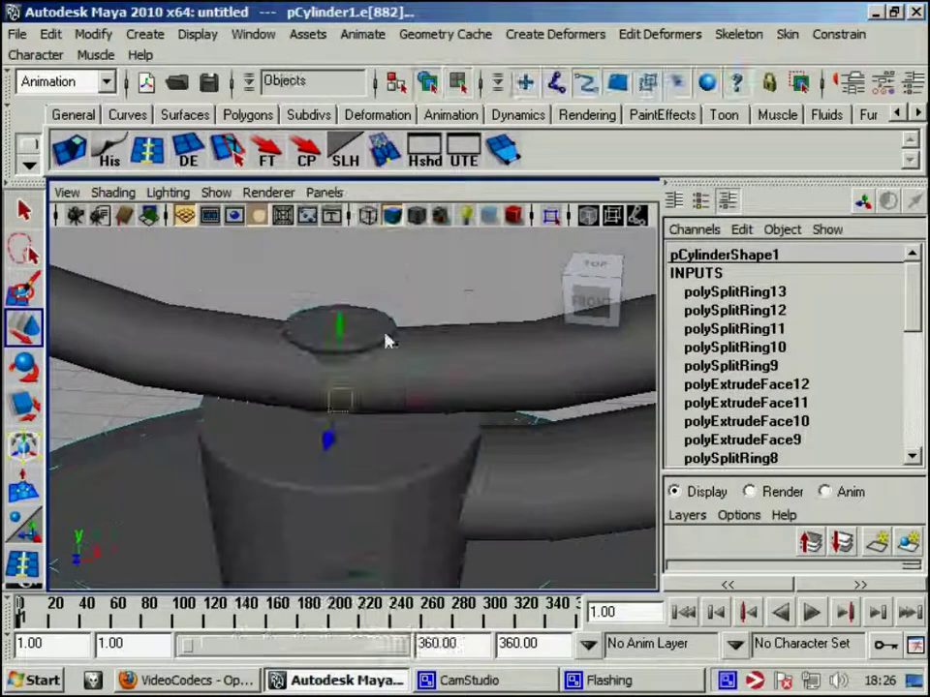
Add one more edge loop near the stem top, then view the whole globe stand.
{"action": "left_click", "coordinate": [346, 521]}
{"action": "key", "text": "y"}
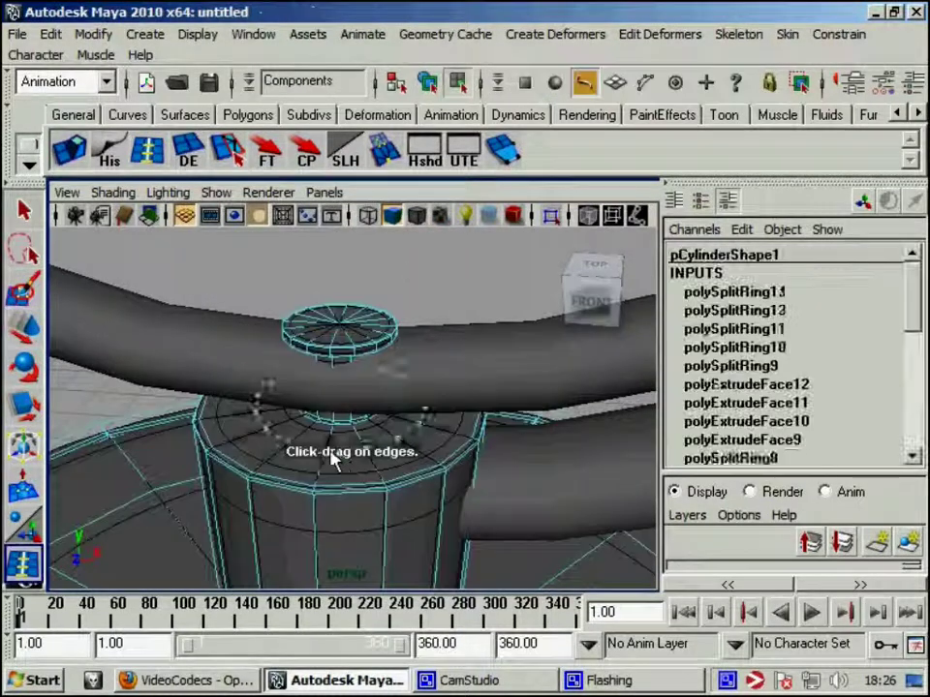
{"action": "left_click_drag", "start_coordinate": [332, 452], "coordinate": [329, 460]}
{"action": "key", "text": "w"}
{"action": "right_click_drag", "start_coordinate": [333, 461], "coordinate": [340, 296], "text": "alt"}
{"action": "left_click", "coordinate": [340, 297]}
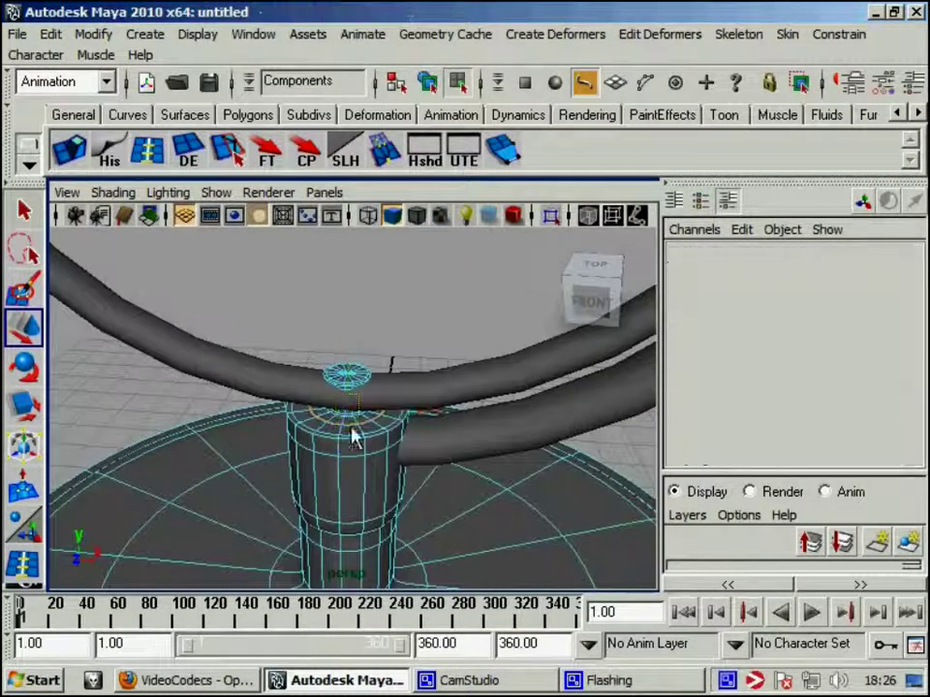
{"action": "mouse_move", "coordinate": [353, 436]}
{"action": "right_mouse_down"}
{"action": "mouse_move", "coordinate": [377, 427]}
{"action": "mouse_move", "coordinate": [426, 224]}
{"action": "right_mouse_up"}
{"action": "scroll", "coordinate": [417, 302], "scroll_direction": "down", "scroll_amount": 5}
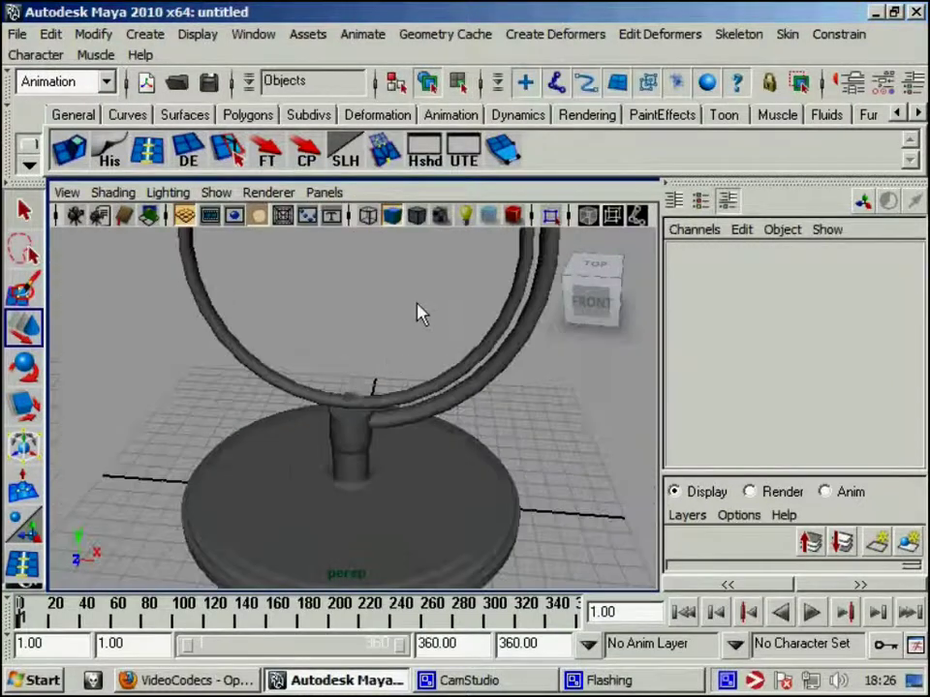
{"action": "scroll", "coordinate": [378, 356], "scroll_direction": "up", "scroll_amount": 2}
{"action": "scroll", "coordinate": [379, 356], "scroll_direction": "down", "scroll_amount": 2}
{"action": "left_click_drag", "start_coordinate": [414, 364], "coordinate": [416, 411], "text": "alt"}
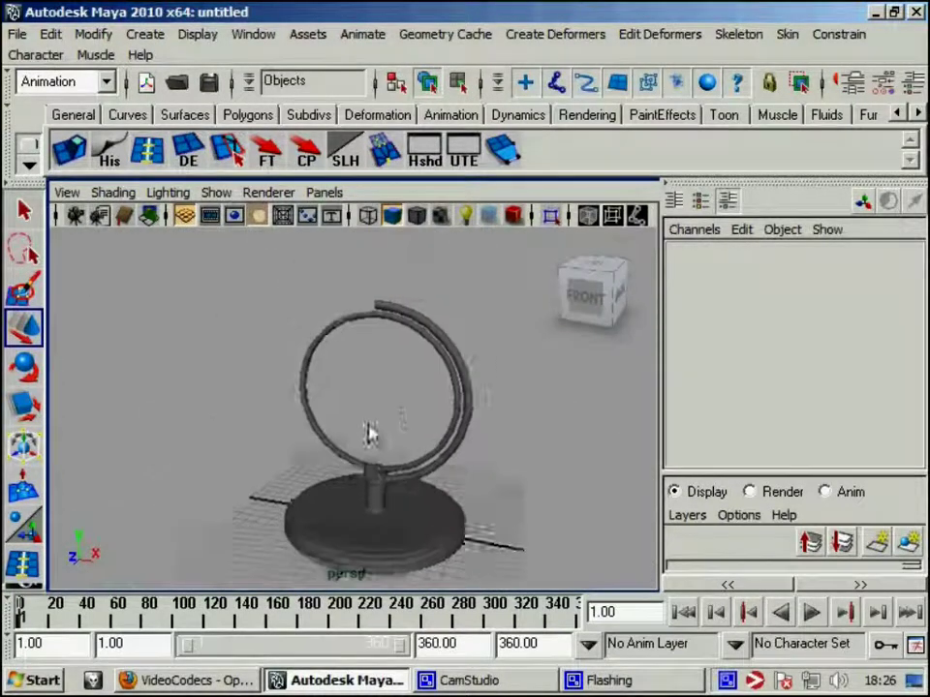
Duplicate pPipe2 as pPipe3, scale it to 0.804 and set Rotate X to 180.
{"action": "left_click", "coordinate": [351, 324]}
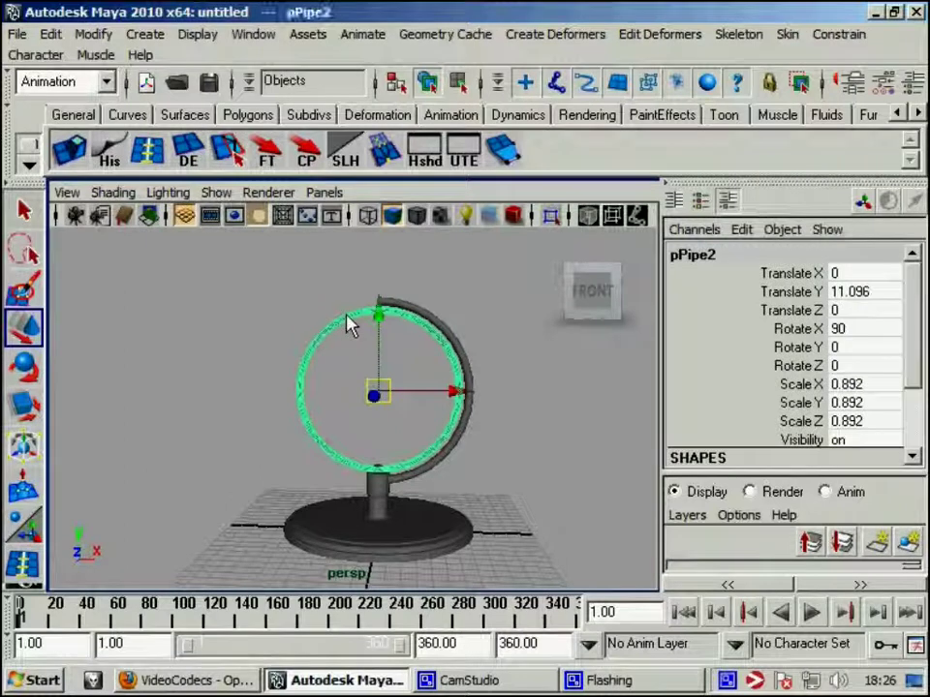
{"action": "key", "text": "ctrl+d"}
{"action": "key", "text": "r"}
{"action": "left_click_drag", "start_coordinate": [411, 408], "coordinate": [373, 403], "text": "alt"}
{"action": "key", "text": "e"}
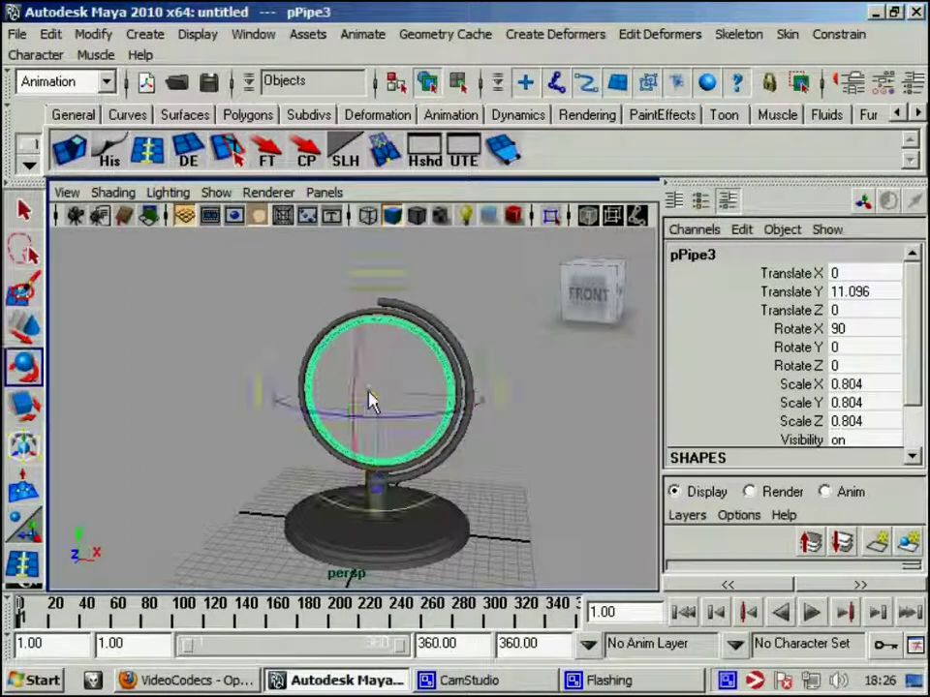
{"action": "left_click_drag", "start_coordinate": [360, 346], "coordinate": [676, 306]}
{"action": "left_click", "coordinate": [892, 331]}
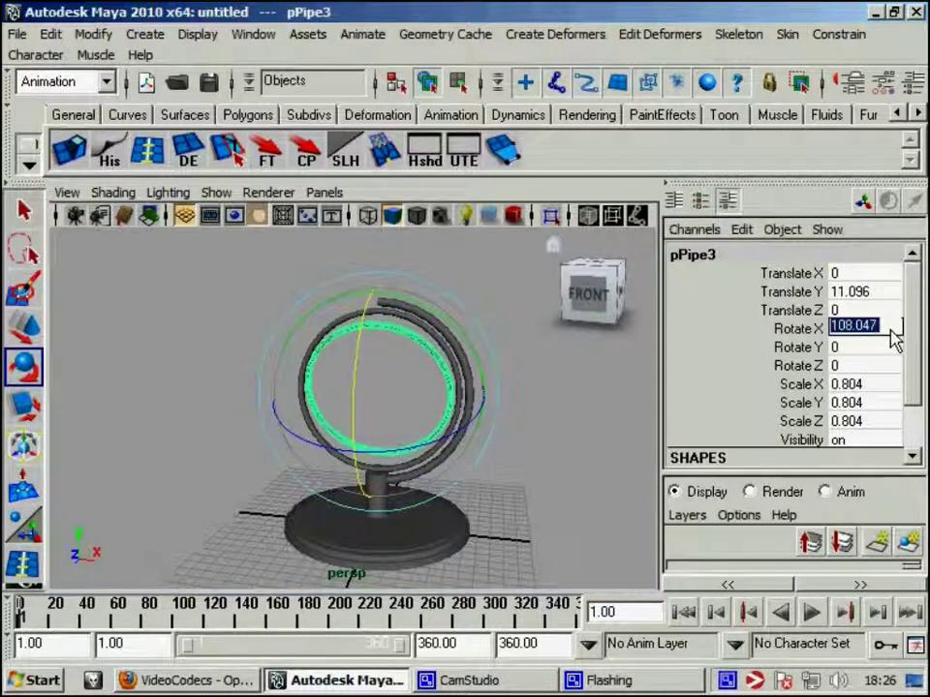
{"action": "type", "text": "80"}
{"action": "key", "text": "Return"}
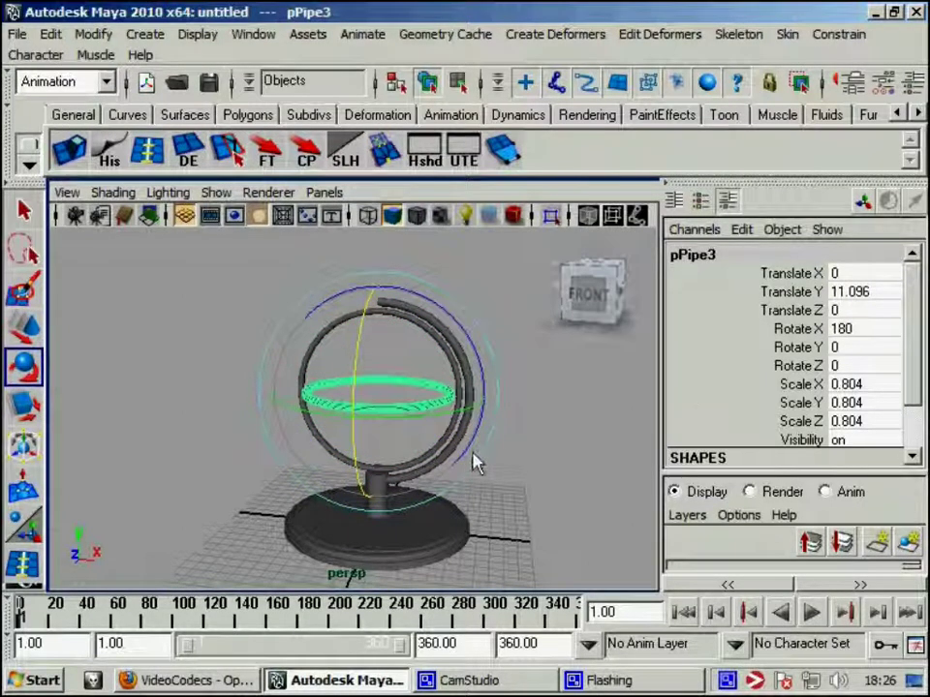
{"action": "left_click", "coordinate": [550, 461]}
{"action": "mouse_move", "coordinate": [550, 461]}
{"action": "left_mouse_down", "text": "alt"}
{"action": "mouse_move", "coordinate": [419, 504]}
{"action": "mouse_move", "coordinate": [449, 528]}
{"action": "mouse_move", "coordinate": [443, 498]}
{"action": "left_mouse_up", "text": "alt"}
{"action": "left_click", "coordinate": [93, 34]}
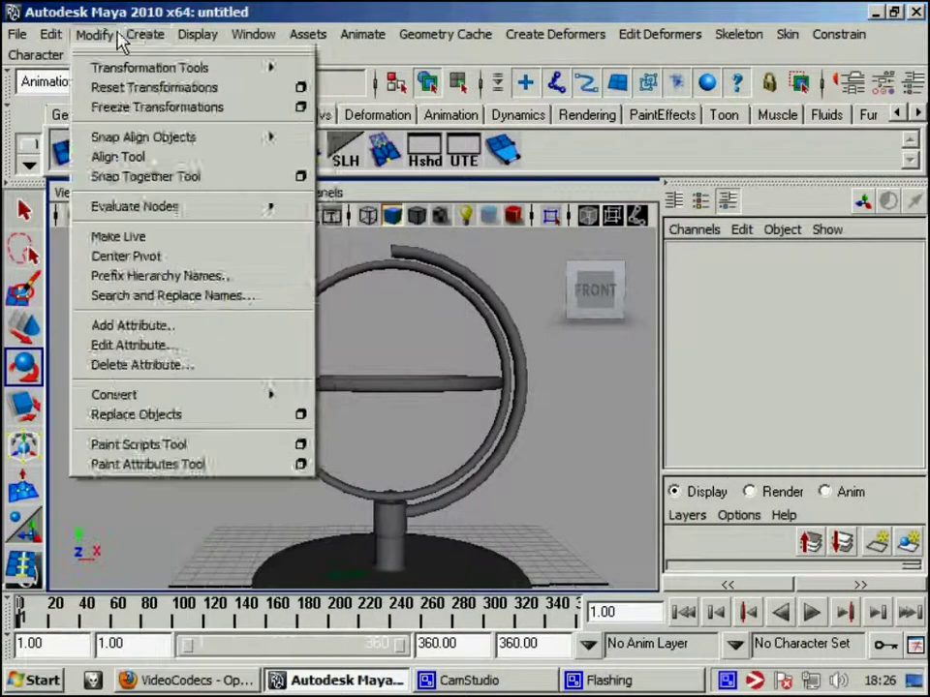
{"action": "mouse_move", "coordinate": [191, 87]}
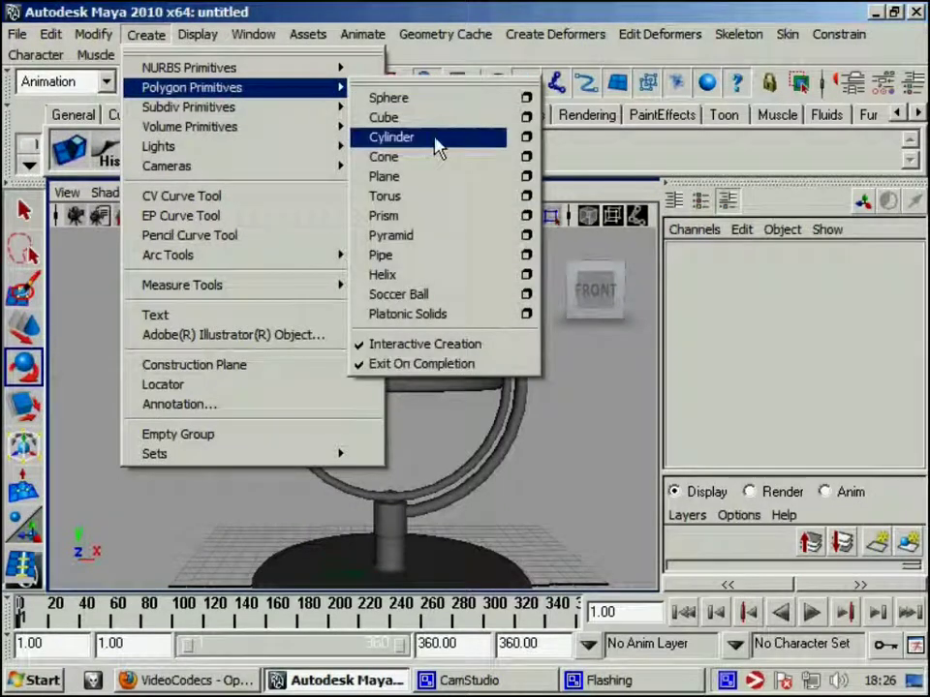
Create a polygon cylinder and set its Rotate Z to 90.
{"action": "left_click", "coordinate": [435, 136]}
{"action": "mouse_move", "coordinate": [246, 384]}
{"action": "left_mouse_down", "text": "alt"}
{"action": "mouse_move", "coordinate": [296, 332]}
{"action": "mouse_move", "coordinate": [296, 400]}
{"action": "mouse_move", "coordinate": [303, 390]}
{"action": "mouse_move", "coordinate": [297, 266]}
{"action": "mouse_move", "coordinate": [320, 283]}
{"action": "left_mouse_up", "text": "alt"}
{"action": "key", "text": "e"}
{"action": "key", "text": "w"}
{"action": "key", "text": "e"}
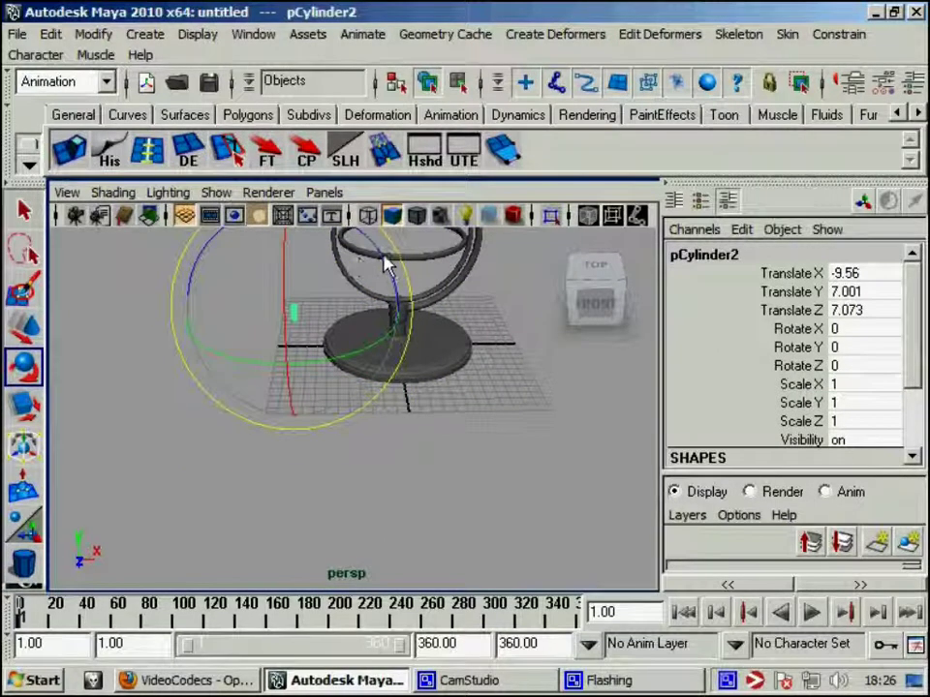
{"action": "left_click_drag", "start_coordinate": [384, 249], "coordinate": [417, 235]}
{"action": "left_click", "coordinate": [861, 365]}
{"action": "type", "text": "90"}
{"action": "key", "text": "Return"}
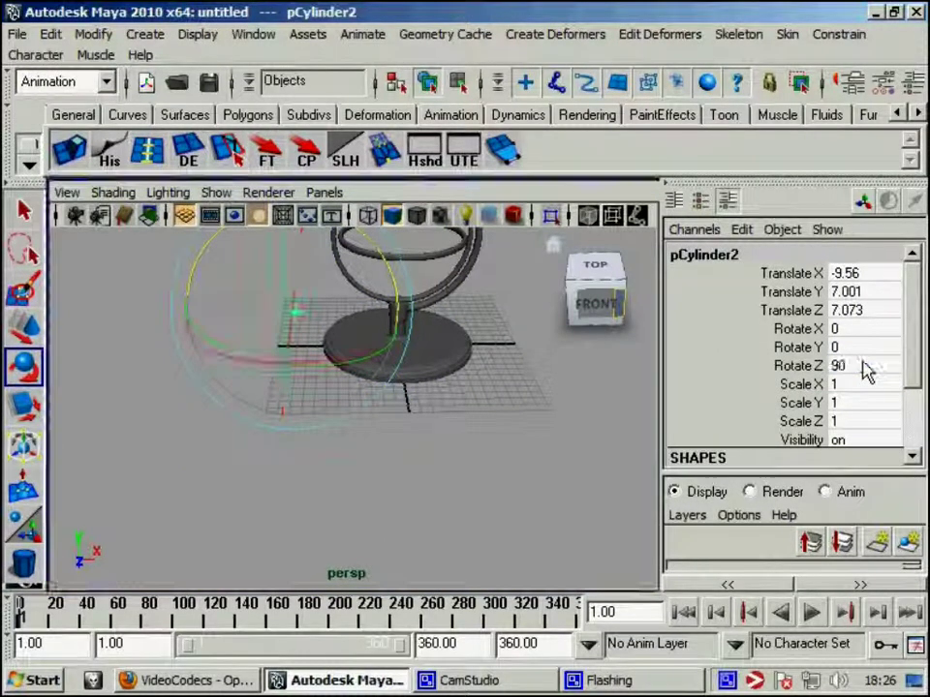
In the front view, move the cylinder onto the ring at X -6, Y 11.
{"action": "key", "text": "f"}
{"action": "right_click_drag", "start_coordinate": [302, 363], "coordinate": [261, 386], "text": "alt"}
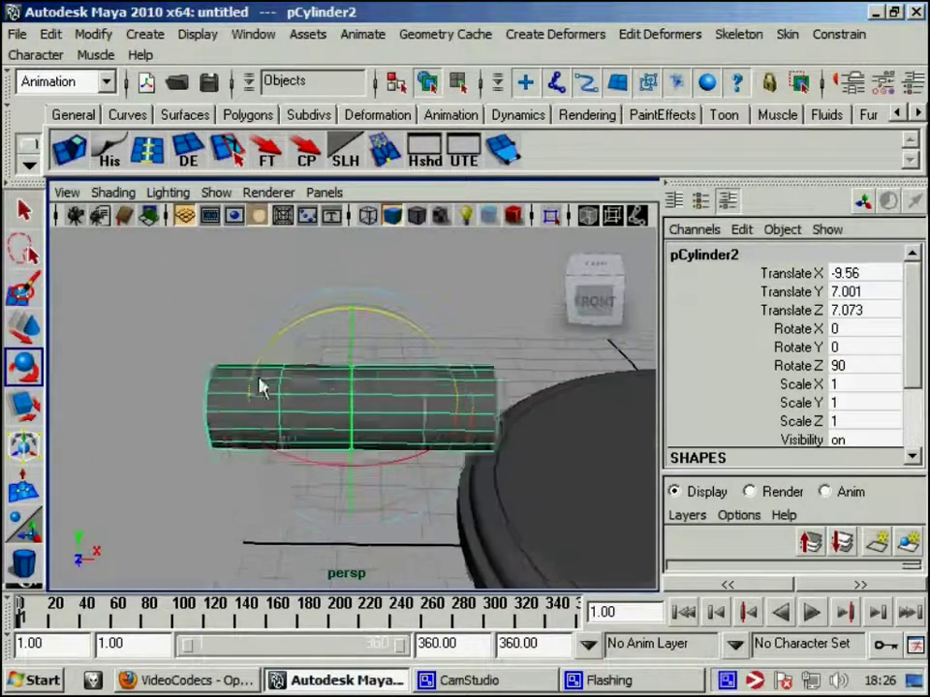
{"action": "mouse_move", "coordinate": [416, 398]}
{"action": "left_mouse_down", "text": "alt"}
{"action": "mouse_move", "coordinate": [318, 369]}
{"action": "mouse_move", "coordinate": [245, 394]}
{"action": "mouse_move", "coordinate": [332, 358]}
{"action": "mouse_move", "coordinate": [291, 380]}
{"action": "mouse_move", "coordinate": [332, 425]}
{"action": "mouse_move", "coordinate": [337, 463]}
{"action": "left_mouse_up", "text": "alt"}
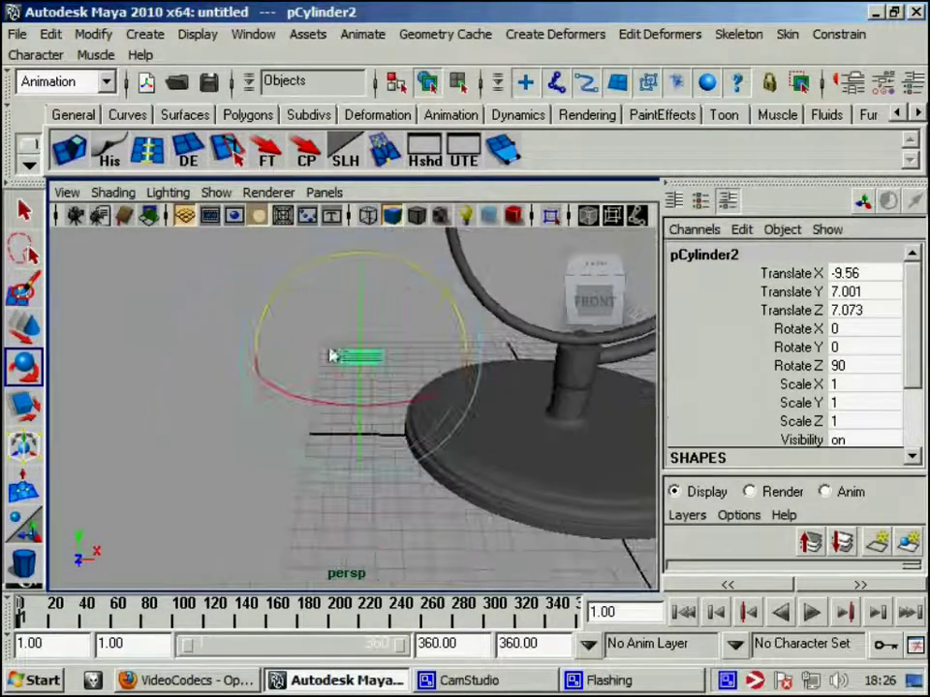
{"action": "key", "text": "w"}
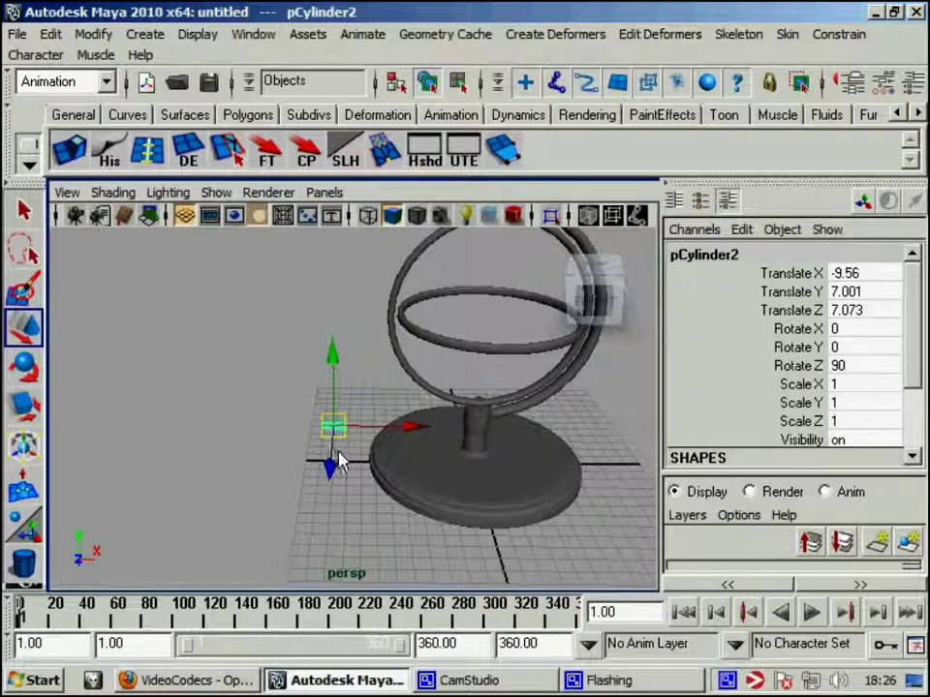
{"action": "key", "text": "space"}
{"action": "key", "text": "space"}
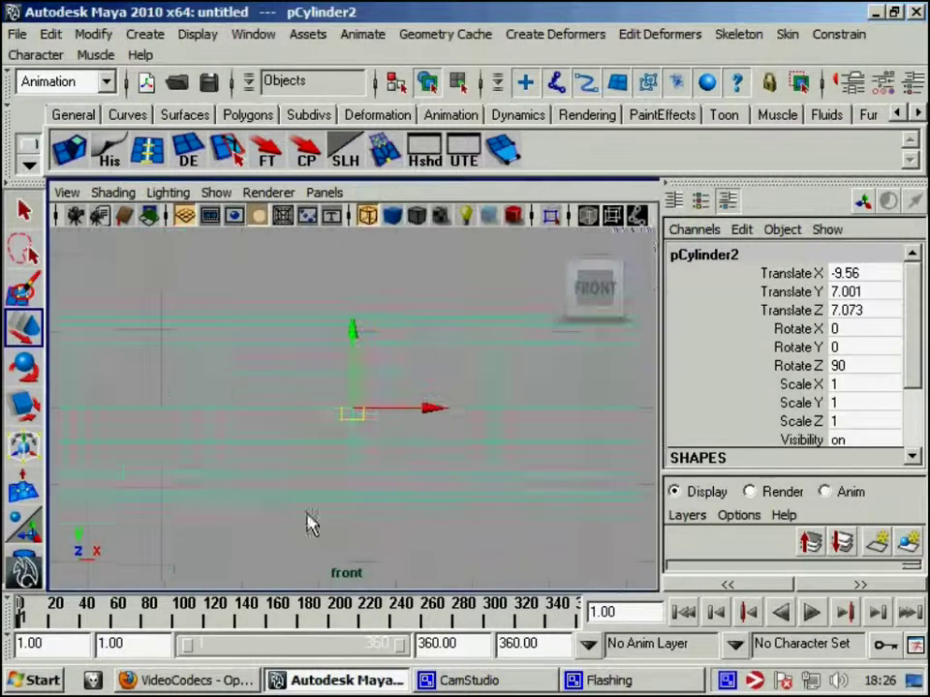
{"action": "scroll", "coordinate": [315, 521], "scroll_direction": "down", "scroll_amount": 2}
{"action": "middle_click_drag", "start_coordinate": [323, 516], "coordinate": [288, 484], "text": "alt"}
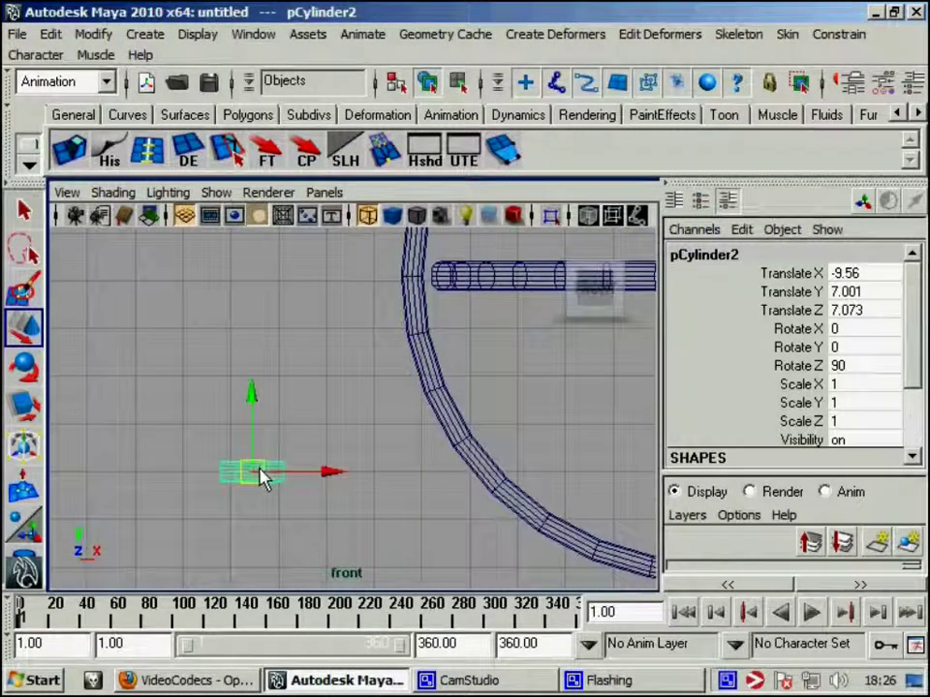
{"action": "mouse_move", "coordinate": [260, 482]}
{"action": "left_mouse_down"}
{"action": "mouse_move", "coordinate": [399, 325]}
{"action": "mouse_move", "coordinate": [409, 299]}
{"action": "left_mouse_up"}
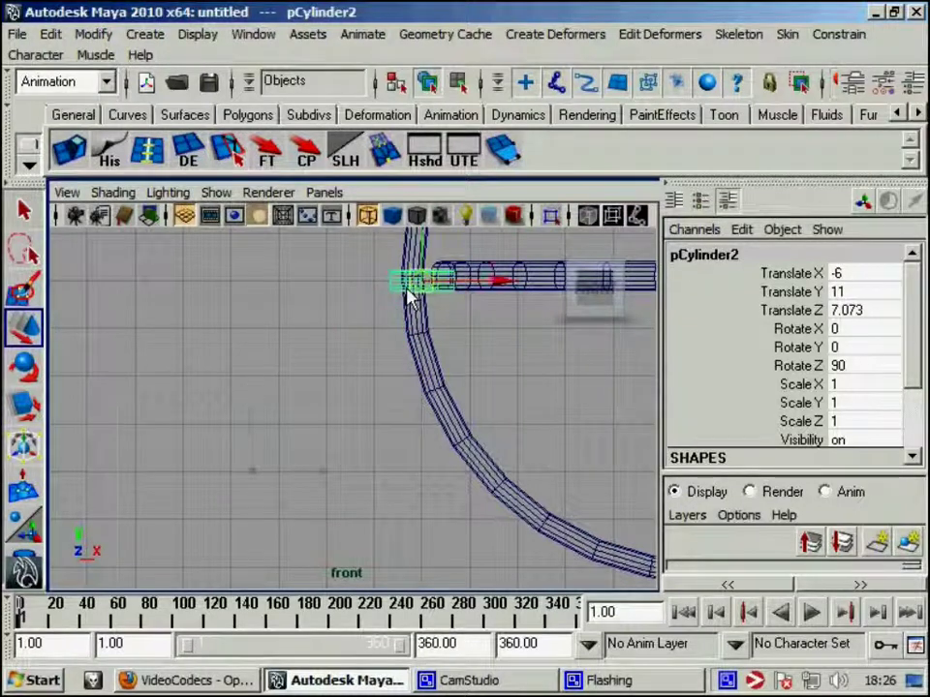
{"action": "mouse_move", "coordinate": [409, 298]}
{"action": "middle_mouse_down", "text": "alt"}
{"action": "mouse_move", "coordinate": [387, 400]}
{"action": "mouse_move", "coordinate": [519, 450]}
{"action": "mouse_move", "coordinate": [133, 425]}
{"action": "mouse_move", "coordinate": [263, 419]}
{"action": "mouse_move", "coordinate": [130, 419]}
{"action": "middle_mouse_up", "text": "alt"}
Snap the inner ring pPipe3 to Translate Y 11, then reselect the small cylinder.
{"action": "left_click", "coordinate": [419, 385]}
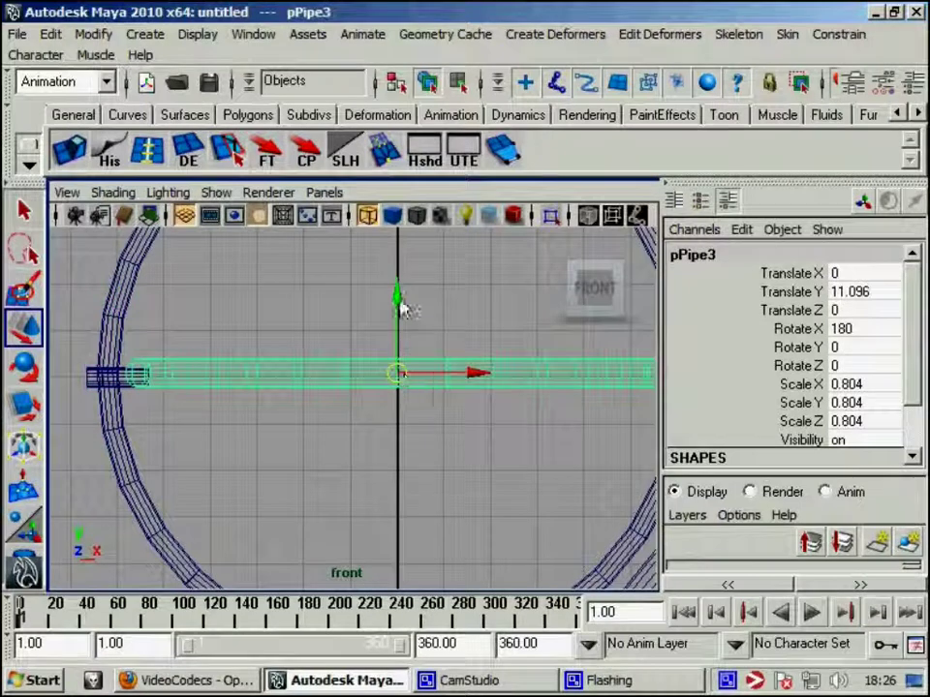
{"action": "left_click_drag", "start_coordinate": [400, 307], "coordinate": [403, 376]}
{"action": "mouse_move", "coordinate": [194, 423]}
{"action": "middle_mouse_down", "text": "alt"}
{"action": "mouse_move", "coordinate": [426, 423]}
{"action": "mouse_move", "coordinate": [440, 519]}
{"action": "middle_mouse_up", "text": "alt"}
{"action": "left_click", "coordinate": [317, 374]}
{"action": "scroll", "coordinate": [498, 436], "scroll_direction": "up", "scroll_amount": 2}
{"action": "scroll", "coordinate": [377, 439], "scroll_direction": "up", "scroll_amount": 2}
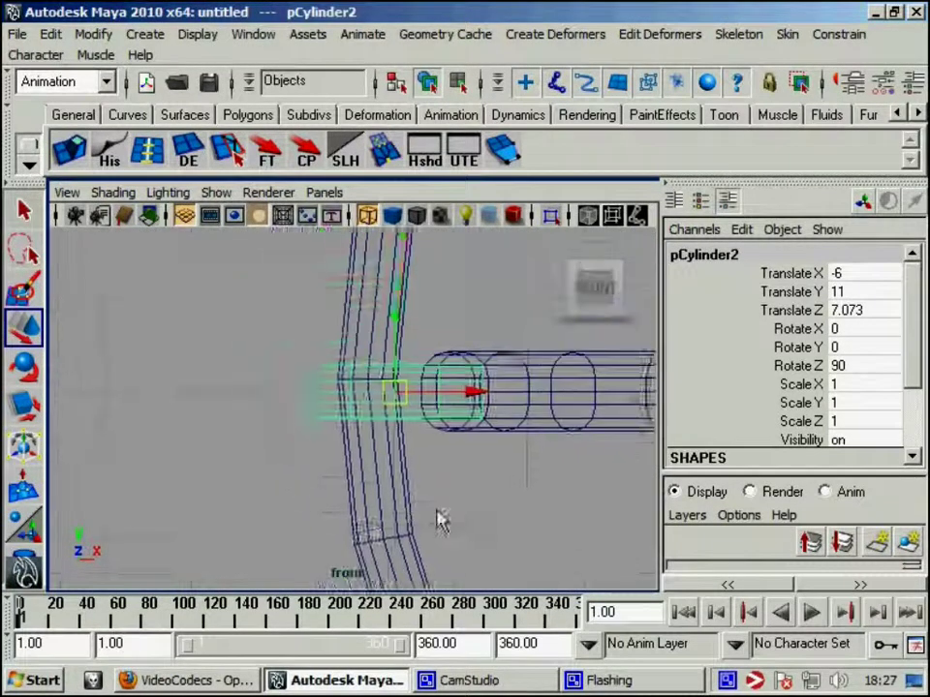
{"action": "scroll", "coordinate": [440, 519], "scroll_direction": "up", "scroll_amount": 2}
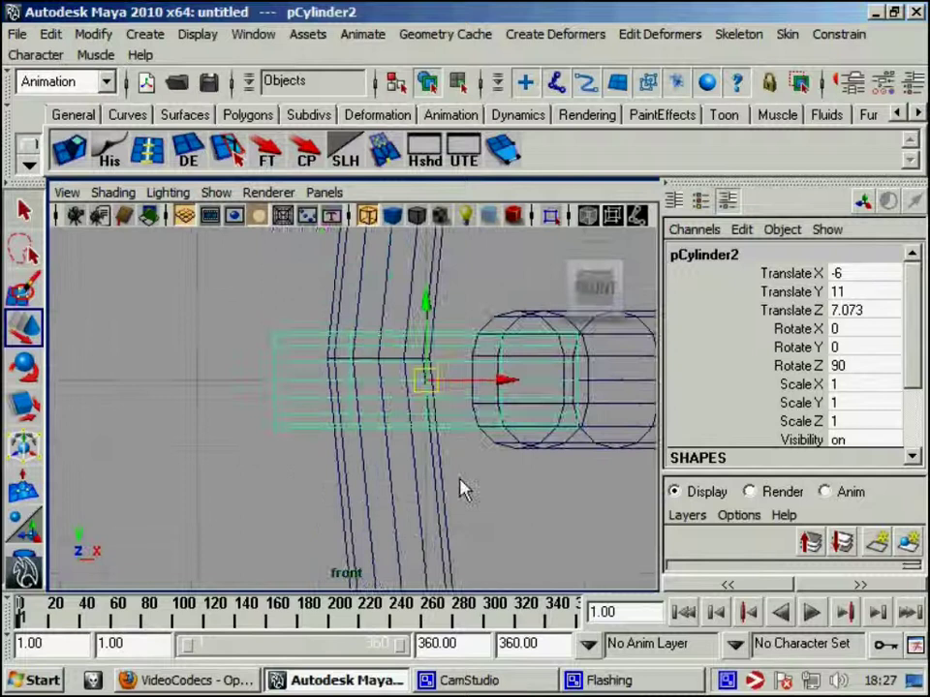
Undo two trial edge loops and drop the cylinder's height subdivisions to 1.
{"action": "left_click", "coordinate": [147, 155]}
{"action": "left_click", "coordinate": [327, 369]}
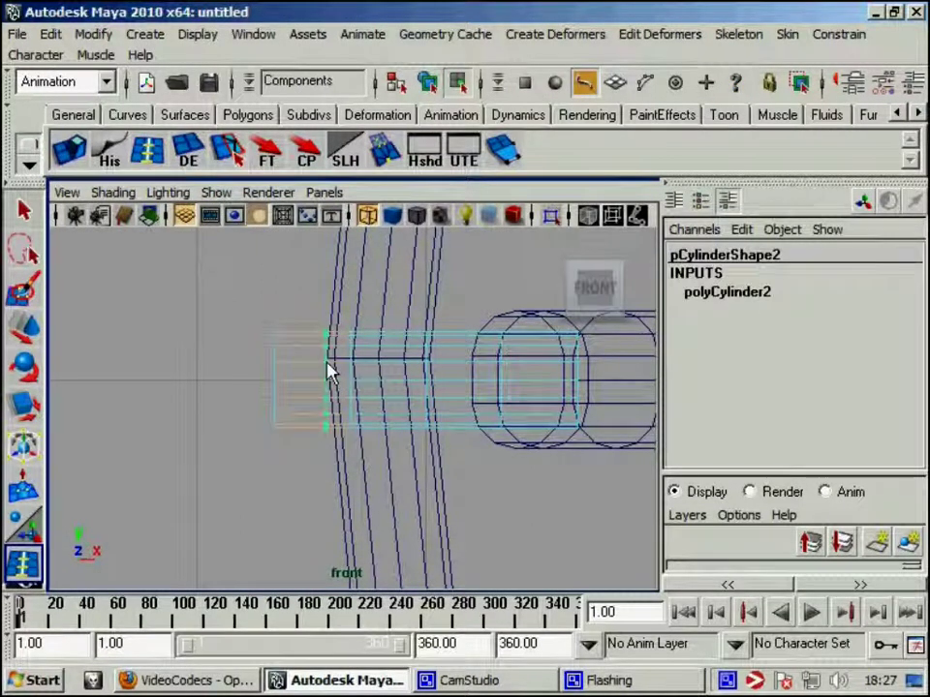
{"action": "left_click", "coordinate": [438, 373]}
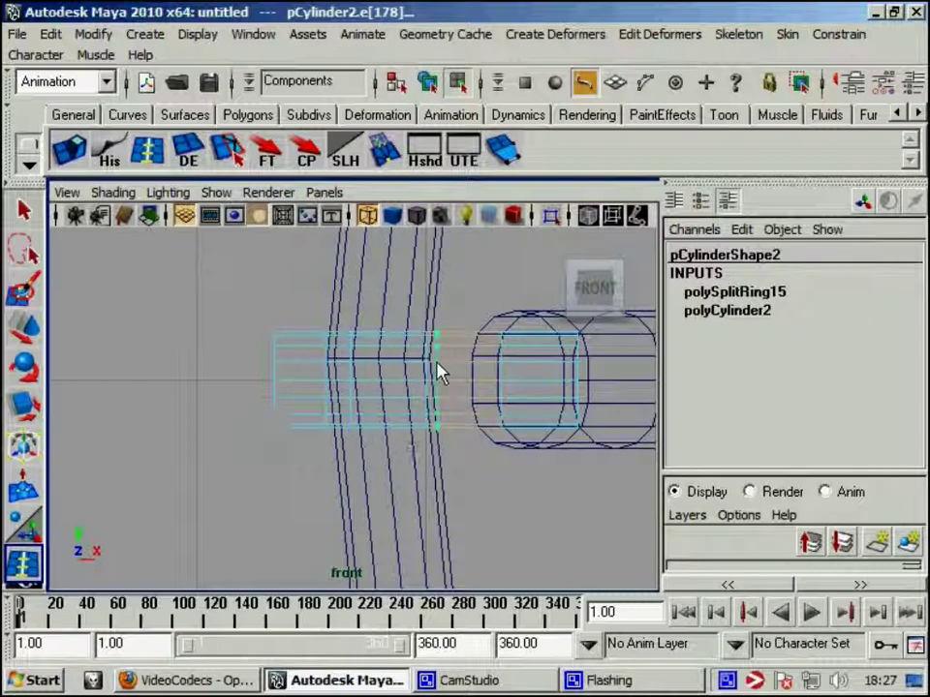
{"action": "key", "text": "ctrl+z"}
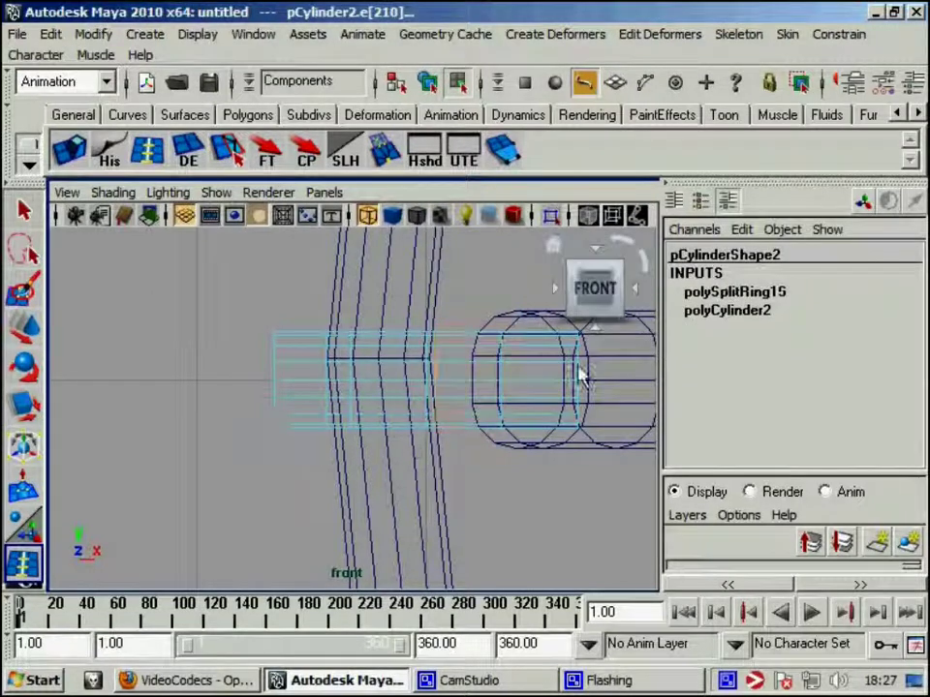
{"action": "key", "text": "ctrl+z"}
{"action": "key", "text": "ctrl+z"}
{"action": "left_click", "coordinate": [697, 293]}
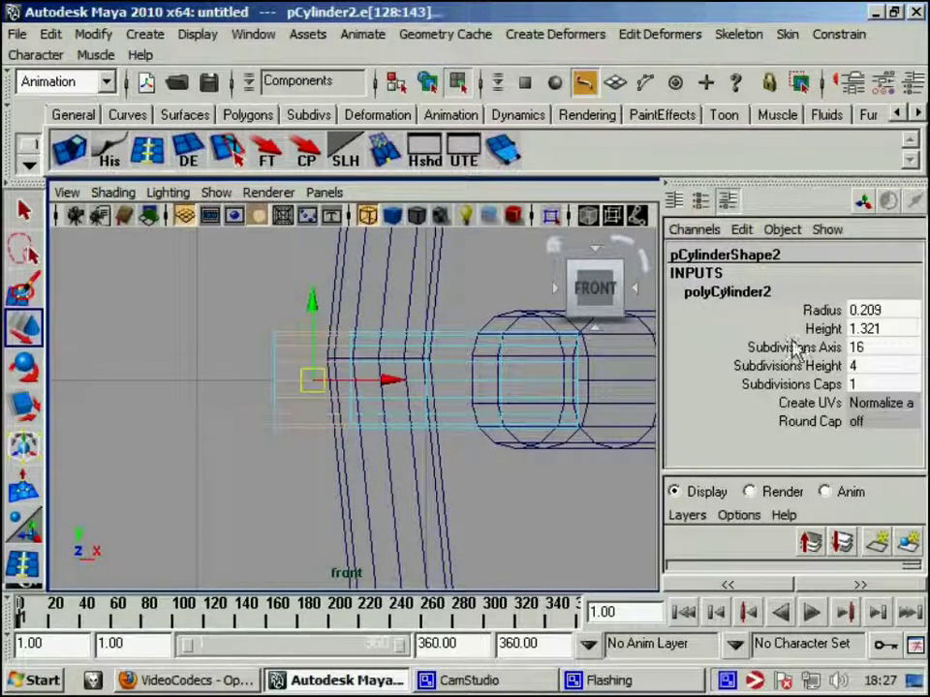
{"action": "left_click", "coordinate": [792, 368]}
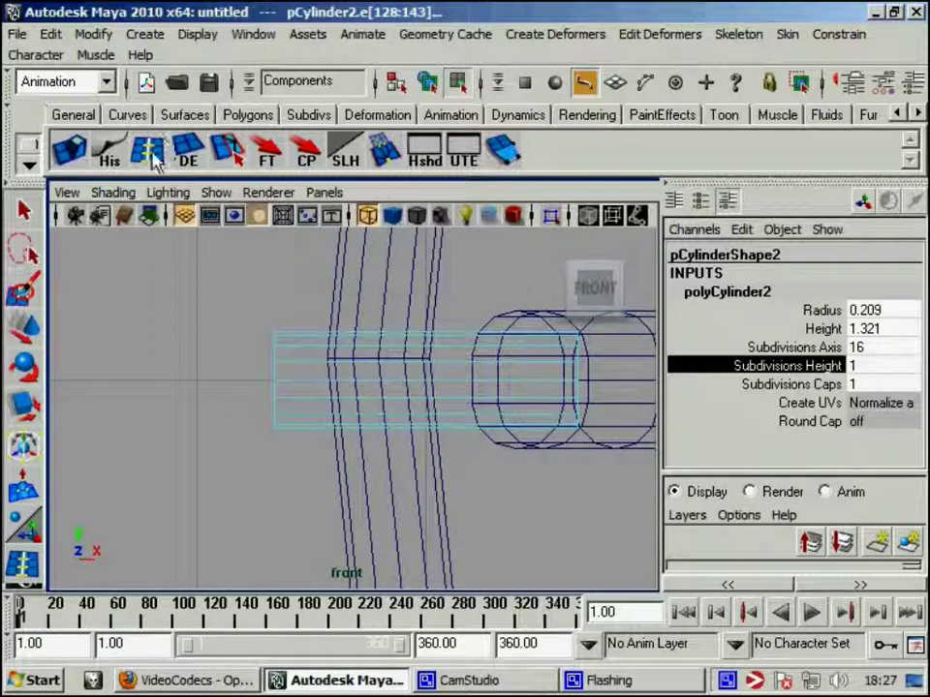
Insert three edge loops near the axle cylinder's end and switch to face selection.
{"action": "key", "text": "y"}
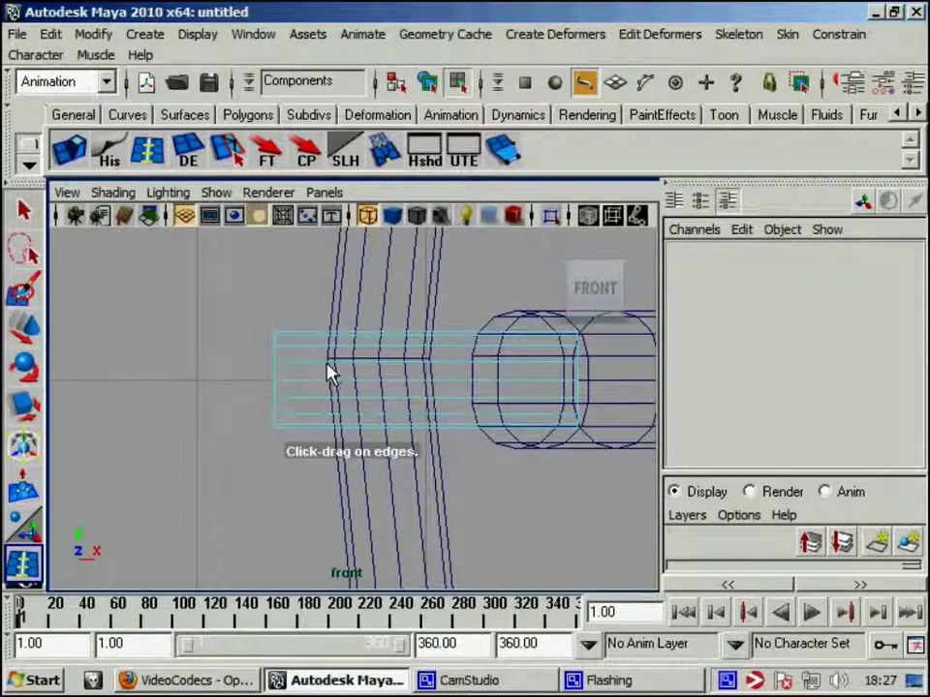
{"action": "left_click", "coordinate": [329, 373]}
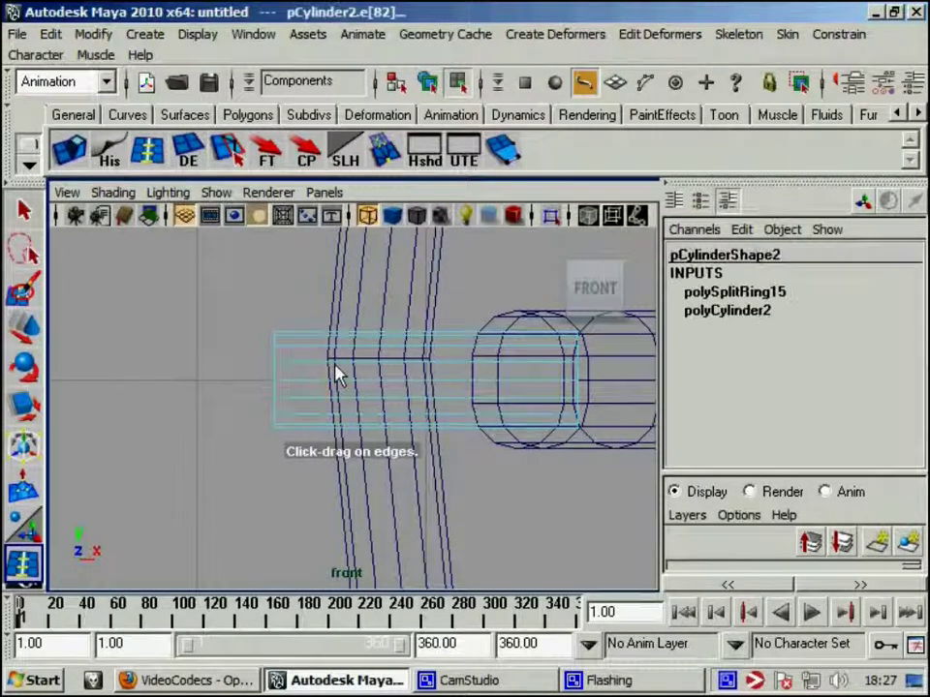
{"action": "left_click", "coordinate": [434, 374]}
{"action": "mouse_move", "coordinate": [479, 396]}
{"action": "middle_mouse_down", "text": "alt"}
{"action": "mouse_move", "coordinate": [384, 425]}
{"action": "mouse_move", "coordinate": [354, 413]}
{"action": "middle_mouse_up", "text": "alt"}
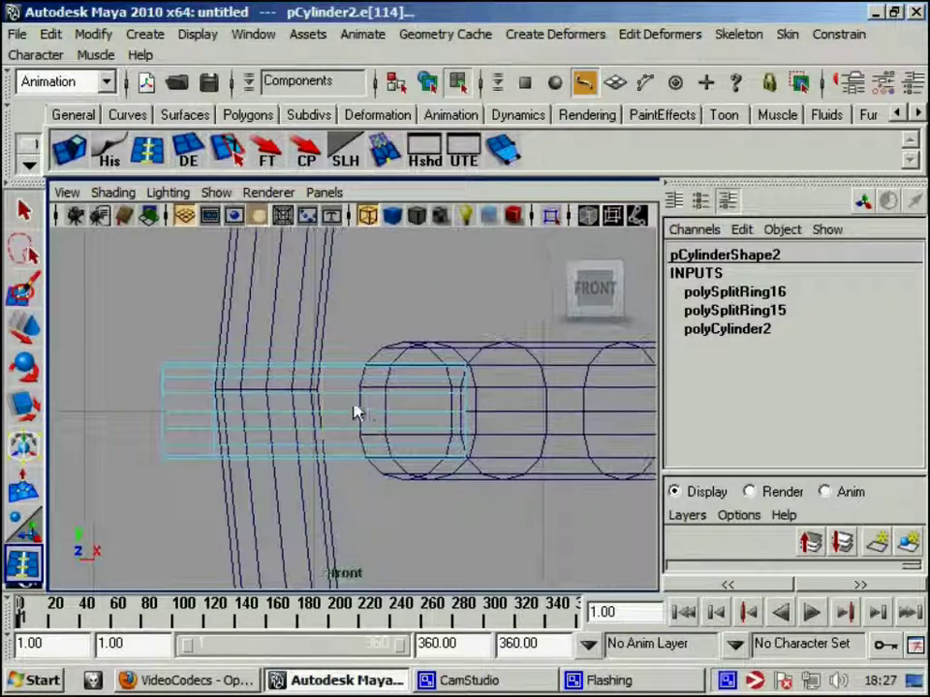
{"action": "left_click", "coordinate": [357, 403]}
{"action": "key", "text": "w"}
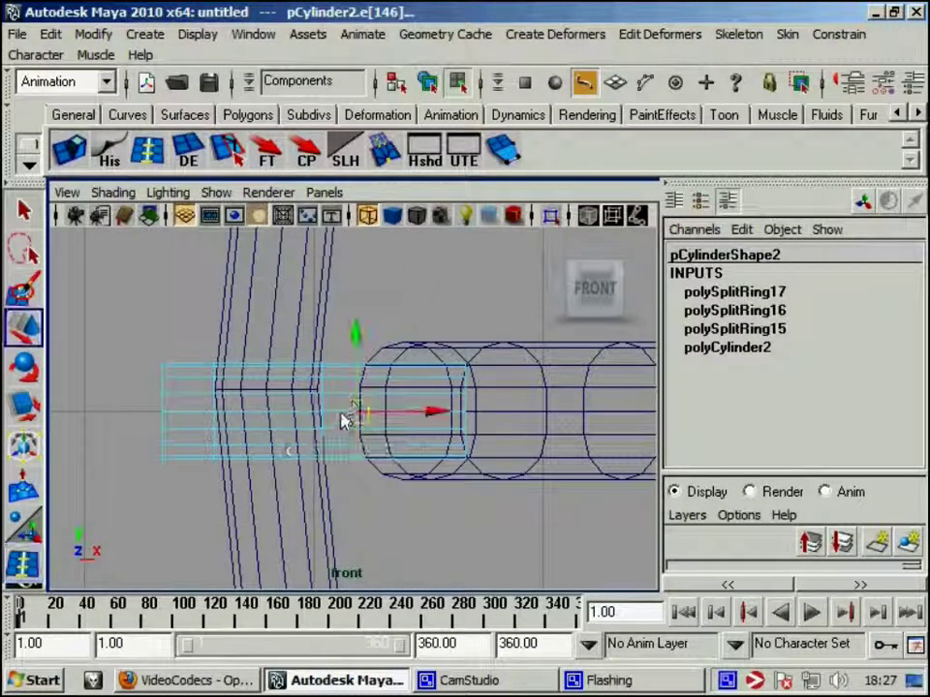
{"action": "right_click", "coordinate": [343, 411]}
{"action": "right_click_drag", "start_coordinate": [345, 405], "coordinate": [341, 316]}
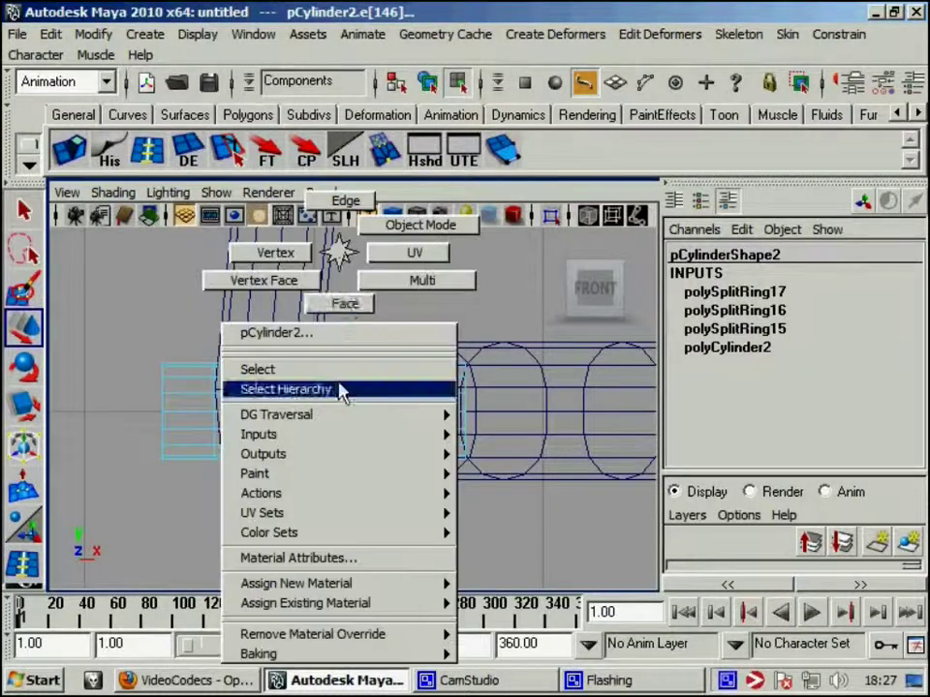
Select the band of faces between pCylinder2's edge loops and extrude it.
{"action": "key", "text": "v"}
{"action": "key", "text": "ctrl+F11"}
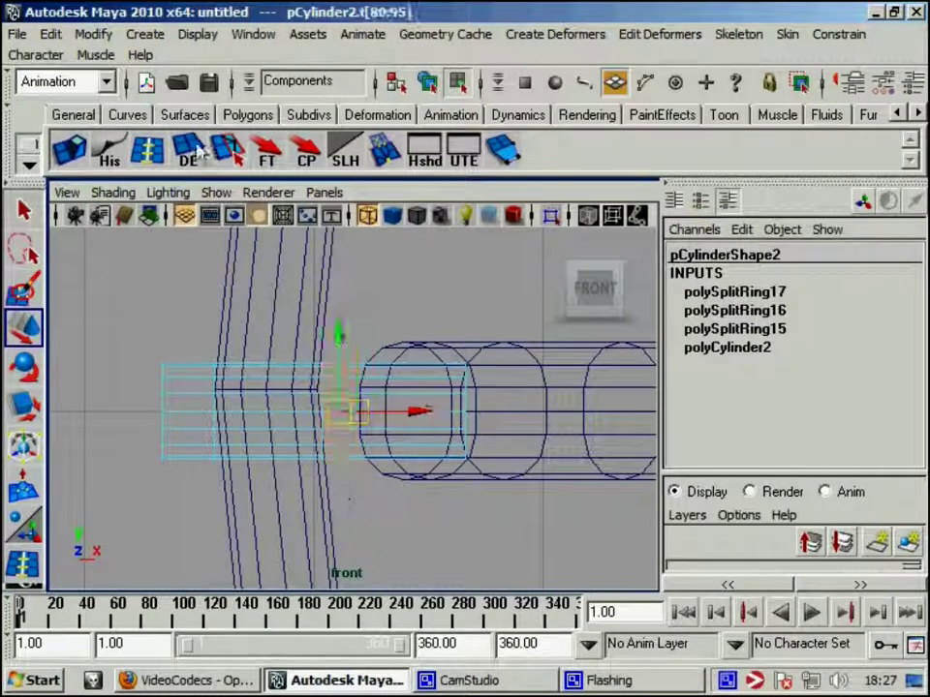
{"action": "left_click", "coordinate": [70, 153]}
{"action": "key", "text": "space"}
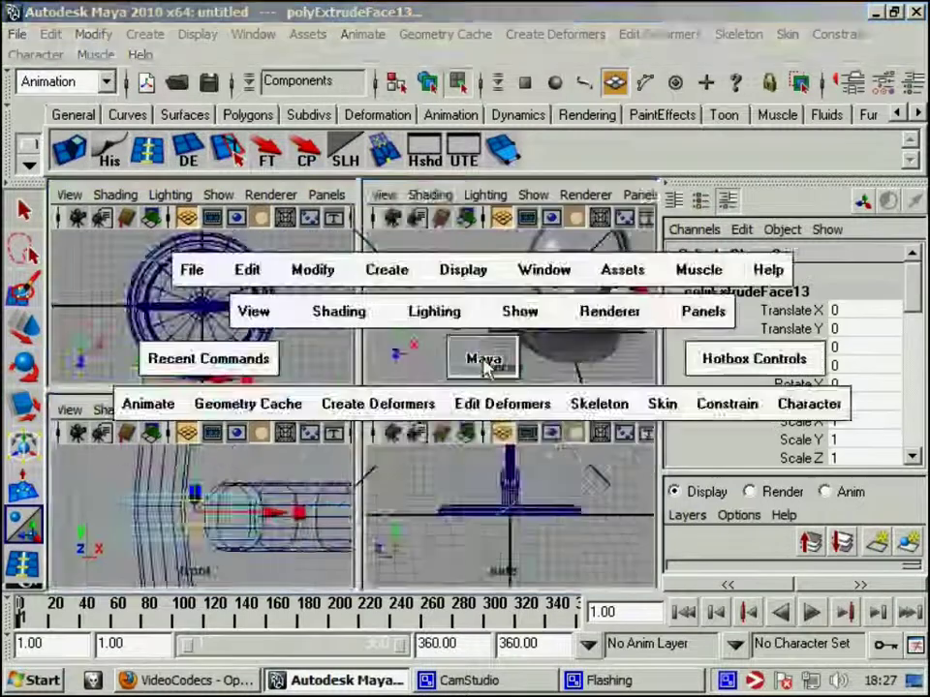
{"action": "key", "text": "space"}
Push the extruded band outward into a raised collar, then return to Object Mode.
{"action": "scroll", "coordinate": [461, 358], "scroll_direction": "up", "scroll_amount": 5}
{"action": "left_click_drag", "start_coordinate": [442, 383], "coordinate": [329, 426], "text": "alt"}
{"action": "right_click_drag", "start_coordinate": [329, 426], "coordinate": [194, 432], "text": "alt"}
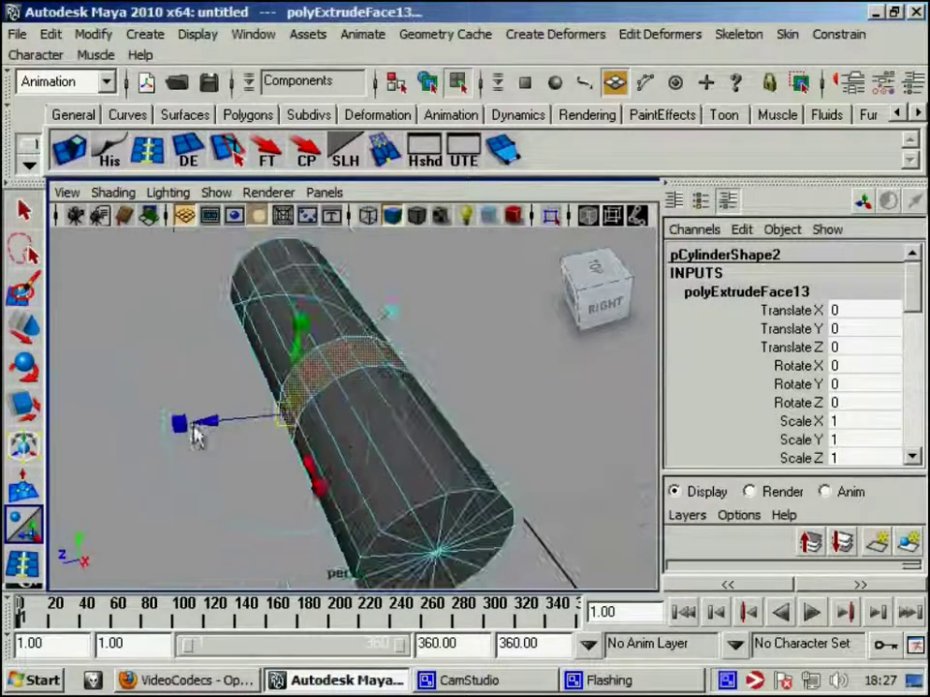
{"action": "mouse_move", "coordinate": [184, 428]}
{"action": "left_mouse_down"}
{"action": "mouse_move", "coordinate": [207, 429]}
{"action": "mouse_move", "coordinate": [190, 427]}
{"action": "mouse_move", "coordinate": [436, 333]}
{"action": "left_mouse_up"}
{"action": "right_click_drag", "start_coordinate": [459, 411], "coordinate": [487, 405]}
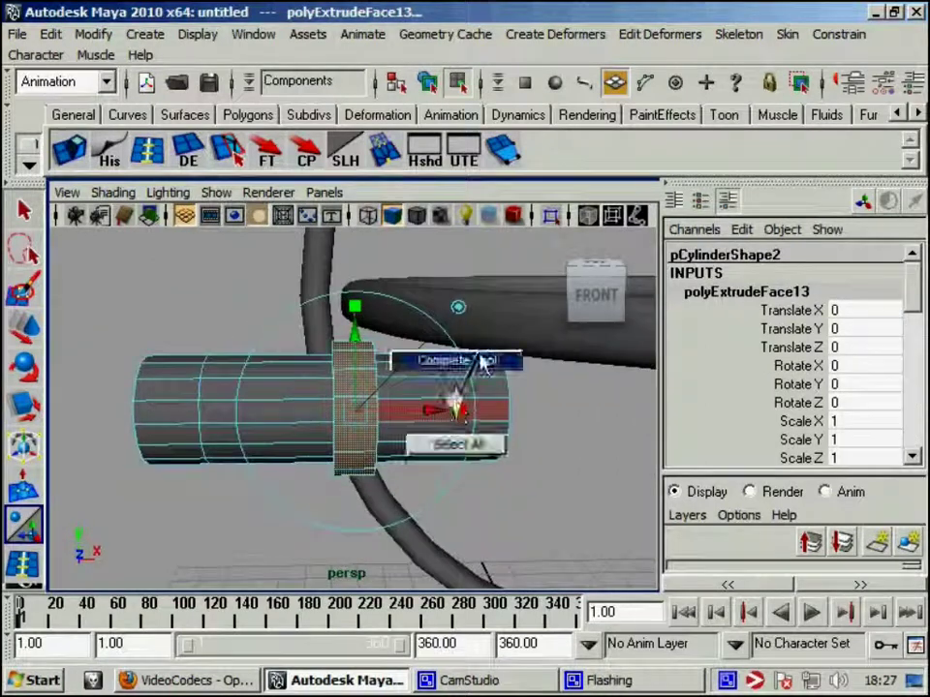
{"action": "right_click_drag", "start_coordinate": [481, 249], "coordinate": [523, 237]}
{"action": "key", "text": "F8"}
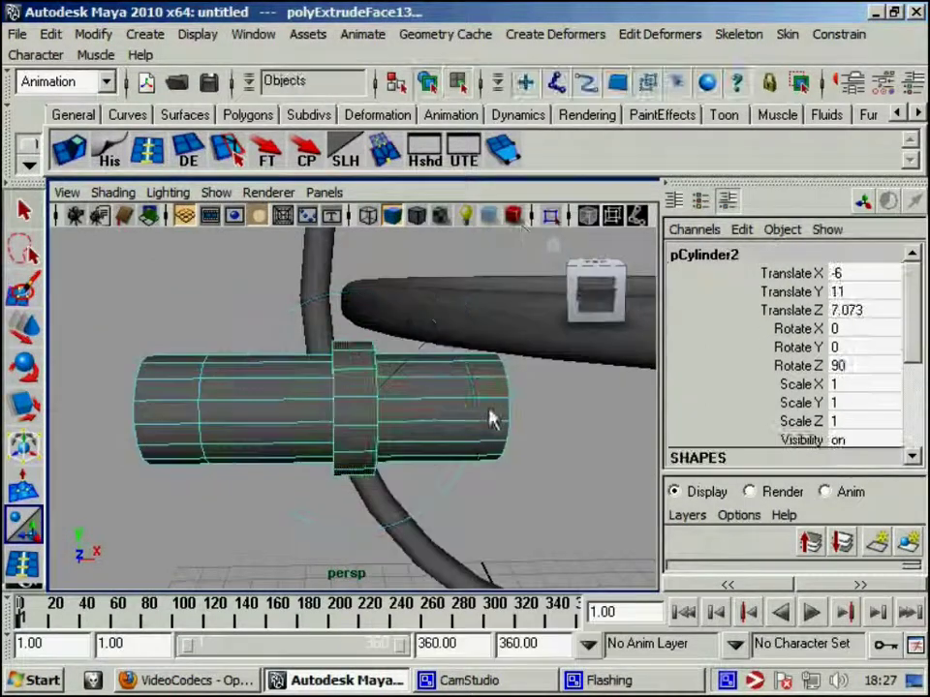
{"action": "key", "text": "space"}
{"action": "key", "text": "space"}
Move the collared axle in the top view to Translate Z 0.
{"action": "scroll", "coordinate": [220, 332], "scroll_direction": "down", "scroll_amount": 5}
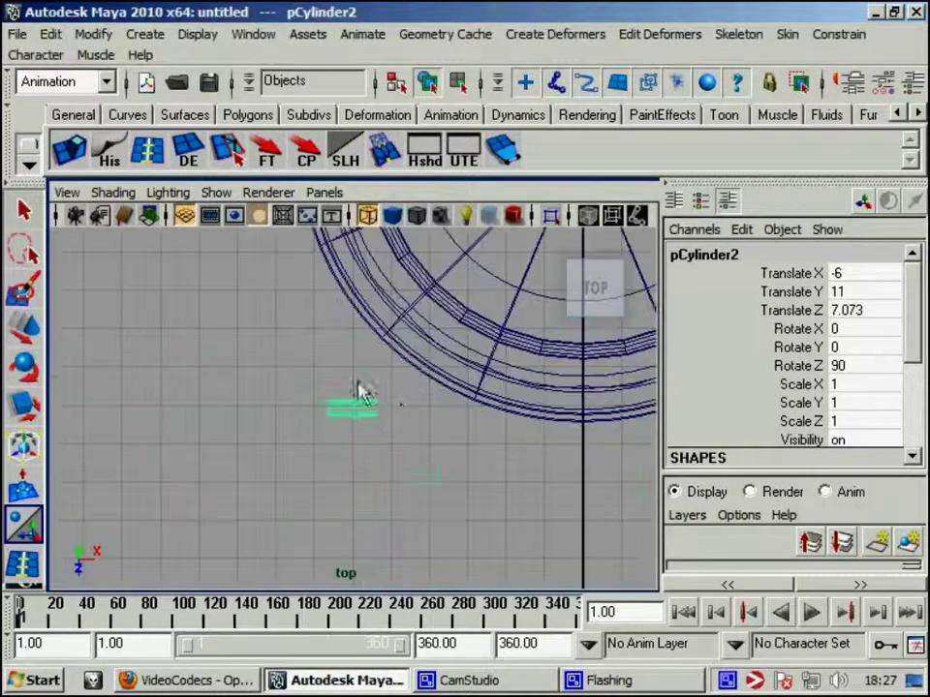
{"action": "scroll", "coordinate": [118, 379], "scroll_direction": "down", "scroll_amount": 2}
{"action": "key", "text": "w"}
{"action": "left_click_drag", "start_coordinate": [352, 505], "coordinate": [358, 527]}
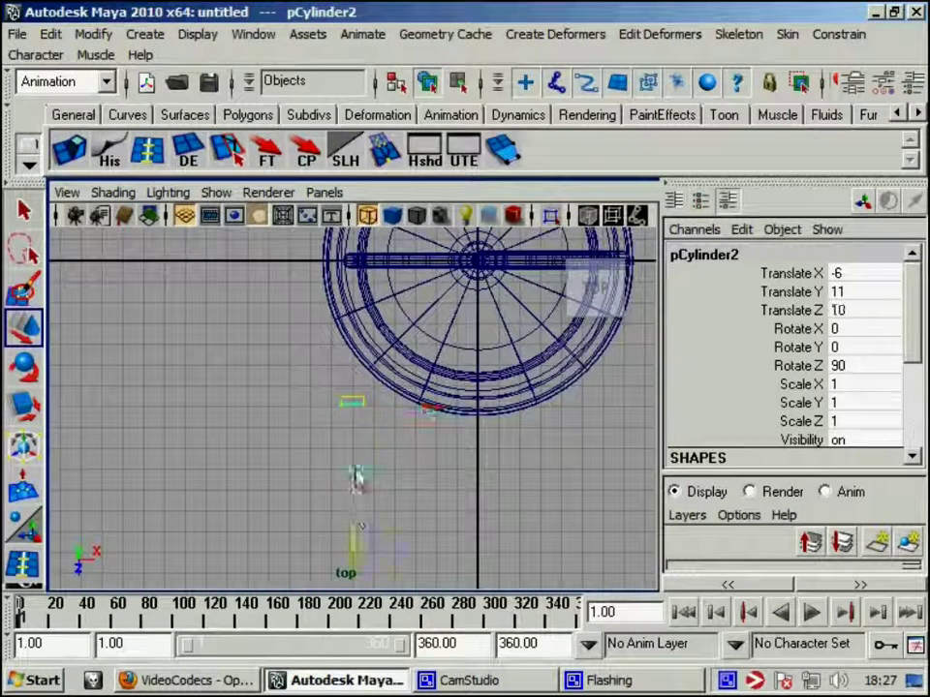
Frame the axle in perspective and select the left collar's faces.
{"action": "key", "text": "space"}
{"action": "key", "text": "space"}
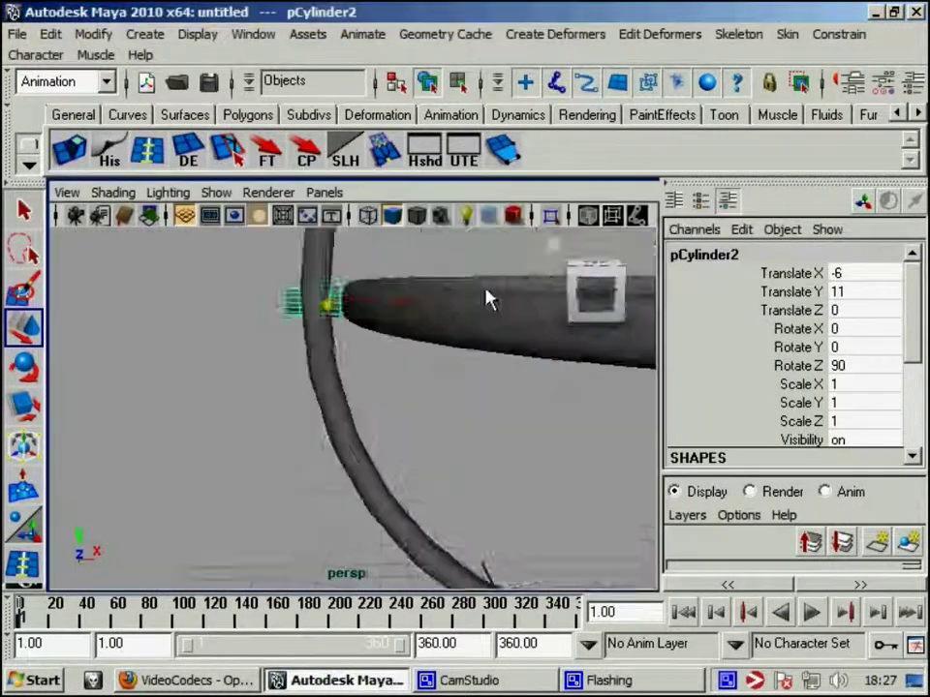
{"action": "right_click_drag", "start_coordinate": [485, 297], "coordinate": [309, 395], "text": "alt"}
{"action": "key", "text": "f"}
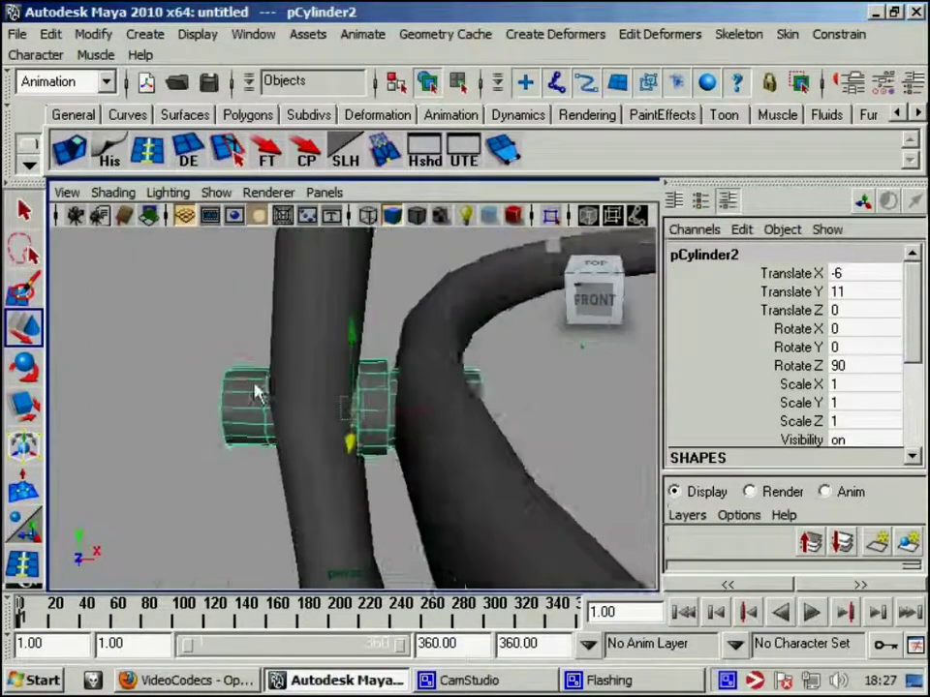
{"action": "right_click_drag", "start_coordinate": [238, 402], "coordinate": [245, 301]}
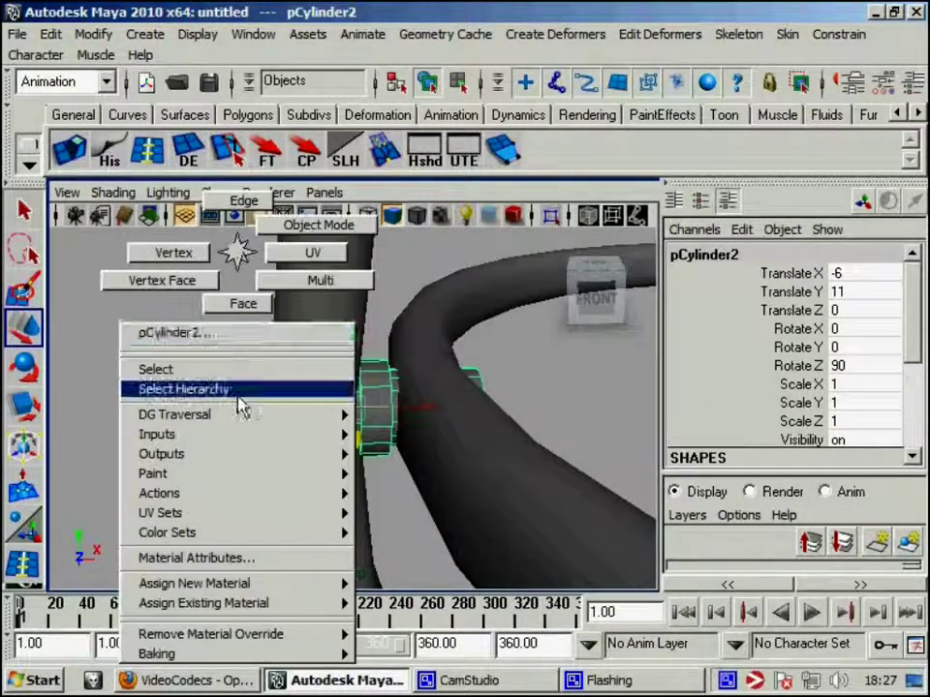
{"action": "left_click_drag", "start_coordinate": [254, 392], "coordinate": [247, 494]}
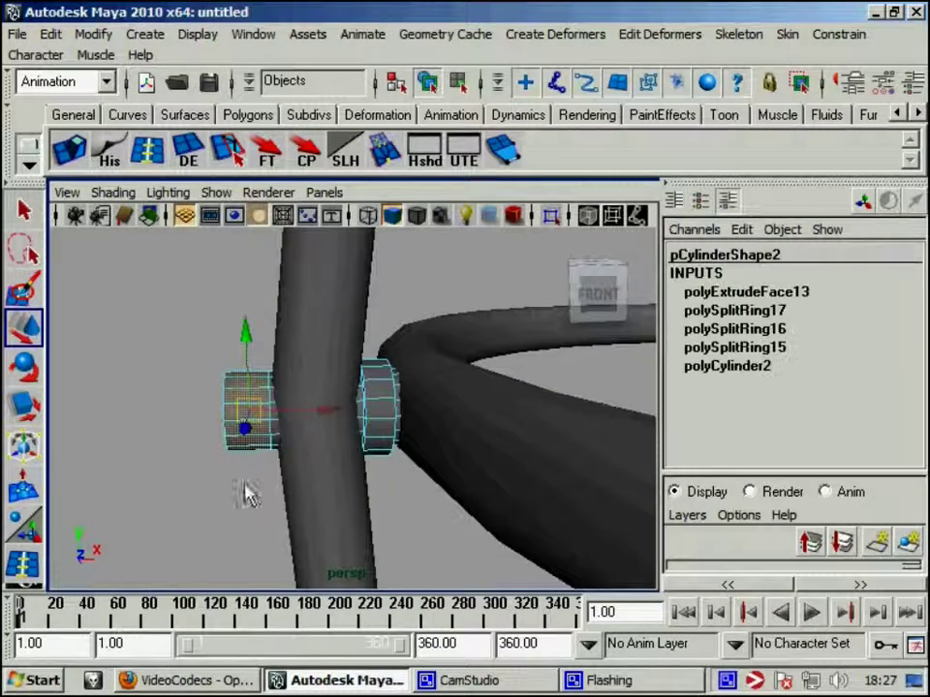
Extrude the selected left collar faces.
{"action": "left_click", "coordinate": [80, 155]}
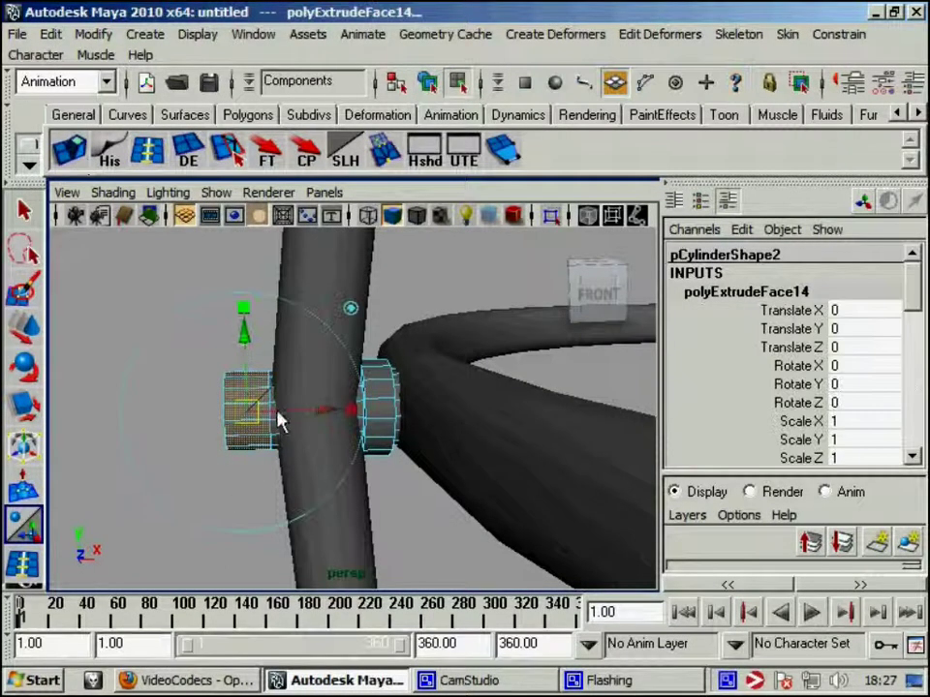
{"action": "mouse_move", "coordinate": [280, 411]}
{"action": "left_mouse_down", "text": "alt"}
{"action": "mouse_move", "coordinate": [192, 461]}
{"action": "mouse_move", "coordinate": [237, 455]}
{"action": "mouse_move", "coordinate": [199, 485]}
{"action": "left_mouse_up", "text": "alt"}
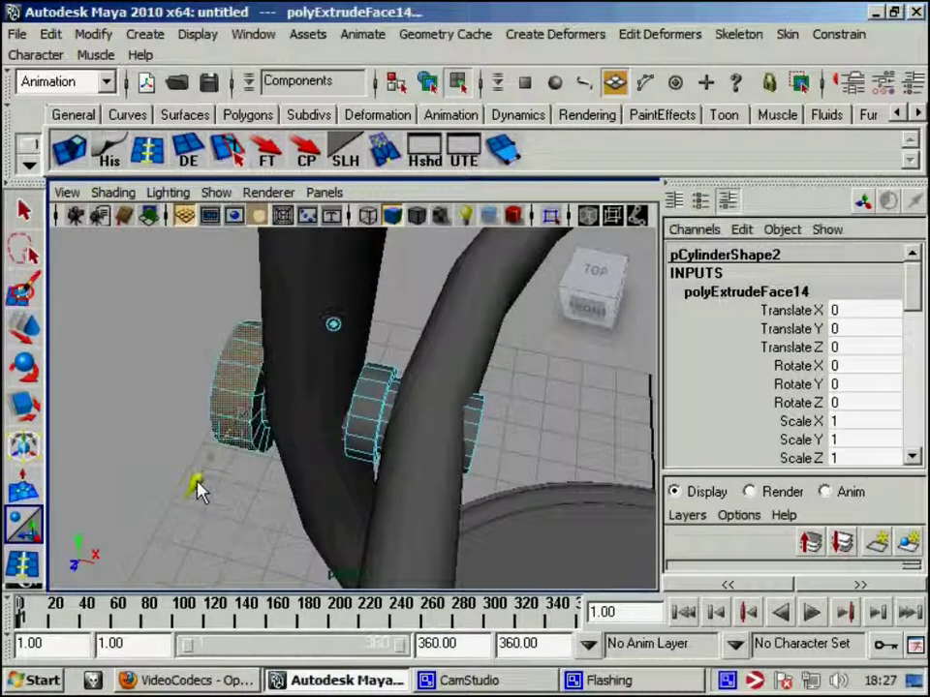
{"action": "left_click_drag", "start_coordinate": [218, 432], "coordinate": [186, 198], "text": "alt"}
Insert several edge loops around both the left and right collars.
{"action": "left_click", "coordinate": [158, 155]}
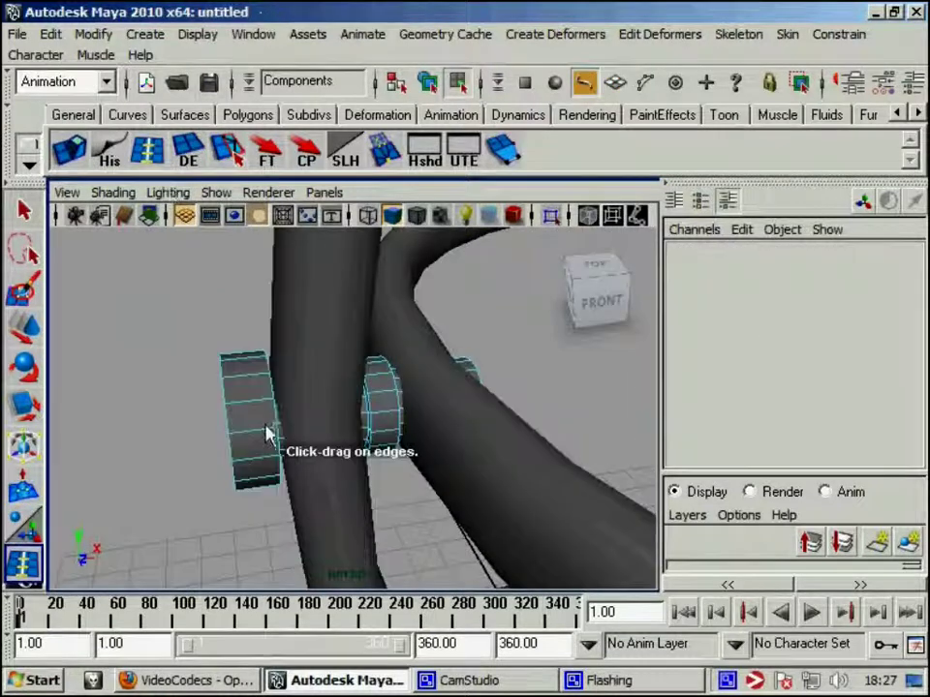
{"action": "left_click", "coordinate": [274, 437]}
{"action": "mouse_move", "coordinate": [249, 442]}
{"action": "right_mouse_down", "text": "alt"}
{"action": "mouse_move", "coordinate": [249, 369]}
{"action": "mouse_move", "coordinate": [353, 371]}
{"action": "right_mouse_up", "text": "alt"}
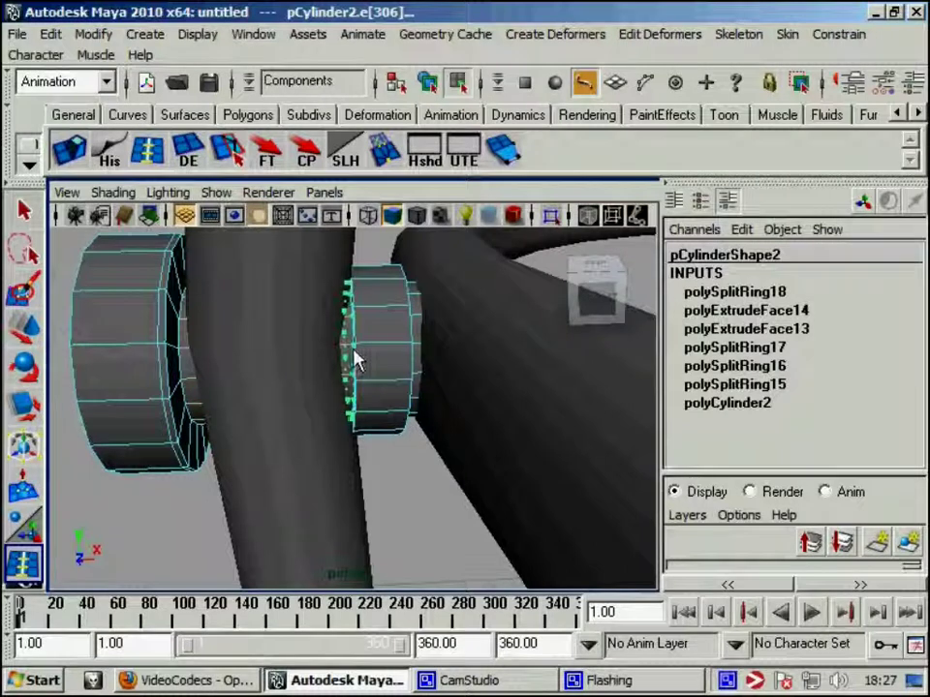
{"action": "left_click", "coordinate": [347, 363]}
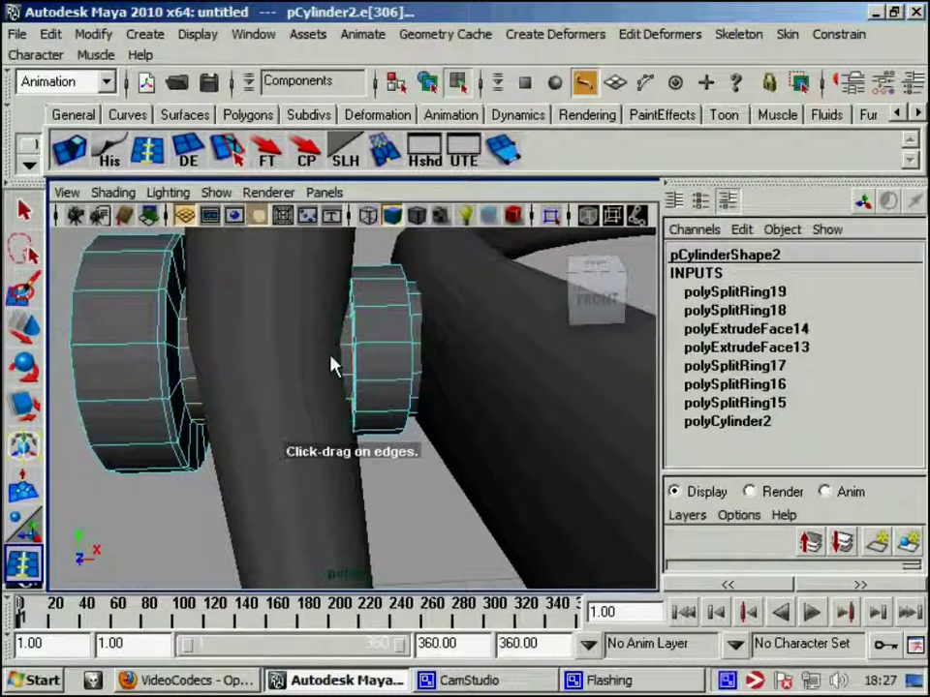
{"action": "left_click", "coordinate": [187, 357]}
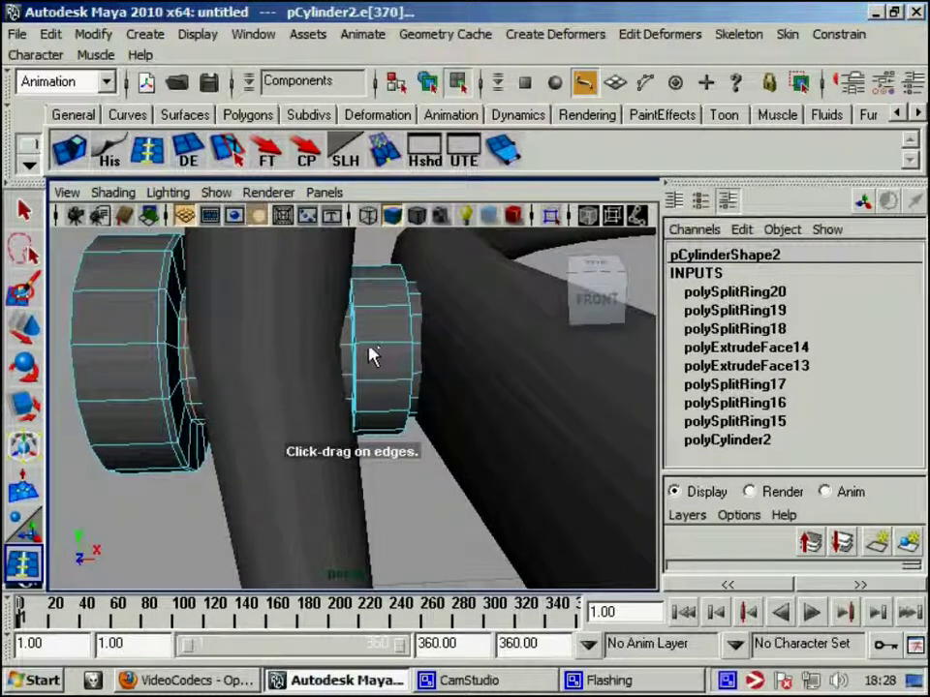
{"action": "left_click", "coordinate": [387, 354]}
{"action": "left_click", "coordinate": [407, 353]}
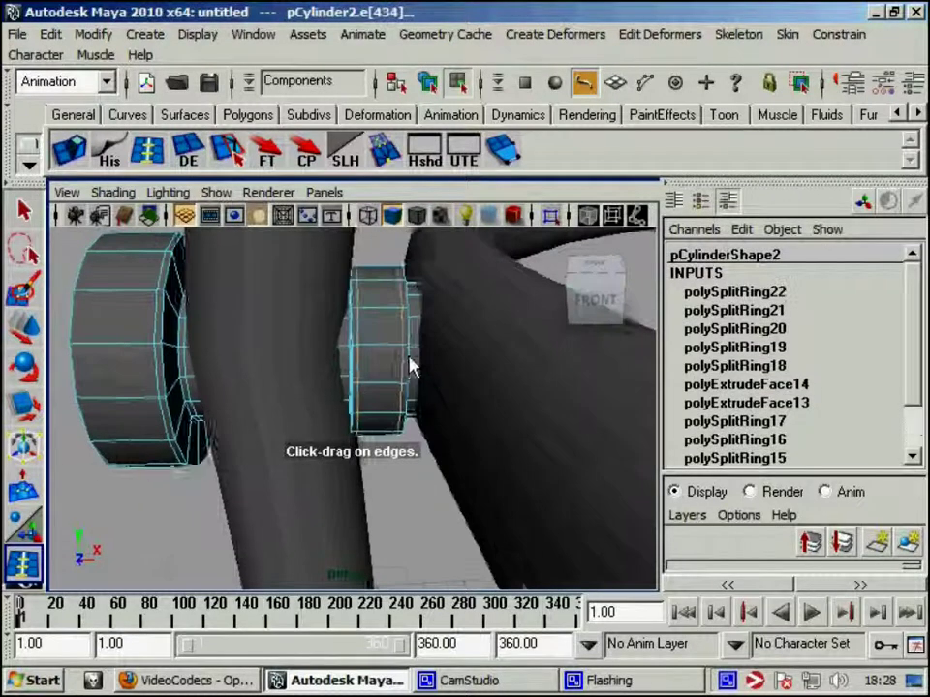
{"action": "left_click", "coordinate": [412, 360]}
{"action": "left_click_drag", "start_coordinate": [413, 360], "coordinate": [257, 412], "text": "alt"}
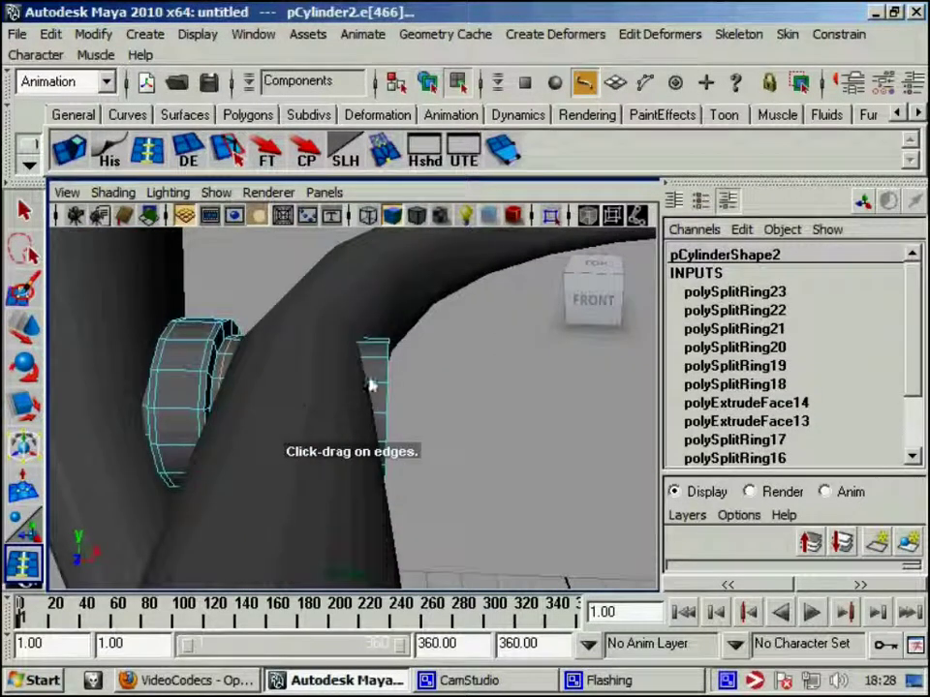
{"action": "left_click", "coordinate": [386, 392]}
Select a ring of collar vertices and move it.
{"action": "key", "text": "w"}
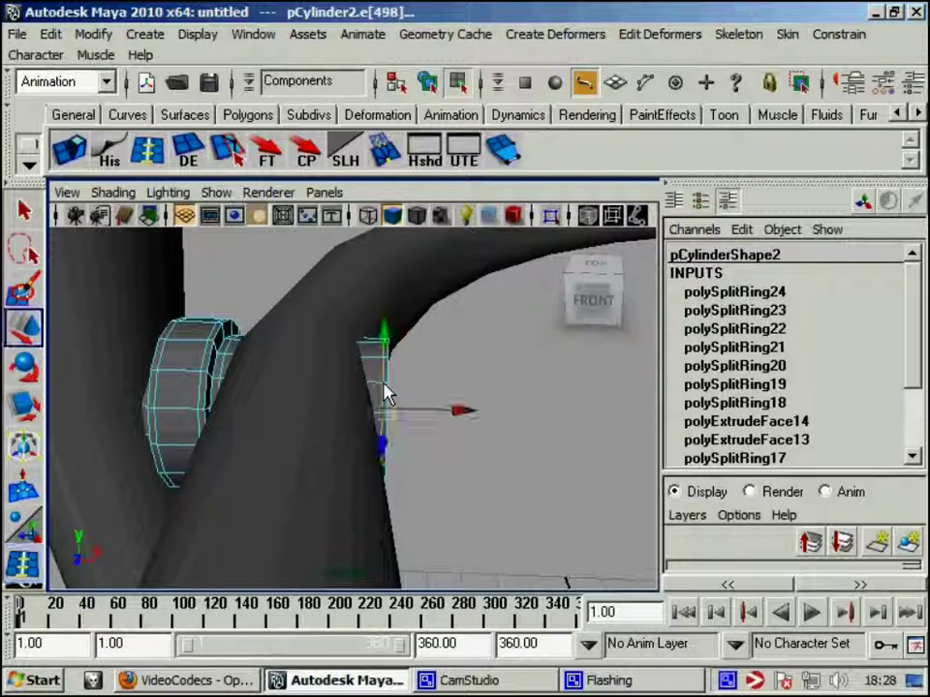
{"action": "right_click", "coordinate": [374, 376]}
{"action": "right_click_drag", "start_coordinate": [374, 251], "coordinate": [313, 256]}
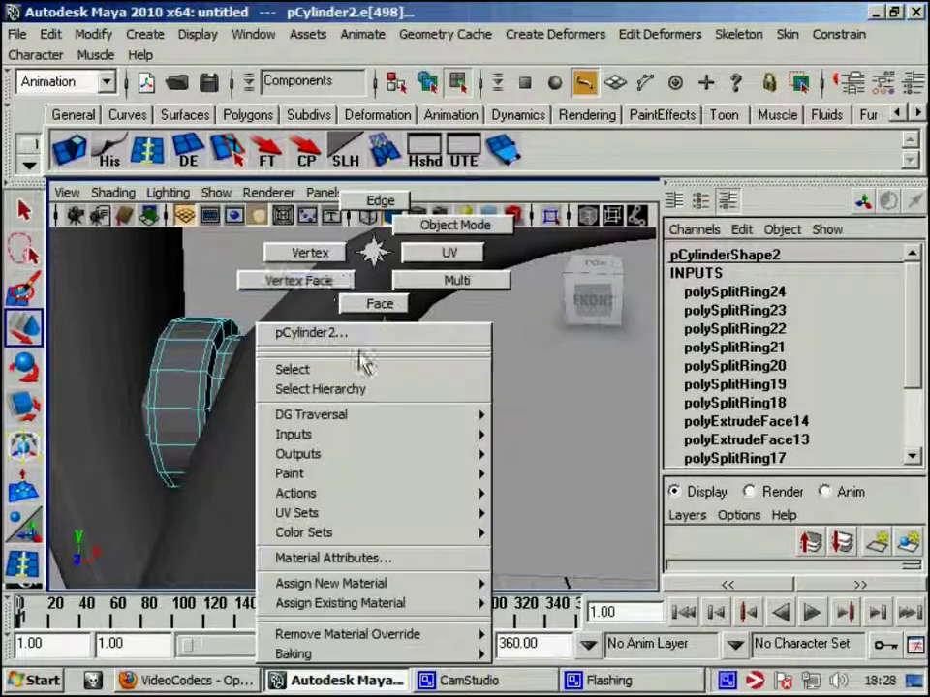
{"action": "left_click_drag", "start_coordinate": [312, 257], "coordinate": [386, 363], "text": "alt"}
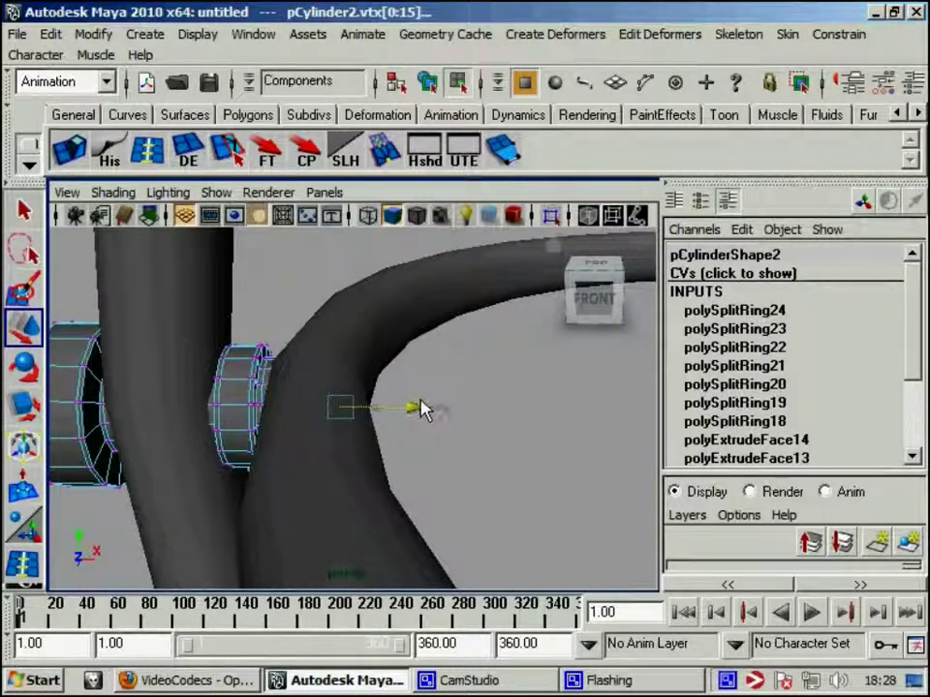
{"action": "mouse_move", "coordinate": [435, 412]}
{"action": "left_mouse_down", "text": "alt"}
{"action": "mouse_move", "coordinate": [158, 418]}
{"action": "mouse_move", "coordinate": [210, 383]}
{"action": "left_mouse_up", "text": "alt"}
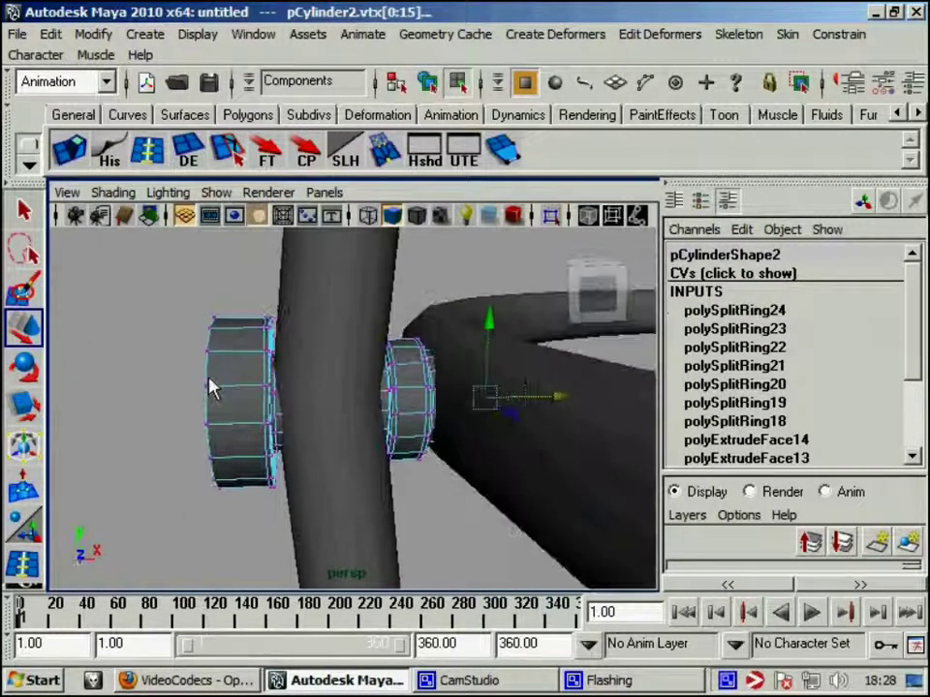
Add one more edge loop on the left collar and return to Object Mode.
{"action": "key", "text": "y"}
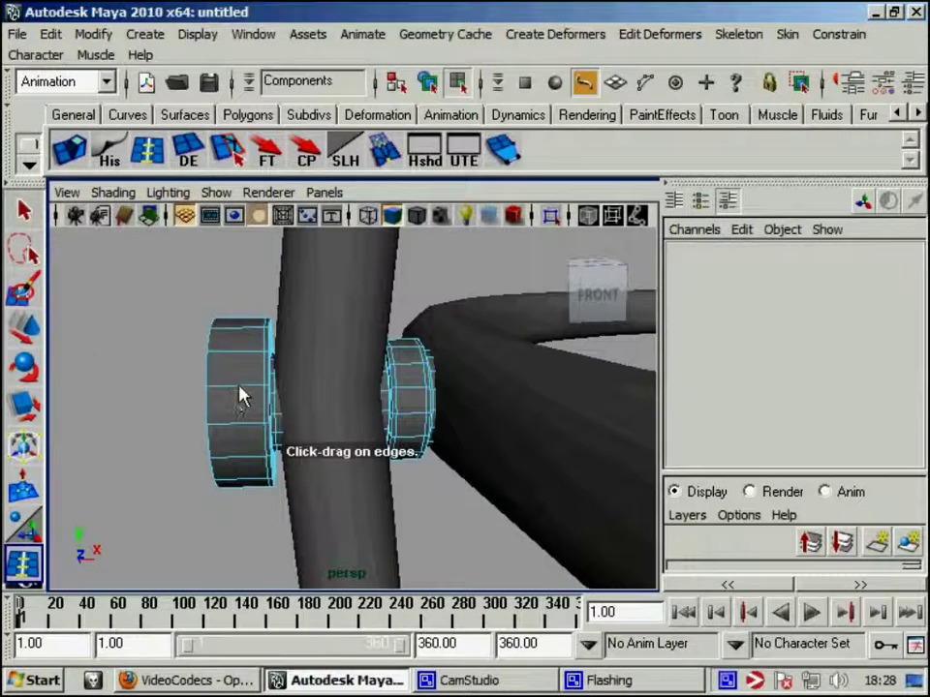
{"action": "left_click", "coordinate": [242, 397]}
{"action": "right_click_drag", "start_coordinate": [243, 252], "coordinate": [249, 237]}
{"action": "key", "text": "w"}
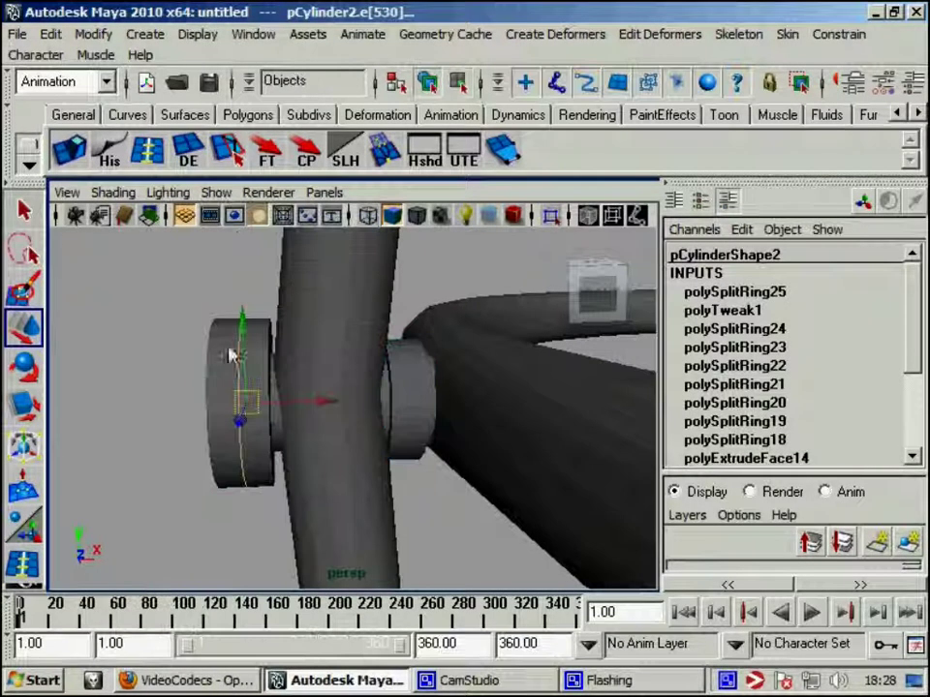
{"action": "left_click", "coordinate": [213, 371]}
{"action": "key", "text": "3"}
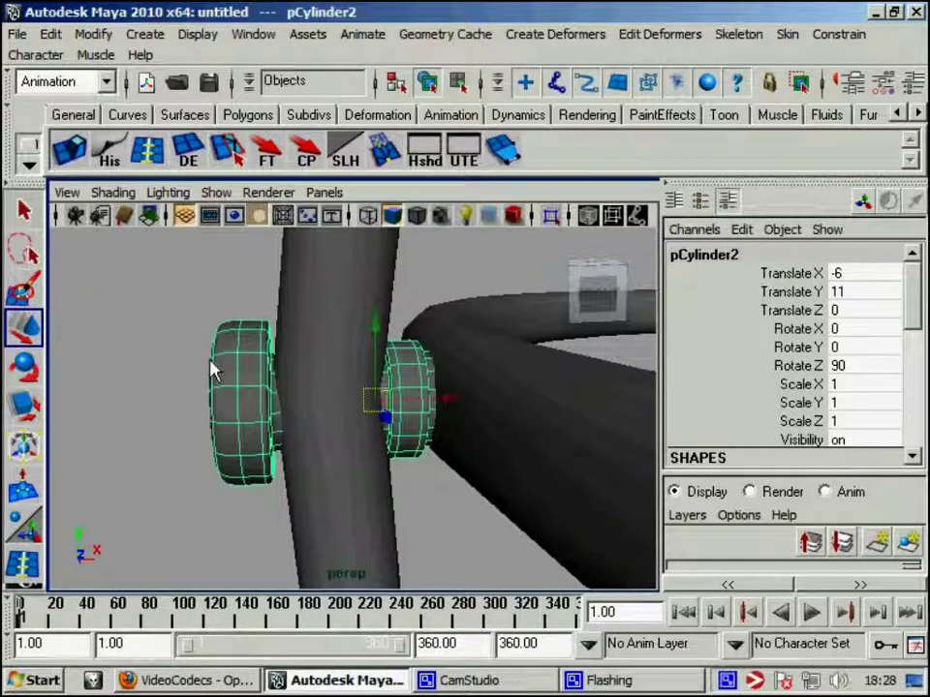
{"action": "scroll", "coordinate": [229, 431], "scroll_direction": "down", "scroll_amount": 3}
{"action": "mouse_move", "coordinate": [373, 485]}
{"action": "left_mouse_down", "text": "alt"}
{"action": "mouse_move", "coordinate": [438, 481]}
{"action": "mouse_move", "coordinate": [193, 431]}
{"action": "left_mouse_up", "text": "alt"}
{"action": "left_click", "coordinate": [215, 408]}
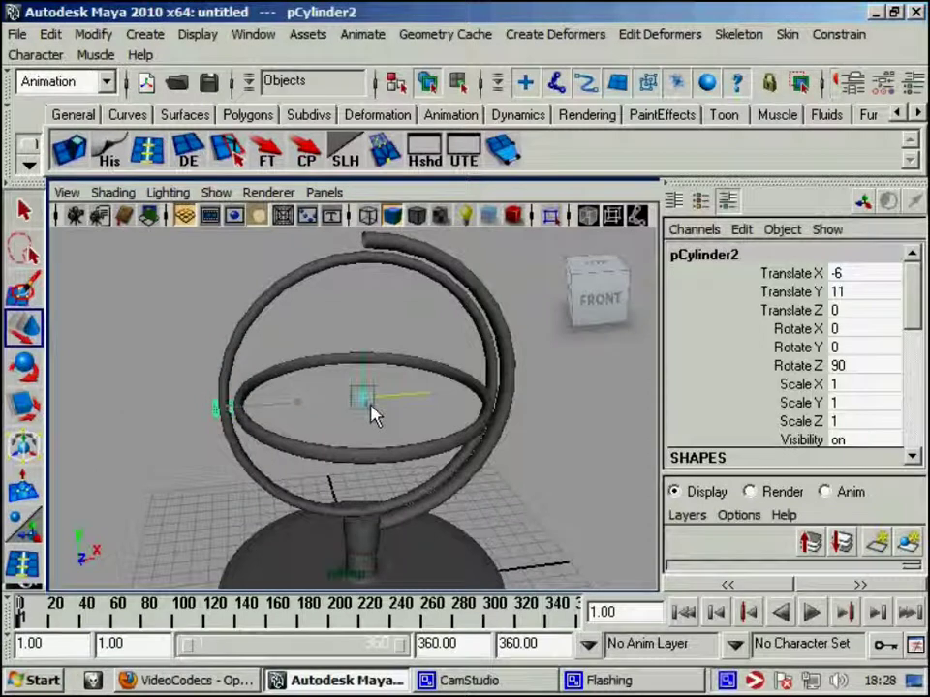
{"action": "key", "text": "Insert"}
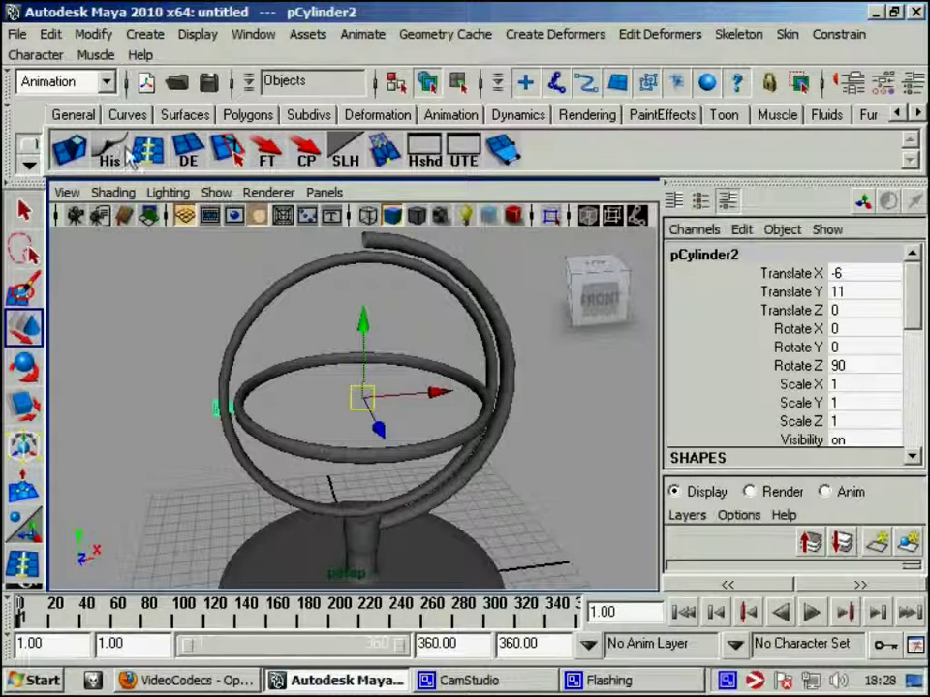
Freeze the collar's transformations, duplicate it, and mirror the copy with Scale X -1.
{"action": "left_click", "coordinate": [270, 160]}
{"action": "key", "text": "ctrl+d"}
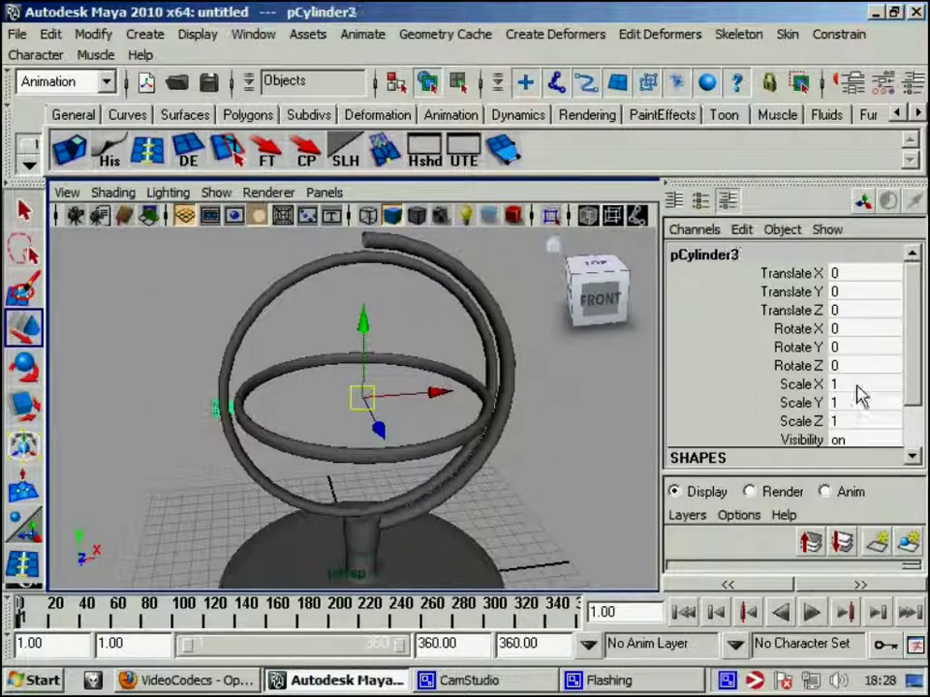
{"action": "left_click", "coordinate": [860, 384]}
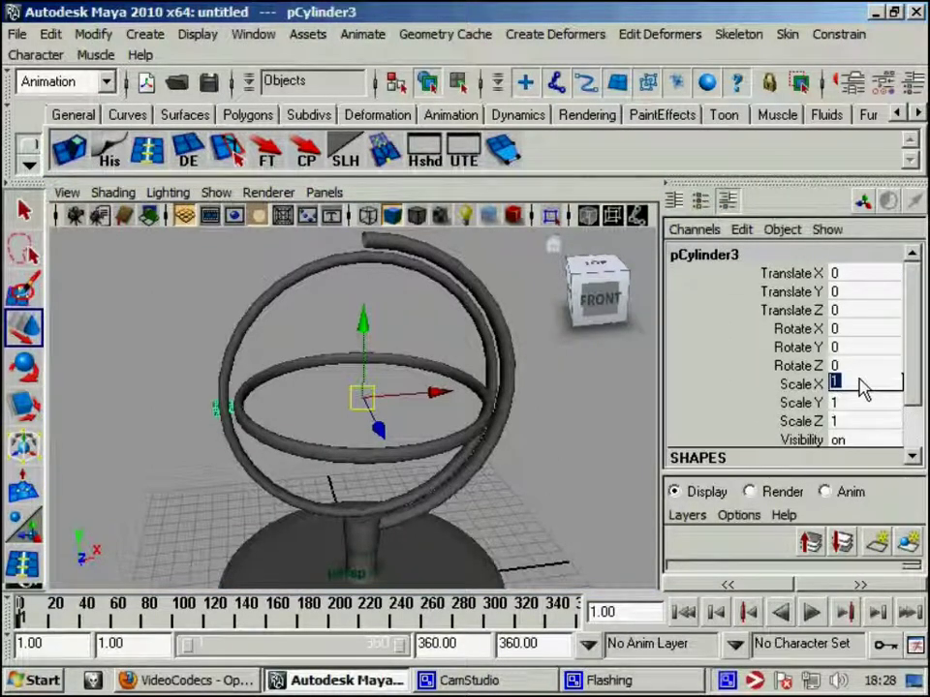
{"action": "type", "text": "-1"}
{"action": "key", "text": "Return"}
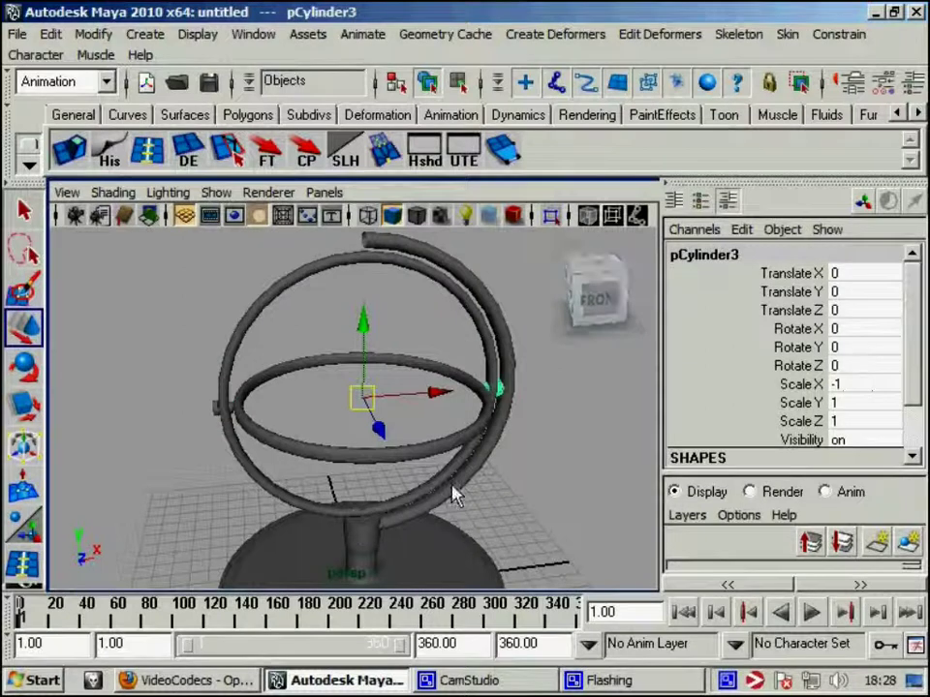
Slide one side's ring of collar vertices inward along X.
{"action": "scroll", "coordinate": [485, 474], "scroll_direction": "up", "scroll_amount": 5}
{"action": "scroll", "coordinate": [503, 455], "scroll_direction": "up", "scroll_amount": 5}
{"action": "scroll", "coordinate": [484, 446], "scroll_direction": "down", "scroll_amount": 3}
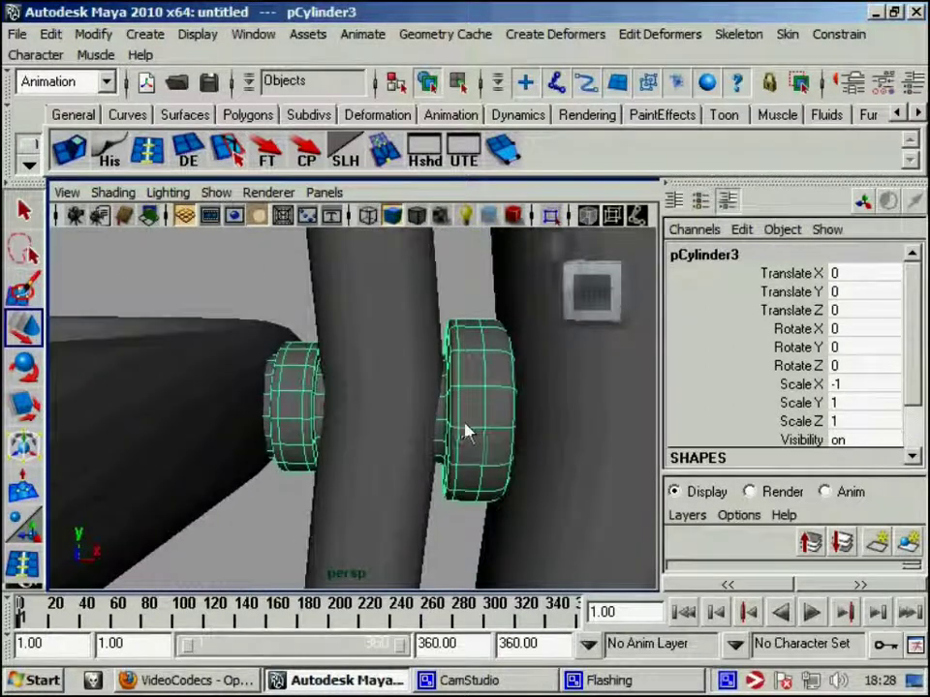
{"action": "mouse_move", "coordinate": [469, 432]}
{"action": "left_mouse_down", "text": "alt"}
{"action": "mouse_move", "coordinate": [417, 452]}
{"action": "mouse_move", "coordinate": [310, 463]}
{"action": "left_mouse_up", "text": "alt"}
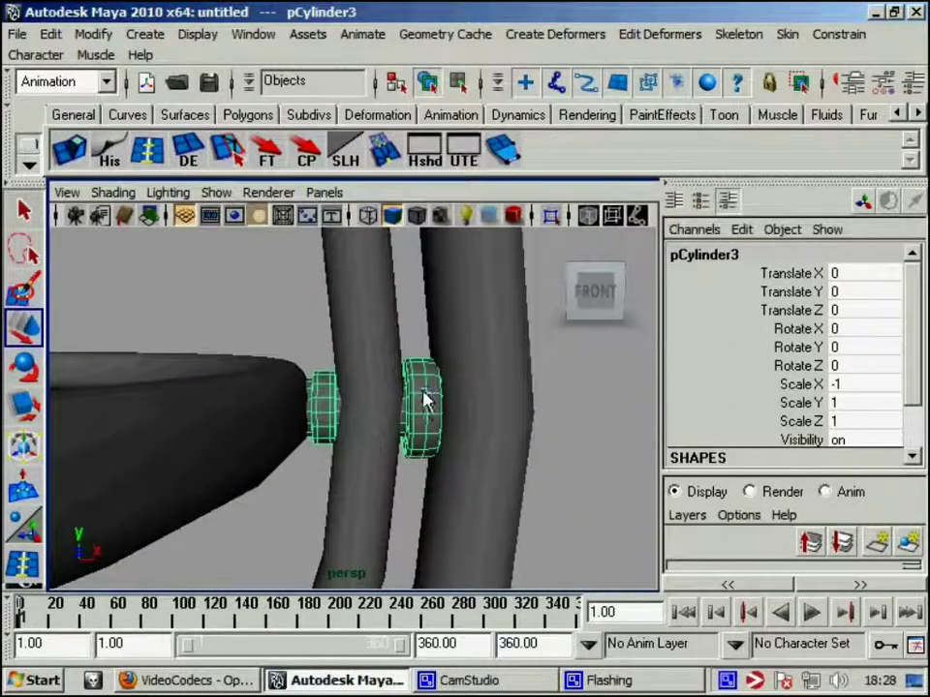
{"action": "right_click_drag", "start_coordinate": [421, 250], "coordinate": [378, 247]}
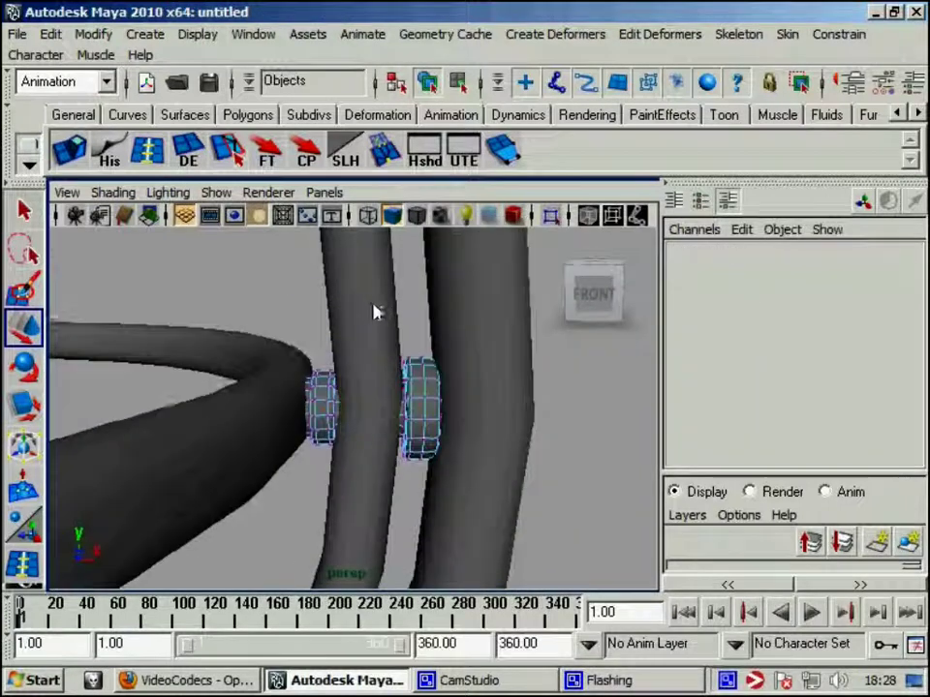
{"action": "left_click_drag", "start_coordinate": [392, 349], "coordinate": [448, 469]}
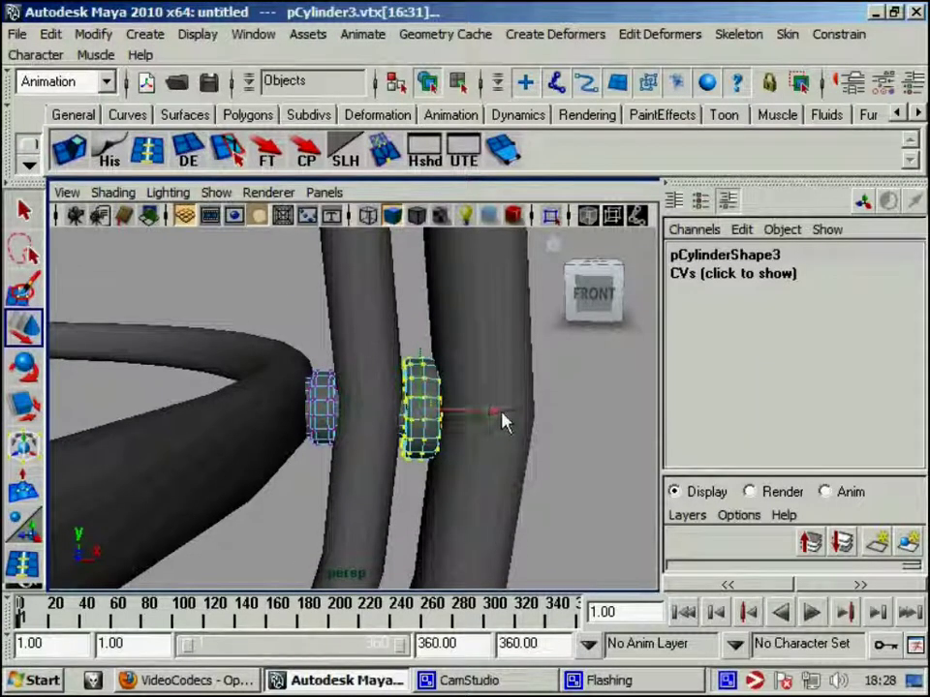
{"action": "left_click_drag", "start_coordinate": [503, 414], "coordinate": [488, 422]}
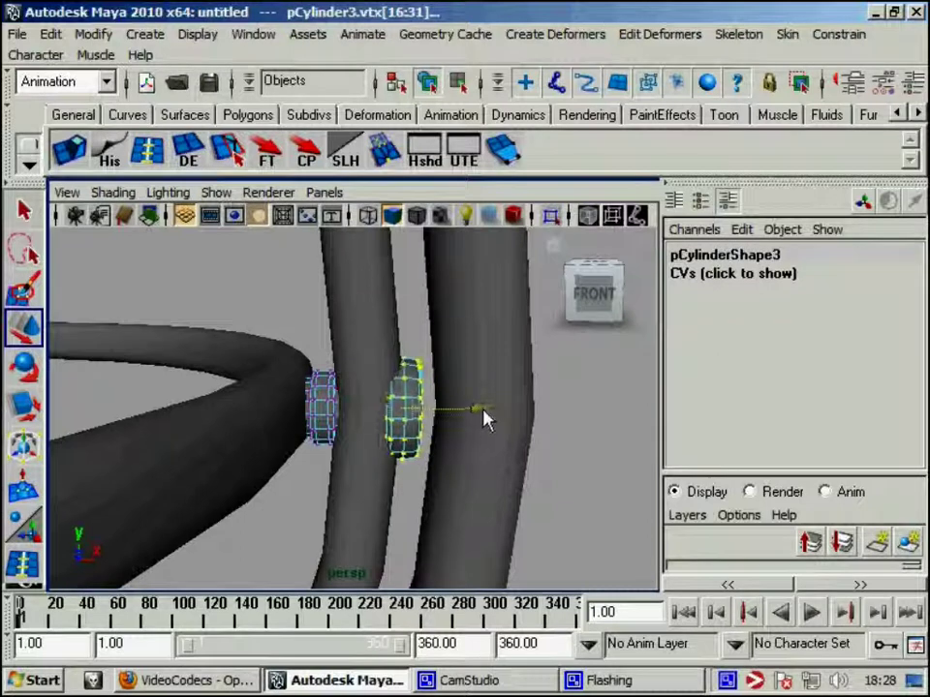
Duplicate the end collar and mirror the copy with Scale X -1.
{"action": "mouse_move", "coordinate": [513, 444]}
{"action": "left_mouse_down", "text": "alt"}
{"action": "mouse_move", "coordinate": [649, 344]}
{"action": "mouse_move", "coordinate": [494, 535]}
{"action": "left_mouse_up", "text": "alt"}
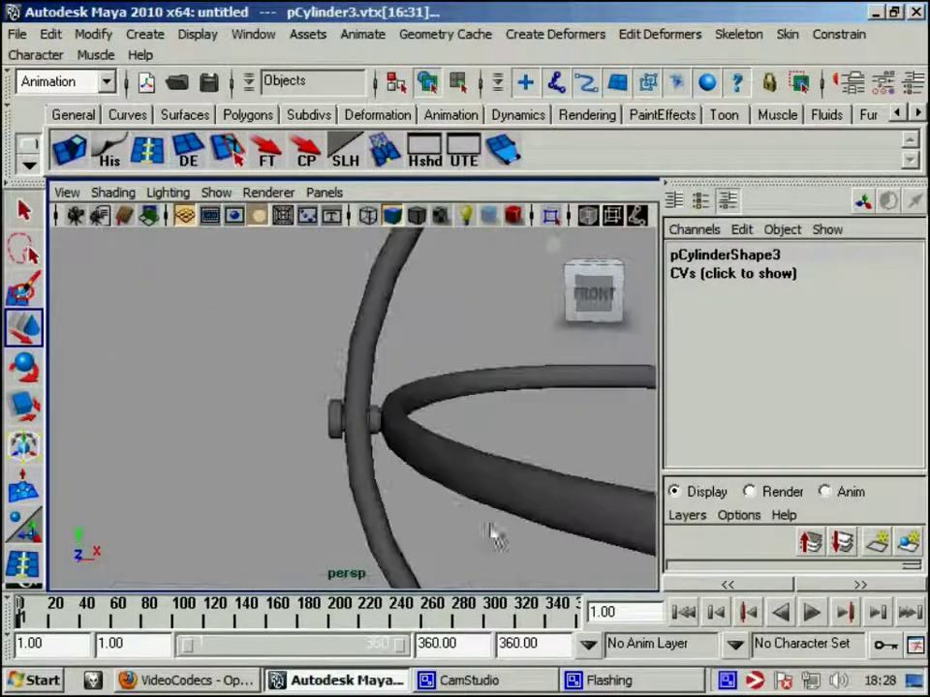
{"action": "left_click", "coordinate": [334, 426]}
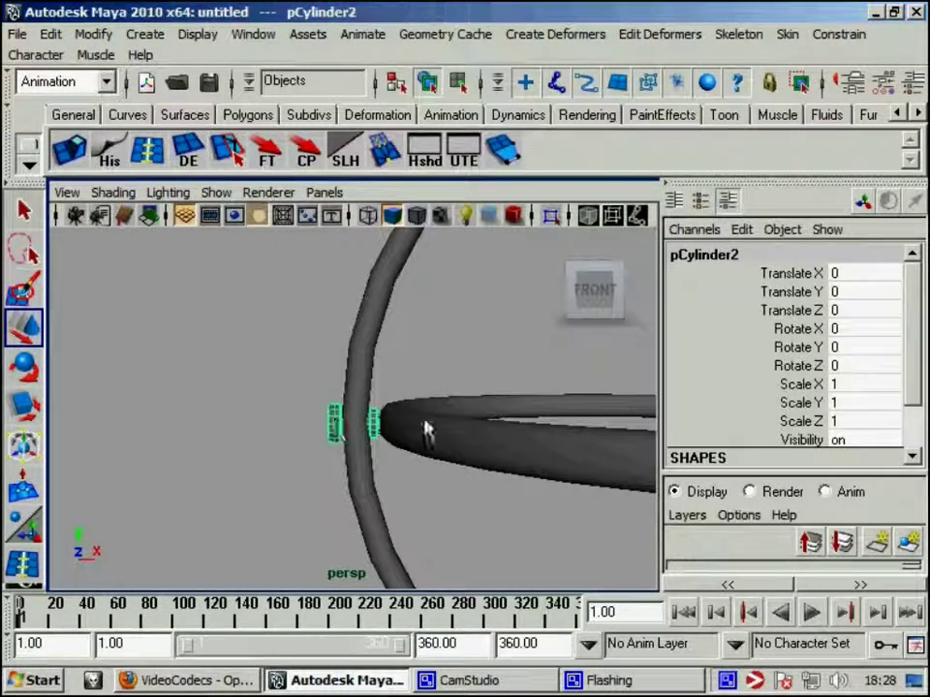
{"action": "mouse_move", "coordinate": [425, 431]}
{"action": "left_mouse_down", "text": "alt"}
{"action": "mouse_move", "coordinate": [245, 435]}
{"action": "mouse_move", "coordinate": [264, 426]}
{"action": "left_mouse_up", "text": "alt"}
{"action": "key", "text": "ctrl+d"}
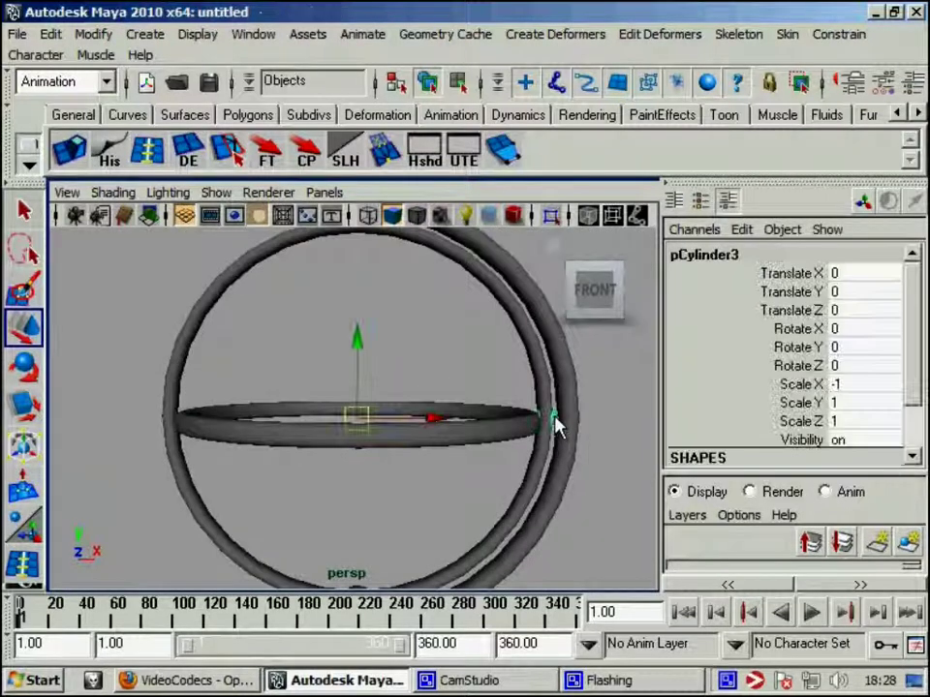
{"action": "left_click", "coordinate": [862, 385]}
{"action": "type", "text": "-1"}
{"action": "key", "text": "Return"}
Enter 4 in the new copy's Scale X field so a collar sits at the left end.
{"action": "left_click", "coordinate": [861, 391]}
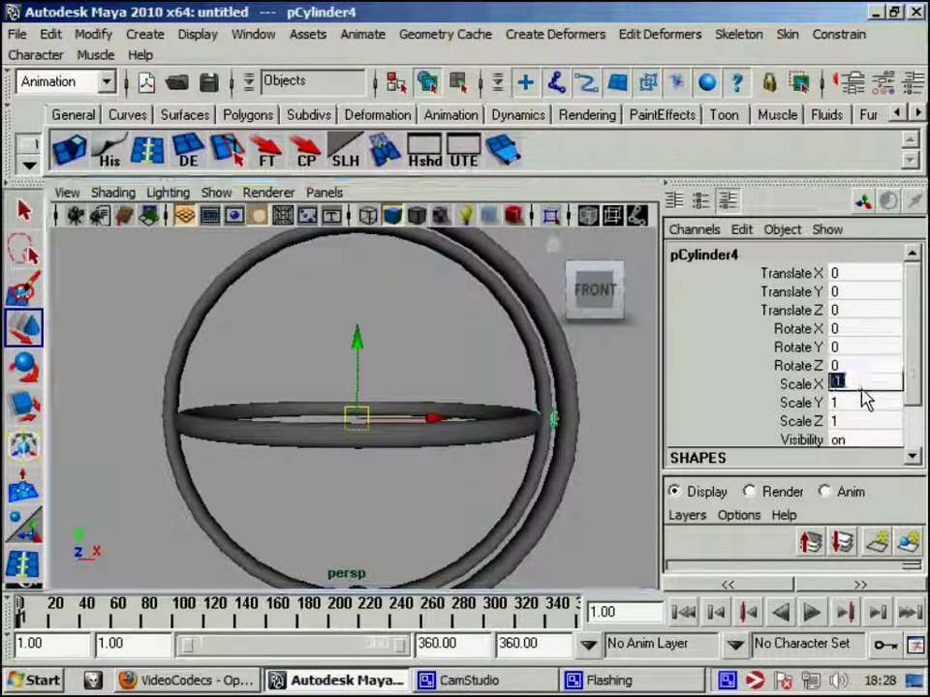
{"action": "type", "text": "4"}
{"action": "key", "text": "Return"}
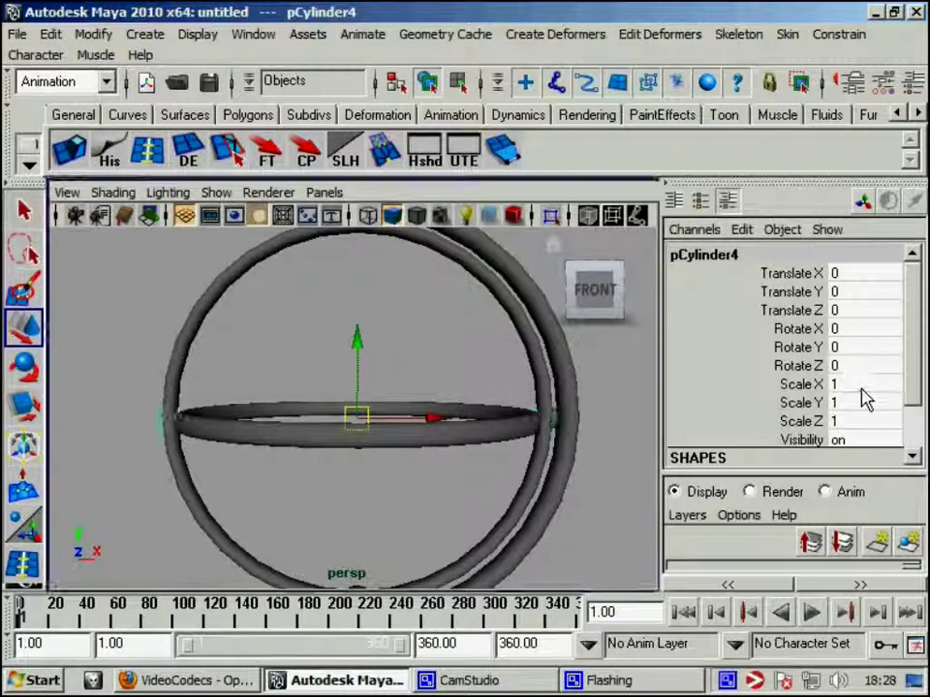
{"action": "mouse_move", "coordinate": [174, 405]}
{"action": "left_mouse_down", "text": "alt"}
{"action": "mouse_move", "coordinate": [507, 426]}
{"action": "mouse_move", "coordinate": [433, 429]}
{"action": "left_mouse_up", "text": "alt"}
{"action": "left_click", "coordinate": [615, 523]}
{"action": "mouse_move", "coordinate": [615, 523]}
{"action": "left_mouse_down", "text": "alt"}
{"action": "mouse_move", "coordinate": [481, 514]}
{"action": "mouse_move", "coordinate": [440, 529]}
{"action": "mouse_move", "coordinate": [565, 544]}
{"action": "left_mouse_up", "text": "alt"}
{"action": "right_click_drag", "start_coordinate": [565, 543], "coordinate": [408, 484], "text": "alt"}
{"action": "left_click_drag", "start_coordinate": [408, 484], "coordinate": [339, 453], "text": "alt"}
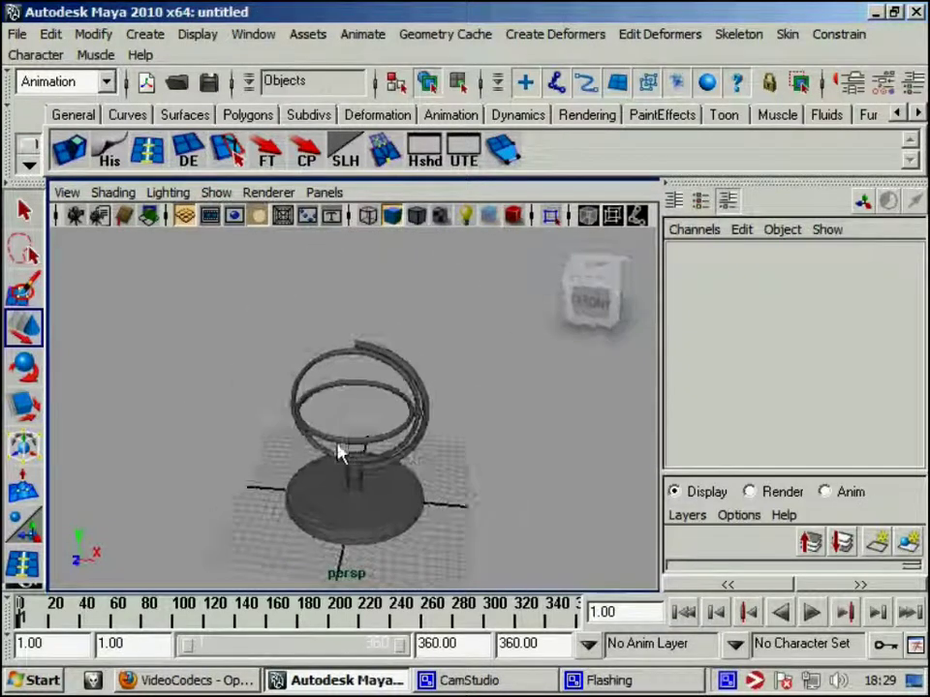
Create a thin, tall polygon cylinder beside the base.
{"action": "left_click", "coordinate": [357, 447]}
{"action": "left_click", "coordinate": [93, 39]}
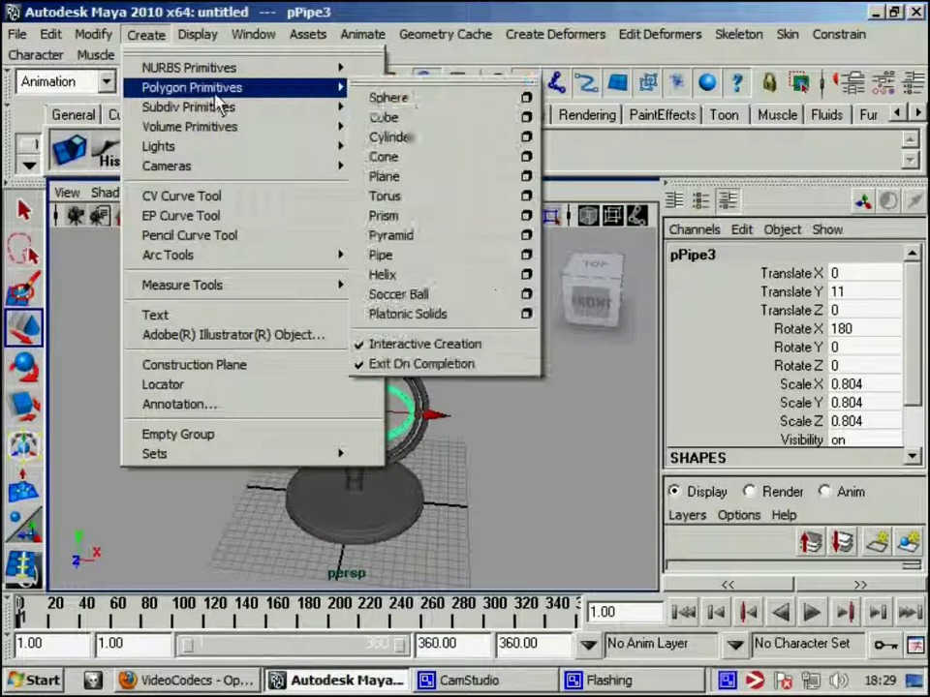
{"action": "left_click", "coordinate": [411, 138]}
{"action": "scroll", "coordinate": [461, 423], "scroll_direction": "up", "scroll_amount": 3}
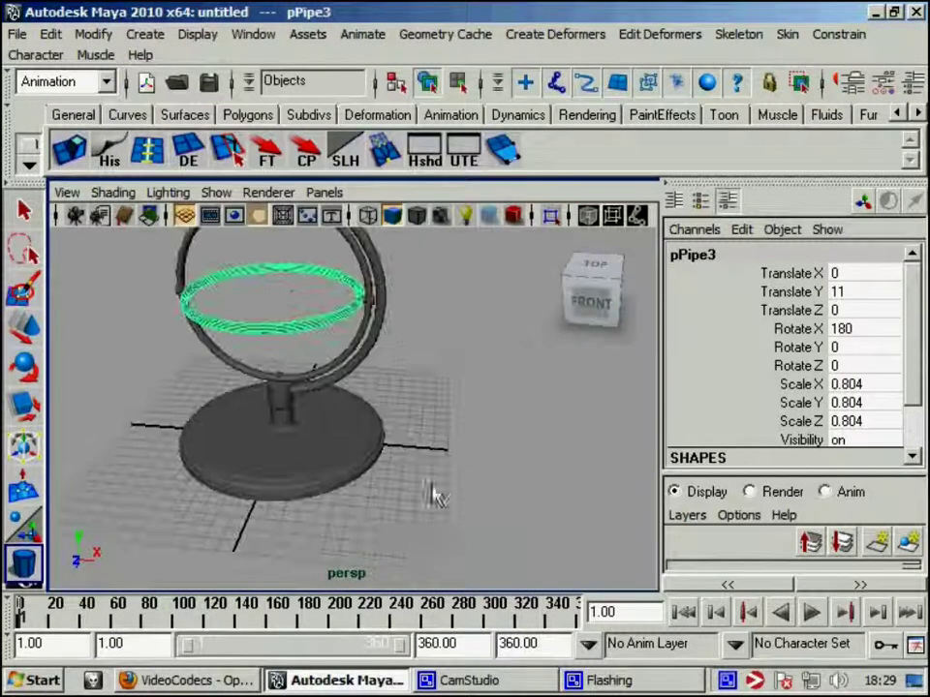
{"action": "left_click_drag", "start_coordinate": [390, 539], "coordinate": [420, 295]}
Rotate the rod to Rotate X 90 so it lies horizontally.
{"action": "key", "text": "e"}
{"action": "left_click_drag", "start_coordinate": [456, 405], "coordinate": [387, 452]}
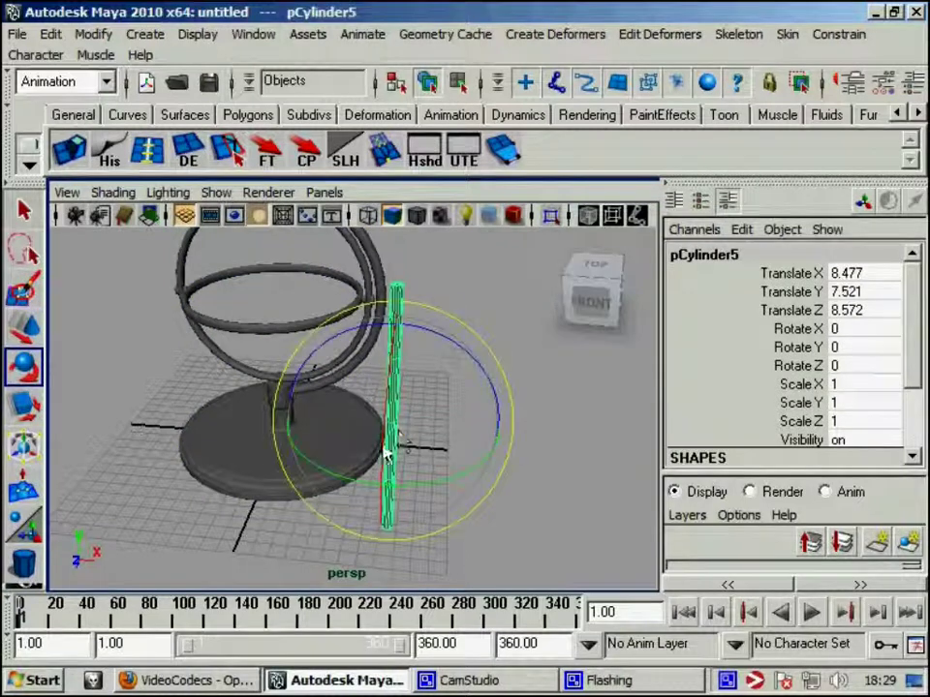
{"action": "left_click", "coordinate": [877, 329]}
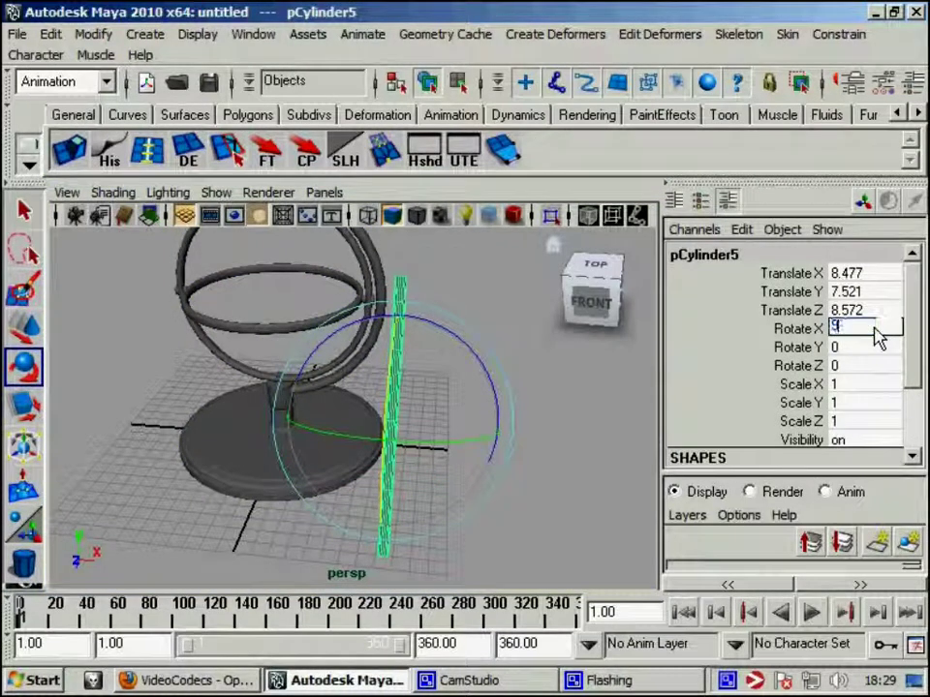
{"action": "type", "text": "0"}
{"action": "key", "text": "Return"}
Move the rod to Translate X 0, Y 11, Z 0 through the rings' centre.
{"action": "key", "text": "space"}
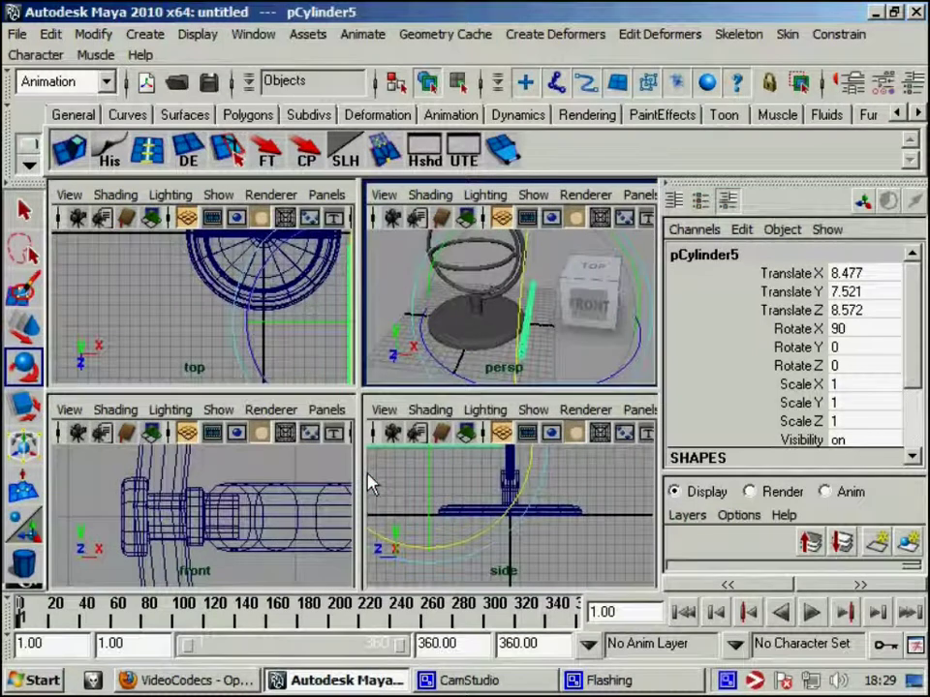
{"action": "key", "text": "space"}
{"action": "key", "text": "w"}
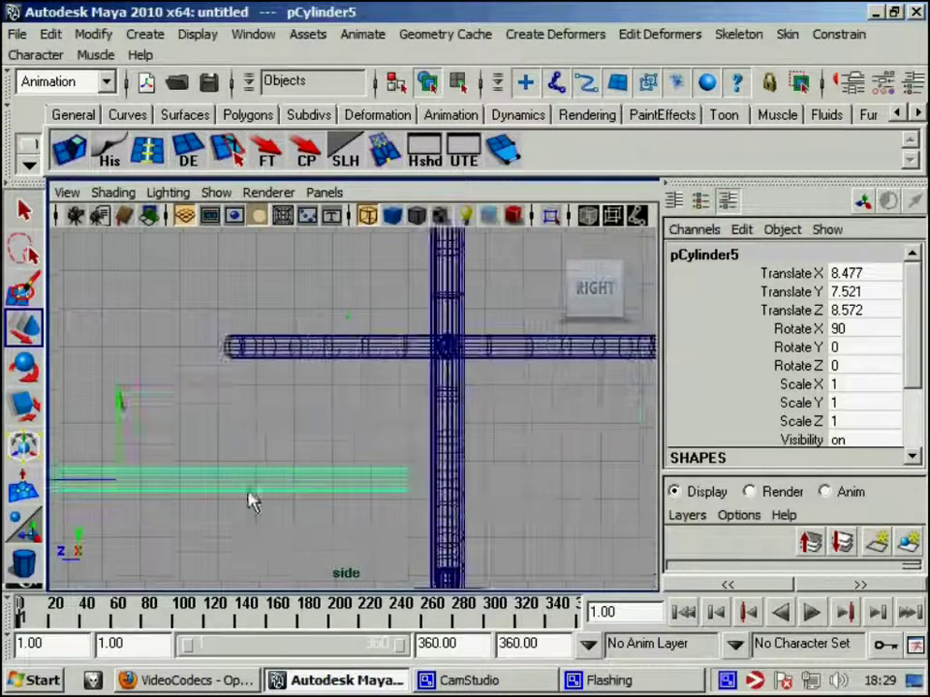
{"action": "mouse_move", "coordinate": [134, 489]}
{"action": "left_mouse_down"}
{"action": "mouse_move", "coordinate": [389, 346]}
{"action": "mouse_move", "coordinate": [494, 353]}
{"action": "mouse_move", "coordinate": [472, 359]}
{"action": "left_mouse_up"}
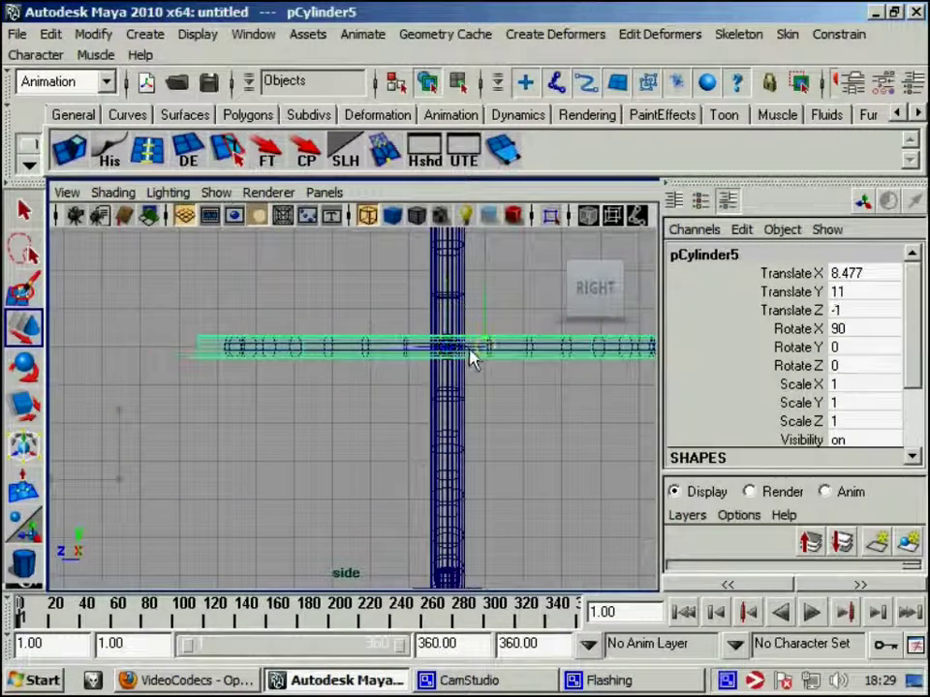
{"action": "key", "text": "space"}
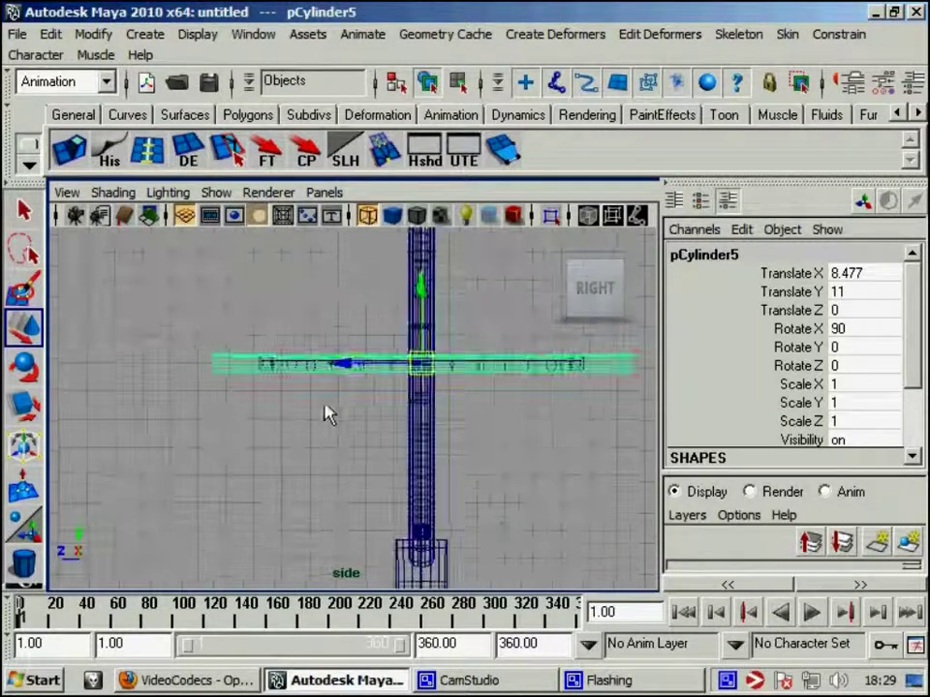
{"action": "middle_click_drag", "start_coordinate": [325, 264], "coordinate": [322, 322], "text": "alt"}
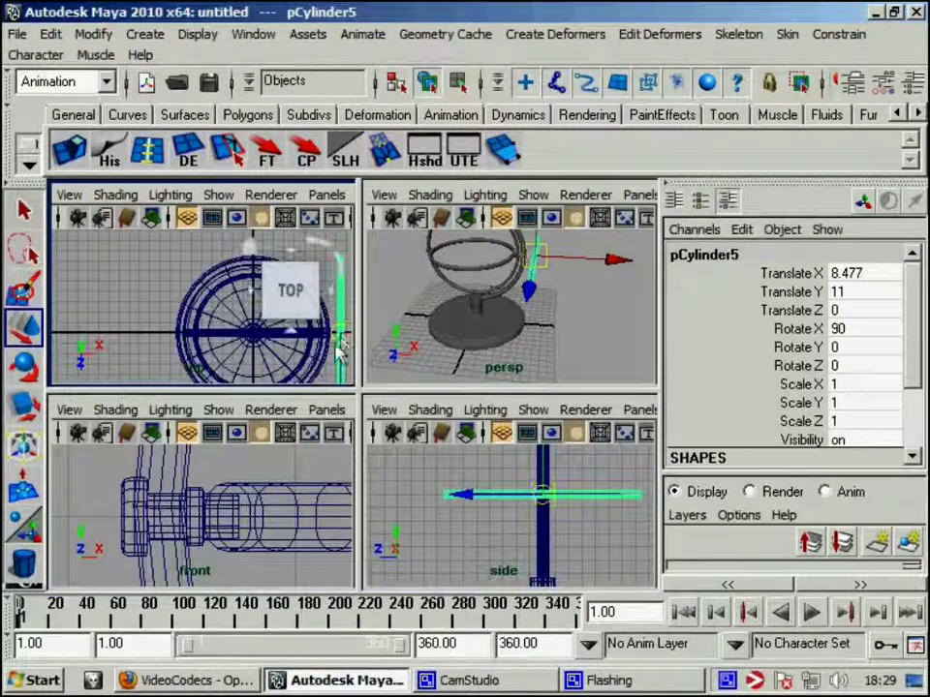
{"action": "mouse_move", "coordinate": [341, 343]}
{"action": "left_mouse_down"}
{"action": "mouse_move", "coordinate": [226, 351]}
{"action": "mouse_move", "coordinate": [254, 339]}
{"action": "left_mouse_up"}
{"action": "key", "text": "space"}
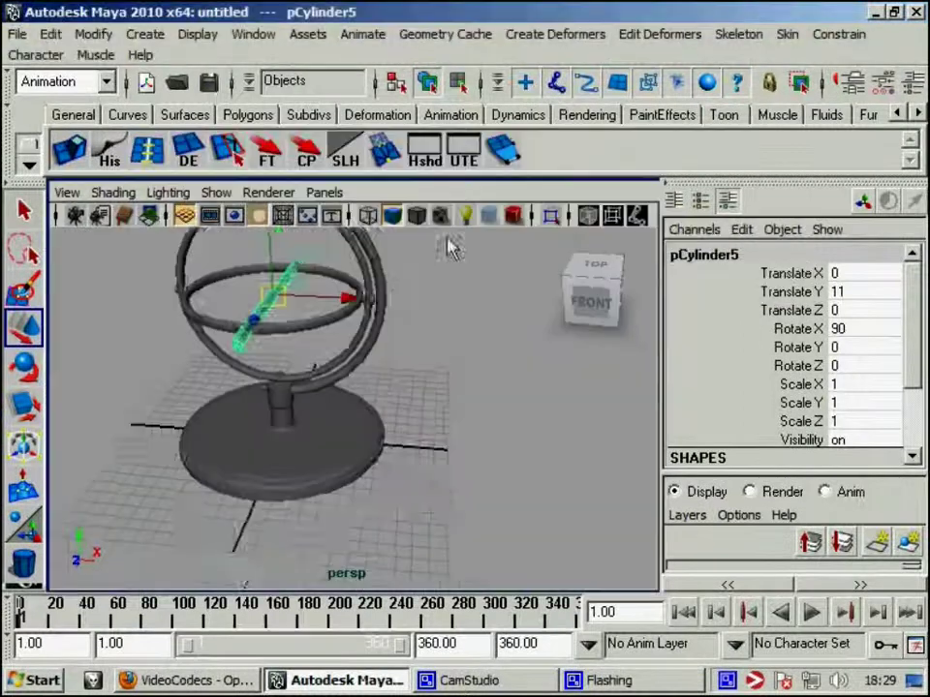
Set the rod's polyCylinder2 Radius to 0.125.
{"action": "key", "text": "f"}
{"action": "left_click_drag", "start_coordinate": [380, 368], "coordinate": [388, 339], "text": "alt"}
{"action": "left_click_drag", "start_coordinate": [912, 276], "coordinate": [910, 407]}
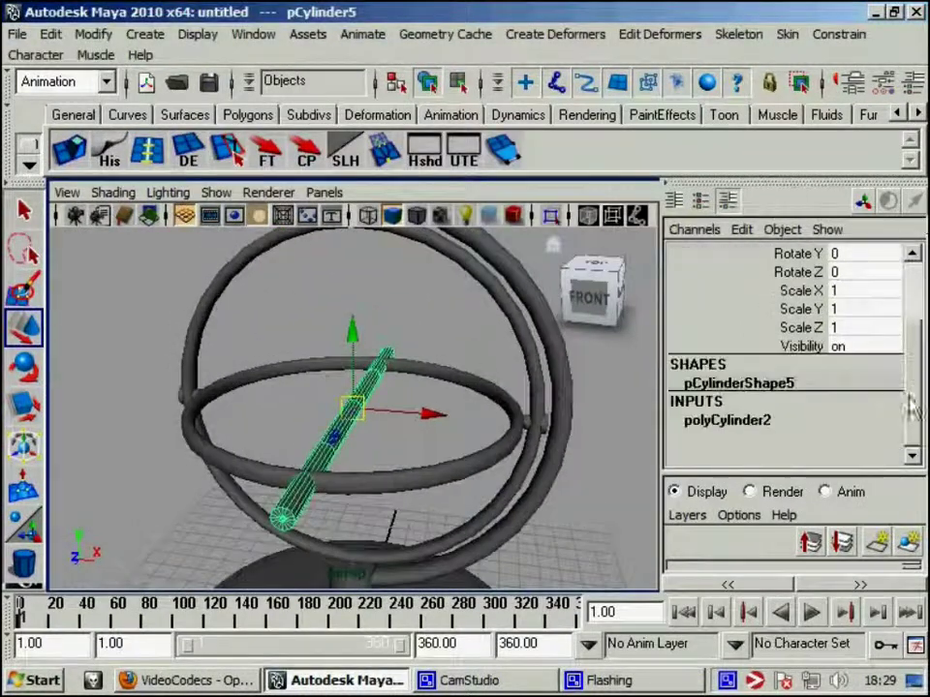
{"action": "left_click", "coordinate": [736, 424]}
{"action": "scroll", "coordinate": [807, 282], "scroll_direction": "up", "scroll_amount": 5}
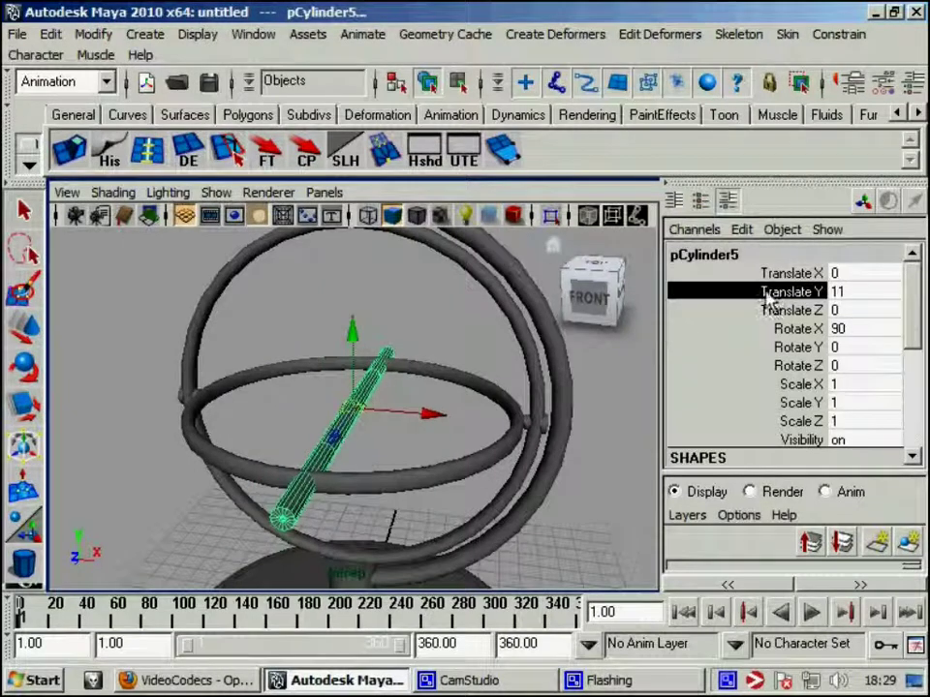
{"action": "scroll", "coordinate": [726, 320], "scroll_direction": "down", "scroll_amount": 5}
{"action": "left_click", "coordinate": [803, 306]}
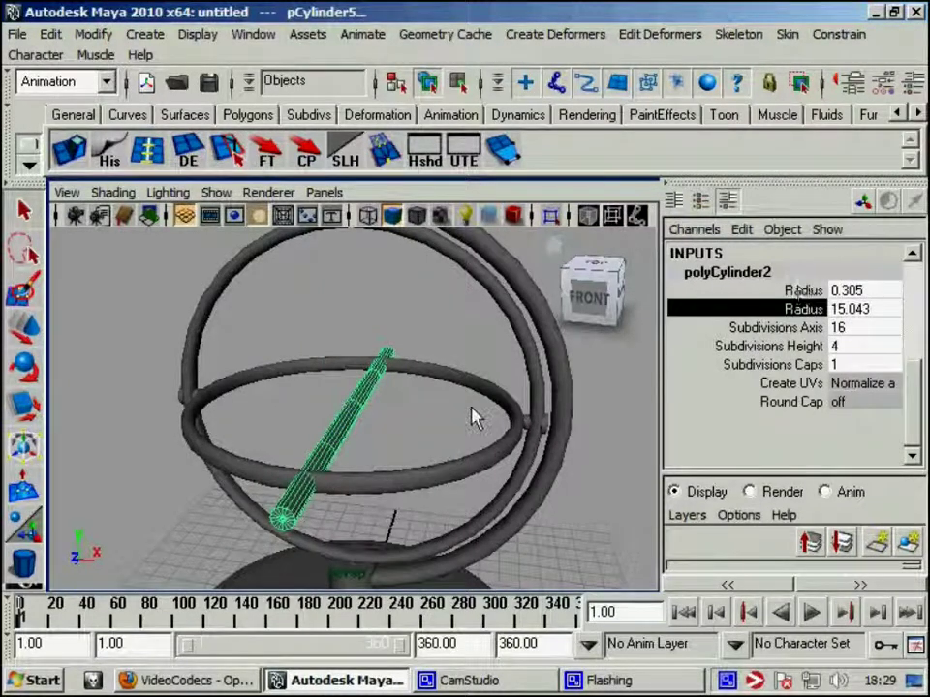
{"action": "middle_click_drag", "start_coordinate": [474, 416], "coordinate": [446, 416]}
{"action": "left_click_drag", "start_coordinate": [446, 415], "coordinate": [426, 392], "text": "alt"}
{"action": "right_click_drag", "start_coordinate": [426, 393], "coordinate": [513, 389], "text": "alt"}
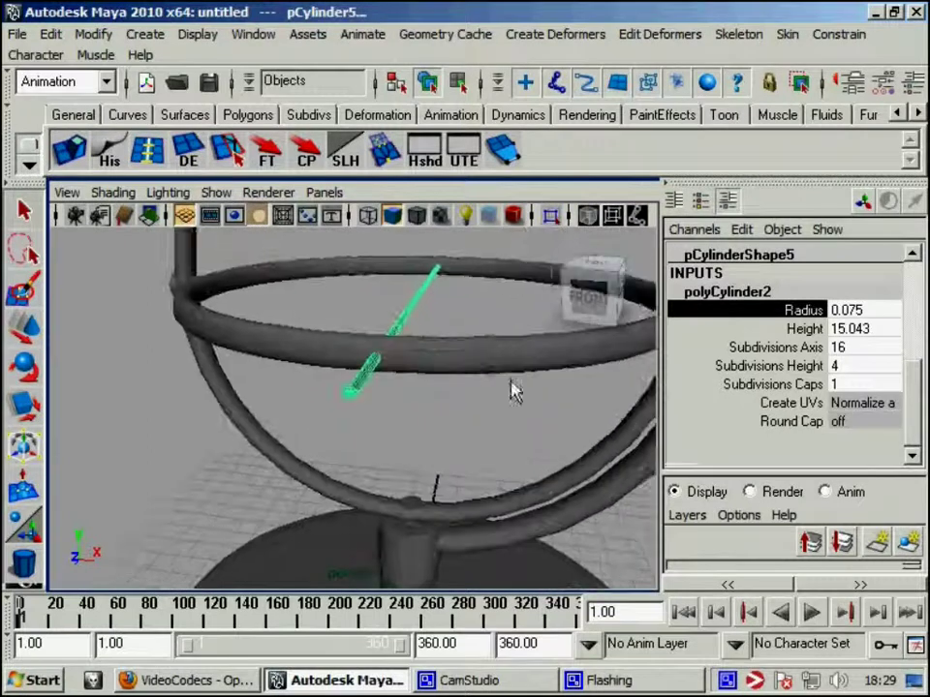
{"action": "middle_click_drag", "start_coordinate": [513, 388], "coordinate": [498, 336]}
Reposition the rod's end vertices and set Subdivisions Height to 3.
{"action": "mouse_move", "coordinate": [487, 328]}
{"action": "left_mouse_down", "text": "alt"}
{"action": "mouse_move", "coordinate": [467, 383]}
{"action": "mouse_move", "coordinate": [474, 364]}
{"action": "mouse_move", "coordinate": [479, 374]}
{"action": "mouse_move", "coordinate": [265, 395]}
{"action": "mouse_move", "coordinate": [290, 401]}
{"action": "mouse_move", "coordinate": [160, 416]}
{"action": "left_mouse_up", "text": "alt"}
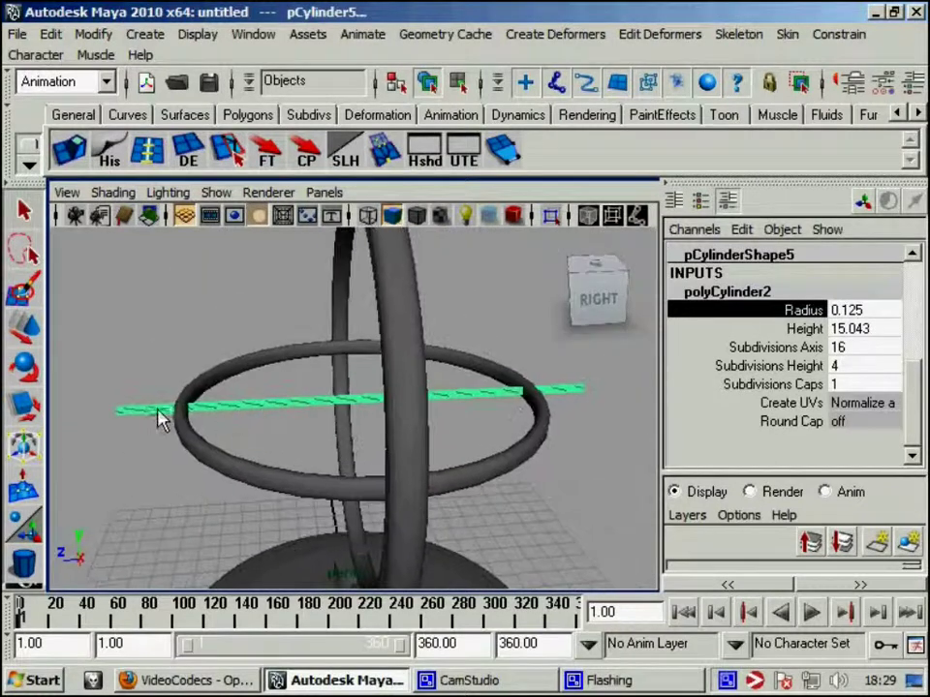
{"action": "right_click", "coordinate": [145, 417]}
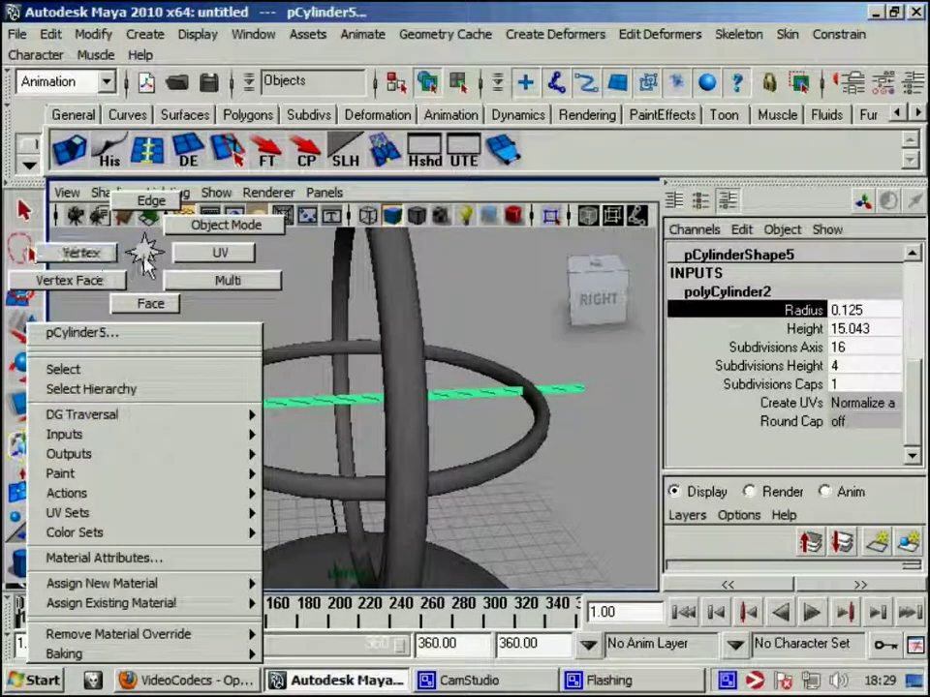
{"action": "left_click", "coordinate": [87, 253]}
{"action": "left_click_drag", "start_coordinate": [257, 411], "coordinate": [404, 409]}
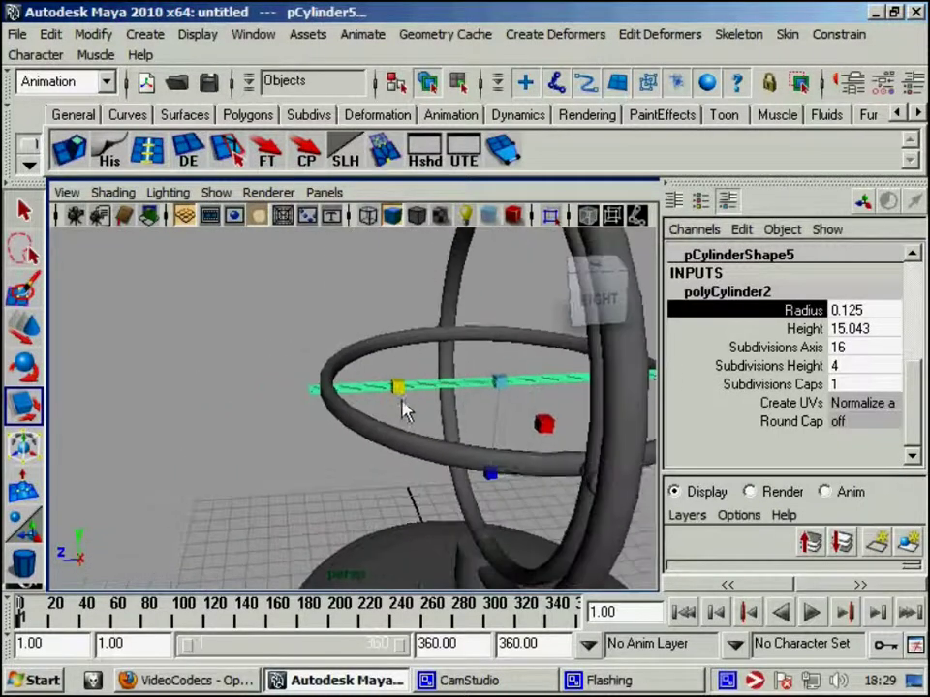
{"action": "left_click", "coordinate": [770, 367]}
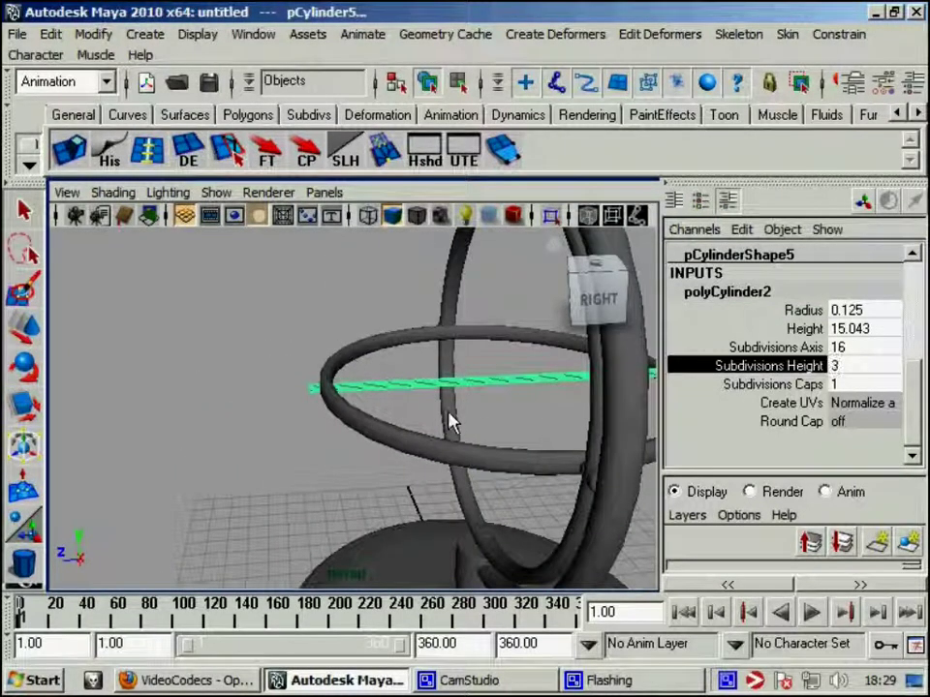
{"action": "mouse_move", "coordinate": [448, 421]}
{"action": "left_mouse_down", "text": "alt"}
{"action": "mouse_move", "coordinate": [596, 519]}
{"action": "mouse_move", "coordinate": [303, 329]}
{"action": "left_mouse_up", "text": "alt"}
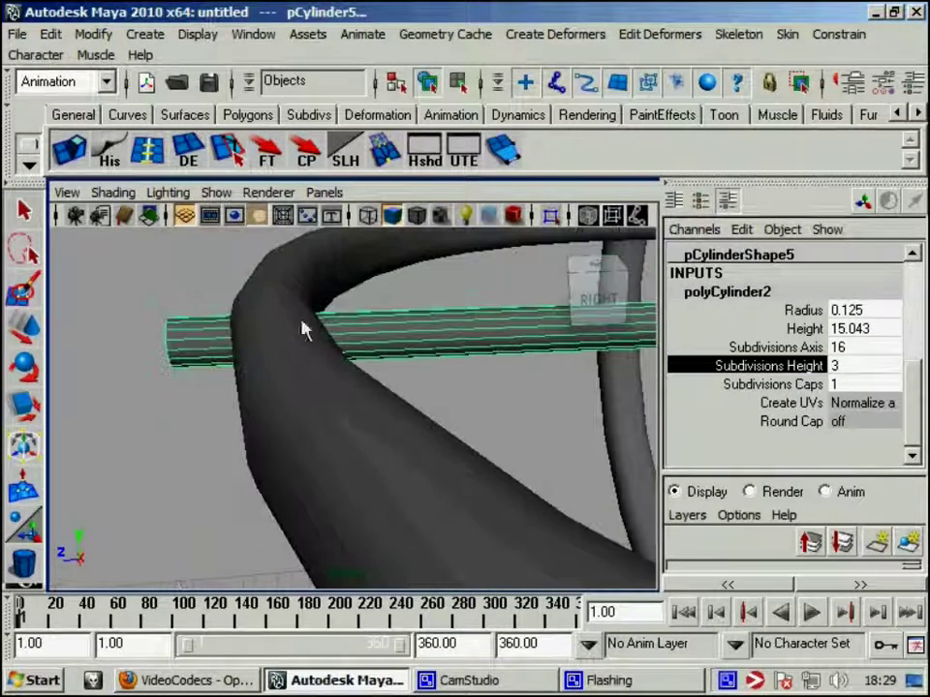
Insert two edge loops near the rod's end.
{"action": "left_click", "coordinate": [146, 155]}
{"action": "mouse_move", "coordinate": [211, 358]}
{"action": "left_mouse_down"}
{"action": "mouse_move", "coordinate": [561, 379]}
{"action": "mouse_move", "coordinate": [8, 392]}
{"action": "mouse_move", "coordinate": [319, 315]}
{"action": "left_mouse_up"}
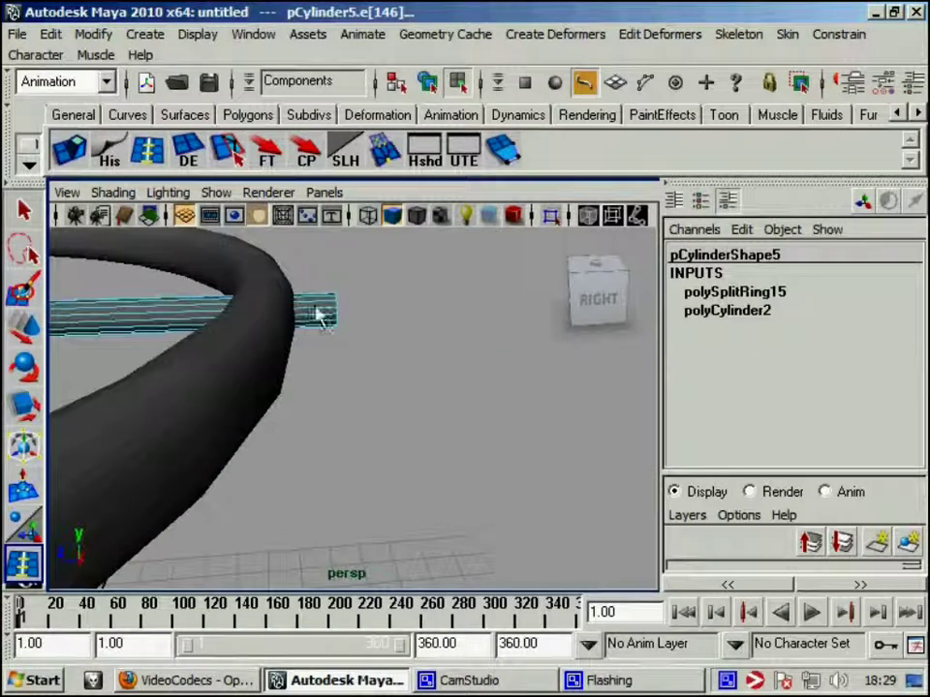
{"action": "left_click", "coordinate": [295, 324]}
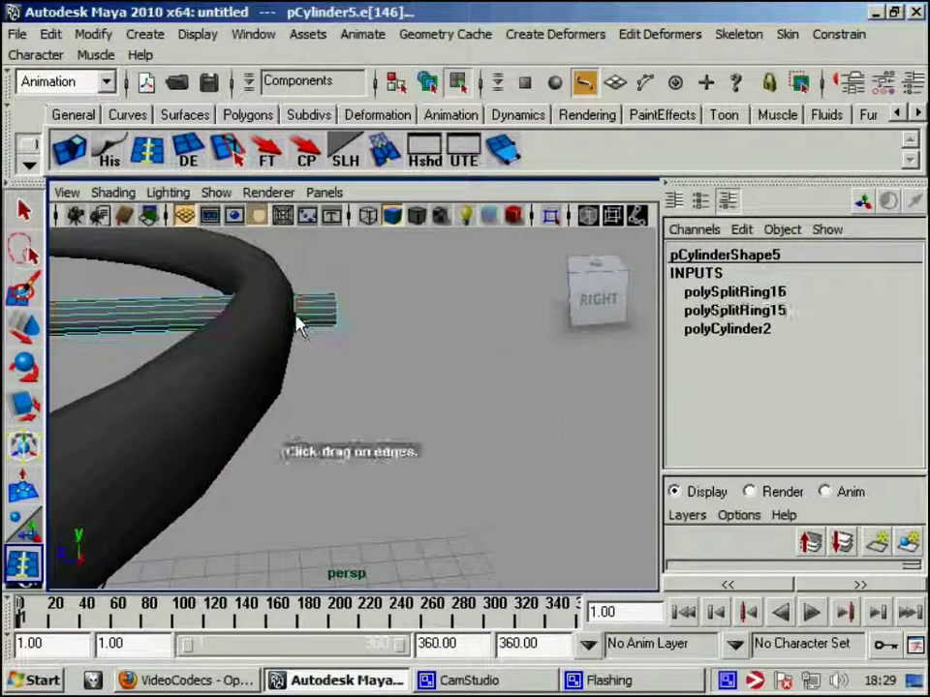
Extrude the rod's end faces twice and pull them out into a thicker cap.
{"action": "right_click_drag", "start_coordinate": [300, 324], "coordinate": [311, 300]}
{"action": "key", "text": "w"}
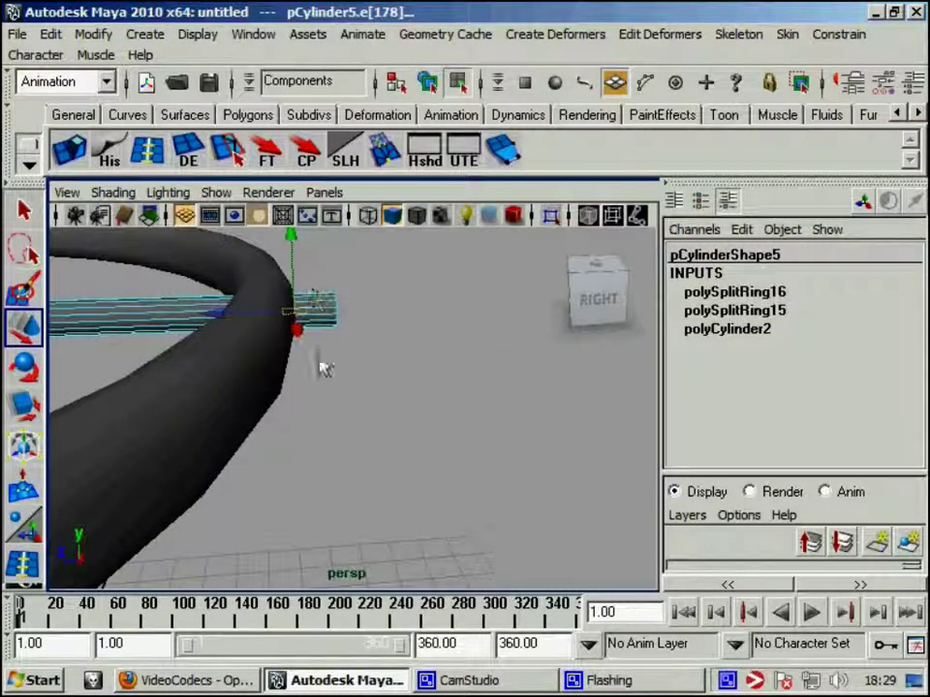
{"action": "key", "text": "ctrl+e"}
{"action": "mouse_move", "coordinate": [222, 232]}
{"action": "left_mouse_down", "text": "alt"}
{"action": "mouse_move", "coordinate": [338, 336]}
{"action": "mouse_move", "coordinate": [264, 349]}
{"action": "mouse_move", "coordinate": [213, 344]}
{"action": "mouse_move", "coordinate": [221, 322]}
{"action": "mouse_move", "coordinate": [115, 353]}
{"action": "mouse_move", "coordinate": [247, 326]}
{"action": "mouse_move", "coordinate": [550, 353]}
{"action": "mouse_move", "coordinate": [578, 344]}
{"action": "mouse_move", "coordinate": [417, 423]}
{"action": "mouse_move", "coordinate": [241, 376]}
{"action": "mouse_move", "coordinate": [267, 303]}
{"action": "left_mouse_up", "text": "alt"}
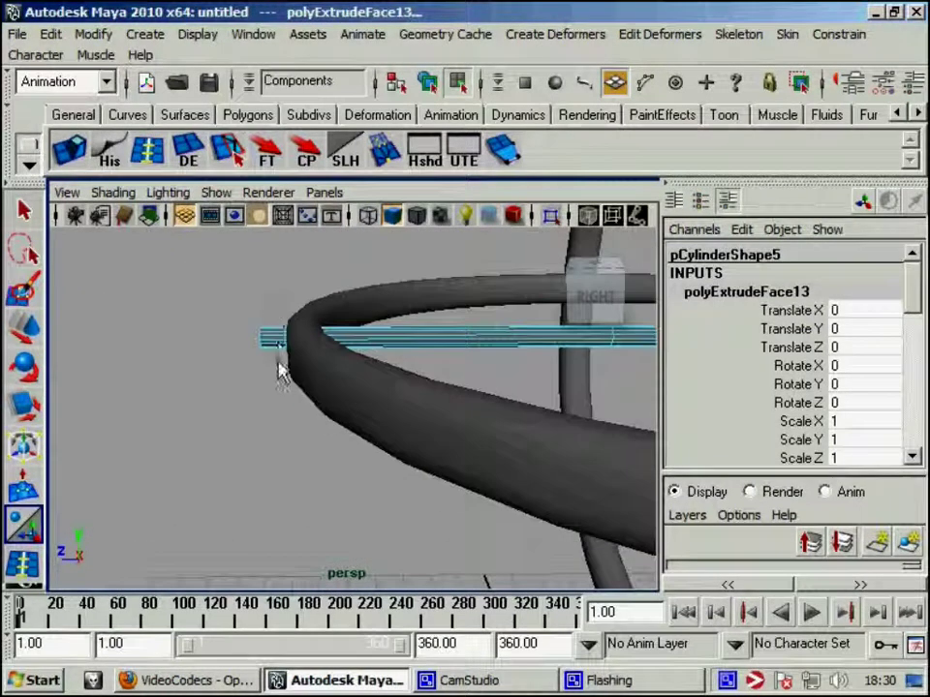
{"action": "mouse_move", "coordinate": [279, 373]}
{"action": "left_mouse_down", "text": "alt"}
{"action": "mouse_move", "coordinate": [315, 425]}
{"action": "mouse_move", "coordinate": [230, 354]}
{"action": "left_mouse_up", "text": "alt"}
{"action": "left_click", "coordinate": [74, 151]}
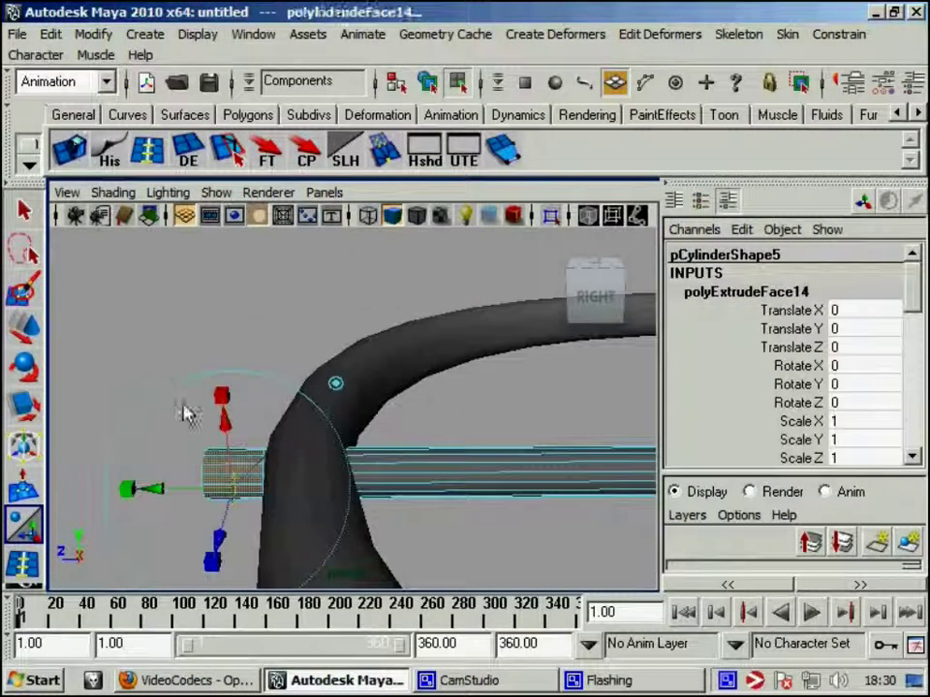
{"action": "left_click_drag", "start_coordinate": [233, 547], "coordinate": [222, 582]}
{"action": "right_click_drag", "start_coordinate": [243, 251], "coordinate": [311, 225]}
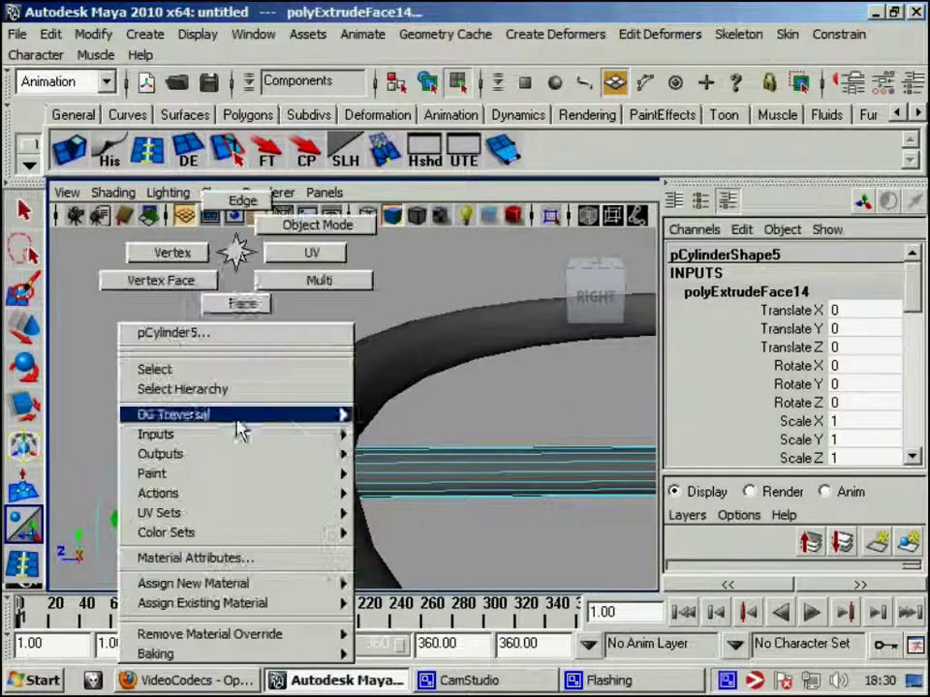
{"action": "mouse_move", "coordinate": [469, 481]}
{"action": "left_mouse_down", "text": "alt"}
{"action": "mouse_move", "coordinate": [321, 481]}
{"action": "mouse_move", "coordinate": [260, 449]}
{"action": "mouse_move", "coordinate": [232, 452]}
{"action": "mouse_move", "coordinate": [455, 477]}
{"action": "left_mouse_up", "text": "alt"}
{"action": "right_click_drag", "start_coordinate": [455, 477], "coordinate": [218, 474], "text": "alt"}
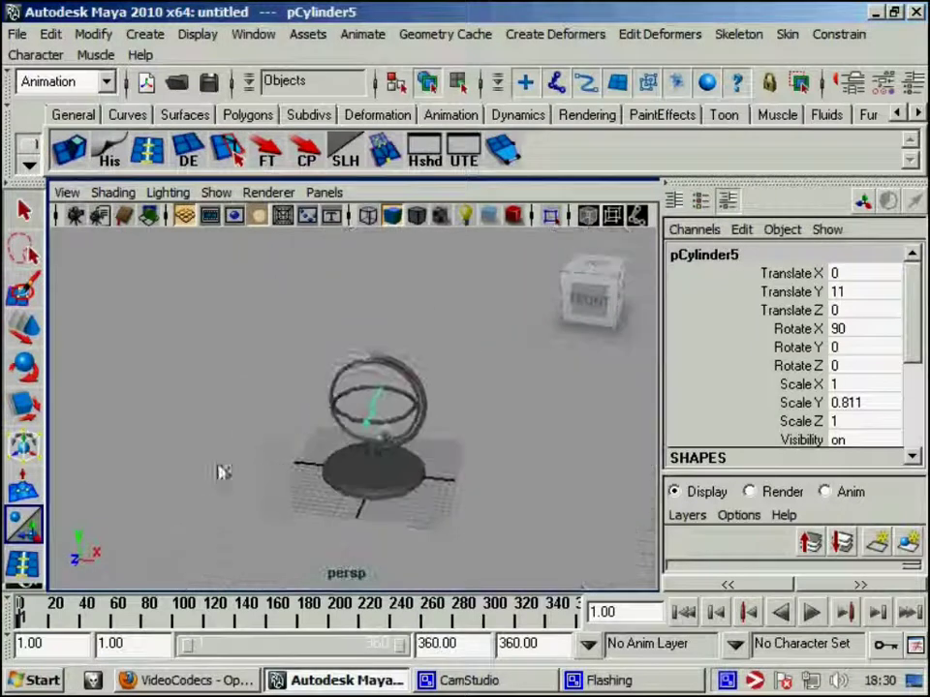
Create a new polygon cylinder beside the stand.
{"action": "left_click", "coordinate": [136, 36]}
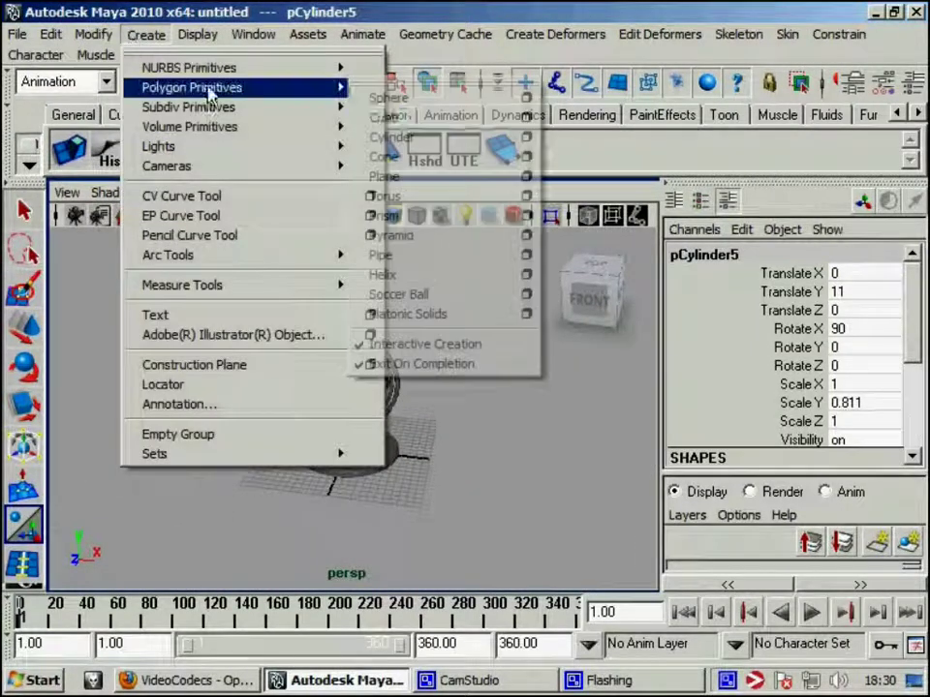
{"action": "left_click", "coordinate": [397, 140]}
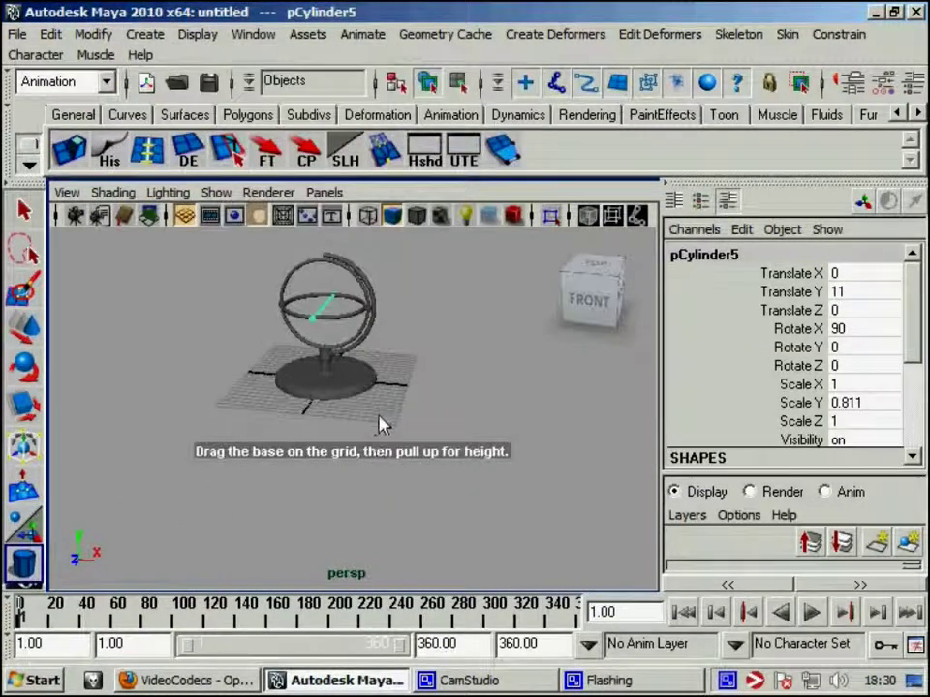
{"action": "mouse_move", "coordinate": [376, 410]}
{"action": "left_mouse_down"}
{"action": "mouse_move", "coordinate": [409, 441]}
{"action": "mouse_move", "coordinate": [395, 439]}
{"action": "mouse_move", "coordinate": [401, 406]}
{"action": "left_mouse_up"}
{"action": "mouse_move", "coordinate": [352, 465]}
{"action": "right_mouse_down", "text": "alt"}
{"action": "mouse_move", "coordinate": [436, 429]}
{"action": "mouse_move", "coordinate": [276, 567]}
{"action": "right_mouse_up", "text": "alt"}
Select the cylinder's edges and flatten it into a disc.
{"action": "left_click", "coordinate": [429, 414]}
{"action": "double_click", "coordinate": [314, 537]}
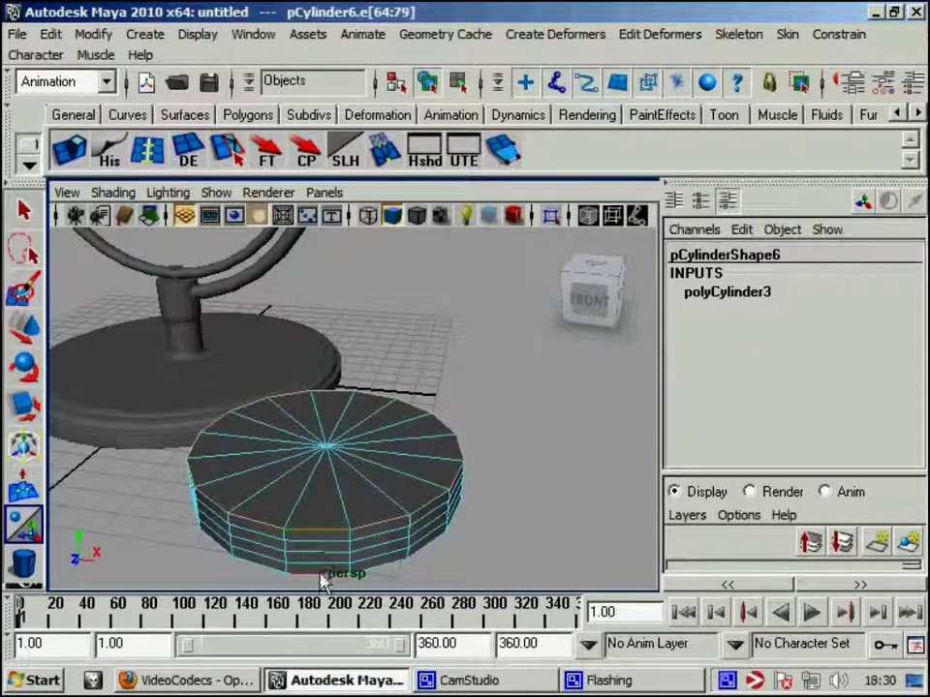
{"action": "double_click", "coordinate": [322, 577], "text": "shift"}
{"action": "key", "text": "w"}
{"action": "left_click_drag", "start_coordinate": [329, 465], "coordinate": [295, 467]}
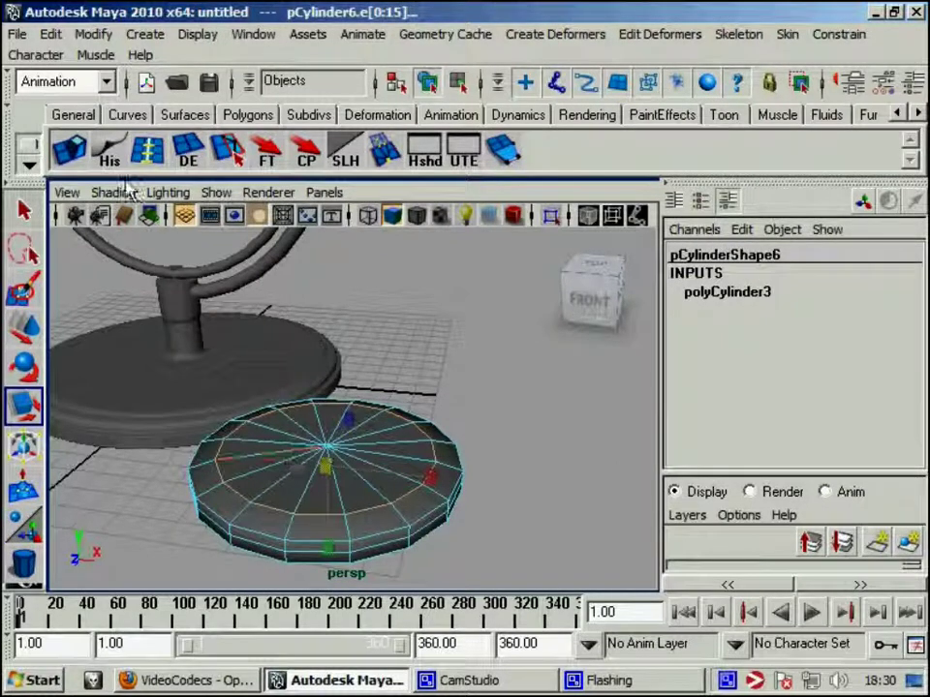
Extrude the disc's top faces and shrink them inward to form a rim.
{"action": "key", "text": "w"}
{"action": "right_click_drag", "start_coordinate": [374, 249], "coordinate": [378, 303]}
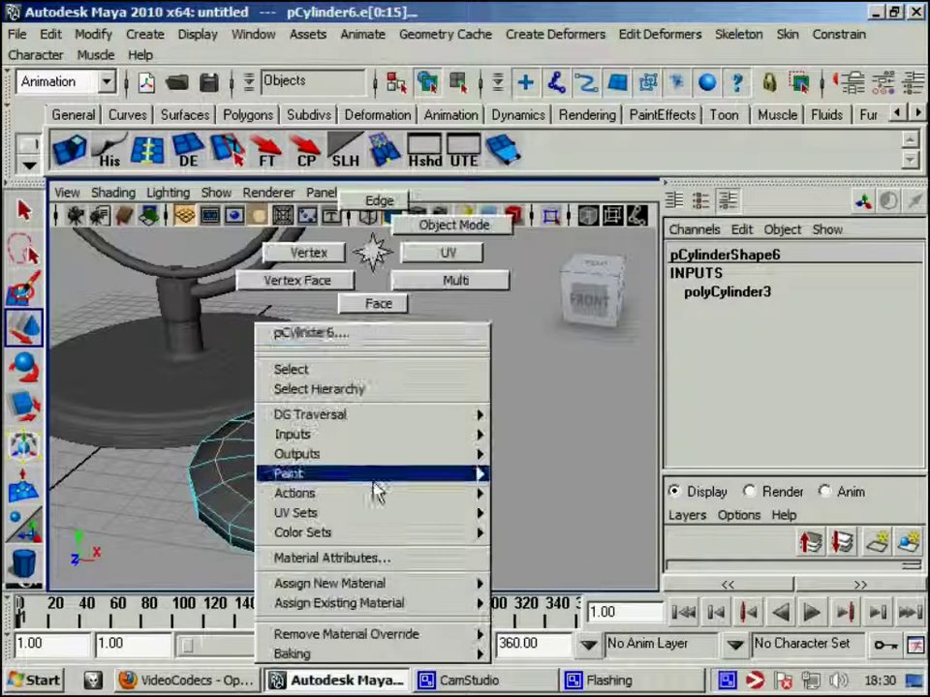
{"action": "mouse_move", "coordinate": [377, 303]}
{"action": "left_mouse_down", "text": "alt"}
{"action": "mouse_move", "coordinate": [349, 538]}
{"action": "mouse_move", "coordinate": [369, 499]}
{"action": "mouse_move", "coordinate": [121, 184]}
{"action": "left_mouse_up", "text": "alt"}
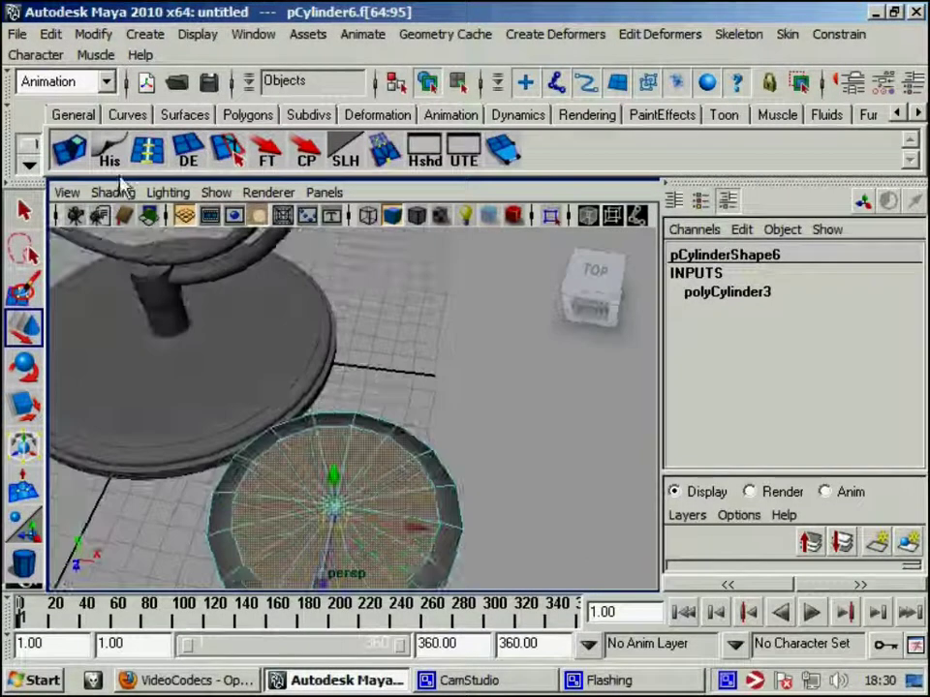
{"action": "left_click", "coordinate": [66, 148]}
{"action": "mouse_move", "coordinate": [320, 407]}
{"action": "left_mouse_down", "text": "alt"}
{"action": "mouse_move", "coordinate": [321, 274]}
{"action": "mouse_move", "coordinate": [323, 419]}
{"action": "mouse_move", "coordinate": [399, 589]}
{"action": "mouse_move", "coordinate": [369, 481]}
{"action": "left_mouse_up", "text": "alt"}
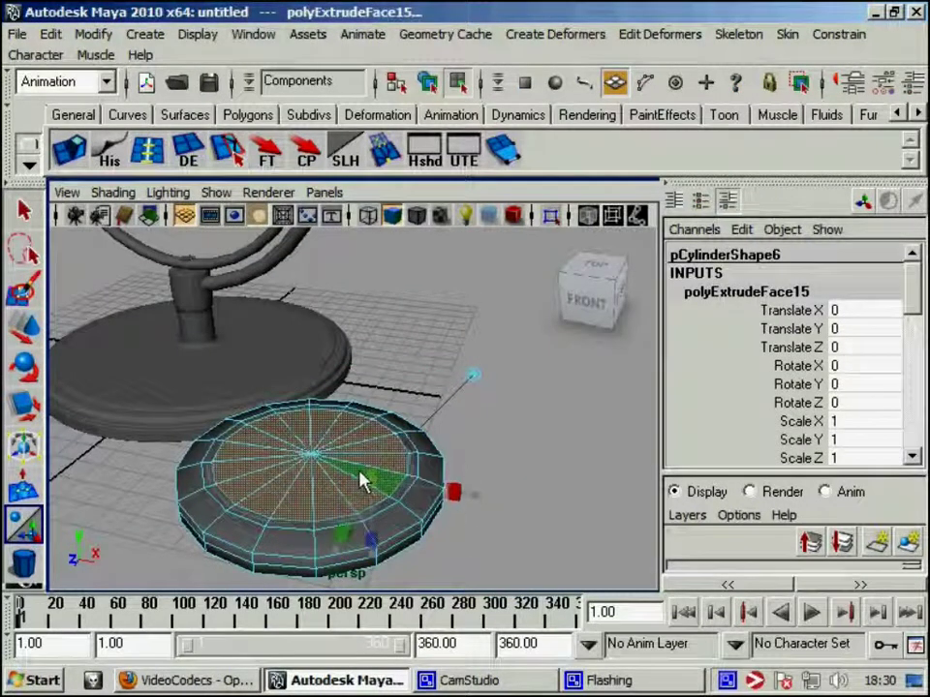
Extrude the inner top faces again and push them down into a recess.
{"action": "right_click_drag", "start_coordinate": [370, 487], "coordinate": [410, 486], "text": "alt"}
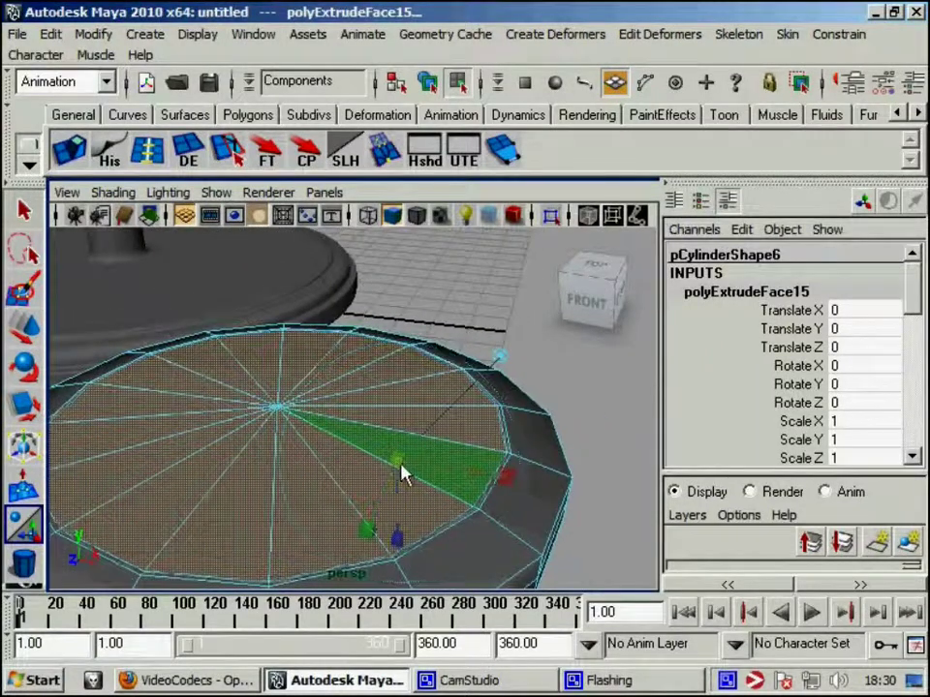
{"action": "left_click", "coordinate": [411, 523]}
{"action": "key", "text": "g"}
{"action": "mouse_move", "coordinate": [412, 523]}
{"action": "left_mouse_down"}
{"action": "mouse_move", "coordinate": [401, 523]}
{"action": "mouse_move", "coordinate": [405, 447]}
{"action": "mouse_move", "coordinate": [353, 446]}
{"action": "mouse_move", "coordinate": [320, 463]}
{"action": "mouse_move", "coordinate": [281, 453]}
{"action": "left_mouse_up"}
Extrude the recessed centre faces twice and raise them into a small boss.
{"action": "left_click", "coordinate": [403, 501]}
{"action": "key", "text": "g"}
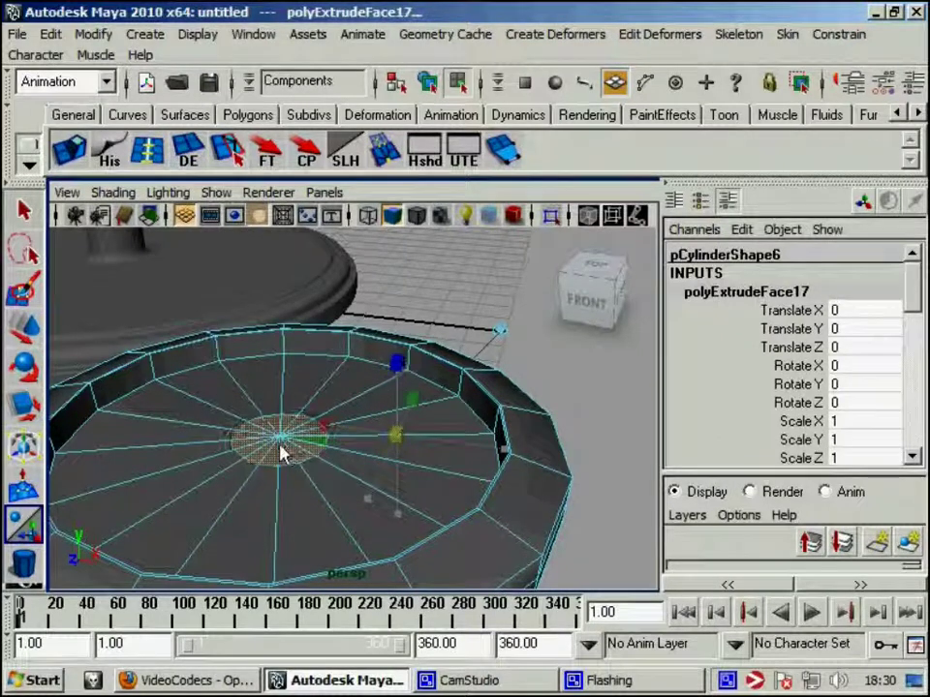
{"action": "key", "text": "g"}
{"action": "left_click_drag", "start_coordinate": [320, 516], "coordinate": [321, 531]}
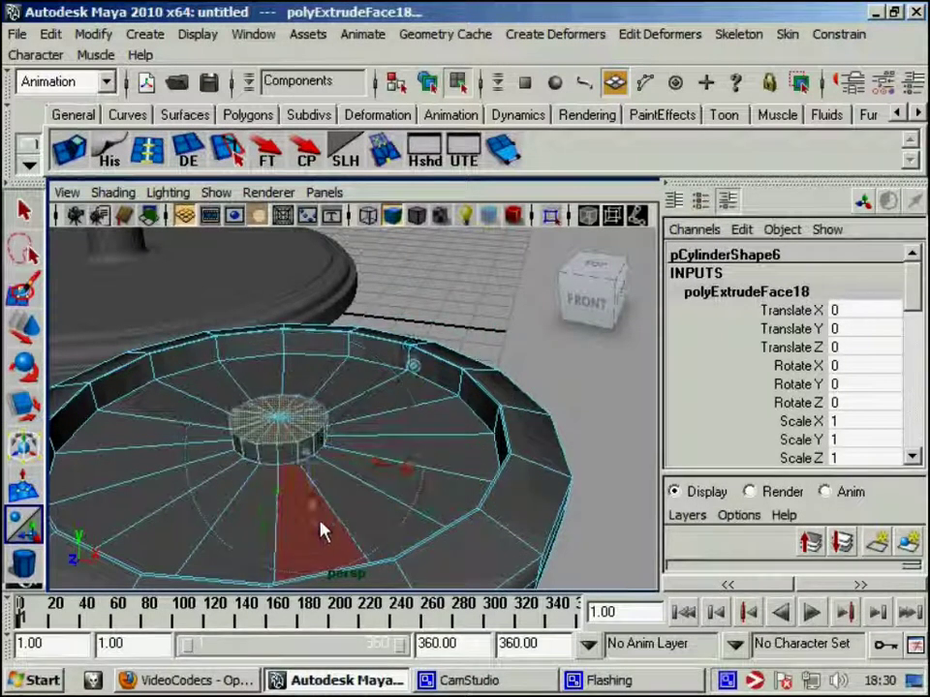
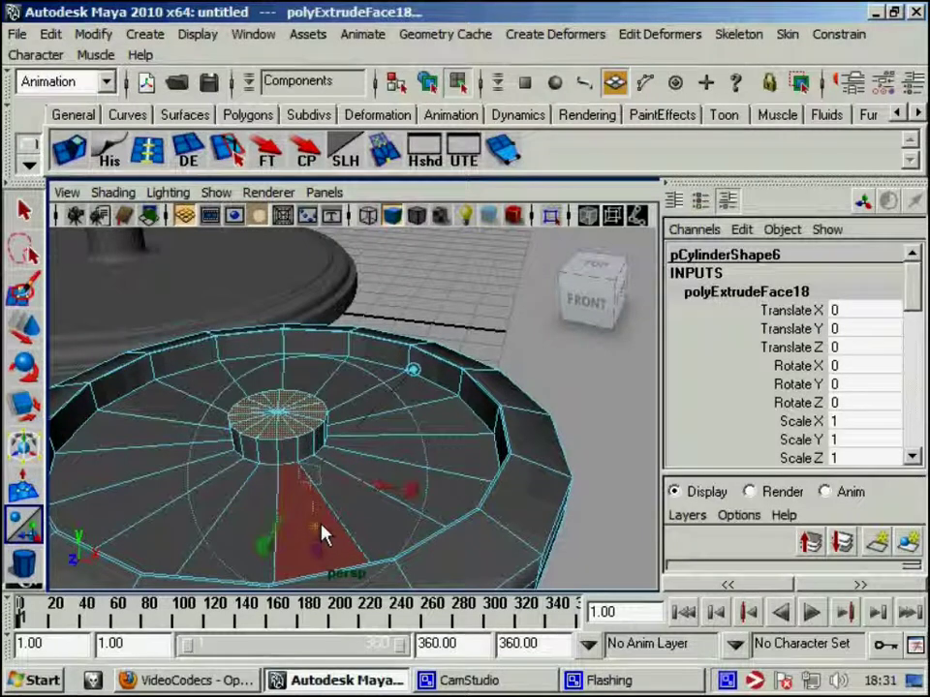
Extrude the red wedge face once more, then select the whole pCylinder6 disc.
{"action": "key", "text": "g"}
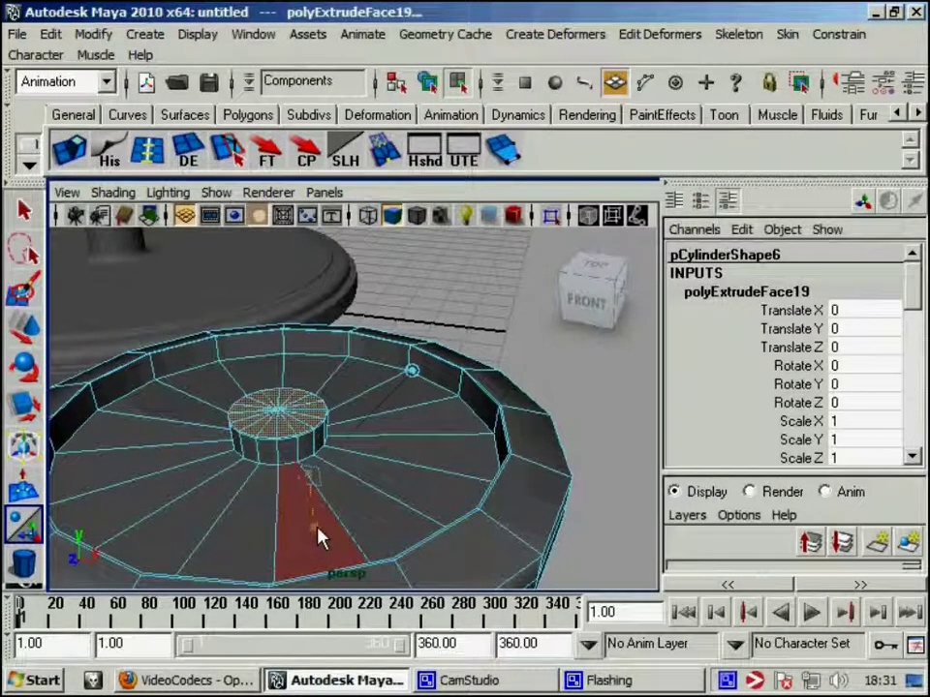
{"action": "mouse_move", "coordinate": [320, 537]}
{"action": "left_mouse_down", "text": "alt"}
{"action": "mouse_move", "coordinate": [500, 496]}
{"action": "mouse_move", "coordinate": [398, 454]}
{"action": "left_mouse_up", "text": "alt"}
{"action": "mouse_move", "coordinate": [387, 252]}
{"action": "right_mouse_down"}
{"action": "mouse_move", "coordinate": [407, 440]}
{"action": "mouse_move", "coordinate": [467, 244]}
{"action": "right_mouse_up"}
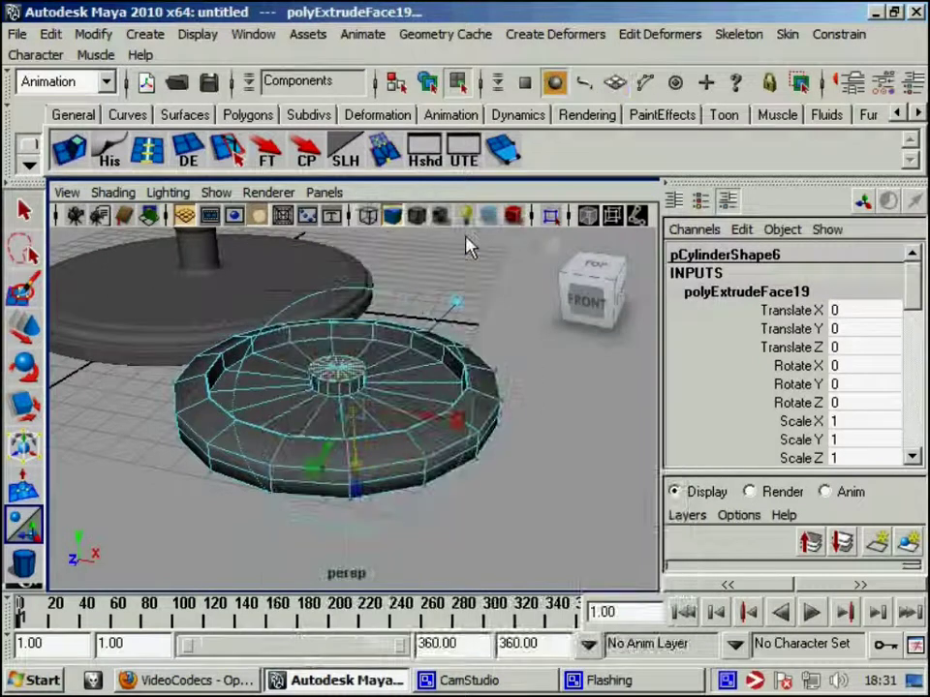
{"action": "left_click", "coordinate": [409, 473]}
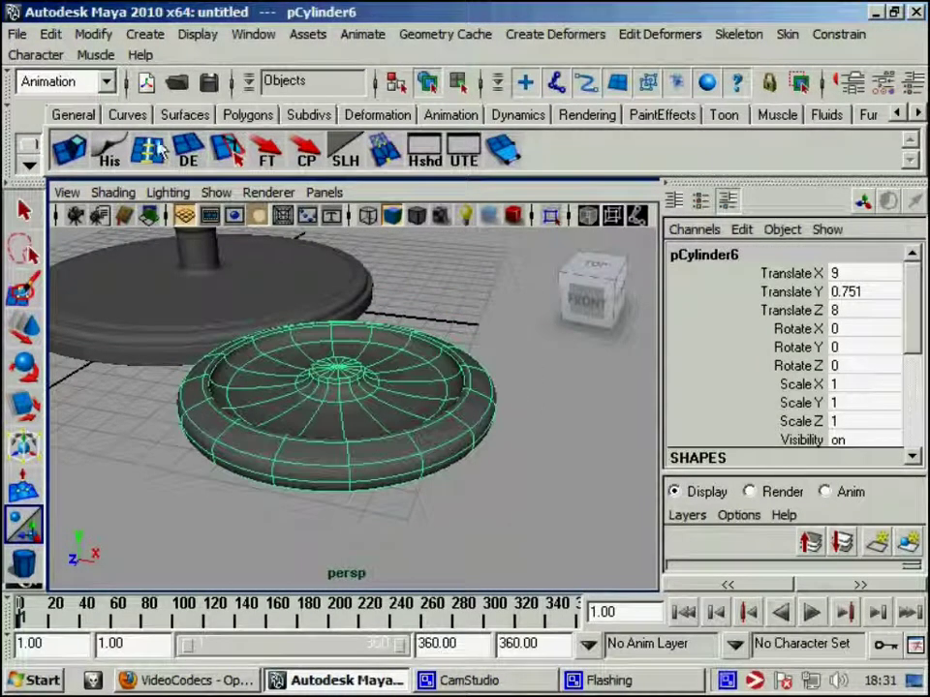
Insert new edge loops around the disc's inner rim and outer rim.
{"action": "mouse_move", "coordinate": [510, 509]}
{"action": "right_mouse_down", "text": "shift"}
{"action": "mouse_move", "coordinate": [259, 363]}
{"action": "mouse_move", "coordinate": [256, 394]}
{"action": "mouse_move", "coordinate": [402, 358]}
{"action": "right_mouse_up", "text": "shift"}
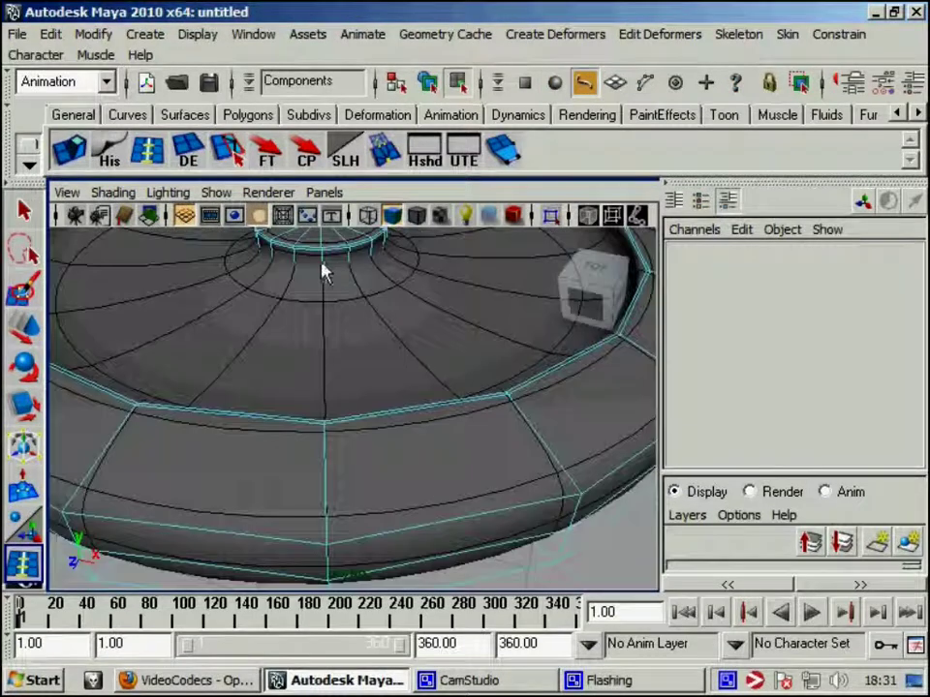
{"action": "left_click_drag", "start_coordinate": [322, 272], "coordinate": [323, 357]}
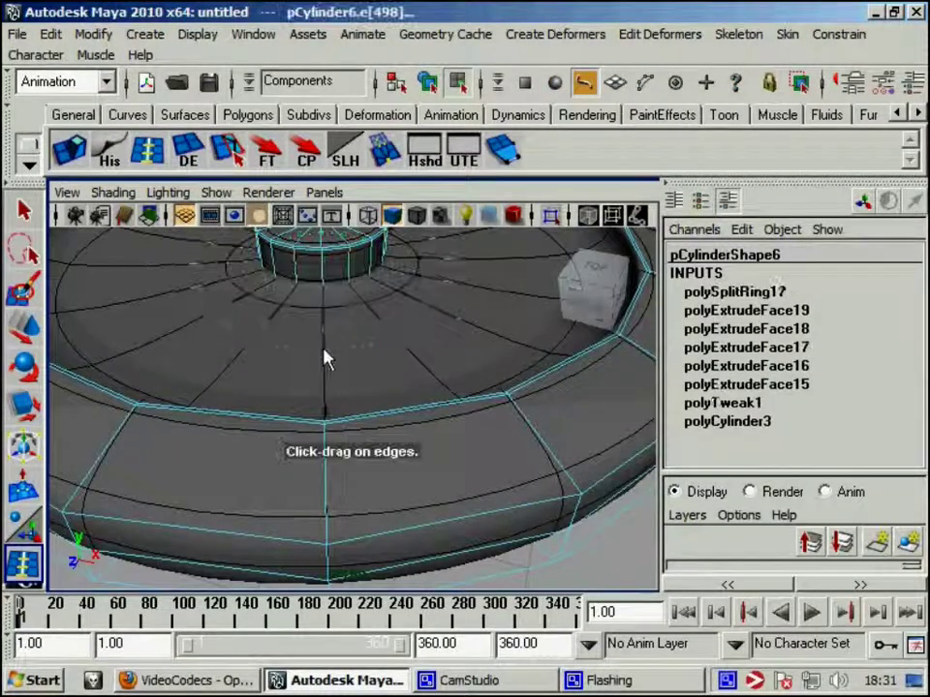
{"action": "left_click", "coordinate": [234, 452]}
{"action": "mouse_move", "coordinate": [234, 453]}
{"action": "left_mouse_down", "text": "alt"}
{"action": "mouse_move", "coordinate": [307, 436]}
{"action": "mouse_move", "coordinate": [305, 449]}
{"action": "mouse_move", "coordinate": [205, 450]}
{"action": "left_mouse_up", "text": "alt"}
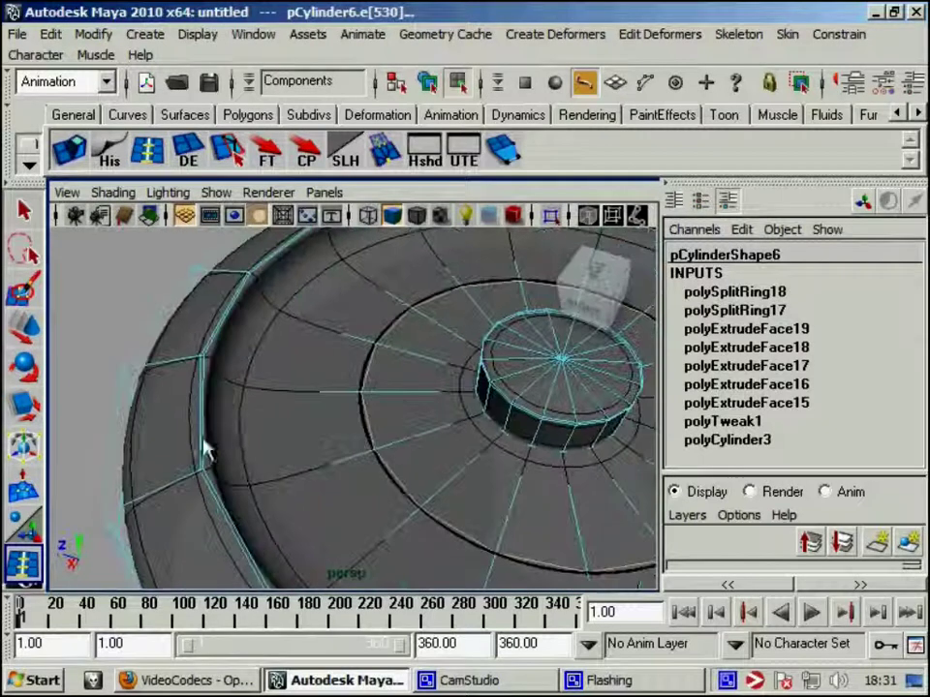
{"action": "left_click", "coordinate": [224, 383]}
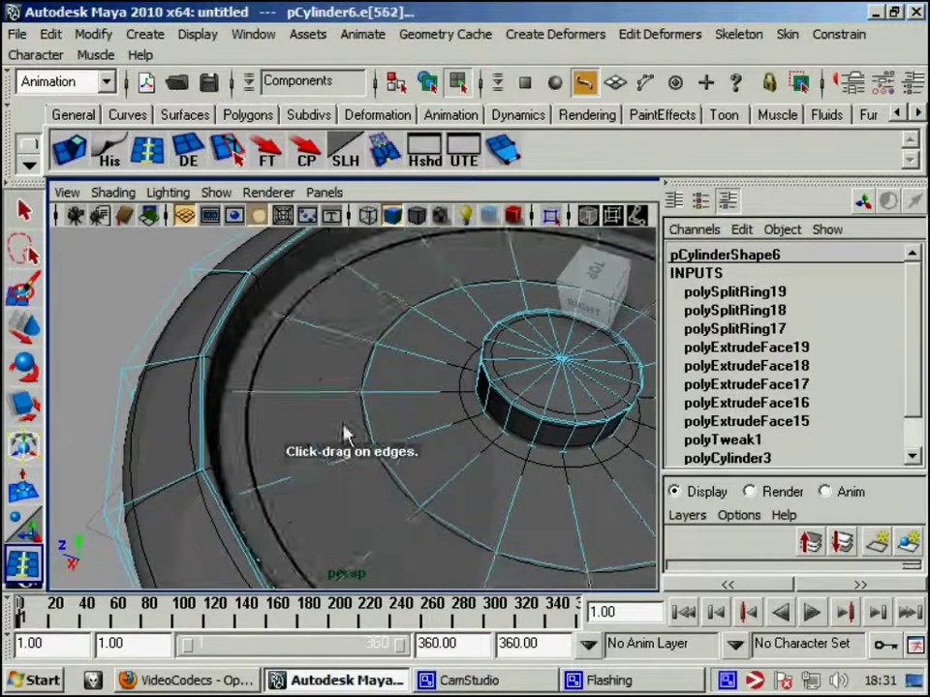
{"action": "scroll", "coordinate": [240, 428], "scroll_direction": "down", "scroll_amount": 3}
{"action": "mouse_move", "coordinate": [291, 430]}
{"action": "left_mouse_down", "text": "alt"}
{"action": "mouse_move", "coordinate": [240, 428]}
{"action": "mouse_move", "coordinate": [311, 352]}
{"action": "mouse_move", "coordinate": [253, 473]}
{"action": "mouse_move", "coordinate": [326, 483]}
{"action": "mouse_move", "coordinate": [368, 428]}
{"action": "left_mouse_up", "text": "alt"}
{"action": "scroll", "coordinate": [368, 428], "scroll_direction": "up", "scroll_amount": 3}
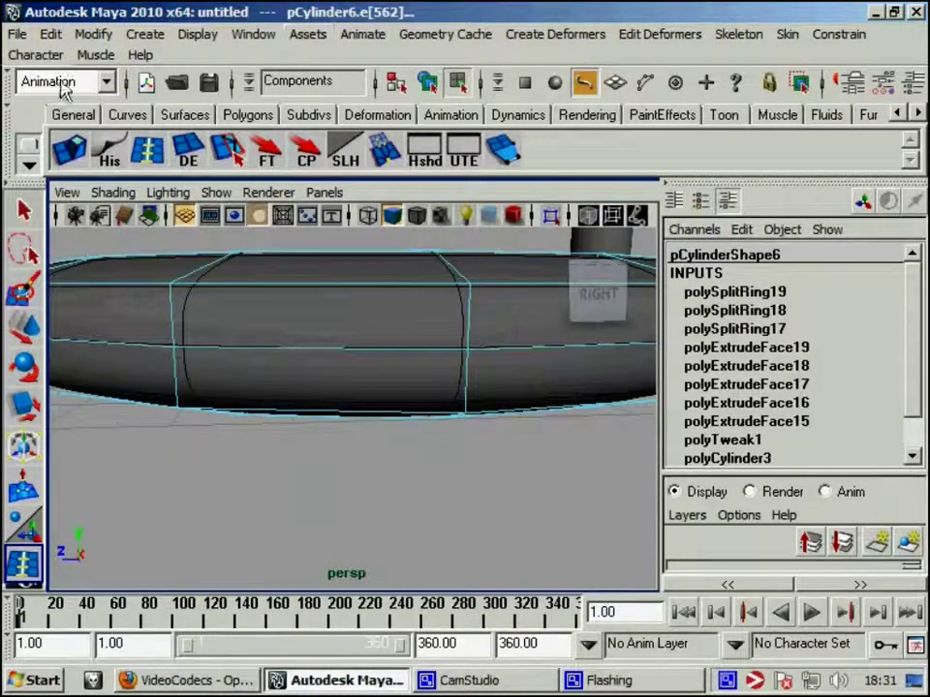
Add offset edge loops along the disc's side wall with the Offset Edge Loop Tool.
{"action": "key", "text": "F3"}
{"action": "left_click", "coordinate": [401, 34]}
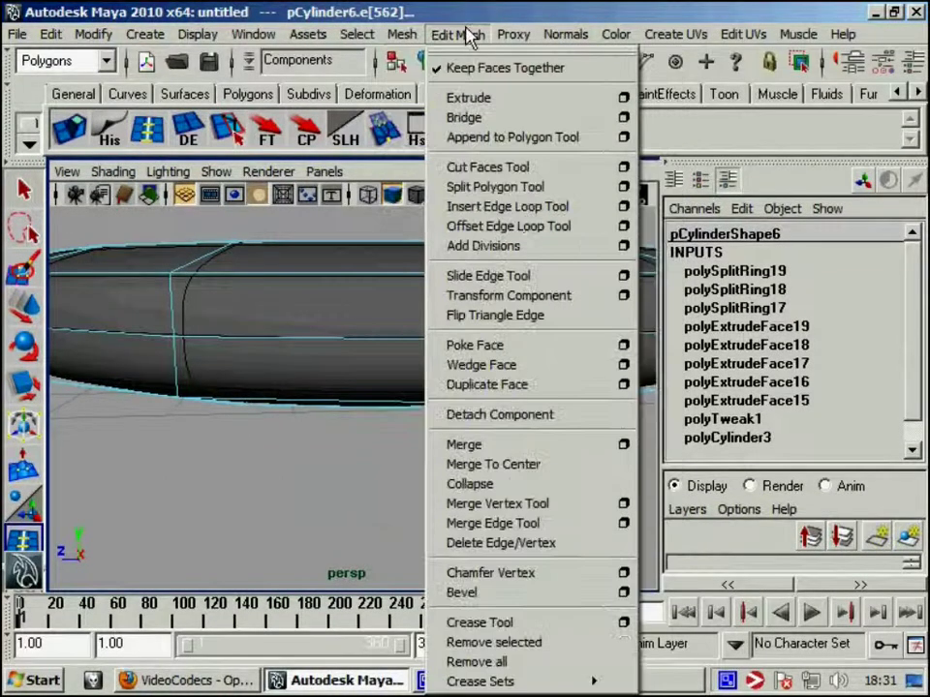
{"action": "left_click", "coordinate": [448, 226]}
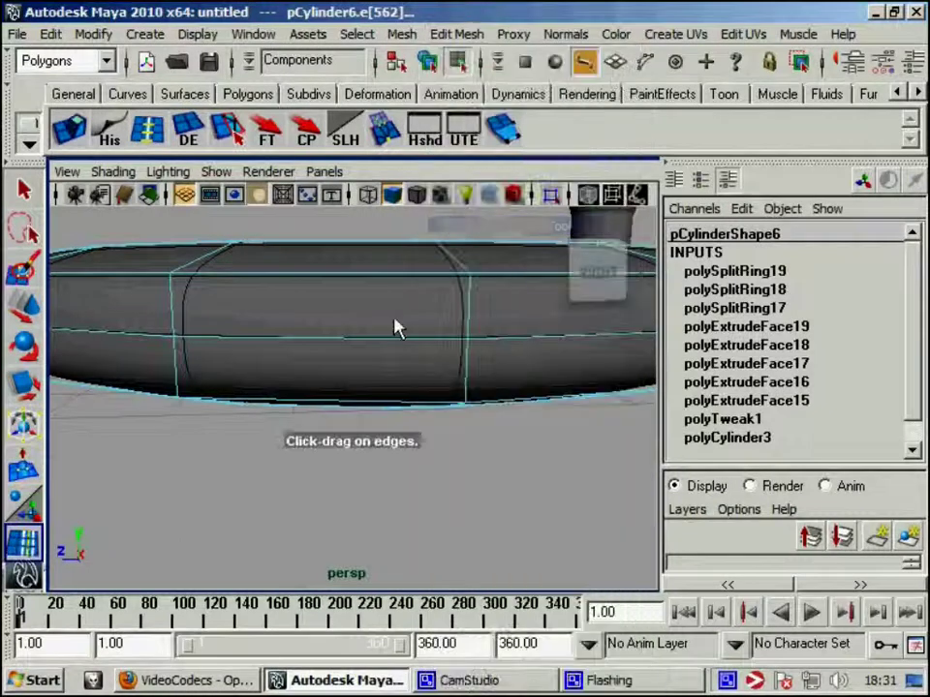
{"action": "left_click_drag", "start_coordinate": [323, 348], "coordinate": [237, 358]}
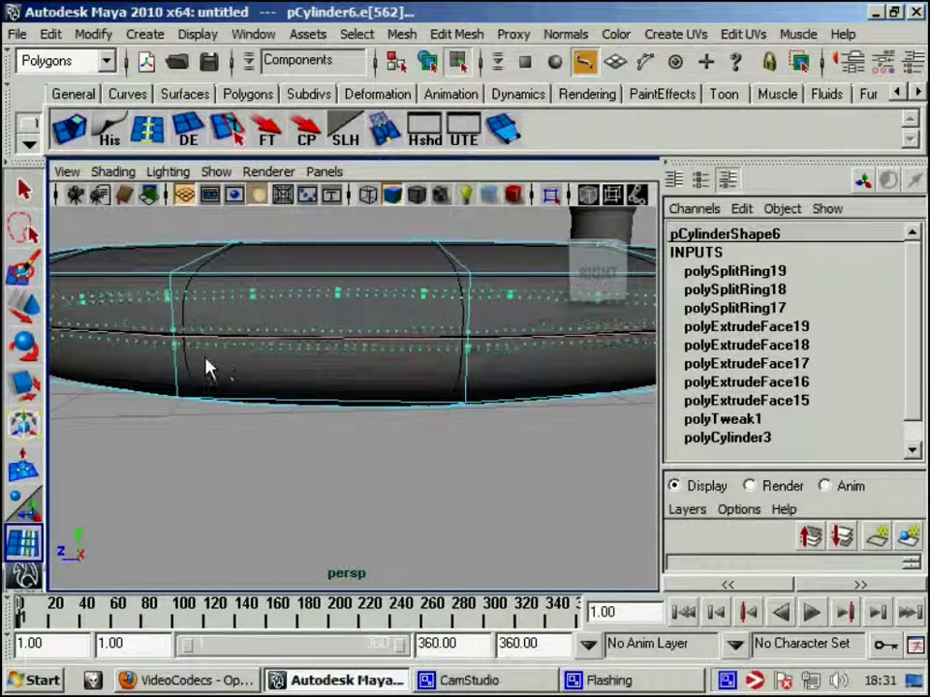
{"action": "key", "text": "r"}
{"action": "mouse_move", "coordinate": [243, 352]}
{"action": "left_mouse_down", "text": "alt"}
{"action": "mouse_move", "coordinate": [349, 416]}
{"action": "mouse_move", "coordinate": [362, 405]}
{"action": "left_mouse_up", "text": "alt"}
{"action": "right_click_drag", "start_coordinate": [291, 442], "coordinate": [232, 274]}
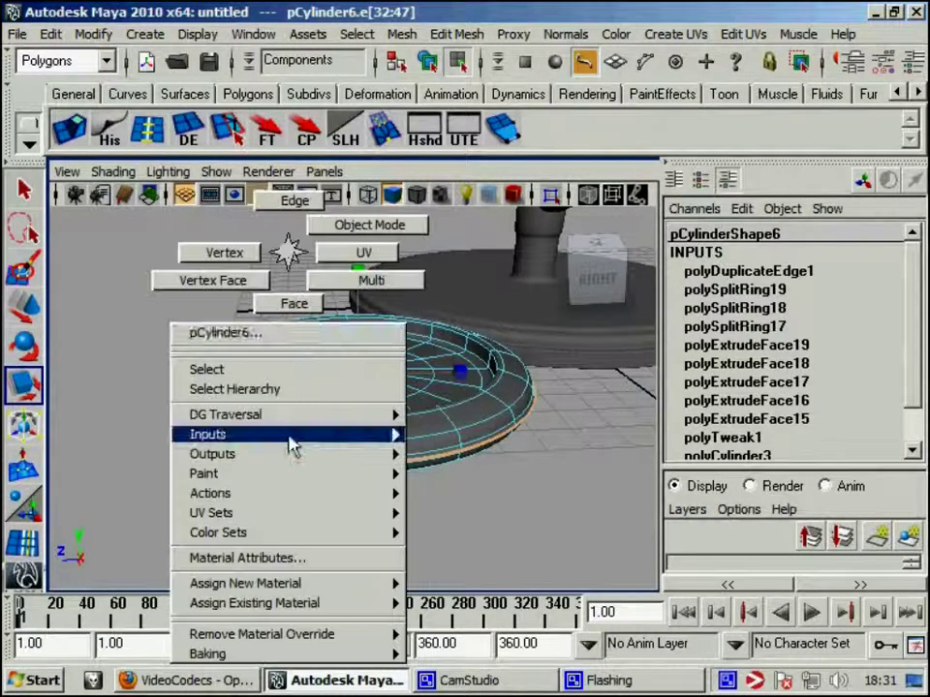
{"action": "mouse_move", "coordinate": [232, 274]}
{"action": "left_mouse_down", "text": "alt"}
{"action": "mouse_move", "coordinate": [149, 388]}
{"action": "mouse_move", "coordinate": [134, 378]}
{"action": "mouse_move", "coordinate": [430, 566]}
{"action": "left_mouse_up", "text": "alt"}
{"action": "key", "text": "space"}
{"action": "key", "text": "f"}
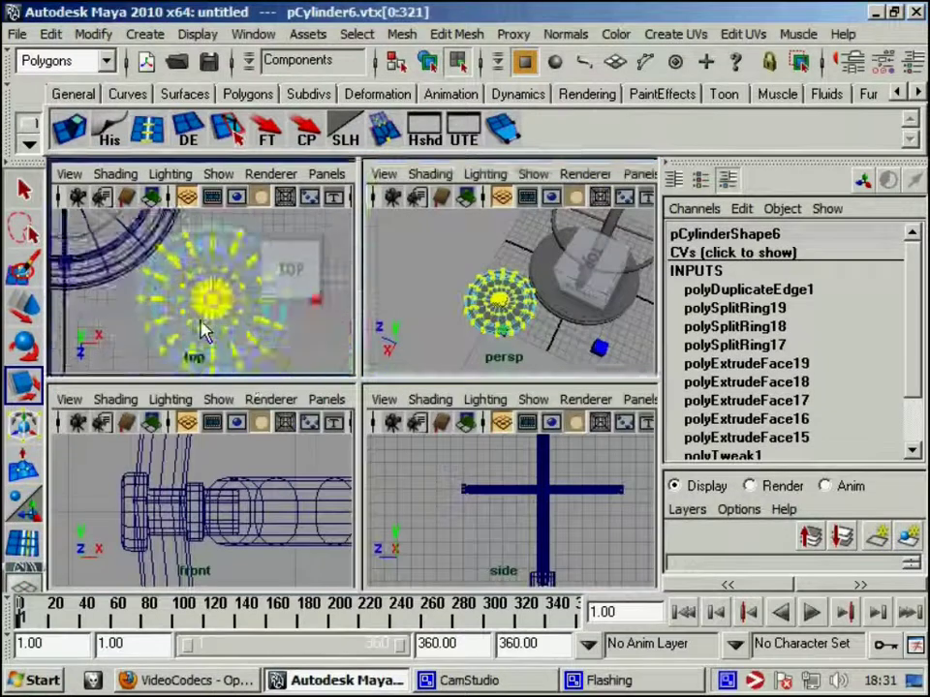
{"action": "key", "text": "space"}
{"action": "left_click_drag", "start_coordinate": [419, 473], "coordinate": [418, 473], "text": "ctrl"}
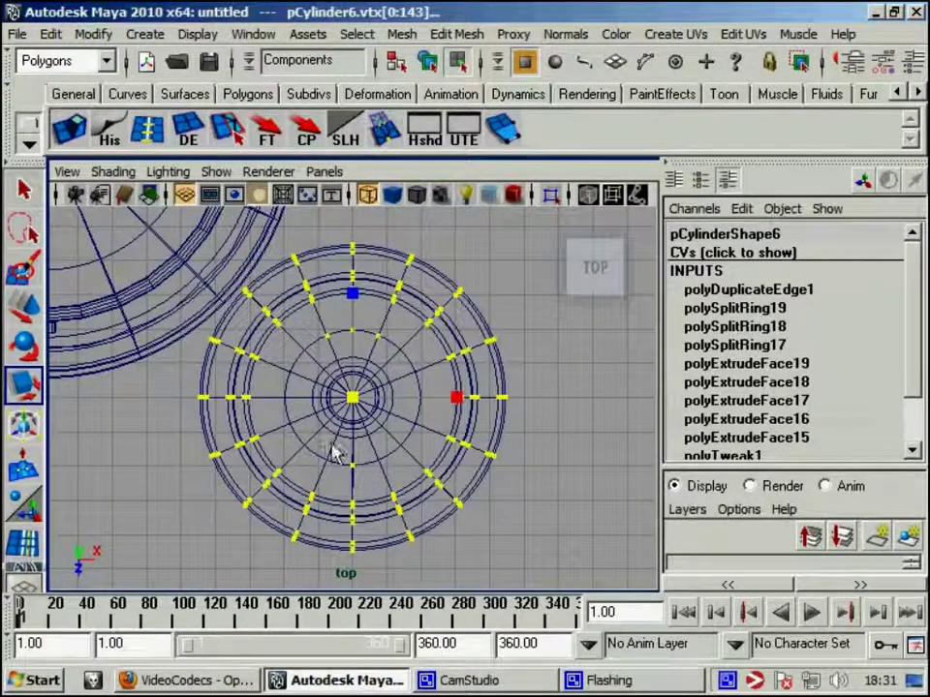
{"action": "right_click_drag", "start_coordinate": [322, 470], "coordinate": [281, 254]}
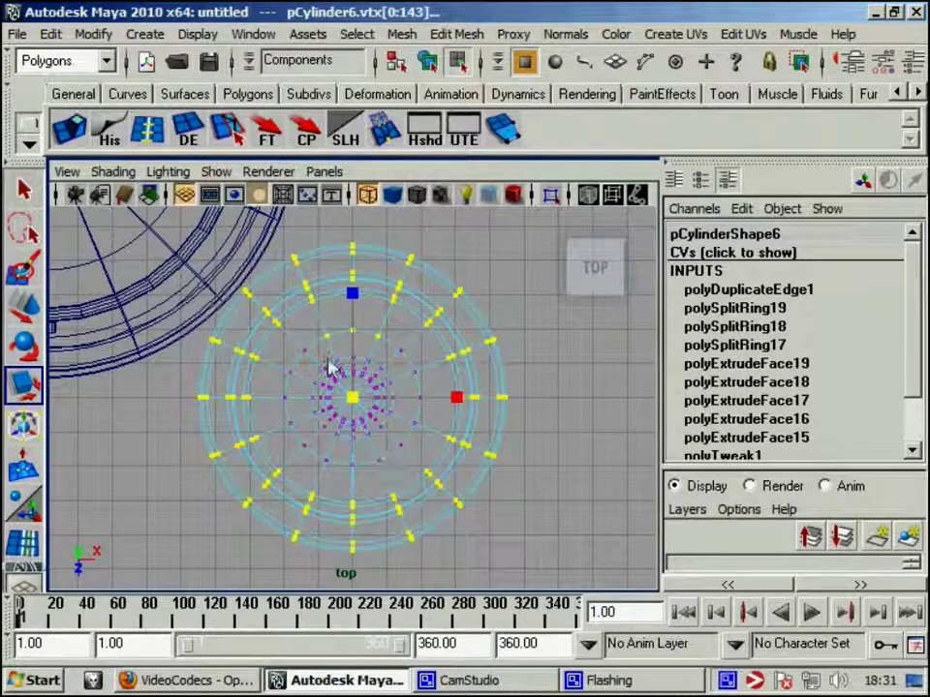
{"action": "key", "text": "space"}
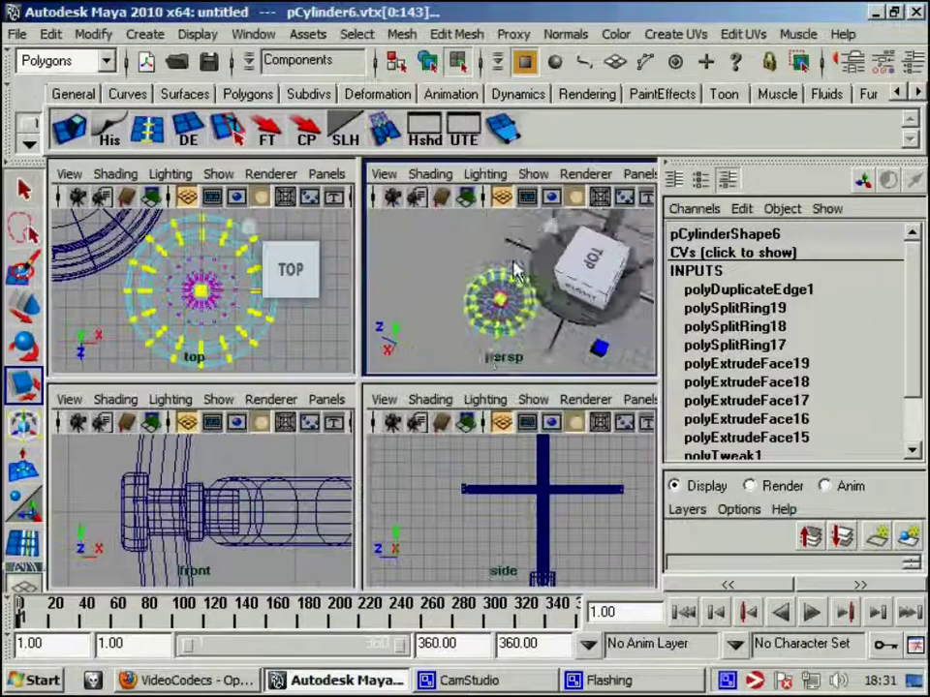
{"action": "mouse_move", "coordinate": [519, 270]}
{"action": "left_mouse_down", "text": "alt"}
{"action": "mouse_move", "coordinate": [482, 332]}
{"action": "mouse_move", "coordinate": [496, 340]}
{"action": "left_mouse_up", "text": "alt"}
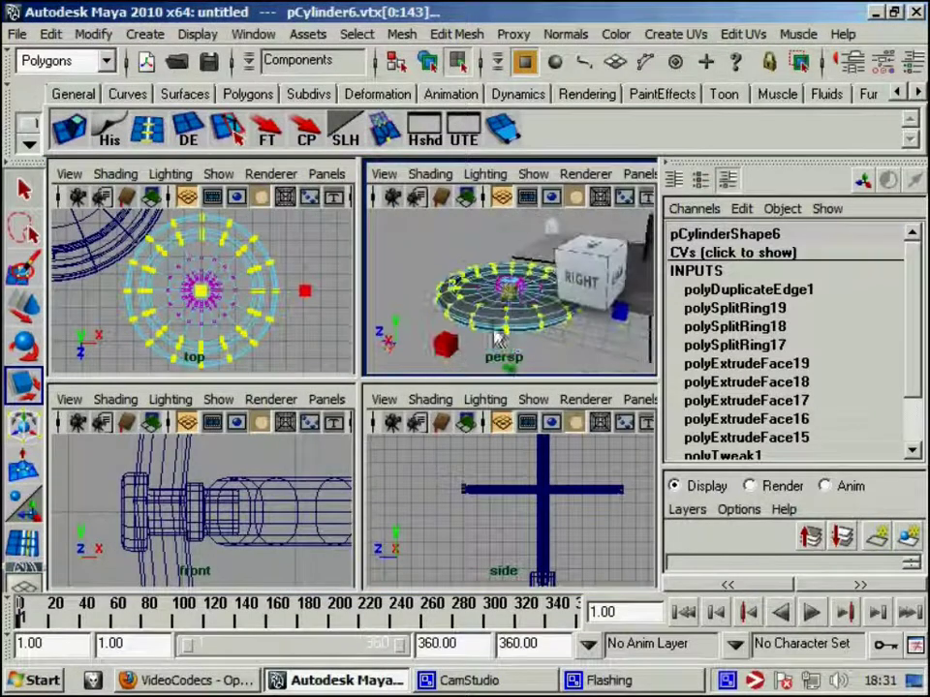
{"action": "key", "text": "q"}
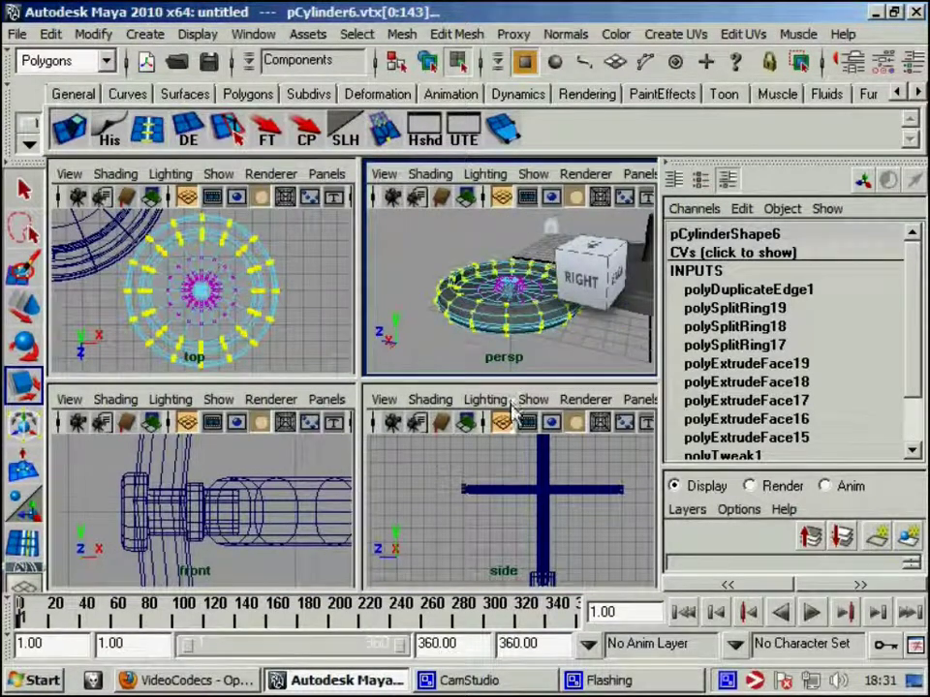
{"action": "right_click_drag", "start_coordinate": [497, 245], "coordinate": [539, 167]}
{"action": "key", "text": "space"}
{"action": "key", "text": "space"}
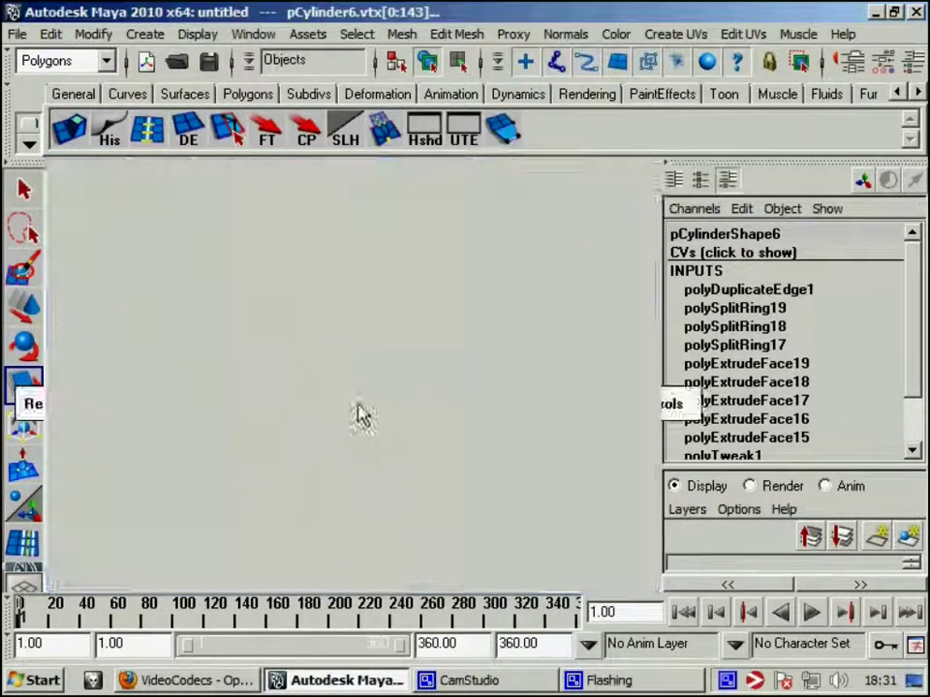
{"action": "key", "text": "space"}
{"action": "mouse_move", "coordinate": [446, 352]}
{"action": "left_mouse_down", "text": "alt"}
{"action": "mouse_move", "coordinate": [394, 383]}
{"action": "mouse_move", "coordinate": [280, 383]}
{"action": "mouse_move", "coordinate": [290, 417]}
{"action": "left_mouse_up", "text": "alt"}
Select the disc and set its Rotate X to 90 so it stands upright.
{"action": "left_click", "coordinate": [394, 383]}
{"action": "key", "text": "e"}
{"action": "left_click", "coordinate": [886, 308]}
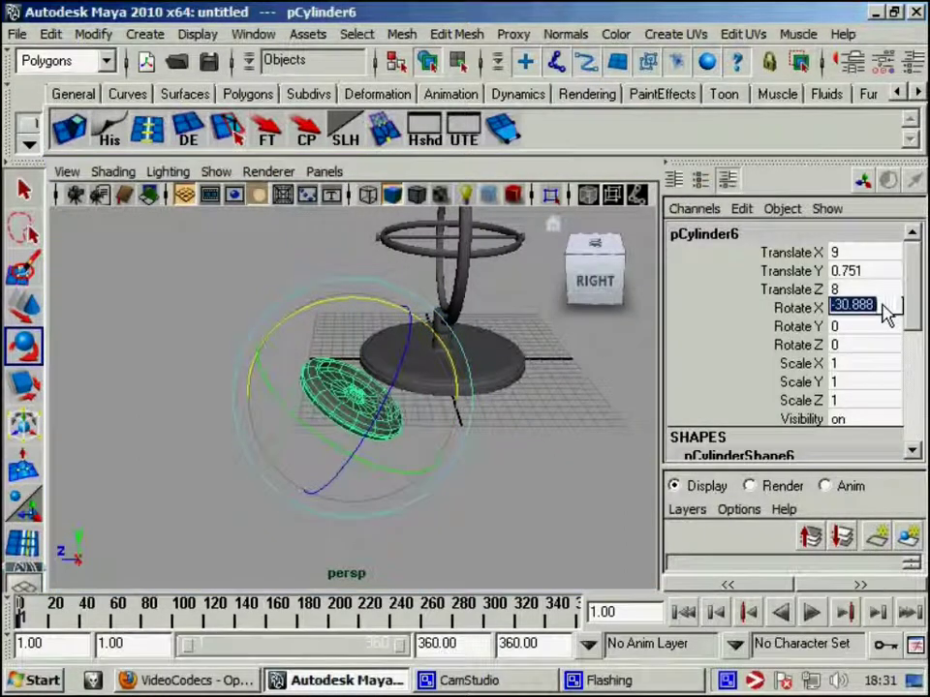
{"action": "type", "text": "90"}
{"action": "key", "text": "Return"}
In the side view, raise the disc to height 11 and centre it along Z.
{"action": "key", "text": "space"}
{"action": "key", "text": "space"}
{"action": "key", "text": "w"}
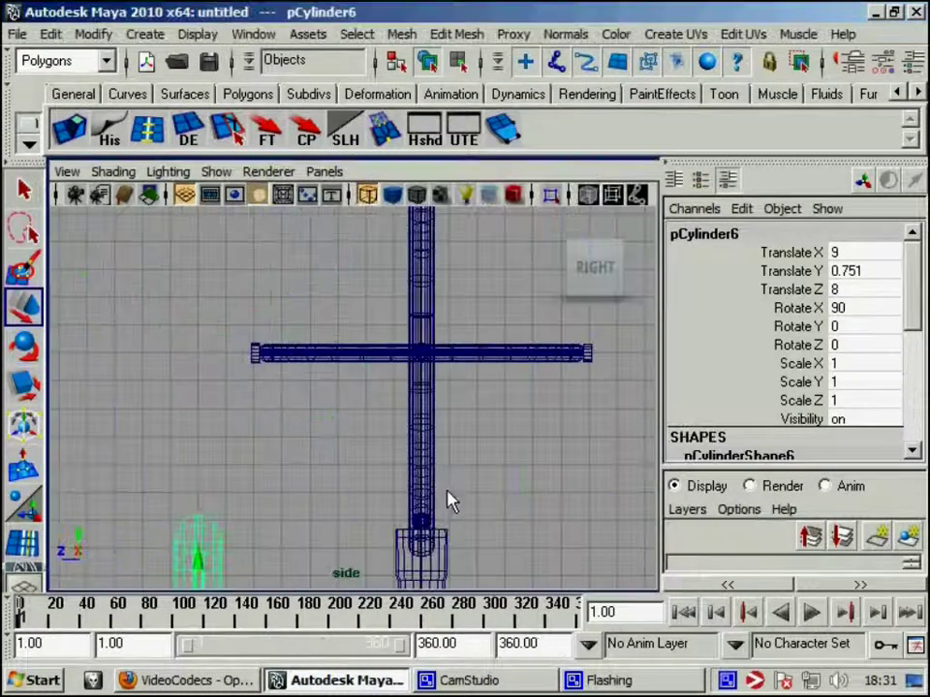
{"action": "right_click_drag", "start_coordinate": [447, 501], "coordinate": [238, 540], "text": "alt"}
{"action": "middle_click_drag", "start_coordinate": [242, 539], "coordinate": [423, 376]}
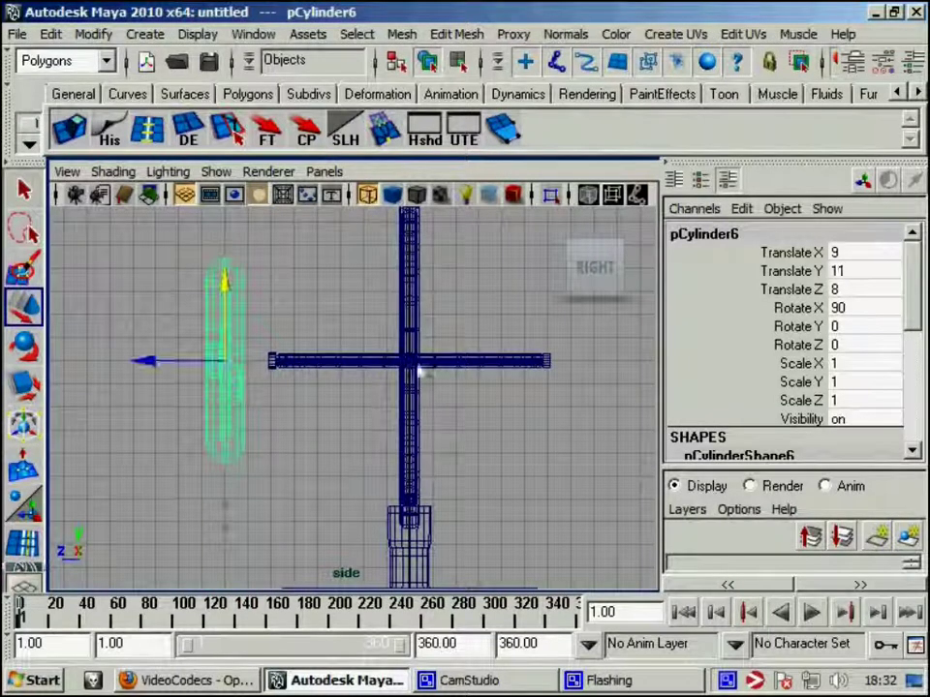
{"action": "left_click_drag", "start_coordinate": [178, 371], "coordinate": [401, 373]}
{"action": "key", "text": "space"}
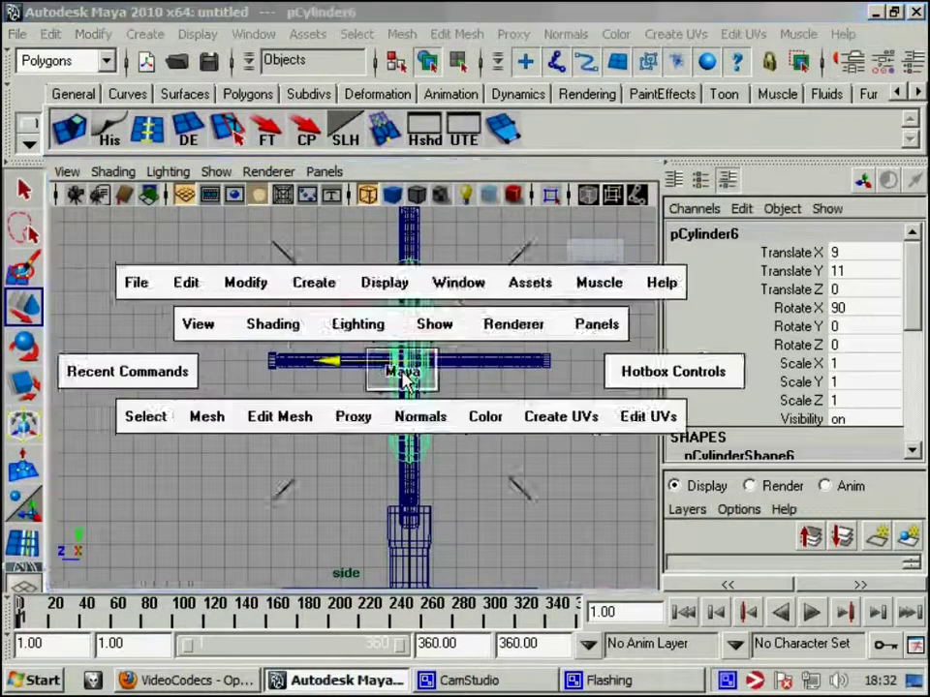
{"action": "key", "text": "space"}
Shift the disc along X into the centre of the gyroscope's rings.
{"action": "left_click_drag", "start_coordinate": [474, 287], "coordinate": [398, 374], "text": "alt"}
{"action": "right_click_drag", "start_coordinate": [398, 374], "coordinate": [610, 382], "text": "alt"}
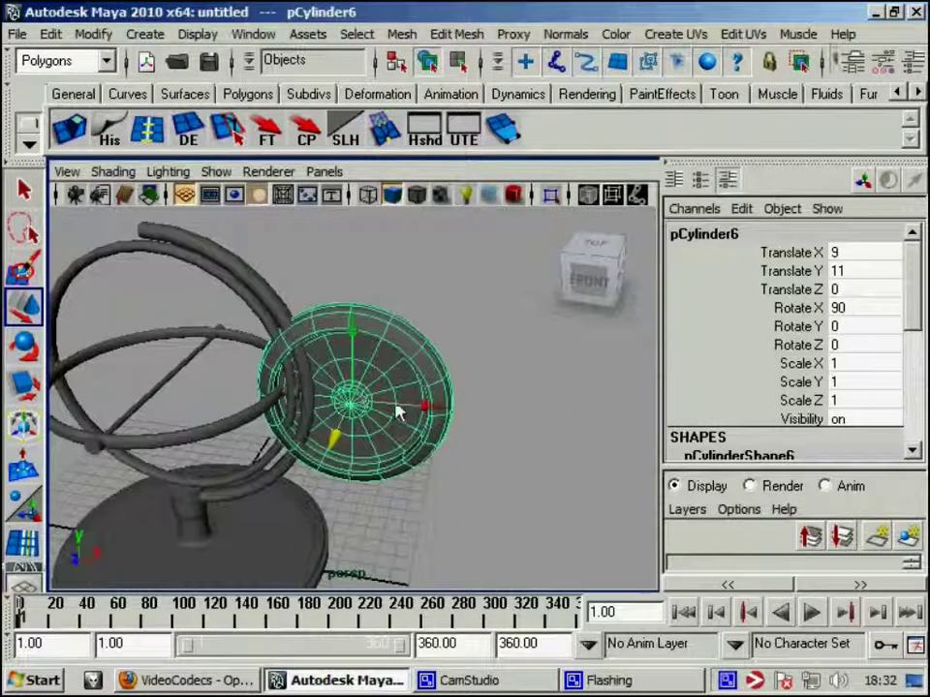
{"action": "left_click_drag", "start_coordinate": [396, 409], "coordinate": [175, 407]}
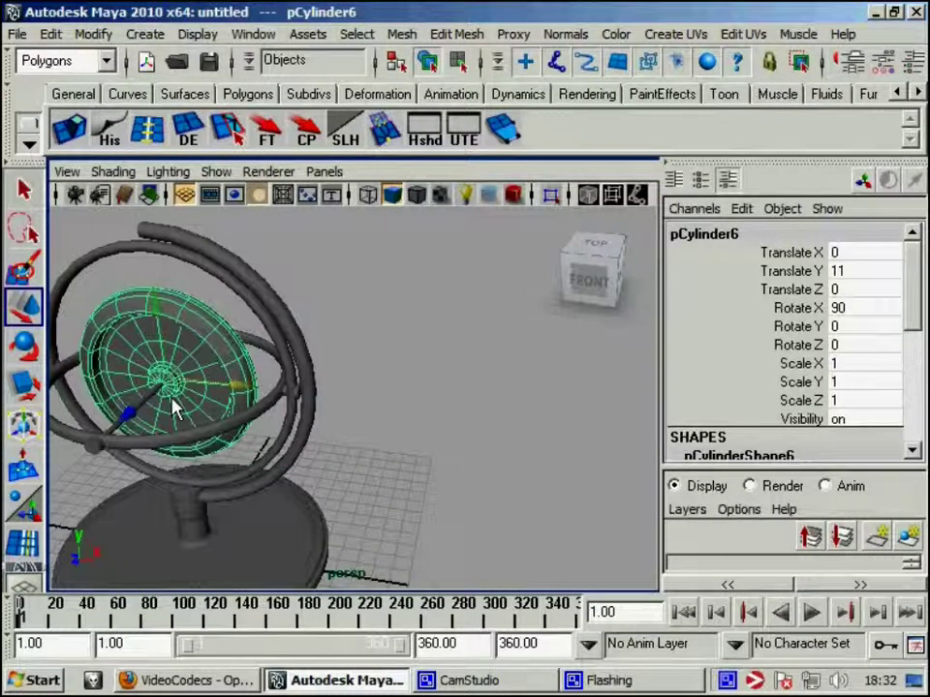
{"action": "key", "text": "f"}
{"action": "mouse_move", "coordinate": [286, 433]}
{"action": "left_mouse_down", "text": "alt"}
{"action": "mouse_move", "coordinate": [120, 378]}
{"action": "mouse_move", "coordinate": [280, 415]}
{"action": "left_mouse_up", "text": "alt"}
{"action": "right_click_drag", "start_coordinate": [280, 416], "coordinate": [509, 492], "text": "alt"}
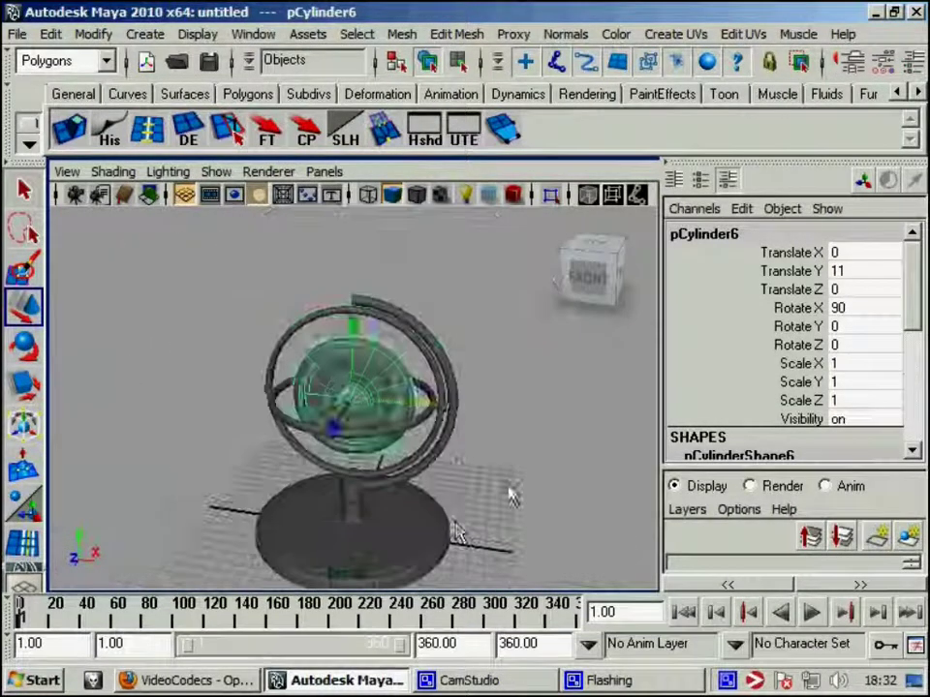
{"action": "left_click", "coordinate": [508, 492]}
{"action": "mouse_move", "coordinate": [426, 481]}
{"action": "left_mouse_down", "text": "alt"}
{"action": "mouse_move", "coordinate": [191, 512]}
{"action": "mouse_move", "coordinate": [262, 503]}
{"action": "mouse_move", "coordinate": [272, 534]}
{"action": "left_mouse_up", "text": "alt"}
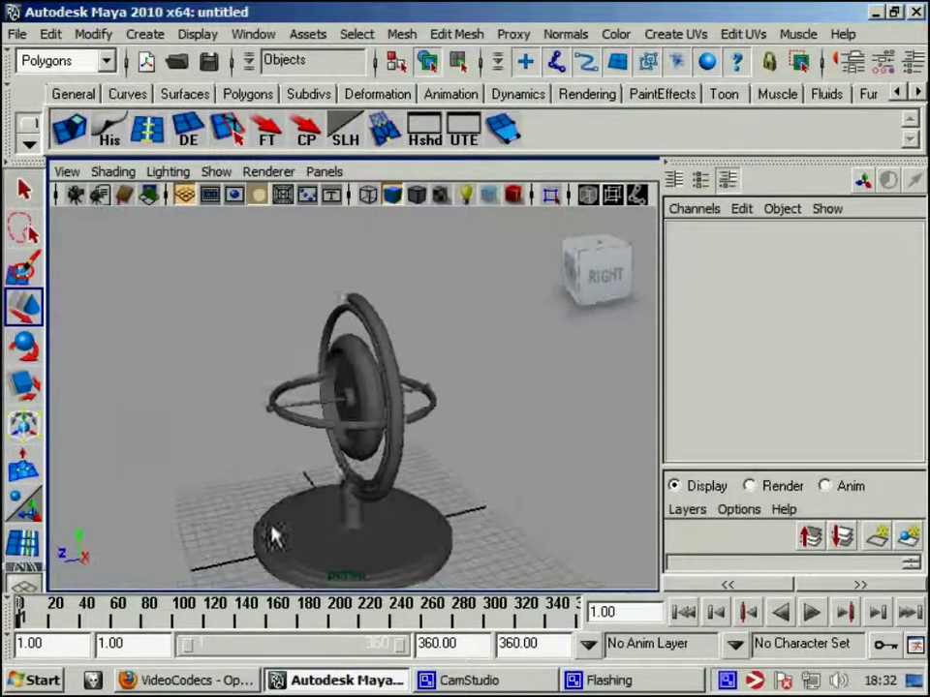
{"action": "left_click", "coordinate": [338, 400]}
Stretch the disc to 1.203 along Y and reselect it.
{"action": "key", "text": "r"}
{"action": "left_click_drag", "start_coordinate": [252, 421], "coordinate": [230, 427]}
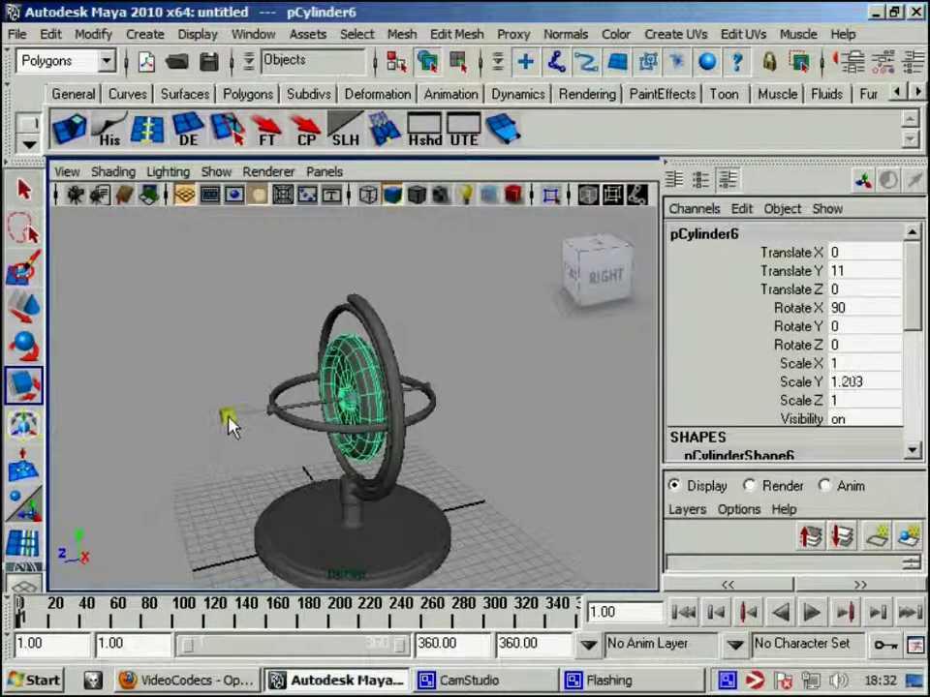
{"action": "left_click", "coordinate": [492, 467]}
{"action": "mouse_move", "coordinate": [492, 466]}
{"action": "left_mouse_down", "text": "alt"}
{"action": "mouse_move", "coordinate": [419, 475]}
{"action": "mouse_move", "coordinate": [374, 427]}
{"action": "left_mouse_up", "text": "alt"}
{"action": "mouse_move", "coordinate": [373, 427]}
{"action": "right_mouse_down", "text": "alt"}
{"action": "mouse_move", "coordinate": [469, 332]}
{"action": "mouse_move", "coordinate": [461, 201]}
{"action": "right_mouse_up", "text": "alt"}
{"action": "left_click", "coordinate": [468, 330]}
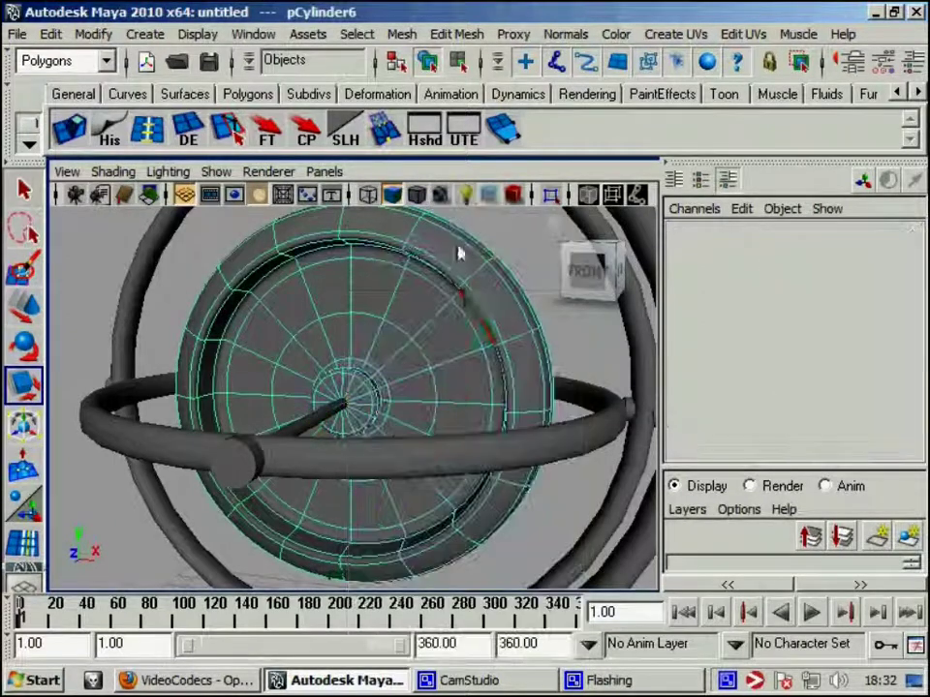
Show the wheel as a low-poly mesh and select the full edge loop around its cap.
{"action": "key", "text": "1"}
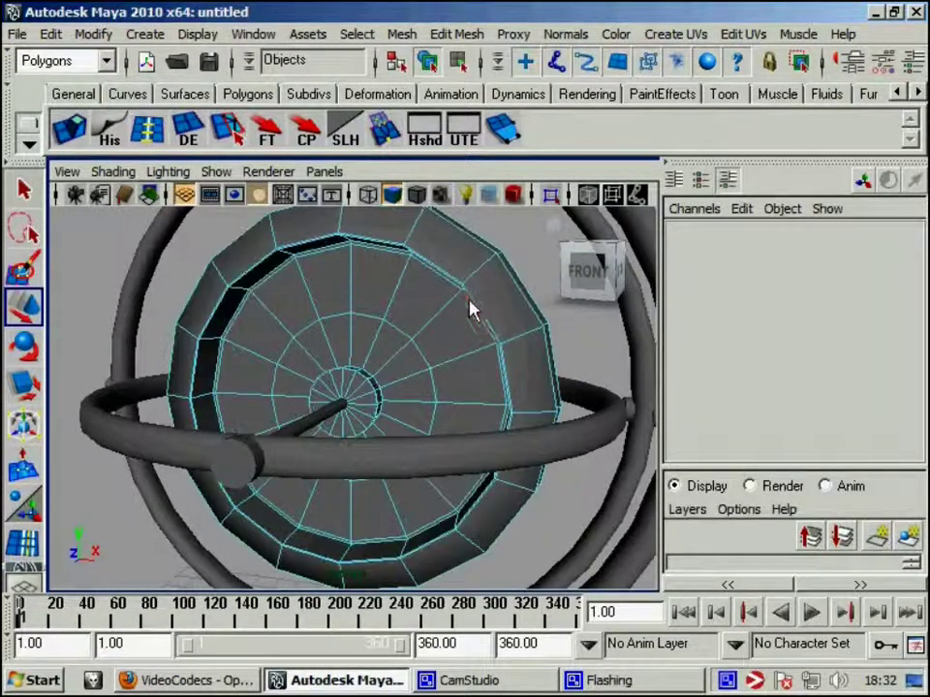
{"action": "mouse_move", "coordinate": [494, 324]}
{"action": "left_mouse_down", "text": "alt"}
{"action": "mouse_move", "coordinate": [525, 290]}
{"action": "mouse_move", "coordinate": [529, 249]}
{"action": "mouse_move", "coordinate": [483, 440]}
{"action": "mouse_move", "coordinate": [431, 441]}
{"action": "left_mouse_up", "text": "alt"}
{"action": "mouse_move", "coordinate": [431, 440]}
{"action": "right_mouse_down", "text": "alt"}
{"action": "mouse_move", "coordinate": [425, 461]}
{"action": "mouse_move", "coordinate": [514, 523]}
{"action": "right_mouse_up", "text": "alt"}
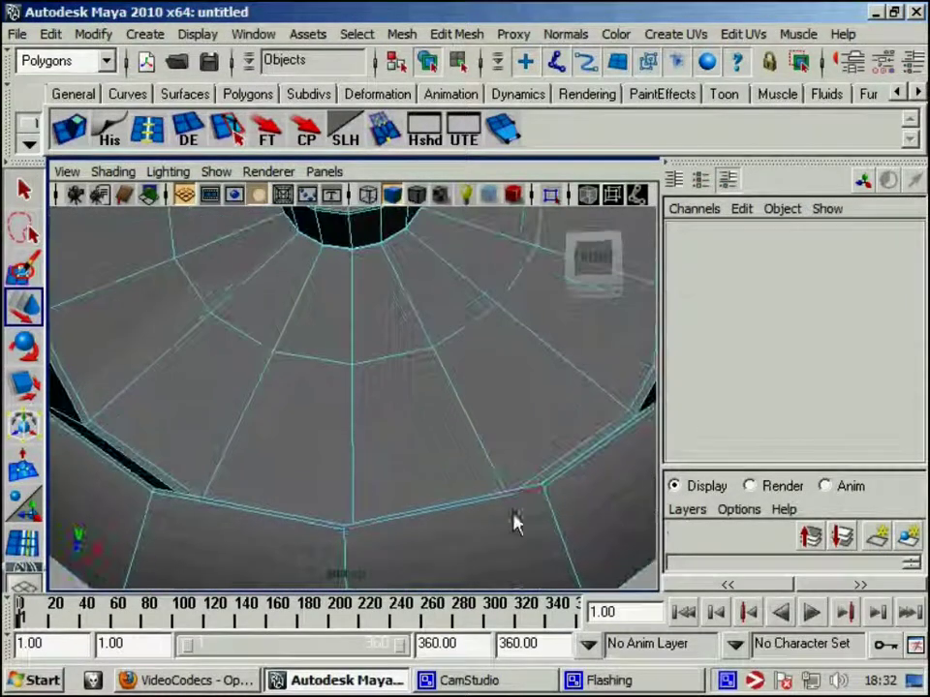
{"action": "left_click", "coordinate": [481, 505]}
{"action": "double_click", "coordinate": [450, 521]}
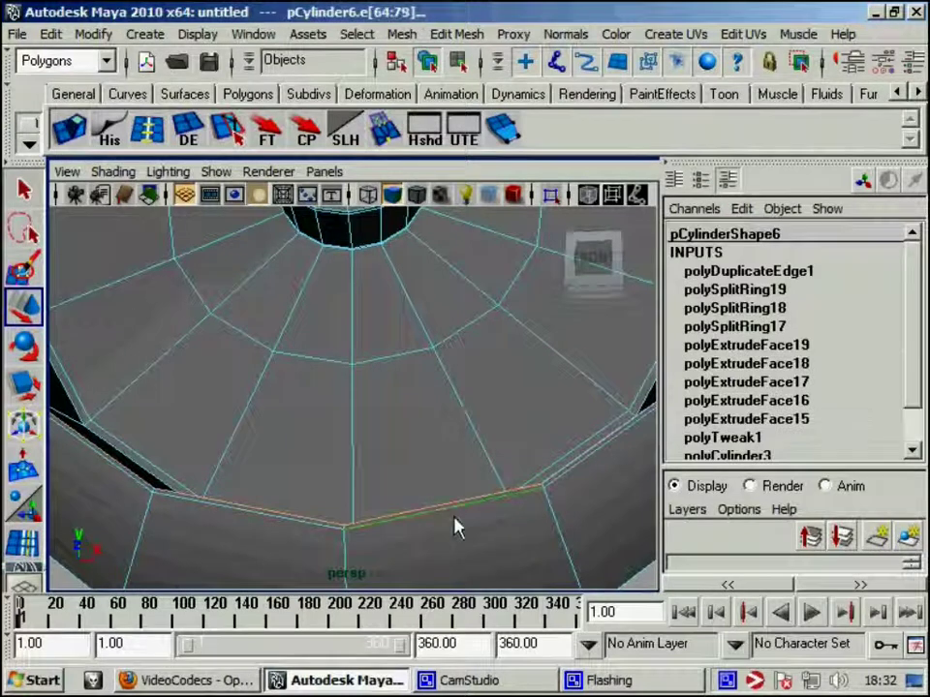
Scale the cap edge loop inward, then return to object mode and clear the selection.
{"action": "left_click_drag", "start_coordinate": [454, 525], "coordinate": [140, 567], "text": "alt"}
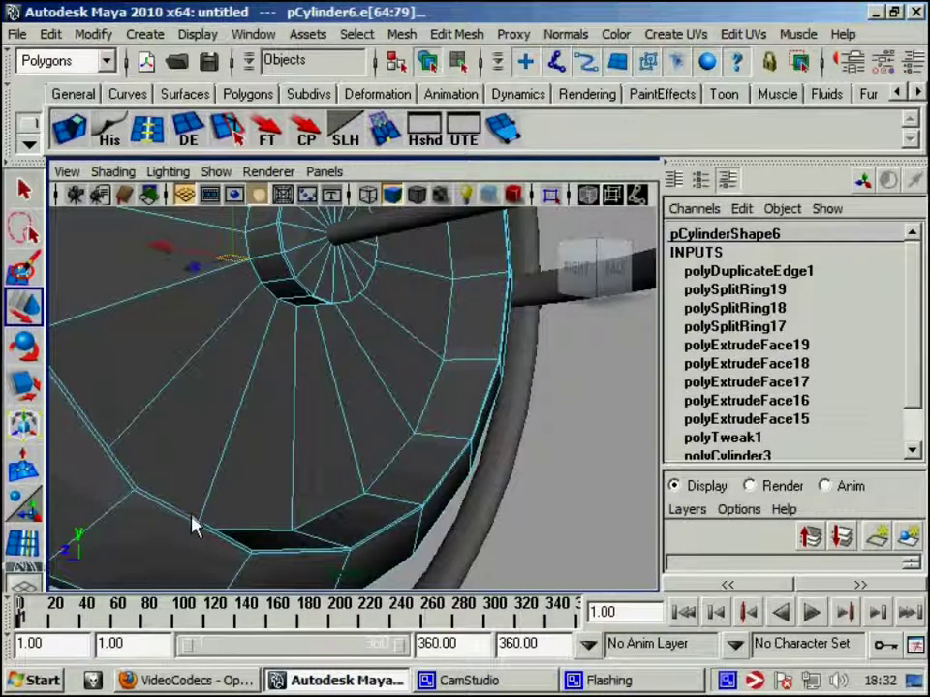
{"action": "left_click_drag", "start_coordinate": [247, 543], "coordinate": [249, 506], "text": "alt"}
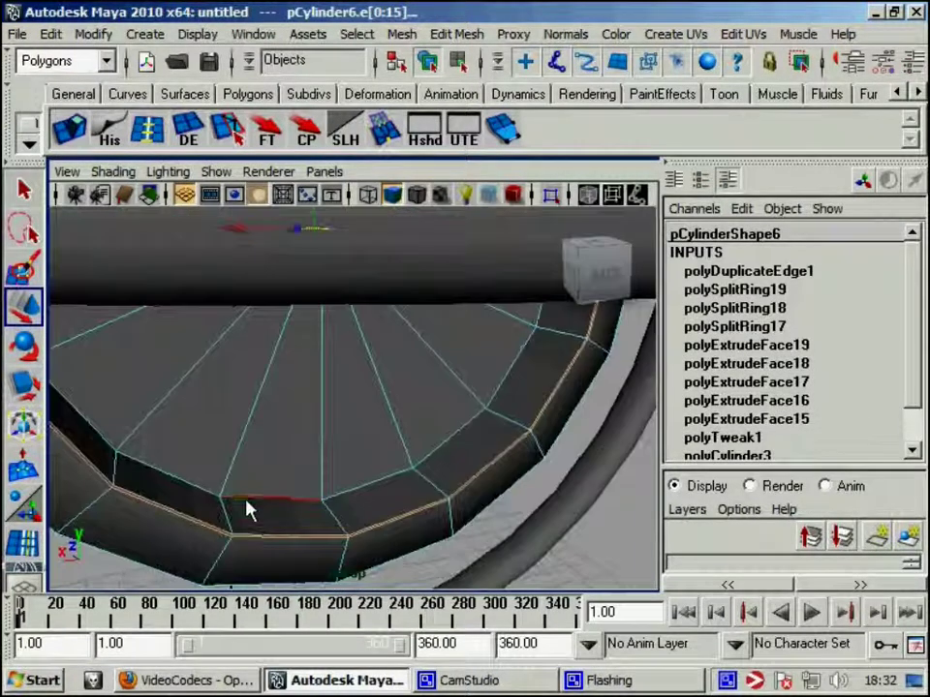
{"action": "left_click_drag", "start_coordinate": [180, 533], "coordinate": [608, 492], "text": "alt"}
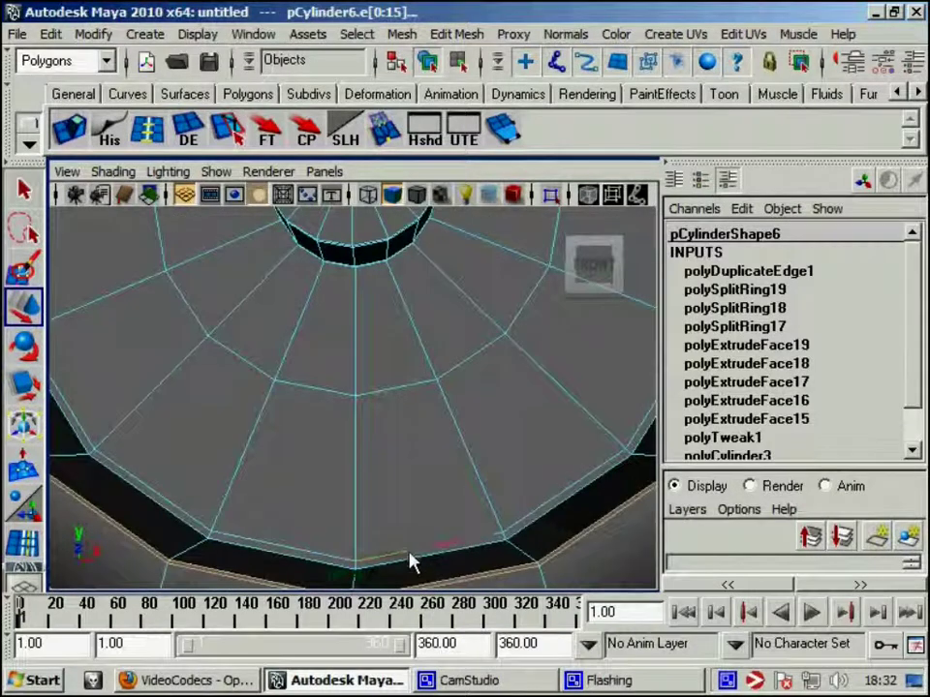
{"action": "mouse_move", "coordinate": [407, 566]}
{"action": "left_mouse_down", "text": "alt"}
{"action": "mouse_move", "coordinate": [414, 585]}
{"action": "mouse_move", "coordinate": [125, 583]}
{"action": "mouse_move", "coordinate": [363, 571]}
{"action": "mouse_move", "coordinate": [369, 467]}
{"action": "mouse_move", "coordinate": [407, 438]}
{"action": "left_mouse_up", "text": "alt"}
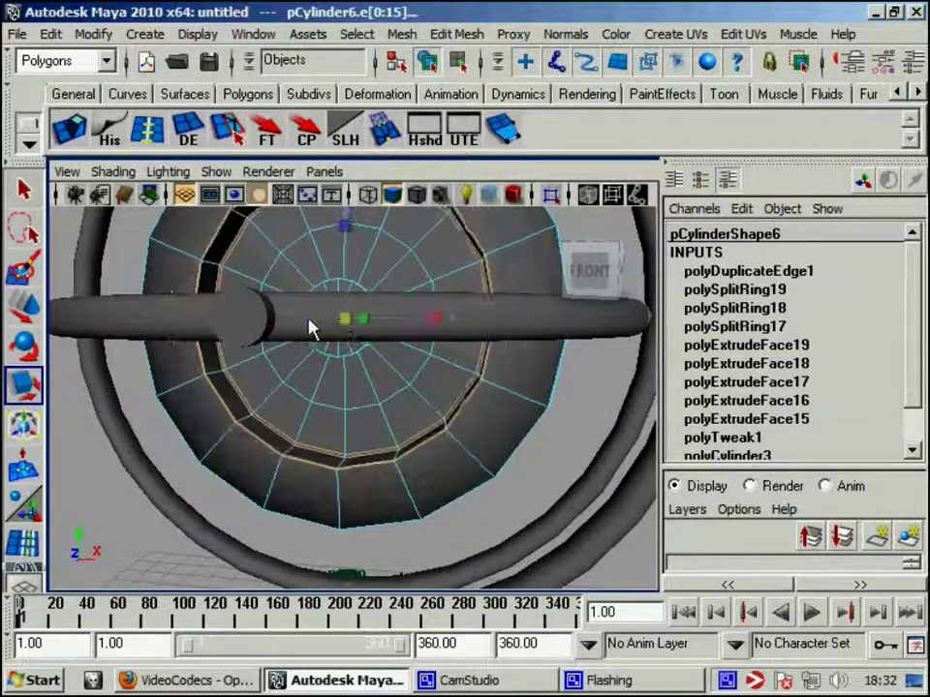
{"action": "mouse_move", "coordinate": [311, 328]}
{"action": "left_mouse_down", "text": "alt"}
{"action": "mouse_move", "coordinate": [354, 376]}
{"action": "mouse_move", "coordinate": [207, 404]}
{"action": "mouse_move", "coordinate": [29, 385]}
{"action": "left_mouse_up", "text": "alt"}
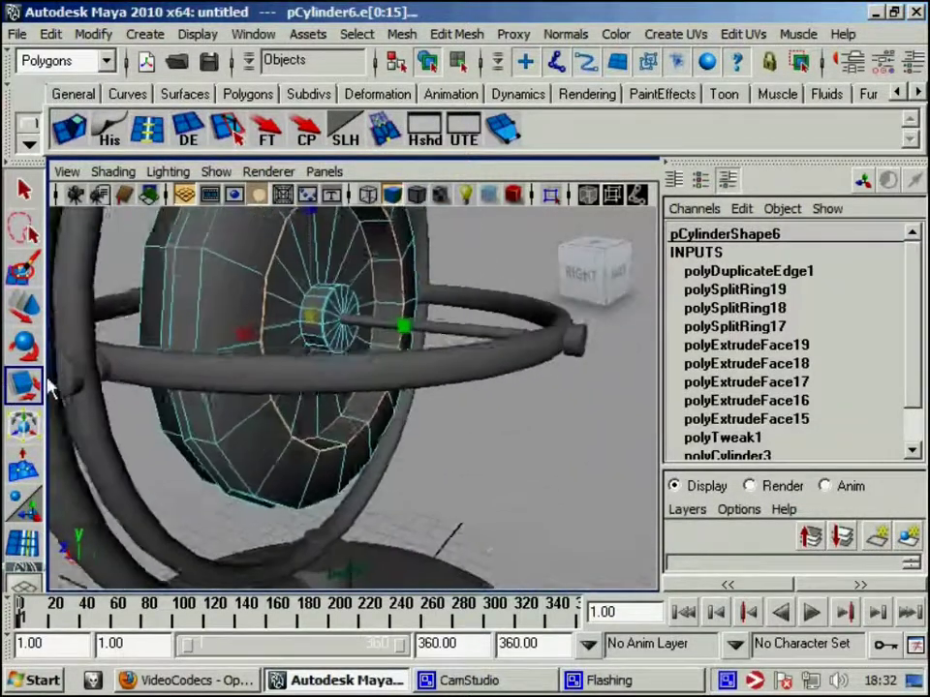
{"action": "left_click_drag", "start_coordinate": [217, 304], "coordinate": [302, 349], "text": "alt"}
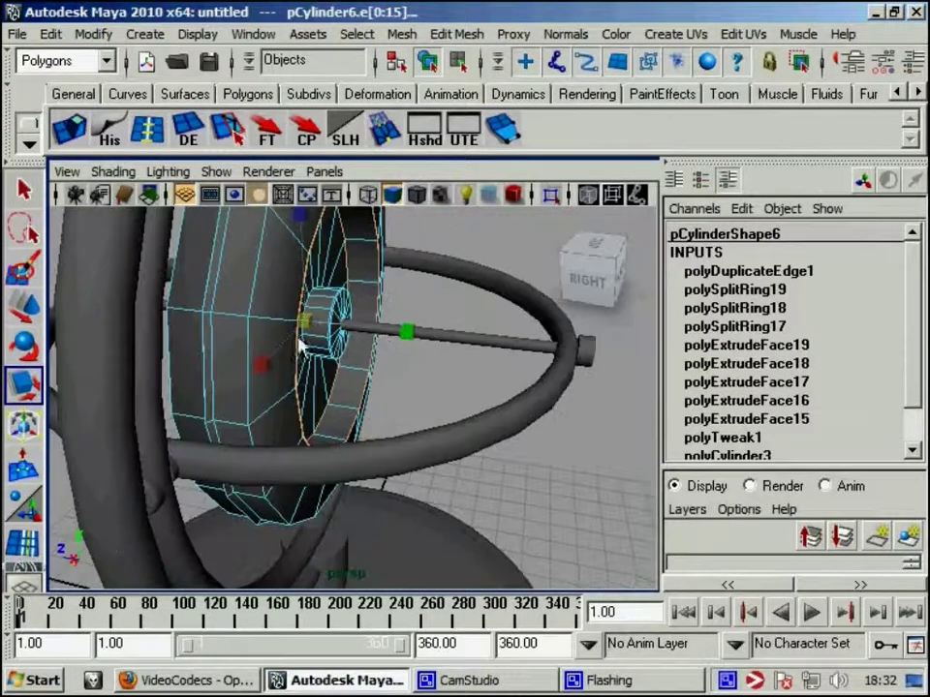
{"action": "key", "text": "w"}
{"action": "key", "text": "r"}
{"action": "left_click_drag", "start_coordinate": [407, 332], "coordinate": [387, 337]}
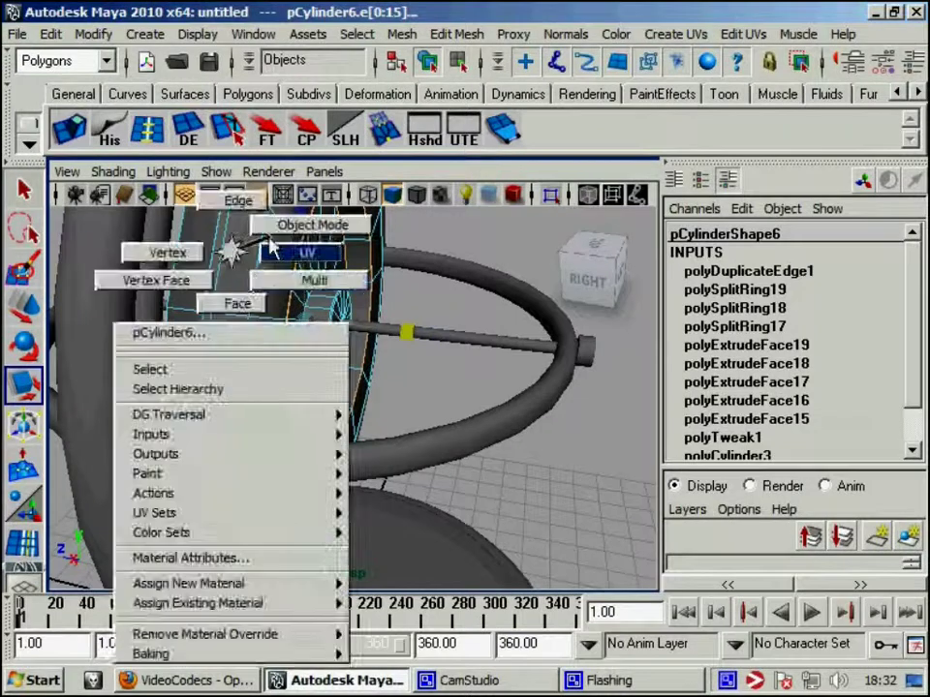
{"action": "right_click_drag", "start_coordinate": [238, 252], "coordinate": [291, 233]}
{"action": "mouse_move", "coordinate": [259, 254]}
{"action": "left_mouse_down", "text": "alt"}
{"action": "mouse_move", "coordinate": [503, 328]}
{"action": "mouse_move", "coordinate": [228, 353]}
{"action": "mouse_move", "coordinate": [223, 373]}
{"action": "mouse_move", "coordinate": [174, 368]}
{"action": "mouse_move", "coordinate": [394, 296]}
{"action": "mouse_move", "coordinate": [639, 358]}
{"action": "mouse_move", "coordinate": [388, 380]}
{"action": "mouse_move", "coordinate": [494, 307]}
{"action": "mouse_move", "coordinate": [469, 356]}
{"action": "mouse_move", "coordinate": [278, 380]}
{"action": "left_mouse_up", "text": "alt"}
{"action": "left_click", "coordinate": [503, 329]}
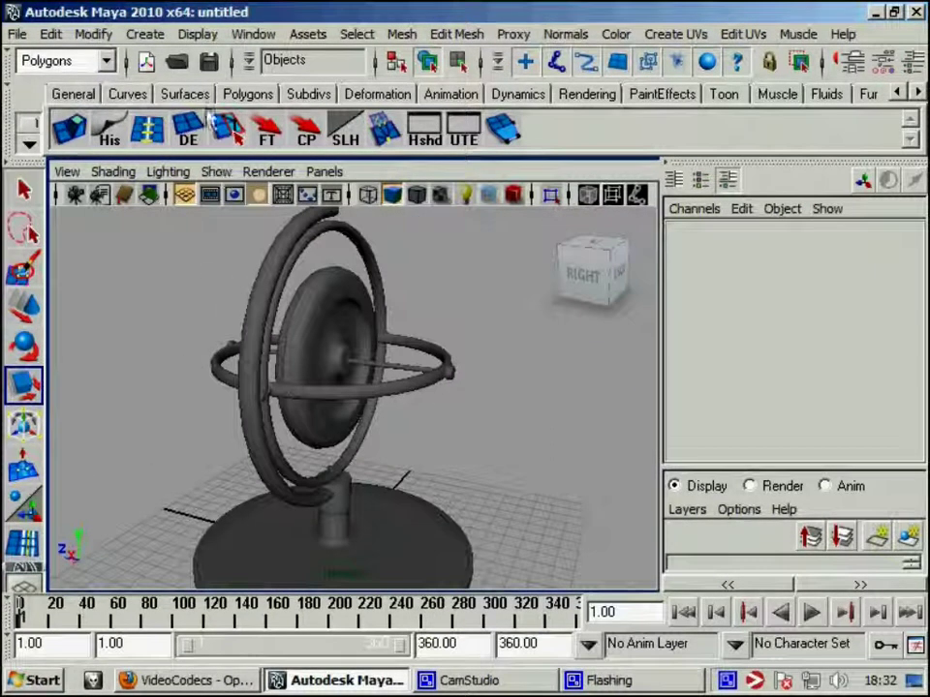
Insert an edge loop near the wheel's end cap, undoing a first trial loop.
{"action": "left_click", "coordinate": [146, 129]}
{"action": "scroll", "coordinate": [320, 436], "scroll_direction": "up", "scroll_amount": 3}
{"action": "left_click", "coordinate": [299, 460]}
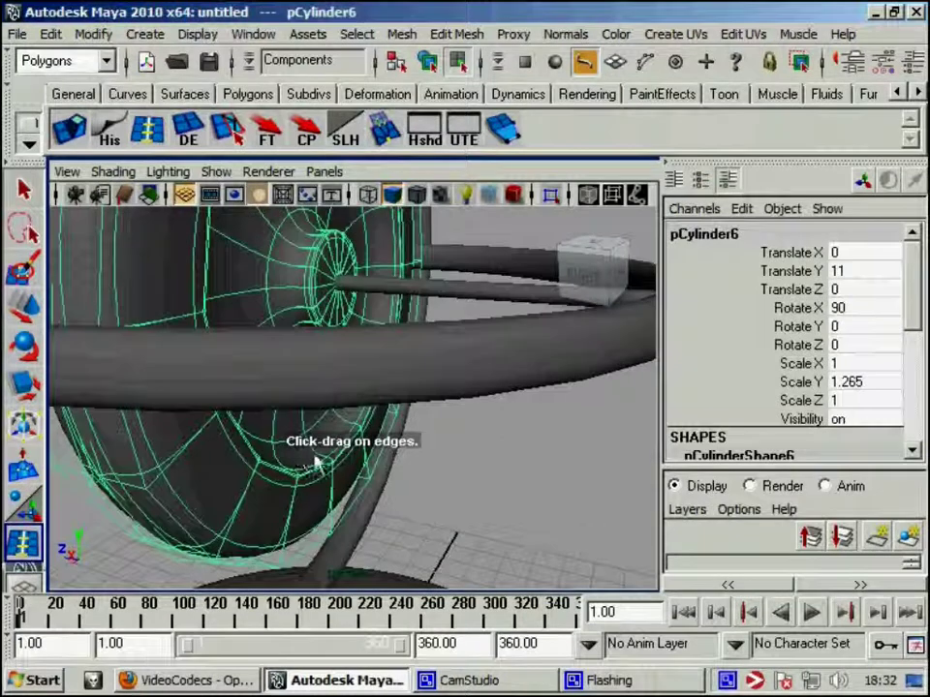
{"action": "left_click_drag", "start_coordinate": [316, 461], "coordinate": [311, 461]}
{"action": "key", "text": "ctrl+z"}
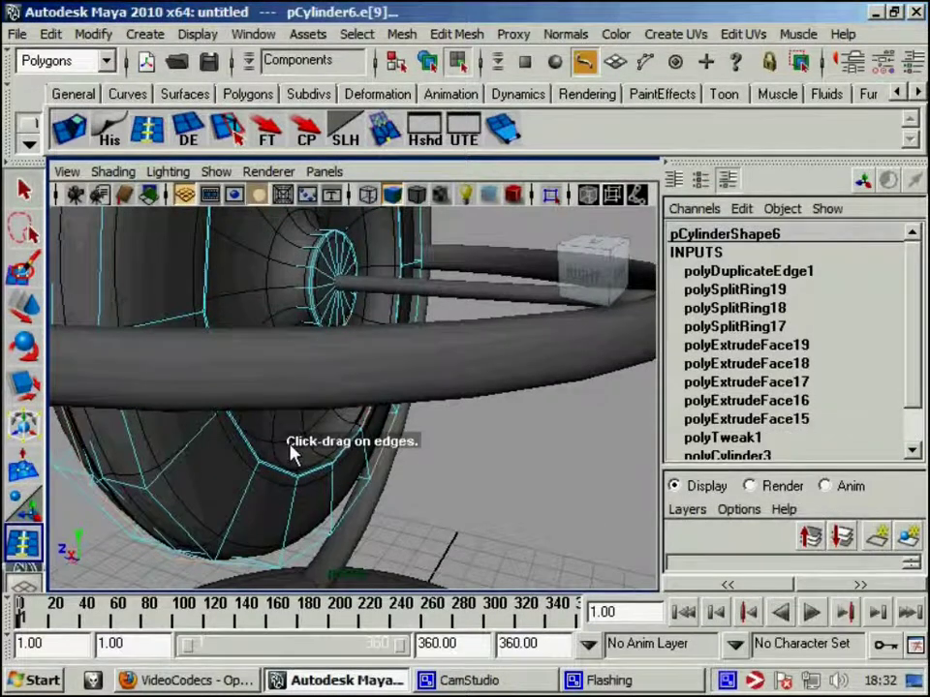
{"action": "scroll", "coordinate": [291, 426], "scroll_direction": "up", "scroll_amount": 5}
{"action": "scroll", "coordinate": [249, 408], "scroll_direction": "up", "scroll_amount": 2}
{"action": "mouse_move", "coordinate": [392, 465]}
{"action": "left_mouse_down"}
{"action": "mouse_move", "coordinate": [410, 520]}
{"action": "mouse_move", "coordinate": [425, 519]}
{"action": "left_mouse_up"}
{"action": "scroll", "coordinate": [425, 520], "scroll_direction": "down", "scroll_amount": 5}
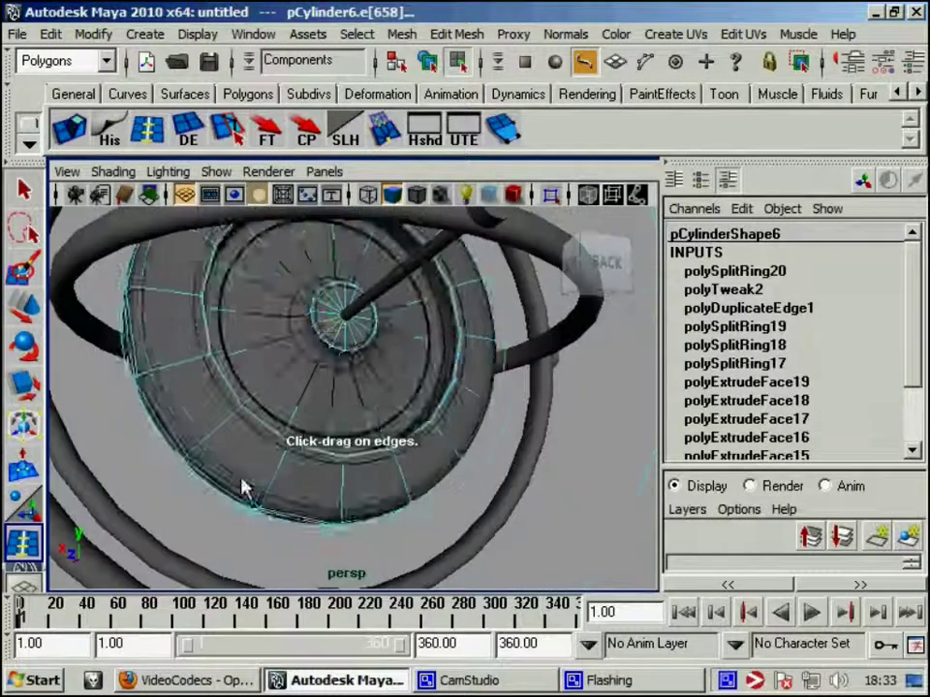
{"action": "key", "text": "w"}
Return to object mode and select the horizontal ring pCylinder4.
{"action": "right_click_drag", "start_coordinate": [342, 249], "coordinate": [421, 222]}
{"action": "scroll", "coordinate": [447, 307], "scroll_direction": "down", "scroll_amount": 5}
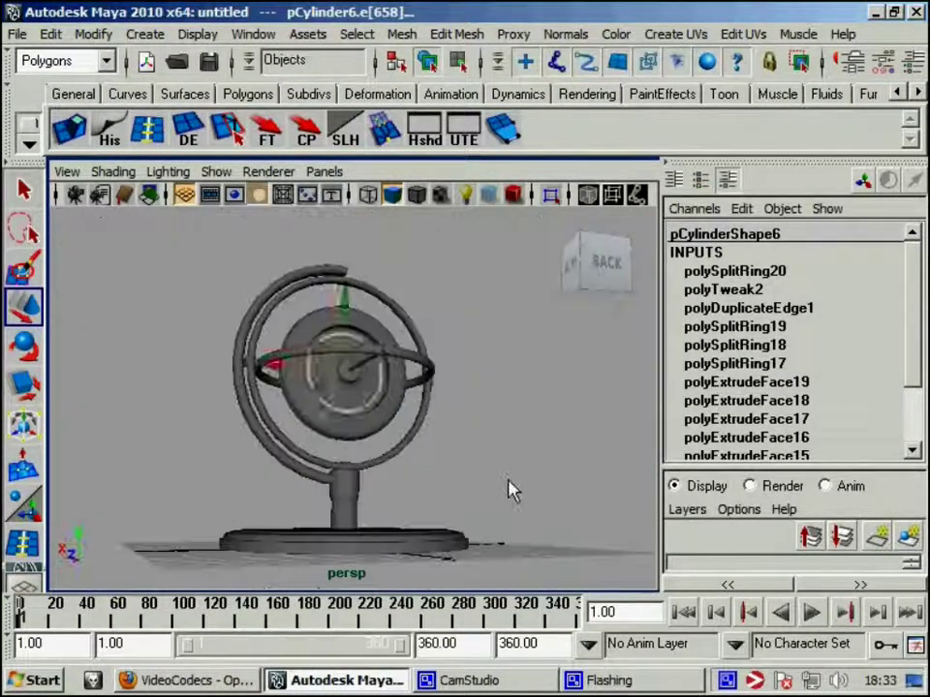
{"action": "left_click", "coordinate": [509, 490]}
{"action": "mouse_move", "coordinate": [364, 497]}
{"action": "left_mouse_down", "text": "alt"}
{"action": "mouse_move", "coordinate": [643, 543]}
{"action": "mouse_move", "coordinate": [447, 552]}
{"action": "mouse_move", "coordinate": [501, 530]}
{"action": "left_mouse_up", "text": "alt"}
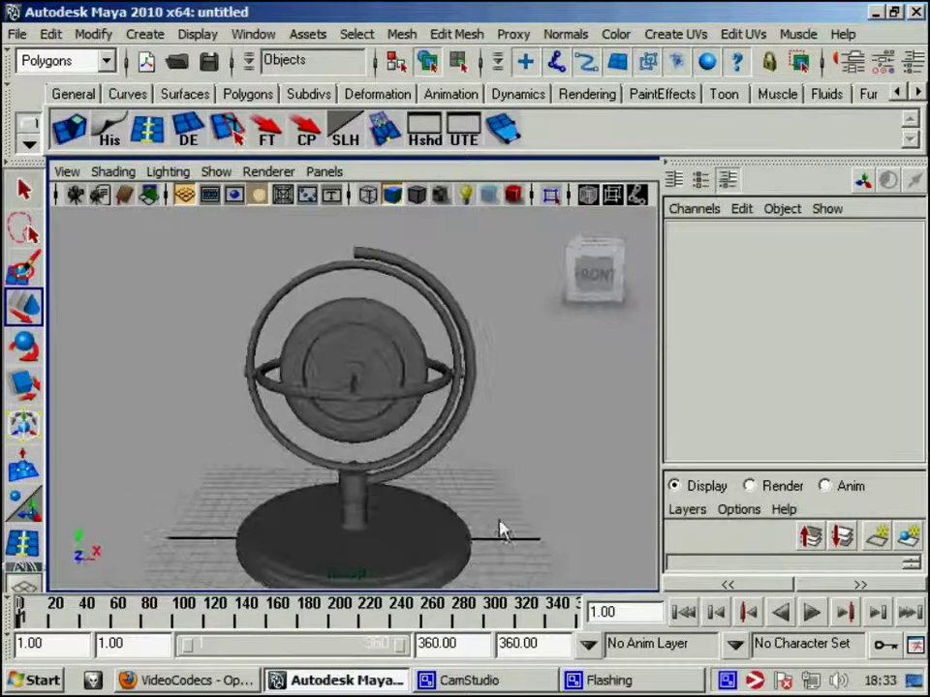
{"action": "left_click", "coordinate": [244, 378]}
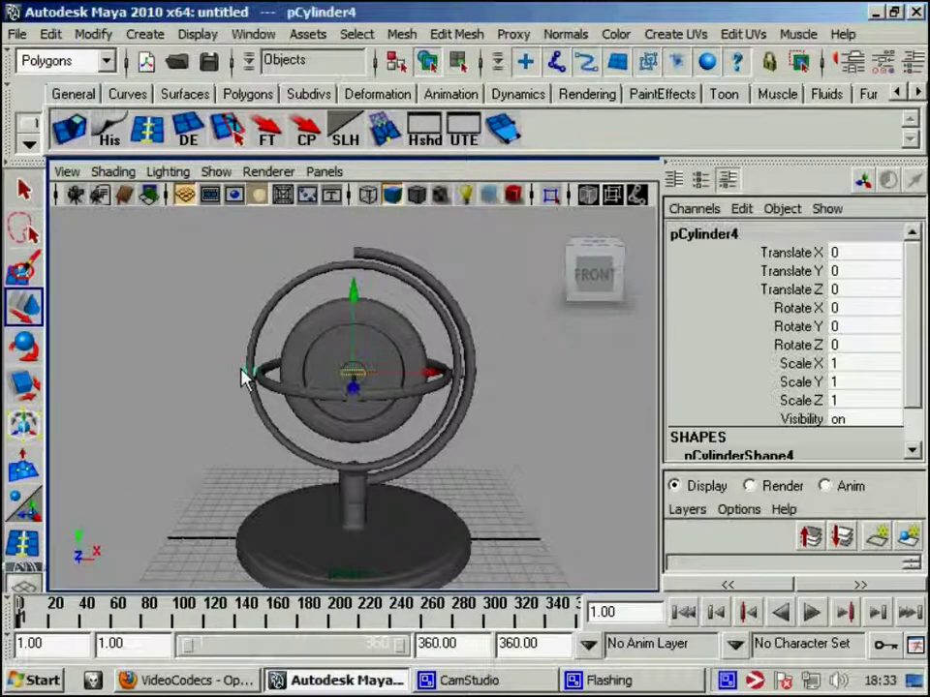
Set the small cylinder's Rotate Z to -90.
{"action": "key", "text": "e"}
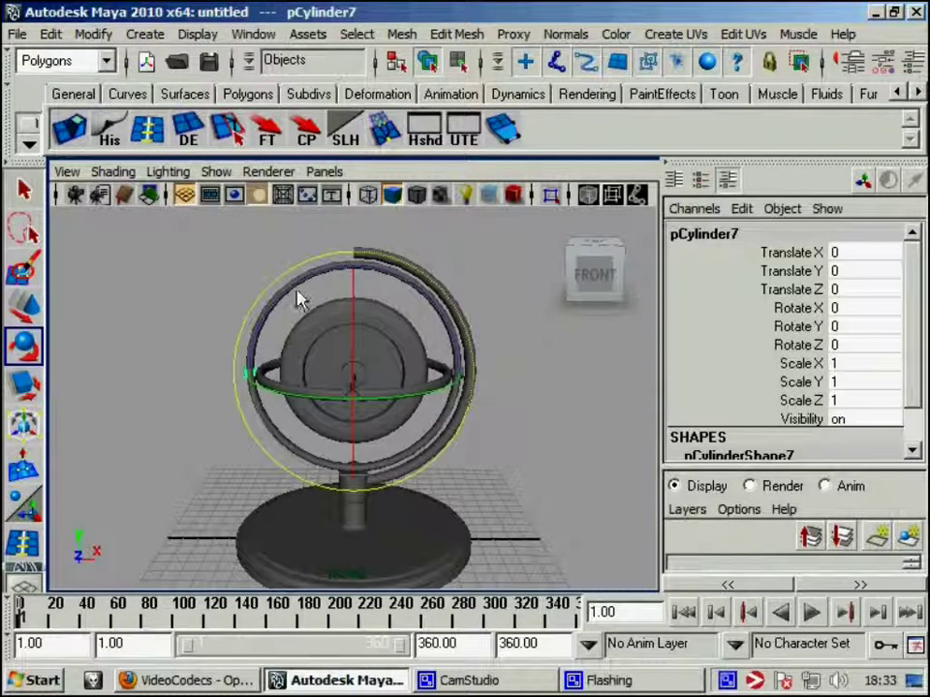
{"action": "left_click_drag", "start_coordinate": [297, 297], "coordinate": [425, 305]}
{"action": "left_click", "coordinate": [861, 346]}
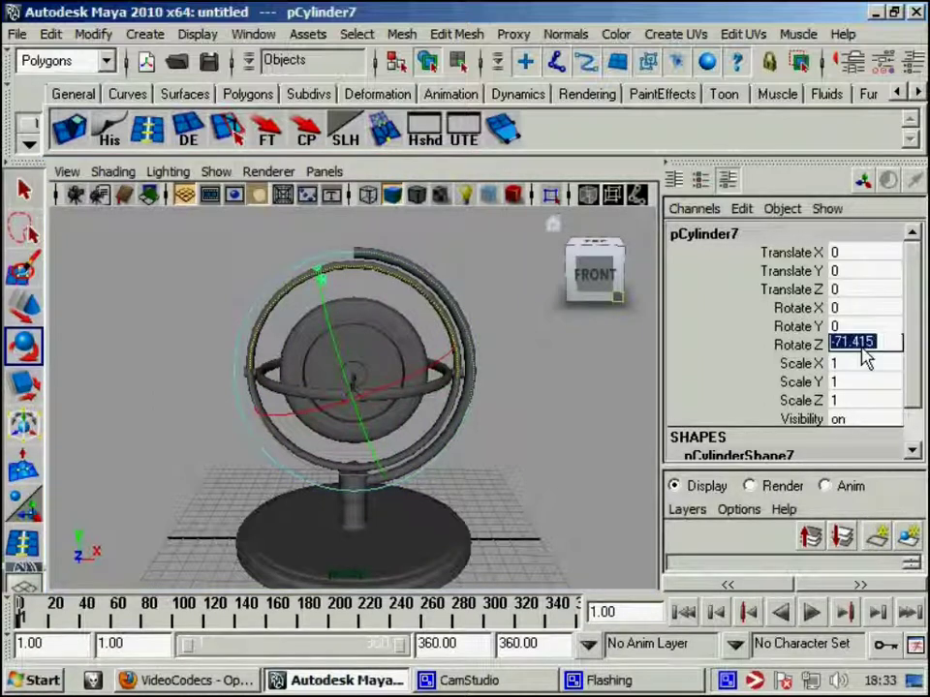
{"action": "type", "text": "-90"}
{"action": "key", "text": "Return"}
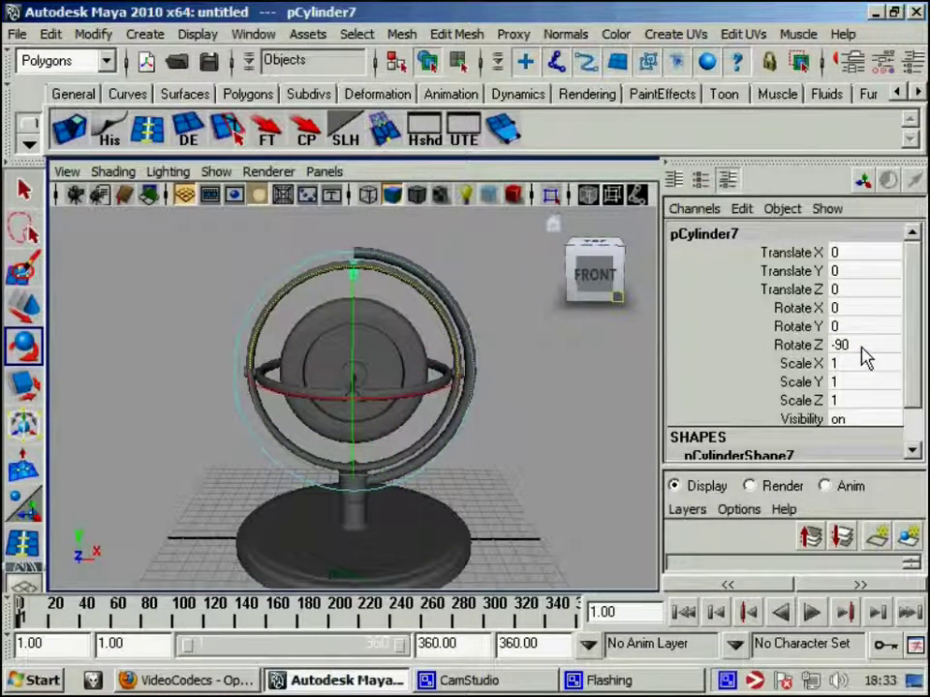
{"action": "key", "text": "w"}
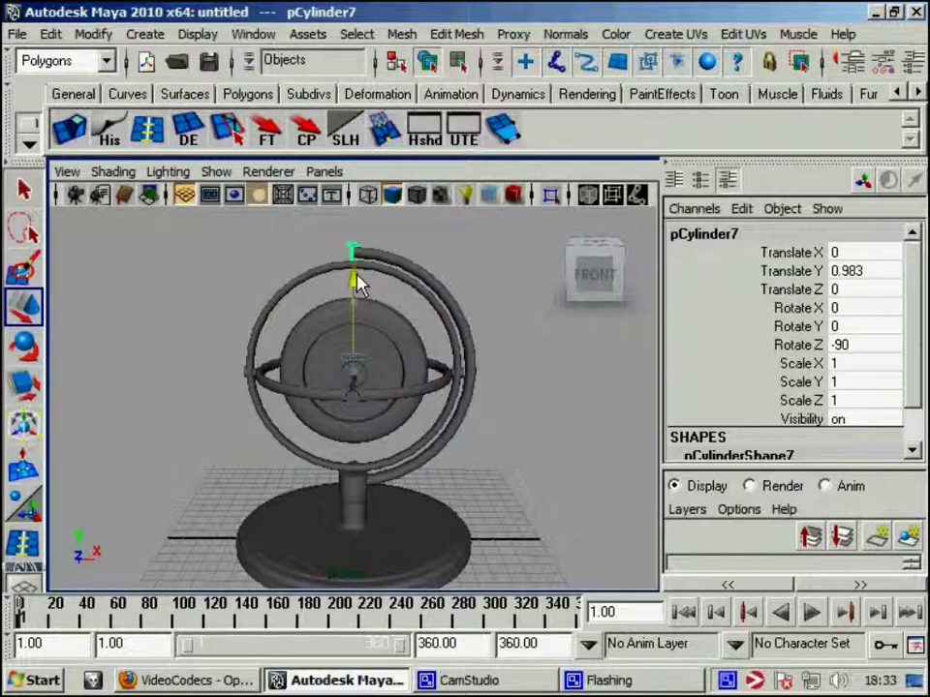
Slide pPipe1's upper end vertex left along X so it sits beneath the cylinder.
{"action": "left_click", "coordinate": [367, 266]}
{"action": "right_click_drag", "start_coordinate": [369, 259], "coordinate": [306, 246]}
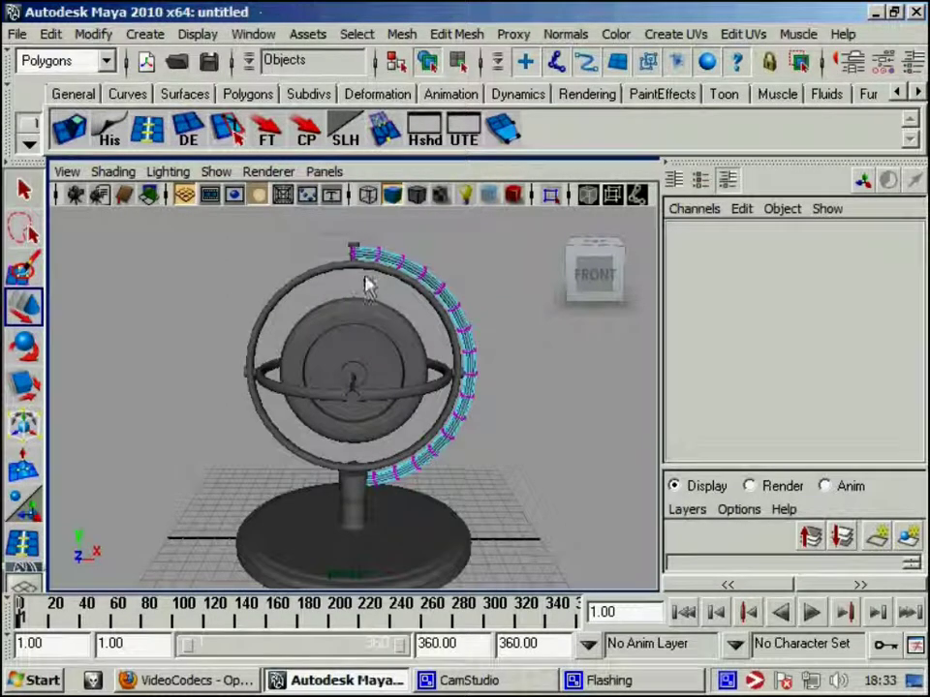
{"action": "left_click_drag", "start_coordinate": [339, 237], "coordinate": [360, 280]}
{"action": "scroll", "coordinate": [418, 357], "scroll_direction": "up", "scroll_amount": 3}
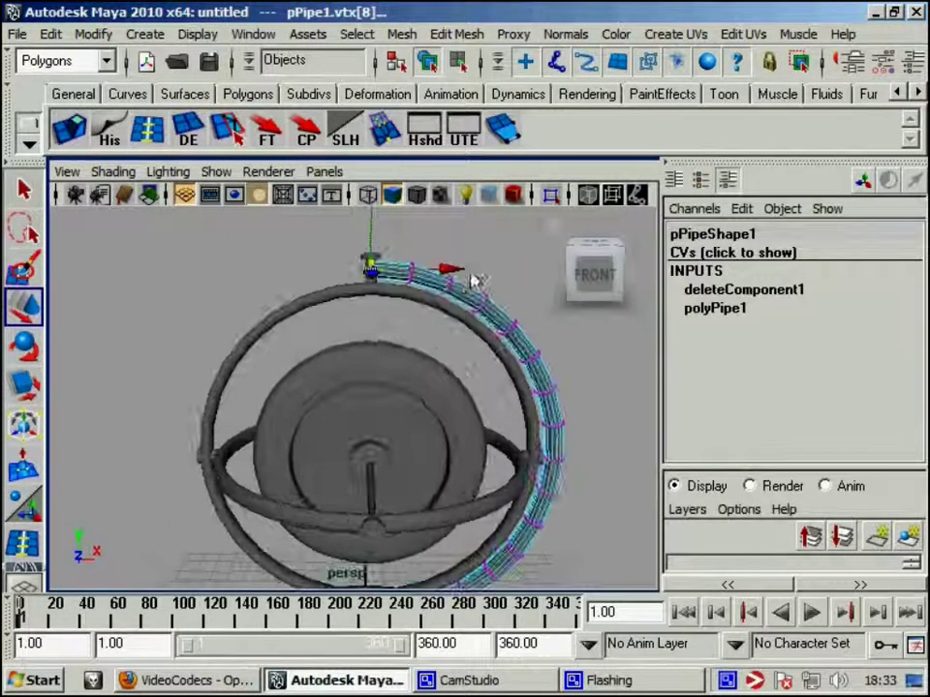
{"action": "left_click_drag", "start_coordinate": [474, 280], "coordinate": [433, 281]}
{"action": "middle_click_drag", "start_coordinate": [433, 281], "coordinate": [415, 343], "text": "alt"}
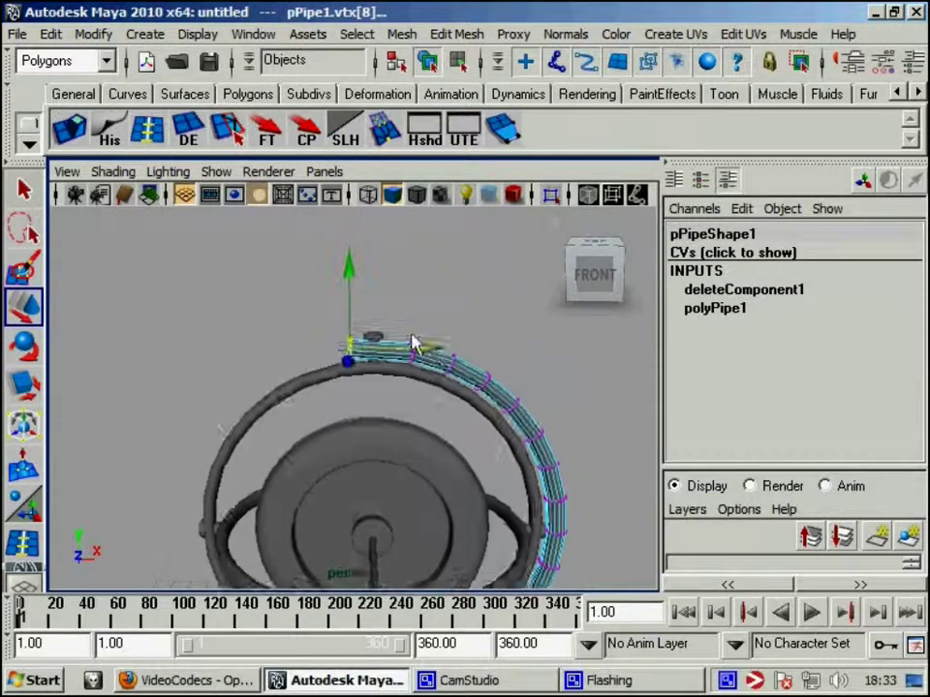
{"action": "scroll", "coordinate": [341, 260], "scroll_direction": "up", "scroll_amount": 2}
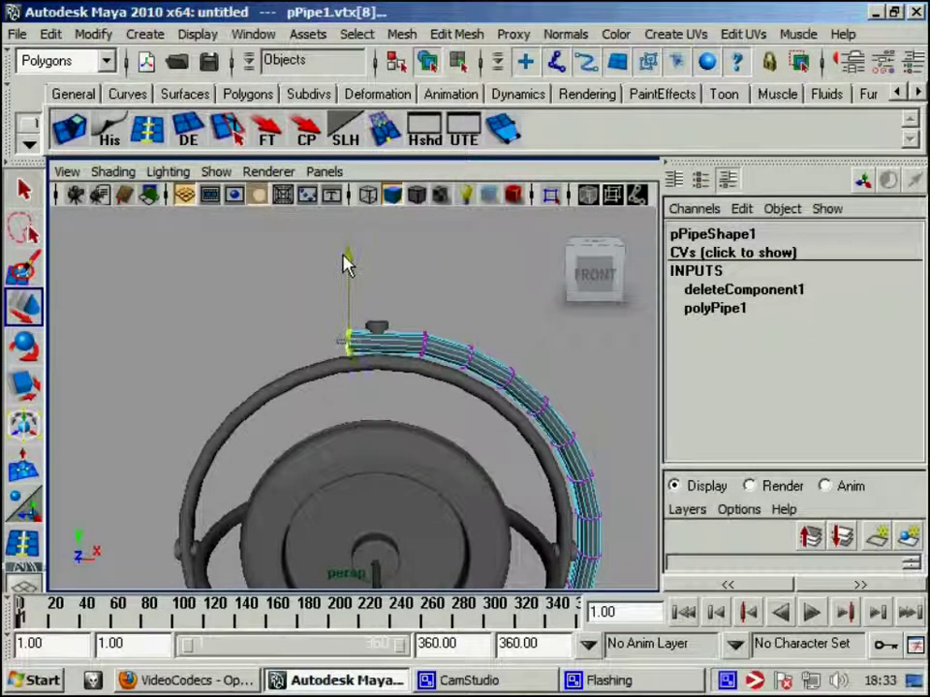
{"action": "right_click_drag", "start_coordinate": [345, 262], "coordinate": [488, 338], "text": "alt"}
{"action": "mouse_move", "coordinate": [488, 338]}
{"action": "middle_mouse_down", "text": "alt"}
{"action": "mouse_move", "coordinate": [482, 316]}
{"action": "mouse_move", "coordinate": [482, 326]}
{"action": "middle_mouse_up", "text": "alt"}
{"action": "mouse_move", "coordinate": [481, 326]}
{"action": "left_mouse_down", "text": "alt"}
{"action": "mouse_move", "coordinate": [464, 365]}
{"action": "mouse_move", "coordinate": [417, 376]}
{"action": "mouse_move", "coordinate": [438, 346]}
{"action": "mouse_move", "coordinate": [423, 378]}
{"action": "left_mouse_up", "text": "alt"}
{"action": "key", "text": "F8"}
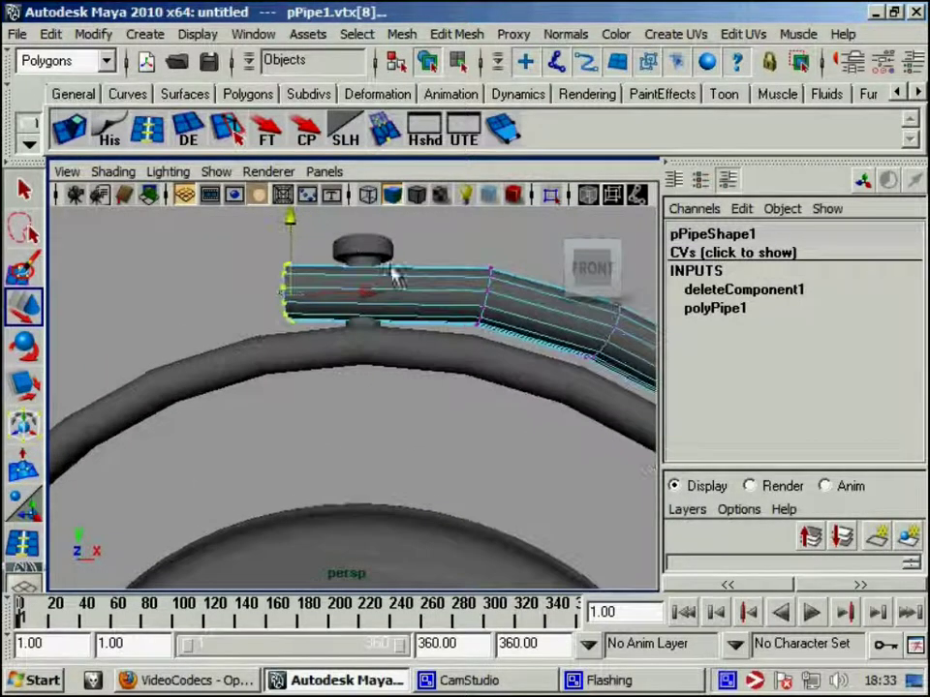
{"action": "left_click", "coordinate": [359, 244]}
In wireframe view, make a first pass selecting blocks of the connector cylinder's vertices.
{"action": "key", "text": "4"}
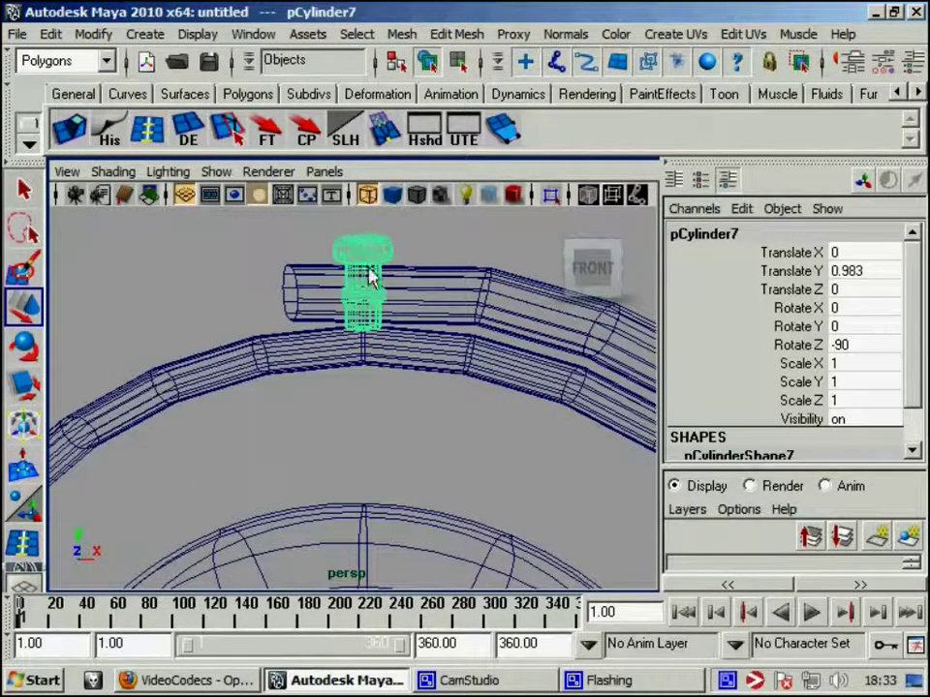
{"action": "right_click_drag", "start_coordinate": [365, 274], "coordinate": [287, 270]}
{"action": "right_click_drag", "start_coordinate": [352, 253], "coordinate": [268, 261]}
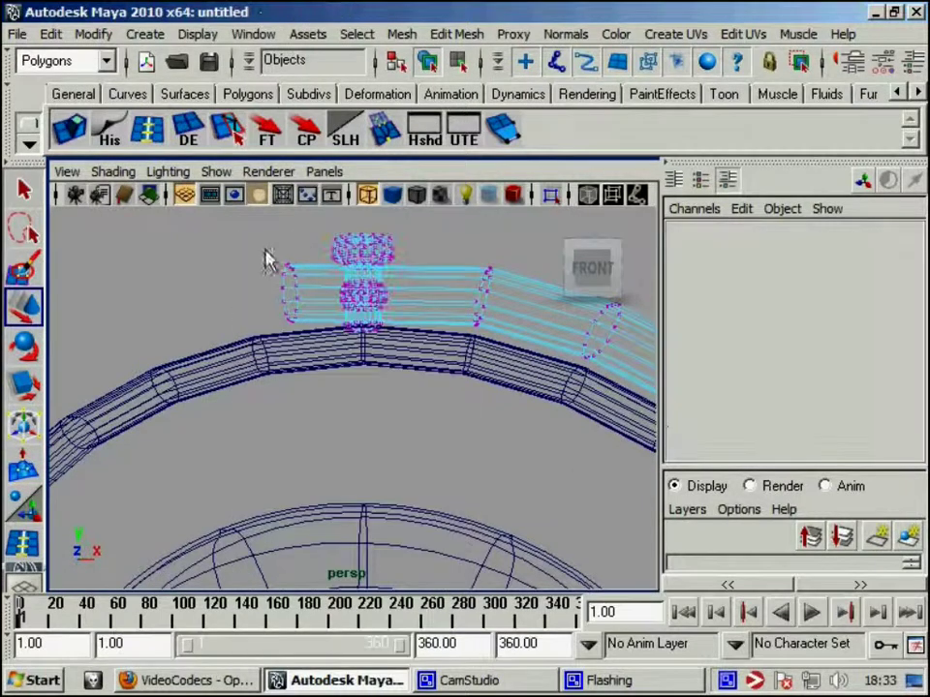
{"action": "left_click_drag", "start_coordinate": [334, 274], "coordinate": [400, 323]}
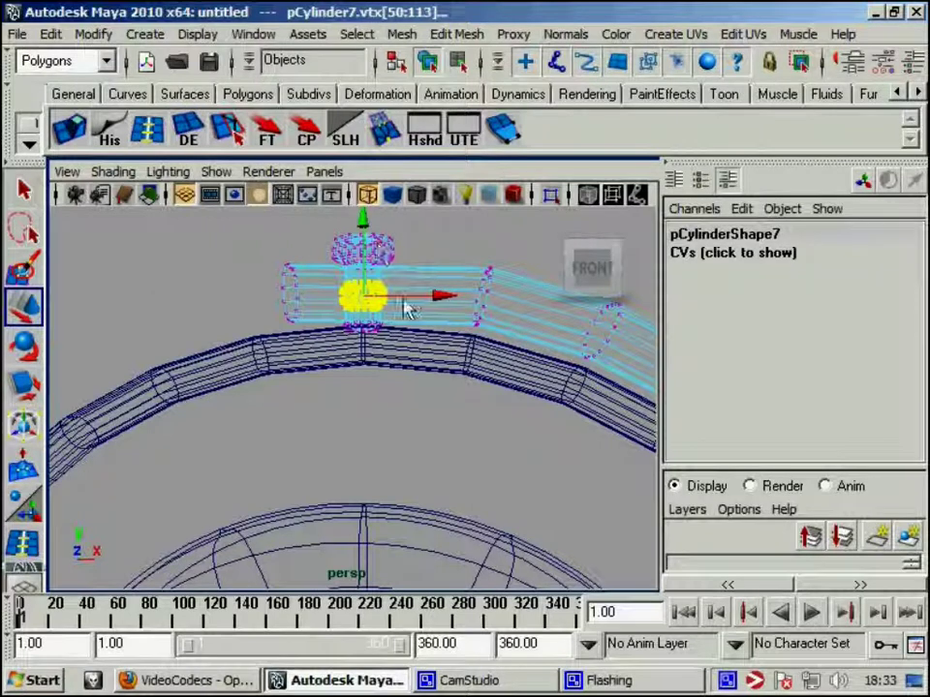
{"action": "left_click_drag", "start_coordinate": [326, 220], "coordinate": [397, 269]}
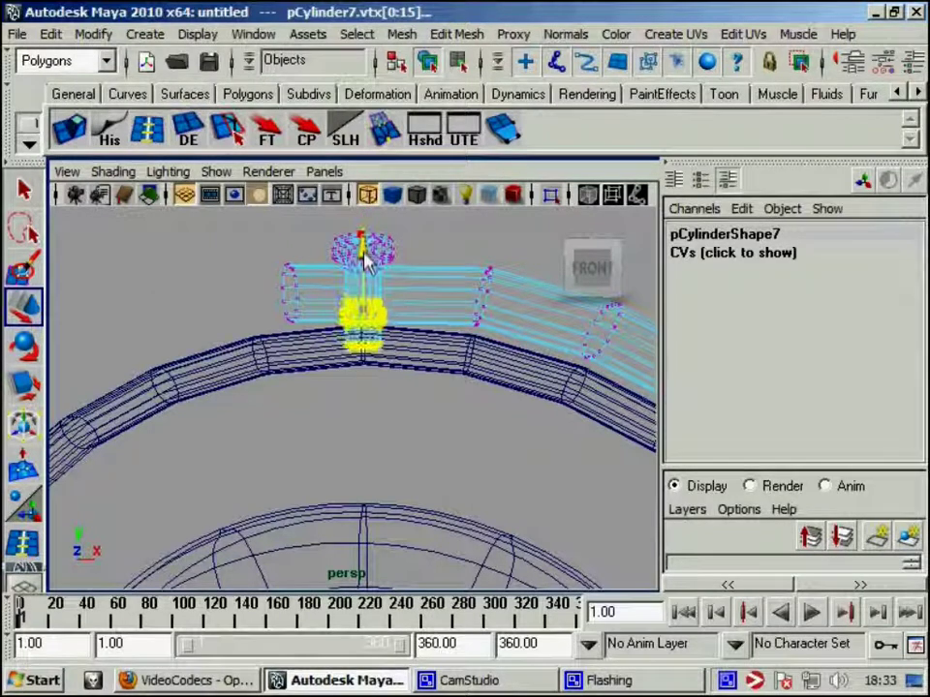
{"action": "left_click", "coordinate": [263, 277]}
Reselect connector pCylinder7 and box-select its middle vertices.
{"action": "right_click_drag", "start_coordinate": [319, 251], "coordinate": [360, 239]}
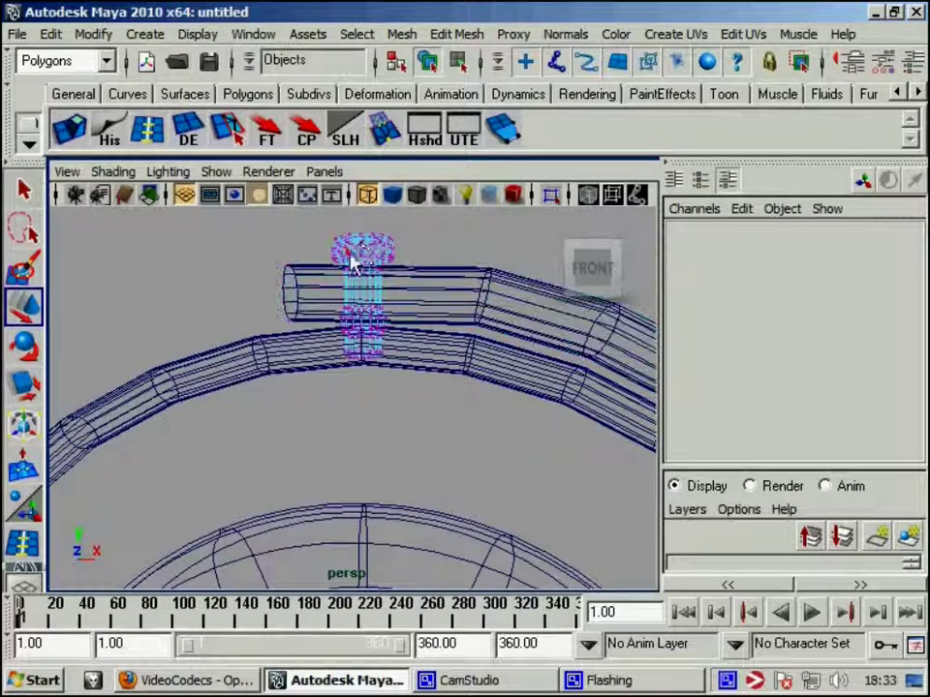
{"action": "key", "text": "5"}
{"action": "scroll", "coordinate": [378, 336], "scroll_direction": "up", "scroll_amount": 2}
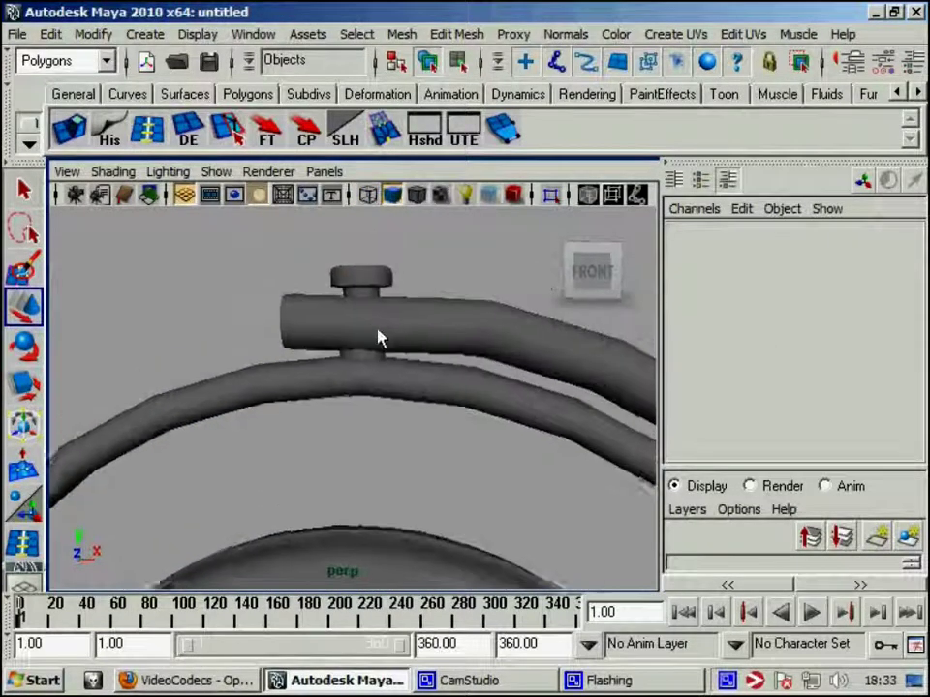
{"action": "scroll", "coordinate": [378, 357], "scroll_direction": "up", "scroll_amount": 1}
{"action": "scroll", "coordinate": [365, 371], "scroll_direction": "up", "scroll_amount": 2}
{"action": "scroll", "coordinate": [410, 395], "scroll_direction": "up", "scroll_amount": 2}
{"action": "left_click", "coordinate": [383, 365]}
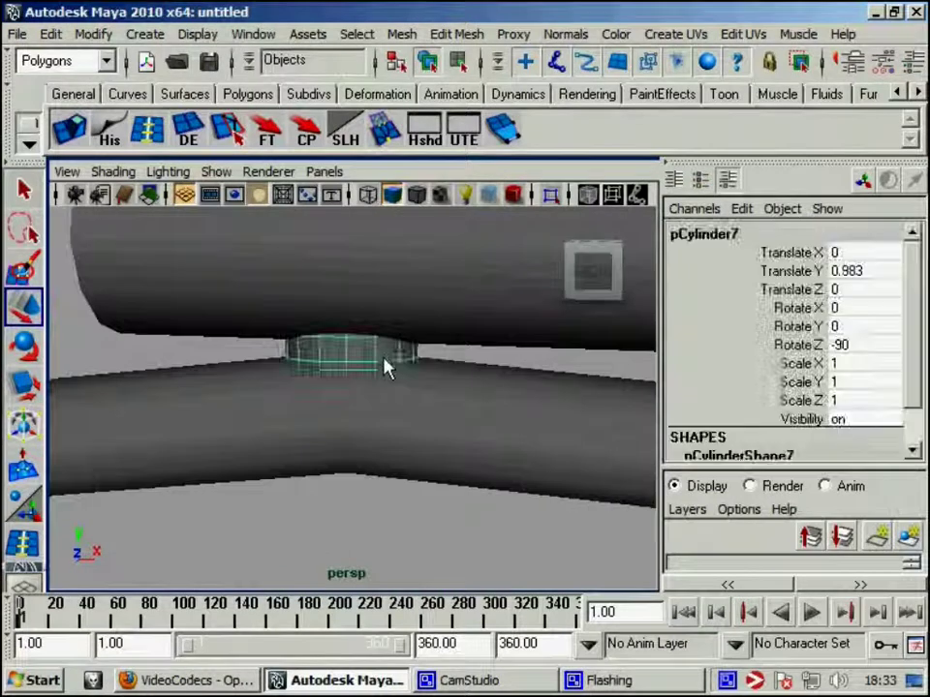
{"action": "scroll", "coordinate": [401, 346], "scroll_direction": "up", "scroll_amount": 2}
{"action": "right_click_drag", "start_coordinate": [369, 320], "coordinate": [333, 261]}
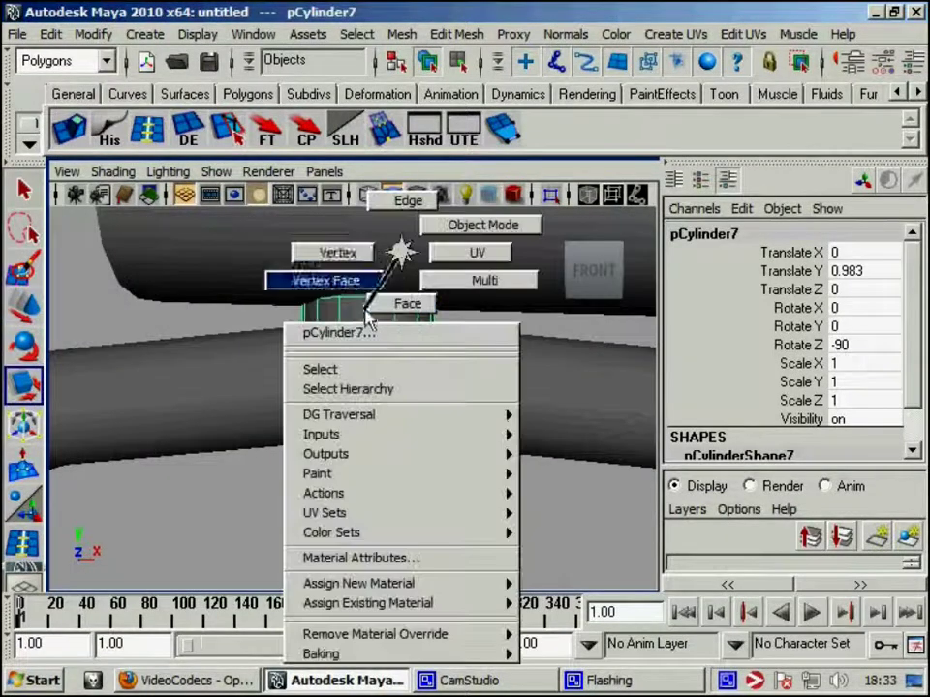
{"action": "mouse_move", "coordinate": [234, 274]}
{"action": "left_mouse_down"}
{"action": "mouse_move", "coordinate": [412, 352]}
{"action": "mouse_move", "coordinate": [480, 350]}
{"action": "left_mouse_up"}
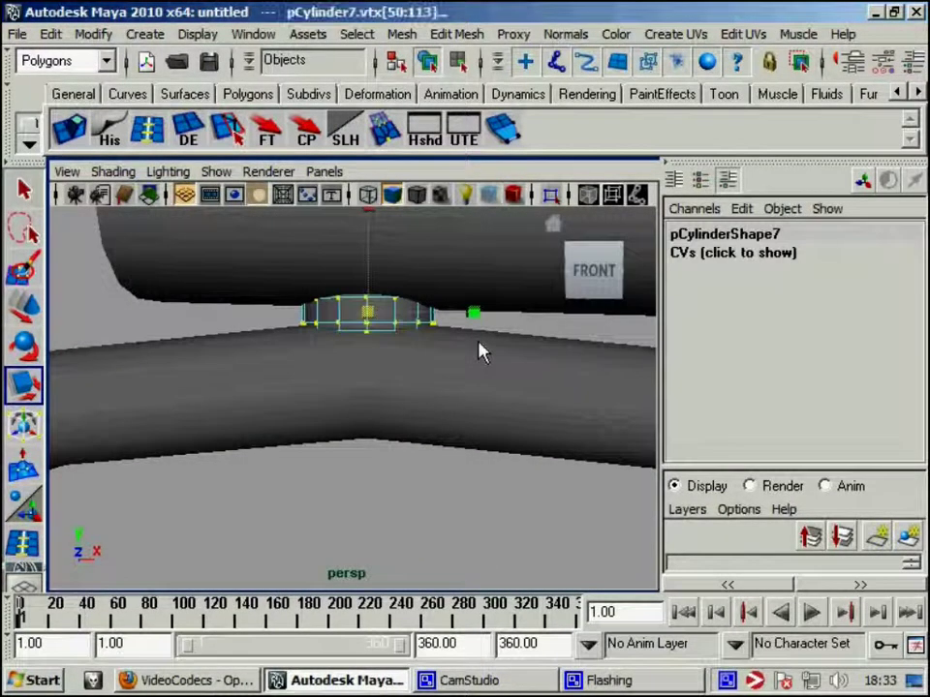
Scale the connector's middle vertices flat into a thin disk.
{"action": "key", "text": "4"}
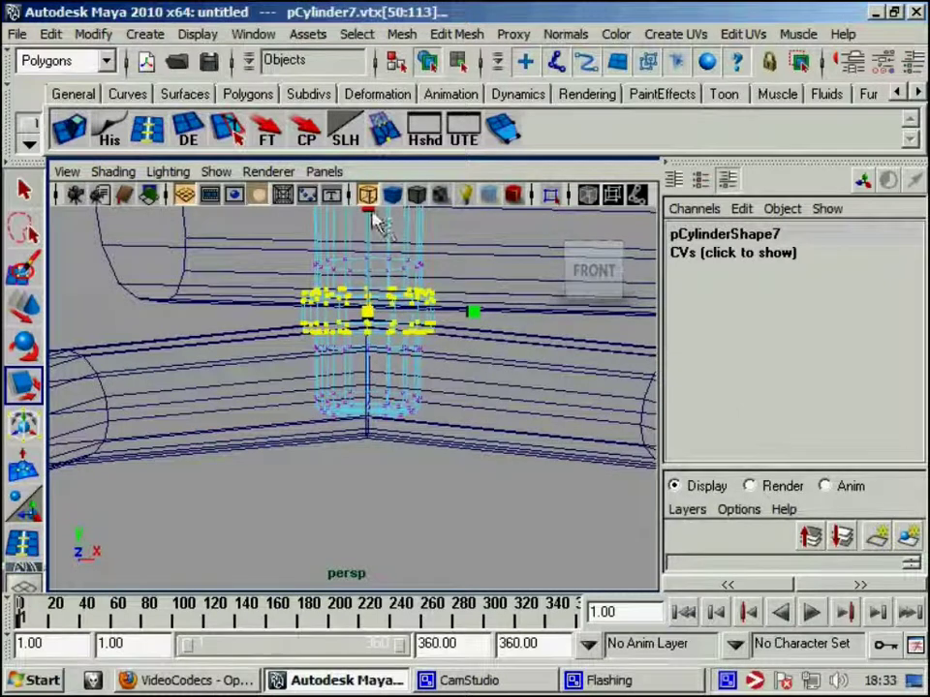
{"action": "left_click_drag", "start_coordinate": [378, 221], "coordinate": [367, 256]}
{"action": "key", "text": "5"}
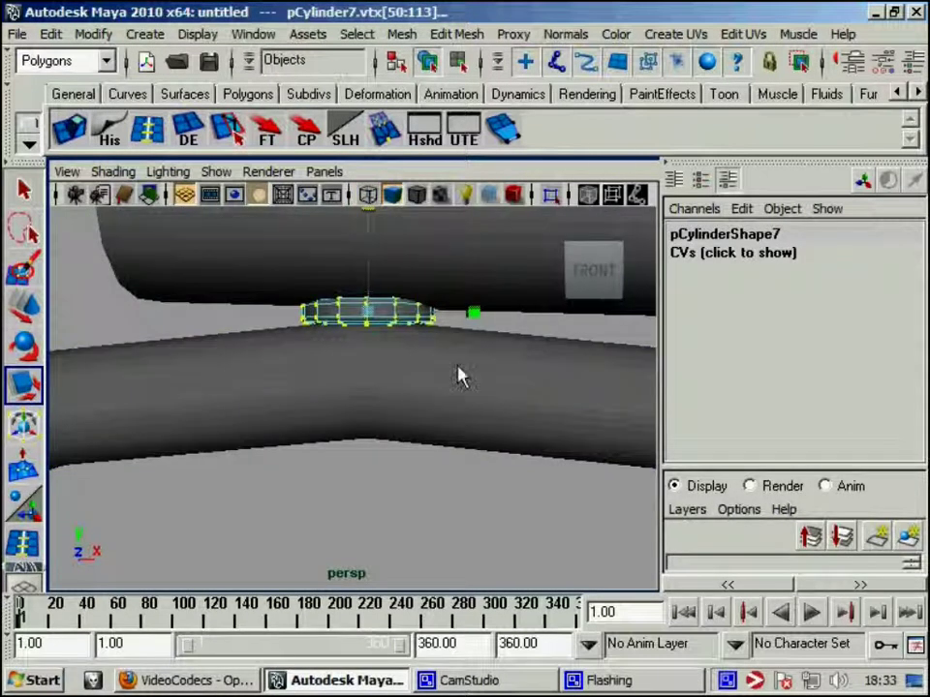
{"action": "left_click_drag", "start_coordinate": [460, 376], "coordinate": [295, 422], "text": "alt"}
{"action": "left_click", "coordinate": [366, 381]}
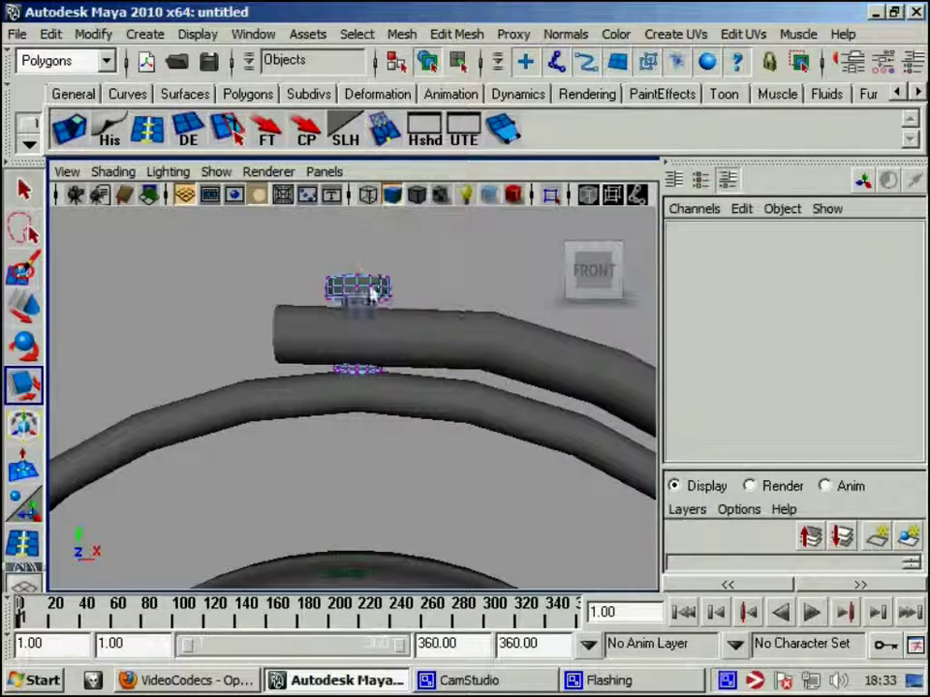
{"action": "right_click_drag", "start_coordinate": [372, 253], "coordinate": [432, 256]}
{"action": "mouse_move", "coordinate": [432, 256]}
{"action": "left_mouse_down", "text": "alt"}
{"action": "mouse_move", "coordinate": [412, 346]}
{"action": "mouse_move", "coordinate": [411, 440]}
{"action": "mouse_move", "coordinate": [369, 425]}
{"action": "left_mouse_up", "text": "alt"}
Select the connector's end vertices and move them into position.
{"action": "left_click", "coordinate": [366, 393]}
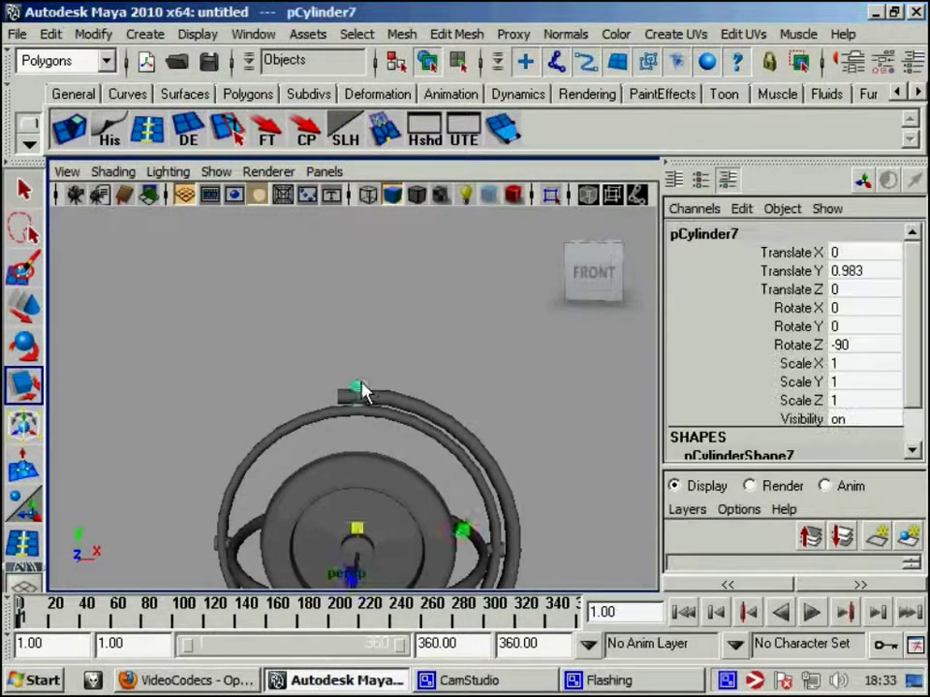
{"action": "right_click_drag", "start_coordinate": [363, 249], "coordinate": [299, 283]}
{"action": "left_click_drag", "start_coordinate": [383, 399], "coordinate": [381, 394]}
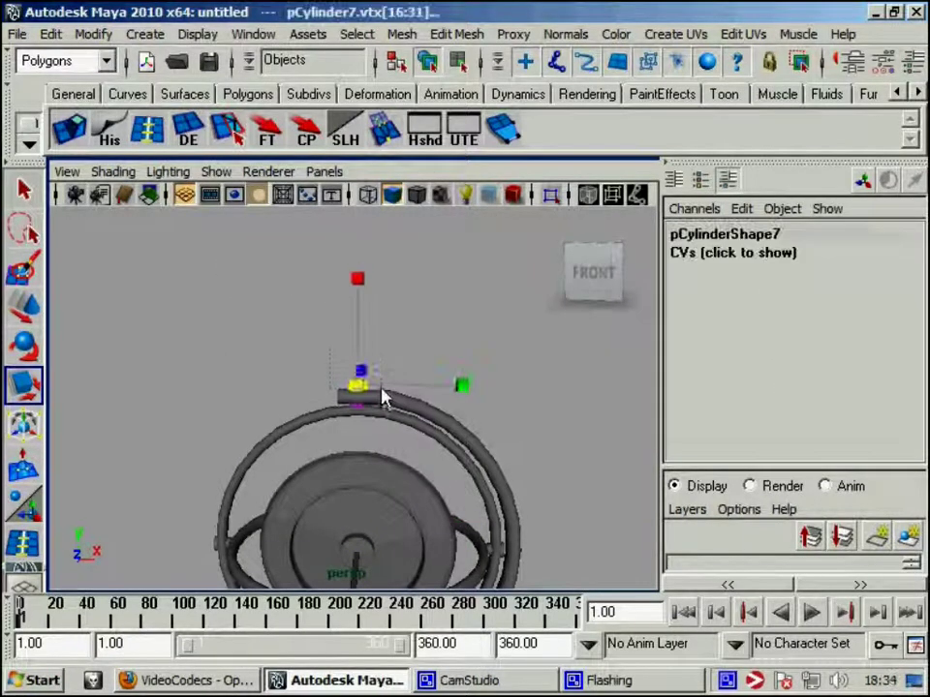
{"action": "key", "text": "w"}
{"action": "right_click_drag", "start_coordinate": [356, 300], "coordinate": [521, 415], "text": "alt"}
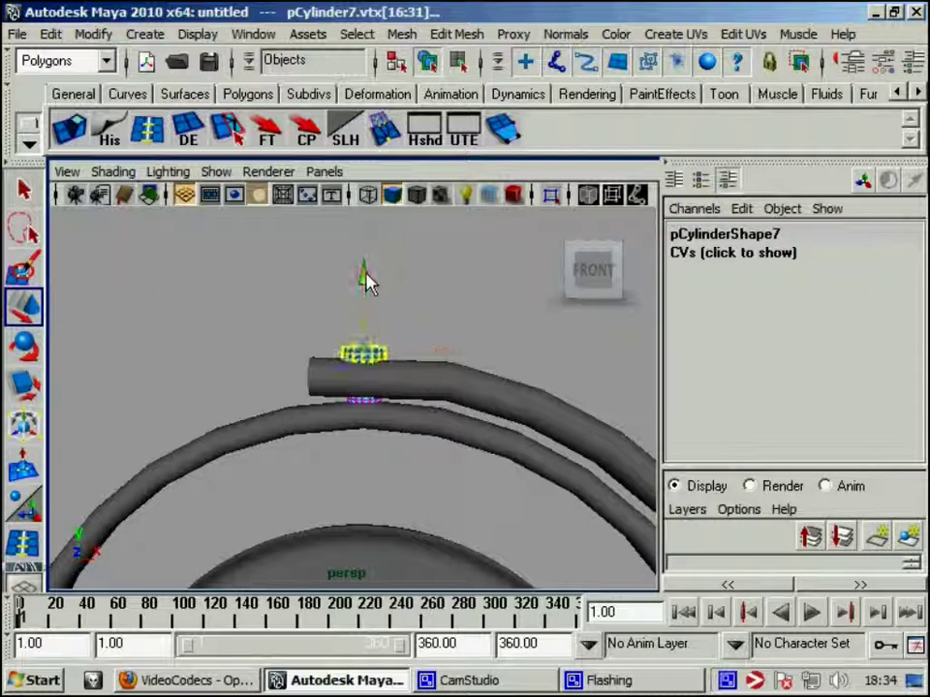
{"action": "left_click", "coordinate": [401, 305]}
{"action": "mouse_move", "coordinate": [401, 305]}
{"action": "left_mouse_down", "text": "alt"}
{"action": "mouse_move", "coordinate": [338, 344]}
{"action": "mouse_move", "coordinate": [206, 381]}
{"action": "left_mouse_up", "text": "alt"}
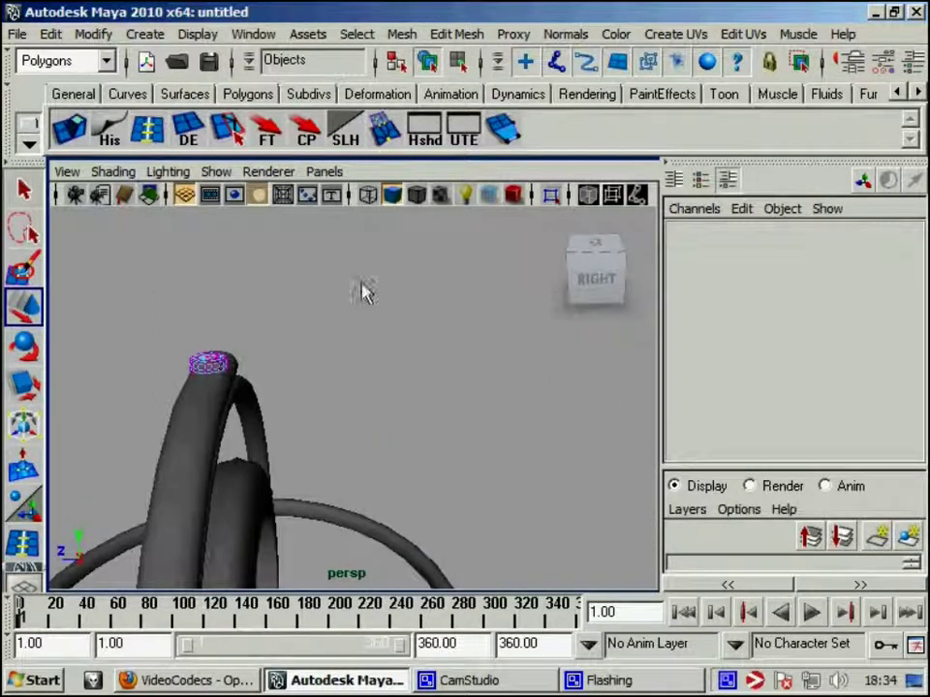
{"action": "mouse_move", "coordinate": [363, 293]}
{"action": "left_mouse_down", "text": "alt"}
{"action": "mouse_move", "coordinate": [369, 367]}
{"action": "mouse_move", "coordinate": [474, 494]}
{"action": "mouse_move", "coordinate": [401, 395]}
{"action": "mouse_move", "coordinate": [445, 408]}
{"action": "mouse_move", "coordinate": [154, 436]}
{"action": "mouse_move", "coordinate": [447, 473]}
{"action": "mouse_move", "coordinate": [452, 492]}
{"action": "left_mouse_up", "text": "alt"}
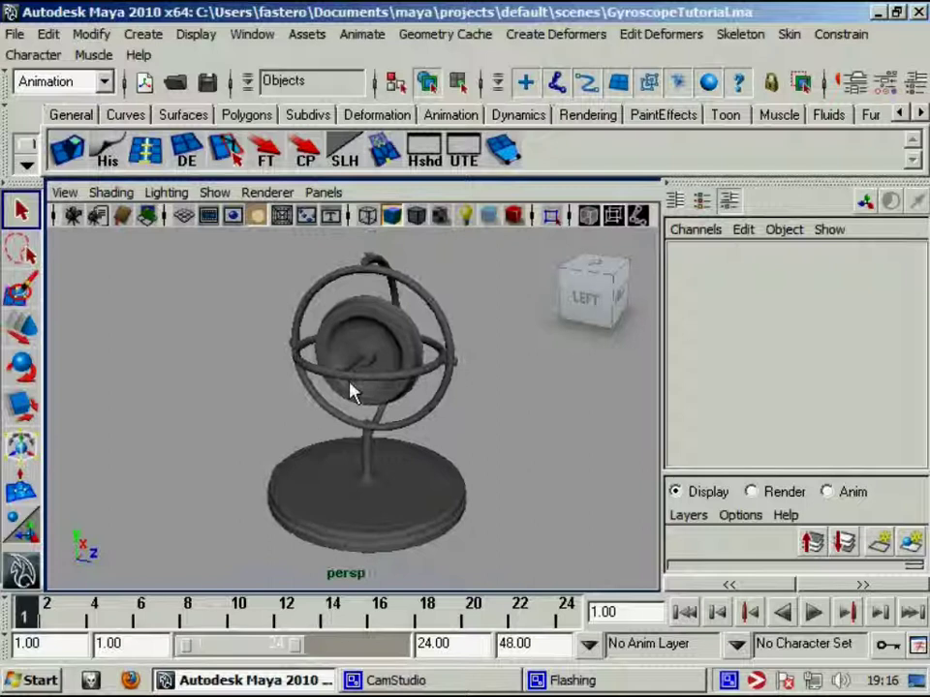
Select the entire gyroscope hierarchy, freeze its transformations and delete its construction history.
{"action": "middle_click_drag", "start_coordinate": [352, 391], "coordinate": [376, 387], "text": "alt"}
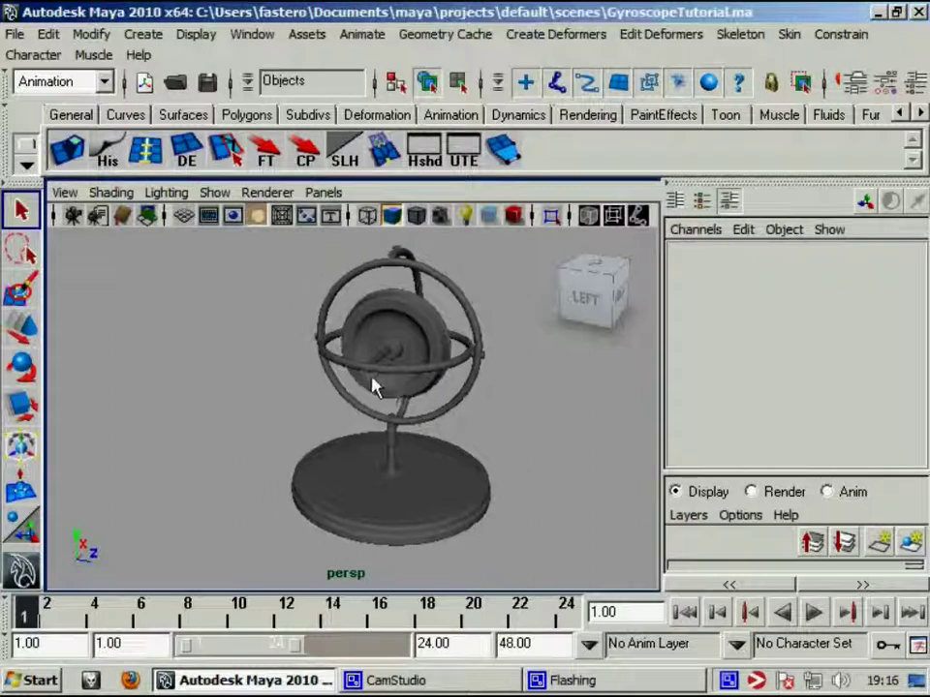
{"action": "left_click", "coordinate": [419, 272]}
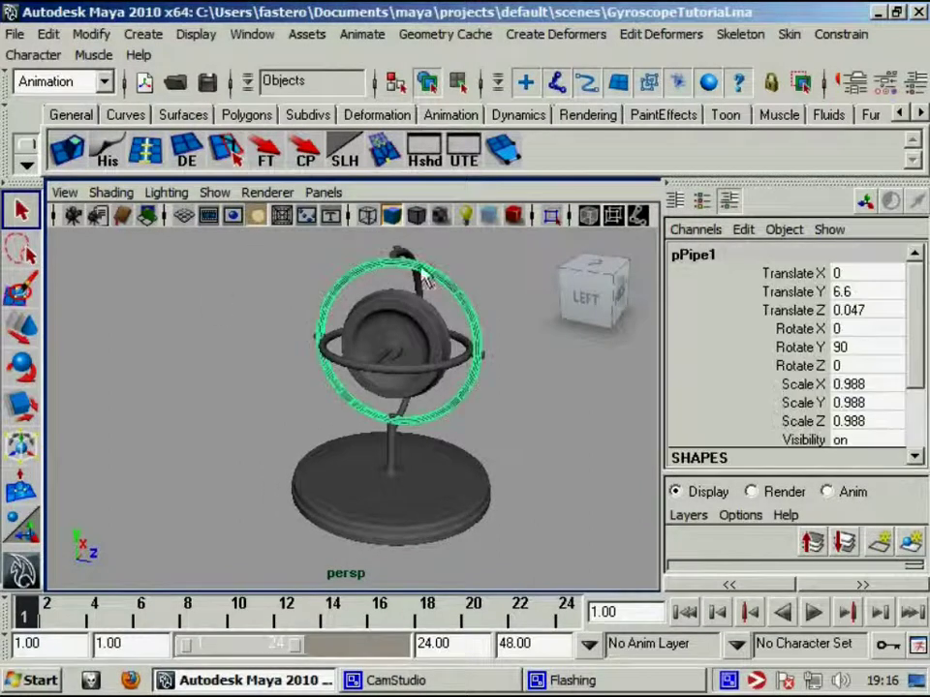
{"action": "left_click", "coordinate": [527, 280]}
{"action": "left_click", "coordinate": [478, 310]}
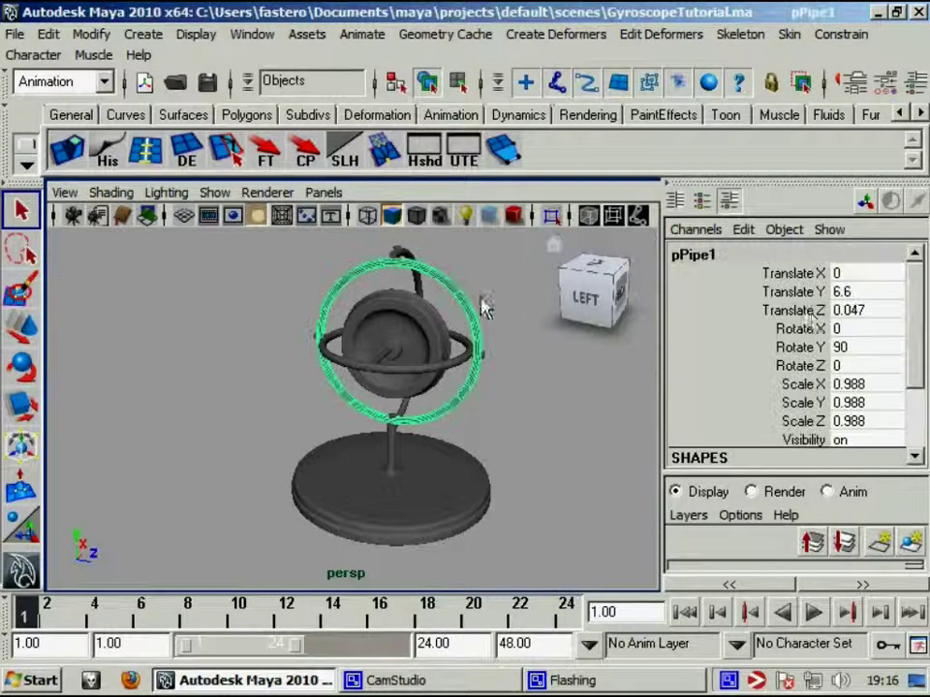
{"action": "left_click", "coordinate": [311, 467]}
{"action": "left_click", "coordinate": [268, 165]}
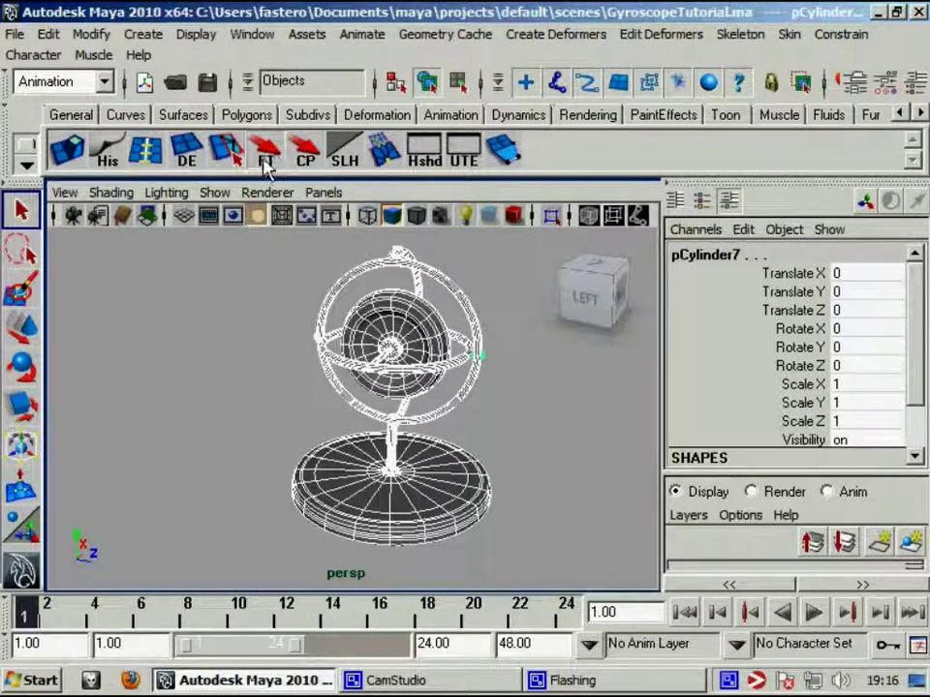
{"action": "left_click", "coordinate": [104, 153]}
{"action": "left_click", "coordinate": [553, 393]}
{"action": "key", "text": "5"}
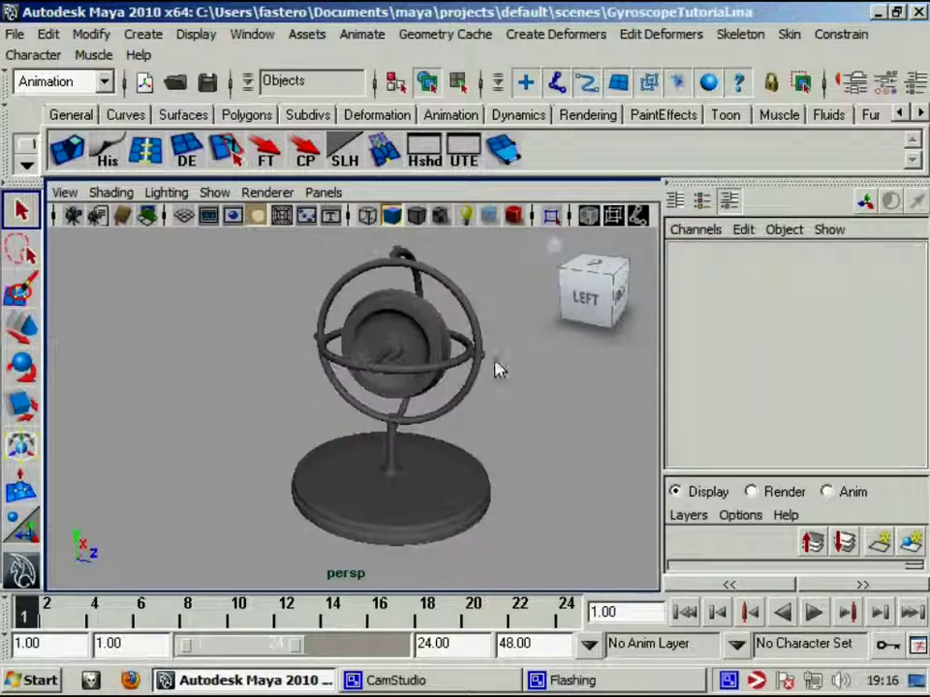
{"action": "left_click", "coordinate": [254, 34]}
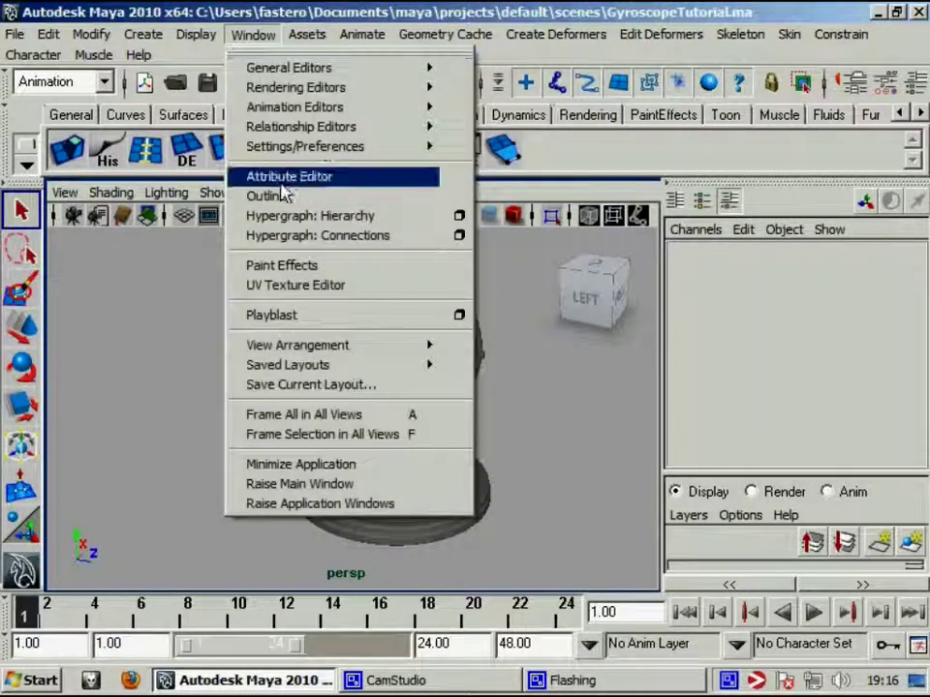
In the Outliner, rename pCylinder1 to base and pCylinder2 to baseArm.
{"action": "left_click", "coordinate": [276, 192]}
{"action": "left_click", "coordinate": [153, 392]}
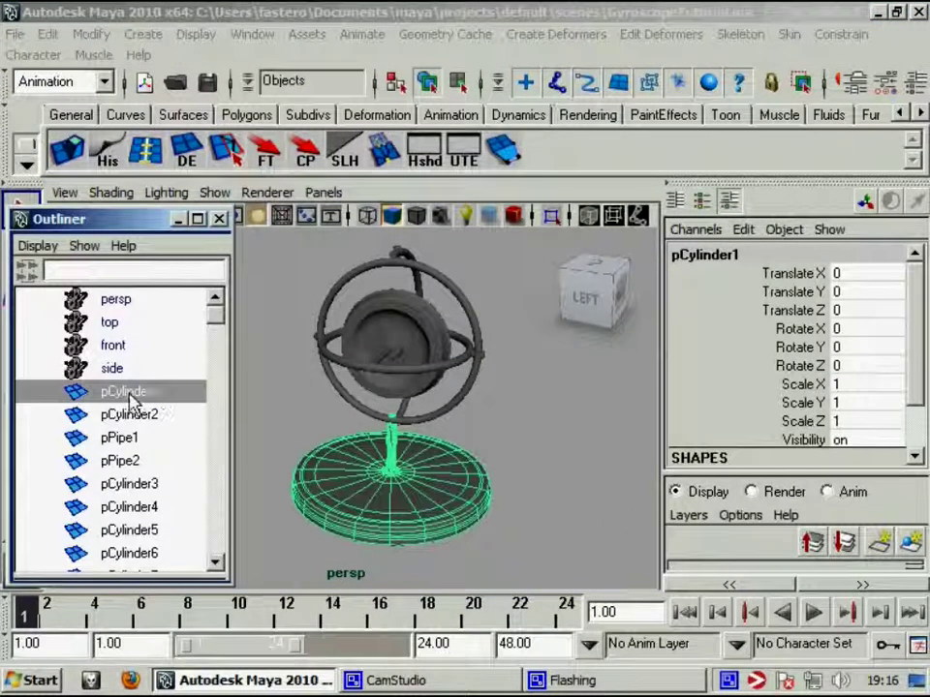
{"action": "double_click", "coordinate": [132, 397]}
{"action": "type", "text": "base"}
{"action": "key", "text": "Return"}
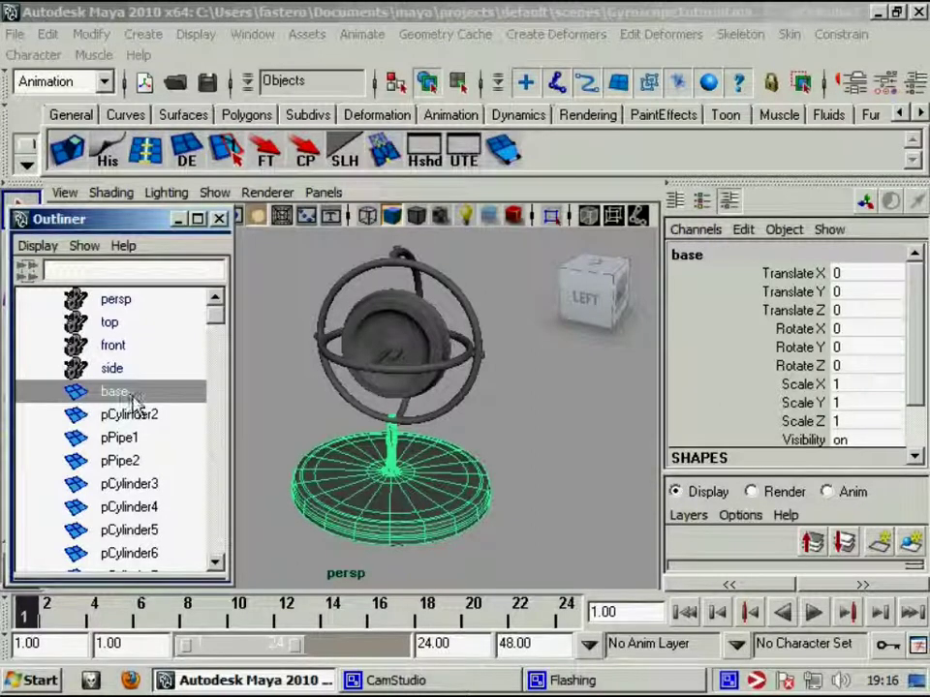
{"action": "left_click", "coordinate": [132, 416]}
{"action": "double_click", "coordinate": [135, 426]}
{"action": "type", "text": "ba"}
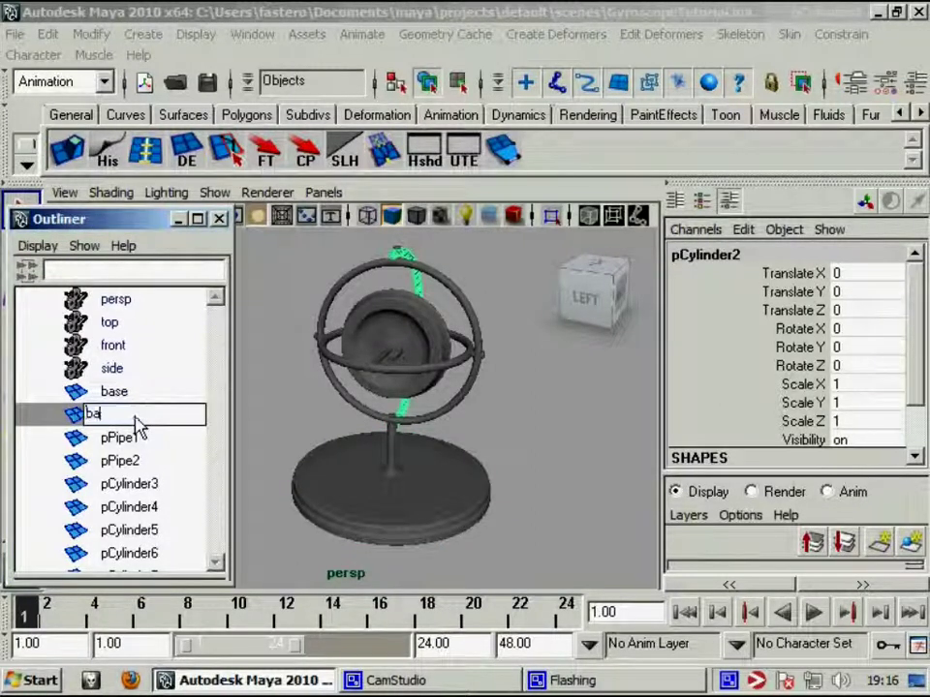
{"action": "type", "text": "seArm"}
{"action": "key", "text": "Return"}
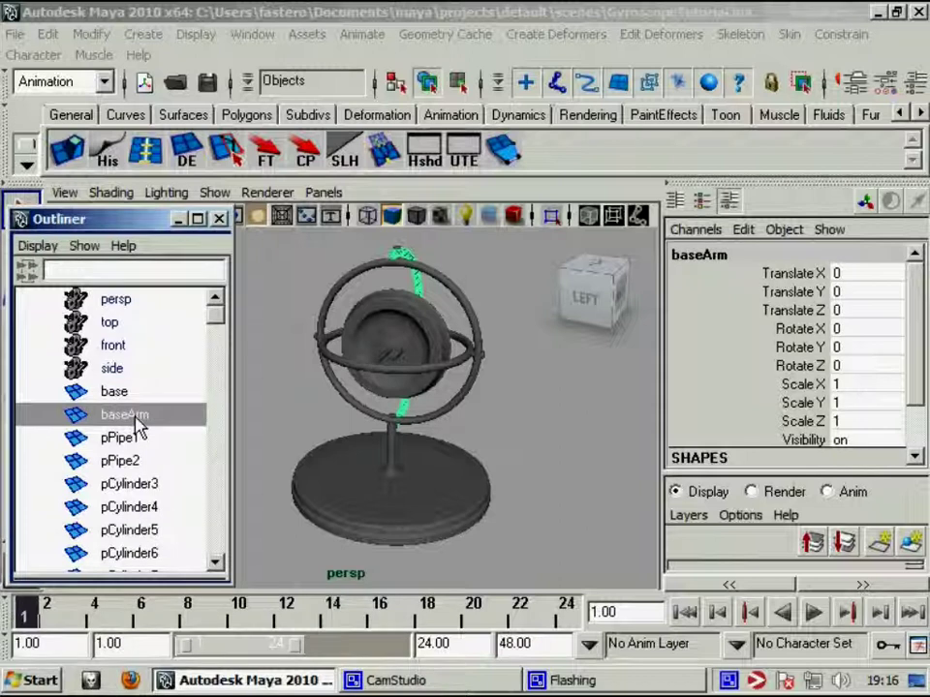
Rename the outer ring to VerticalPlane and the inner ring to HorizontalPlane.
{"action": "left_click", "coordinate": [141, 440]}
{"action": "double_click", "coordinate": [144, 441]}
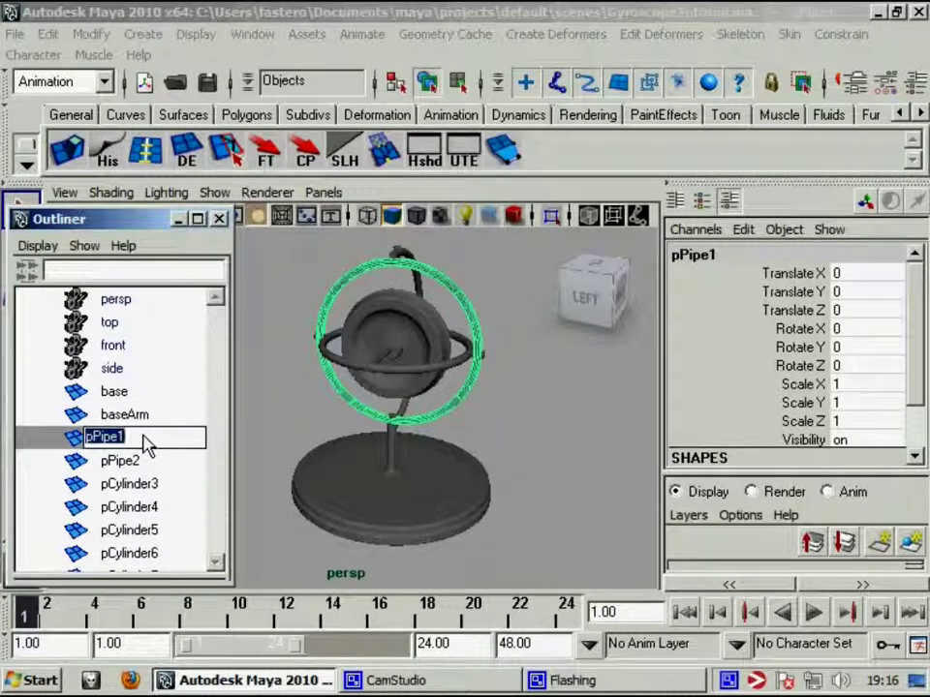
{"action": "type", "text": "VerticalPi"}
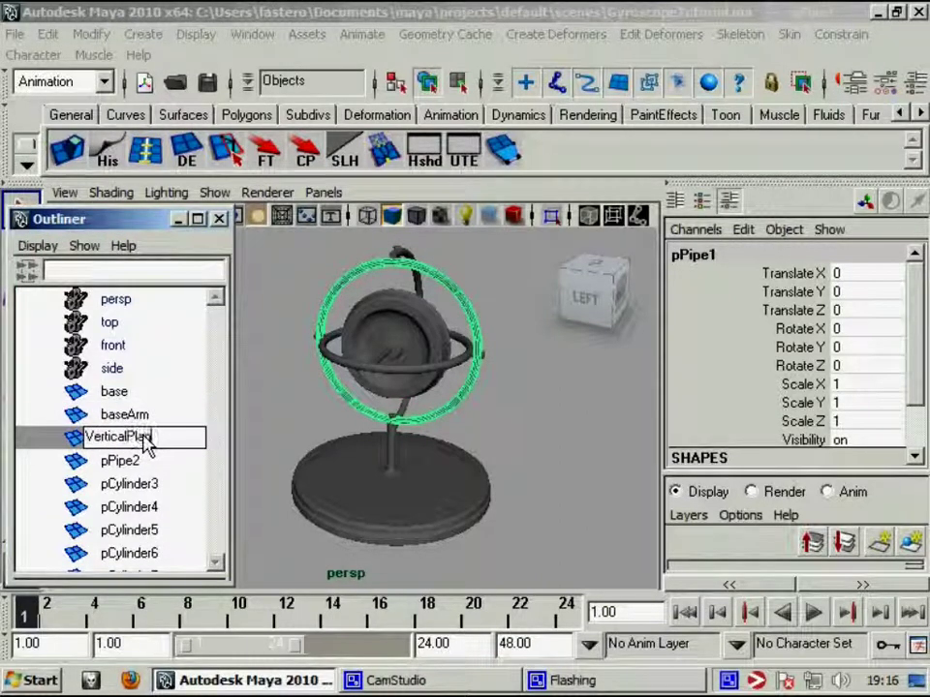
{"action": "key", "text": "Return"}
{"action": "double_click", "coordinate": [145, 462]}
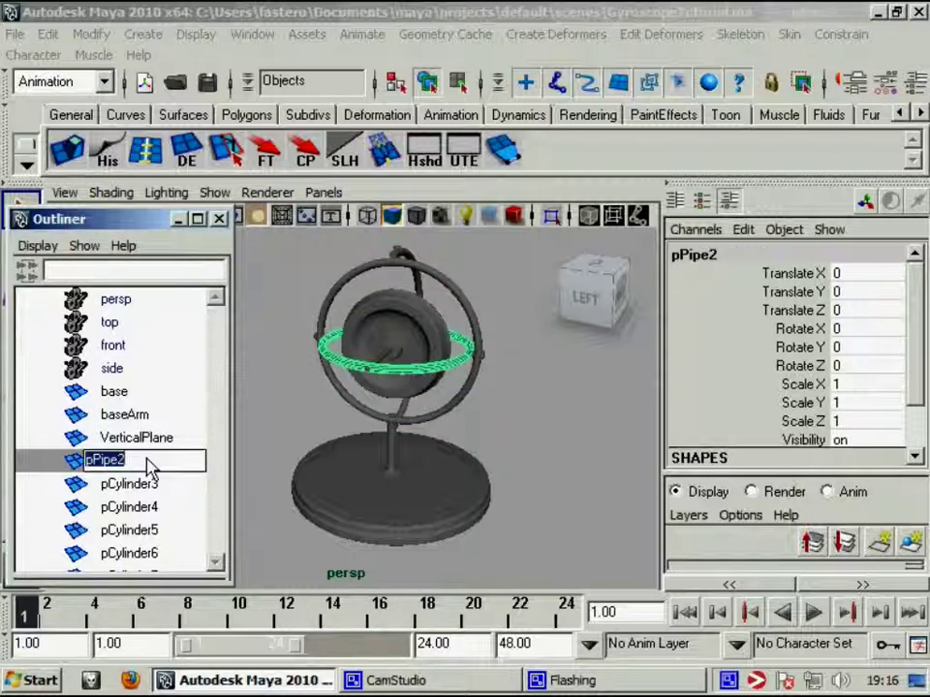
{"action": "type", "text": "Horizont"}
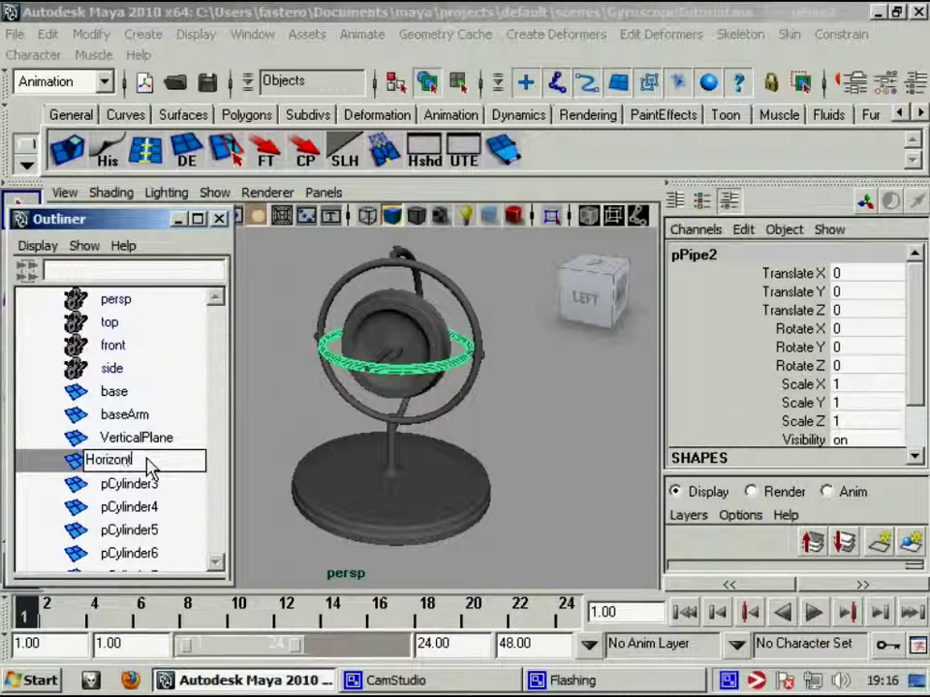
{"action": "type", "text": "alPlane"}
{"action": "key", "text": "Return"}
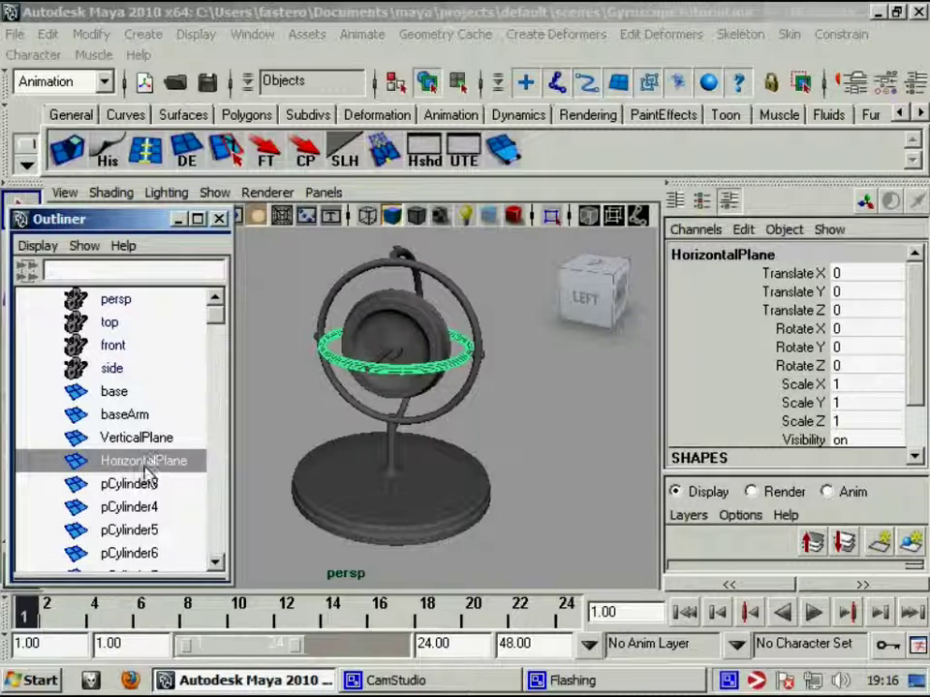
Rename pCylinder3, pCylinder4 and pCylinder5 to SpinAxis, rotor and boltop.
{"action": "double_click", "coordinate": [140, 484]}
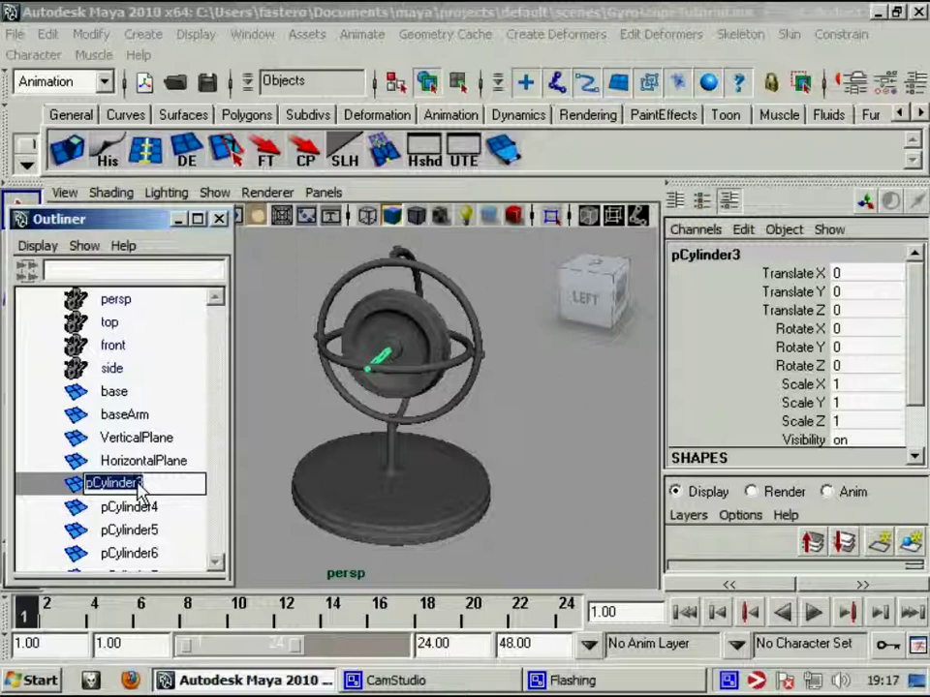
{"action": "type", "text": "SpinAxis"}
{"action": "key", "text": "Return"}
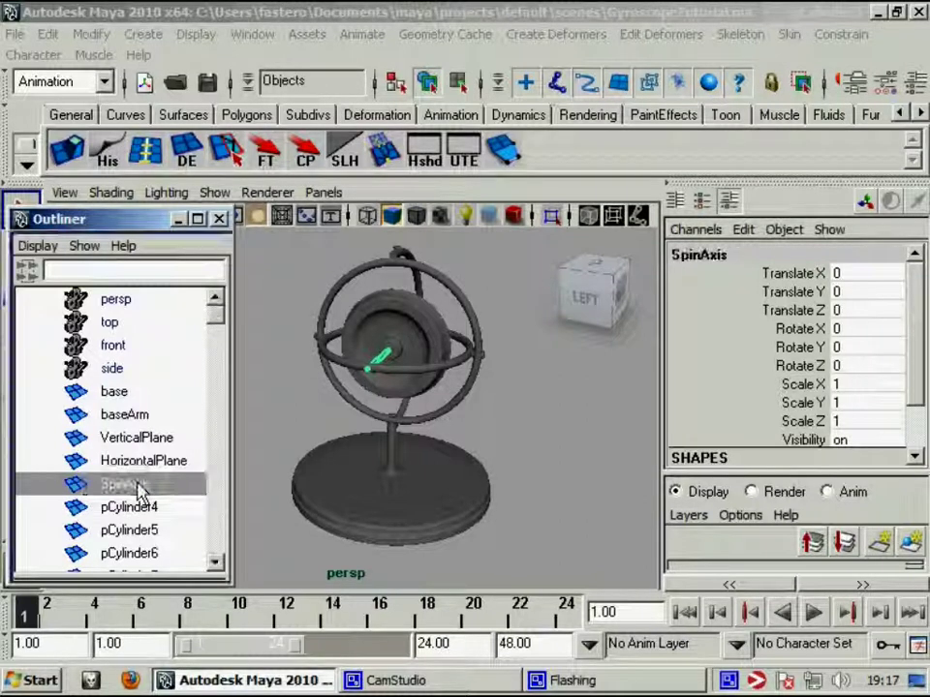
{"action": "double_click", "coordinate": [145, 507]}
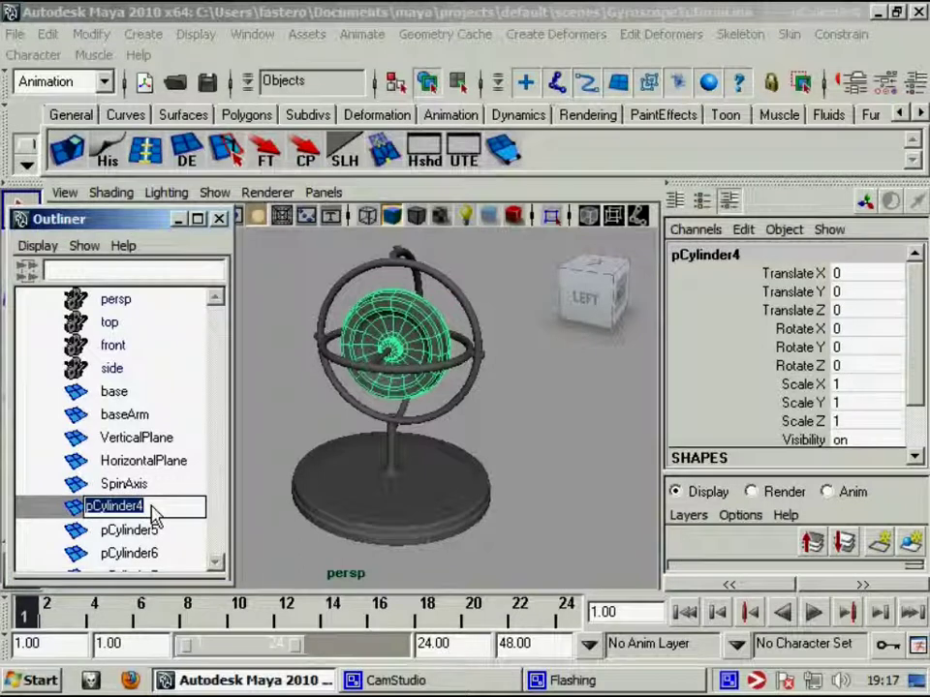
{"action": "type", "text": "rotor"}
{"action": "key", "text": "Return"}
{"action": "double_click", "coordinate": [152, 533]}
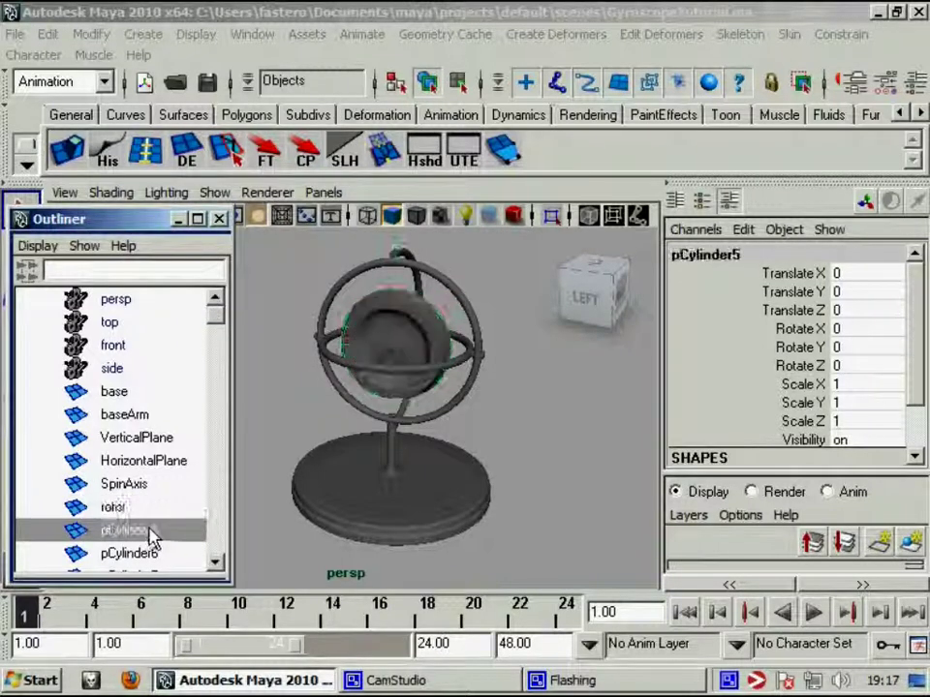
{"action": "scroll", "coordinate": [152, 536], "scroll_direction": "down", "scroll_amount": 1}
{"action": "double_click", "coordinate": [155, 487]}
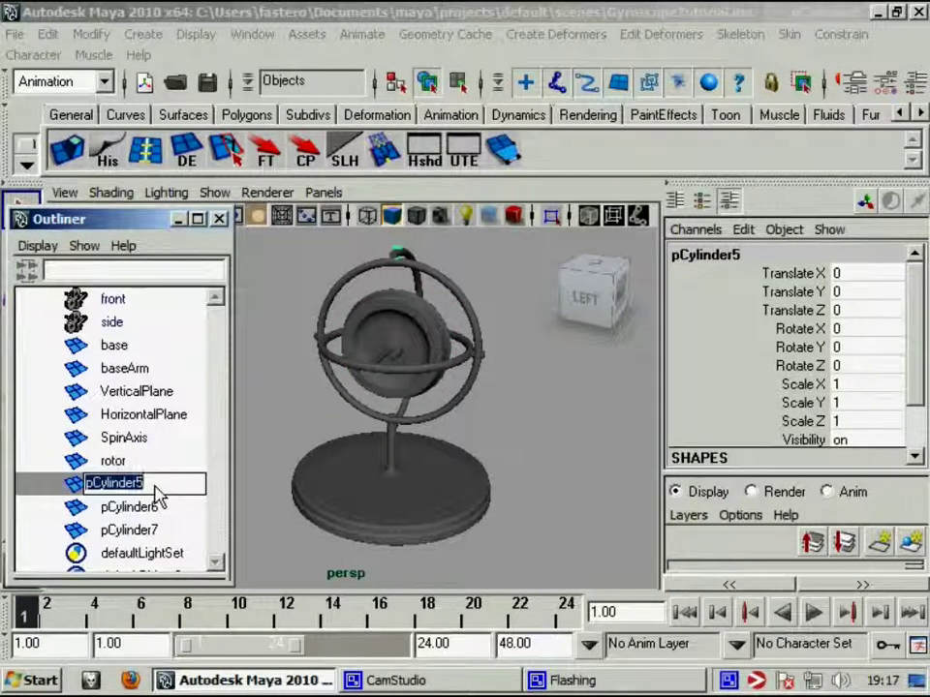
{"action": "type", "text": "boltop"}
{"action": "key", "text": "Return"}
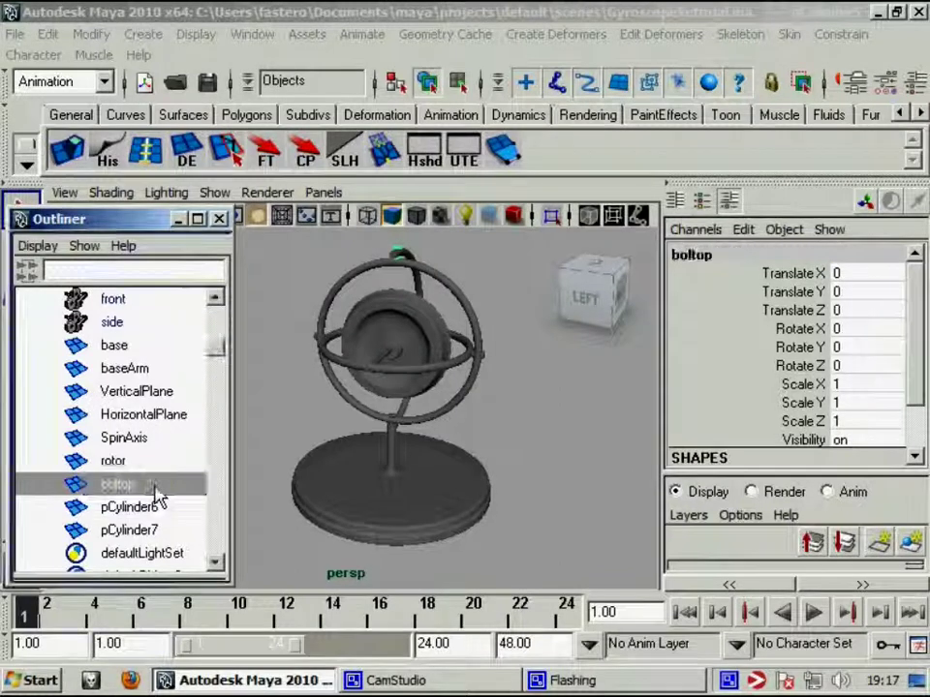
Rename pCylinder6 and pCylinder7 to boltL and boltR, then parent baseArm under base.
{"action": "left_click", "coordinate": [160, 529]}
{"action": "left_click", "coordinate": [158, 509]}
{"action": "left_click", "coordinate": [158, 529]}
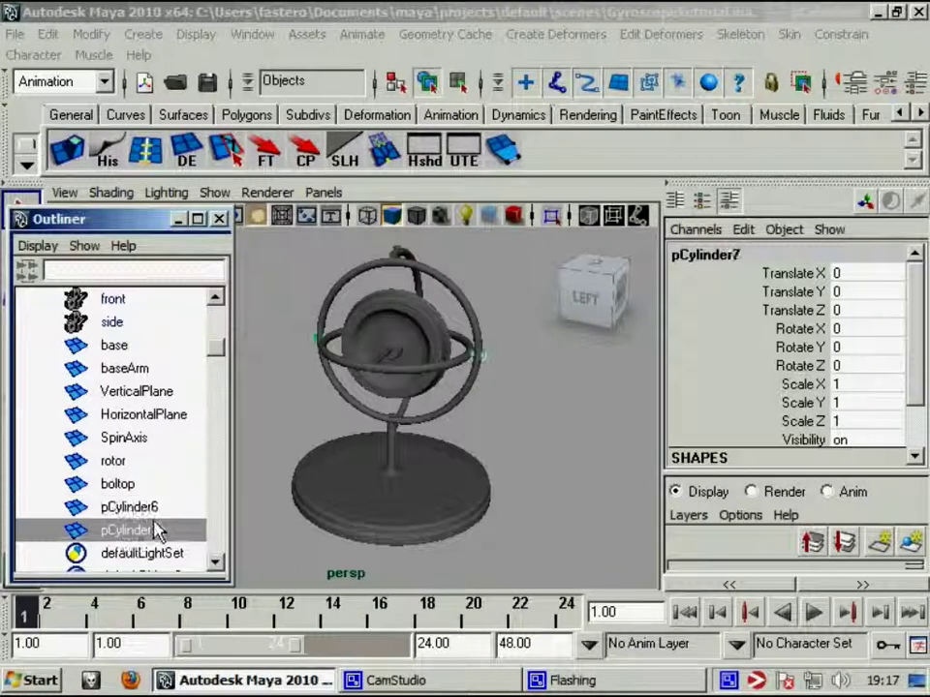
{"action": "left_click", "coordinate": [156, 505], "text": "ctrl"}
{"action": "double_click", "coordinate": [158, 506]}
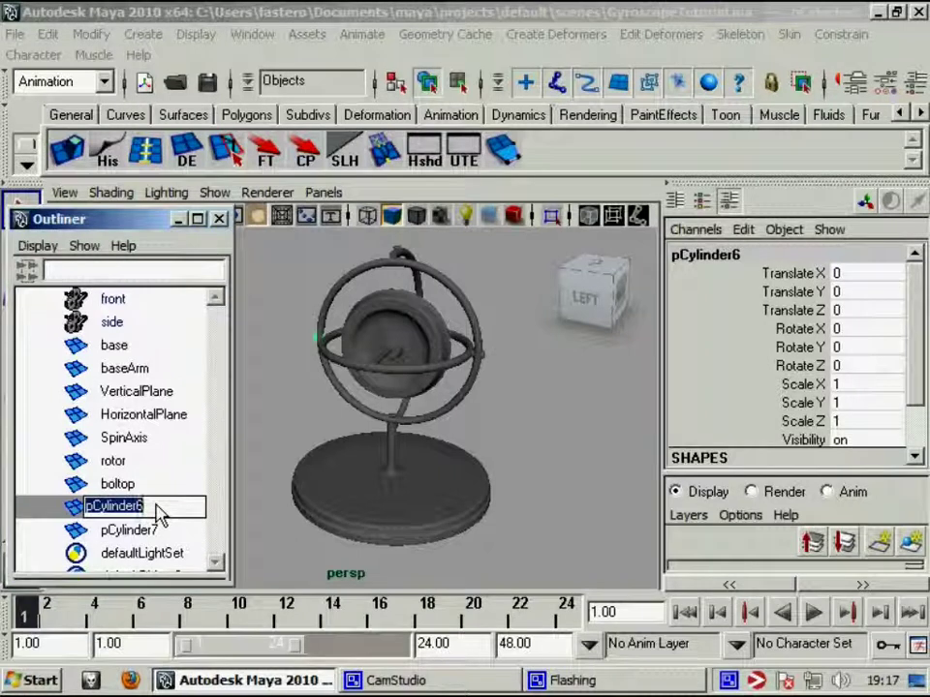
{"action": "type", "text": "boltL"}
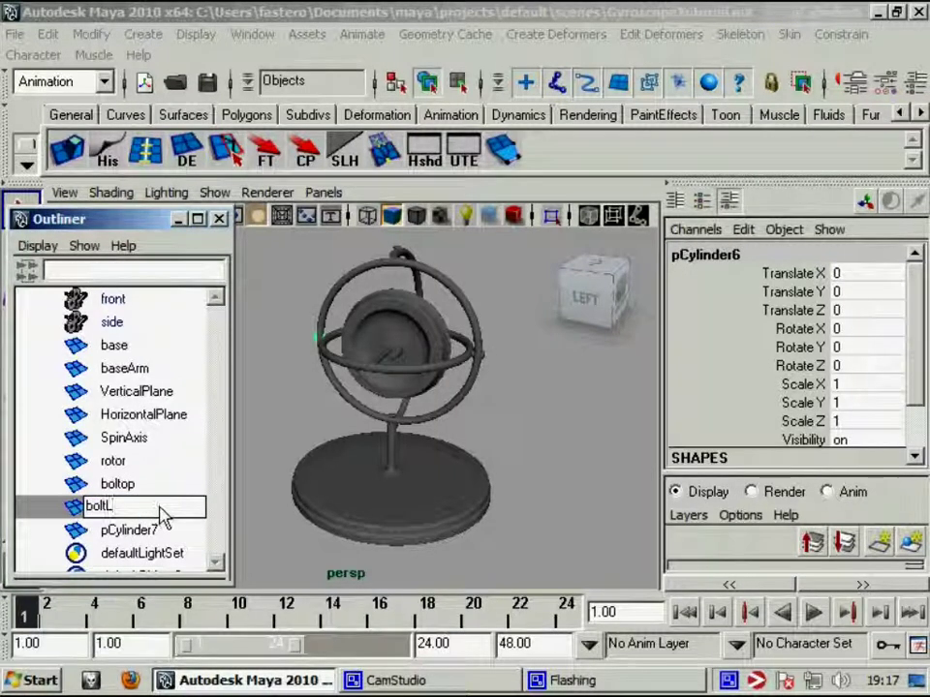
{"action": "key", "text": "Return"}
{"action": "double_click", "coordinate": [144, 532]}
{"action": "type", "text": "bol"}
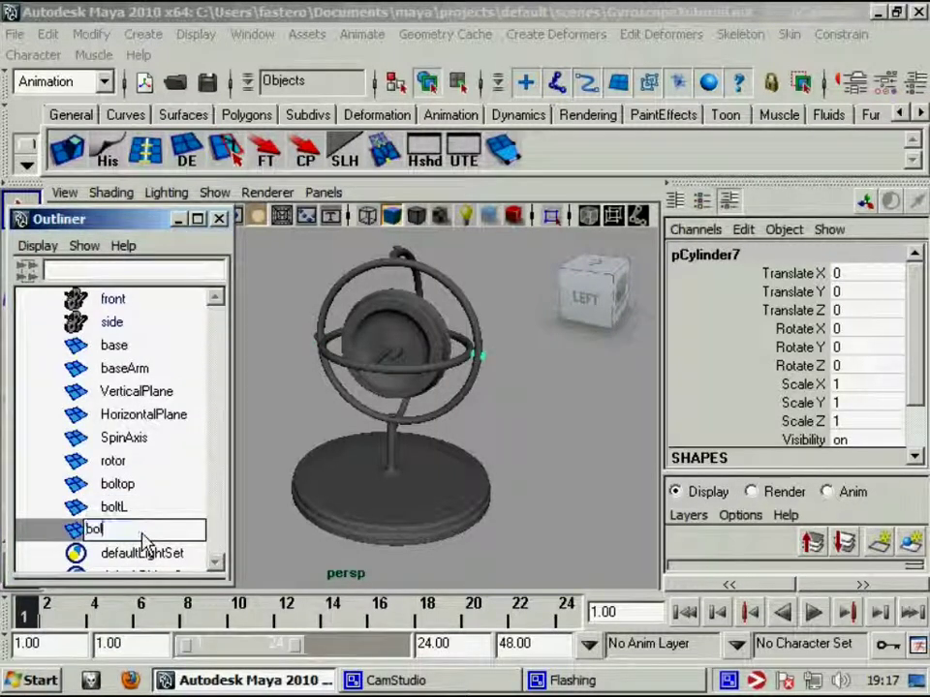
{"action": "type", "text": "tR"}
{"action": "key", "text": "Return"}
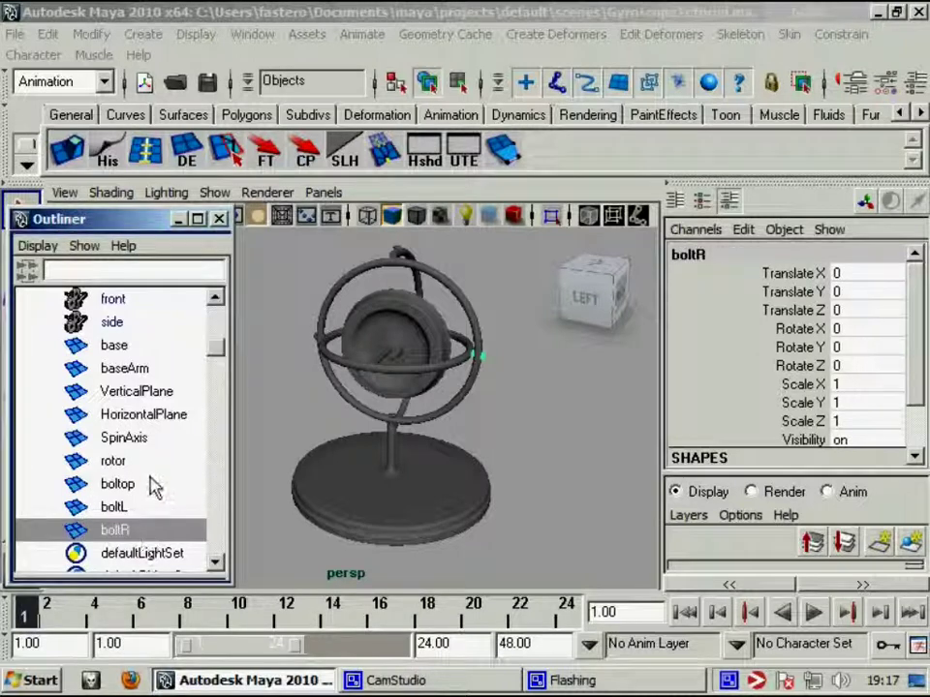
{"action": "mouse_move", "coordinate": [149, 483]}
{"action": "middle_mouse_down"}
{"action": "mouse_move", "coordinate": [148, 360]}
{"action": "mouse_move", "coordinate": [135, 348]}
{"action": "middle_mouse_up"}
Parent HorizontalPlane through boltR under VerticalPlane in the Outliner.
{"action": "left_click", "coordinate": [146, 351]}
{"action": "left_click", "coordinate": [147, 368]}
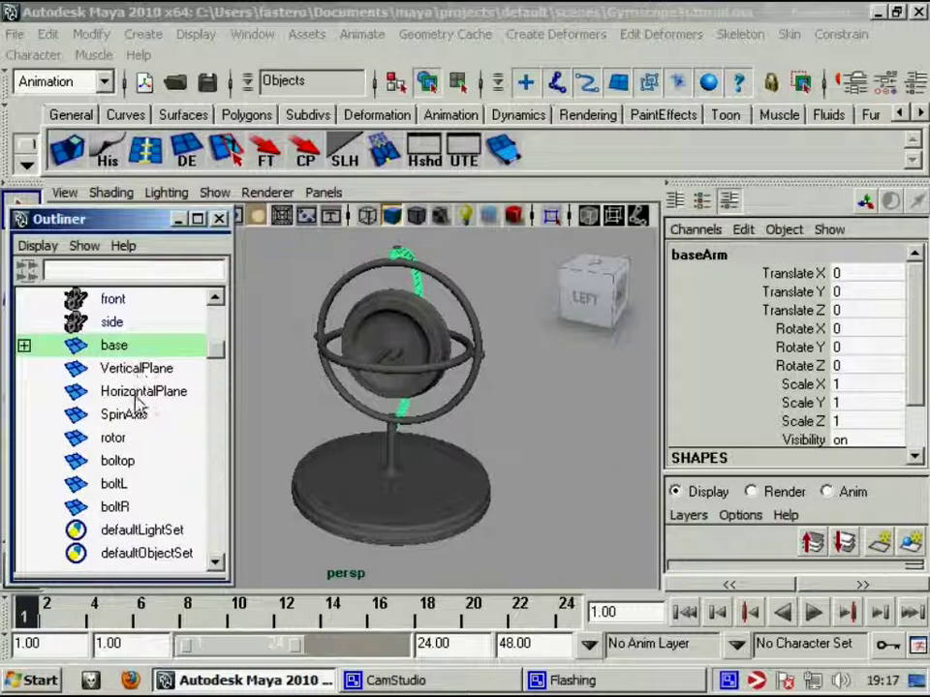
{"action": "left_click", "coordinate": [116, 505]}
{"action": "left_click", "coordinate": [130, 391], "text": "shift"}
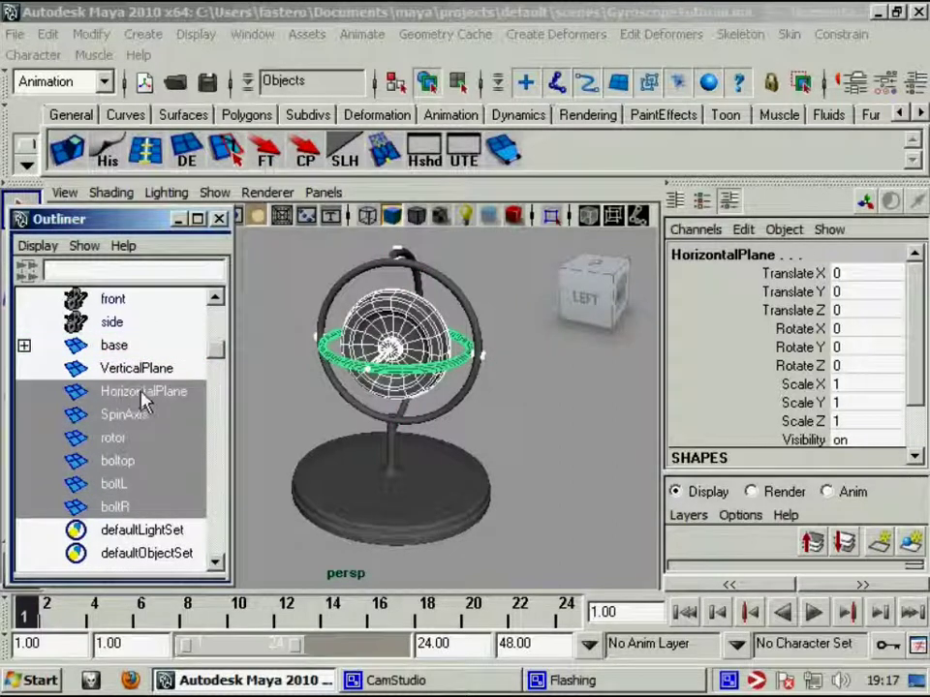
{"action": "middle_click_drag", "start_coordinate": [139, 387], "coordinate": [136, 370]}
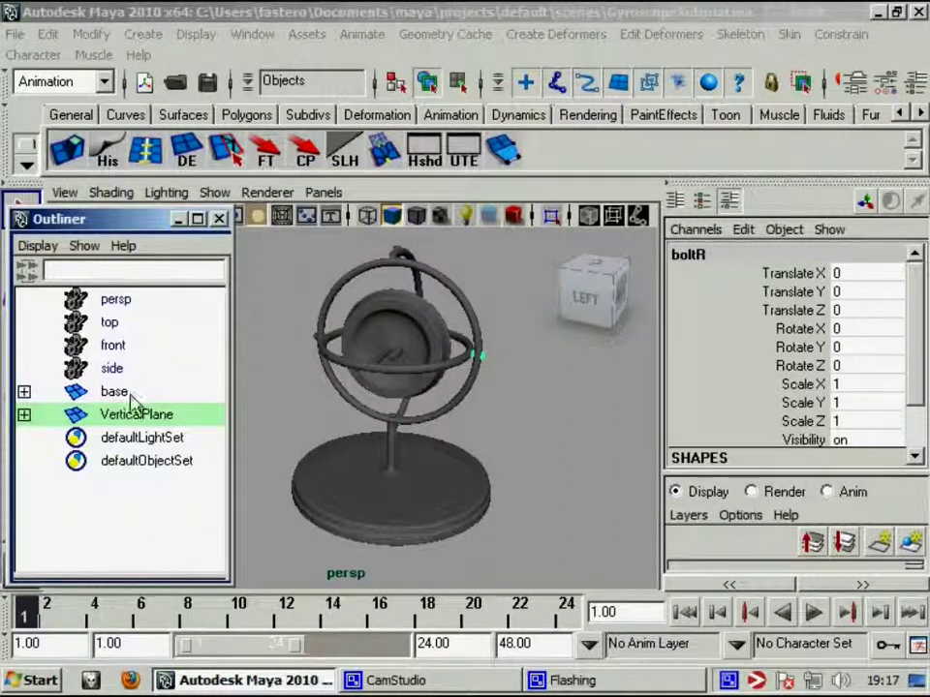
Expand VerticalPlane and select only SpinAxis and rotor among its children.
{"action": "left_click", "coordinate": [139, 414]}
{"action": "left_click", "coordinate": [25, 414]}
{"action": "left_click", "coordinate": [146, 461]}
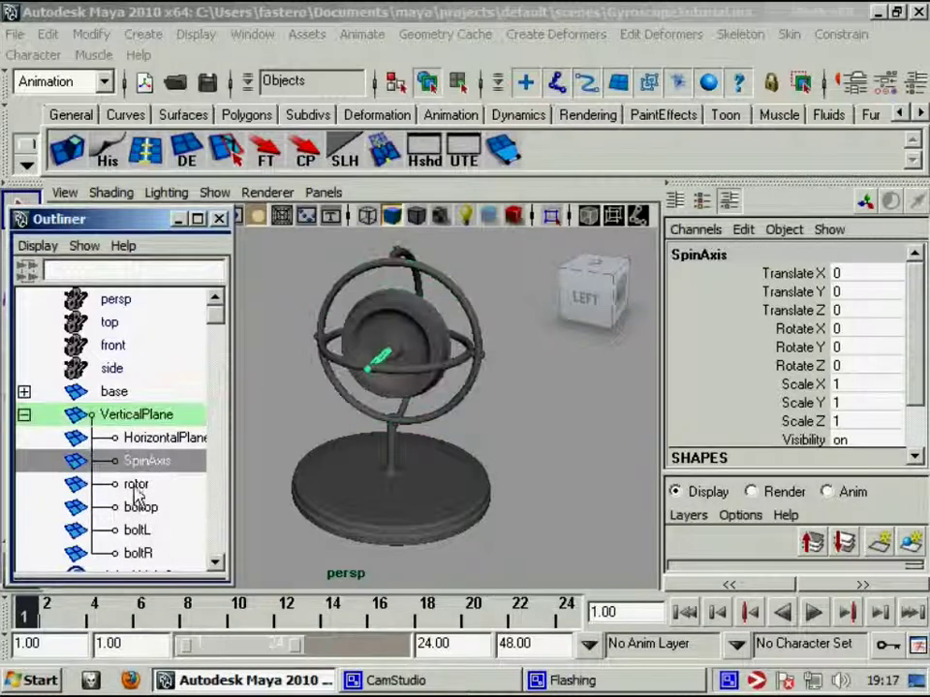
{"action": "left_click", "coordinate": [137, 553], "text": "shift"}
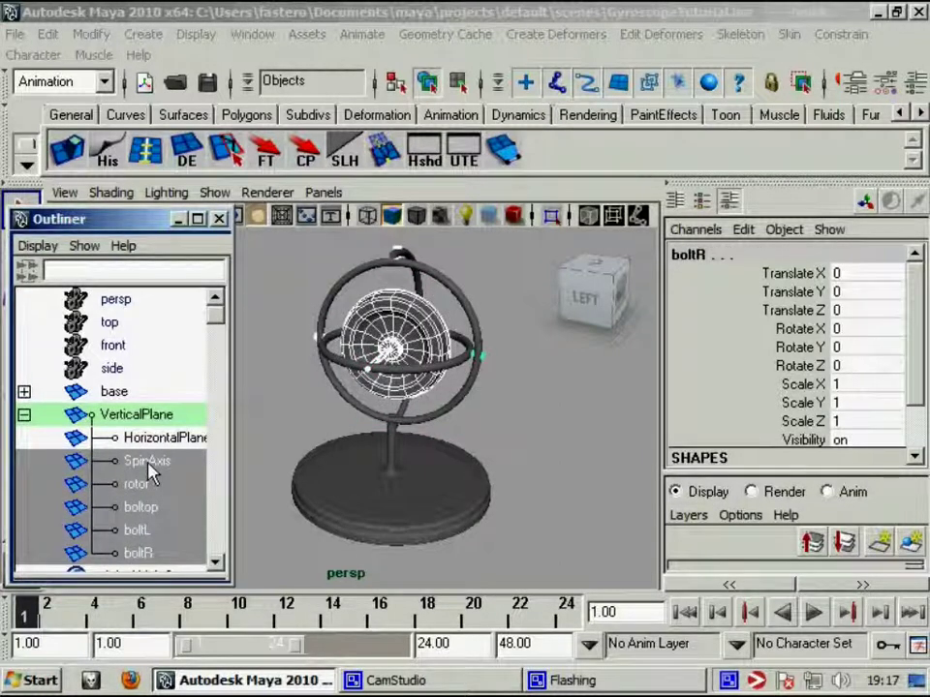
{"action": "left_click", "coordinate": [368, 263], "text": "shift"}
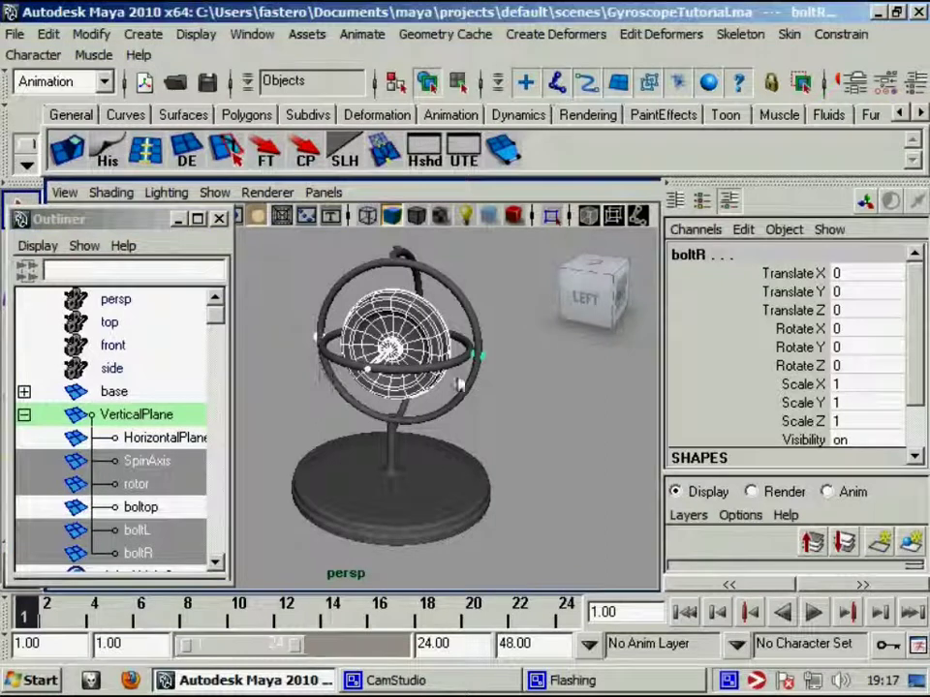
{"action": "mouse_move", "coordinate": [494, 360]}
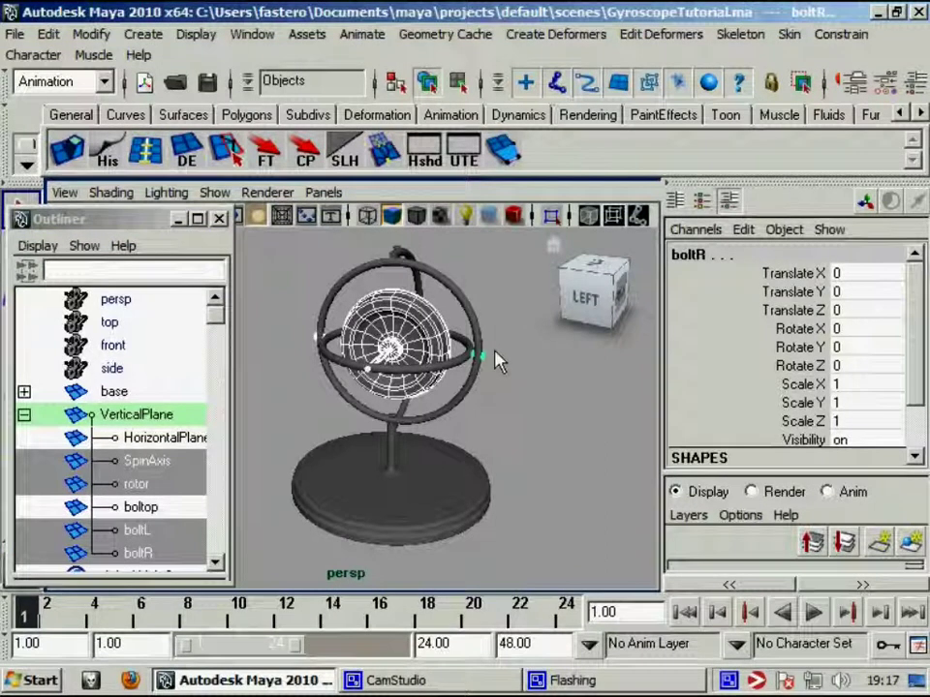
{"action": "left_click", "coordinate": [475, 373], "text": "shift"}
{"action": "left_click", "coordinate": [322, 356], "text": "shift"}
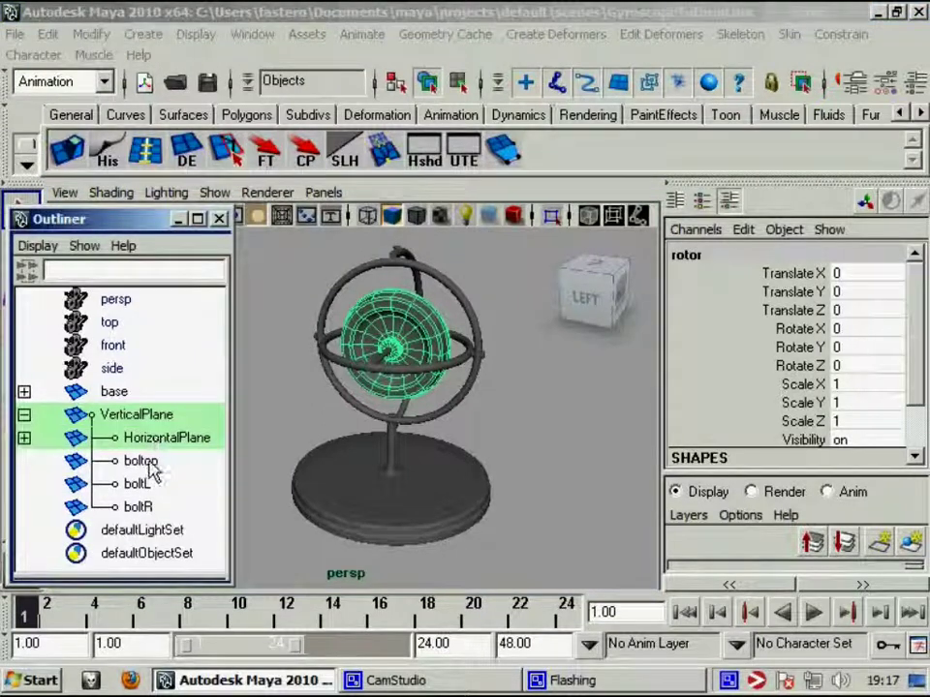
Check the three bolts under VerticalPlane, then select HorizontalPlane as the parent.
{"action": "left_click", "coordinate": [145, 462]}
{"action": "left_click", "coordinate": [148, 485]}
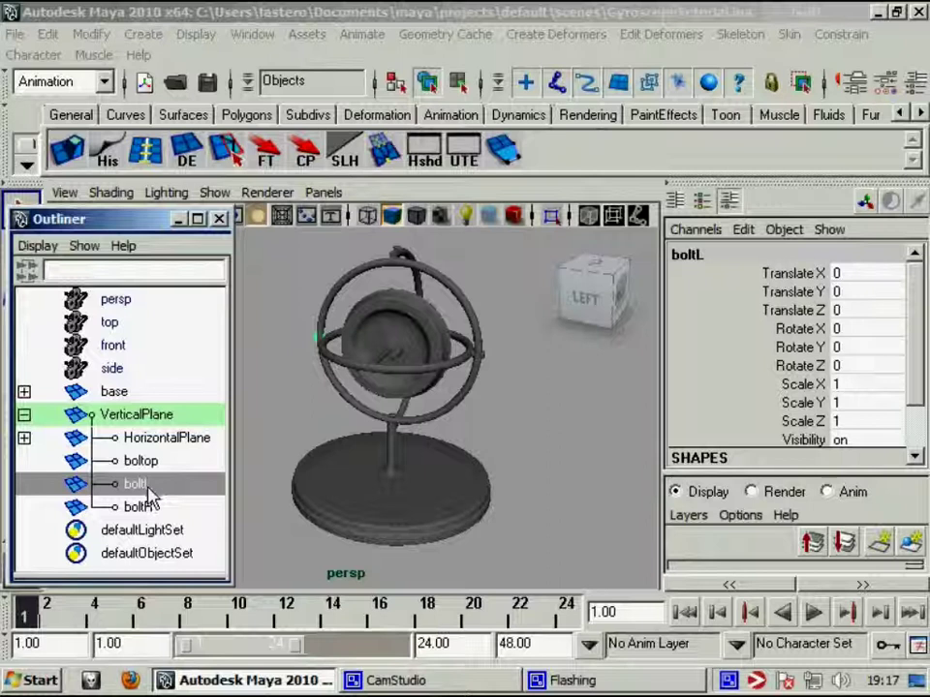
{"action": "left_click", "coordinate": [148, 503], "text": "shift"}
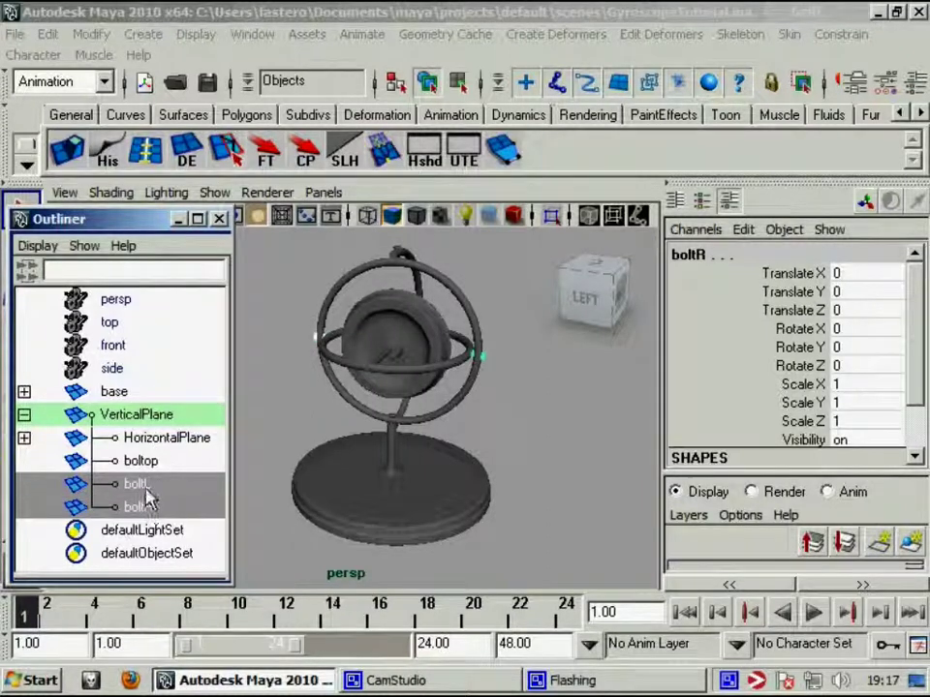
{"action": "left_click", "coordinate": [24, 414]}
{"action": "left_click", "coordinate": [136, 414]}
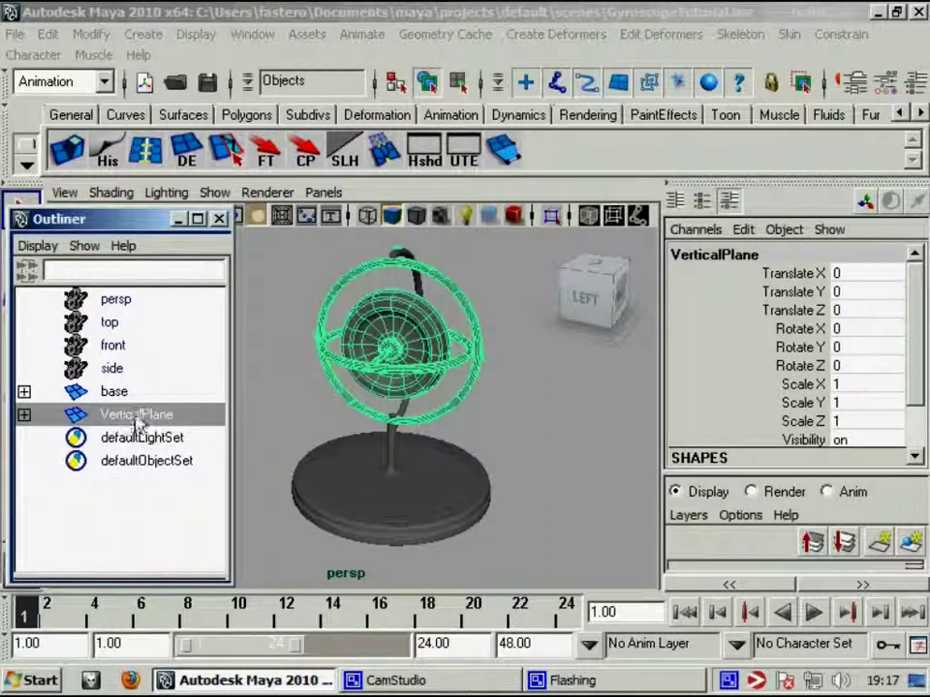
{"action": "left_click", "coordinate": [24, 415]}
{"action": "left_click", "coordinate": [158, 437]}
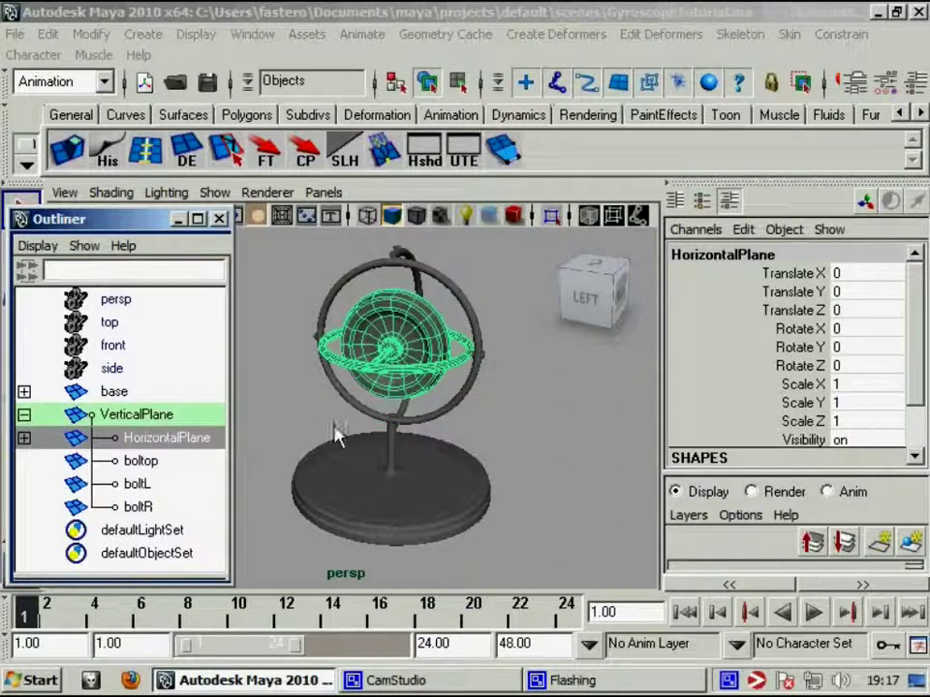
Expand HorizontalPlane to confirm SpinAxis and rotor are its children, then collapse the hierarchy.
{"action": "mouse_move", "coordinate": [405, 436]}
{"action": "left_mouse_down", "text": "alt"}
{"action": "mouse_move", "coordinate": [432, 436]}
{"action": "mouse_move", "coordinate": [333, 436]}
{"action": "mouse_move", "coordinate": [238, 391]}
{"action": "left_mouse_up", "text": "alt"}
{"action": "left_click", "coordinate": [145, 462]}
{"action": "left_click", "coordinate": [162, 438]}
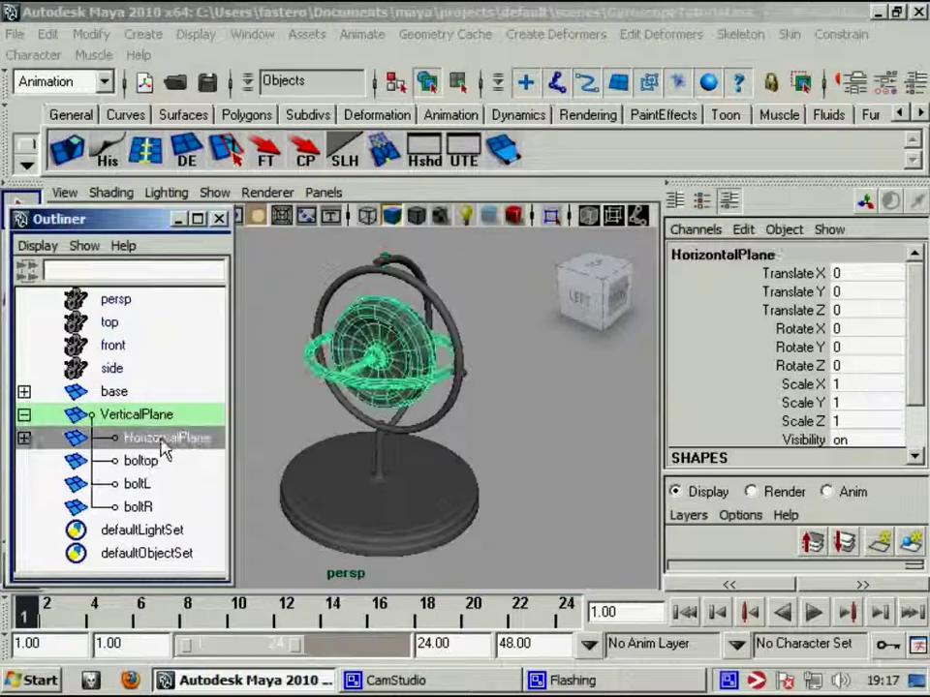
{"action": "left_click", "coordinate": [24, 438]}
{"action": "left_click", "coordinate": [151, 464]}
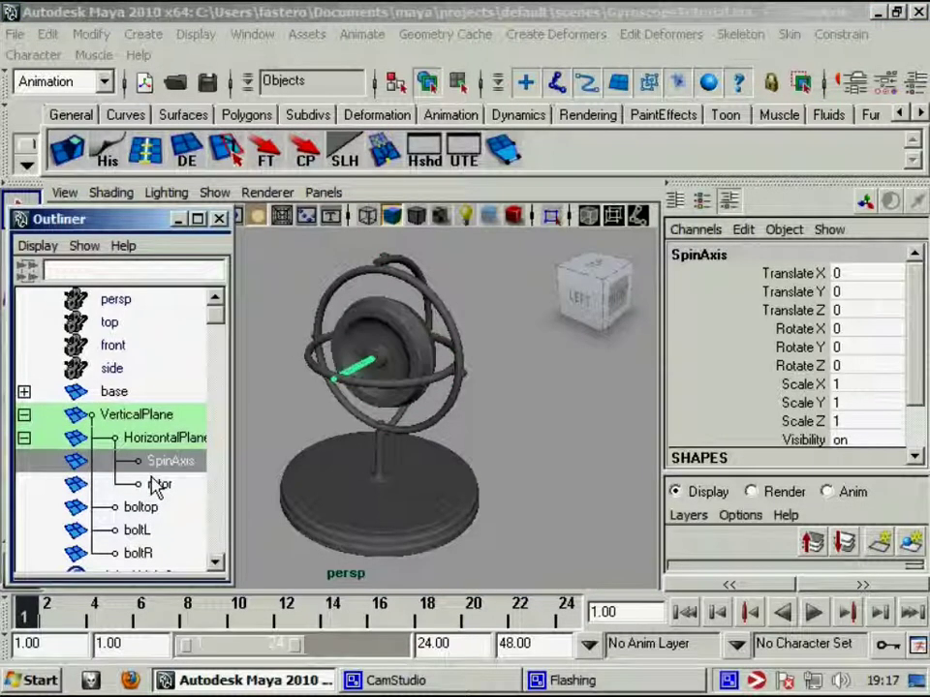
{"action": "left_click", "coordinate": [157, 485]}
{"action": "left_click", "coordinate": [24, 439]}
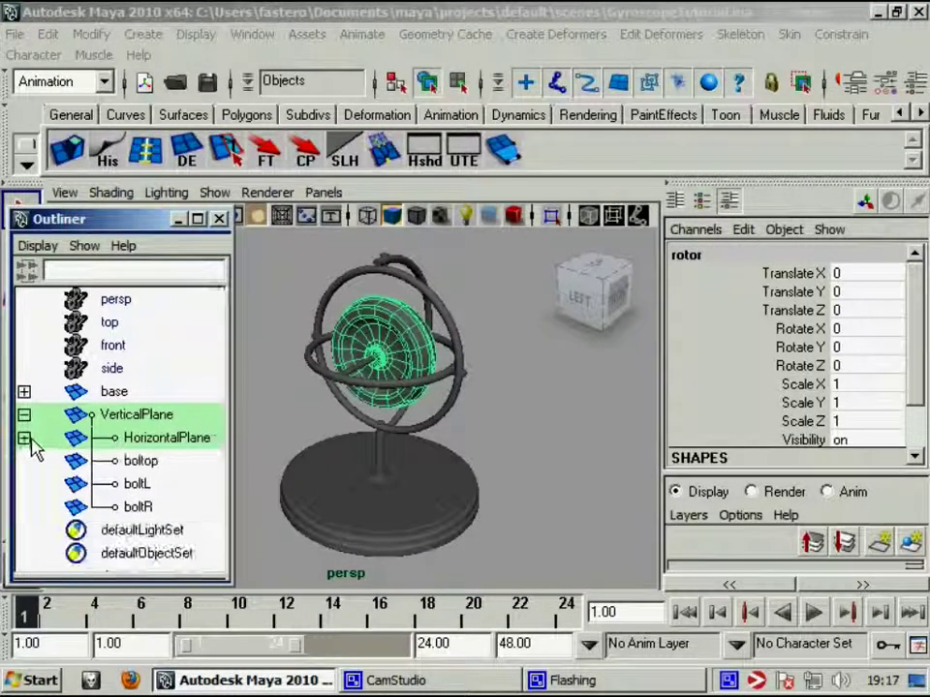
{"action": "left_click", "coordinate": [24, 438]}
{"action": "left_click", "coordinate": [145, 438]}
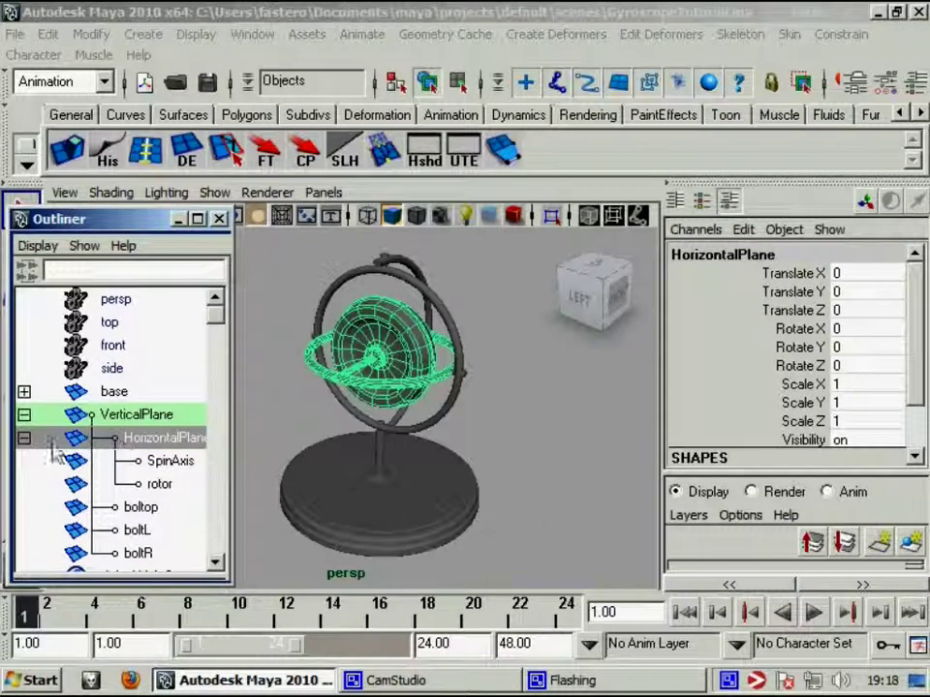
{"action": "left_click", "coordinate": [24, 438]}
{"action": "left_click", "coordinate": [24, 415]}
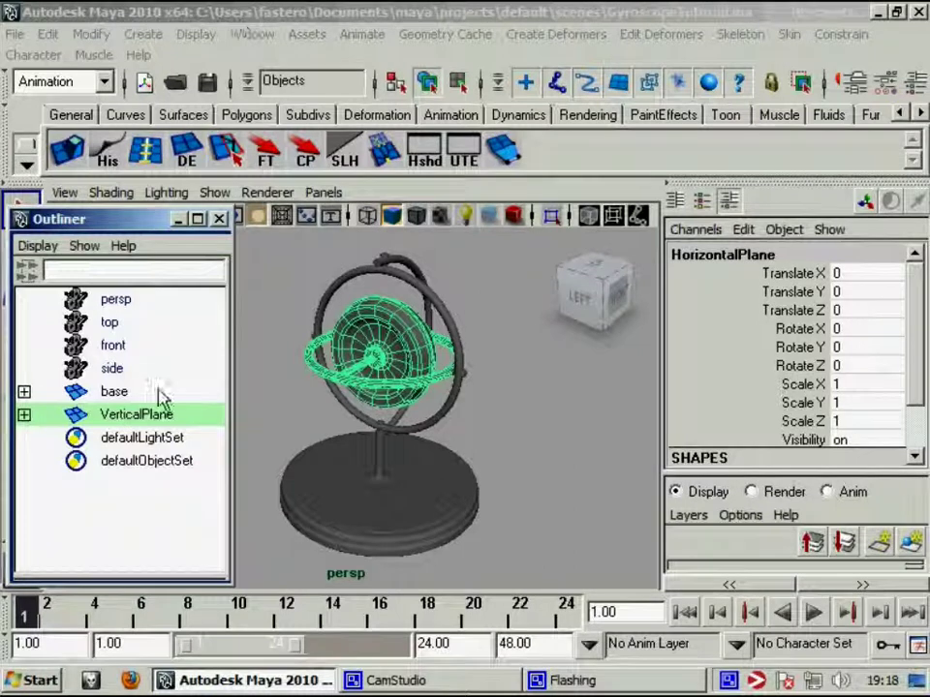
Test-rotate VerticalPlane around its Y axis, then undo the rotation.
{"action": "left_click", "coordinate": [155, 425]}
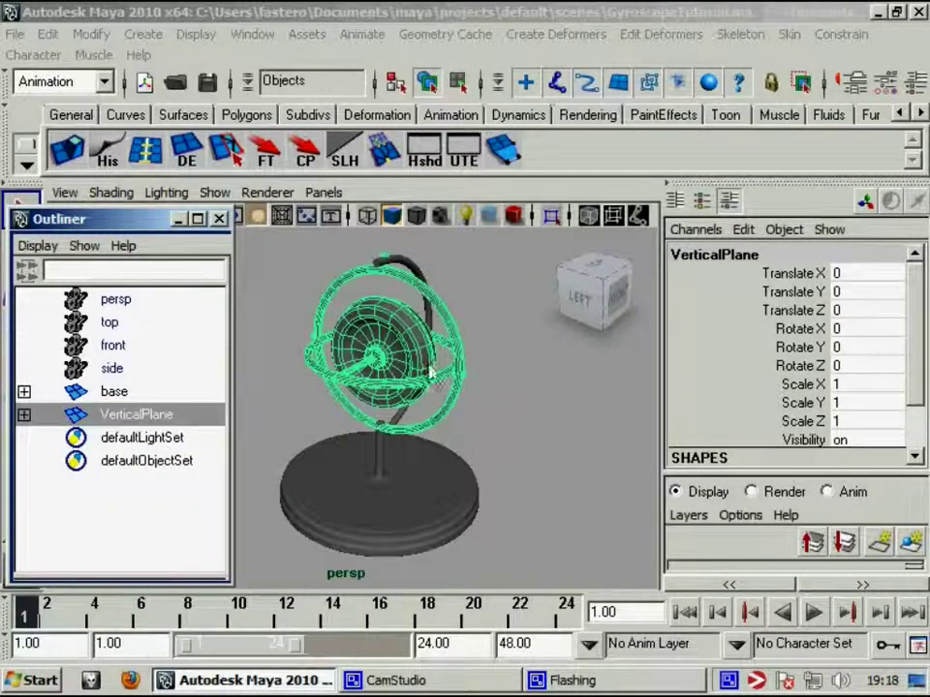
{"action": "key", "text": "e"}
{"action": "mouse_move", "coordinate": [434, 380]}
{"action": "left_mouse_down"}
{"action": "mouse_move", "coordinate": [394, 394]}
{"action": "mouse_move", "coordinate": [765, 397]}
{"action": "left_mouse_up"}
{"action": "key", "text": "ctrl+z"}
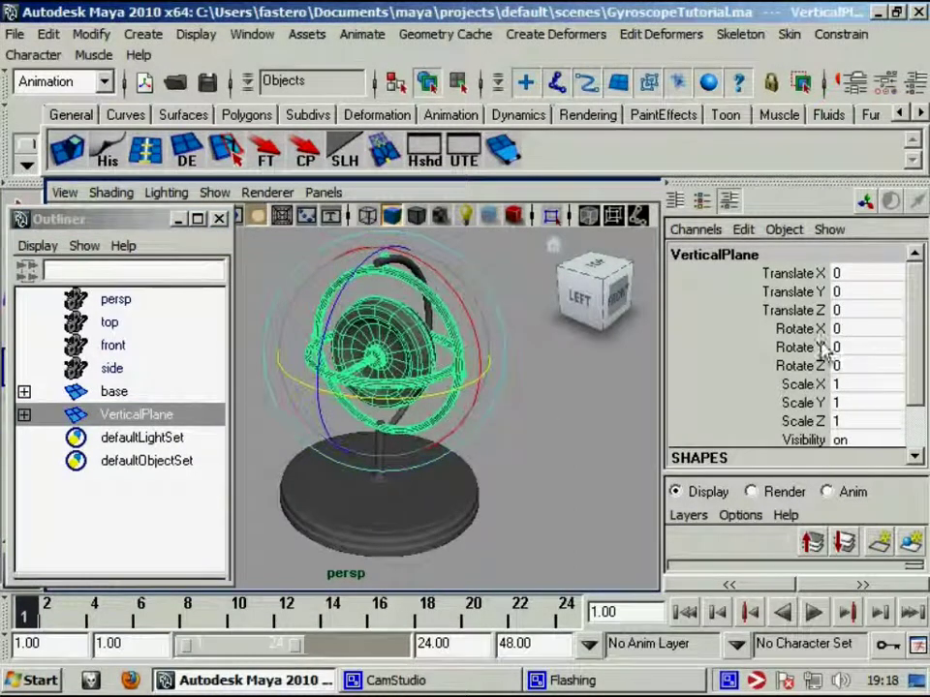
Open Set Driven Key, load VerticalPlane as driver, and reset HorizontalPlane's Rotate Z to 0.
{"action": "left_click", "coordinate": [361, 34]}
{"action": "mouse_move", "coordinate": [411, 147]}
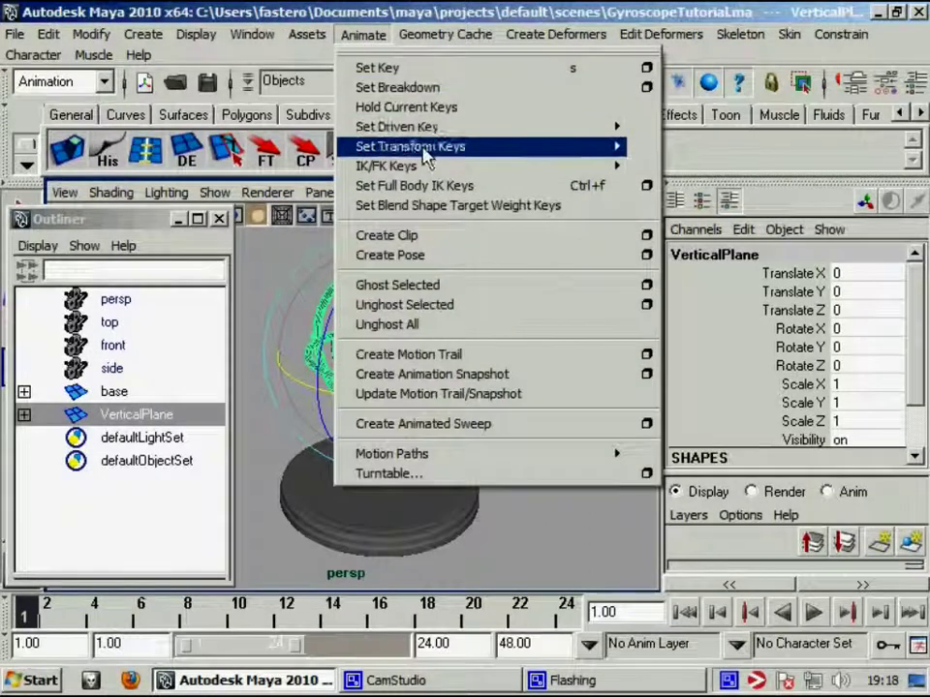
{"action": "mouse_move", "coordinate": [397, 126]}
{"action": "left_click", "coordinate": [630, 135]}
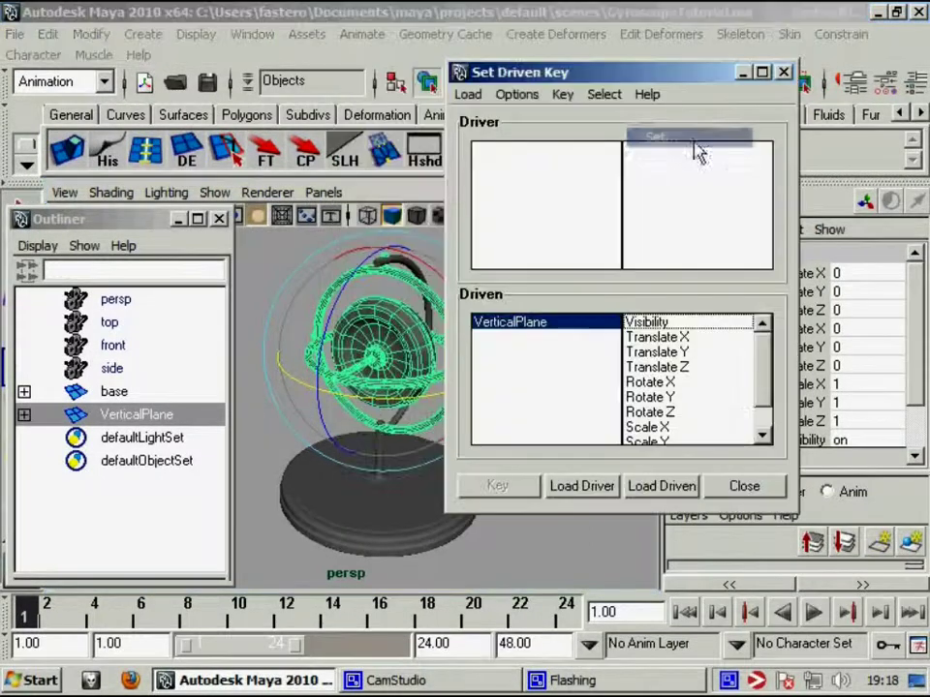
{"action": "left_click", "coordinate": [584, 485]}
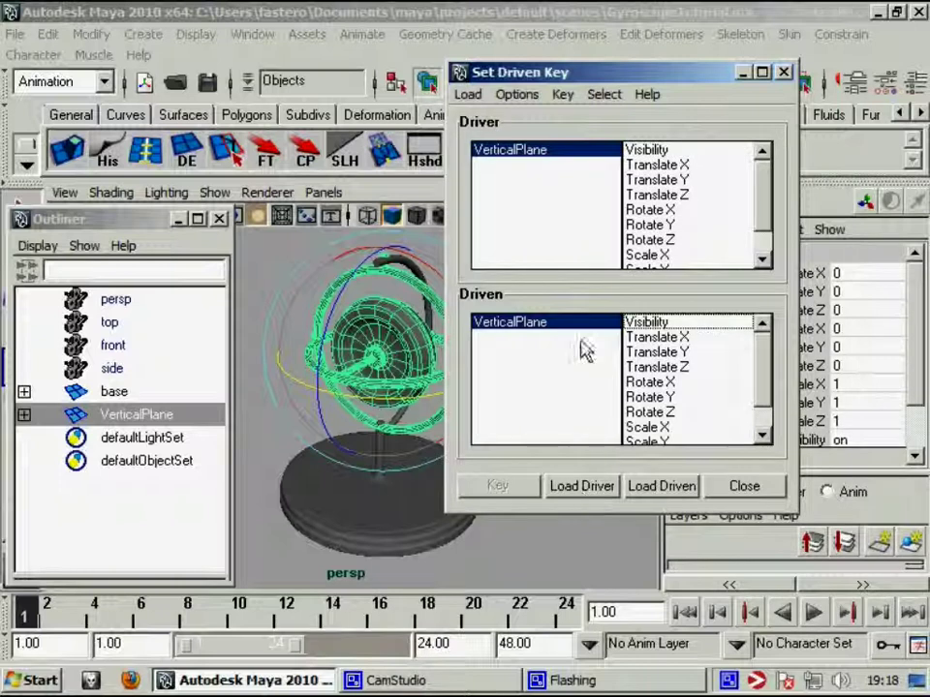
{"action": "left_click", "coordinate": [24, 415]}
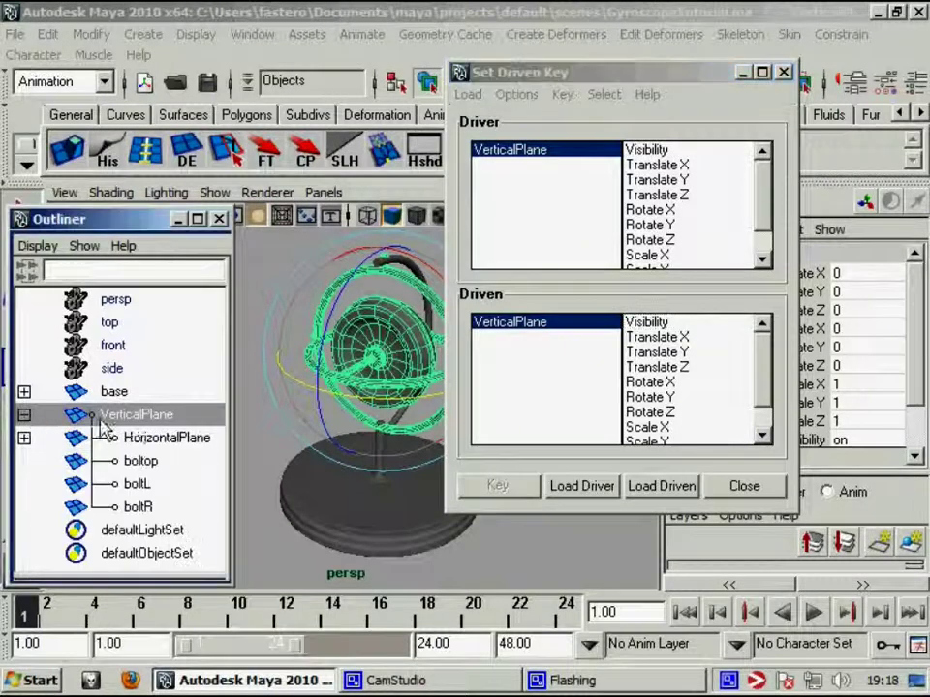
{"action": "left_click", "coordinate": [153, 437]}
{"action": "left_click_drag", "start_coordinate": [351, 318], "coordinate": [291, 280]}
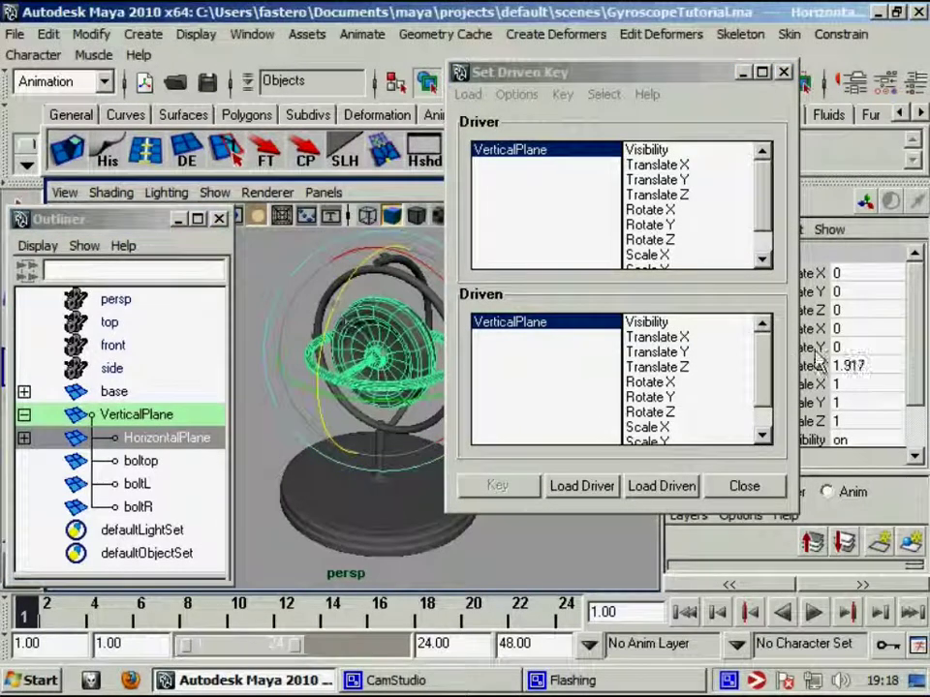
{"action": "type", "text": "0"}
{"action": "key", "text": "Return"}
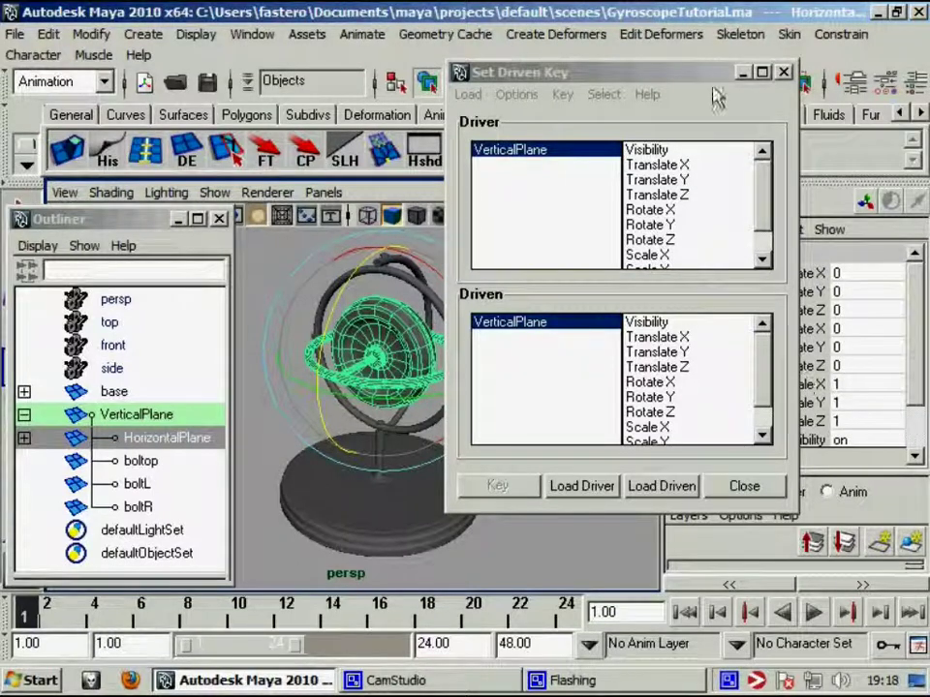
Load HorizontalPlane as driven, key its Rotate Z against VerticalPlane's Rotate Y, and close.
{"action": "left_click_drag", "start_coordinate": [727, 73], "coordinate": [697, 69]}
{"action": "left_click", "coordinate": [519, 323]}
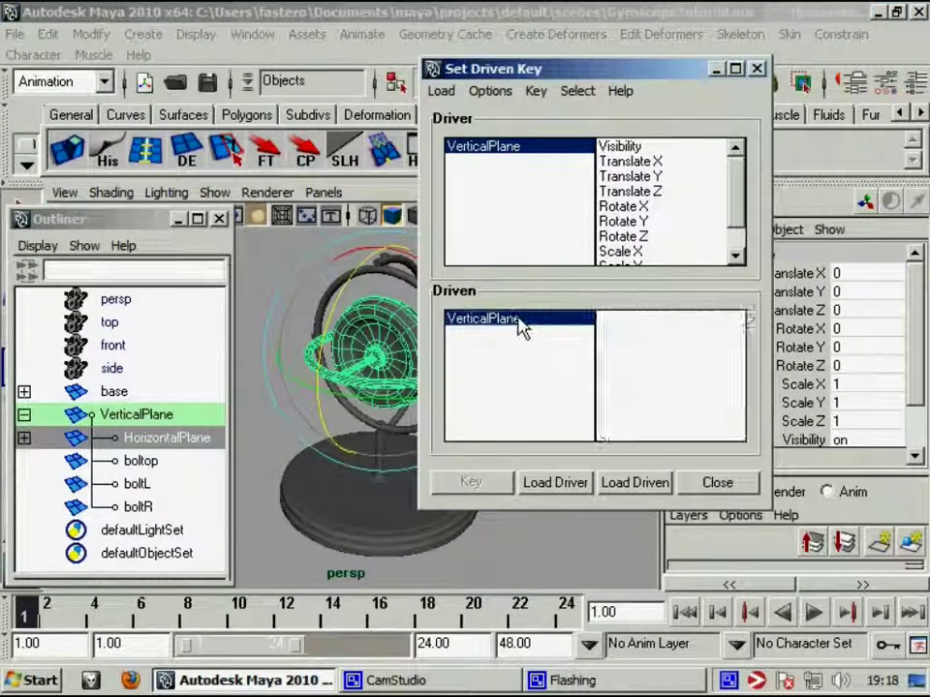
{"action": "left_click", "coordinate": [164, 438]}
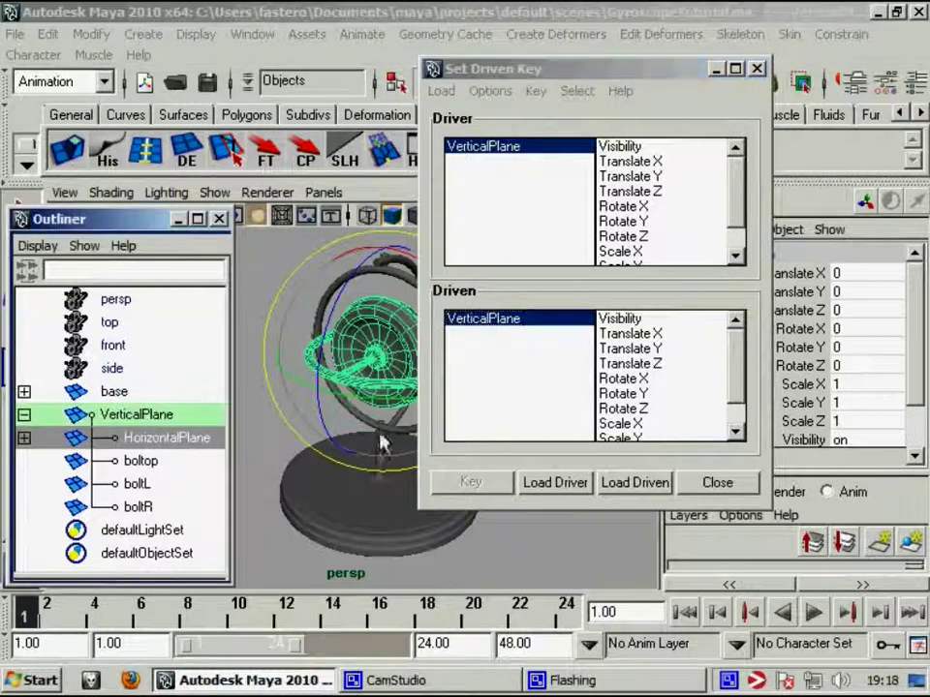
{"action": "left_click", "coordinate": [649, 490]}
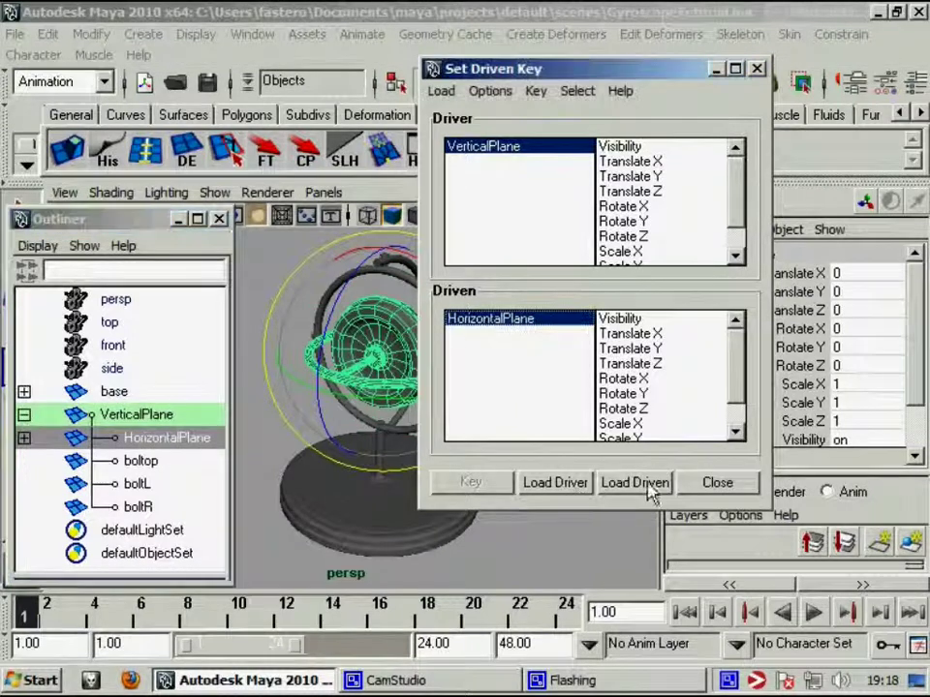
{"action": "left_click", "coordinate": [659, 222]}
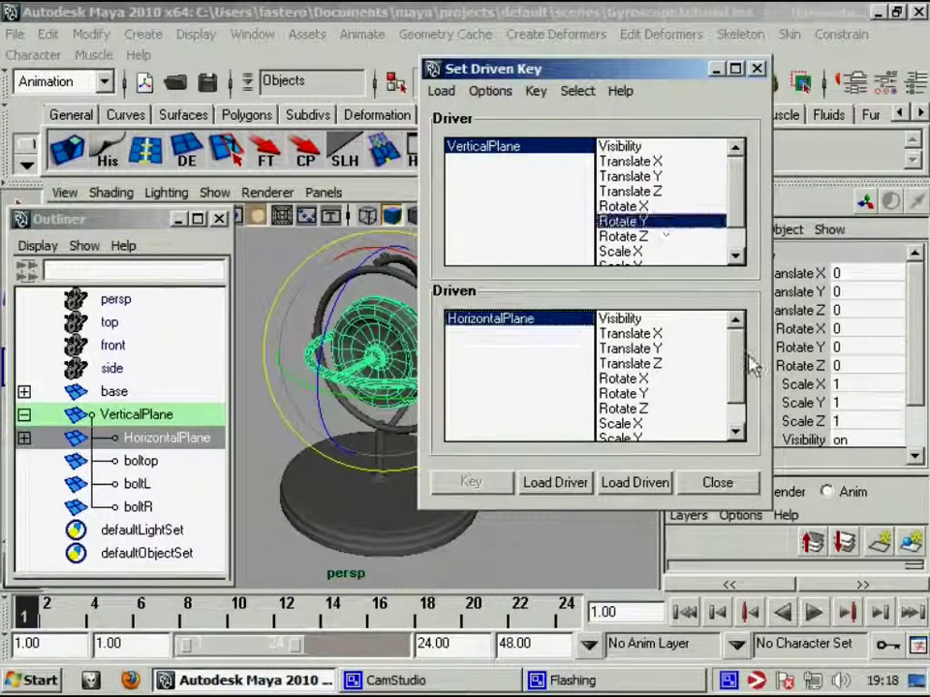
{"action": "left_click", "coordinate": [649, 411]}
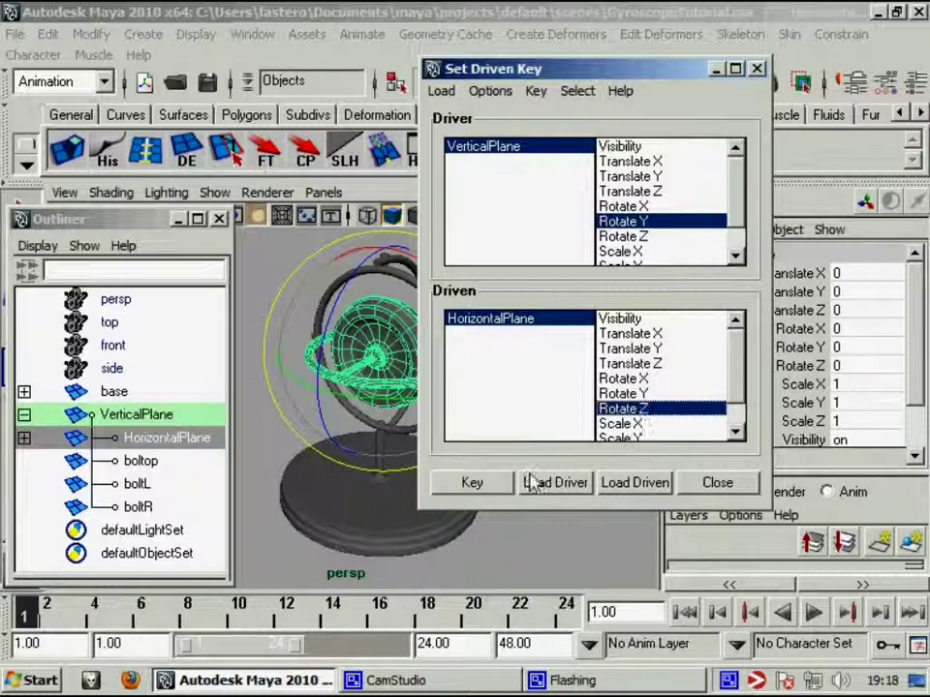
{"action": "left_click", "coordinate": [496, 485]}
{"action": "left_click", "coordinate": [722, 482]}
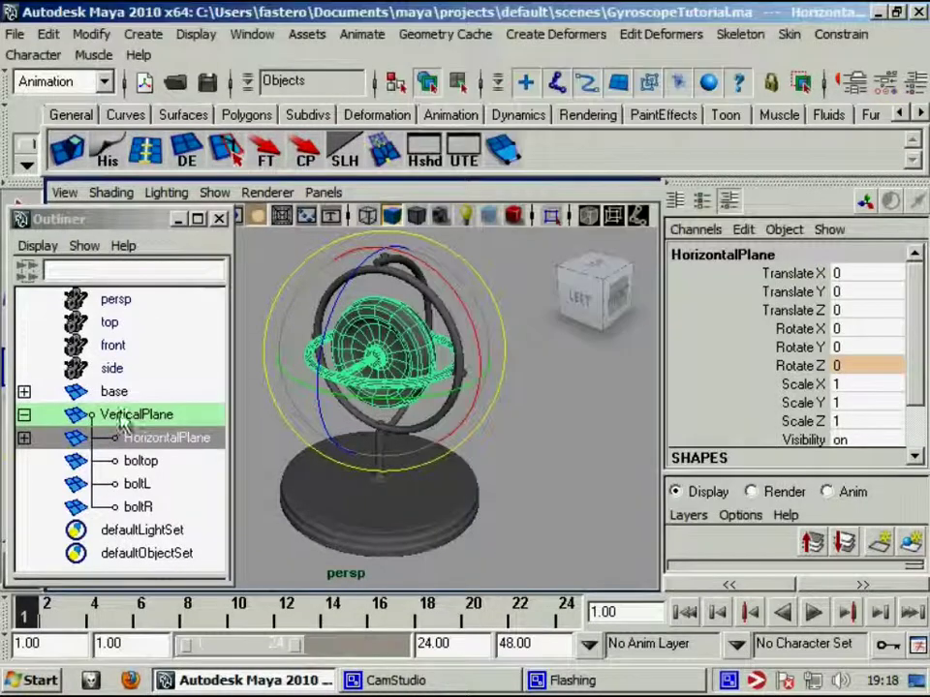
Set VerticalPlane's Rotate Y to 360 in the Channel Box.
{"action": "left_click", "coordinate": [368, 416]}
{"action": "left_click_drag", "start_coordinate": [368, 417], "coordinate": [478, 407]}
{"action": "left_click", "coordinate": [865, 349]}
{"action": "type", "text": "0"}
{"action": "key", "text": "Return"}
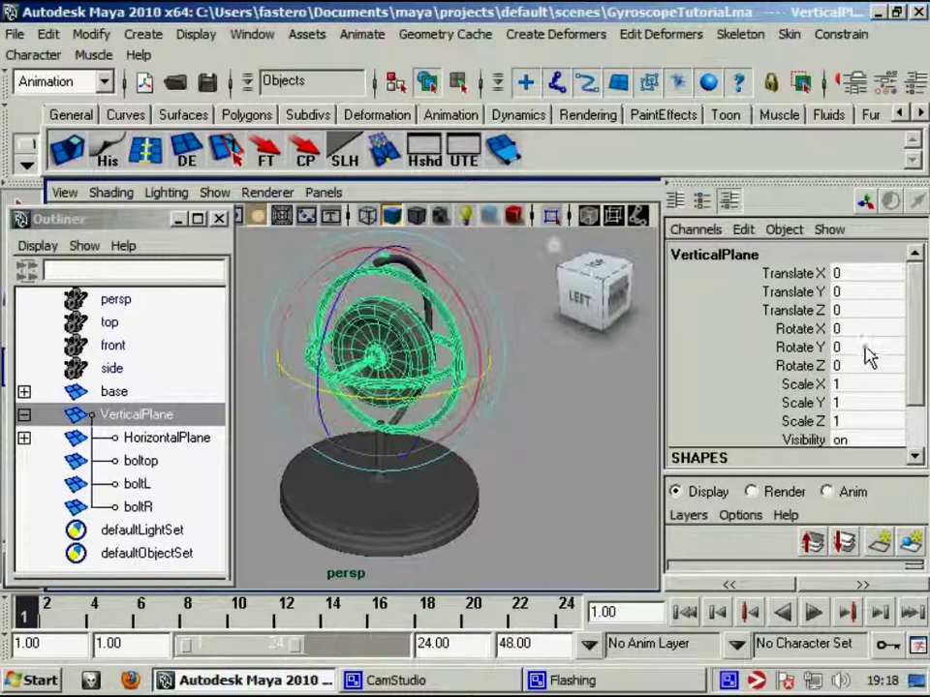
{"action": "type", "text": "36"}
{"action": "key", "text": "Return"}
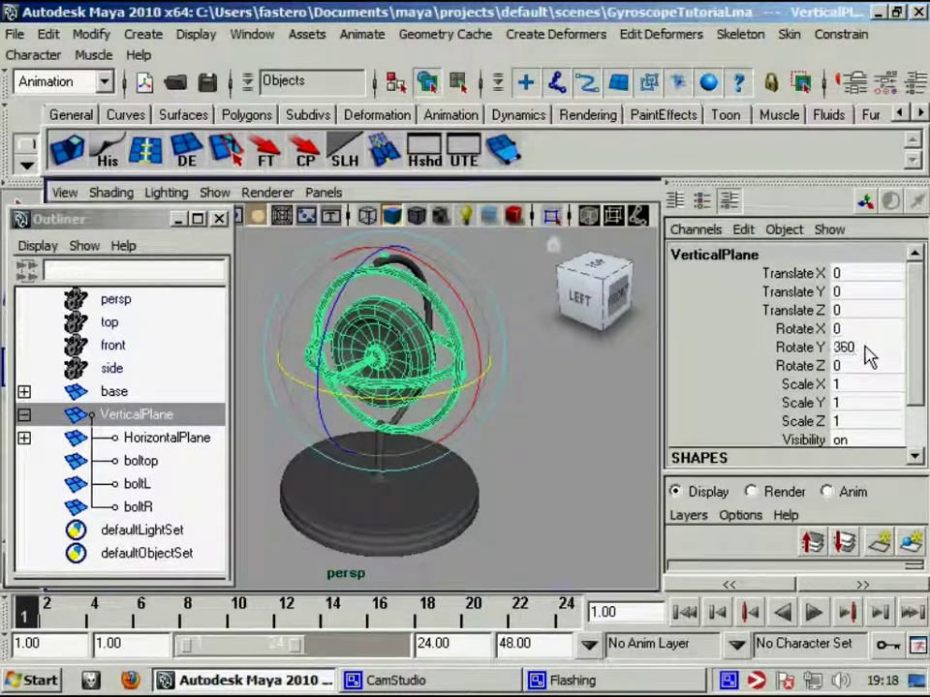
Set HorizontalPlane's Rotate Z to 1800 and key it in Set Driven Key.
{"action": "left_click", "coordinate": [144, 438]}
{"action": "left_click", "coordinate": [845, 366]}
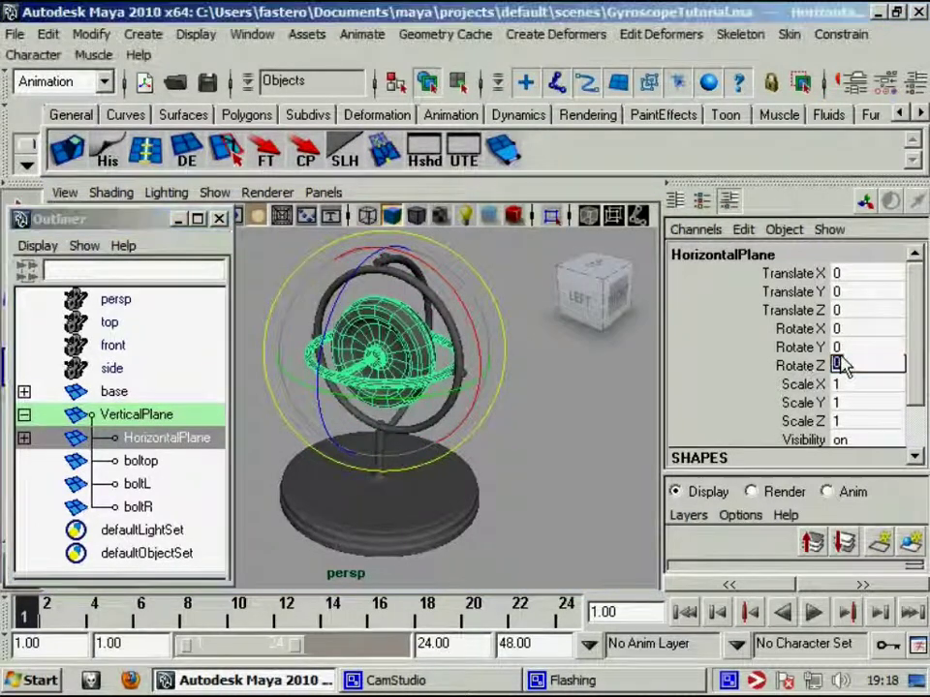
{"action": "type", "text": "1800"}
{"action": "key", "text": "Return"}
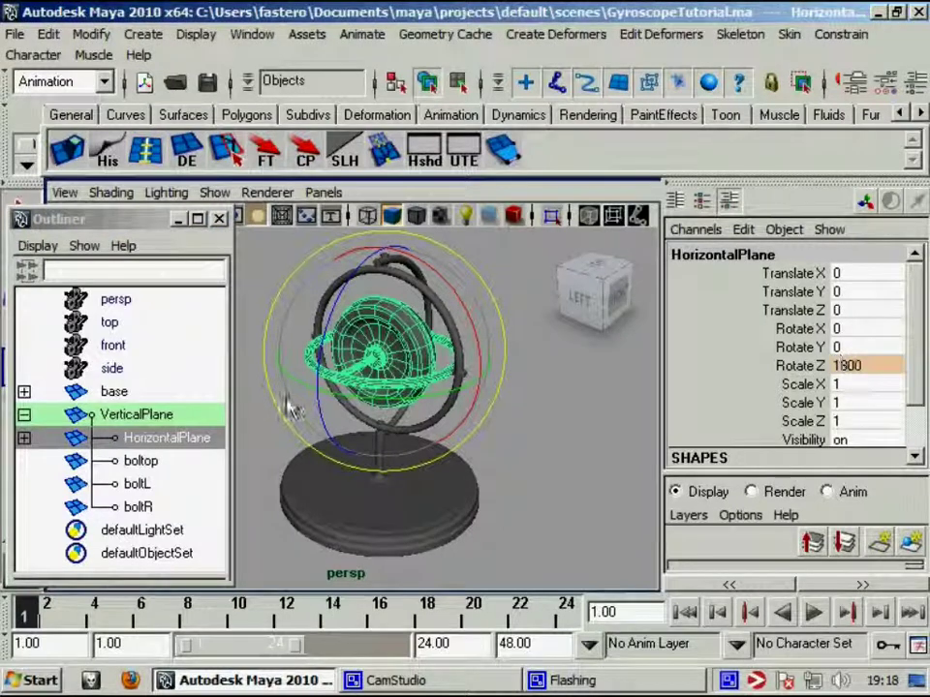
{"action": "left_click", "coordinate": [364, 35]}
{"action": "mouse_move", "coordinate": [407, 127]}
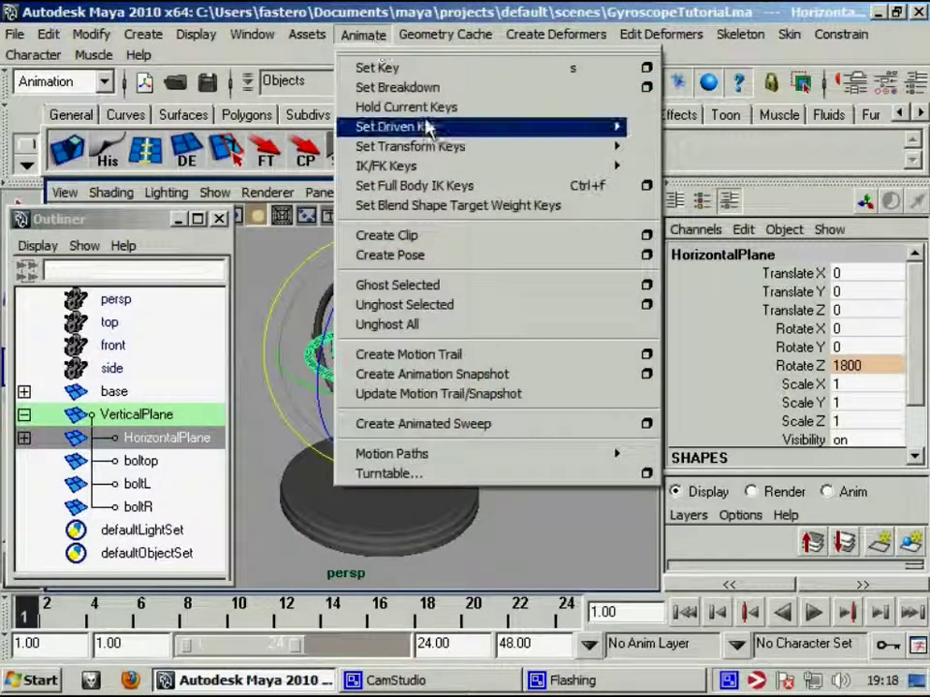
{"action": "left_click", "coordinate": [660, 145]}
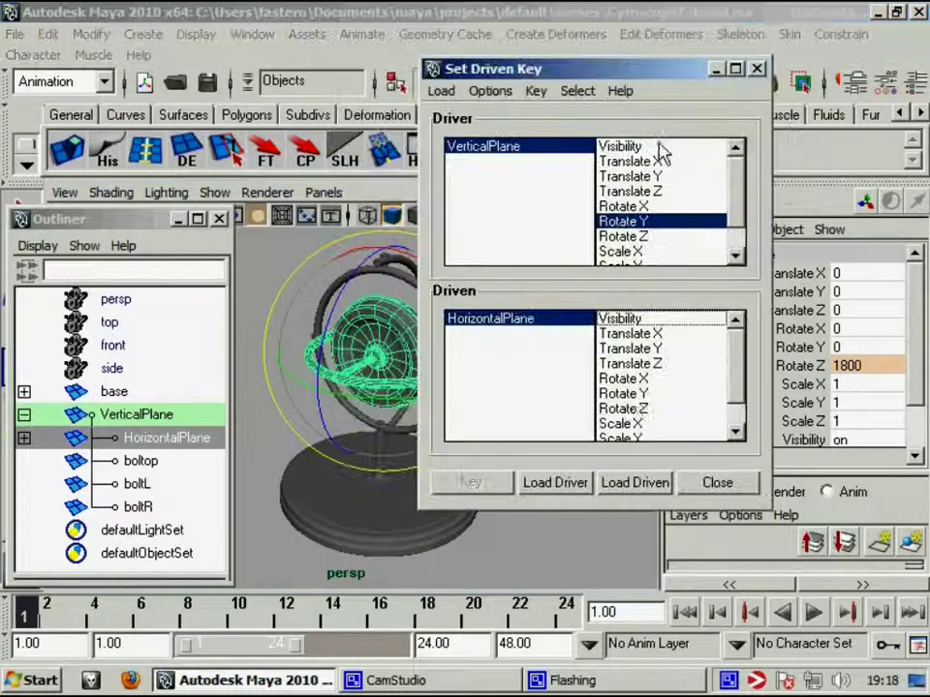
{"action": "left_click", "coordinate": [664, 409]}
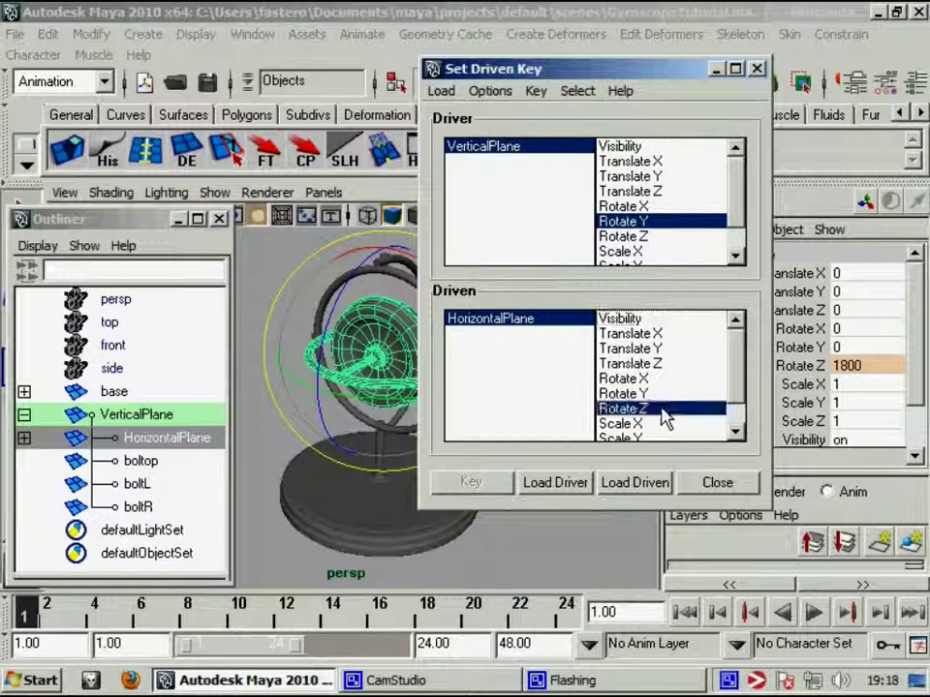
{"action": "left_click", "coordinate": [725, 483]}
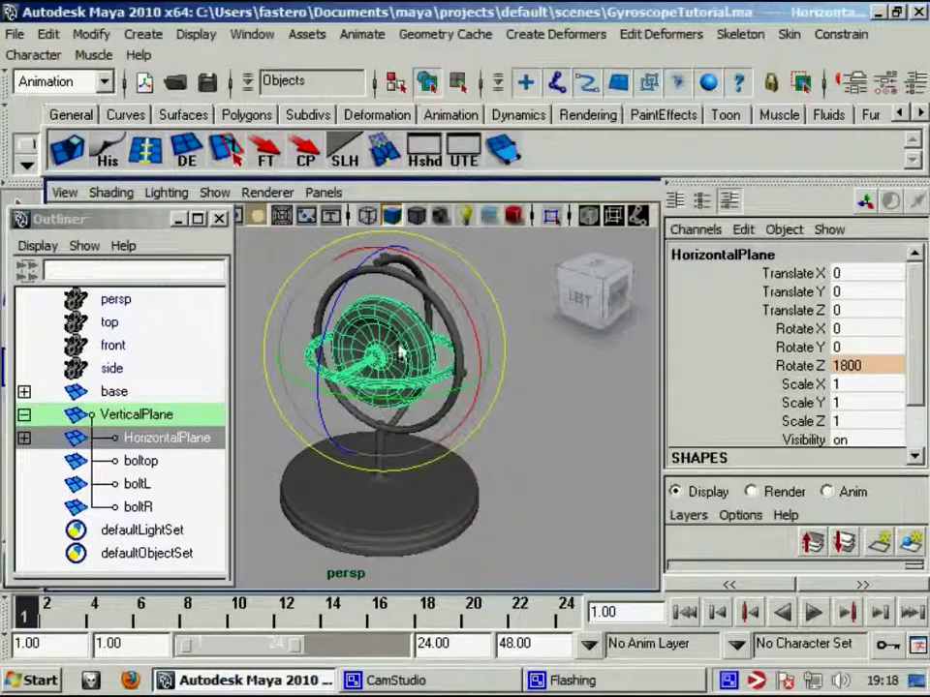
Reset VerticalPlane's Rotate Y to 0 and test-spin it to check the link, then undo.
{"action": "left_click", "coordinate": [148, 415]}
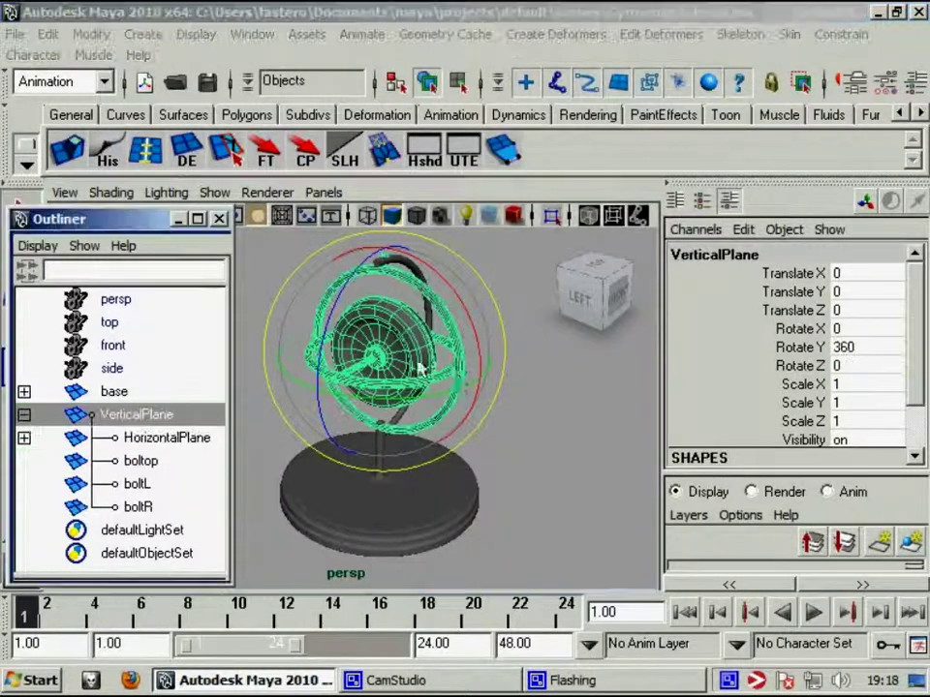
{"action": "double_click", "coordinate": [858, 347]}
{"action": "type", "text": "0"}
{"action": "key", "text": "Return"}
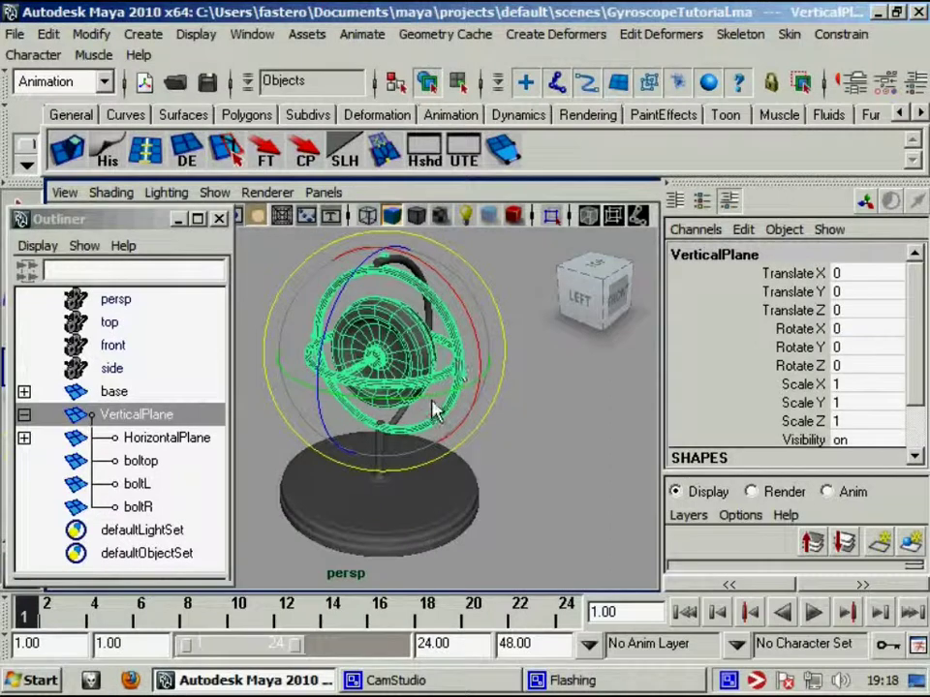
{"action": "left_click_drag", "start_coordinate": [432, 409], "coordinate": [727, 391]}
{"action": "left_click_drag", "start_coordinate": [426, 385], "coordinate": [383, 401]}
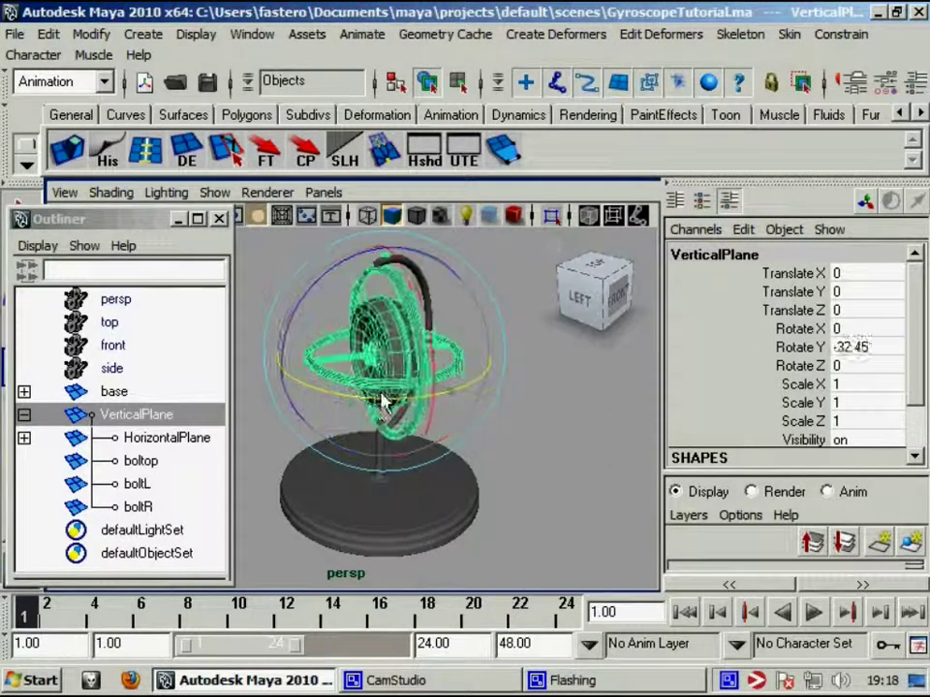
{"action": "key", "text": "ctrl+z"}
Reopen Set Driven Key with VerticalPlane as driver and HorizontalPlane as driven.
{"action": "left_click", "coordinate": [362, 34]}
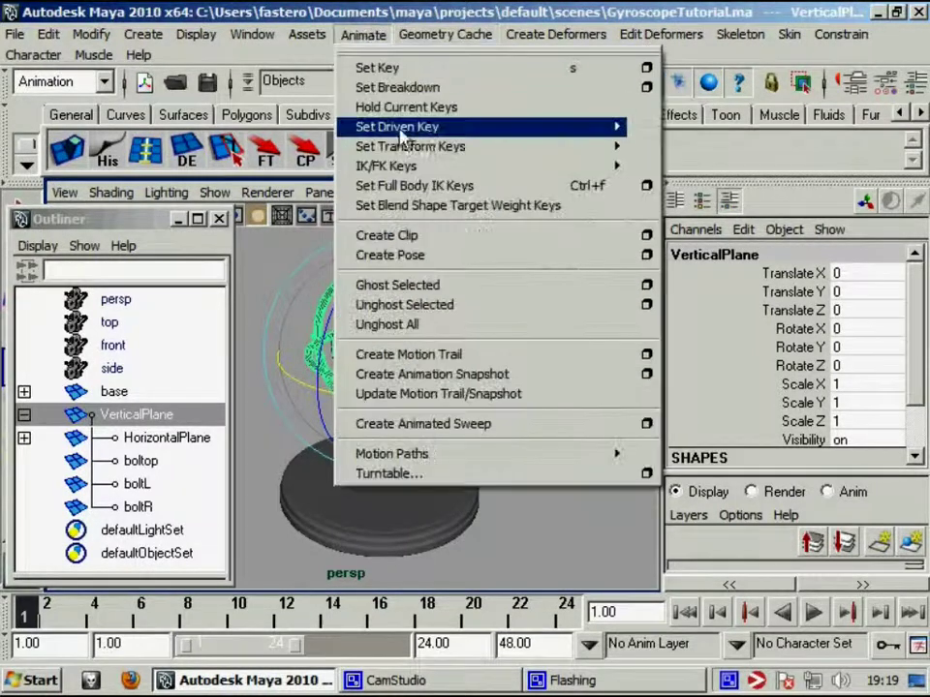
{"action": "mouse_move", "coordinate": [397, 127]}
{"action": "left_click", "coordinate": [650, 138]}
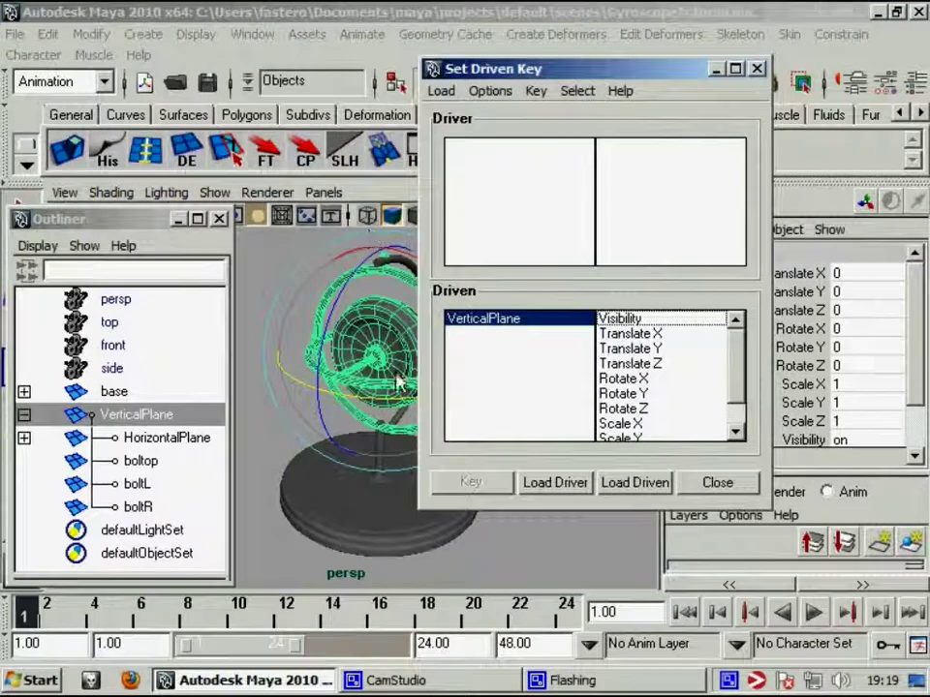
{"action": "left_click", "coordinate": [170, 417]}
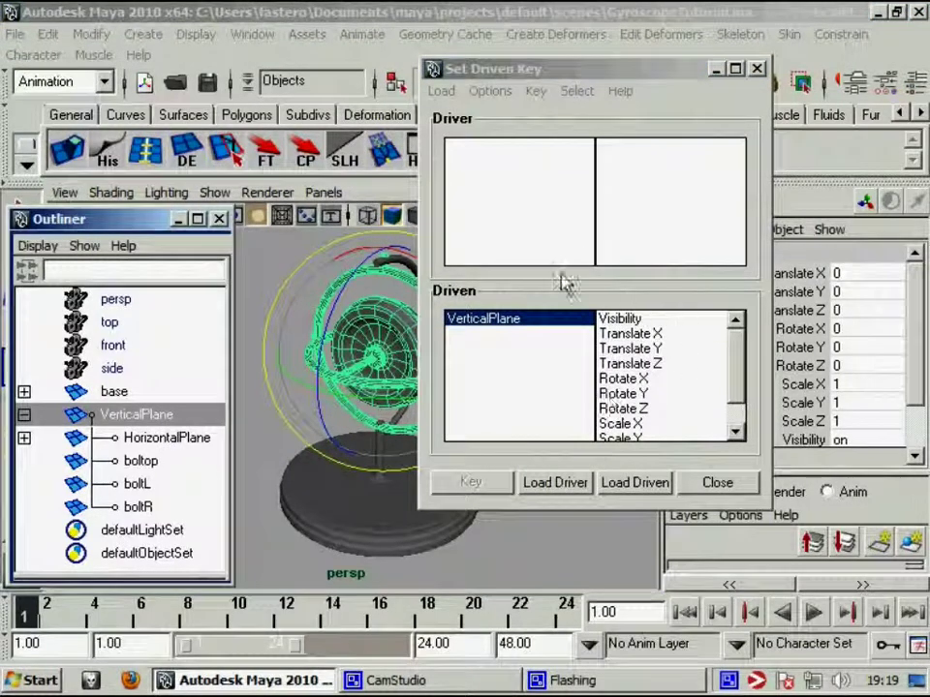
{"action": "left_click", "coordinate": [568, 489]}
{"action": "left_click", "coordinate": [156, 436]}
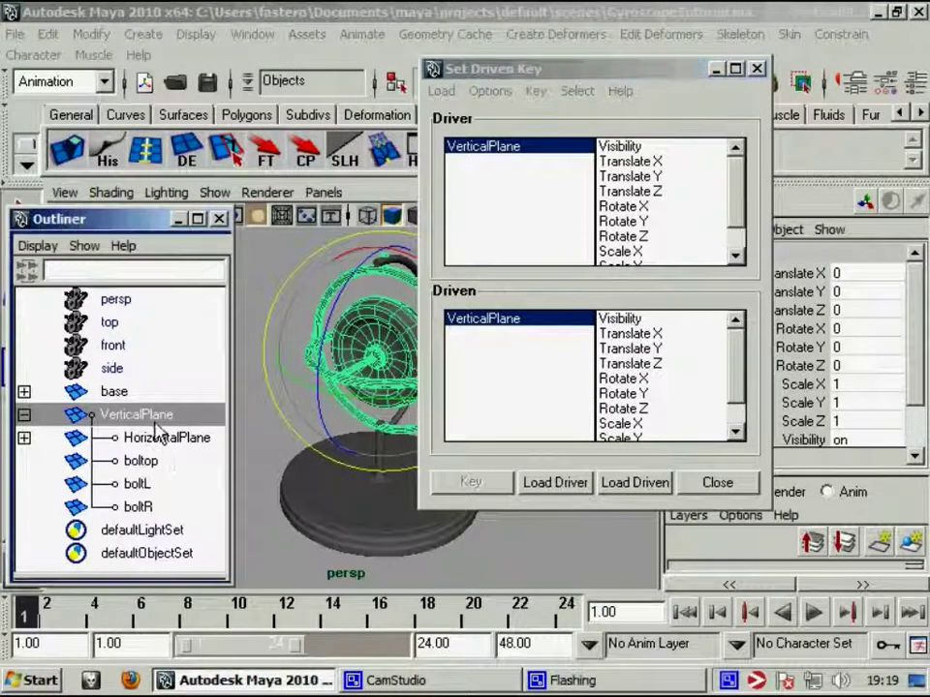
{"action": "left_click", "coordinate": [665, 484]}
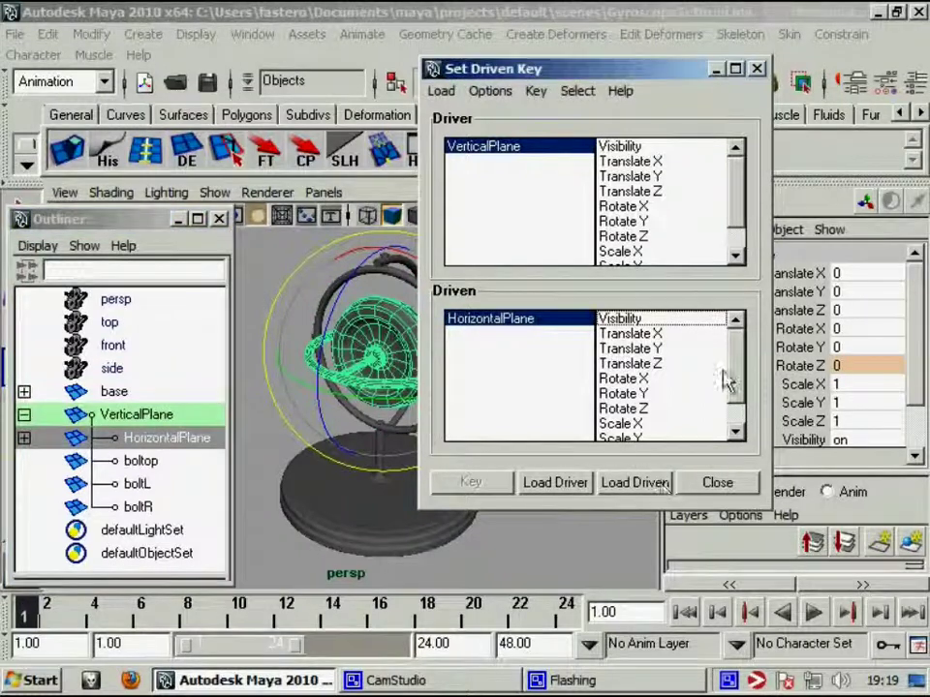
{"action": "left_click_drag", "start_coordinate": [616, 68], "coordinate": [519, 56]}
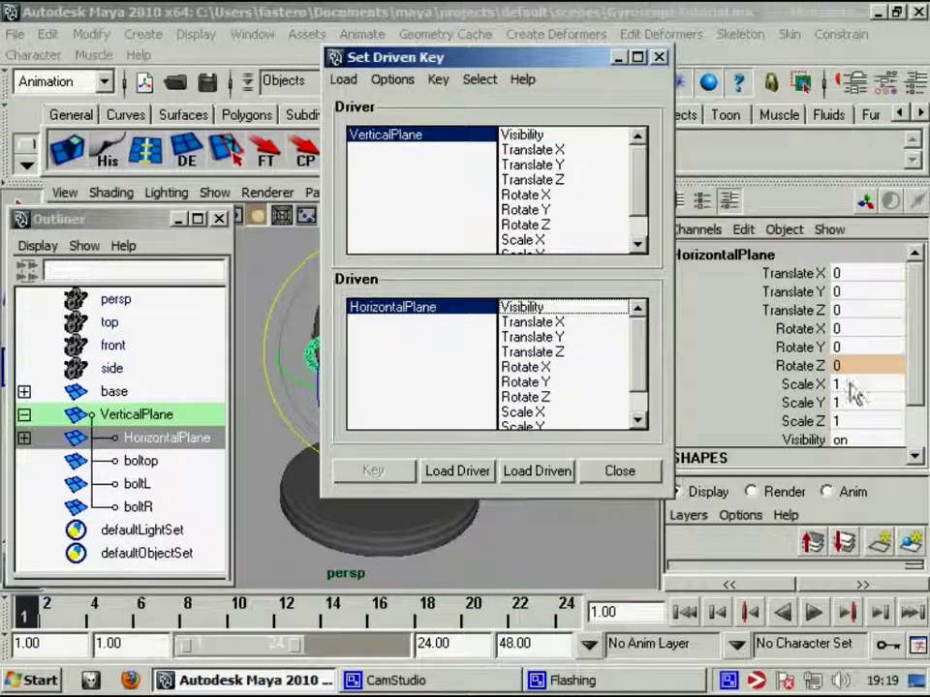
Set VerticalPlane's Rotate Y to -360 and HorizontalPlane's Rotate Z to -1800.
{"action": "left_click", "coordinate": [148, 409]}
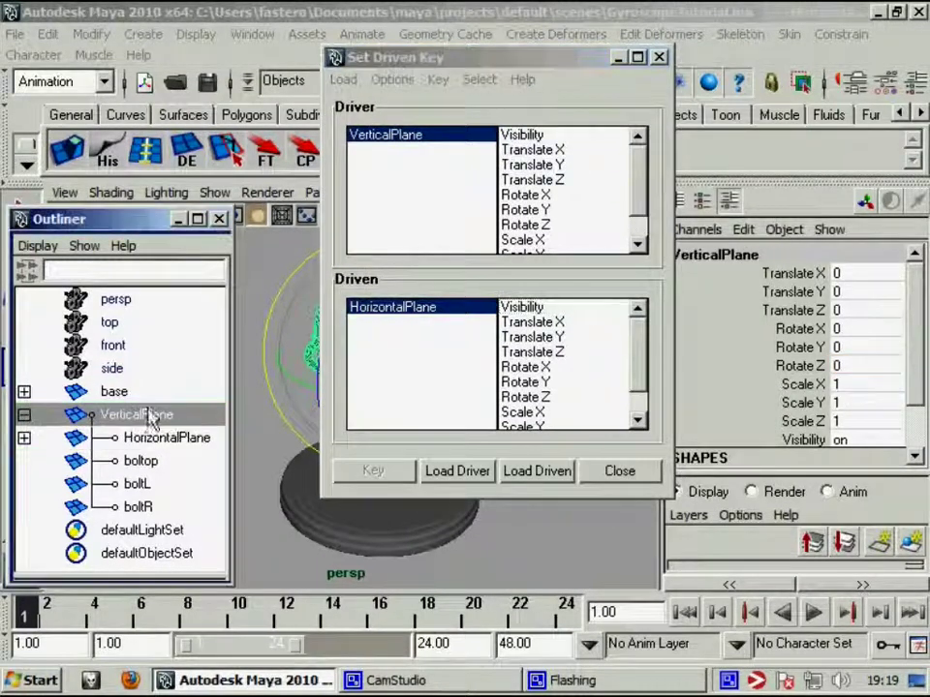
{"action": "left_click", "coordinate": [845, 348]}
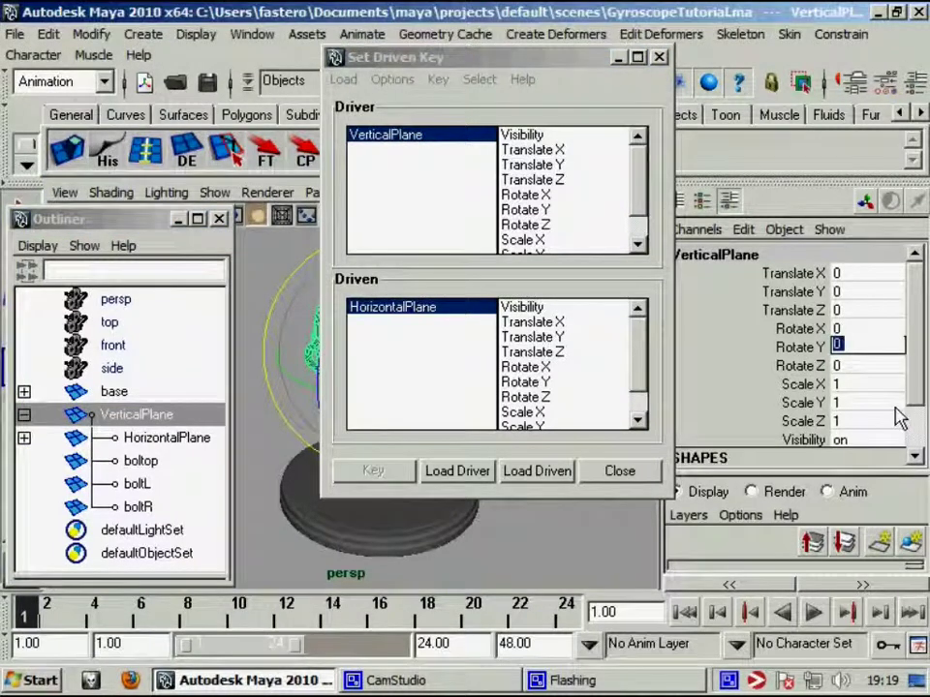
{"action": "type", "text": "-1"}
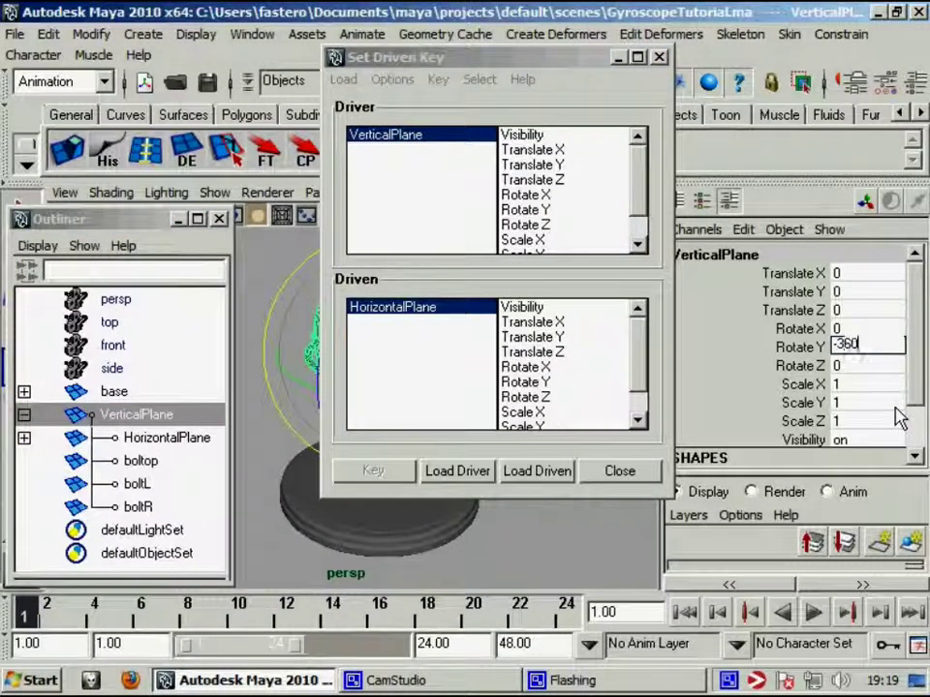
{"action": "key", "text": "Return"}
{"action": "left_click_drag", "start_coordinate": [484, 56], "coordinate": [529, 44]}
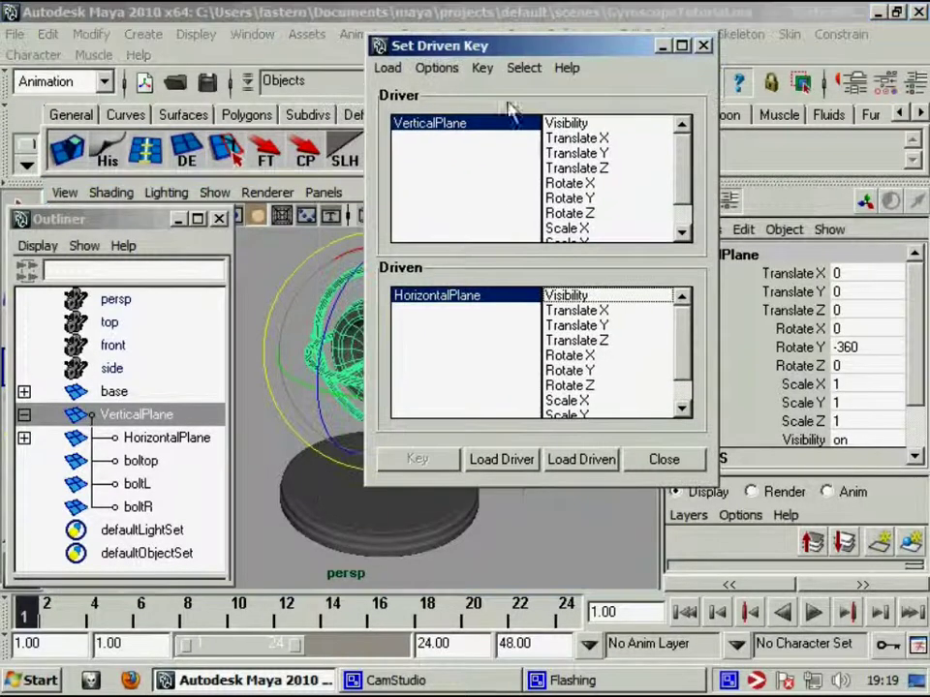
{"action": "left_click", "coordinate": [460, 304]}
{"action": "left_click", "coordinate": [853, 366]}
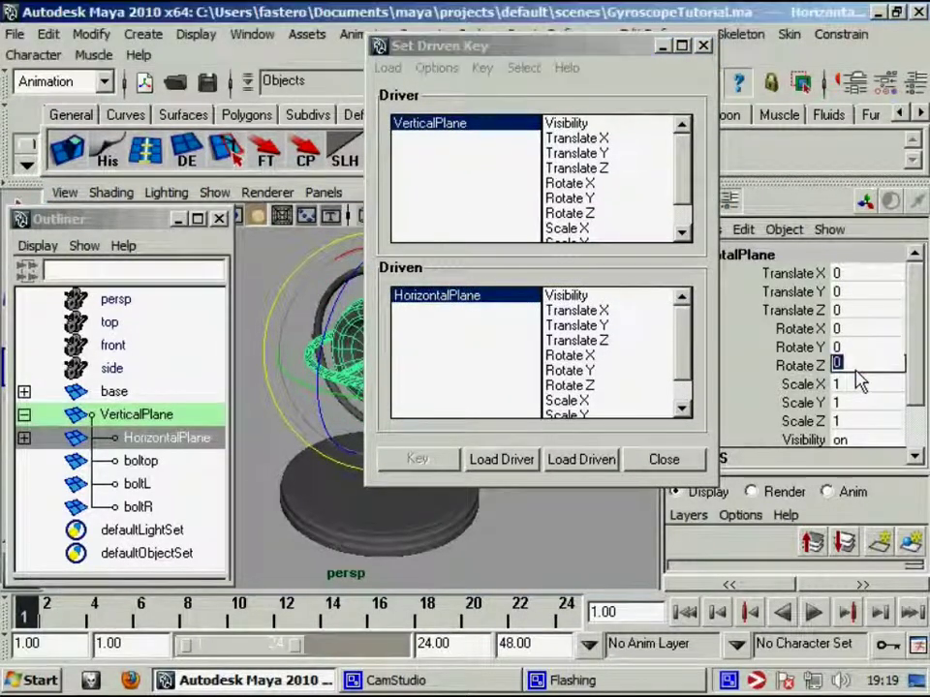
{"action": "type", "text": "-1800"}
{"action": "key", "text": "Return"}
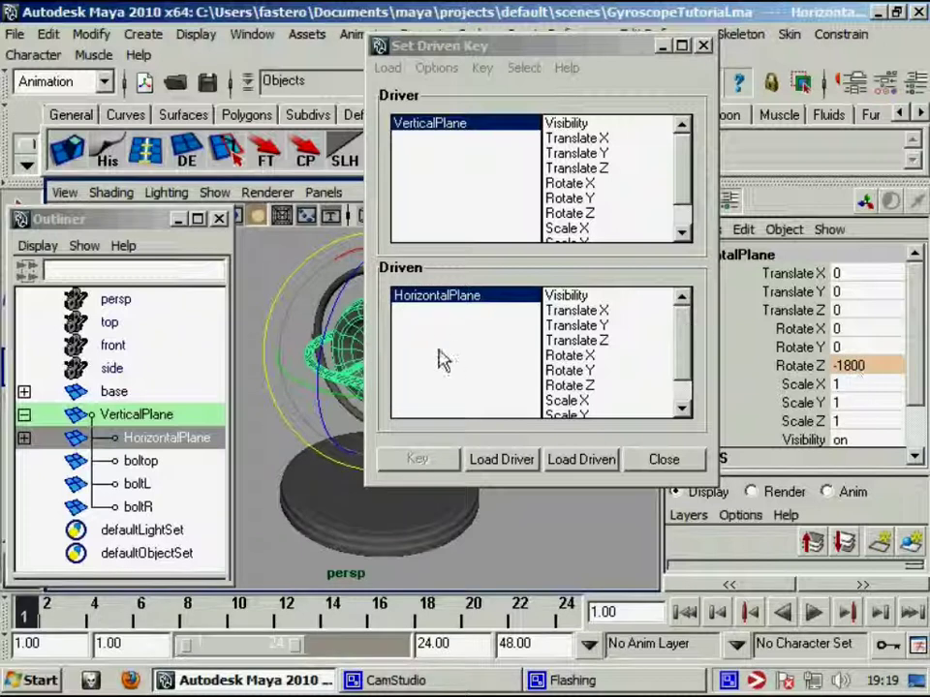
Reselect VerticalPlane and choose Rotate Y as driver and Rotate Z as driven attributes.
{"action": "left_click", "coordinate": [153, 416]}
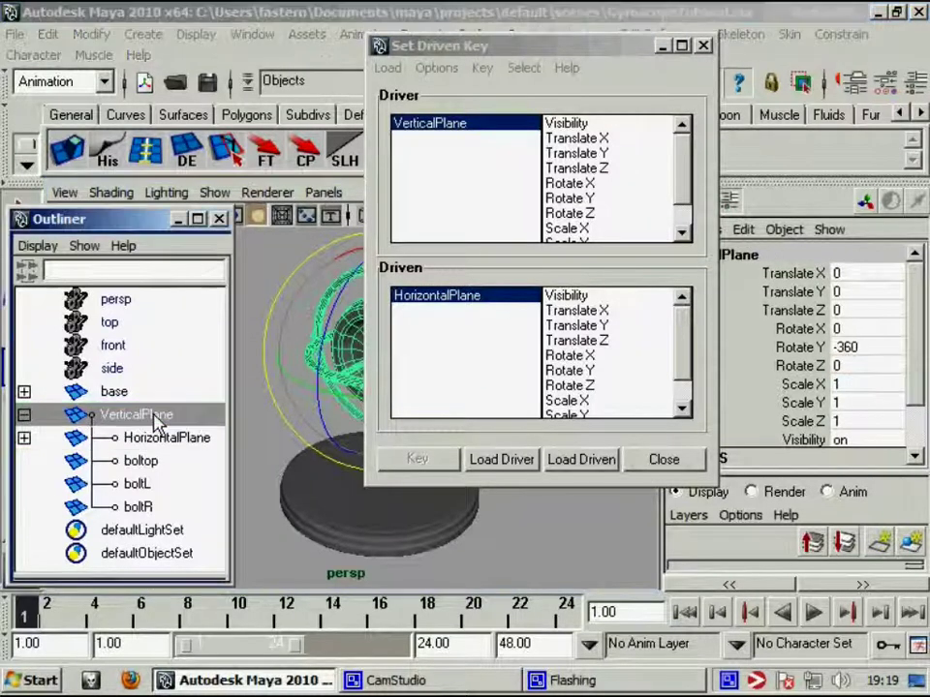
{"action": "left_click", "coordinate": [591, 386]}
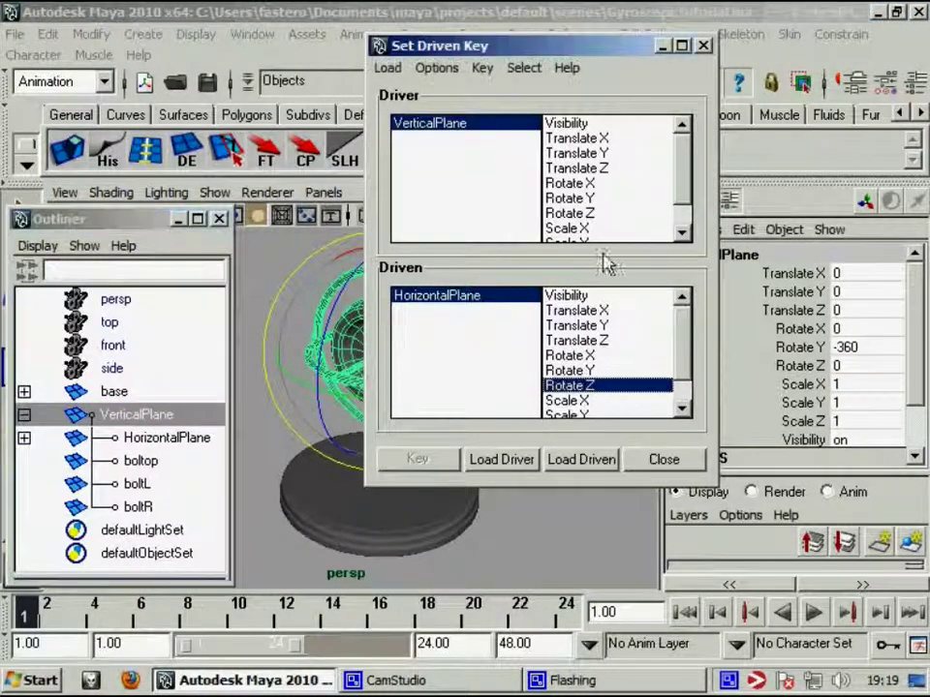
{"action": "left_click", "coordinate": [595, 199]}
{"action": "left_click_drag", "start_coordinate": [526, 55], "coordinate": [582, 26]}
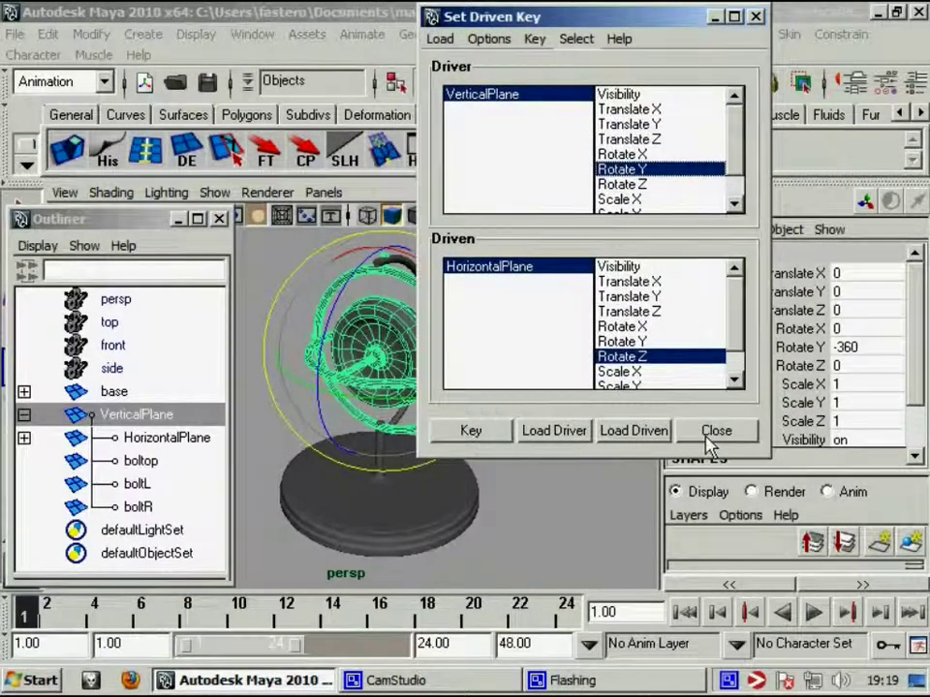
Close the driven-key editor, zero VerticalPlane's Rotate Y, and sweep it to test HorizontalPlane's linked spin.
{"action": "left_click", "coordinate": [716, 431]}
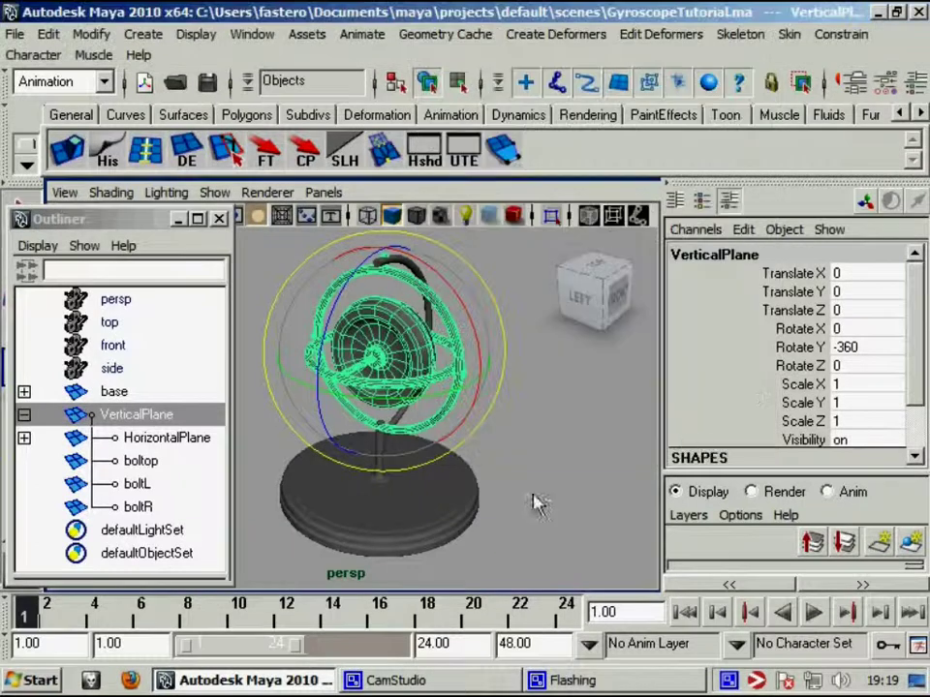
{"action": "double_click", "coordinate": [867, 347]}
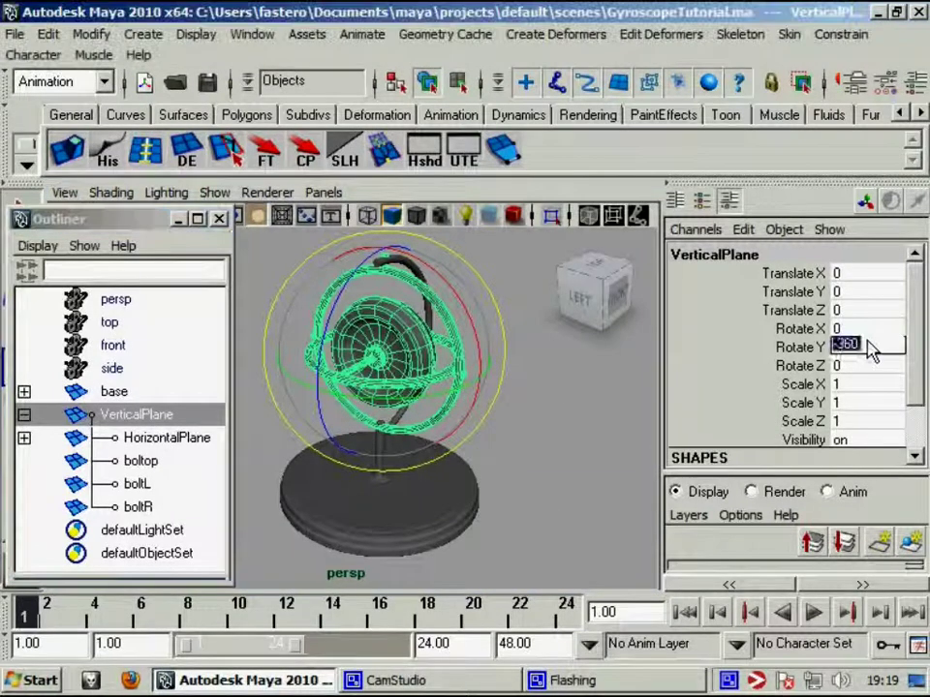
{"action": "type", "text": "0"}
{"action": "key", "text": "Return"}
{"action": "mouse_move", "coordinate": [456, 394]}
{"action": "left_mouse_down"}
{"action": "mouse_move", "coordinate": [503, 419]}
{"action": "mouse_move", "coordinate": [409, 416]}
{"action": "mouse_move", "coordinate": [486, 419]}
{"action": "mouse_move", "coordinate": [461, 424]}
{"action": "left_mouse_up"}
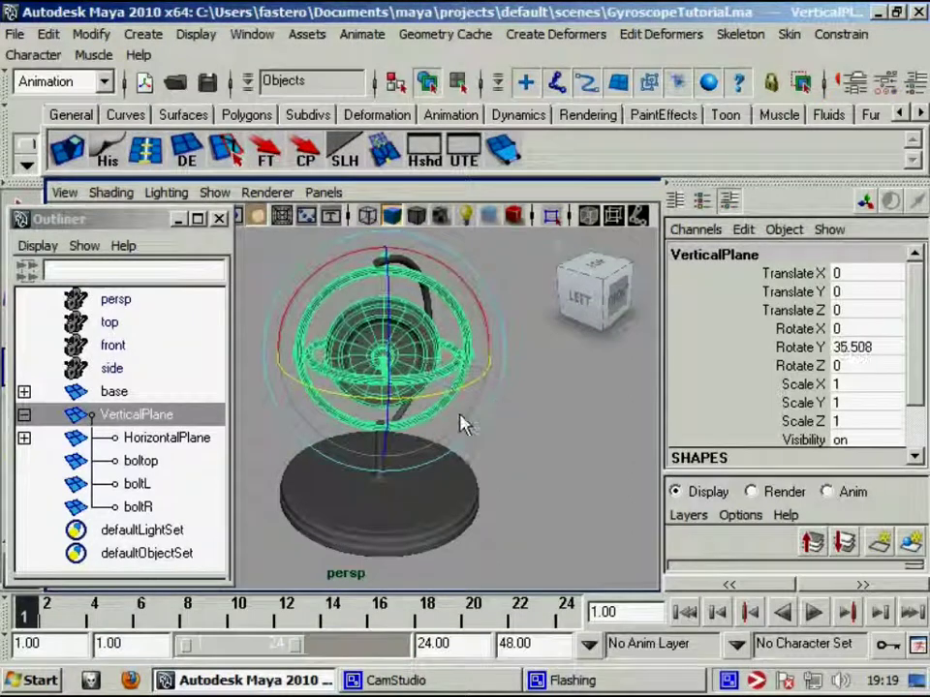
{"action": "left_click", "coordinate": [812, 347]}
{"action": "mouse_move", "coordinate": [454, 436]}
{"action": "middle_mouse_down"}
{"action": "mouse_move", "coordinate": [376, 442]}
{"action": "mouse_move", "coordinate": [529, 445]}
{"action": "mouse_move", "coordinate": [297, 430]}
{"action": "mouse_move", "coordinate": [734, 412]}
{"action": "middle_mouse_up"}
Reset VerticalPlane's Rotate Y to 0, test-spin HorizontalPlane on Z and undo, then reselect VerticalPlane.
{"action": "double_click", "coordinate": [877, 348]}
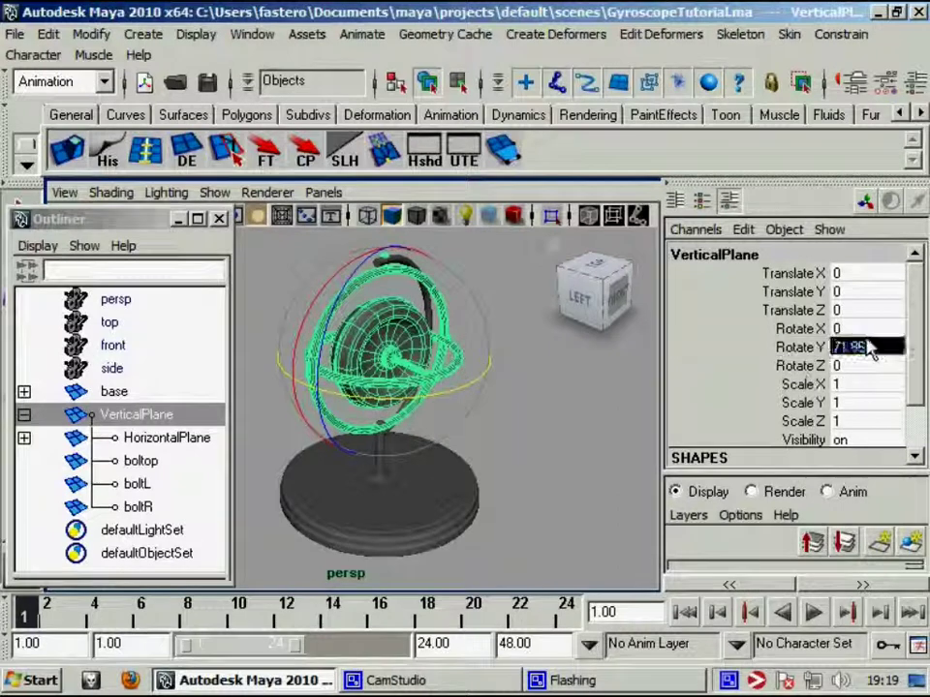
{"action": "type", "text": "0"}
{"action": "key", "text": "Return"}
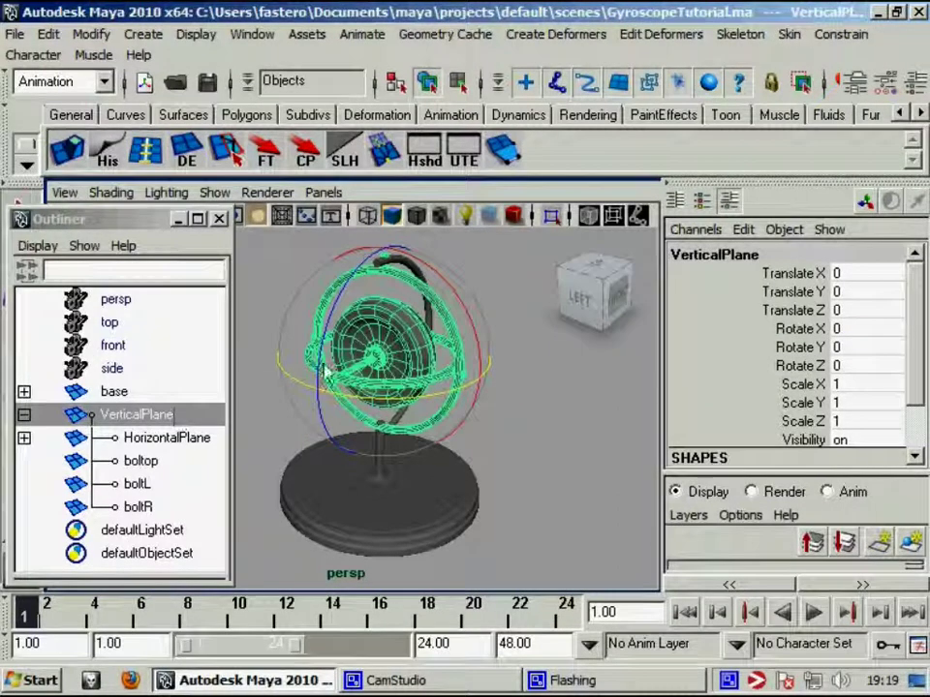
{"action": "left_click", "coordinate": [101, 438]}
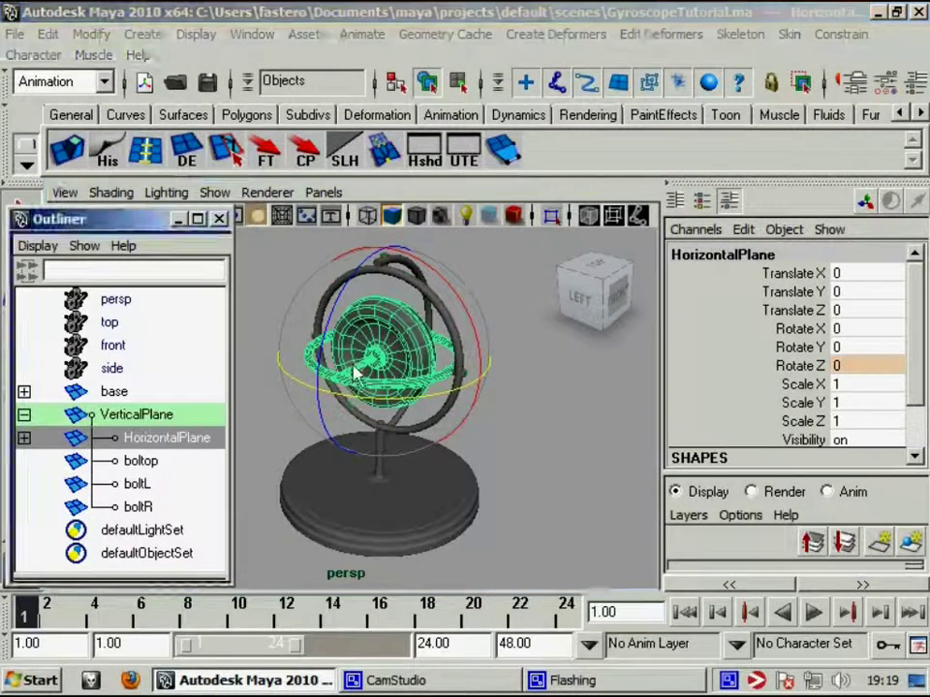
{"action": "mouse_move", "coordinate": [344, 301]}
{"action": "middle_mouse_down"}
{"action": "mouse_move", "coordinate": [352, 259]}
{"action": "mouse_move", "coordinate": [369, 251]}
{"action": "middle_mouse_up"}
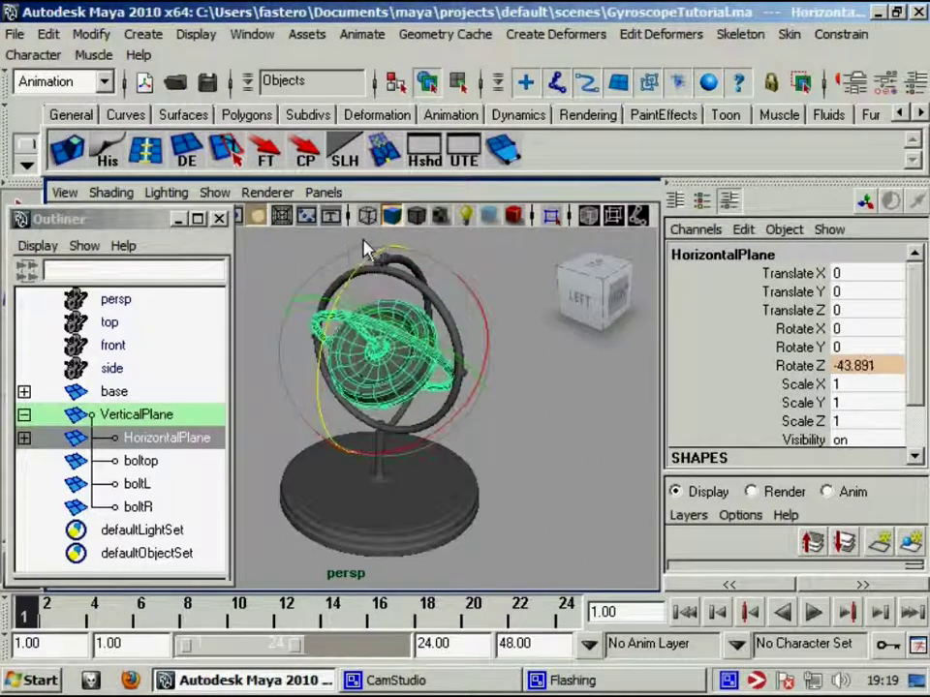
{"action": "key", "text": "ctrl+z"}
{"action": "middle_click_drag", "start_coordinate": [146, 426], "coordinate": [141, 417]}
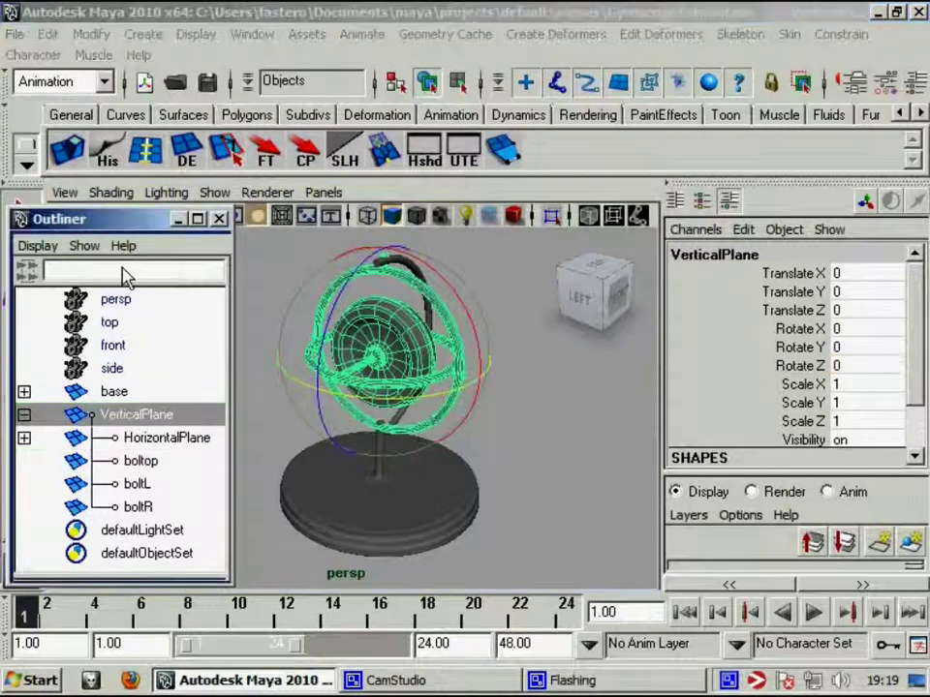
{"action": "left_click", "coordinate": [49, 34]}
Group VerticalPlane and rename the new group to PrecessionVertical.
{"action": "left_click", "coordinate": [133, 592]}
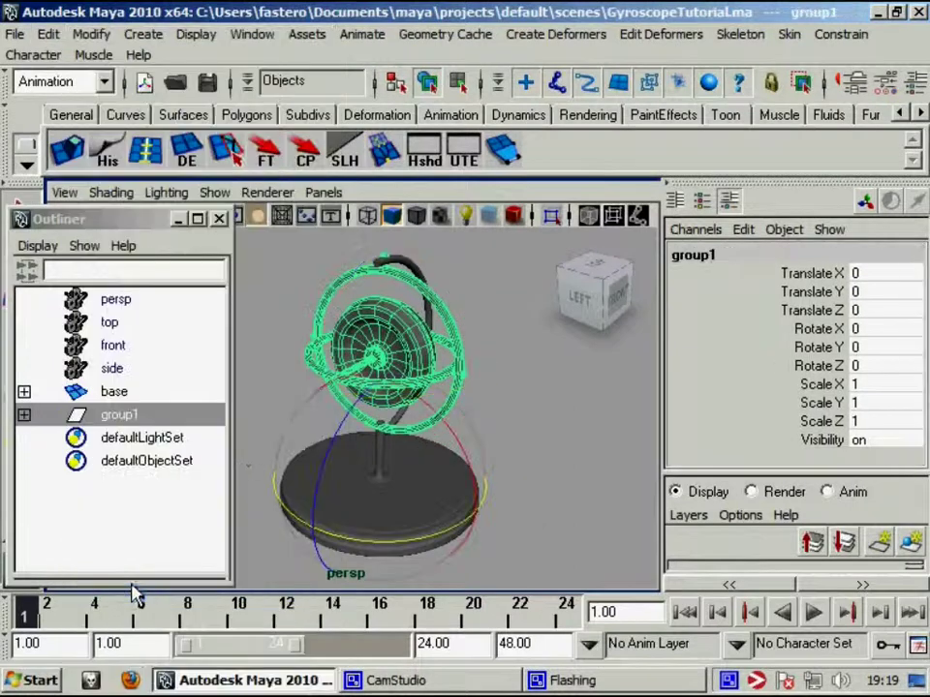
{"action": "double_click", "coordinate": [124, 415]}
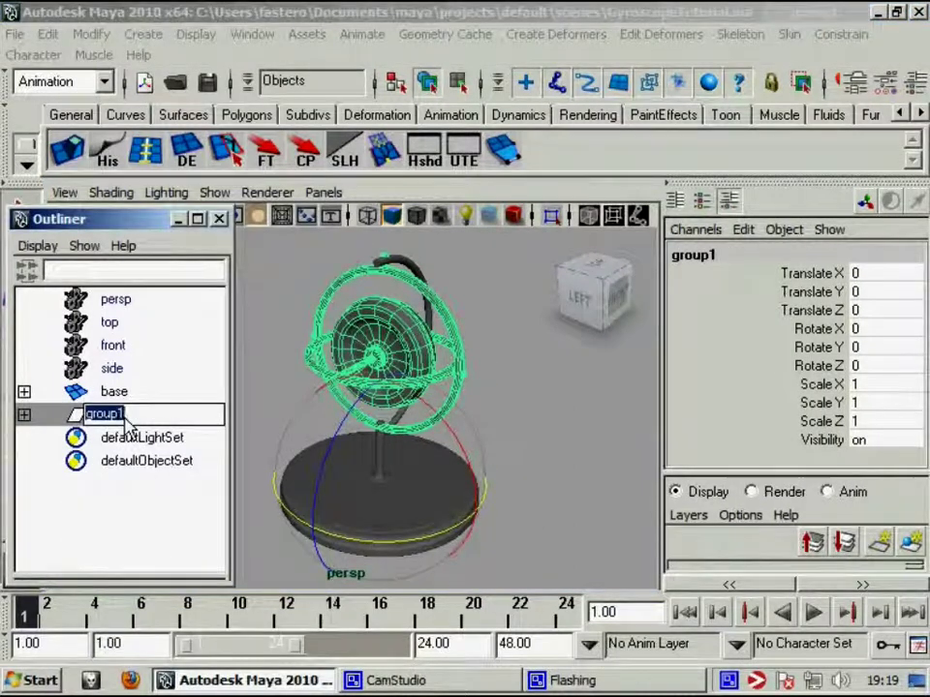
{"action": "type", "text": "ecession"}
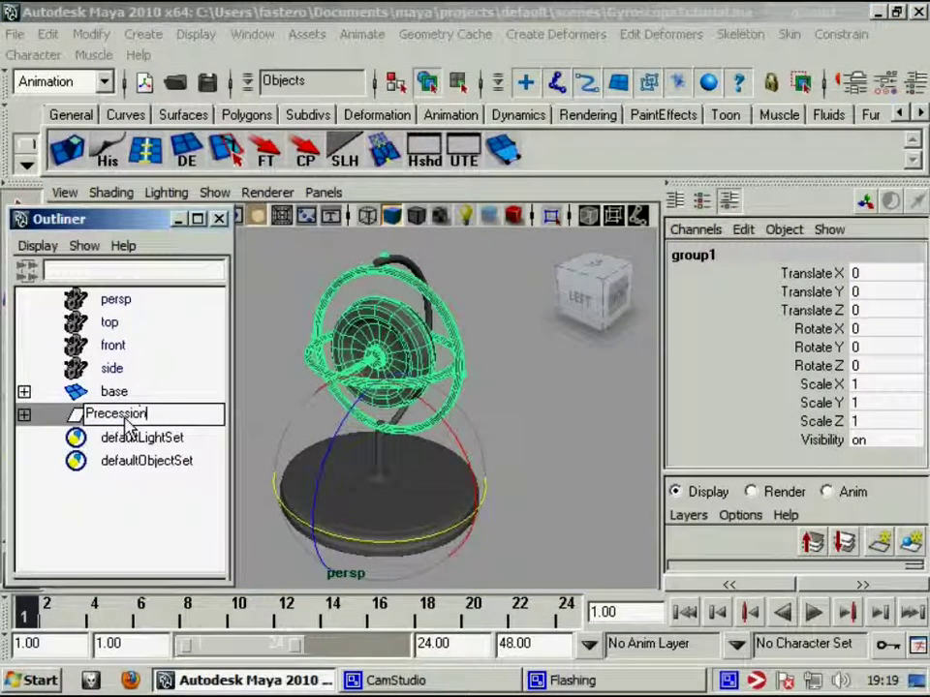
{"action": "type", "text": "ertical"}
{"action": "key", "text": "Return"}
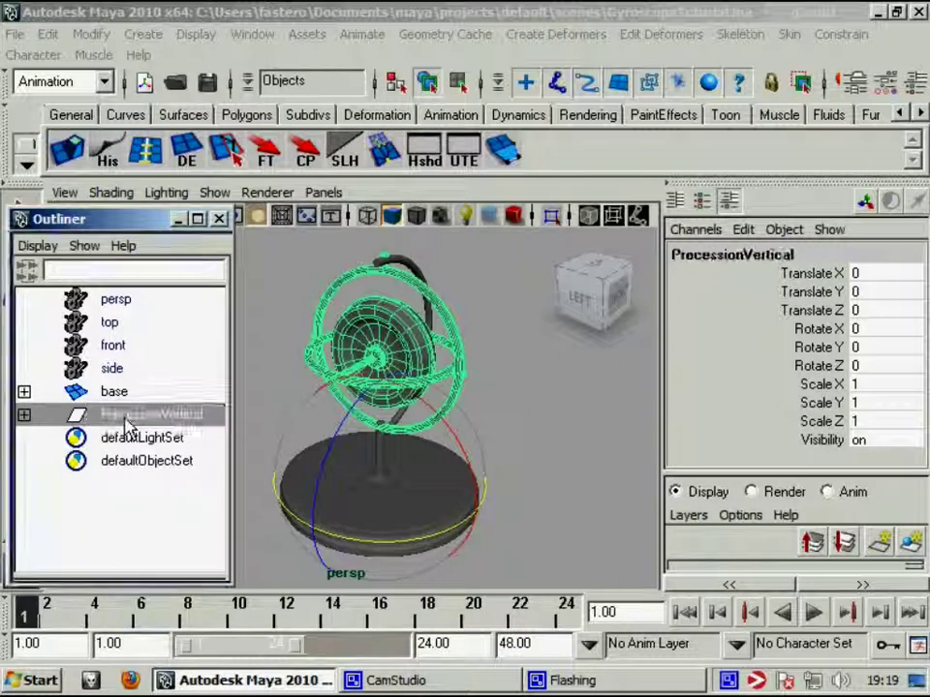
Group HorizontalPlane under VerticalPlane and name the group PrecessionHoriz.
{"action": "left_click", "coordinate": [23, 415]}
{"action": "left_click", "coordinate": [199, 438]}
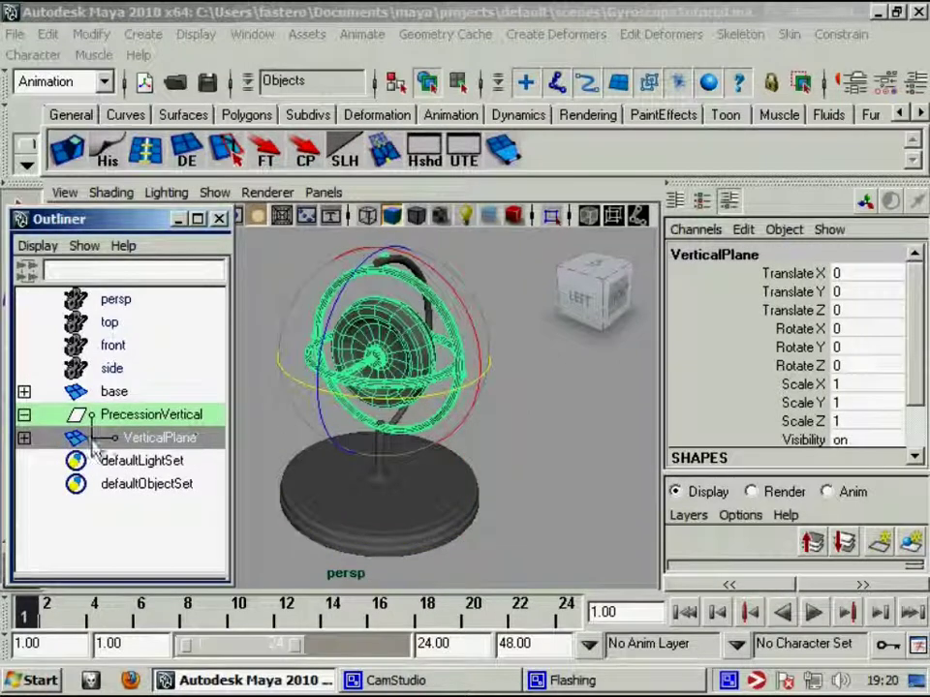
{"action": "left_click", "coordinate": [24, 438]}
{"action": "left_click", "coordinate": [115, 461]}
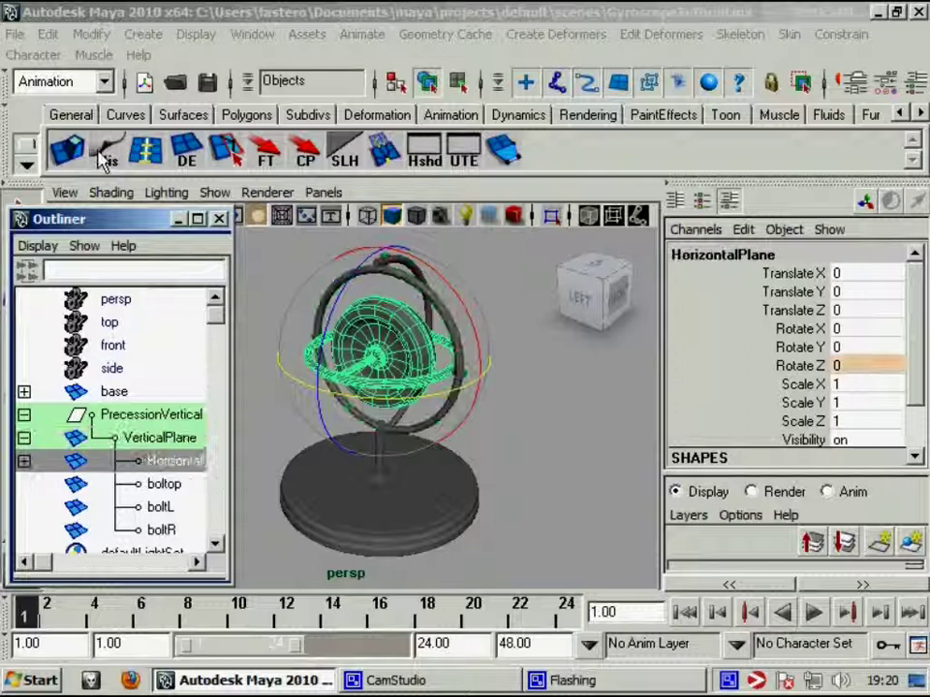
{"action": "left_click", "coordinate": [48, 34]}
{"action": "left_click", "coordinate": [187, 592]}
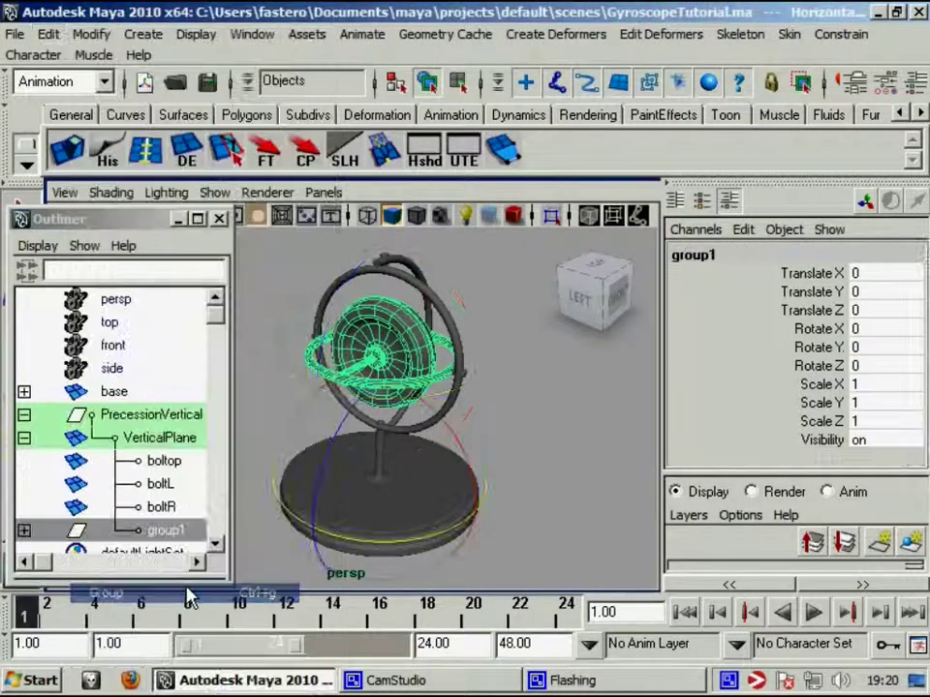
{"action": "double_click", "coordinate": [170, 530]}
{"action": "type", "text": "ce"}
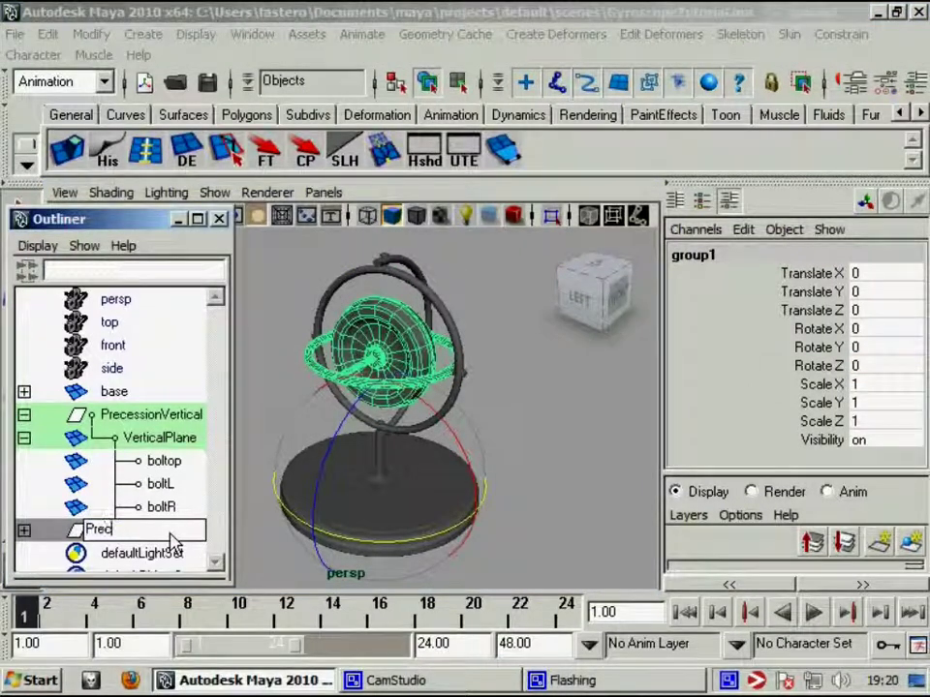
{"action": "type", "text": "ssionHoriz"}
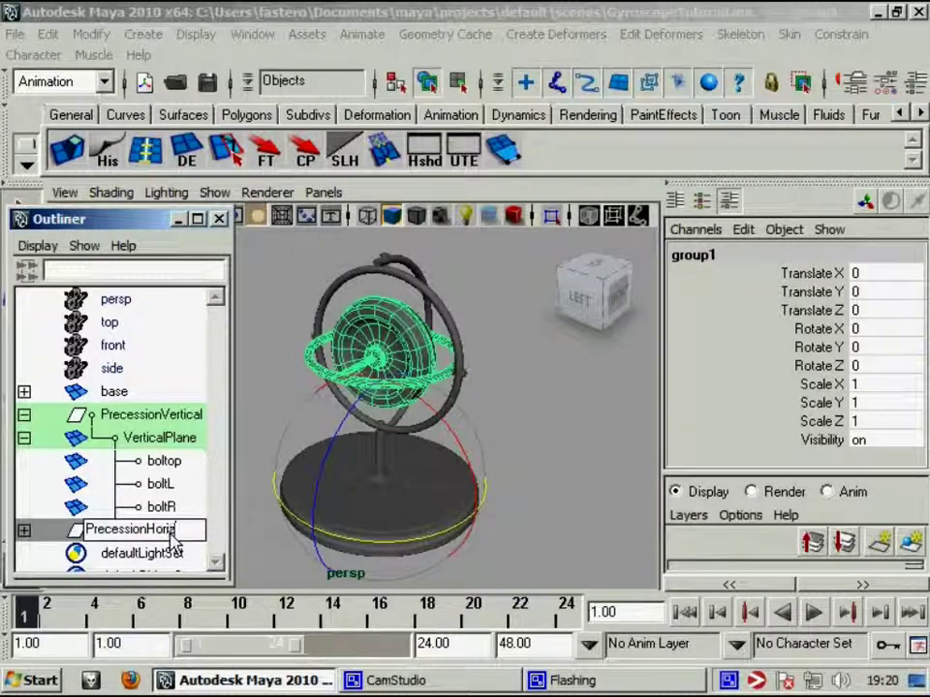
{"action": "key", "text": "Return"}
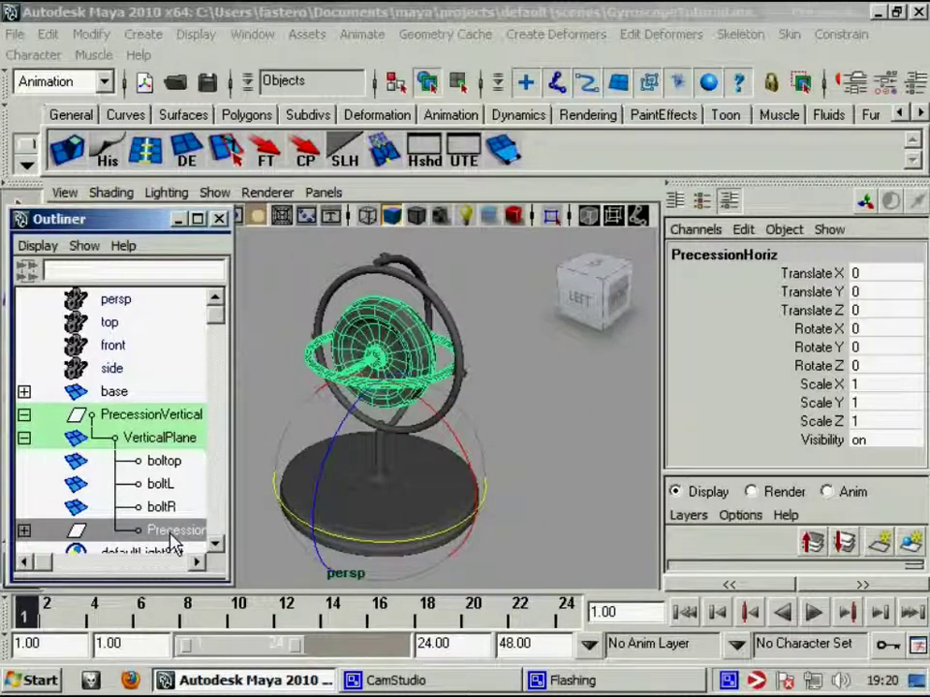
Enlarge the Outliner and move PrecessionHoriz above boltop as VerticalPlane's first child.
{"action": "left_click_drag", "start_coordinate": [151, 220], "coordinate": [138, 95]}
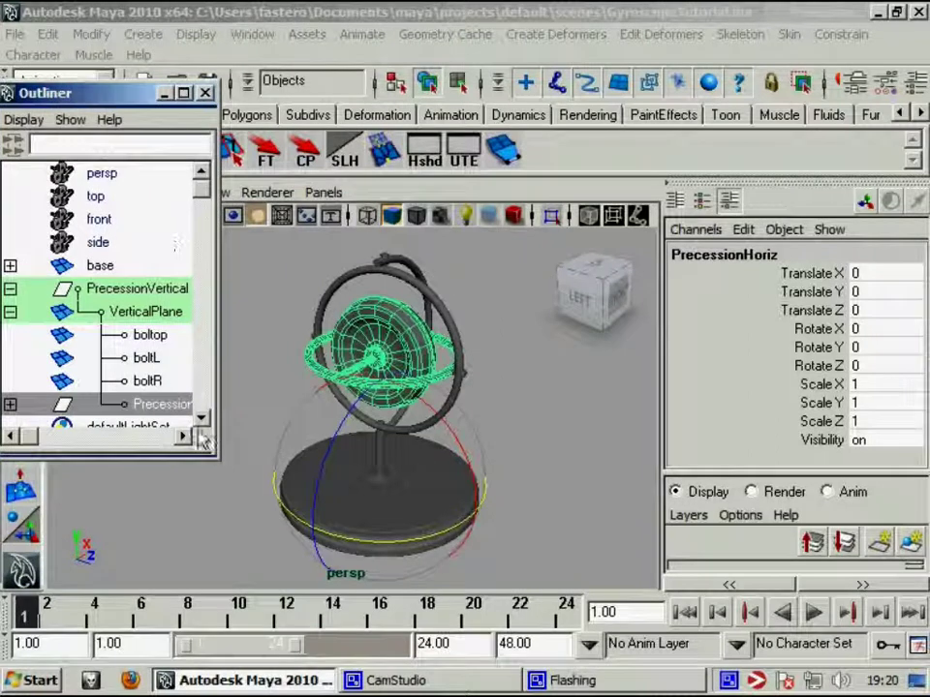
{"action": "left_click_drag", "start_coordinate": [213, 463], "coordinate": [209, 560]}
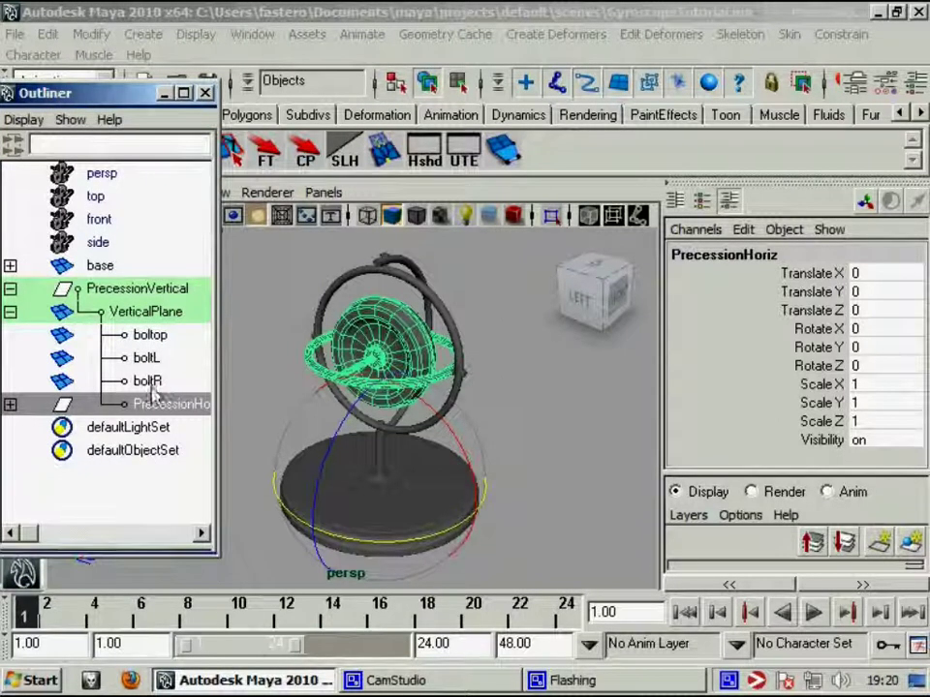
{"action": "left_click", "coordinate": [8, 290]}
{"action": "left_click", "coordinate": [10, 289]}
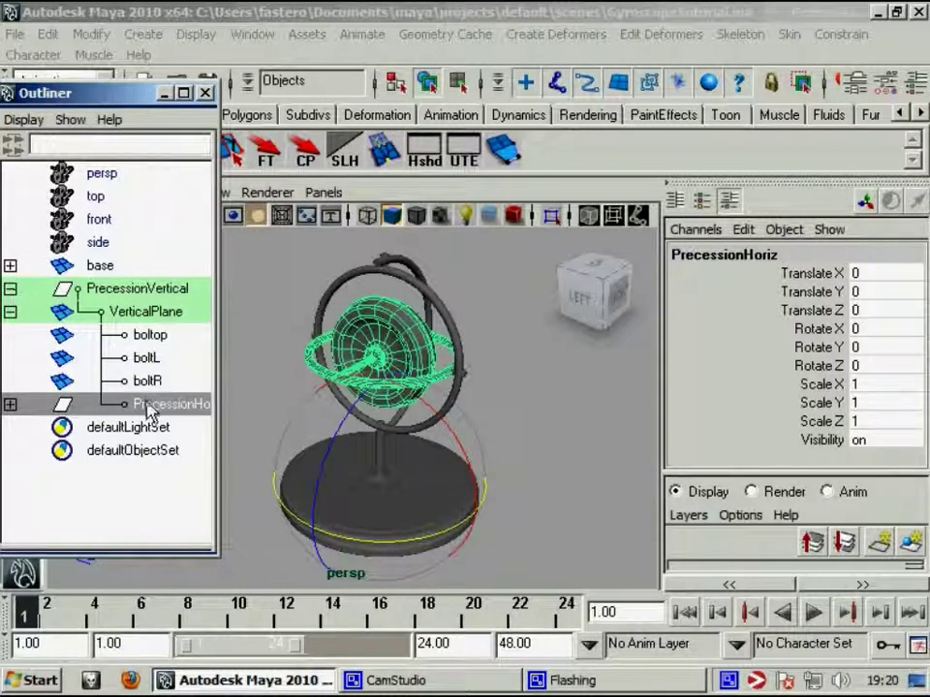
{"action": "middle_click_drag", "start_coordinate": [58, 412], "coordinate": [120, 336]}
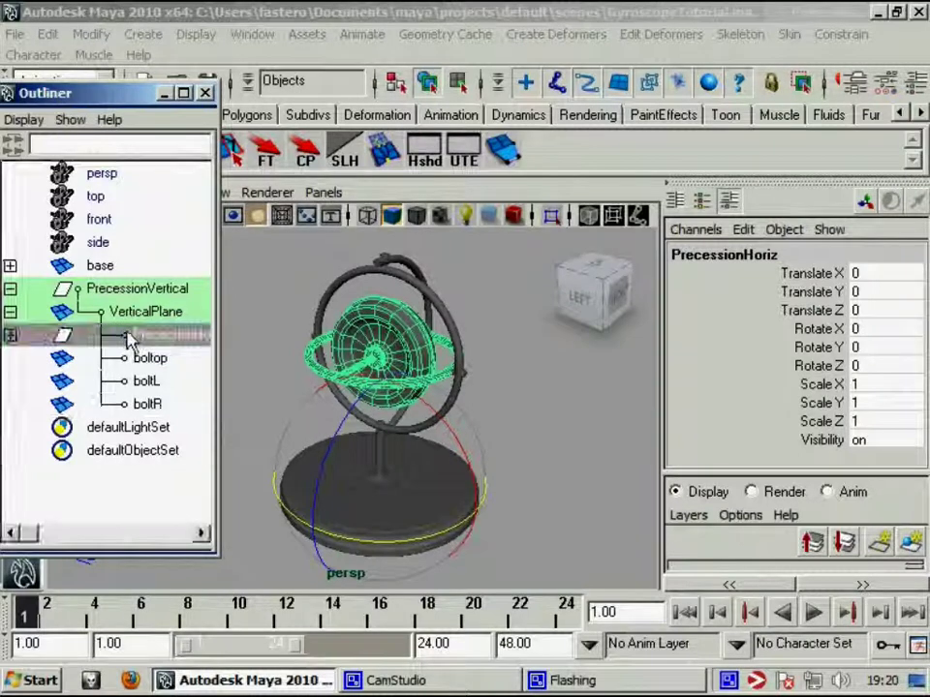
{"action": "left_click", "coordinate": [370, 344]}
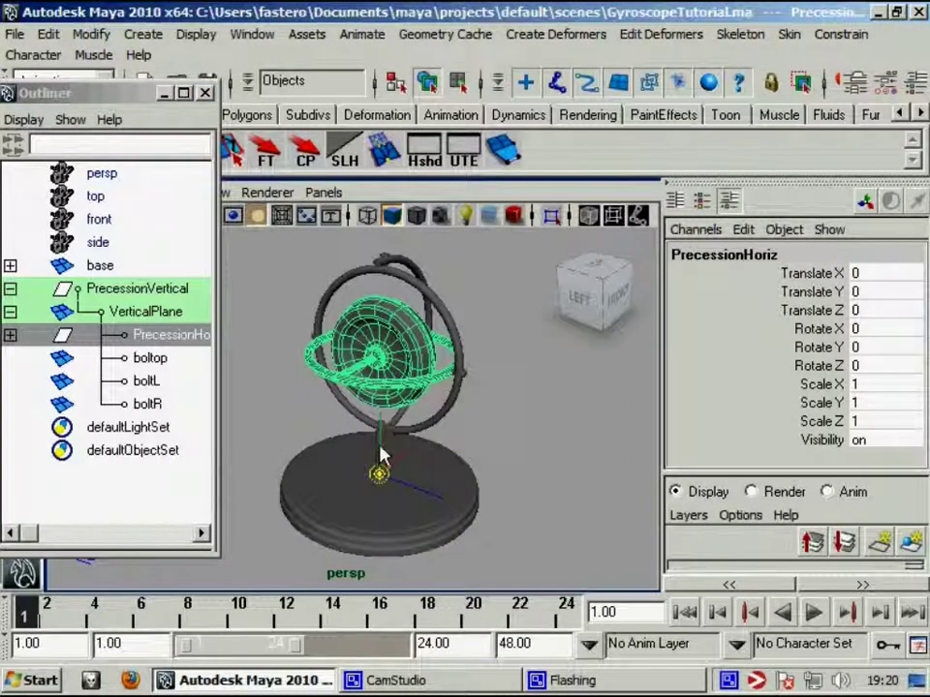
{"action": "key", "text": "q"}
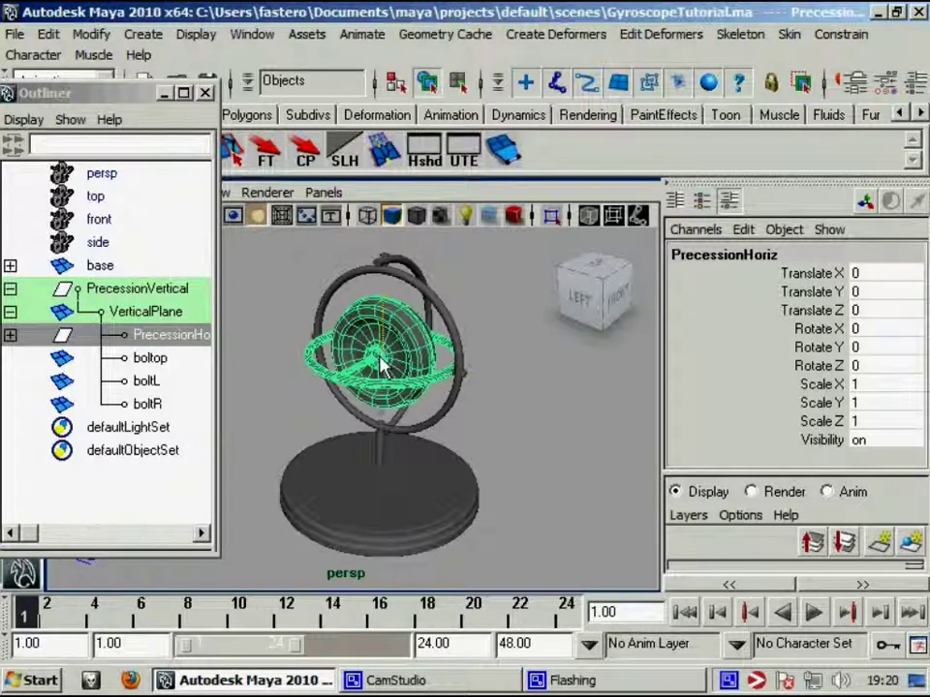
{"action": "key", "text": "space"}
{"action": "left_click_drag", "start_coordinate": [380, 368], "coordinate": [479, 322], "text": "alt"}
{"action": "right_click_drag", "start_coordinate": [480, 321], "coordinate": [538, 367], "text": "alt"}
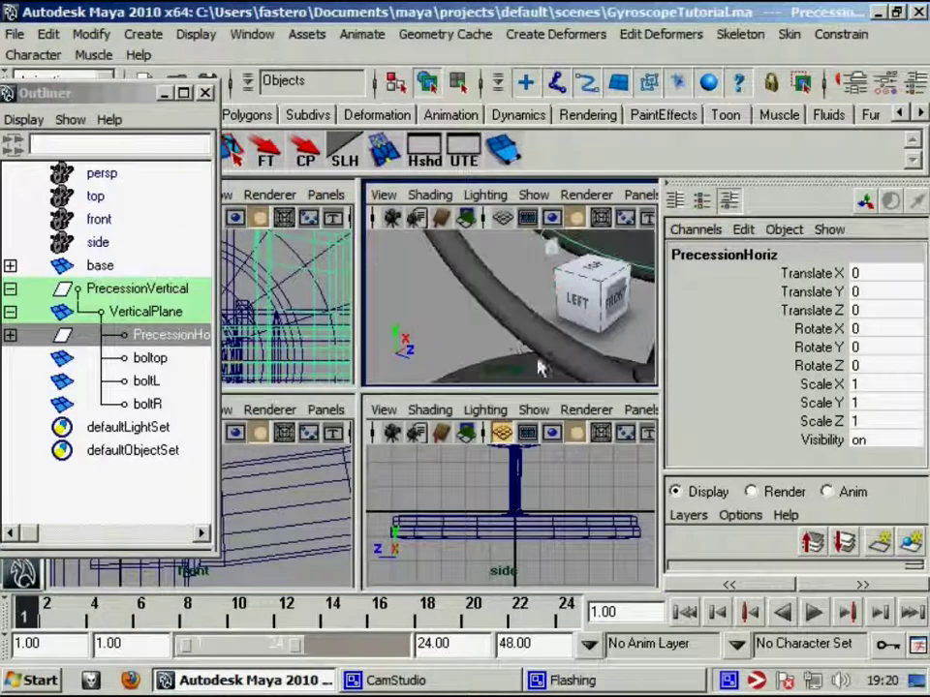
{"action": "mouse_move", "coordinate": [481, 376]}
{"action": "left_mouse_down", "text": "alt"}
{"action": "mouse_move", "coordinate": [494, 357]}
{"action": "mouse_move", "coordinate": [431, 354]}
{"action": "mouse_move", "coordinate": [408, 332]}
{"action": "mouse_move", "coordinate": [405, 341]}
{"action": "mouse_move", "coordinate": [447, 349]}
{"action": "mouse_move", "coordinate": [460, 296]}
{"action": "left_mouse_up", "text": "alt"}
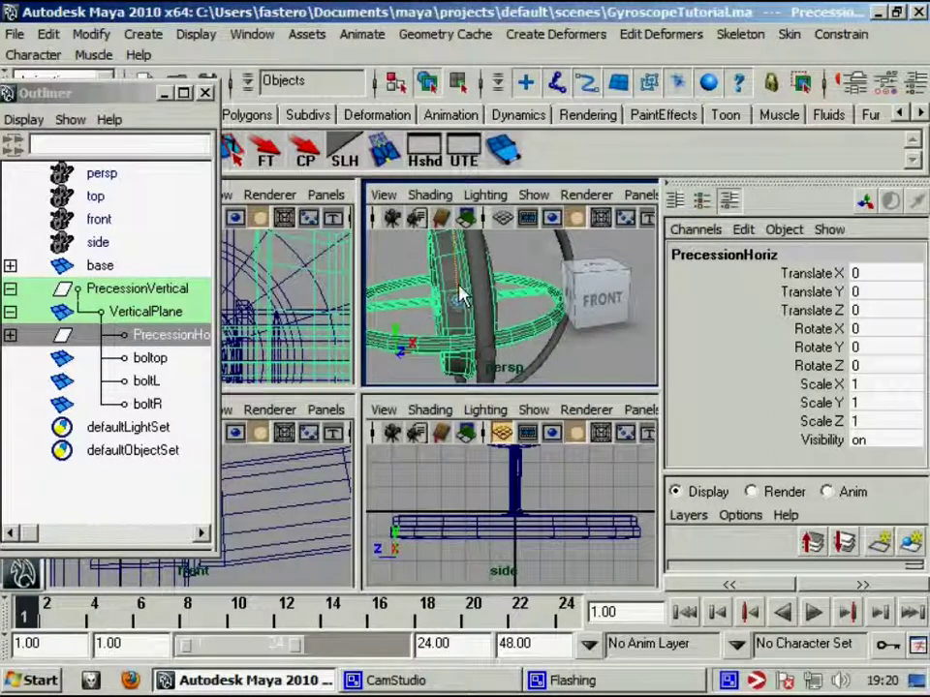
{"action": "mouse_move", "coordinate": [465, 291]}
{"action": "left_mouse_down", "text": "alt"}
{"action": "mouse_move", "coordinate": [561, 333]}
{"action": "mouse_move", "coordinate": [704, 318]}
{"action": "mouse_move", "coordinate": [405, 386]}
{"action": "mouse_move", "coordinate": [483, 390]}
{"action": "mouse_move", "coordinate": [583, 352]}
{"action": "mouse_move", "coordinate": [427, 249]}
{"action": "left_mouse_up", "text": "alt"}
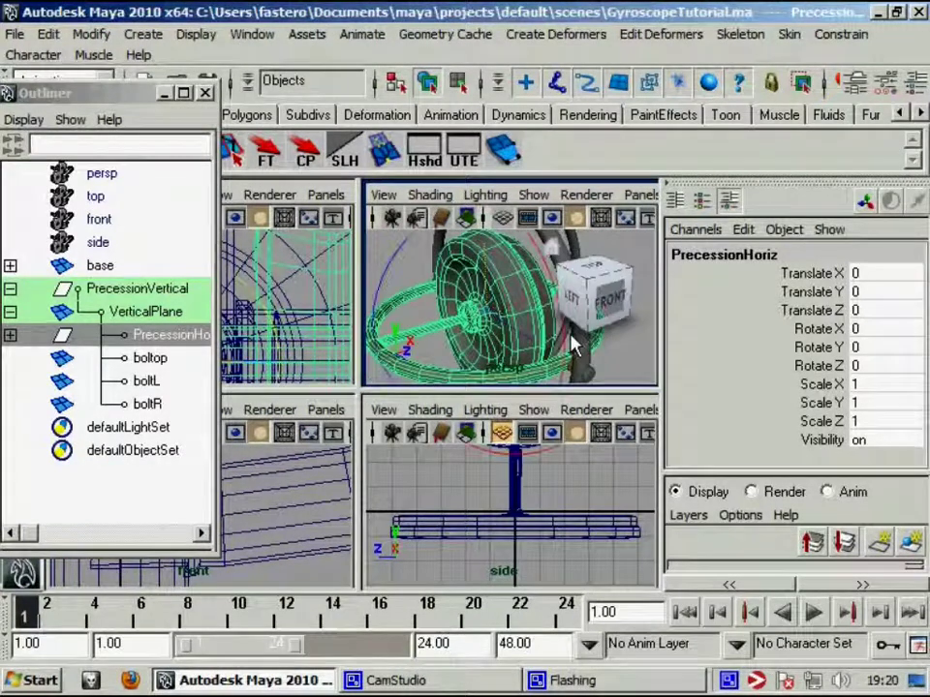
{"action": "left_click", "coordinate": [135, 290]}
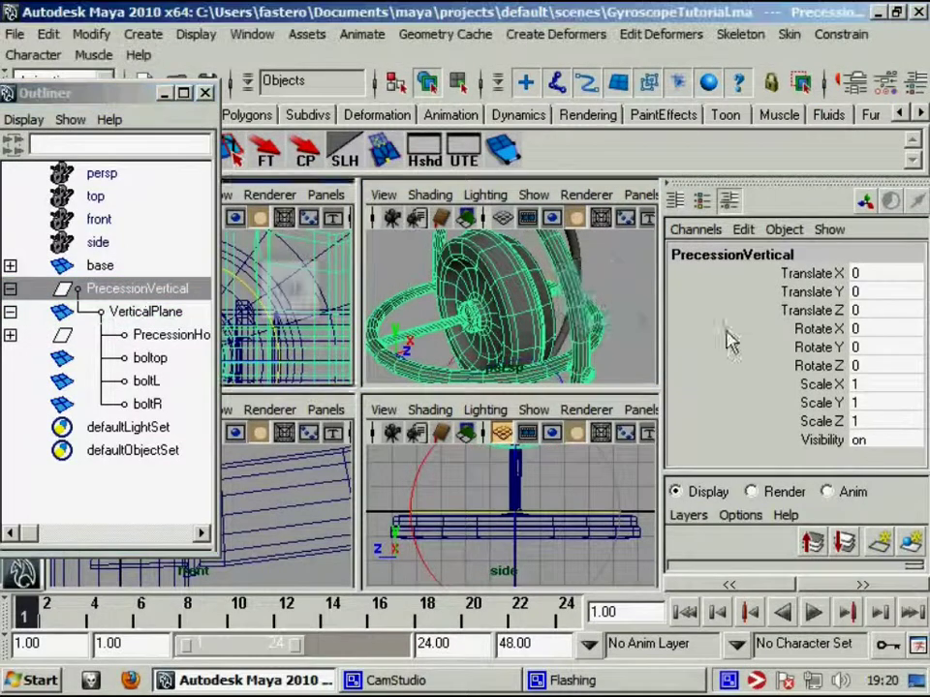
{"action": "scroll", "coordinate": [480, 348], "scroll_direction": "down", "scroll_amount": 5}
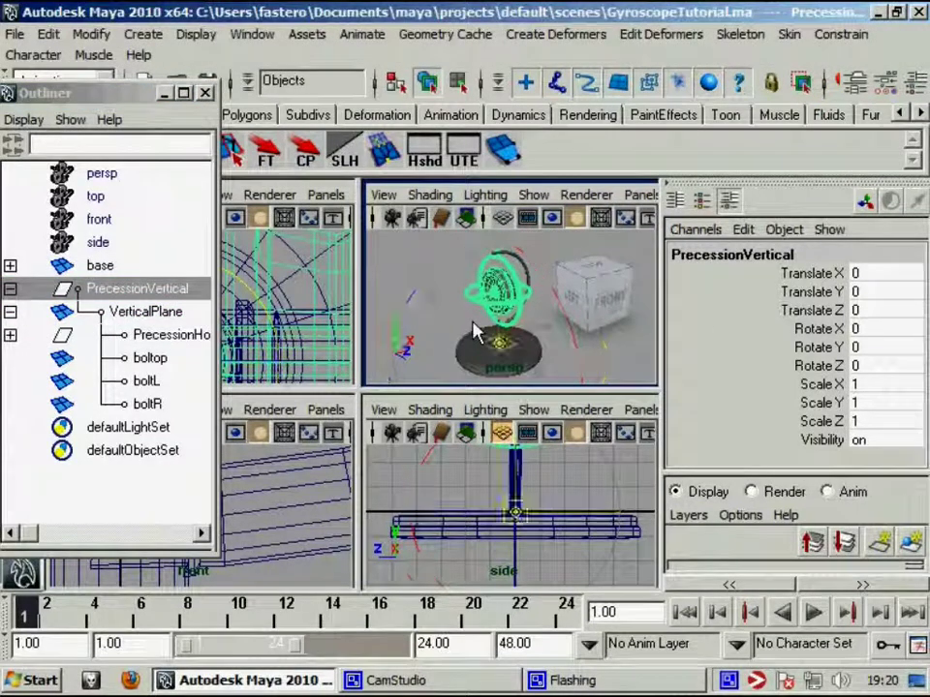
{"action": "key", "text": "w"}
{"action": "scroll", "coordinate": [521, 353], "scroll_direction": "up", "scroll_amount": 3}
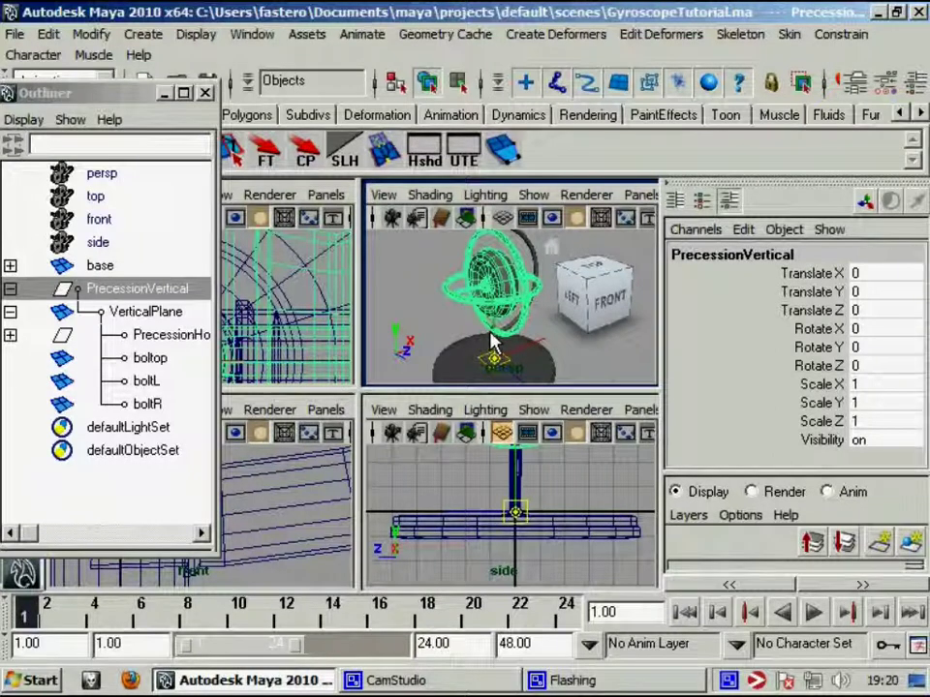
{"action": "key", "text": "q"}
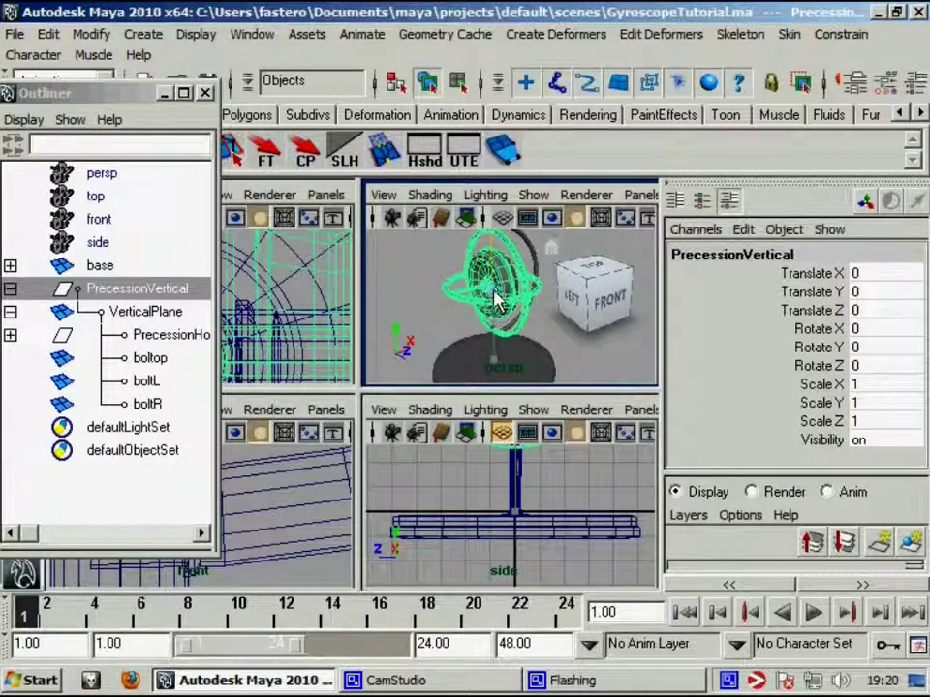
{"action": "right_click_drag", "start_coordinate": [501, 289], "coordinate": [616, 332], "text": "alt"}
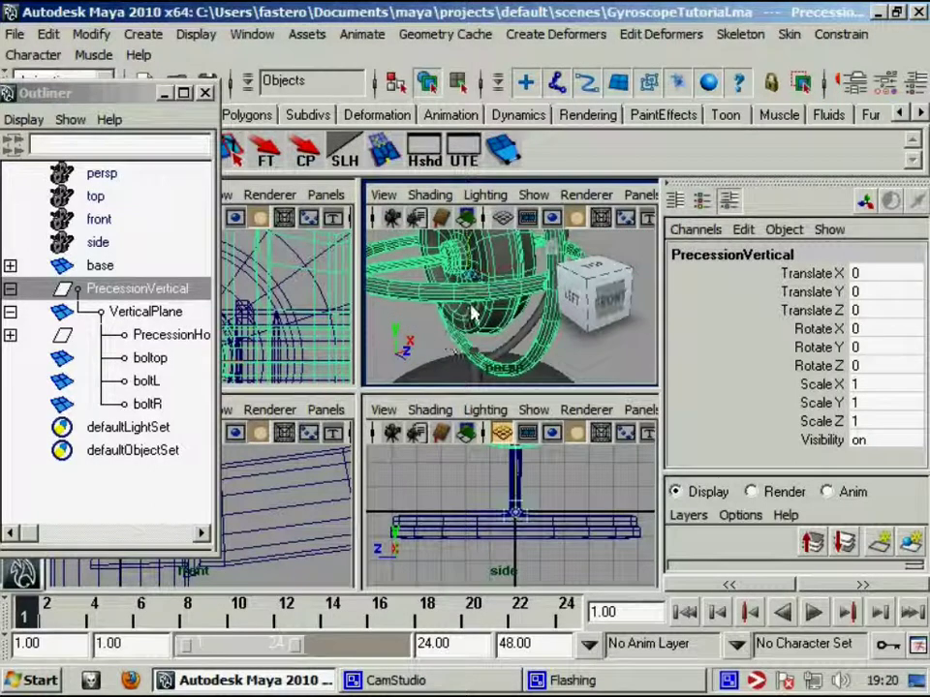
{"action": "mouse_move", "coordinate": [449, 341]}
{"action": "left_mouse_down", "text": "alt"}
{"action": "mouse_move", "coordinate": [485, 274]}
{"action": "mouse_move", "coordinate": [548, 295]}
{"action": "mouse_move", "coordinate": [564, 265]}
{"action": "mouse_move", "coordinate": [519, 307]}
{"action": "left_mouse_up", "text": "alt"}
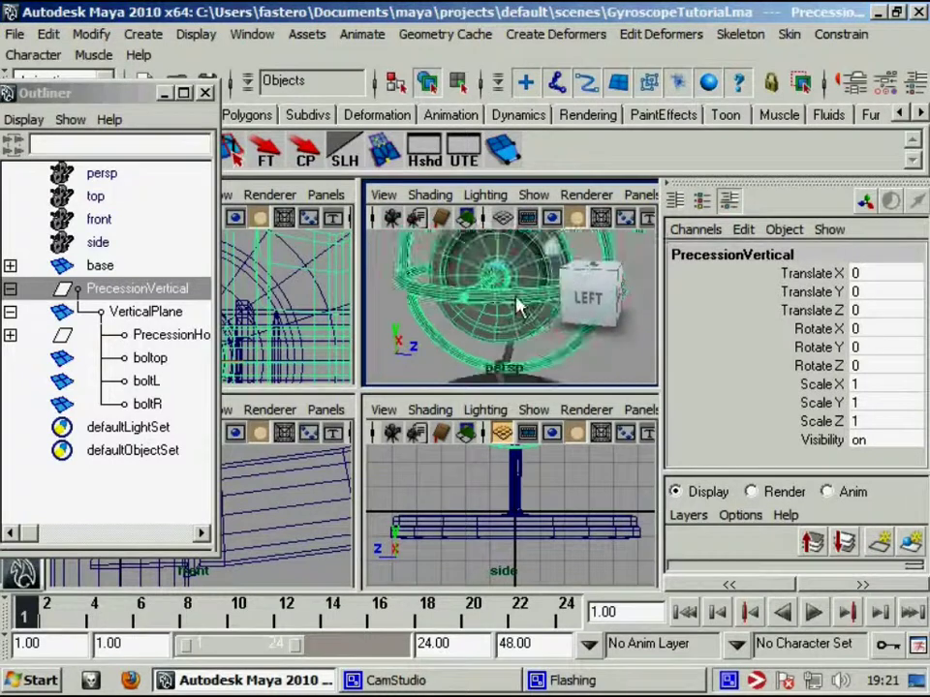
{"action": "key", "text": "space"}
{"action": "scroll", "coordinate": [519, 496], "scroll_direction": "up", "scroll_amount": 5}
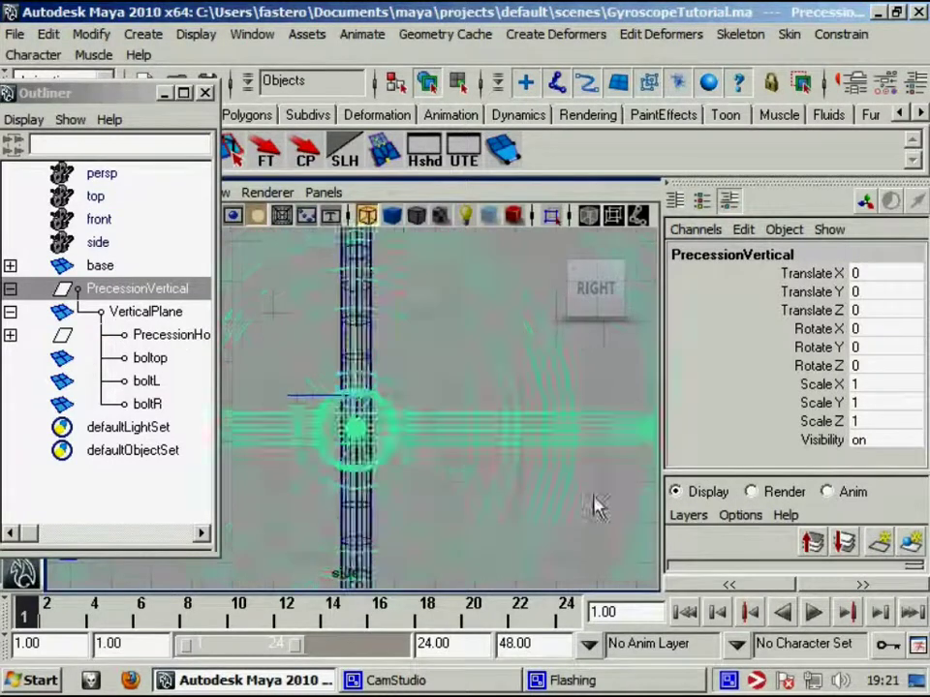
{"action": "scroll", "coordinate": [394, 466], "scroll_direction": "down", "scroll_amount": 3}
{"action": "scroll", "coordinate": [393, 467], "scroll_direction": "down", "scroll_amount": 2}
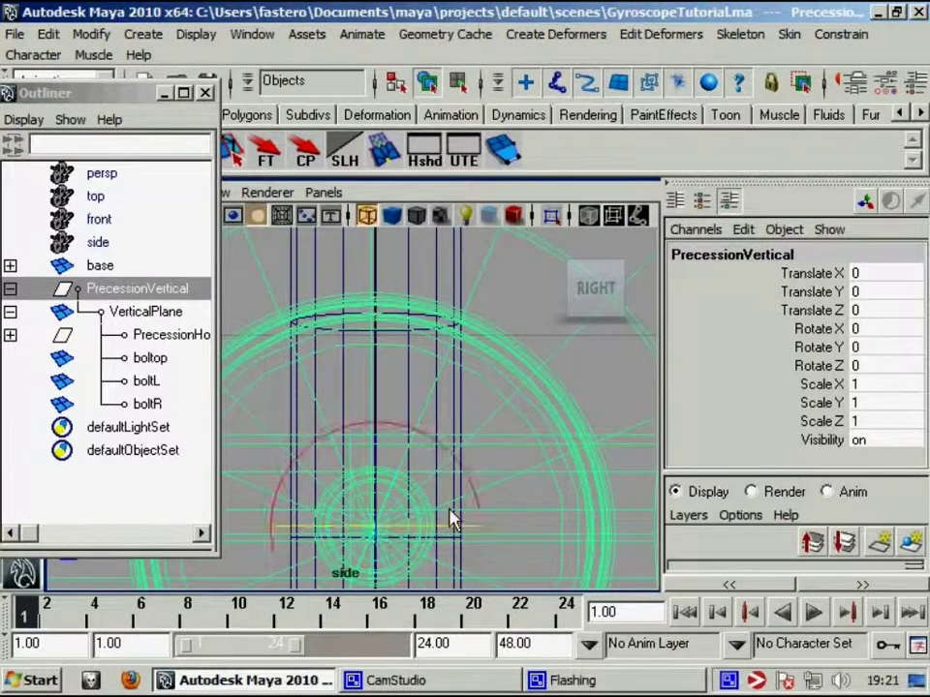
{"action": "key", "text": "space"}
{"action": "key", "text": "space"}
{"action": "mouse_move", "coordinate": [412, 480]}
{"action": "left_mouse_down", "text": "alt"}
{"action": "mouse_move", "coordinate": [394, 483]}
{"action": "mouse_move", "coordinate": [450, 456]}
{"action": "mouse_move", "coordinate": [261, 475]}
{"action": "mouse_move", "coordinate": [452, 465]}
{"action": "mouse_move", "coordinate": [243, 415]}
{"action": "left_mouse_up", "text": "alt"}
{"action": "left_click", "coordinate": [441, 467]}
Test-rotate PrecessionHoriz around Z, then undo the rotation.
{"action": "left_click", "coordinate": [136, 289]}
{"action": "left_click", "coordinate": [171, 335]}
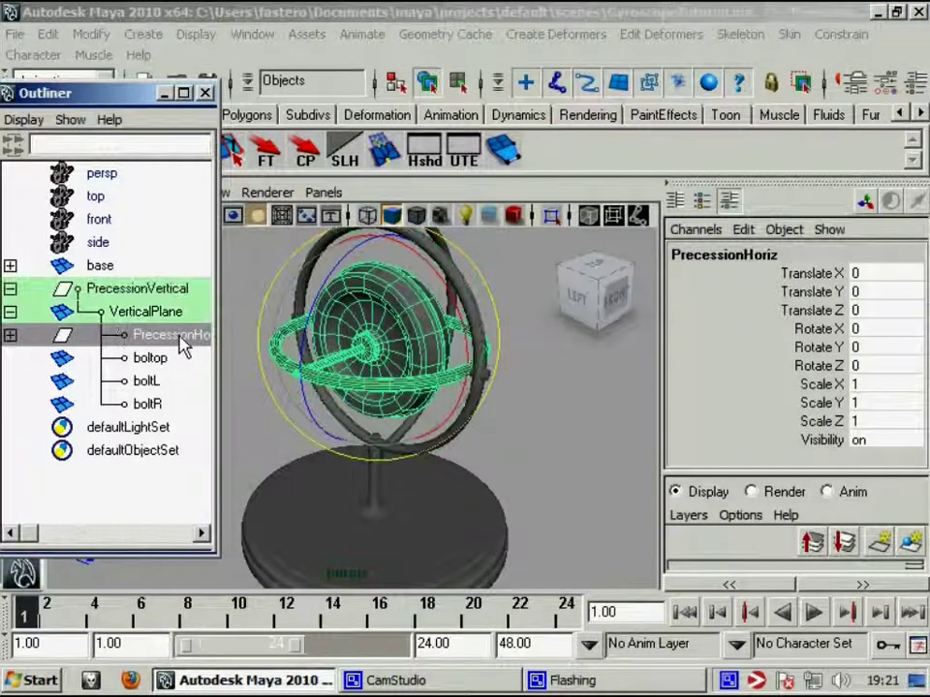
{"action": "left_click_drag", "start_coordinate": [313, 346], "coordinate": [353, 291]}
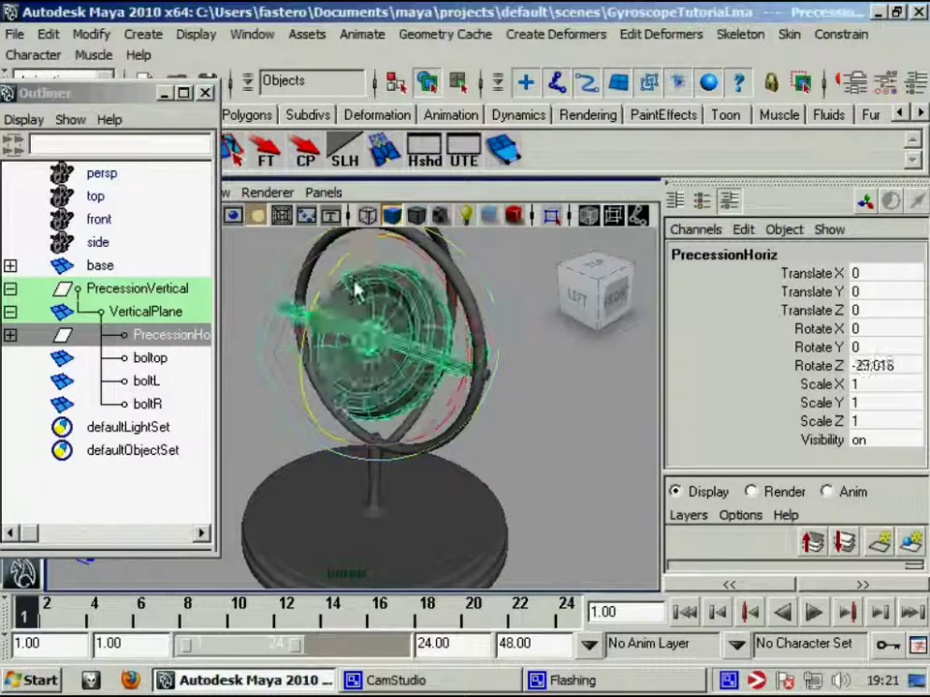
{"action": "key", "text": "ctrl+z"}
In Set Driven Key, load PrecessionHoriz Rotate Z as driver and PrecessionVertical Rotate Y as driven, and key it.
{"action": "left_click", "coordinate": [361, 34]}
{"action": "mouse_move", "coordinate": [397, 126]}
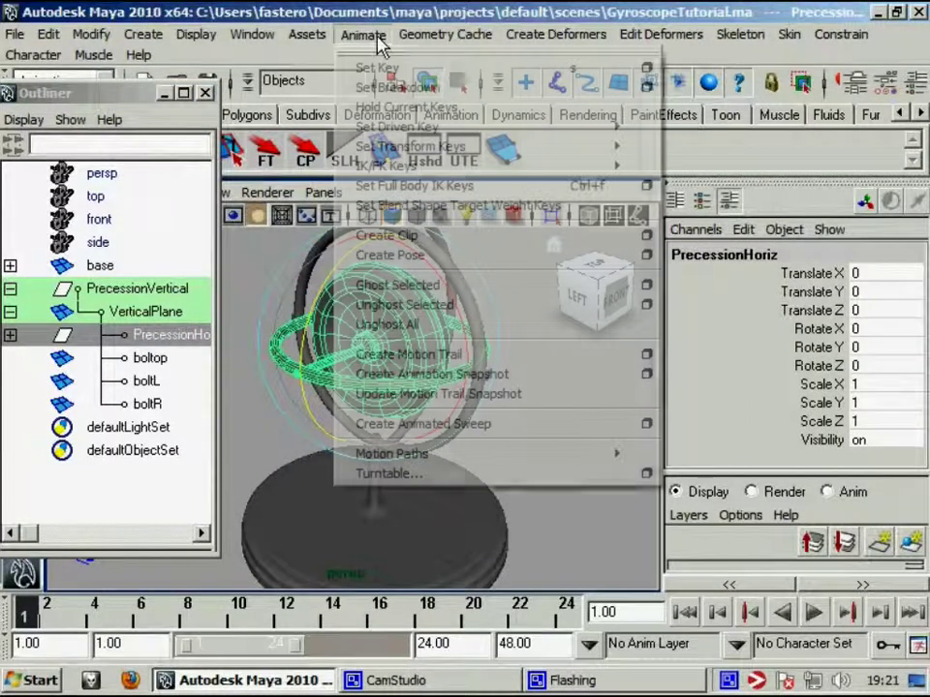
{"action": "left_click", "coordinate": [654, 140]}
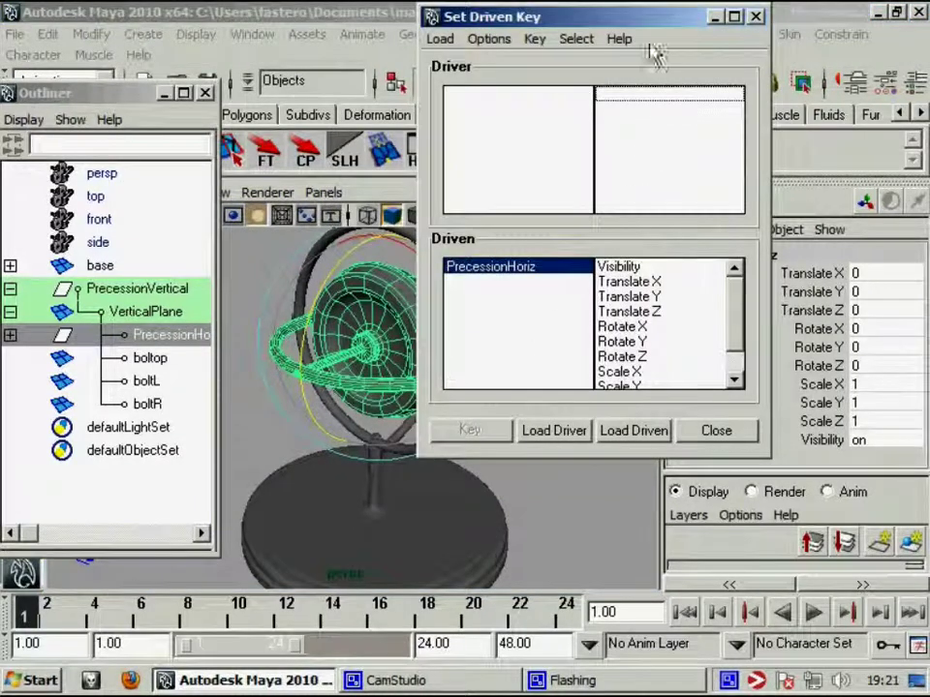
{"action": "left_click_drag", "start_coordinate": [656, 16], "coordinate": [586, 51]}
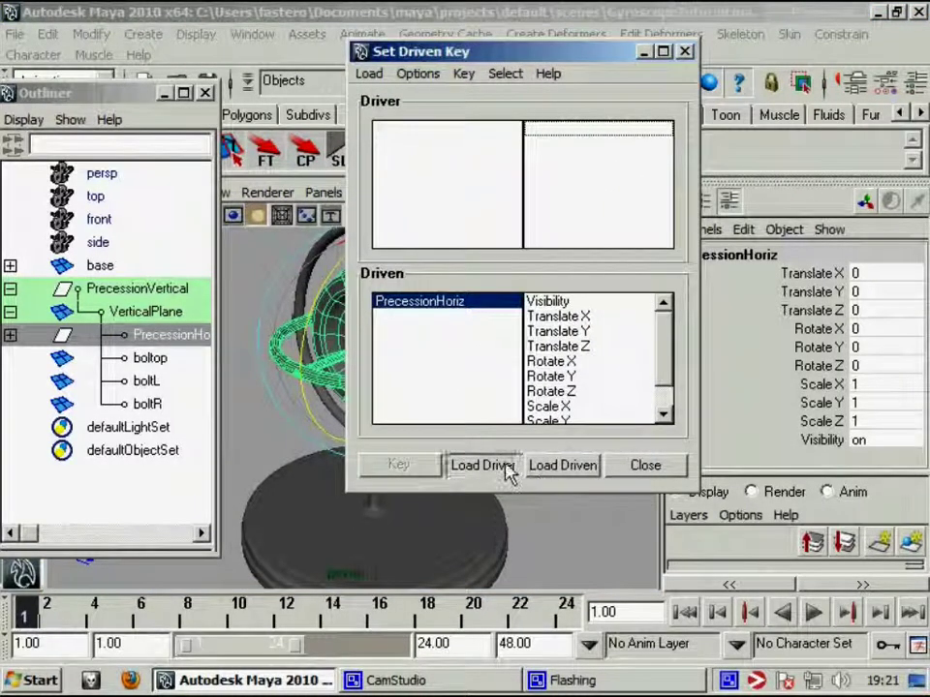
{"action": "left_click", "coordinate": [483, 466]}
{"action": "left_click", "coordinate": [571, 220]}
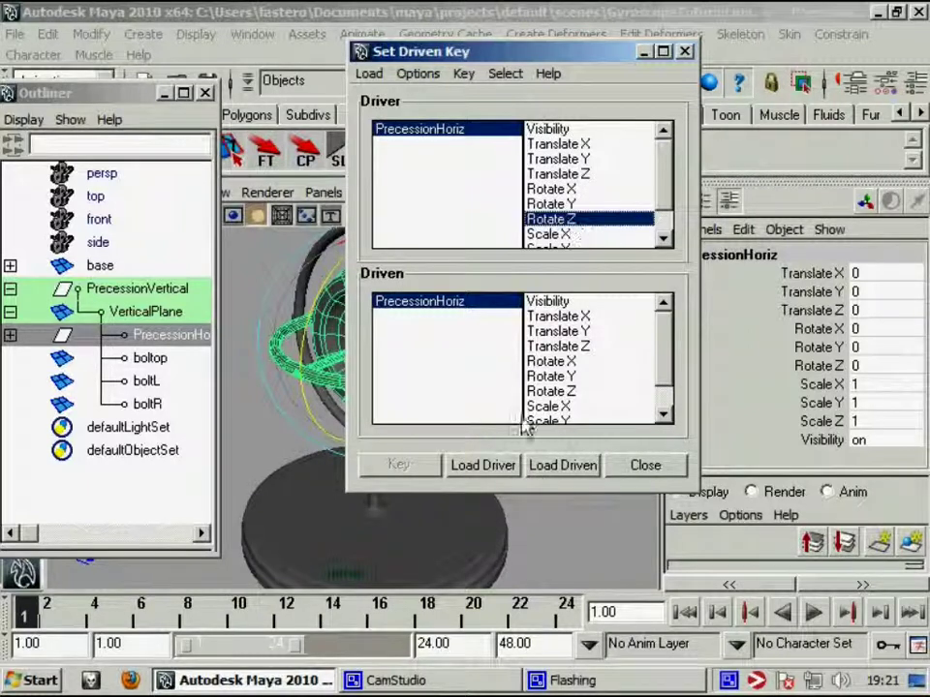
{"action": "left_click", "coordinate": [135, 289]}
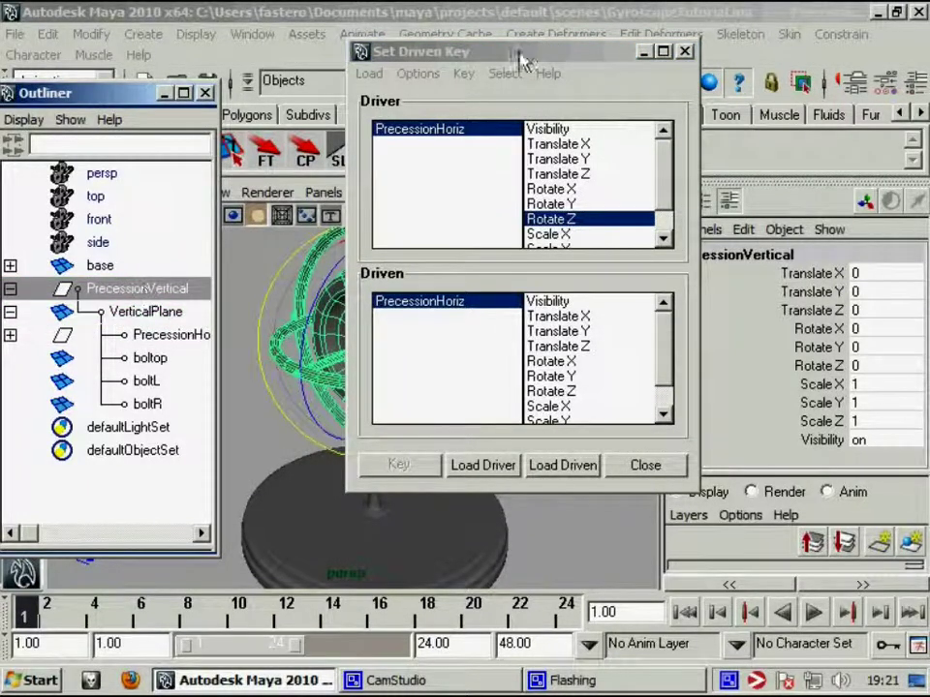
{"action": "left_click_drag", "start_coordinate": [427, 51], "coordinate": [487, 37]}
{"action": "left_click", "coordinate": [640, 364]}
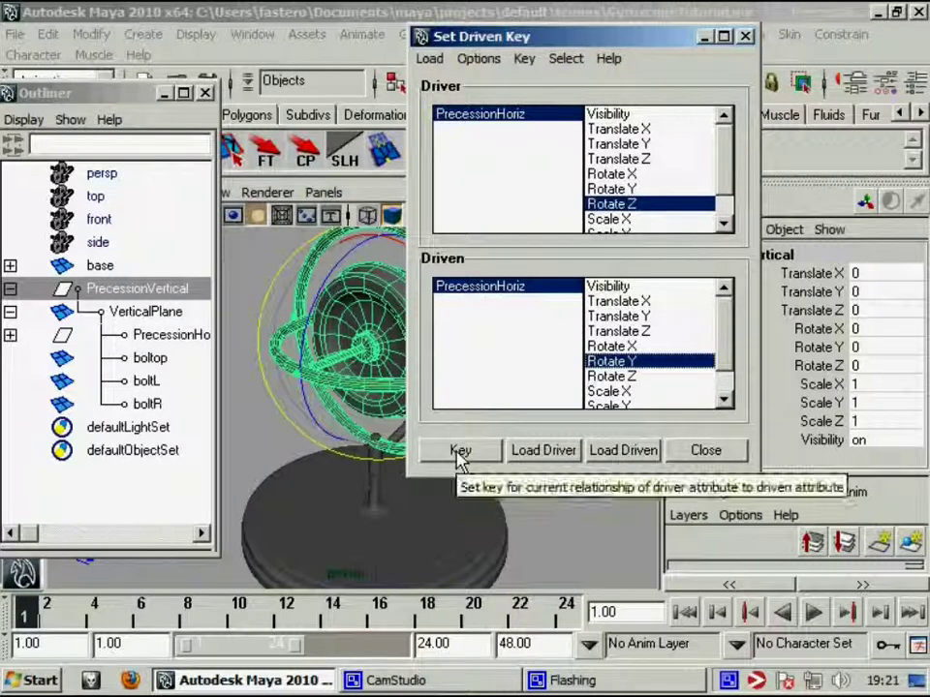
{"action": "left_click", "coordinate": [459, 453]}
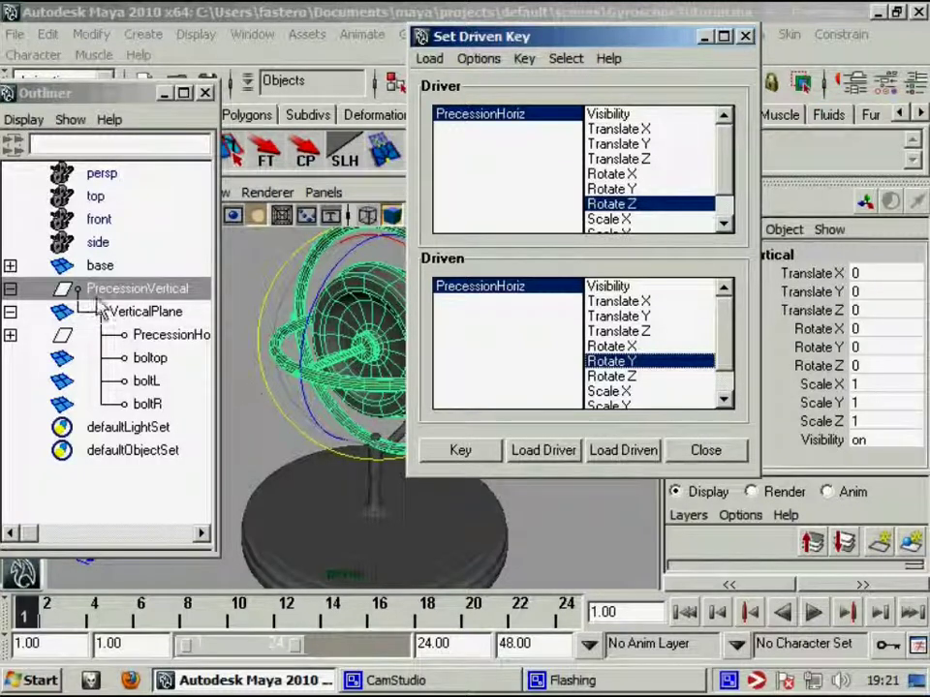
Reload PrecessionHoriz as the driver and PrecessionVertical as the driven object.
{"action": "left_click", "coordinate": [145, 334]}
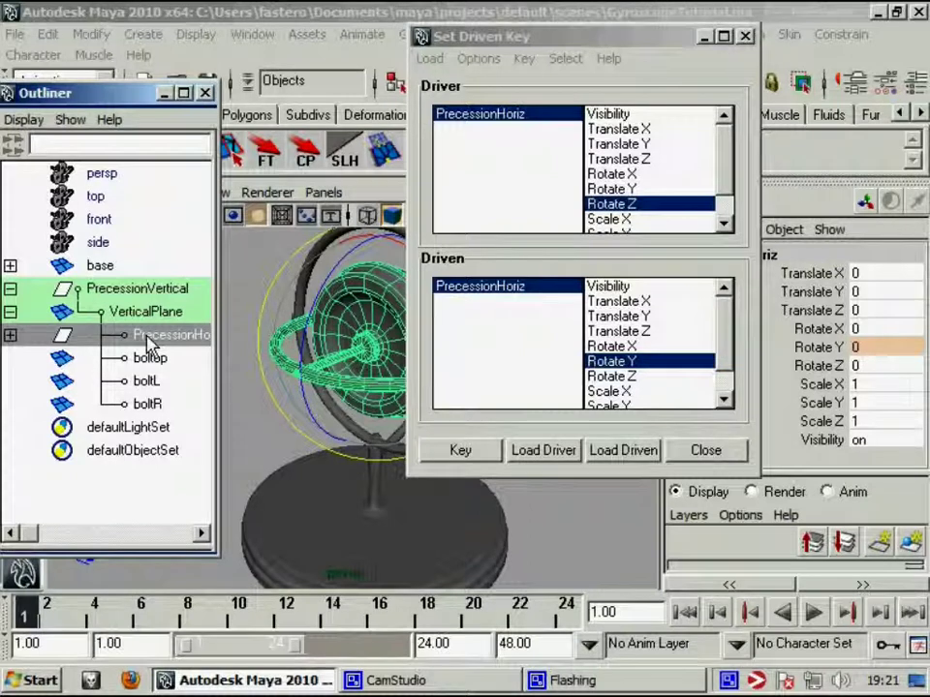
{"action": "left_click", "coordinate": [270, 414]}
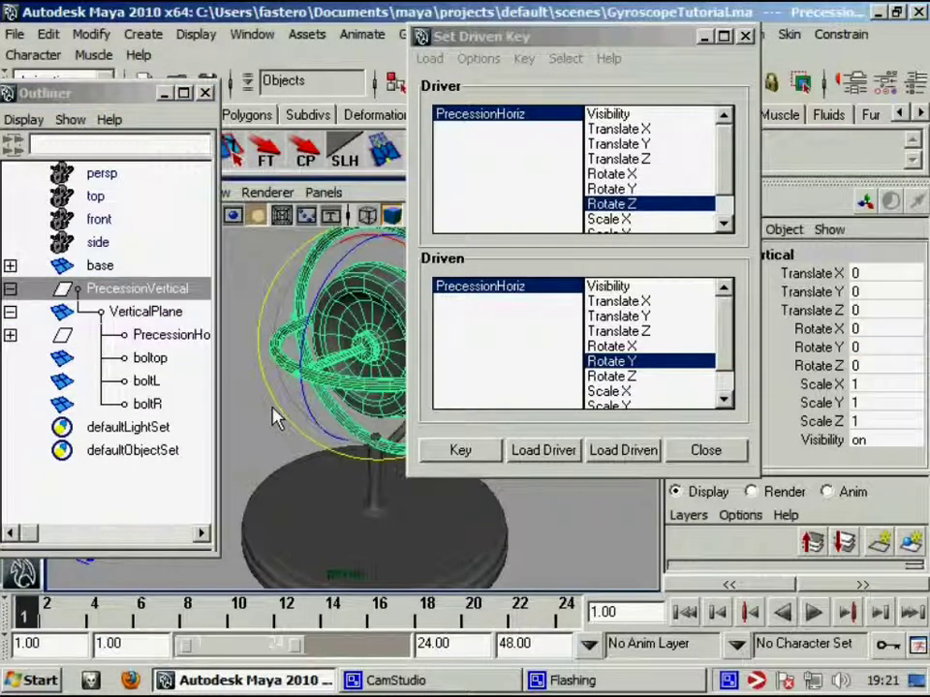
{"action": "left_click", "coordinate": [273, 417]}
{"action": "left_click", "coordinate": [273, 414]}
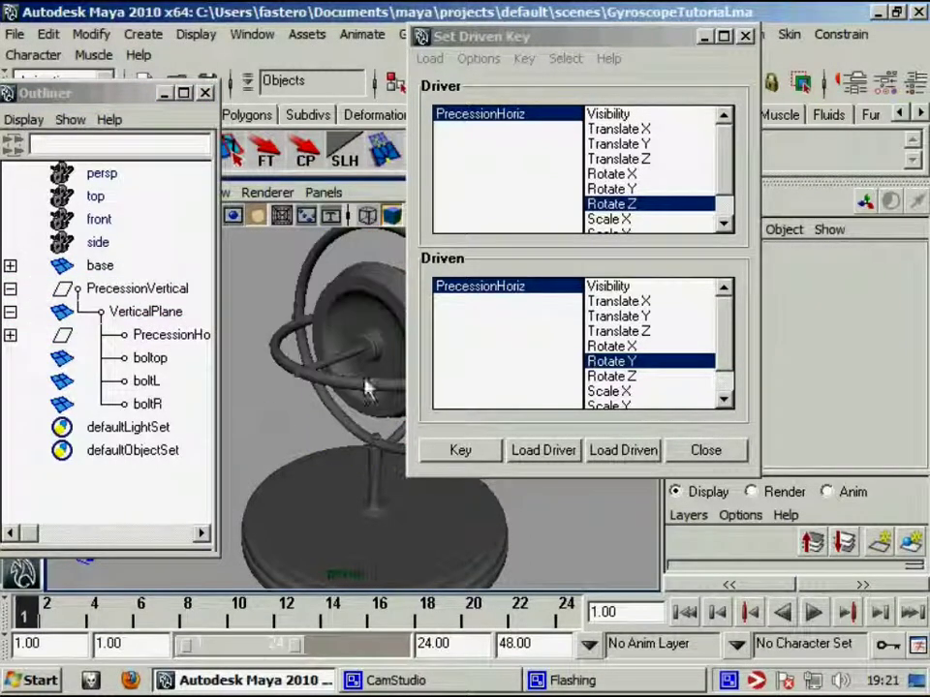
{"action": "left_click", "coordinate": [513, 117]}
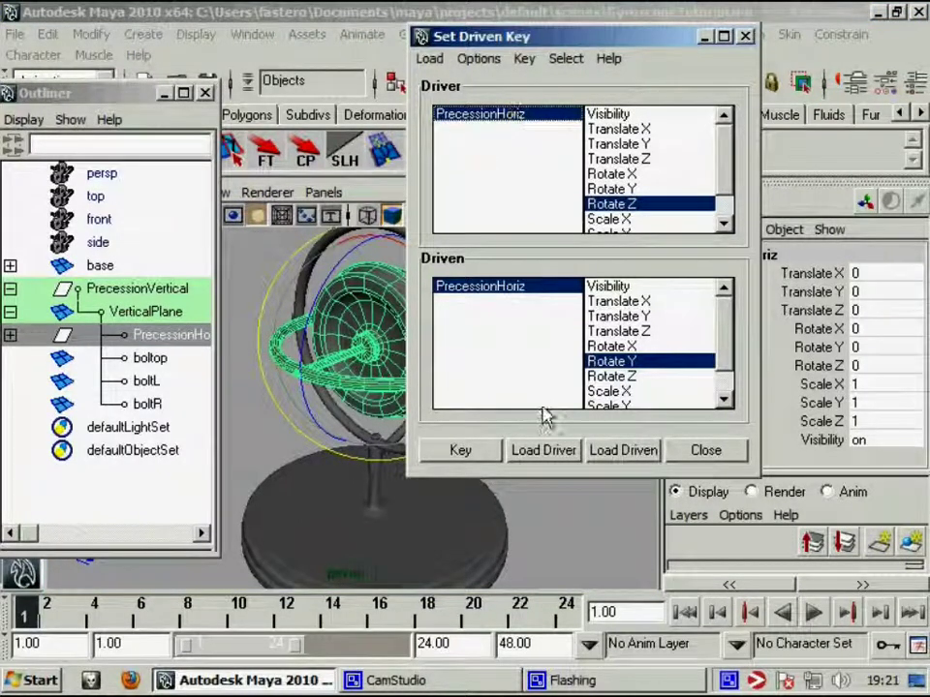
{"action": "left_click", "coordinate": [543, 450]}
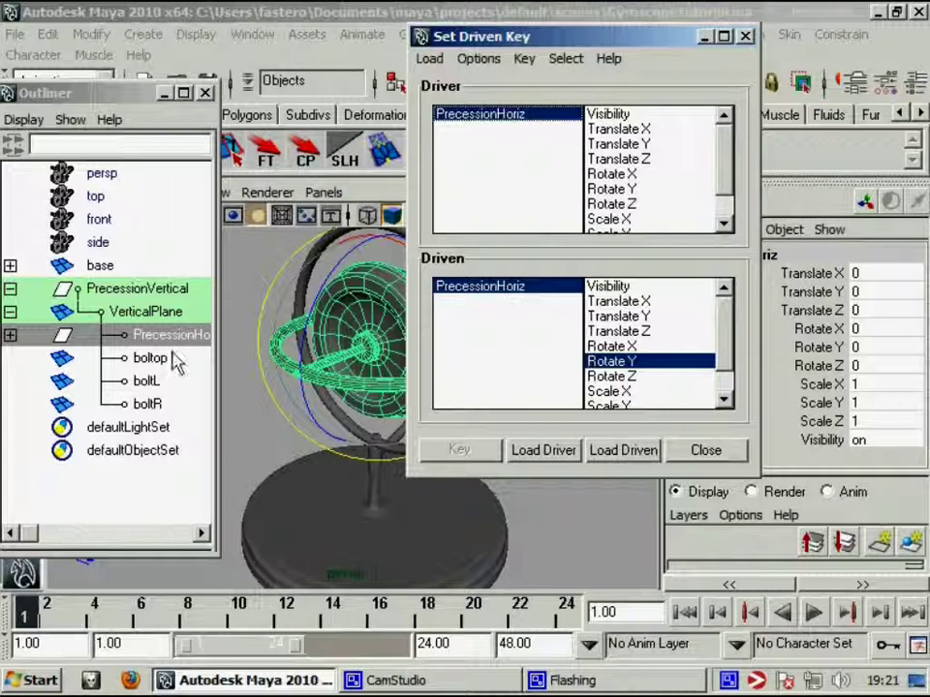
{"action": "left_click", "coordinate": [180, 337]}
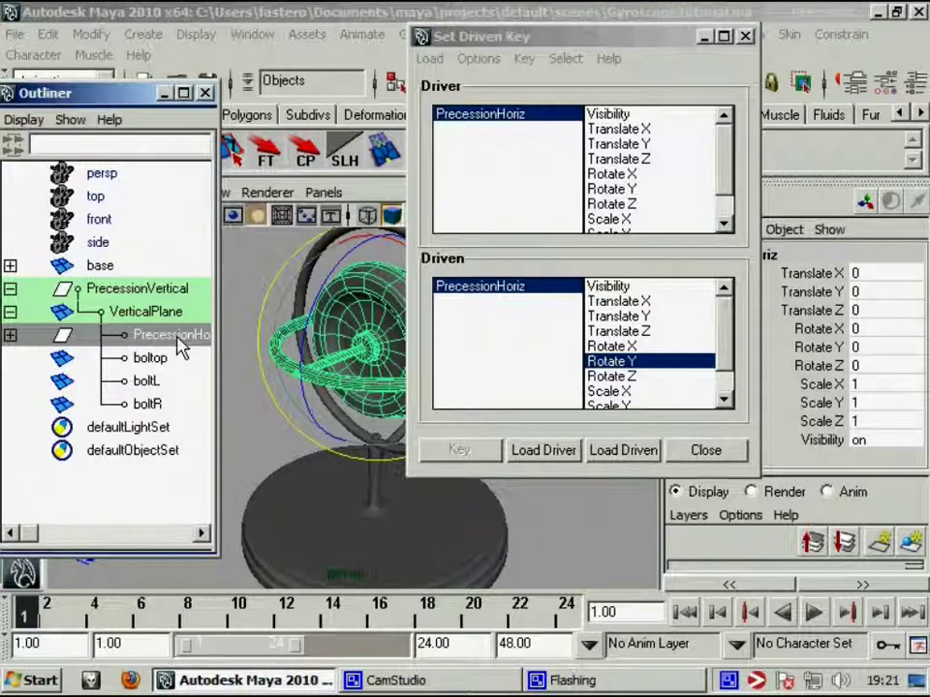
{"action": "left_click", "coordinate": [136, 288]}
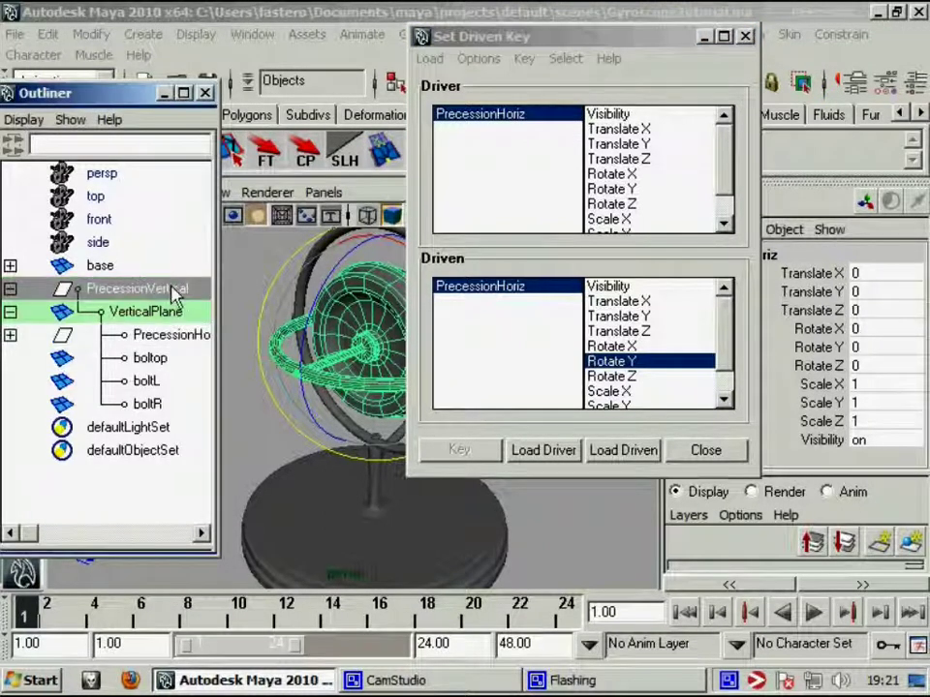
{"action": "left_click", "coordinate": [608, 457]}
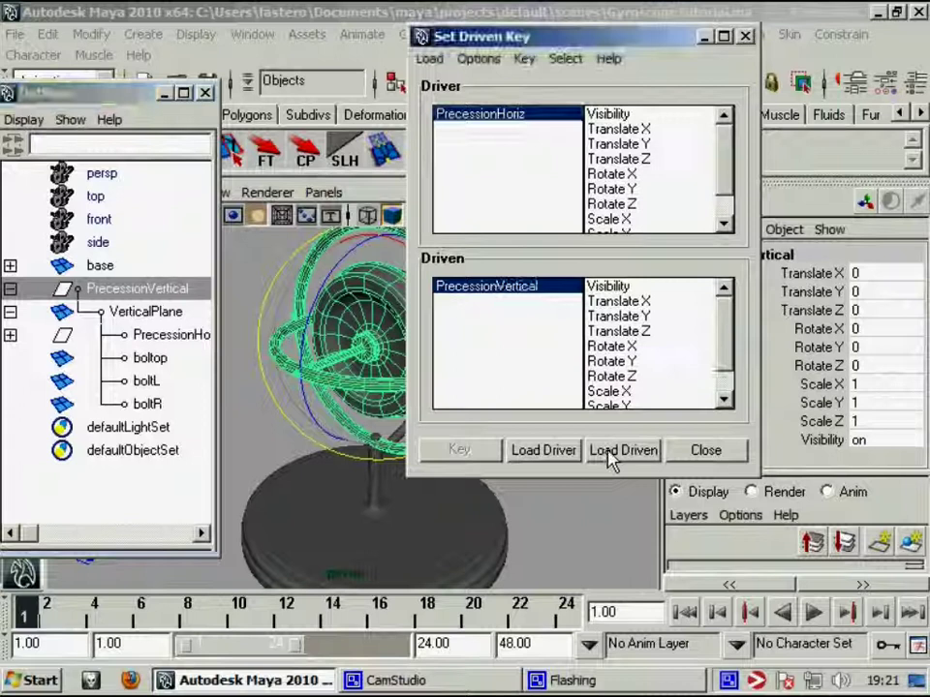
Choose Rotate Z as the driver channel and Rotate Y as the driven channel.
{"action": "left_click", "coordinate": [502, 116]}
{"action": "left_click", "coordinate": [637, 204]}
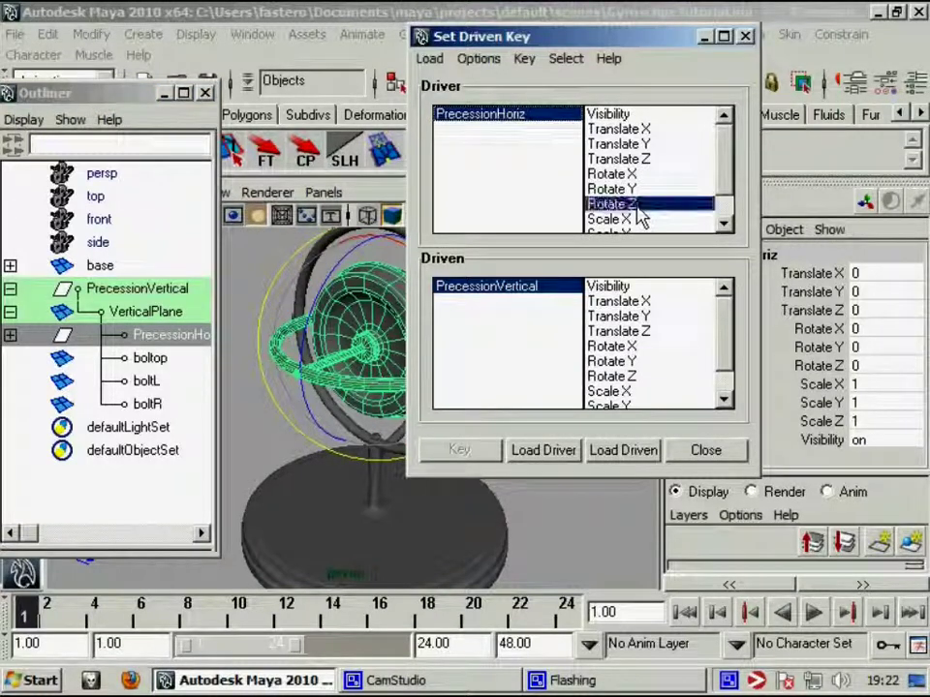
{"action": "left_click", "coordinate": [644, 361]}
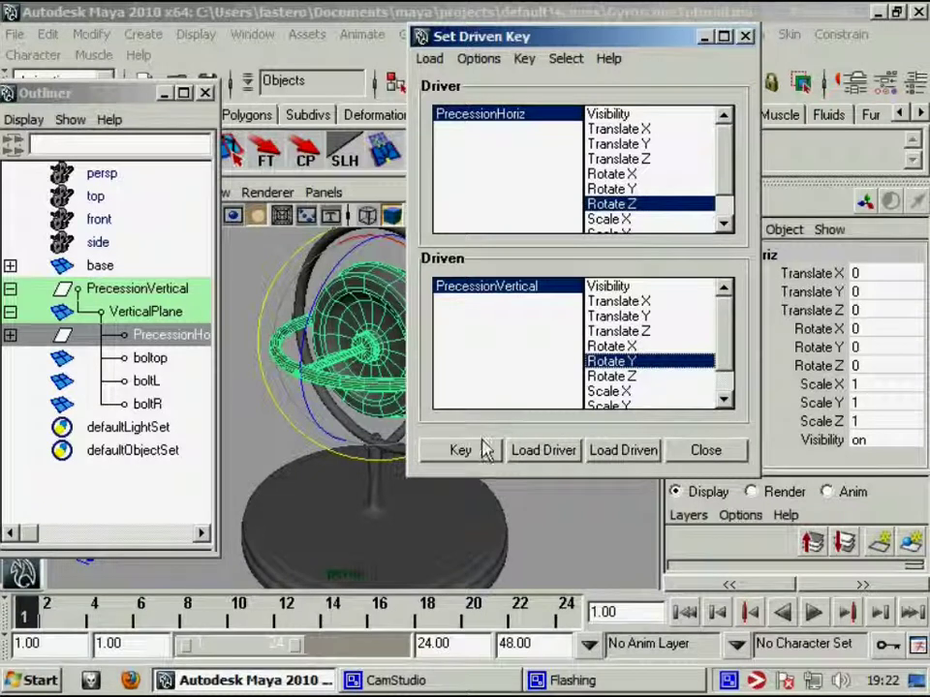
{"action": "left_click", "coordinate": [126, 289]}
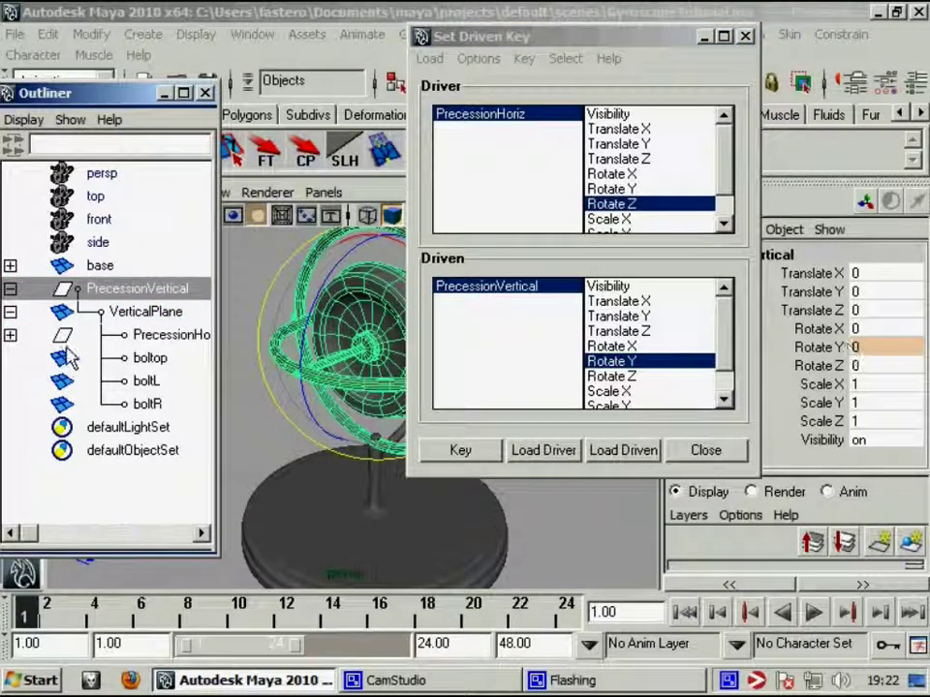
{"action": "left_click", "coordinate": [159, 335]}
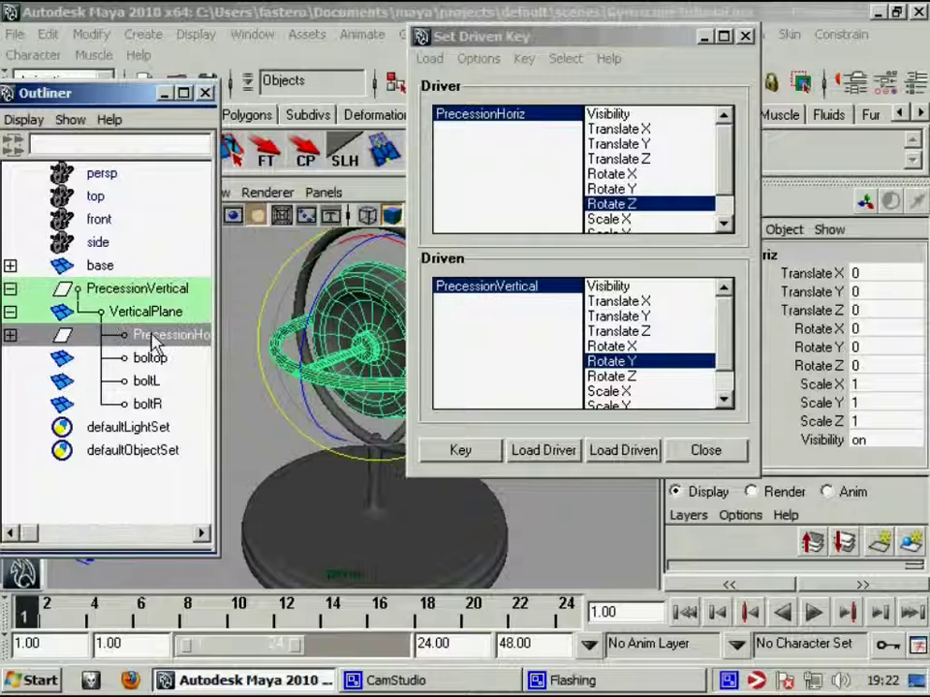
Key PrecessionHoriz Rotate Z 360 to PrecessionVertical Rotate Y 1800.
{"action": "left_click", "coordinate": [877, 365]}
{"action": "type", "text": "0"}
{"action": "key", "text": "Return"}
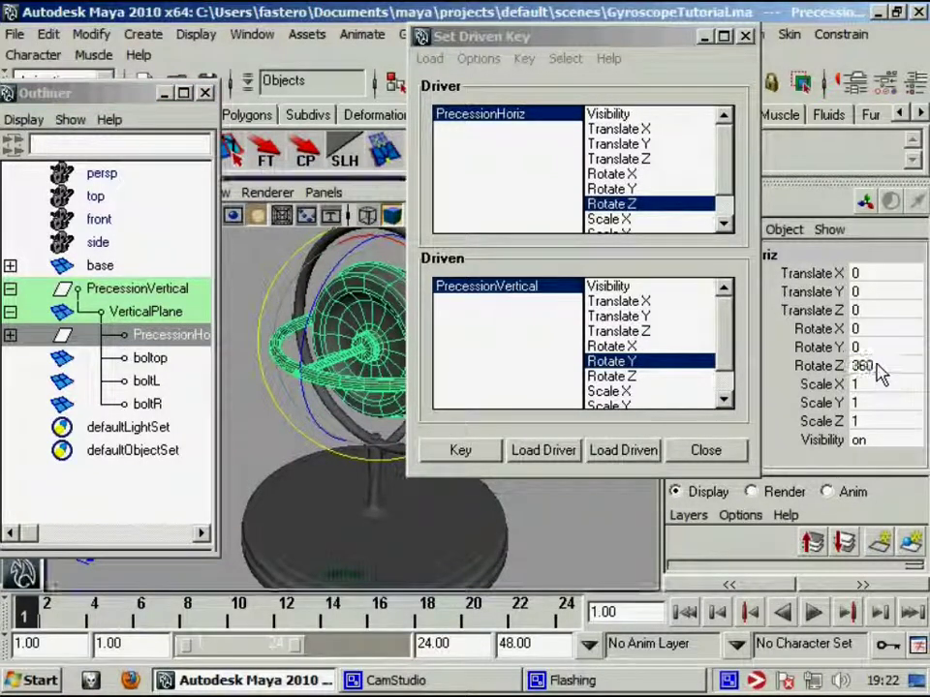
{"action": "left_click", "coordinate": [136, 338]}
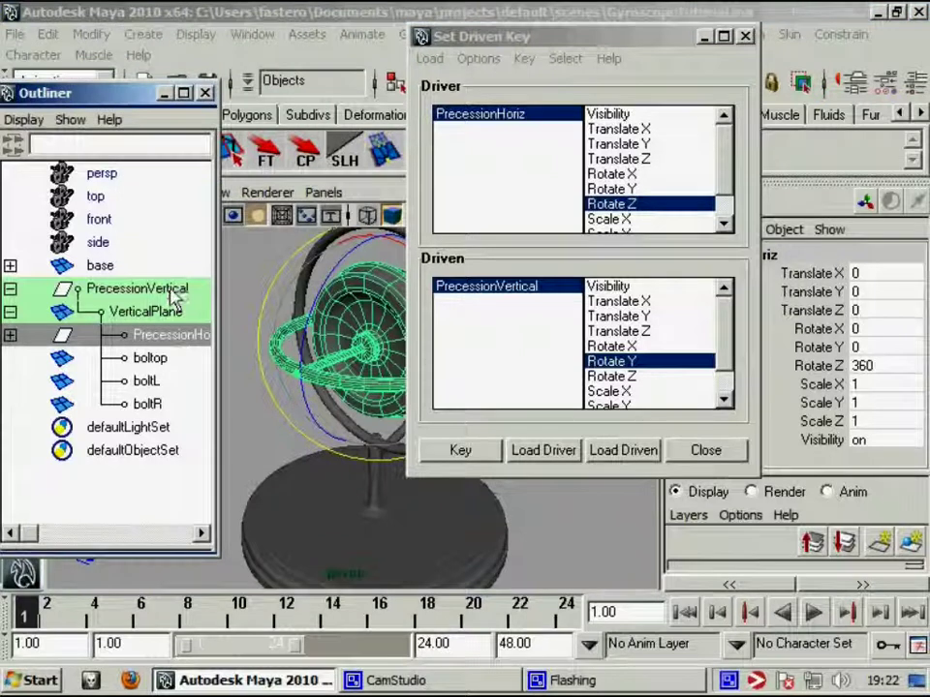
{"action": "left_click", "coordinate": [137, 289]}
{"action": "left_click", "coordinate": [869, 346]}
{"action": "type", "text": "1"}
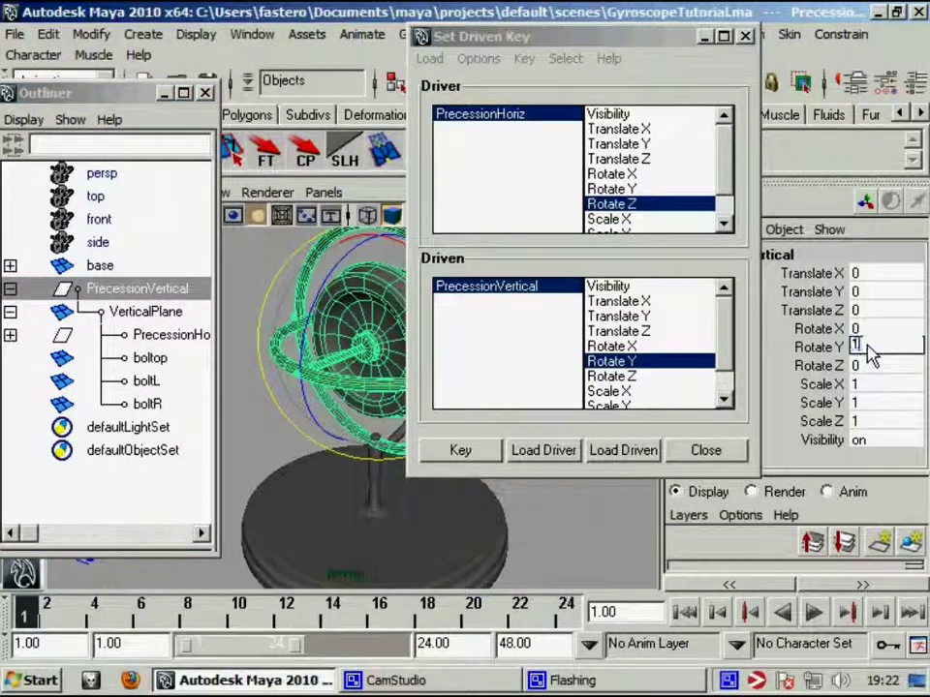
{"action": "type", "text": "800"}
{"action": "key", "text": "Return"}
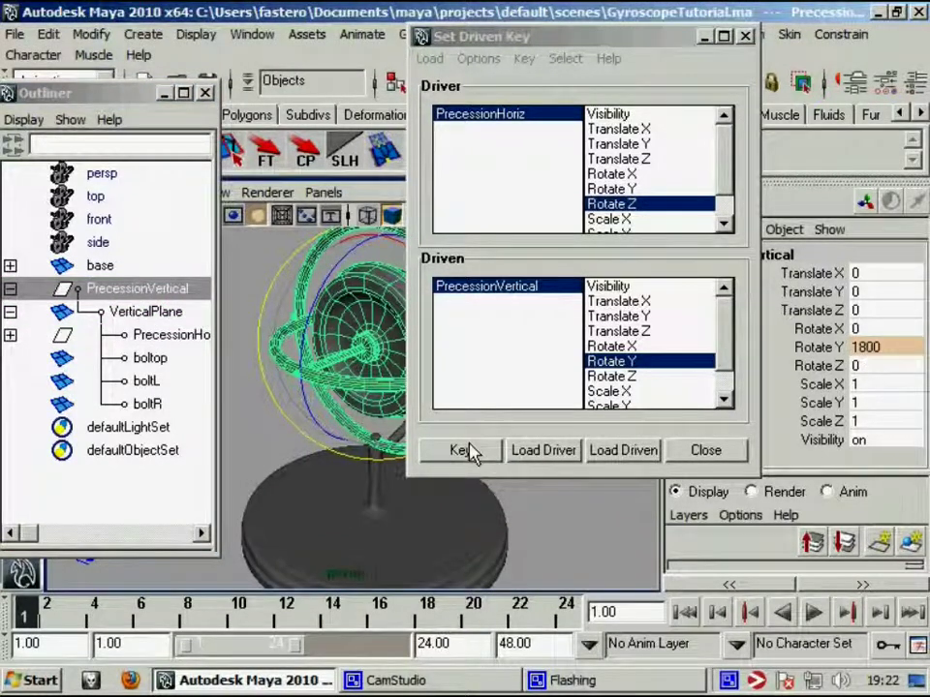
{"action": "left_click", "coordinate": [470, 452]}
Key PrecessionHoriz Rotate Z -360 to PrecessionVertical Rotate Y -1800.
{"action": "left_click", "coordinate": [171, 334]}
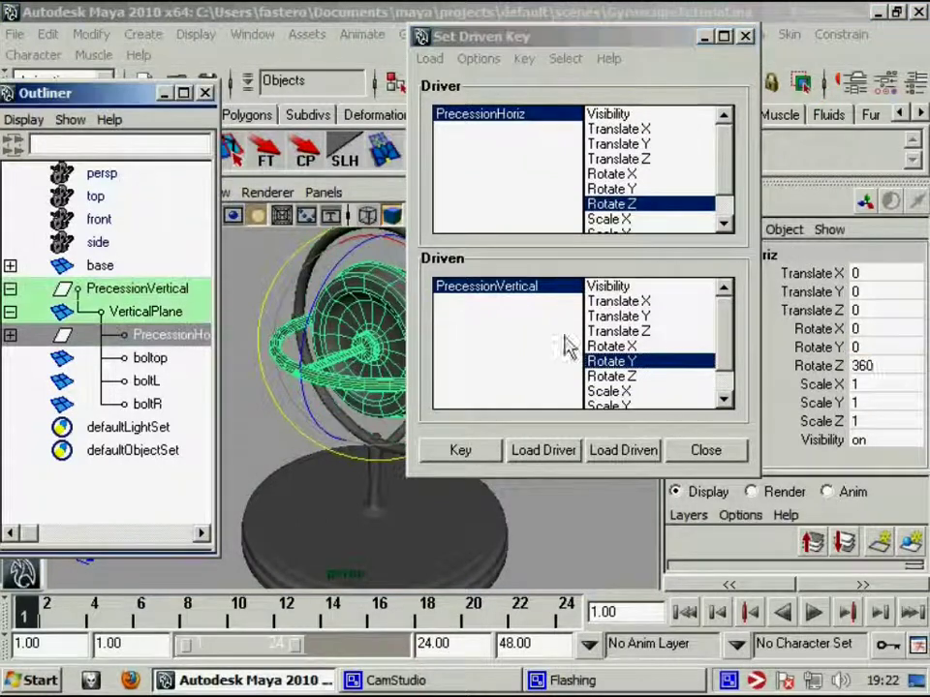
{"action": "left_click", "coordinate": [872, 365]}
{"action": "type", "text": "0"}
{"action": "key", "text": "Return"}
{"action": "left_click", "coordinate": [874, 366]}
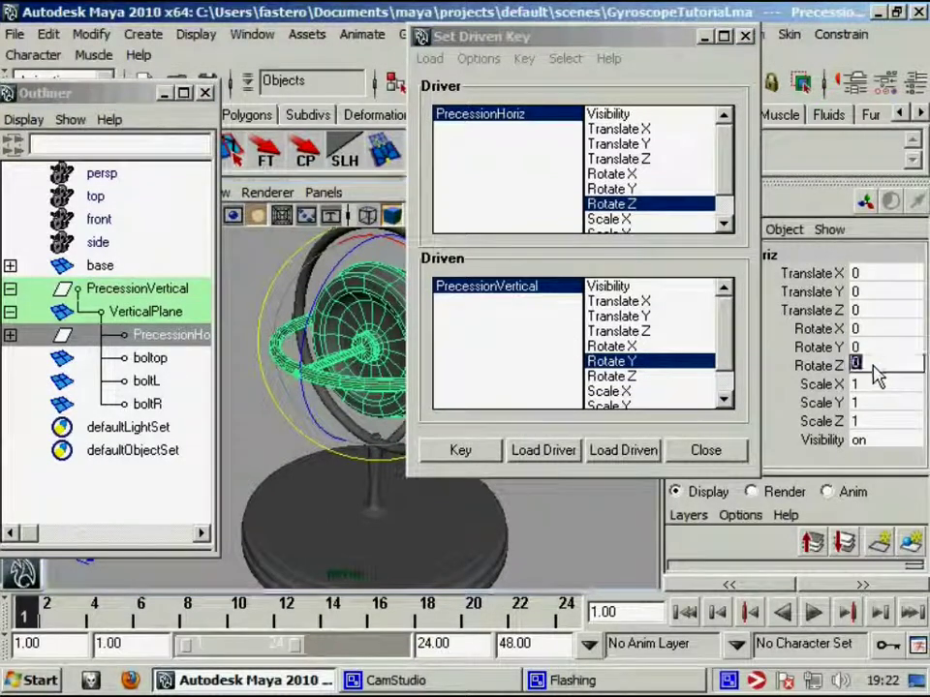
{"action": "type", "text": "-360"}
{"action": "key", "text": "Return"}
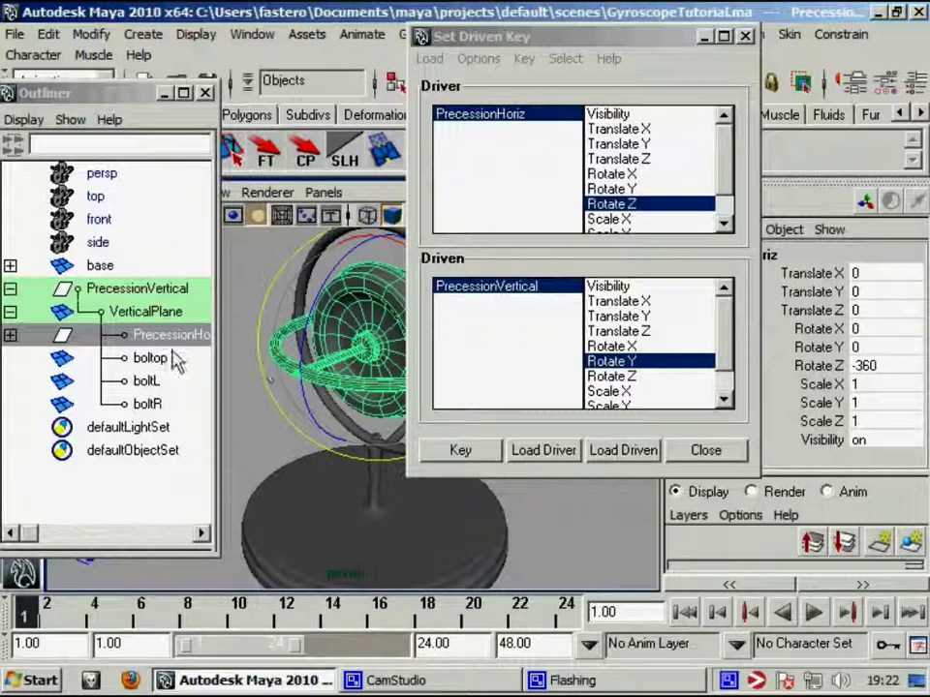
{"action": "left_click", "coordinate": [137, 288]}
{"action": "left_click", "coordinate": [872, 347]}
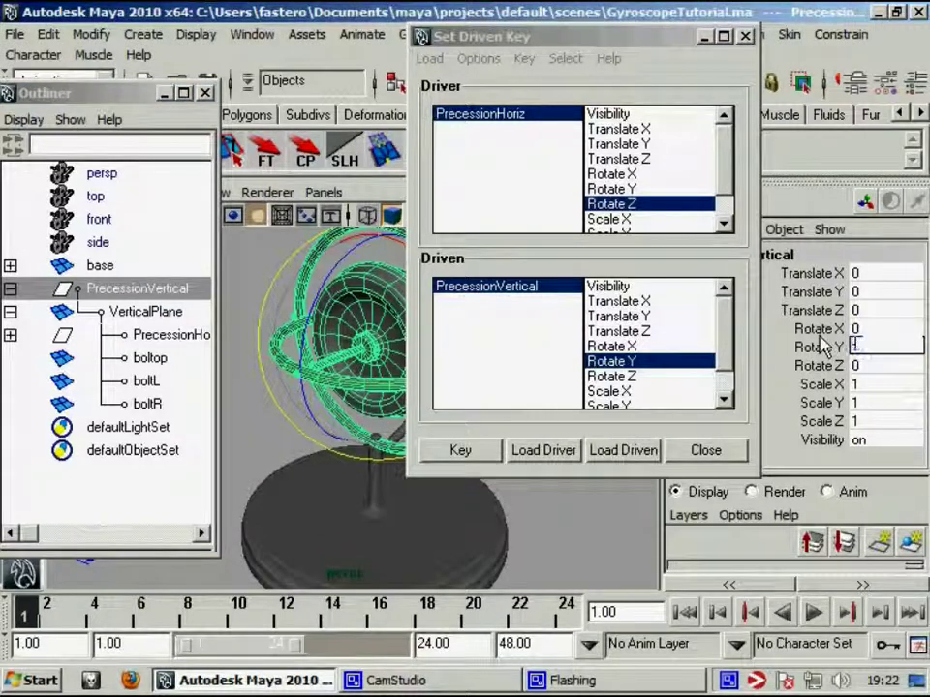
{"action": "type", "text": "-180"}
{"action": "key", "text": "Return"}
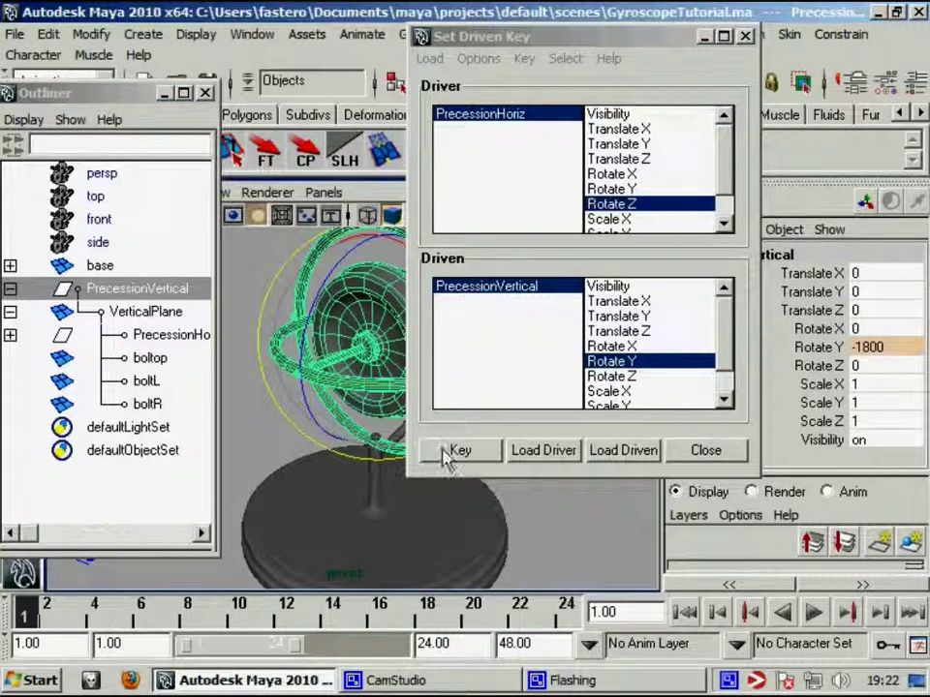
{"action": "left_click", "coordinate": [447, 457]}
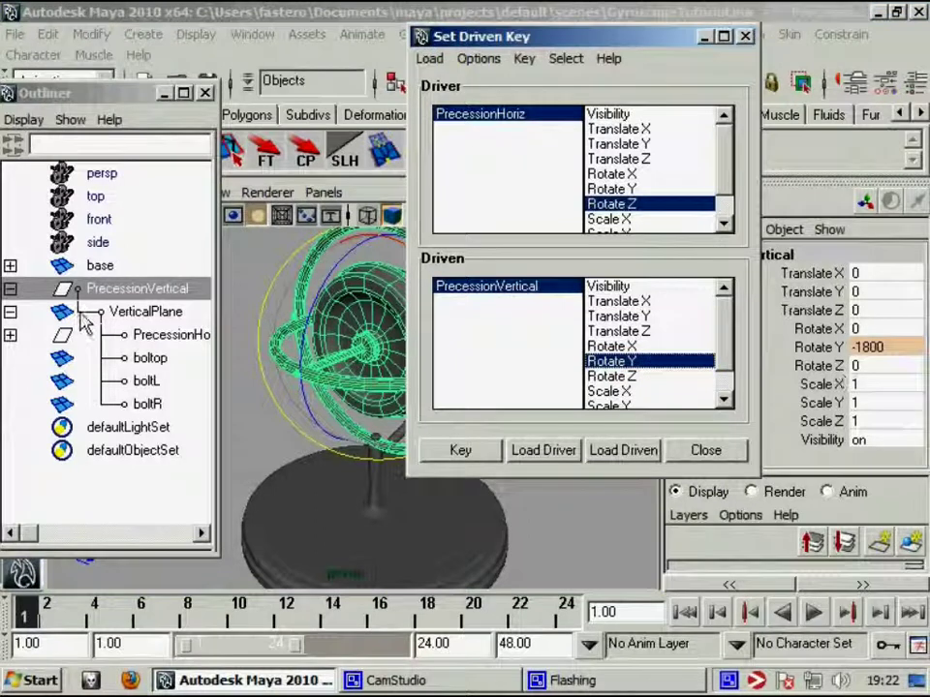
Reset PrecessionHoriz Rotate Z to 0 and close the driven-key editor.
{"action": "left_click", "coordinate": [154, 336]}
{"action": "left_click", "coordinate": [868, 365]}
{"action": "type", "text": "0"}
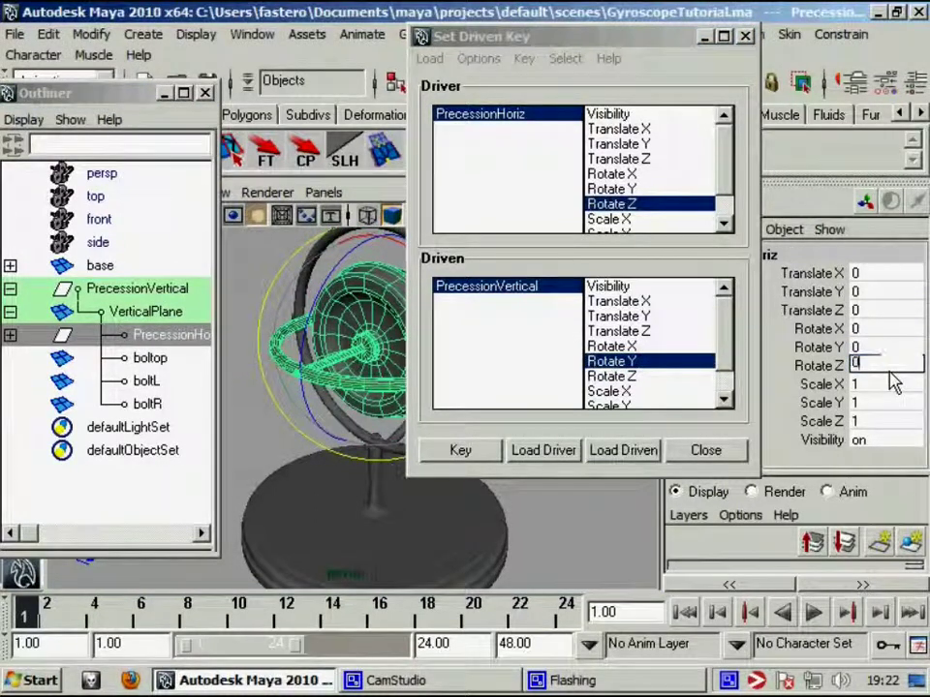
{"action": "key", "text": "Return"}
{"action": "left_click", "coordinate": [706, 451]}
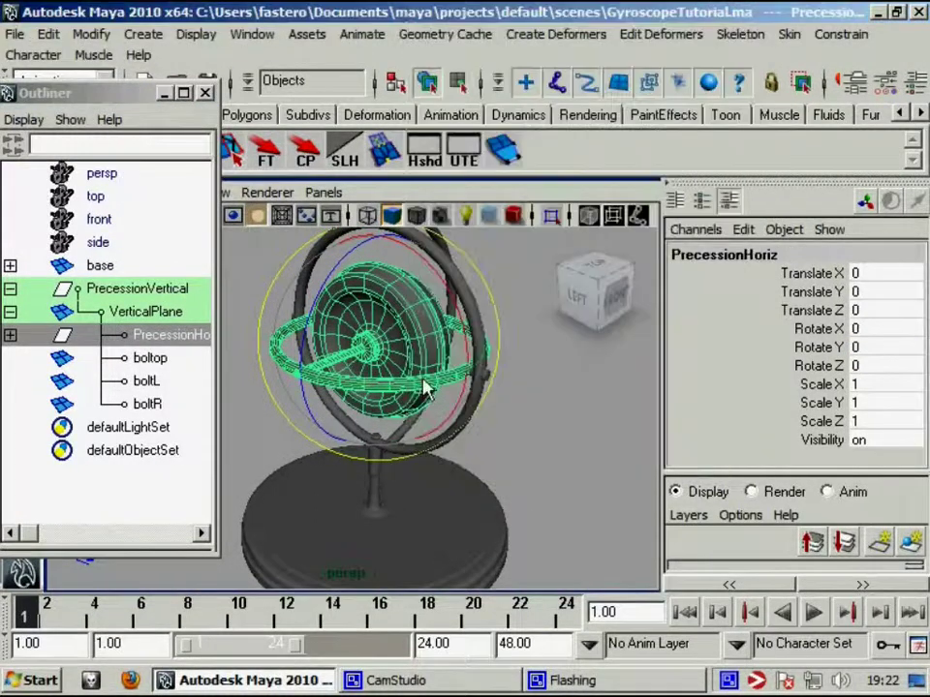
Spin the horizontal ring and turn VerticalPlane about Y to check the rings move together.
{"action": "left_click", "coordinate": [166, 339]}
{"action": "mouse_move", "coordinate": [303, 367]}
{"action": "left_mouse_down"}
{"action": "mouse_move", "coordinate": [322, 386]}
{"action": "mouse_move", "coordinate": [332, 325]}
{"action": "mouse_move", "coordinate": [380, 264]}
{"action": "mouse_move", "coordinate": [375, 281]}
{"action": "mouse_move", "coordinate": [441, 283]}
{"action": "left_mouse_up"}
{"action": "left_click", "coordinate": [469, 442]}
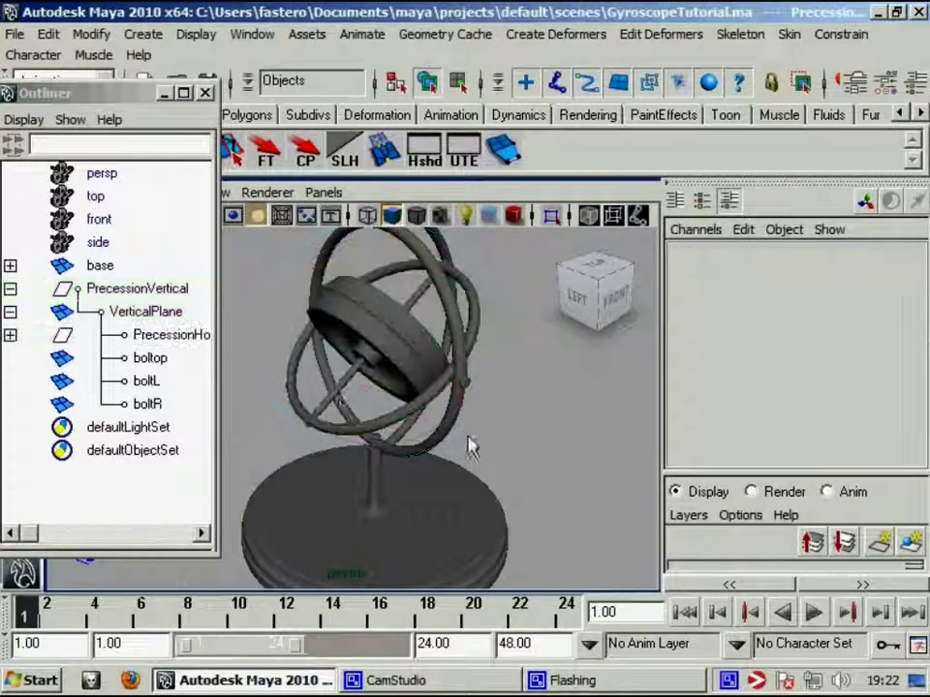
{"action": "left_click", "coordinate": [126, 289]}
{"action": "left_click", "coordinate": [148, 312]}
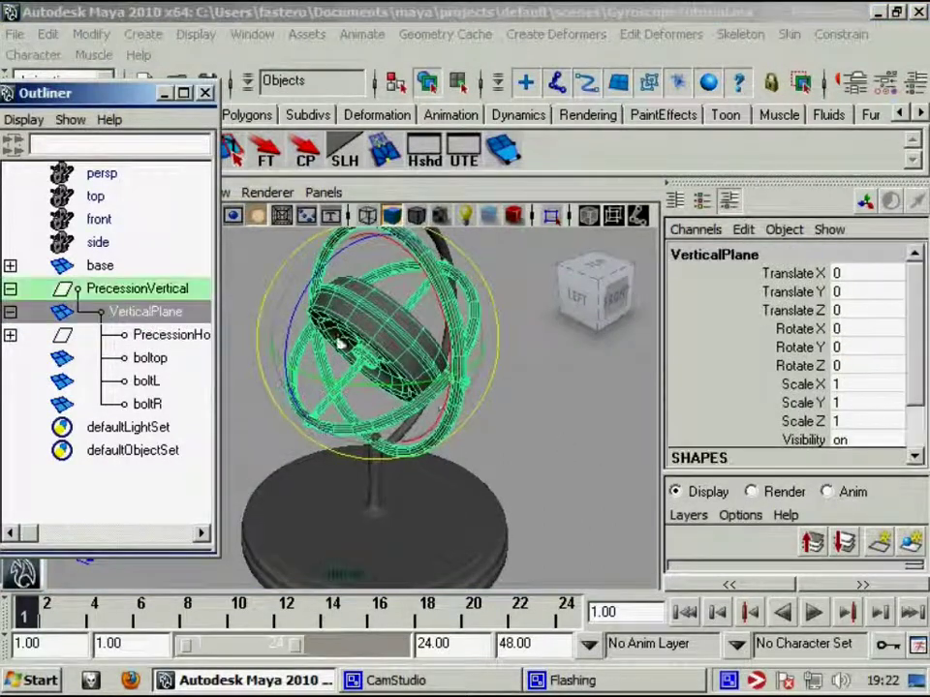
{"action": "mouse_move", "coordinate": [429, 394]}
{"action": "left_mouse_down"}
{"action": "mouse_move", "coordinate": [470, 392]}
{"action": "mouse_move", "coordinate": [452, 399]}
{"action": "mouse_move", "coordinate": [414, 386]}
{"action": "left_mouse_up"}
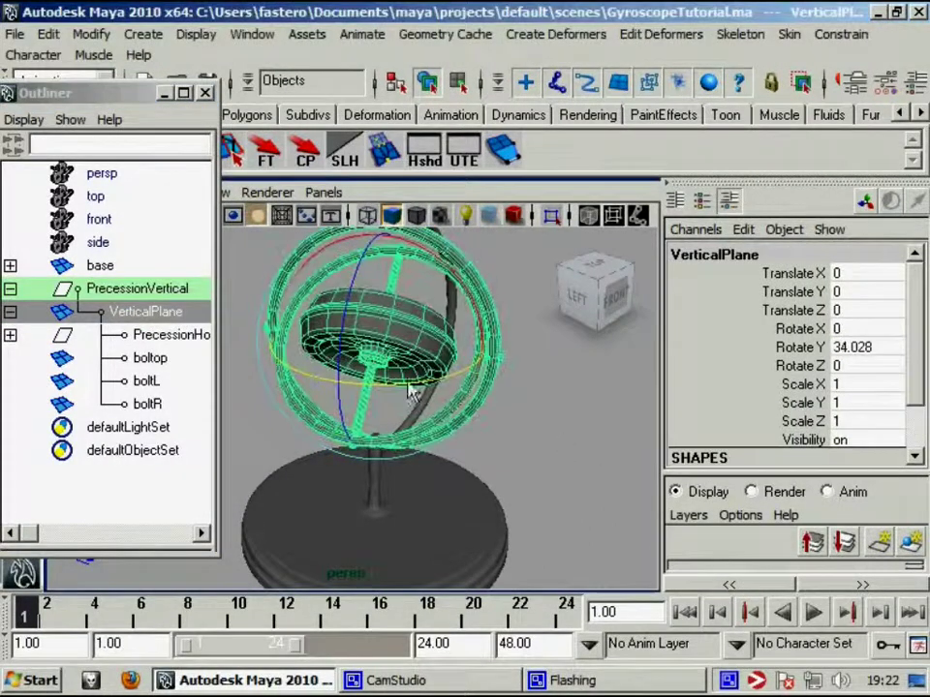
Sweep PrecessionHoriz's Rotate Z further, then set it back to 0.
{"action": "left_click", "coordinate": [184, 336]}
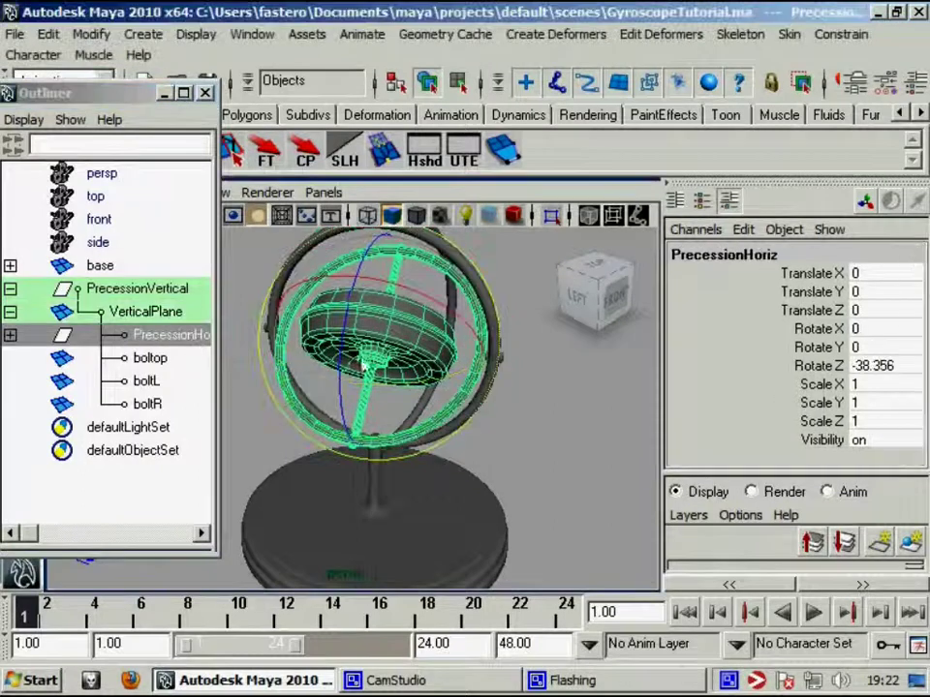
{"action": "left_click", "coordinate": [804, 367]}
{"action": "mouse_move", "coordinate": [552, 386]}
{"action": "middle_mouse_down"}
{"action": "mouse_move", "coordinate": [562, 405]}
{"action": "mouse_move", "coordinate": [838, 386]}
{"action": "middle_mouse_up"}
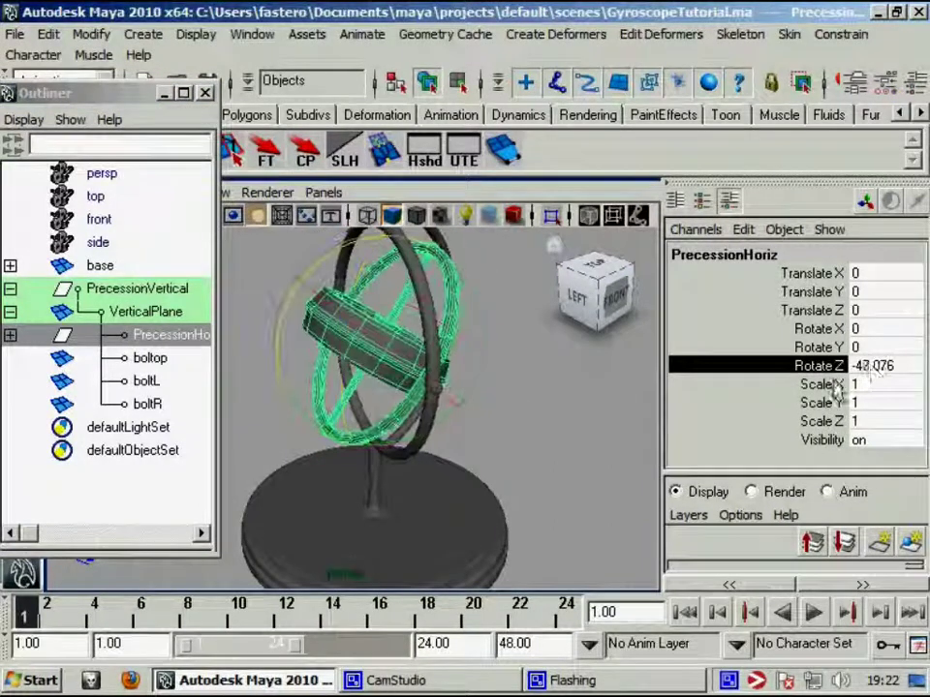
{"action": "left_click", "coordinate": [859, 365]}
{"action": "type", "text": "0"}
{"action": "key", "text": "Return"}
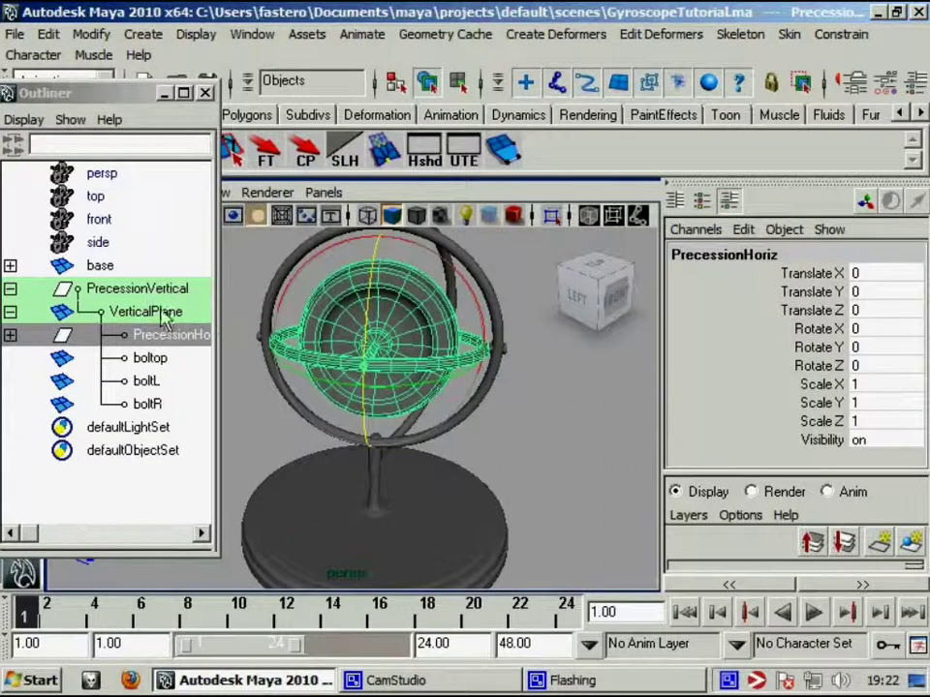
Set VerticalPlane's Rotate Y to 0, deselect, and zoom out to the whole gyroscope.
{"action": "left_click", "coordinate": [162, 311]}
{"action": "double_click", "coordinate": [877, 347]}
{"action": "type", "text": "0"}
{"action": "key", "text": "Return"}
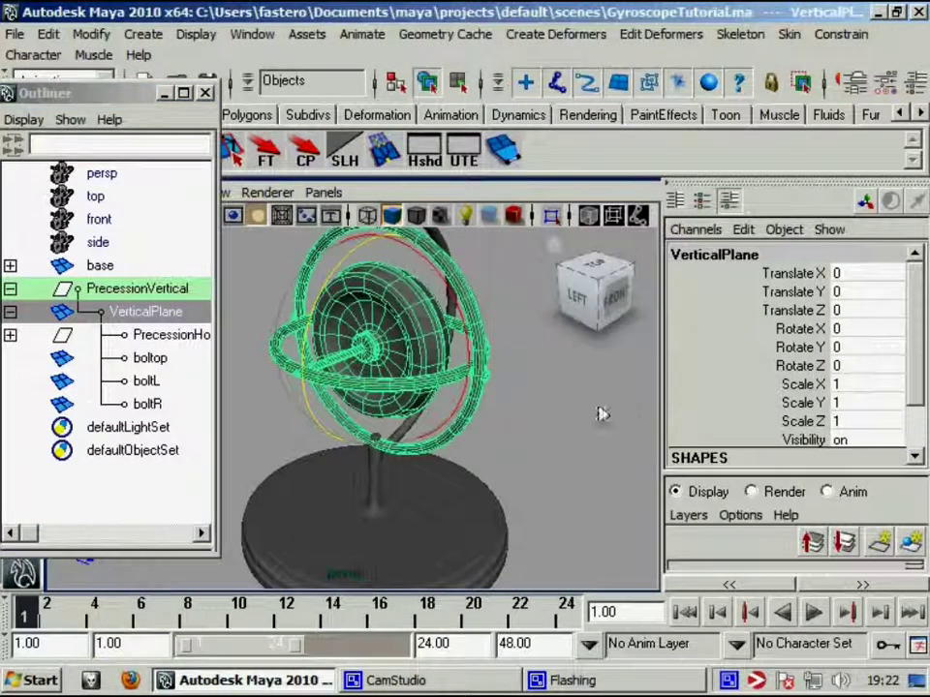
{"action": "left_click", "coordinate": [599, 416]}
{"action": "right_click_drag", "start_coordinate": [599, 430], "coordinate": [442, 425], "text": "alt"}
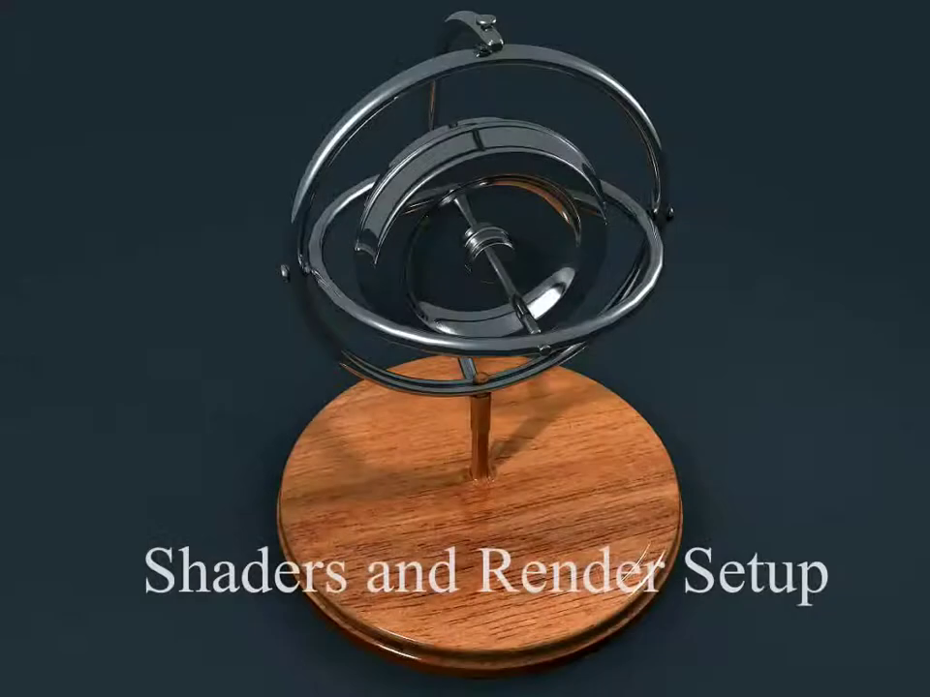
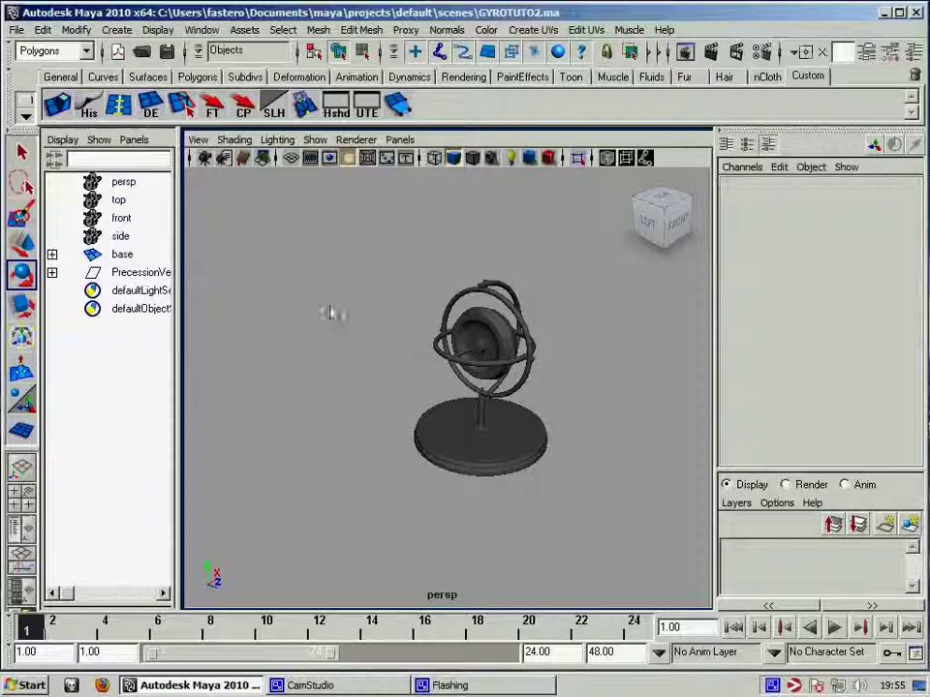
Select the gyroscope base and turn on the ground grid in the viewport.
{"action": "left_click", "coordinate": [122, 254]}
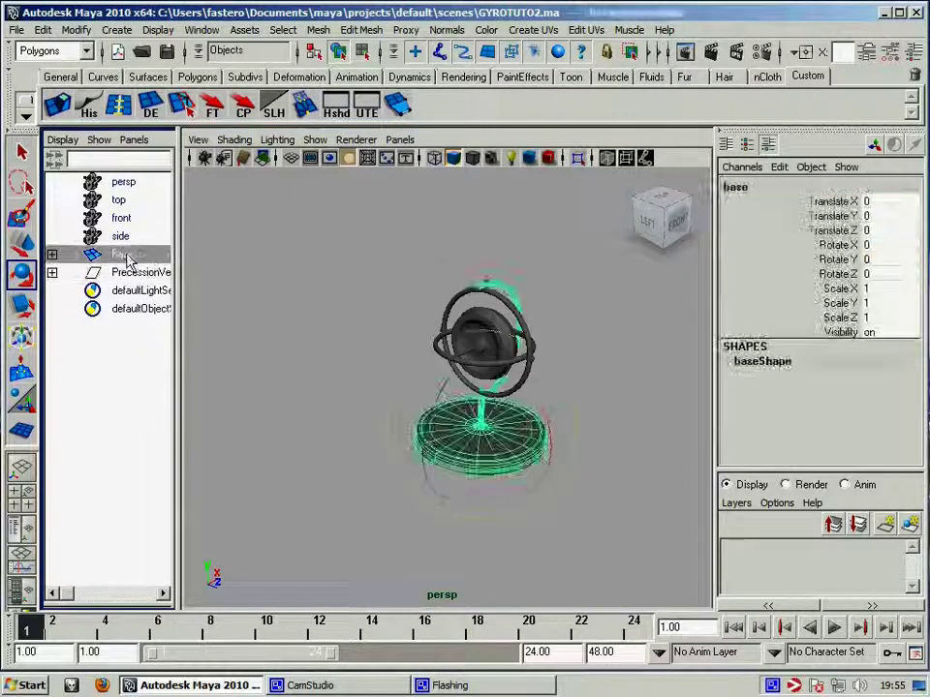
{"action": "left_click", "coordinate": [314, 306]}
{"action": "left_click", "coordinate": [116, 30]}
{"action": "mouse_move", "coordinate": [153, 71]}
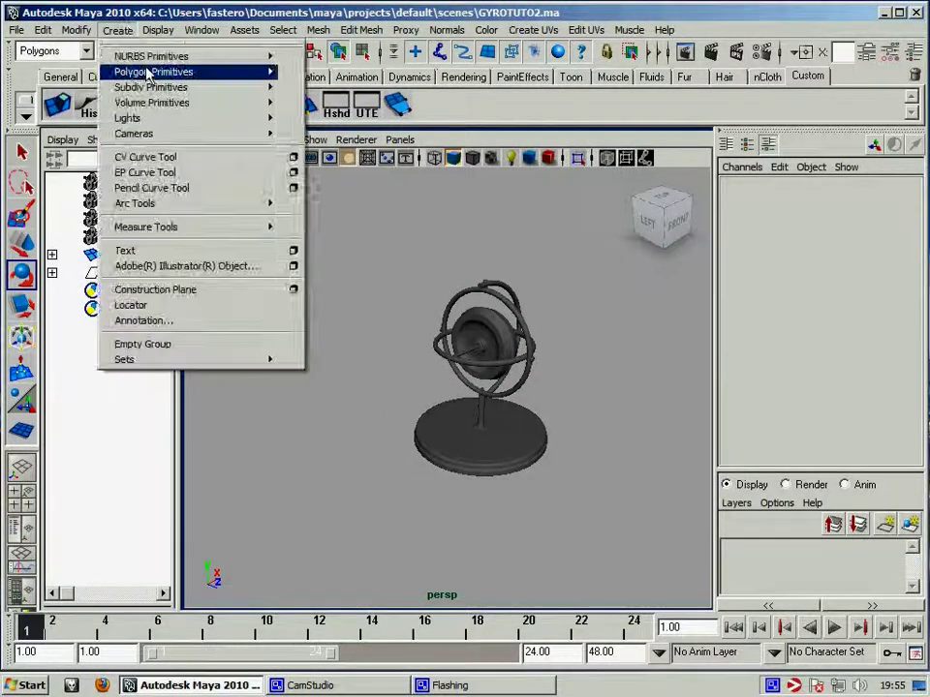
{"action": "left_click", "coordinate": [238, 8]}
{"action": "left_click", "coordinate": [290, 158]}
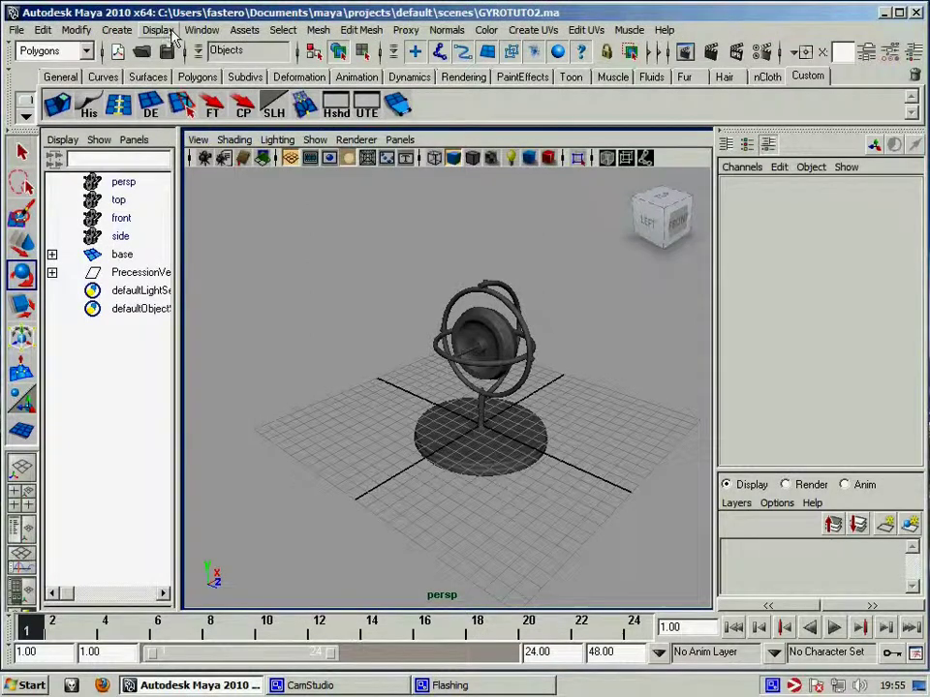
Select base and PrecessionVertical together and move them up on Y above the grid.
{"action": "left_click", "coordinate": [201, 30]}
{"action": "left_click", "coordinate": [136, 234]}
{"action": "left_click_drag", "start_coordinate": [122, 254], "coordinate": [140, 272]}
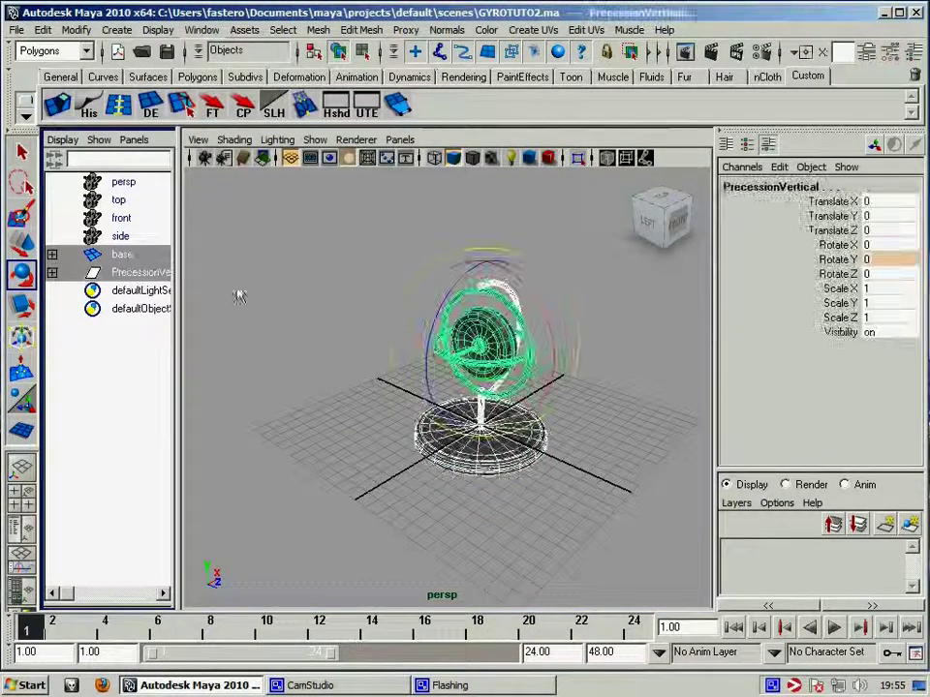
{"action": "key", "text": "w"}
{"action": "mouse_move", "coordinate": [484, 290]}
{"action": "left_mouse_down"}
{"action": "mouse_move", "coordinate": [528, 267]}
{"action": "mouse_move", "coordinate": [520, 274]}
{"action": "mouse_move", "coordinate": [513, 254]}
{"action": "left_mouse_up"}
{"action": "mouse_move", "coordinate": [442, 353]}
{"action": "left_mouse_down", "text": "alt"}
{"action": "mouse_move", "coordinate": [415, 297]}
{"action": "mouse_move", "coordinate": [445, 269]}
{"action": "mouse_move", "coordinate": [480, 276]}
{"action": "mouse_move", "coordinate": [426, 320]}
{"action": "left_mouse_up", "text": "alt"}
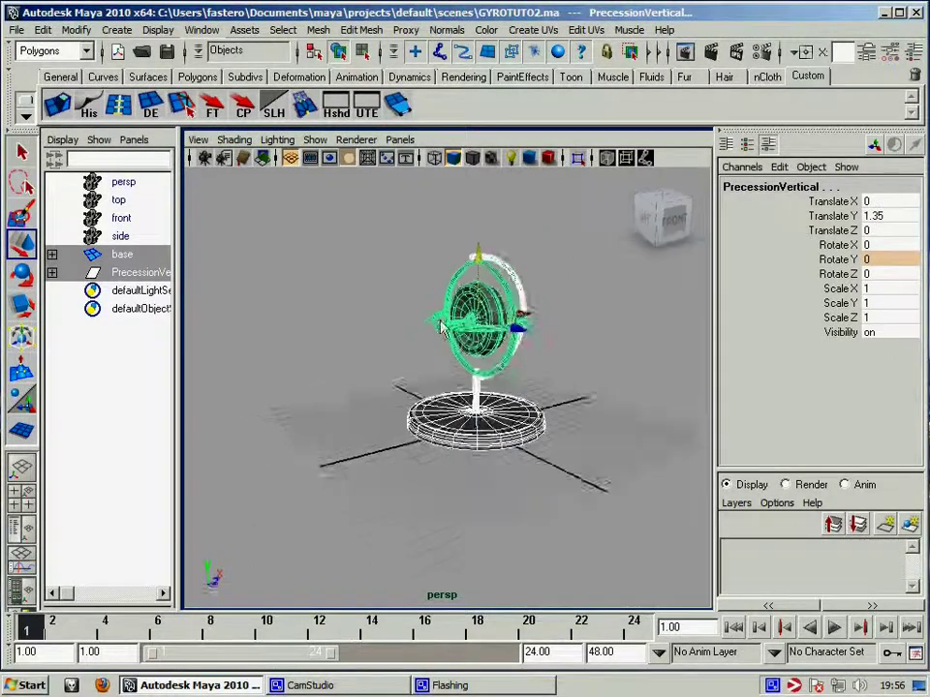
Switch the view to smooth shading and bring up the polygon primitives list.
{"action": "left_click", "coordinate": [117, 31]}
{"action": "mouse_move", "coordinate": [154, 71]}
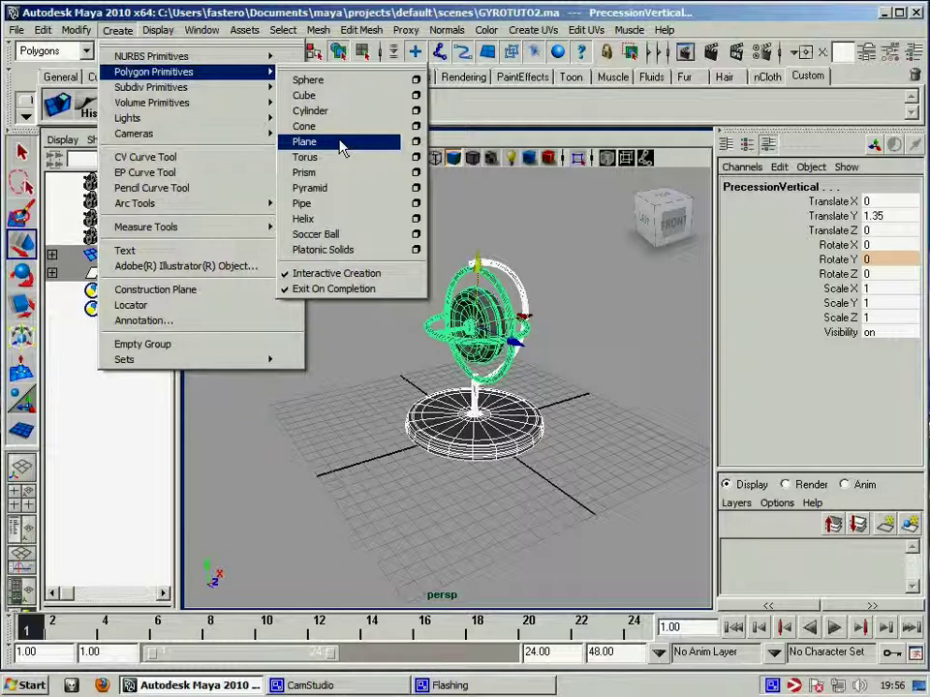
{"action": "left_click", "coordinate": [542, 291]}
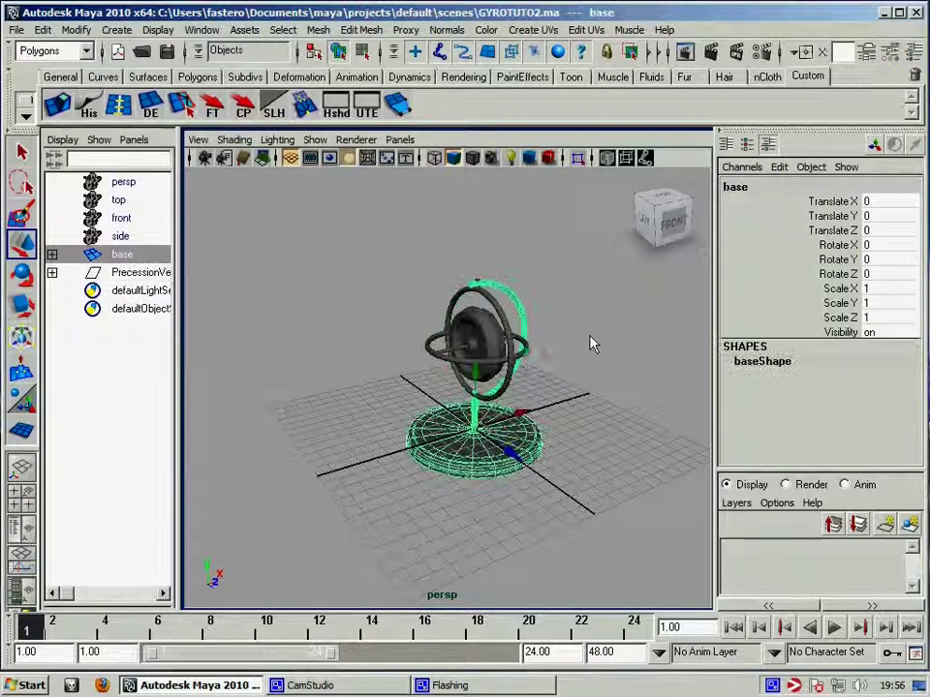
{"action": "key", "text": "5"}
{"action": "left_click", "coordinate": [158, 30]}
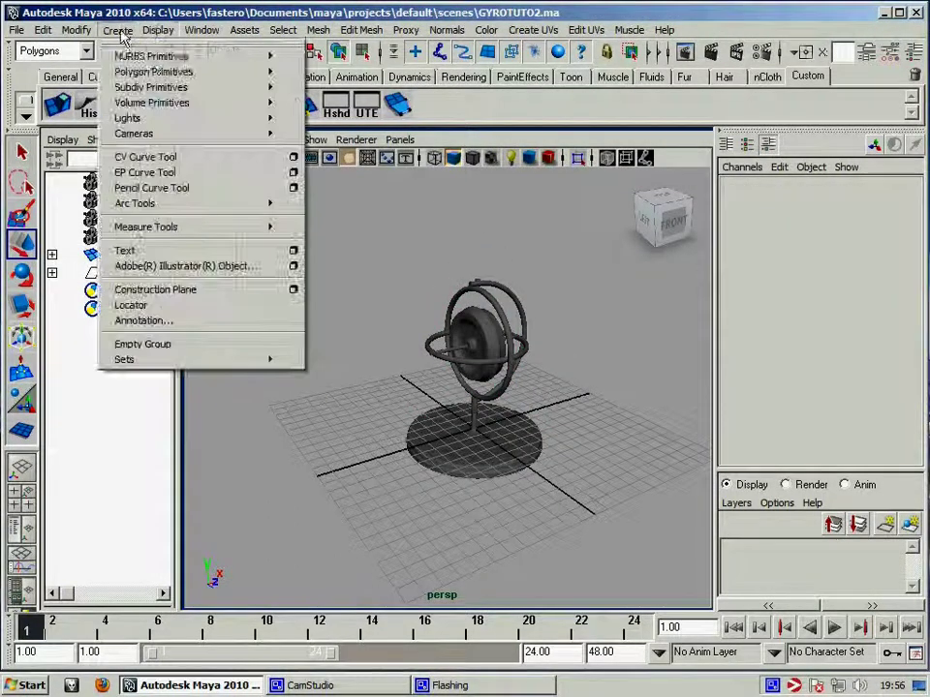
{"action": "mouse_move", "coordinate": [153, 72]}
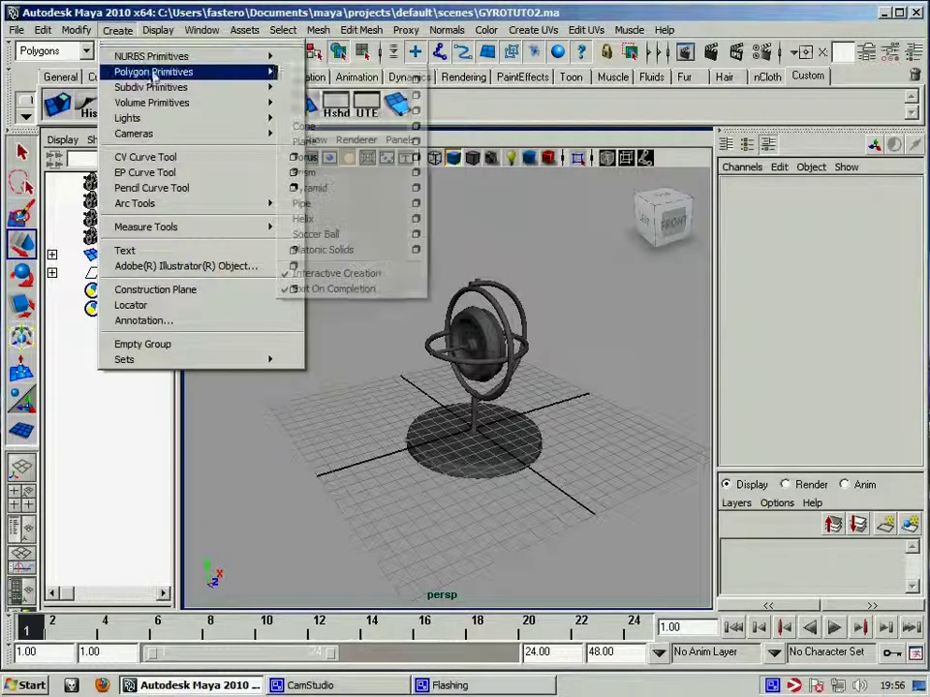
Draw a polygon plane on the grid and lower it beneath the gyroscope base.
{"action": "left_click", "coordinate": [339, 138]}
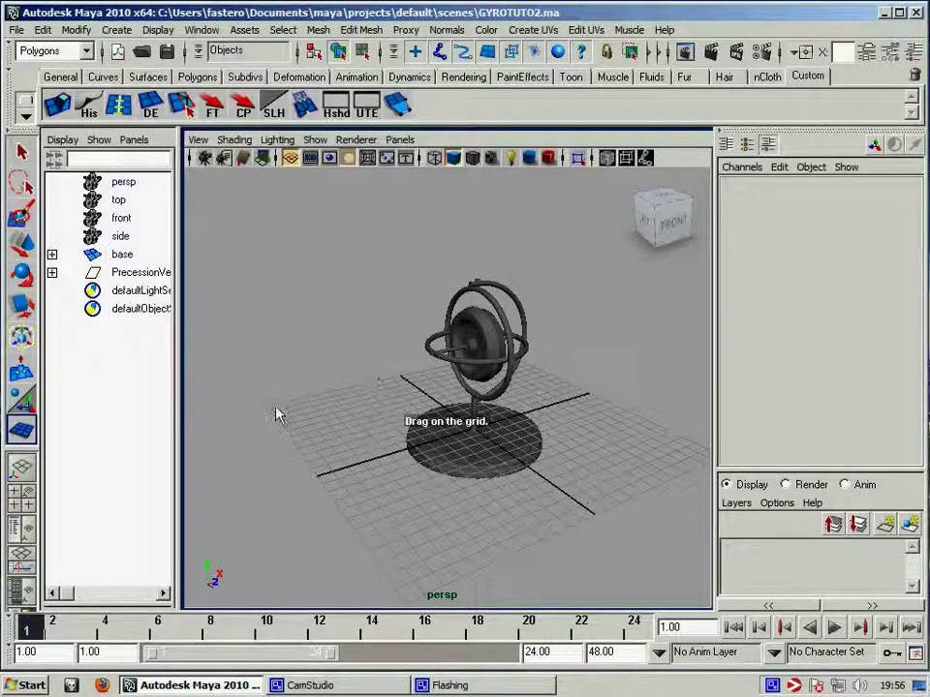
{"action": "mouse_move", "coordinate": [274, 411]}
{"action": "left_mouse_down"}
{"action": "mouse_move", "coordinate": [616, 544]}
{"action": "mouse_move", "coordinate": [752, 474]}
{"action": "left_mouse_up"}
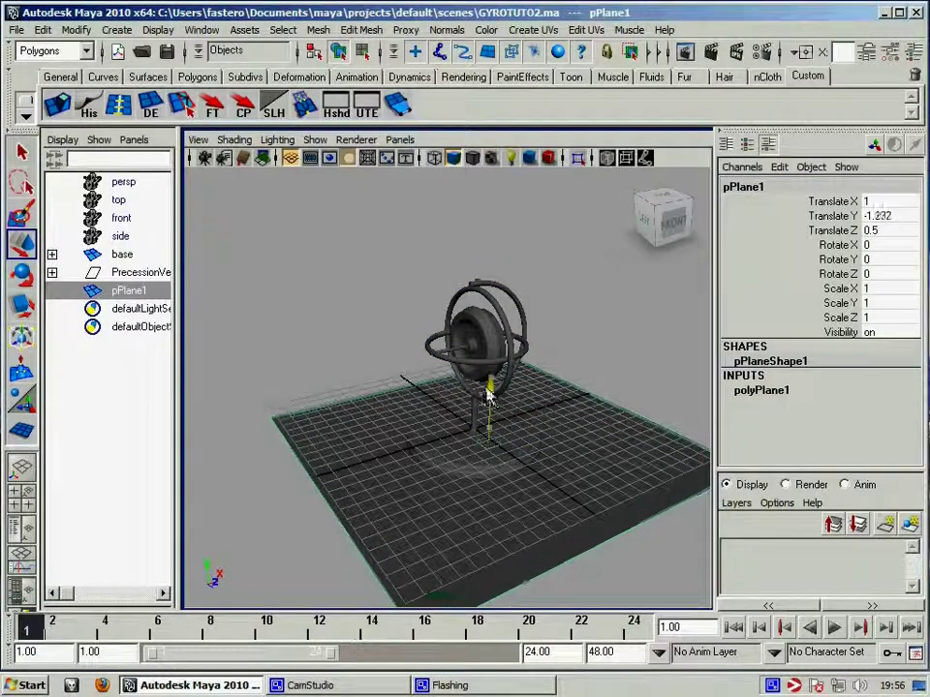
{"action": "left_click_drag", "start_coordinate": [491, 391], "coordinate": [491, 390]}
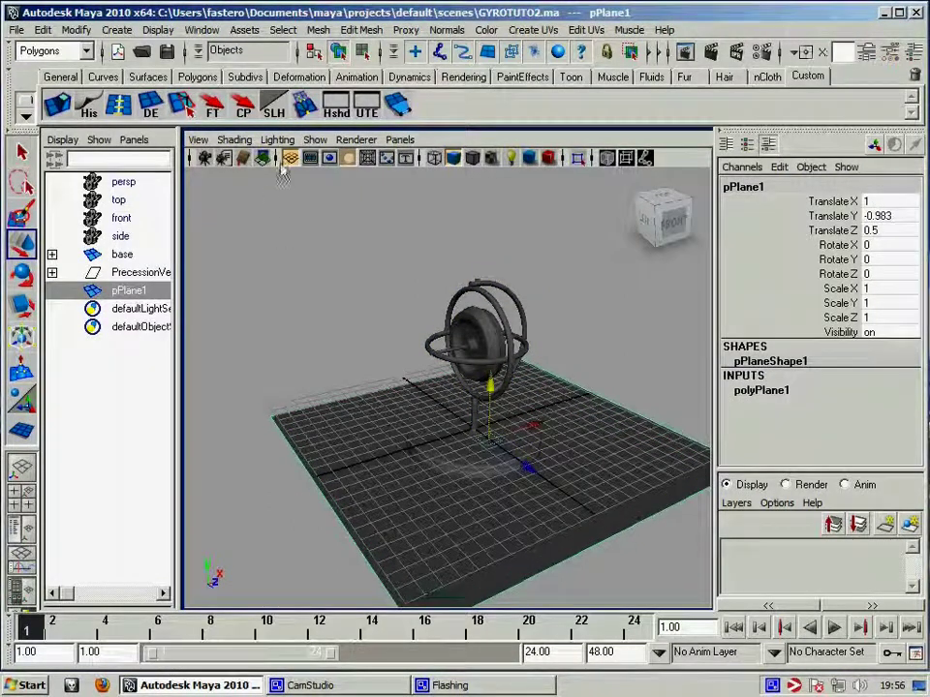
{"action": "left_click_drag", "start_coordinate": [385, 348], "coordinate": [296, 253], "text": "alt"}
{"action": "right_click_drag", "start_coordinate": [296, 253], "coordinate": [400, 323], "text": "alt"}
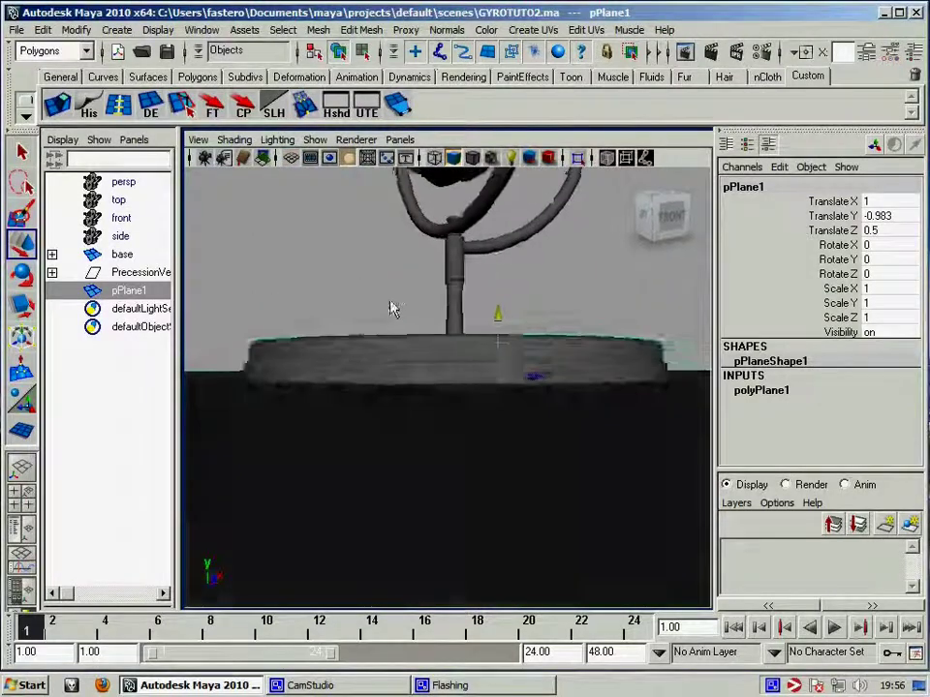
{"action": "mouse_move", "coordinate": [400, 323]}
{"action": "left_mouse_down", "text": "alt"}
{"action": "mouse_move", "coordinate": [489, 312]}
{"action": "mouse_move", "coordinate": [531, 343]}
{"action": "mouse_move", "coordinate": [398, 394]}
{"action": "mouse_move", "coordinate": [474, 398]}
{"action": "mouse_move", "coordinate": [483, 421]}
{"action": "mouse_move", "coordinate": [433, 450]}
{"action": "left_mouse_up", "text": "alt"}
Scale the floor plane pPlane1 uniformly to about 4.027.
{"action": "left_click", "coordinate": [366, 494]}
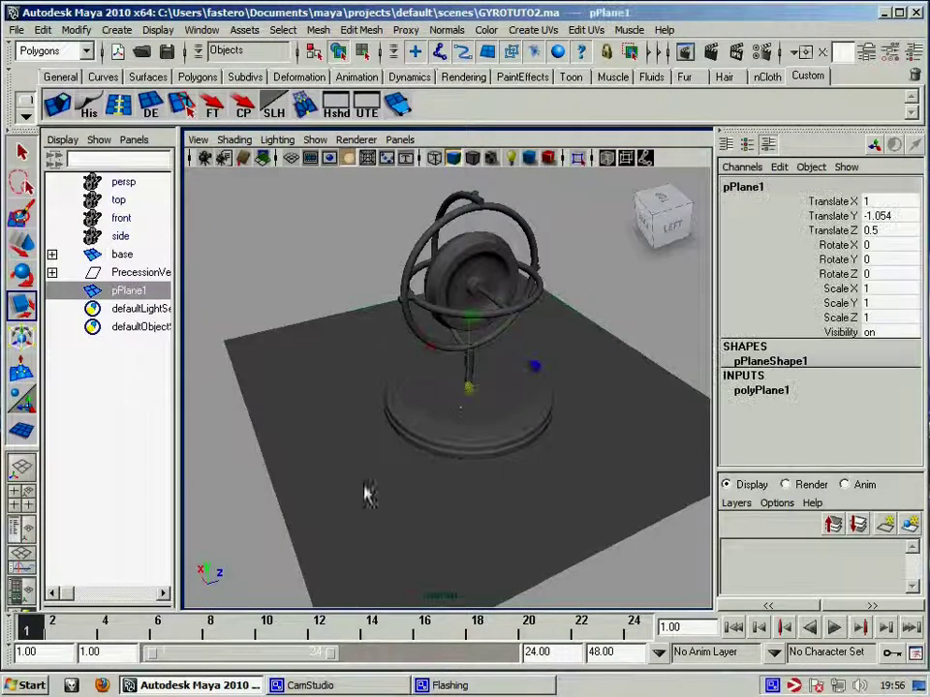
{"action": "left_click_drag", "start_coordinate": [466, 394], "coordinate": [601, 393]}
{"action": "left_click_drag", "start_coordinate": [448, 387], "coordinate": [553, 395]}
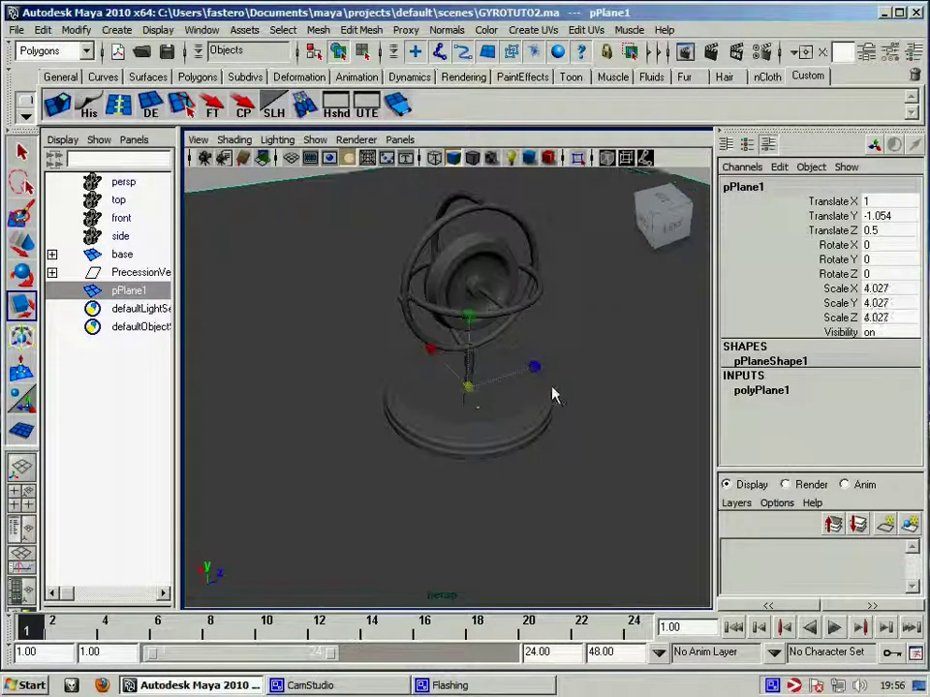
{"action": "left_click", "coordinate": [238, 180]}
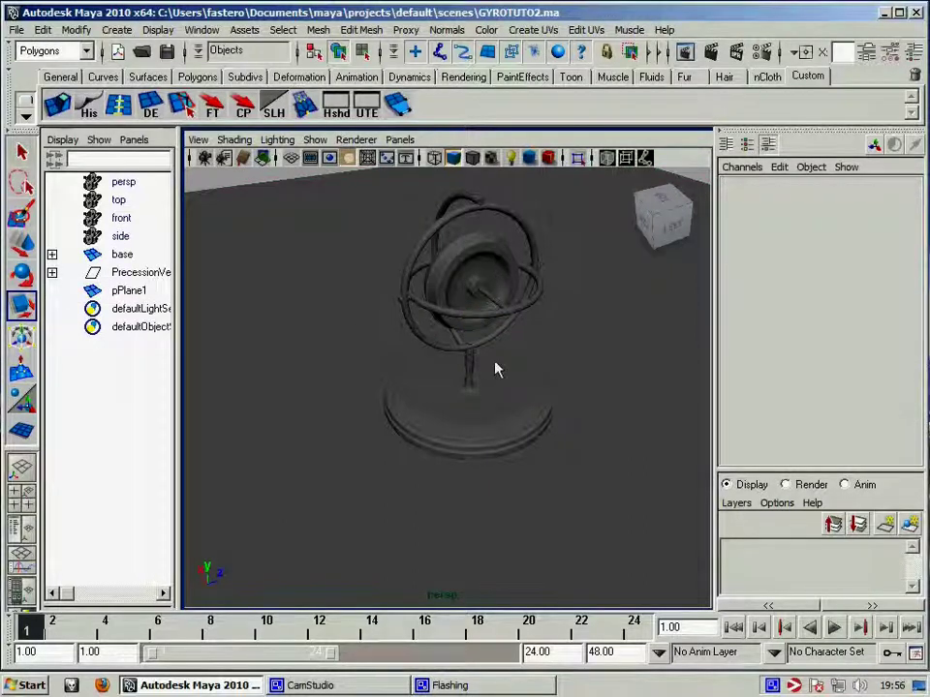
{"action": "mouse_move", "coordinate": [567, 386]}
{"action": "left_mouse_down", "text": "alt"}
{"action": "mouse_move", "coordinate": [481, 415]}
{"action": "mouse_move", "coordinate": [494, 424]}
{"action": "mouse_move", "coordinate": [458, 417]}
{"action": "left_mouse_up", "text": "alt"}
Create a mental ray mia_material_x shader in Hypershade and rename it WoodBase.
{"action": "left_click", "coordinate": [335, 113]}
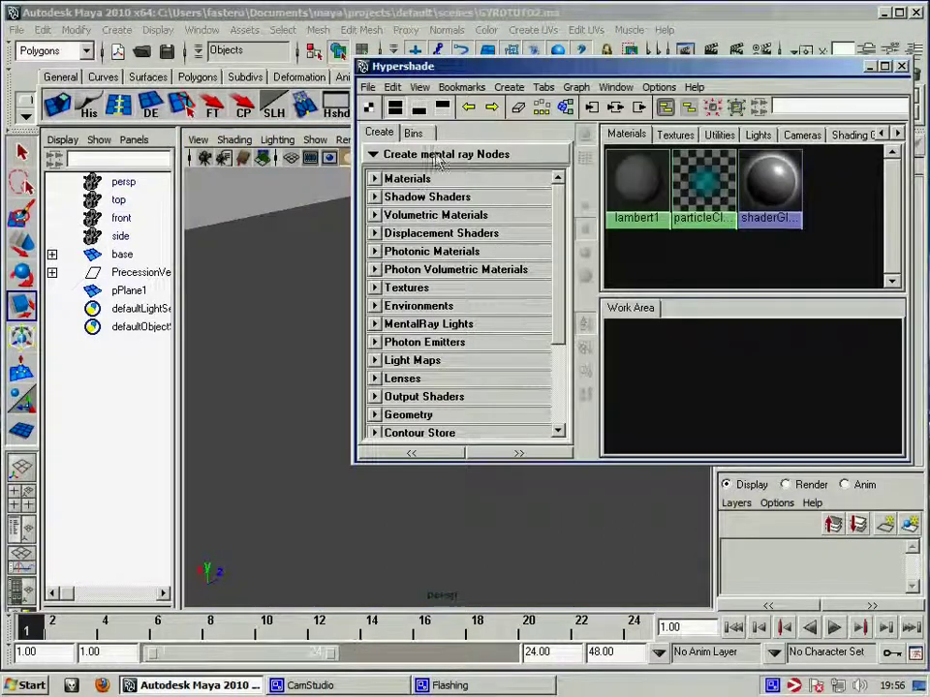
{"action": "left_click", "coordinate": [426, 155]}
{"action": "left_click", "coordinate": [438, 184]}
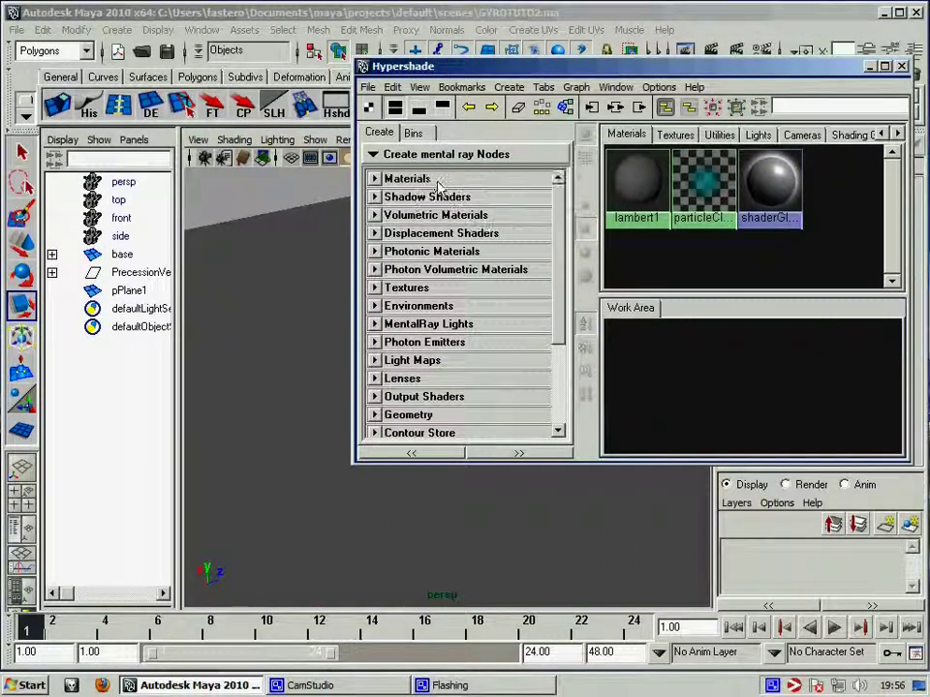
{"action": "left_click", "coordinate": [388, 179]}
{"action": "scroll", "coordinate": [489, 332], "scroll_direction": "down", "scroll_amount": 1}
{"action": "scroll", "coordinate": [489, 291], "scroll_direction": "down", "scroll_amount": 1}
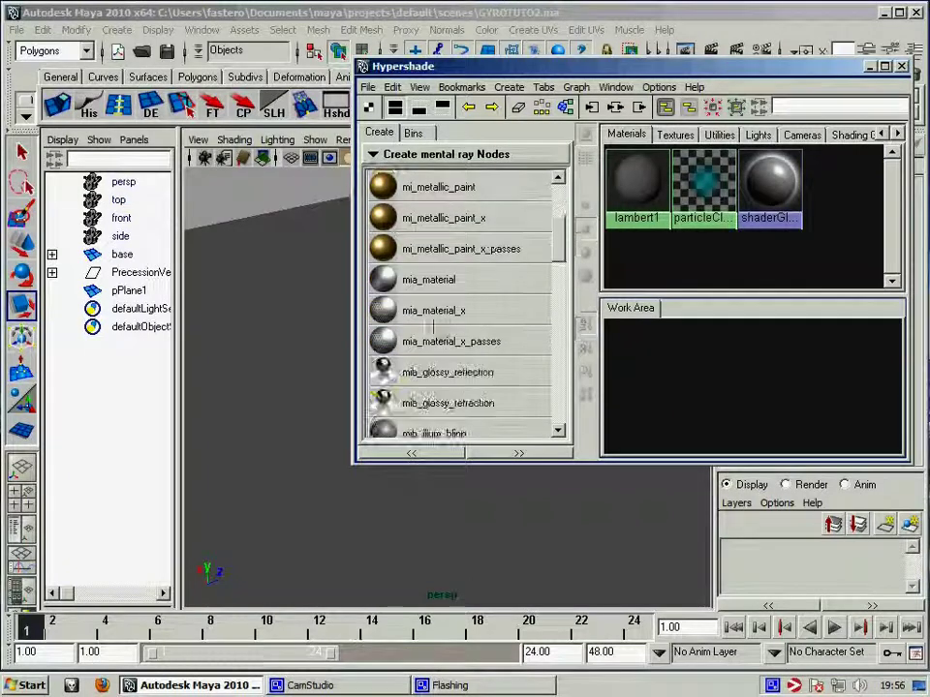
{"action": "left_click", "coordinate": [514, 248]}
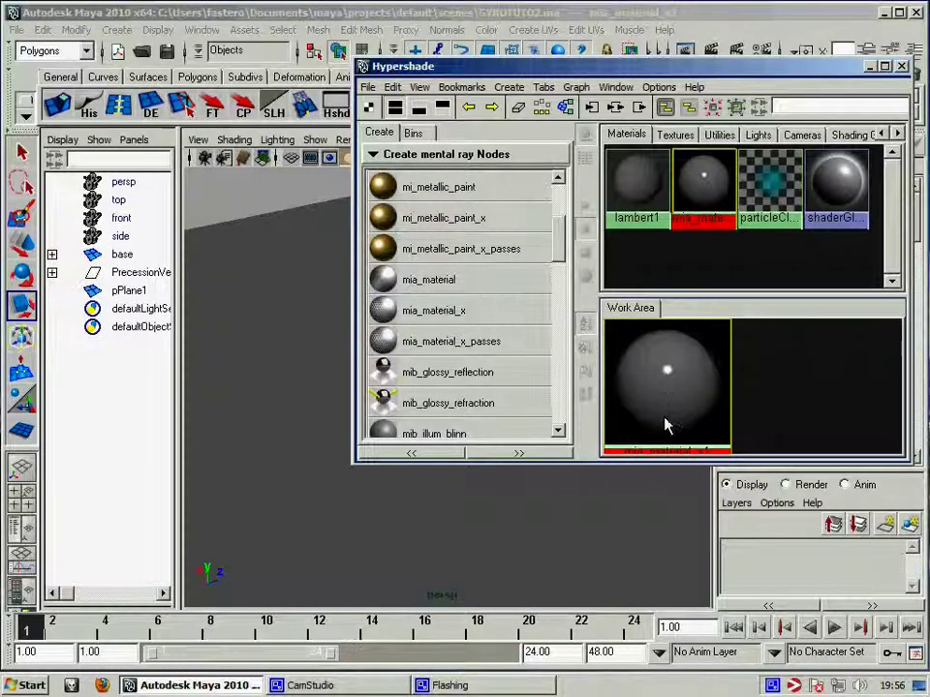
{"action": "left_click_drag", "start_coordinate": [664, 425], "coordinate": [682, 441]}
{"action": "double_click", "coordinate": [681, 435], "text": "ctrl"}
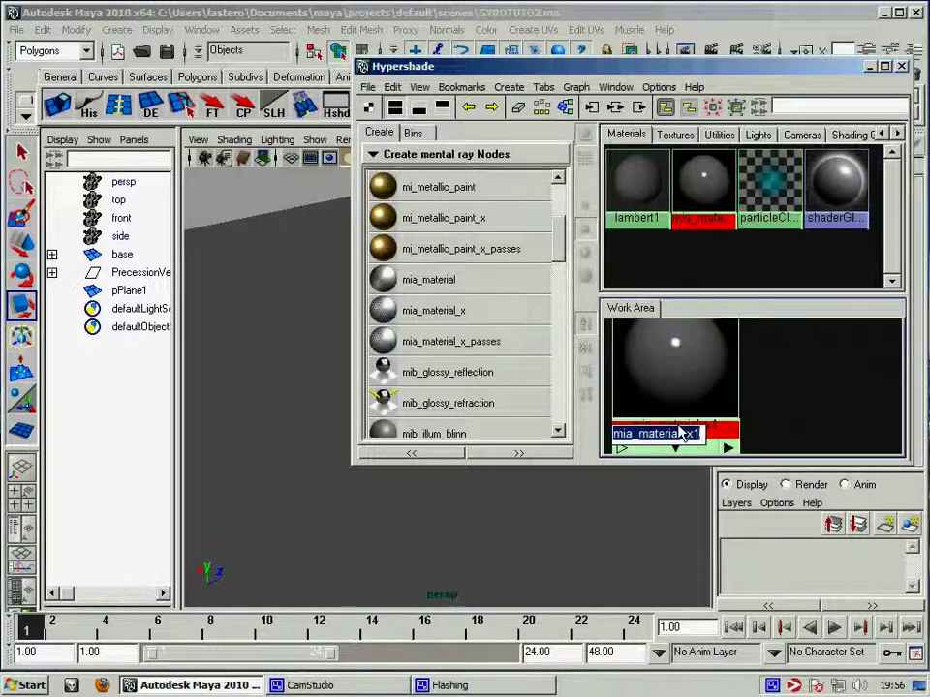
{"action": "type", "text": "W"}
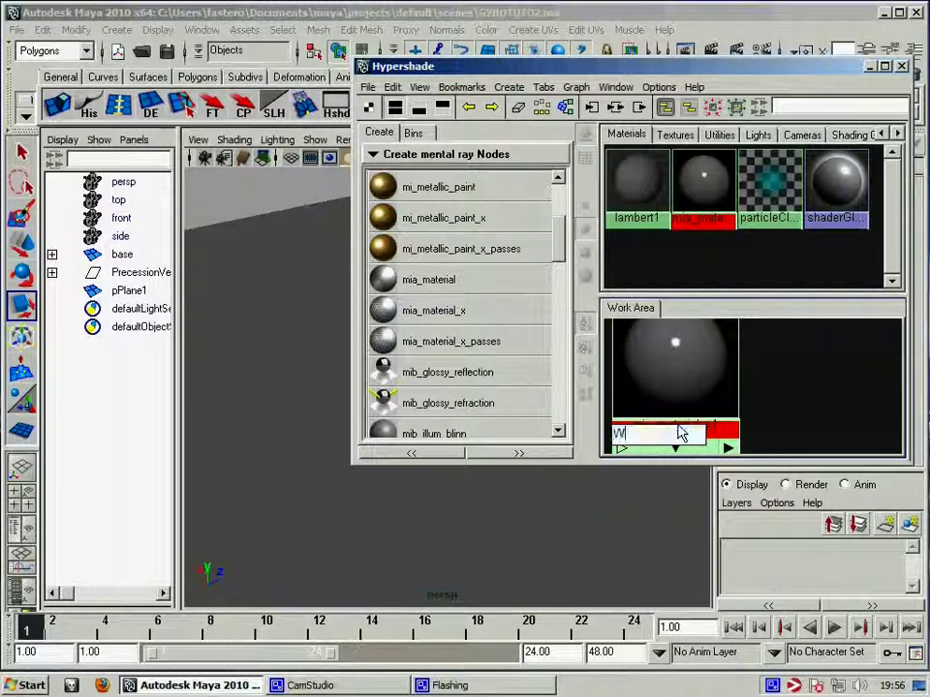
{"action": "type", "text": "oodBase"}
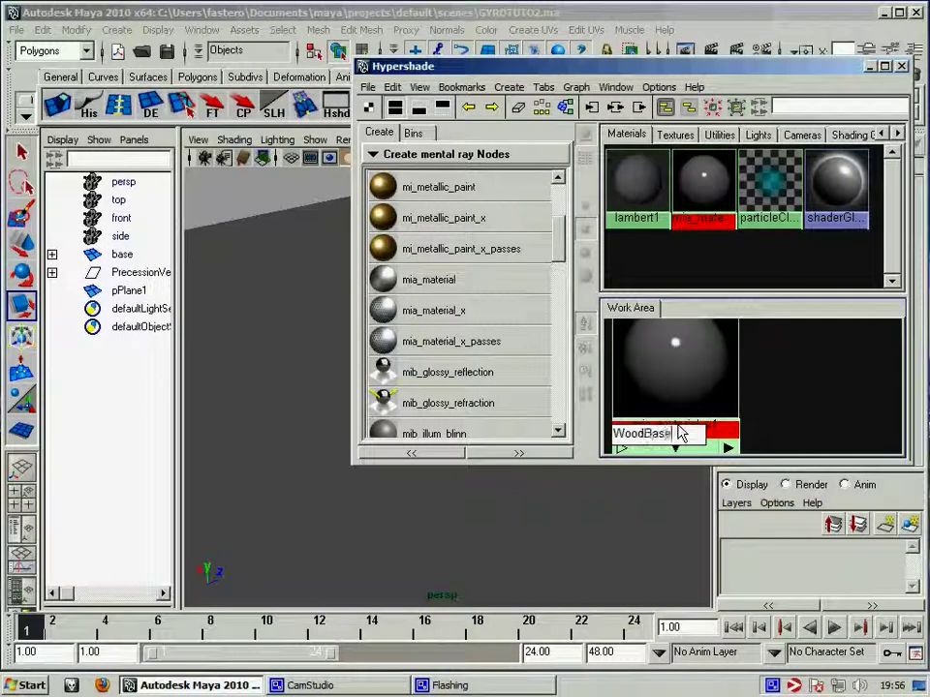
{"action": "key", "text": "Return"}
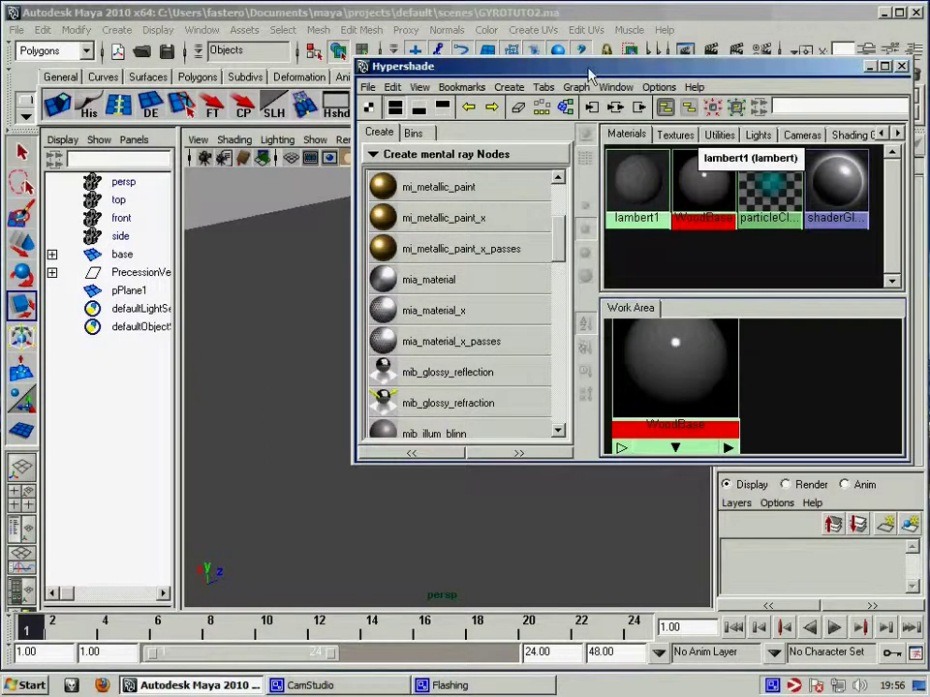
Show shape nodes in the Outliner, select baseShape, and assign WoodBase to it.
{"action": "mouse_move", "coordinate": [588, 75]}
{"action": "left_mouse_down"}
{"action": "mouse_move", "coordinate": [207, 234]}
{"action": "mouse_move", "coordinate": [597, 193]}
{"action": "mouse_move", "coordinate": [788, 124]}
{"action": "left_mouse_up"}
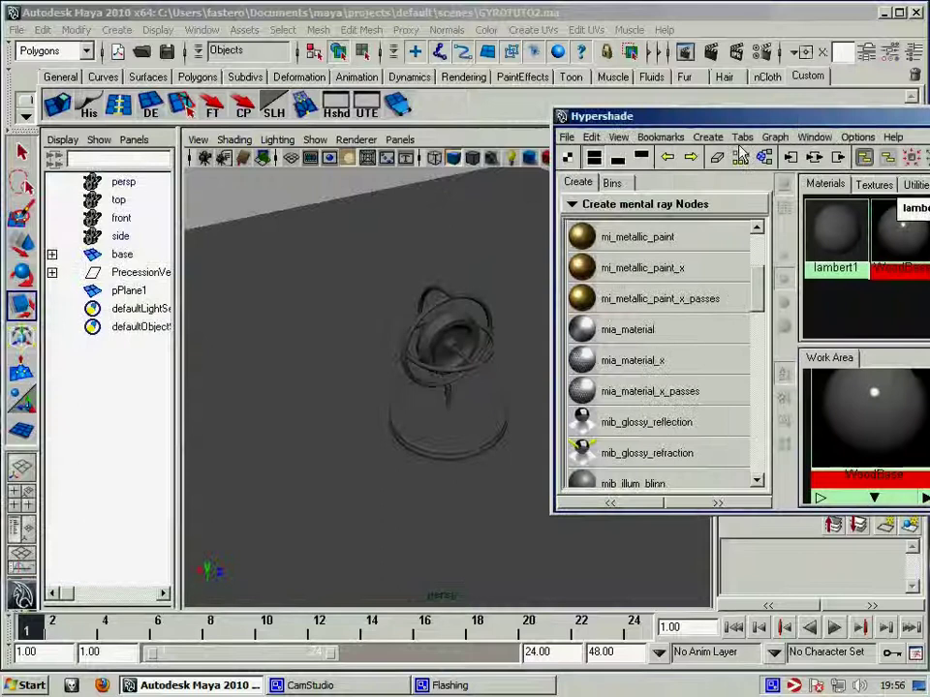
{"action": "left_click", "coordinate": [456, 450]}
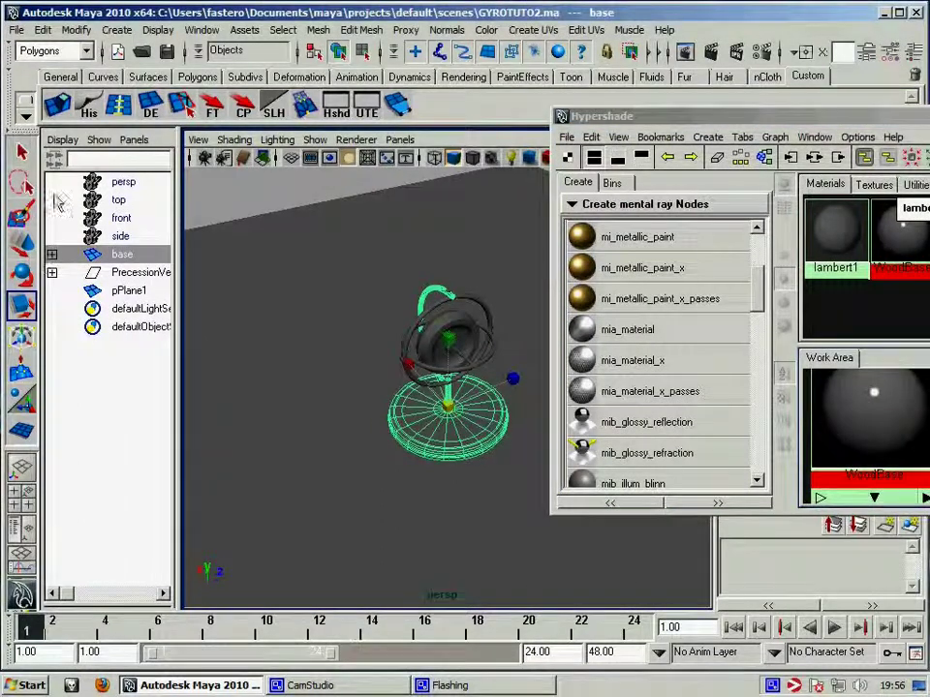
{"action": "left_click", "coordinate": [62, 140]}
{"action": "left_click", "coordinate": [73, 180]}
{"action": "left_click", "coordinate": [52, 254]}
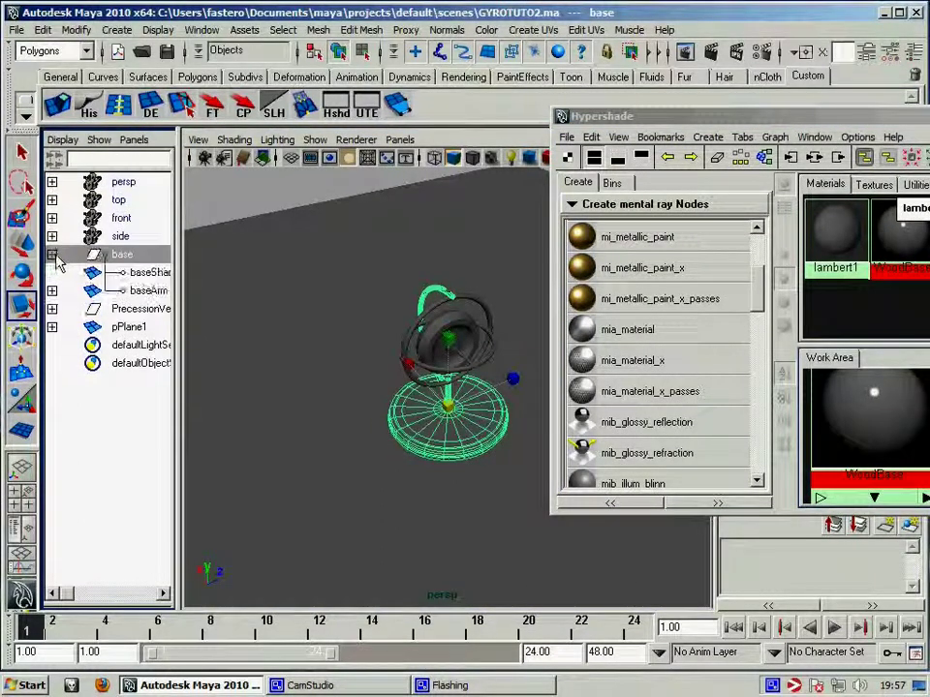
{"action": "left_click", "coordinate": [133, 275]}
{"action": "right_click", "coordinate": [833, 412]}
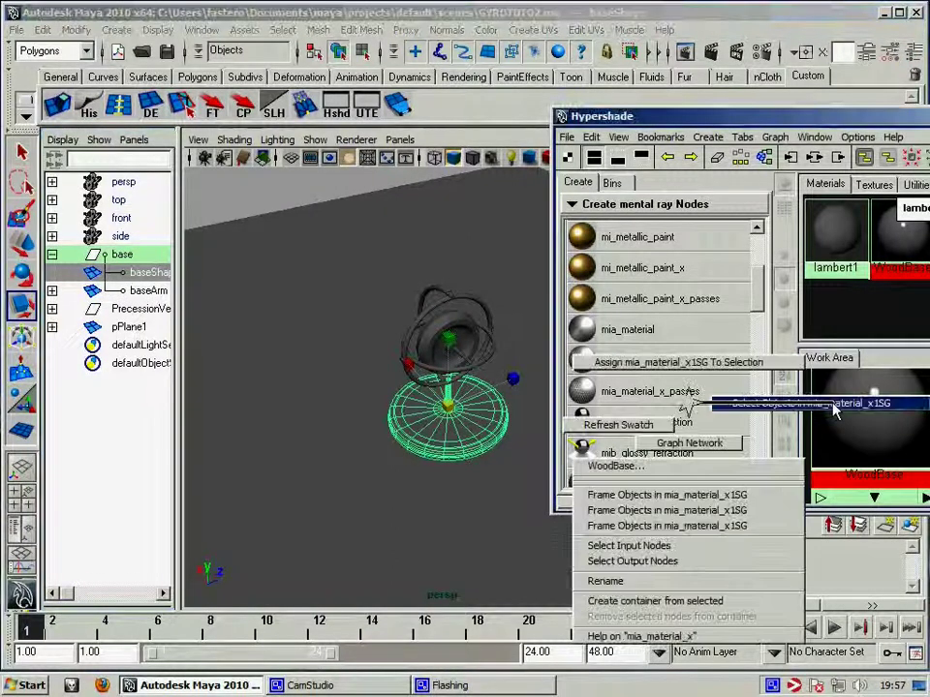
{"action": "right_click_drag", "start_coordinate": [721, 411], "coordinate": [705, 362]}
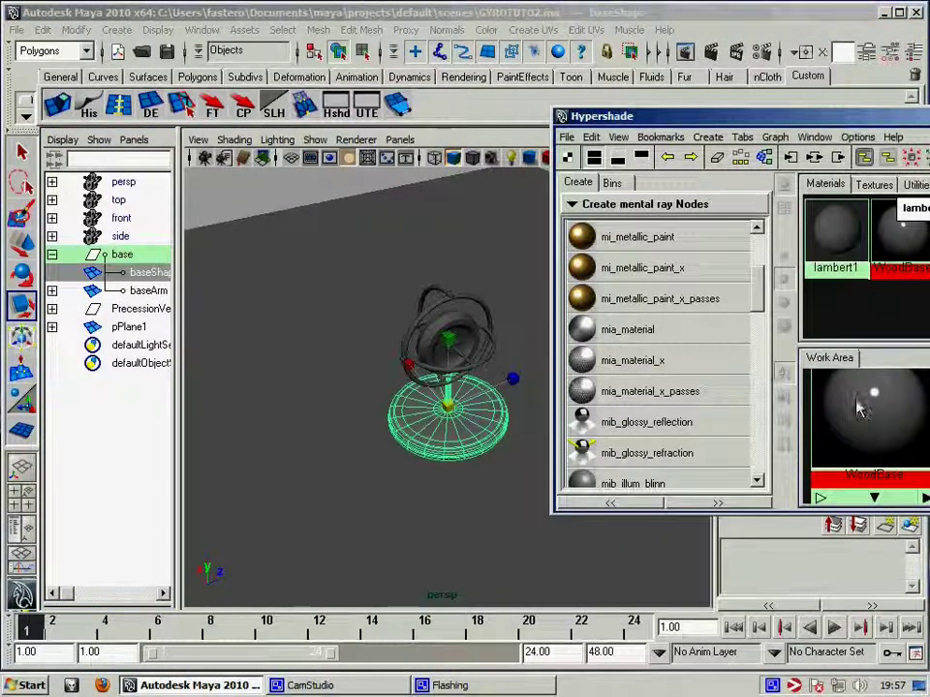
Connect a file texture of Noyer European.jpg to WoodBase's colour.
{"action": "double_click", "coordinate": [859, 432]}
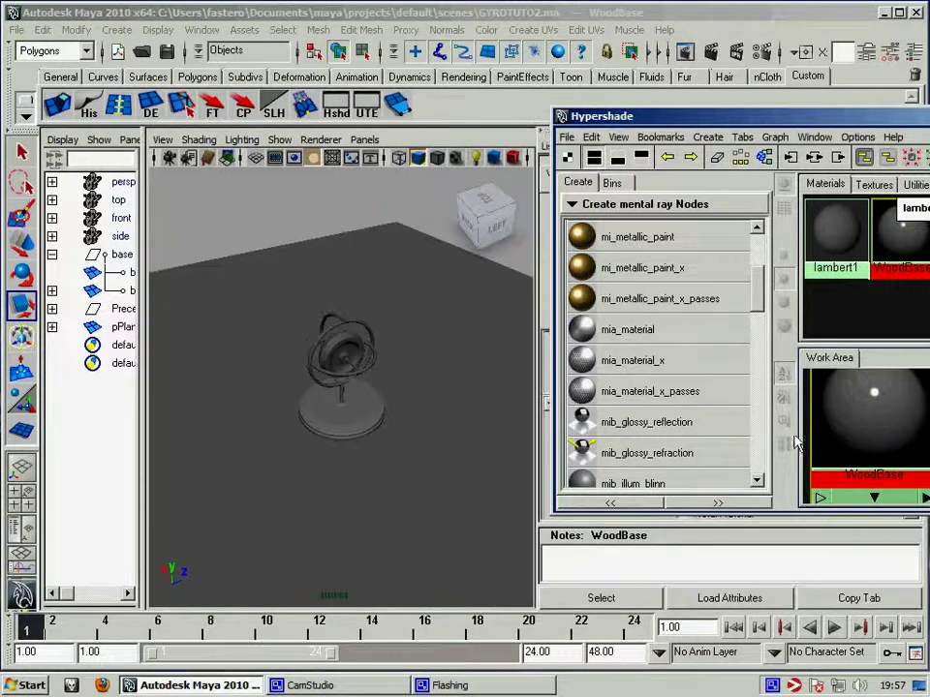
{"action": "left_click_drag", "start_coordinate": [816, 120], "coordinate": [523, 117]}
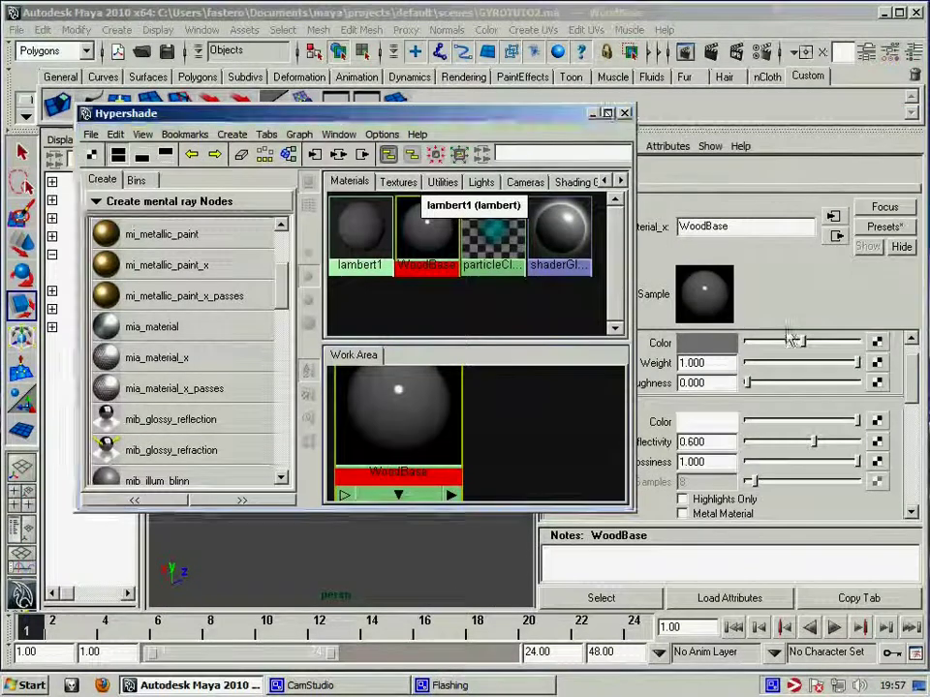
{"action": "left_click", "coordinate": [593, 114]}
{"action": "left_click", "coordinate": [875, 343]}
{"action": "left_click", "coordinate": [584, 275]}
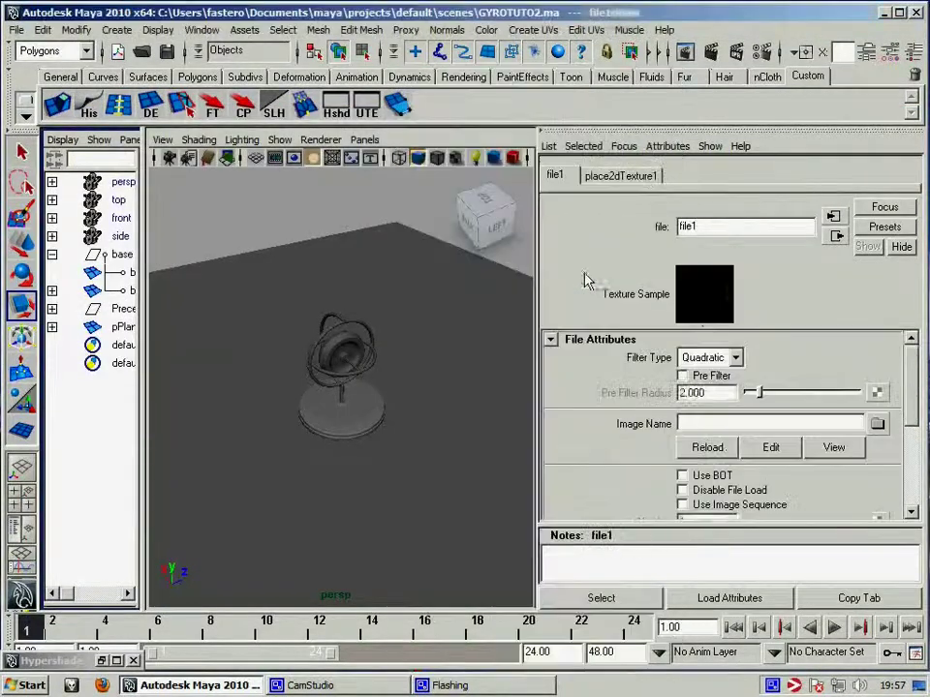
{"action": "left_click", "coordinate": [875, 423]}
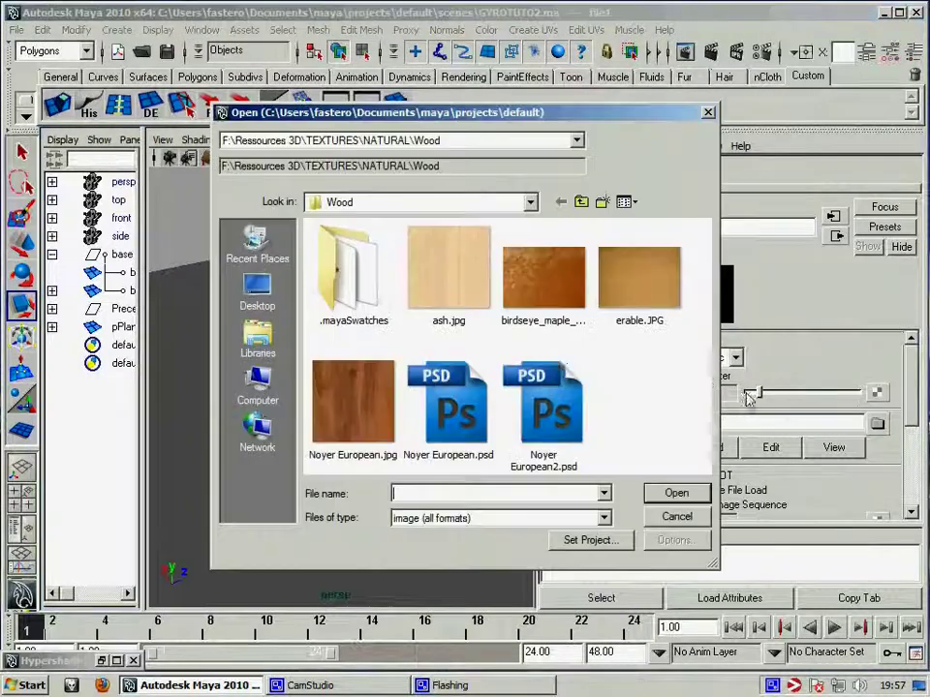
{"action": "double_click", "coordinate": [365, 411]}
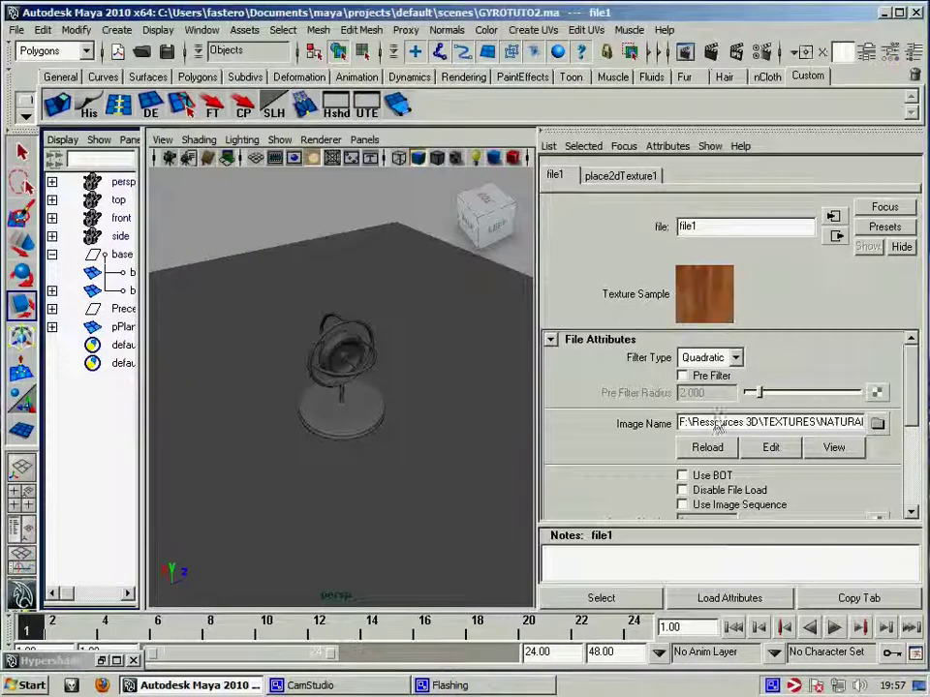
Display textures in the 3D view and select the base's shape node.
{"action": "key", "text": "6"}
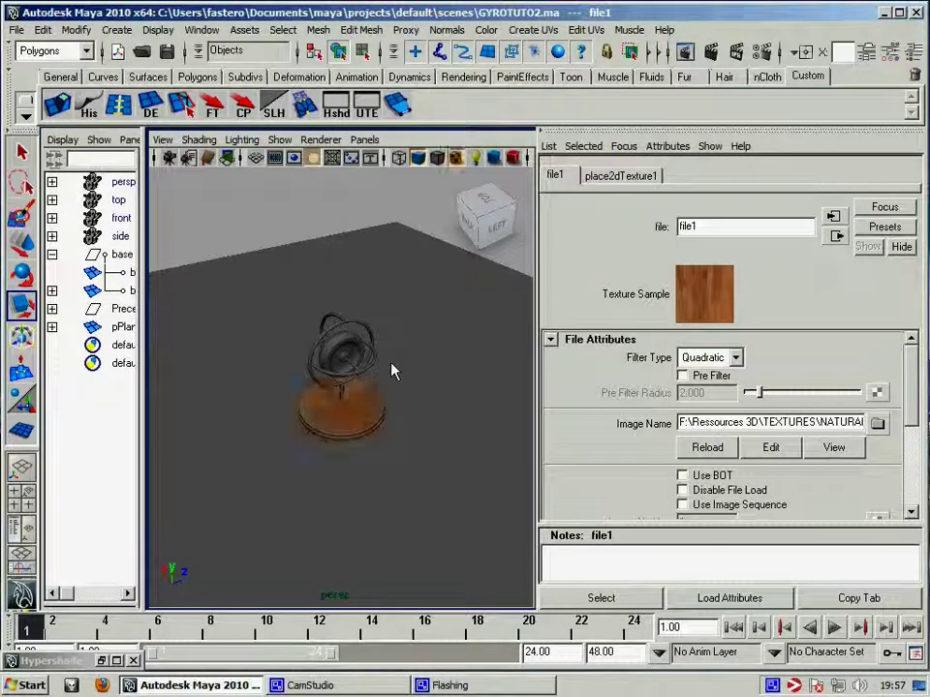
{"action": "left_click", "coordinate": [347, 419]}
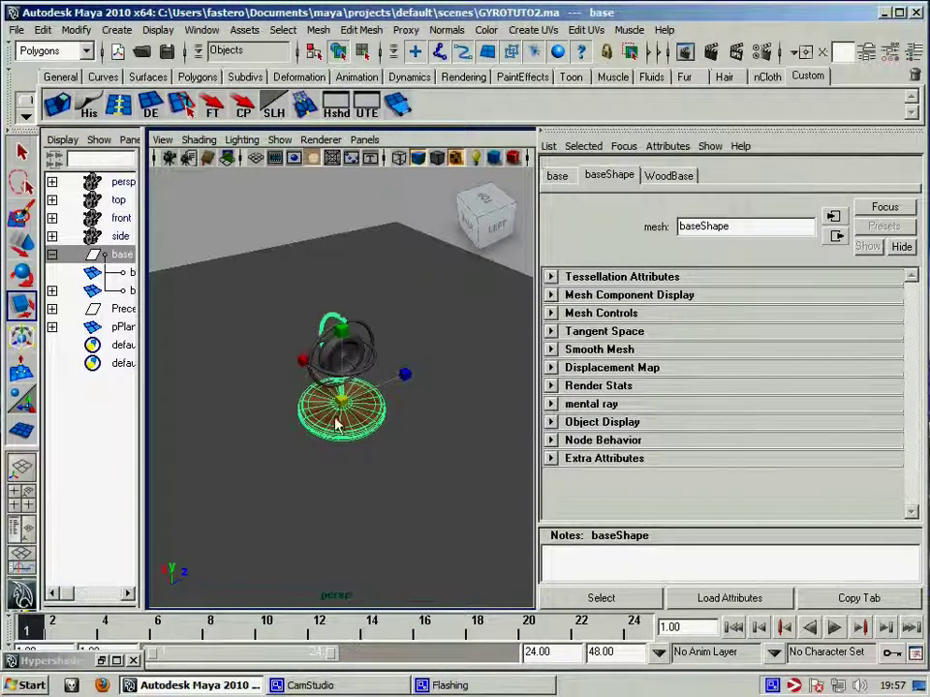
{"action": "right_click_drag", "start_coordinate": [325, 423], "coordinate": [411, 452], "text": "alt"}
{"action": "left_click", "coordinate": [121, 274]}
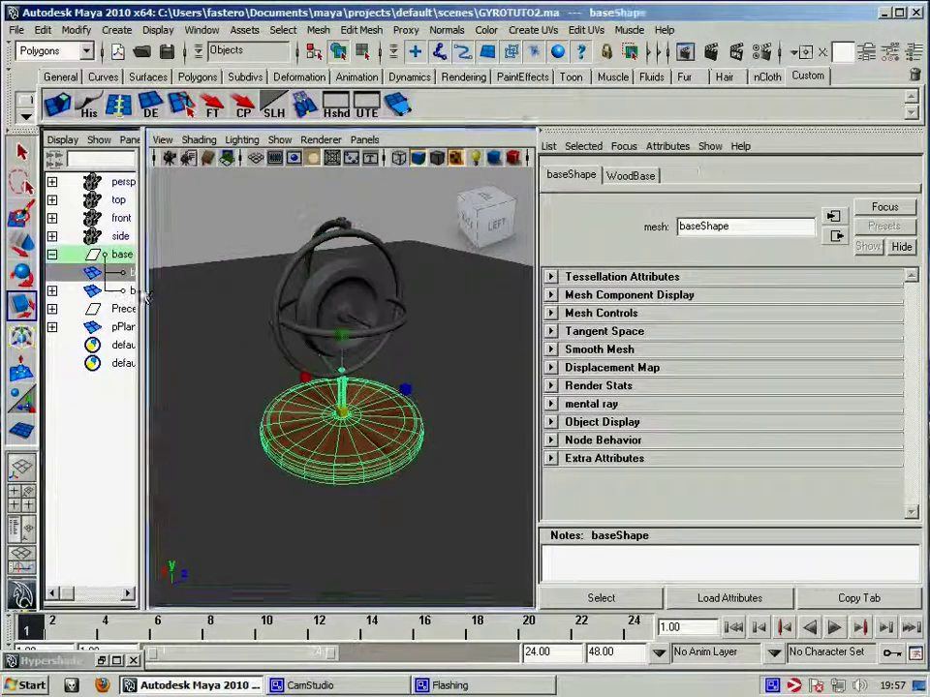
Apply Automatic Mapping to the base's UVs.
{"action": "left_click", "coordinate": [366, 114]}
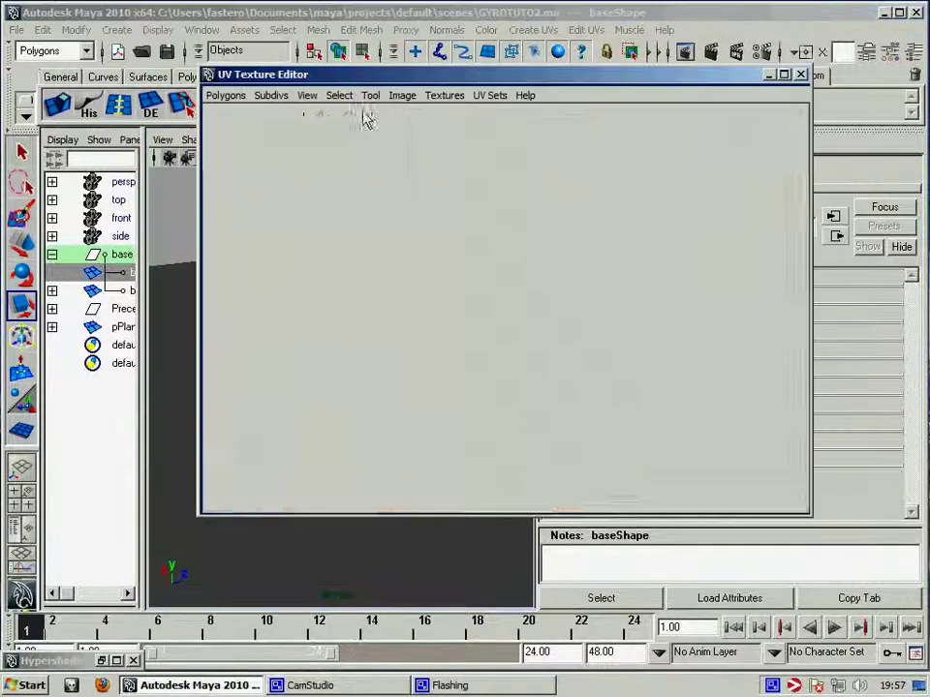
{"action": "left_click_drag", "start_coordinate": [559, 82], "coordinate": [543, 166]}
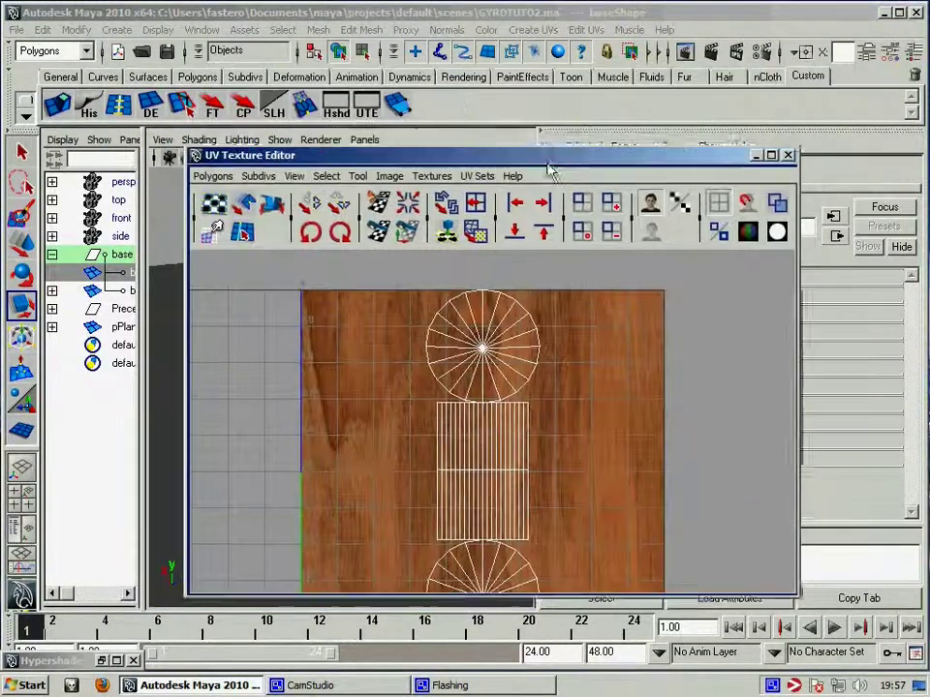
{"action": "left_click", "coordinate": [447, 30]}
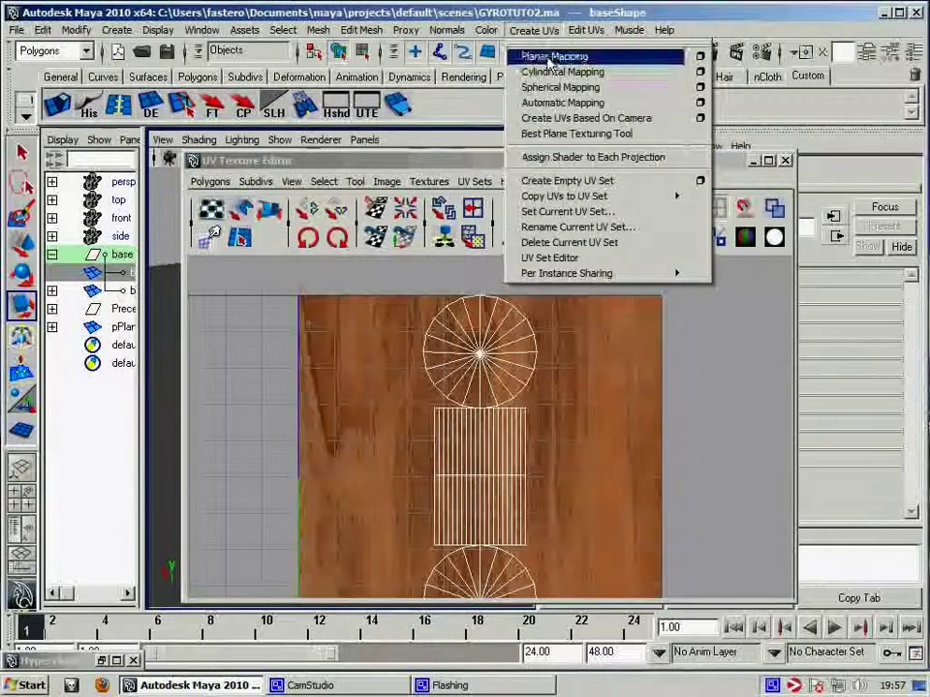
{"action": "left_click", "coordinate": [581, 103]}
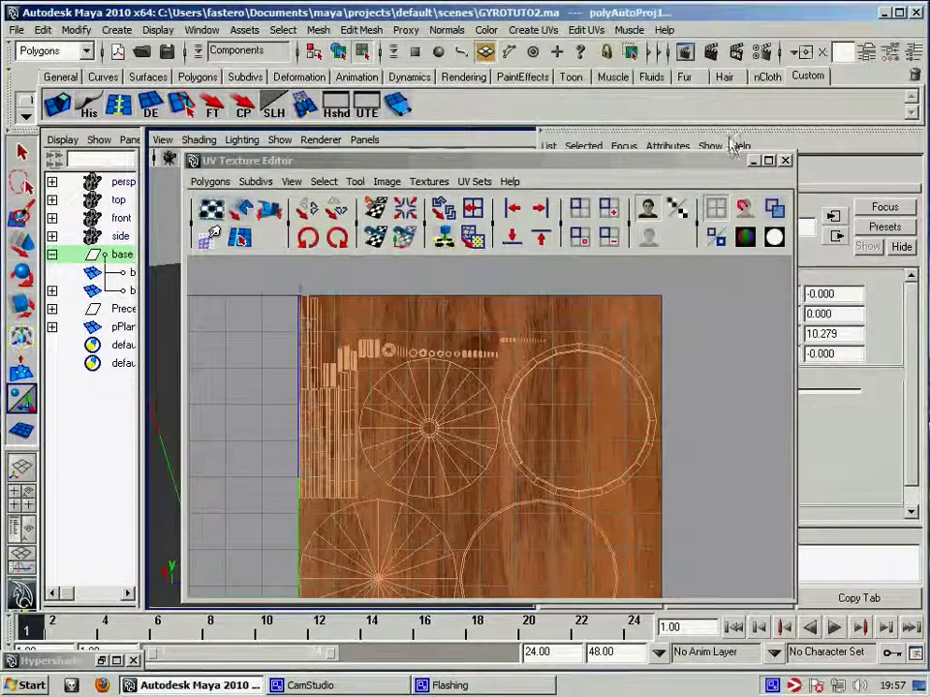
Switch to face selection and pick a face on the wooden base.
{"action": "left_click", "coordinate": [753, 161]}
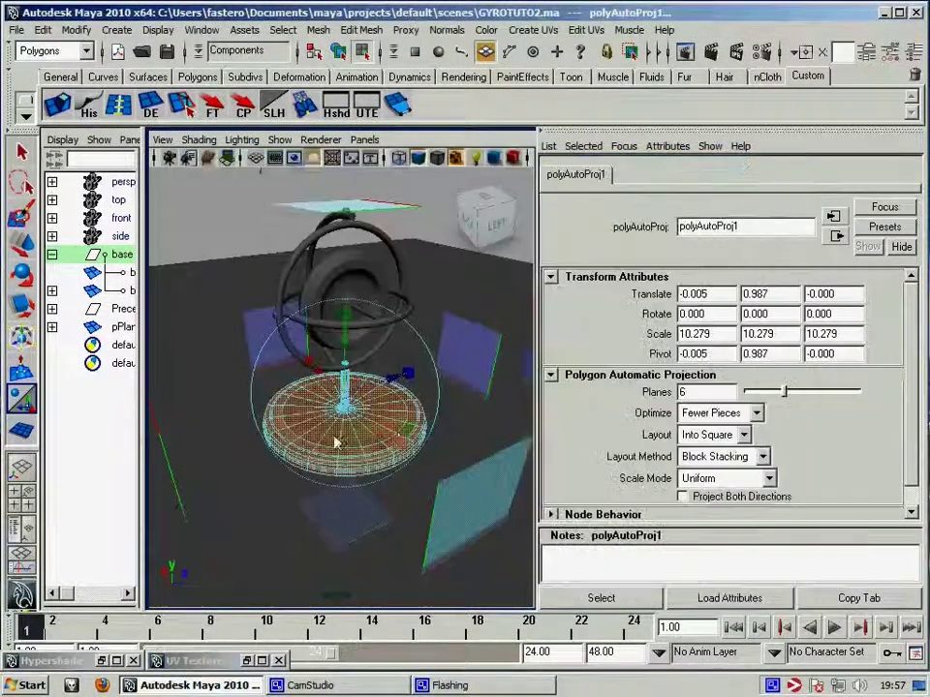
{"action": "left_click_drag", "start_coordinate": [452, 284], "coordinate": [420, 481], "text": "alt"}
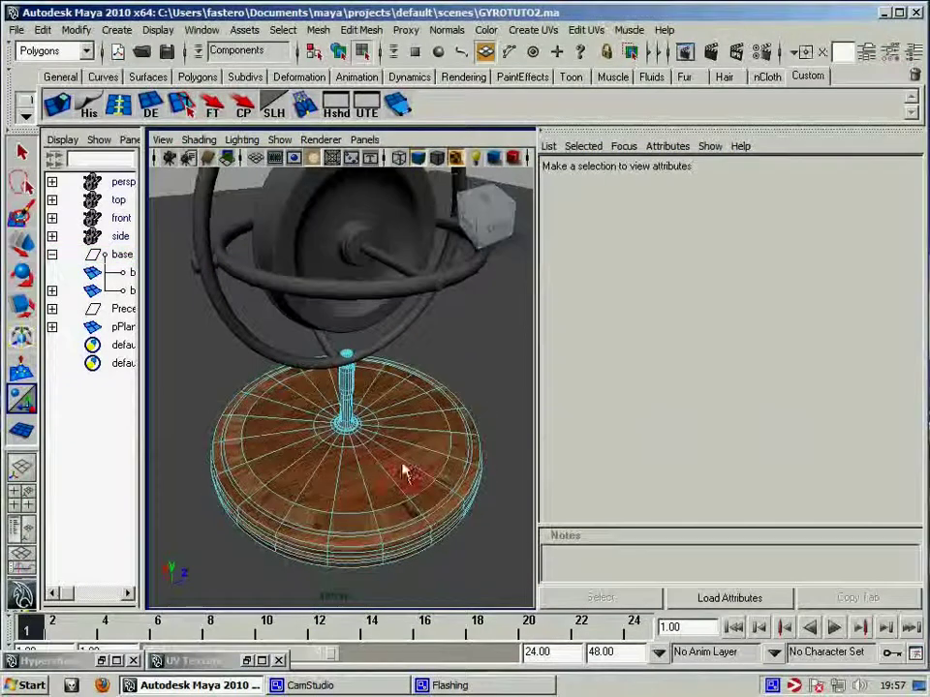
{"action": "right_click_drag", "start_coordinate": [401, 348], "coordinate": [468, 333]}
{"action": "mouse_move", "coordinate": [468, 332]}
{"action": "left_mouse_down", "text": "alt"}
{"action": "mouse_move", "coordinate": [404, 450]}
{"action": "mouse_move", "coordinate": [409, 494]}
{"action": "mouse_move", "coordinate": [362, 519]}
{"action": "left_mouse_up", "text": "alt"}
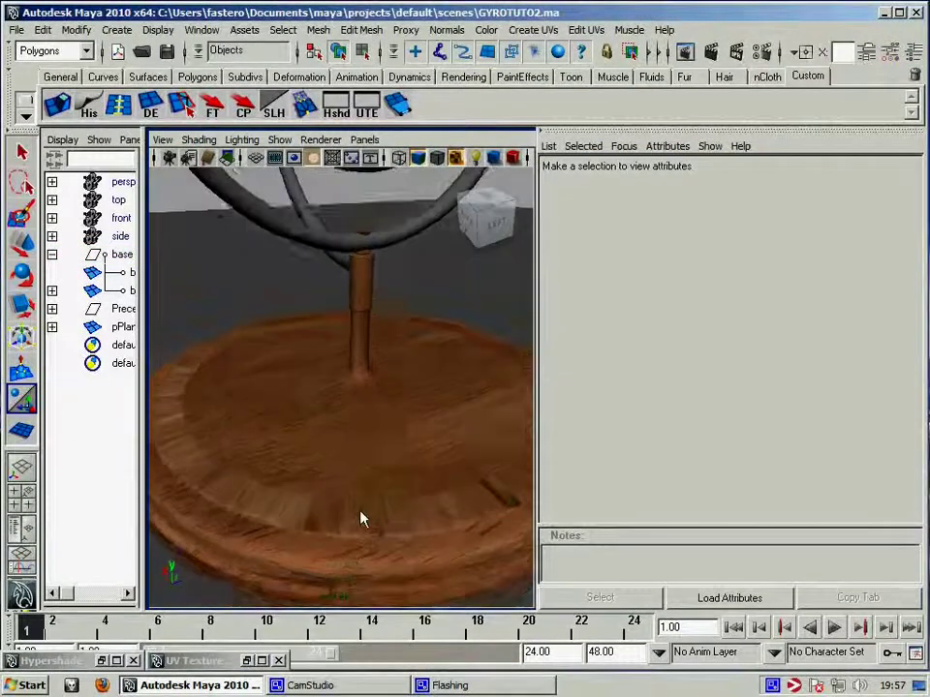
{"action": "left_click", "coordinate": [295, 505]}
{"action": "right_click_drag", "start_coordinate": [294, 505], "coordinate": [301, 389]}
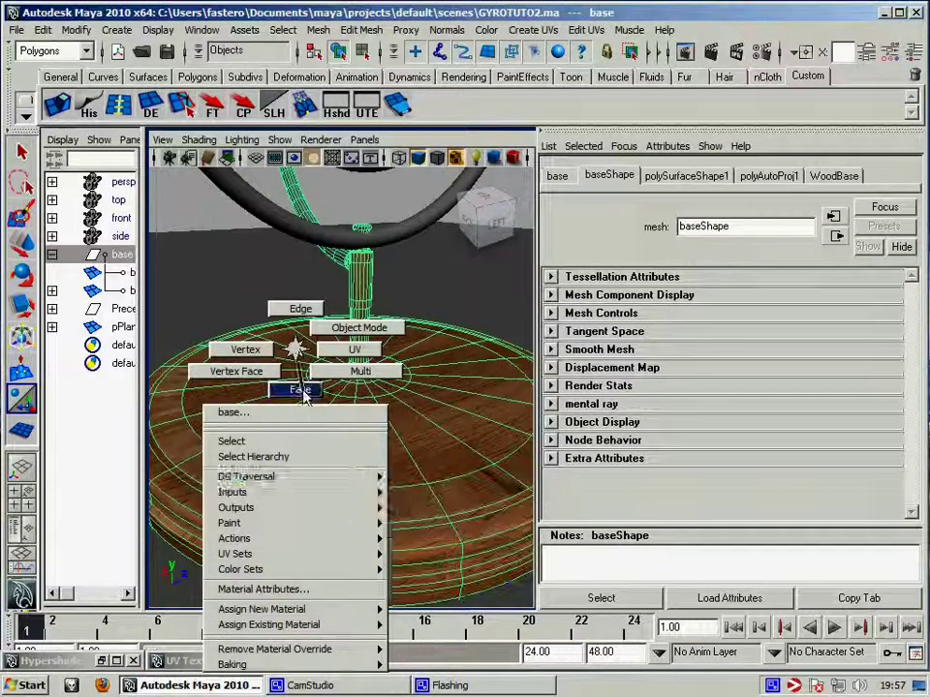
{"action": "left_click", "coordinate": [274, 501]}
{"action": "mouse_move", "coordinate": [274, 501]}
{"action": "left_mouse_down", "text": "alt"}
{"action": "mouse_move", "coordinate": [328, 473]}
{"action": "mouse_move", "coordinate": [271, 181]}
{"action": "left_mouse_up", "text": "alt"}
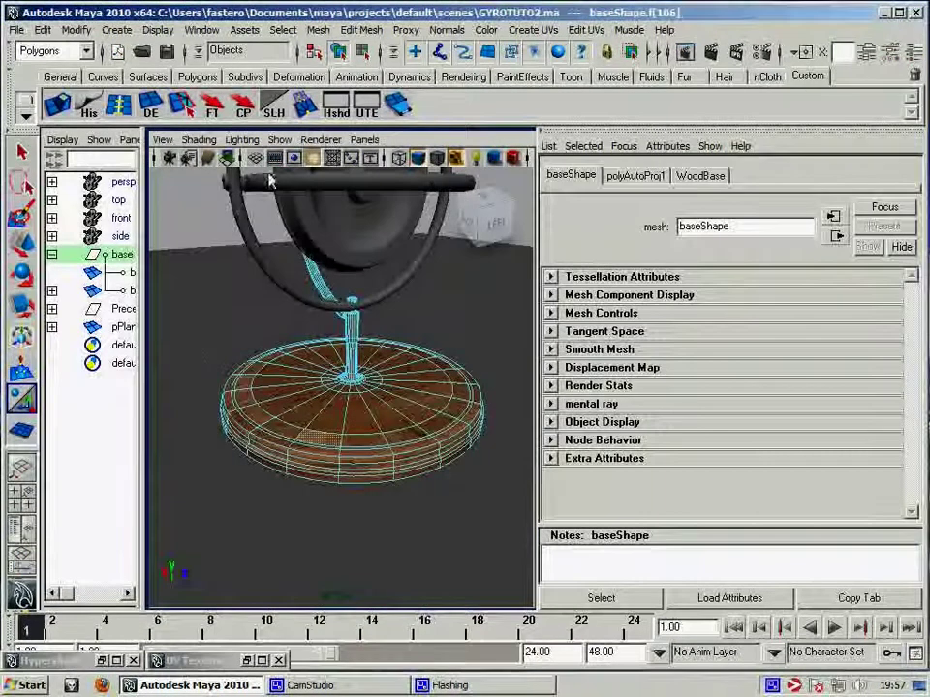
Reopen the UV Texture Editor and inspect the base's UV layout over the wood image.
{"action": "left_click", "coordinate": [366, 108]}
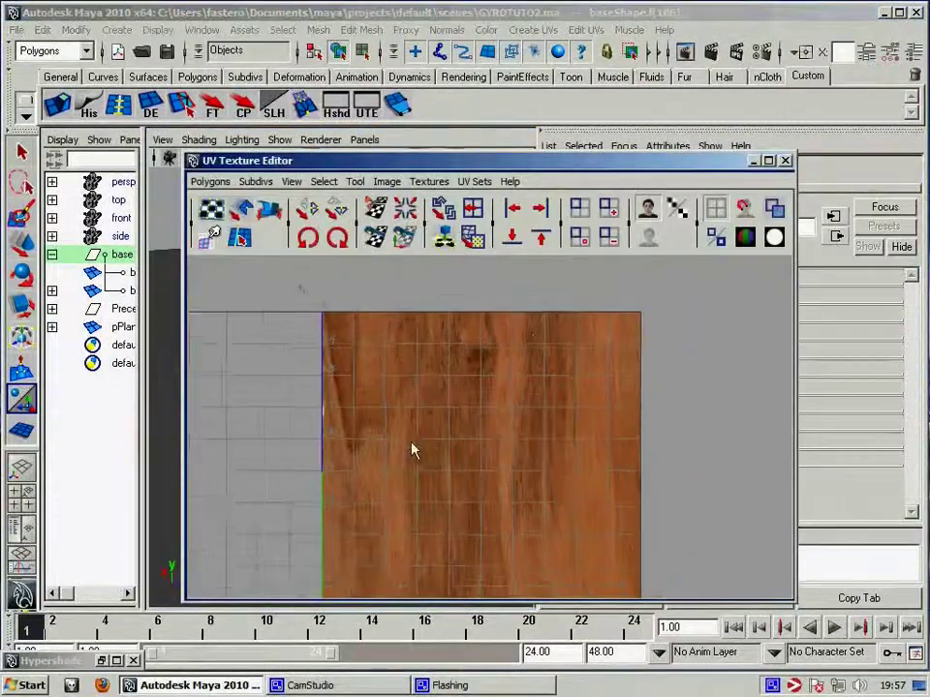
{"action": "scroll", "coordinate": [341, 337], "scroll_direction": "down", "scroll_amount": 2}
{"action": "scroll", "coordinate": [378, 341], "scroll_direction": "up", "scroll_amount": 3}
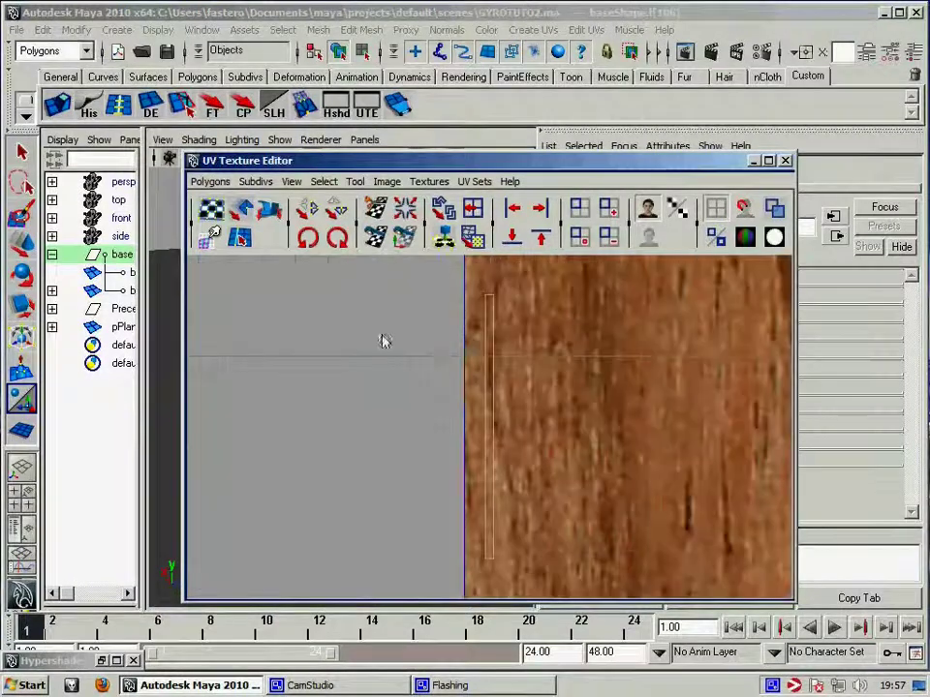
{"action": "scroll", "coordinate": [445, 370], "scroll_direction": "up", "scroll_amount": 4}
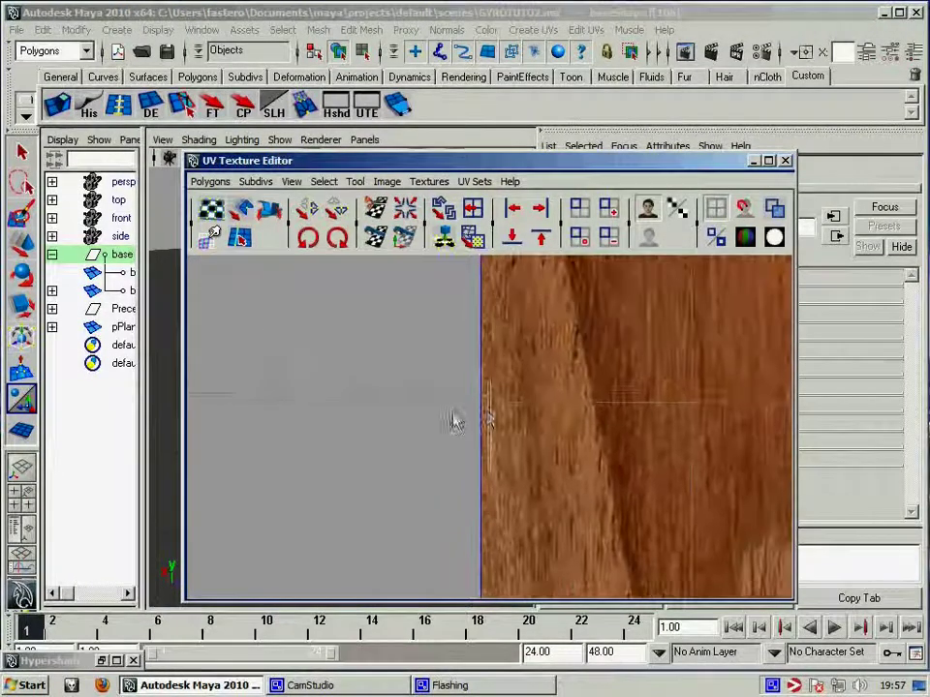
{"action": "right_click_drag", "start_coordinate": [489, 417], "coordinate": [465, 421]}
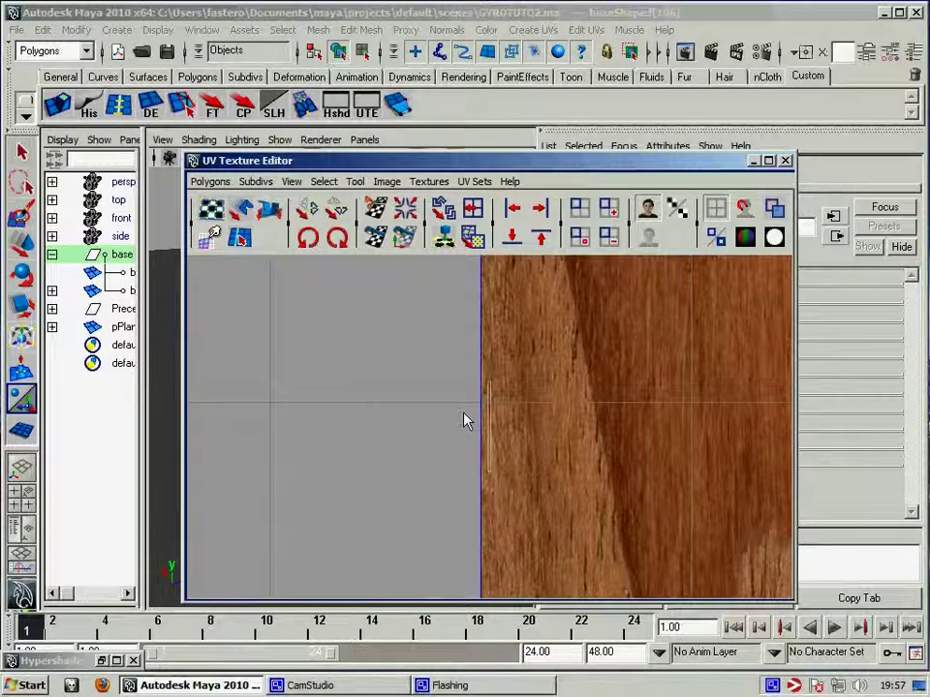
{"action": "left_click_drag", "start_coordinate": [387, 161], "coordinate": [511, 17]}
{"action": "right_click_drag", "start_coordinate": [280, 364], "coordinate": [281, 366]}
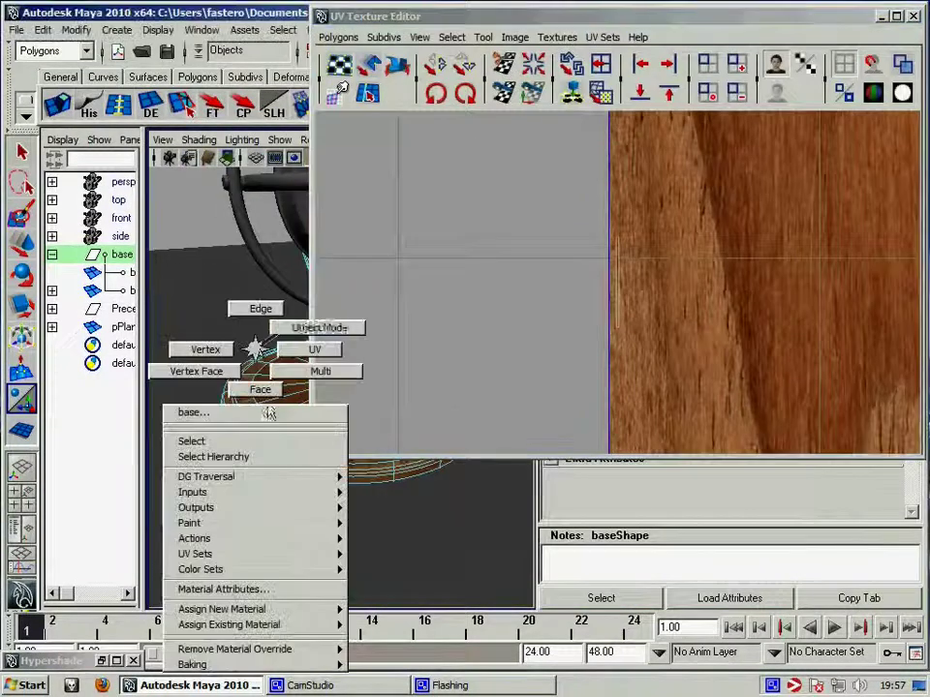
Select the base's rim edge loop and move-and-sew its UV edges.
{"action": "left_click", "coordinate": [280, 366]}
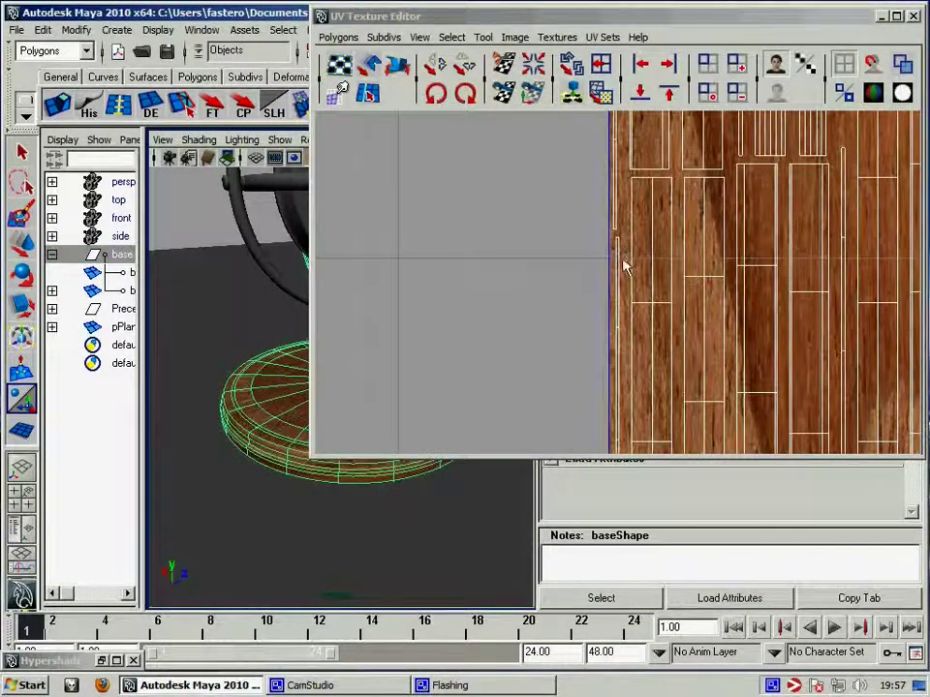
{"action": "middle_click_drag", "start_coordinate": [623, 260], "coordinate": [574, 353], "text": "alt"}
{"action": "right_click_drag", "start_coordinate": [569, 283], "coordinate": [570, 266]}
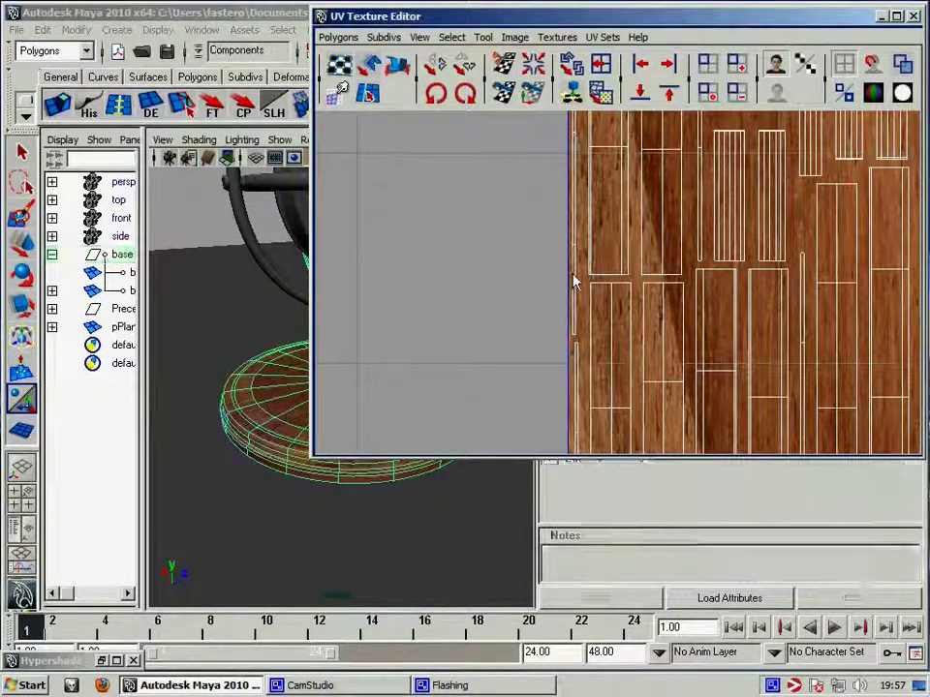
{"action": "left_click", "coordinate": [259, 466]}
{"action": "scroll", "coordinate": [260, 466], "scroll_direction": "up", "scroll_amount": 5}
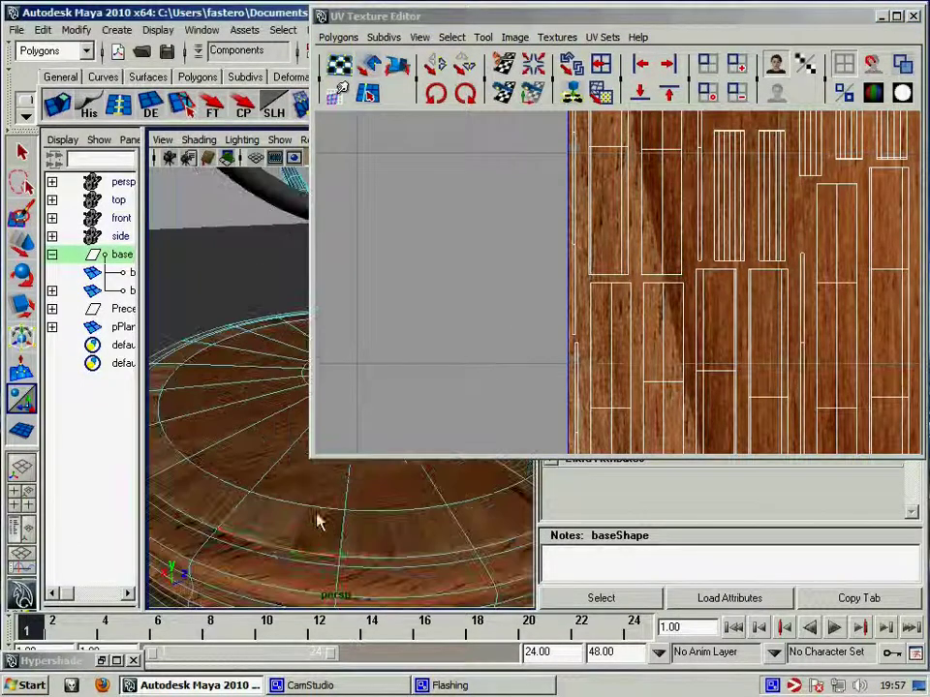
{"action": "double_click", "coordinate": [271, 552]}
{"action": "key", "text": "1"}
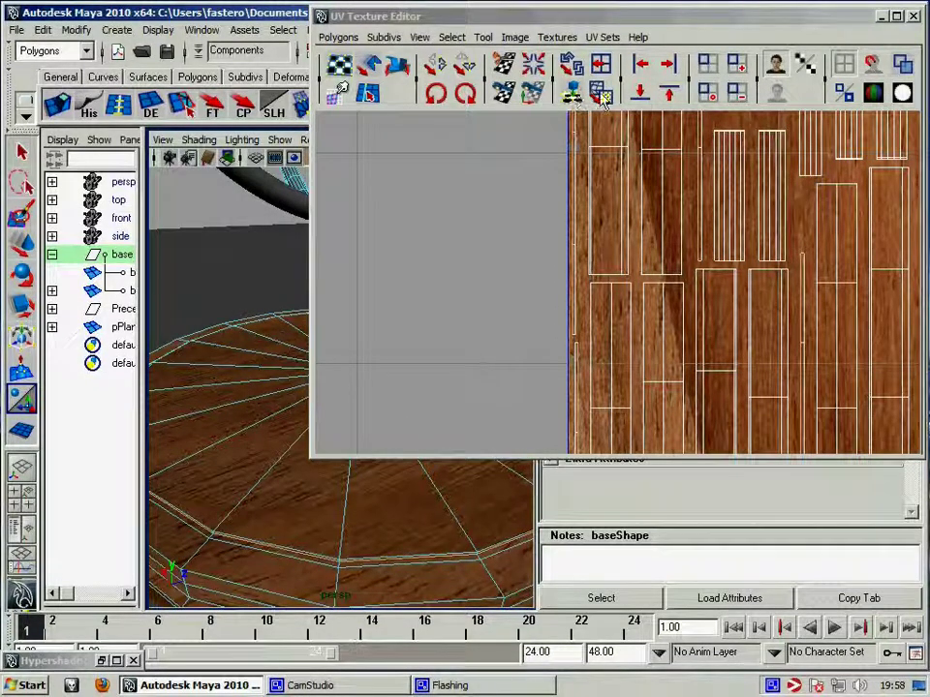
{"action": "left_click", "coordinate": [535, 95]}
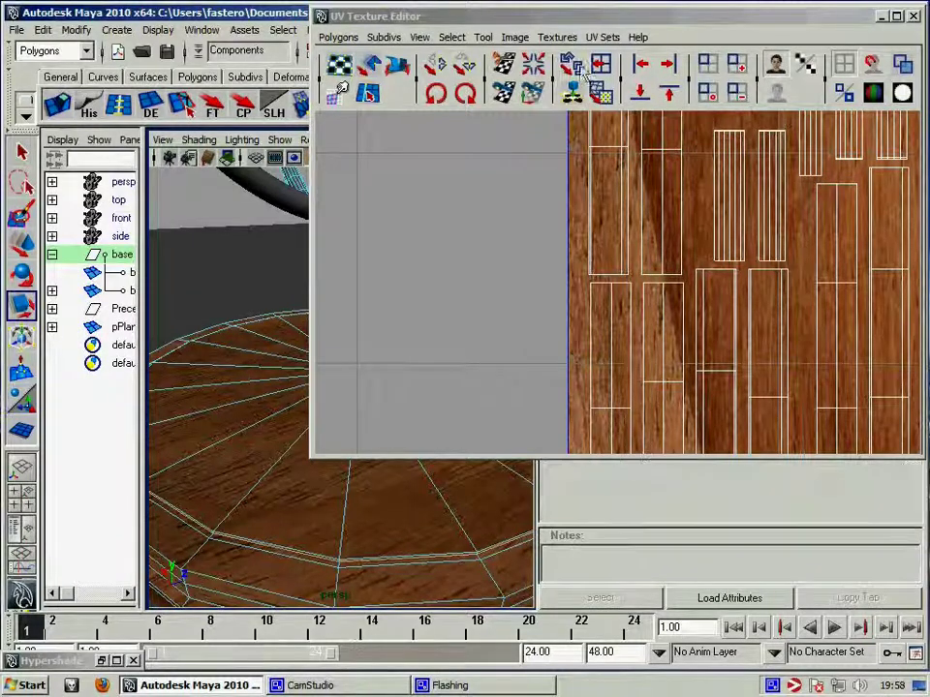
Convert a ring UV to its whole shell and circularize it into an even circle.
{"action": "left_click_drag", "start_coordinate": [666, 16], "coordinate": [555, 44]}
{"action": "scroll", "coordinate": [561, 291], "scroll_direction": "down", "scroll_amount": 2}
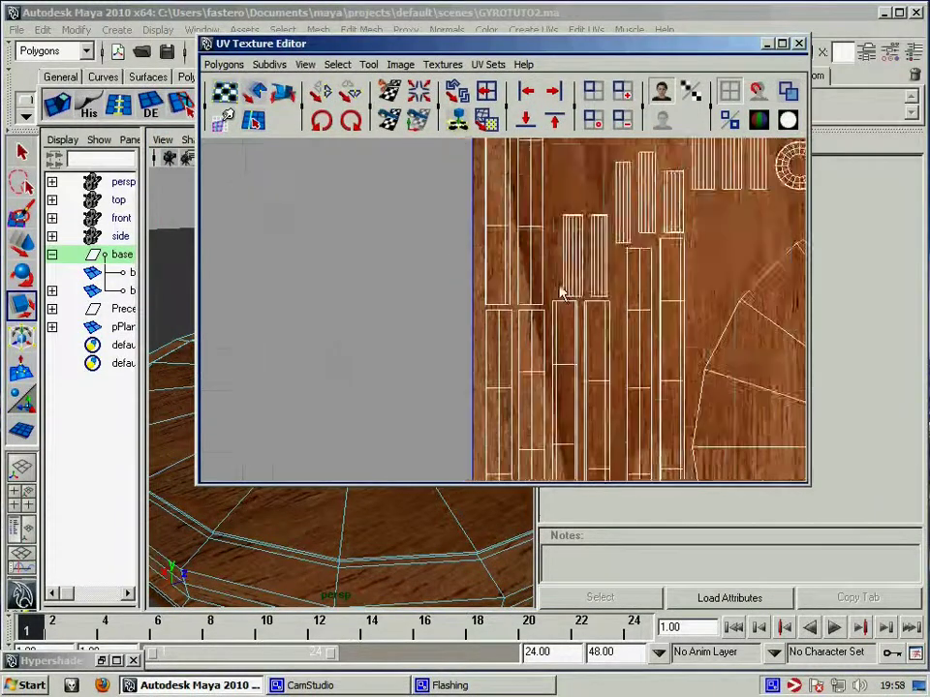
{"action": "scroll", "coordinate": [483, 303], "scroll_direction": "down", "scroll_amount": 2}
{"action": "scroll", "coordinate": [483, 303], "scroll_direction": "down", "scroll_amount": 1}
{"action": "middle_click_drag", "start_coordinate": [581, 319], "coordinate": [316, 264], "text": "alt"}
{"action": "scroll", "coordinate": [442, 291], "scroll_direction": "up", "scroll_amount": 2}
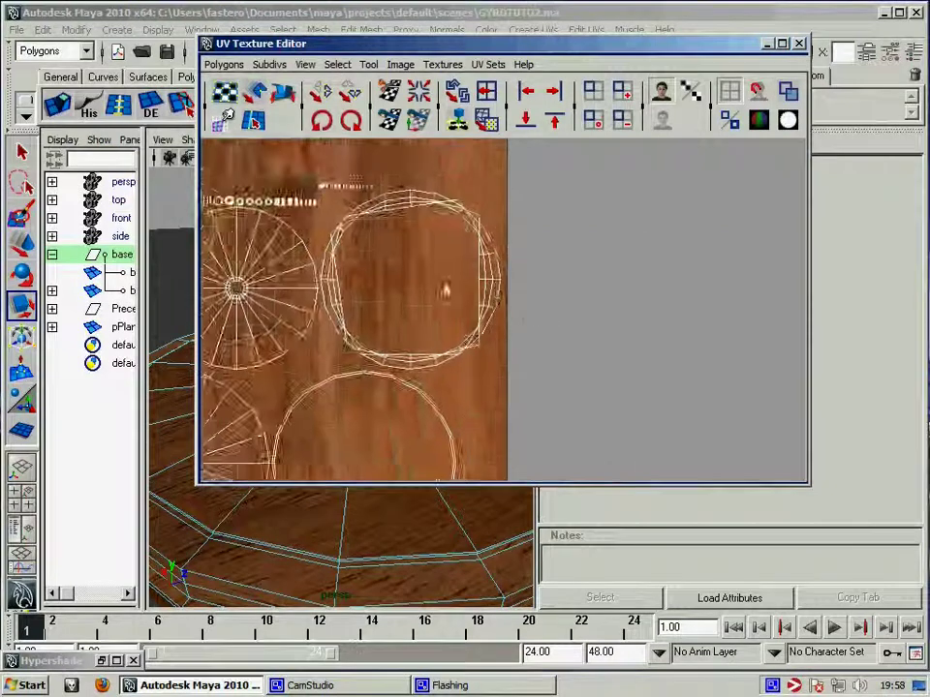
{"action": "scroll", "coordinate": [516, 354], "scroll_direction": "up", "scroll_amount": 2}
{"action": "right_click_drag", "start_coordinate": [514, 293], "coordinate": [567, 292]}
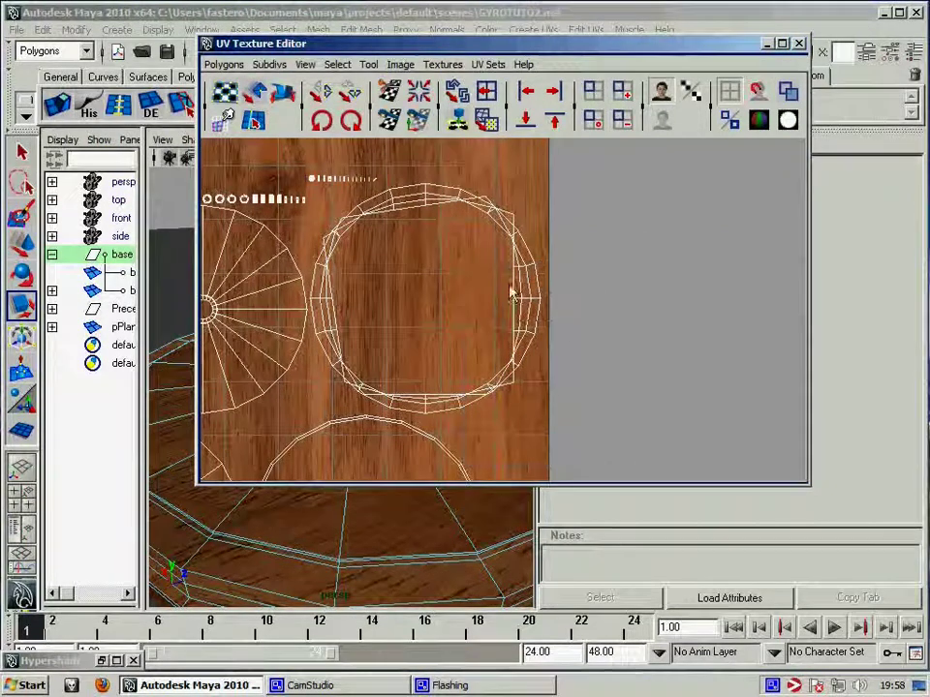
{"action": "left_click", "coordinate": [524, 298]}
{"action": "right_click", "coordinate": [511, 310], "text": "ctrl"}
{"action": "left_click", "coordinate": [525, 295]}
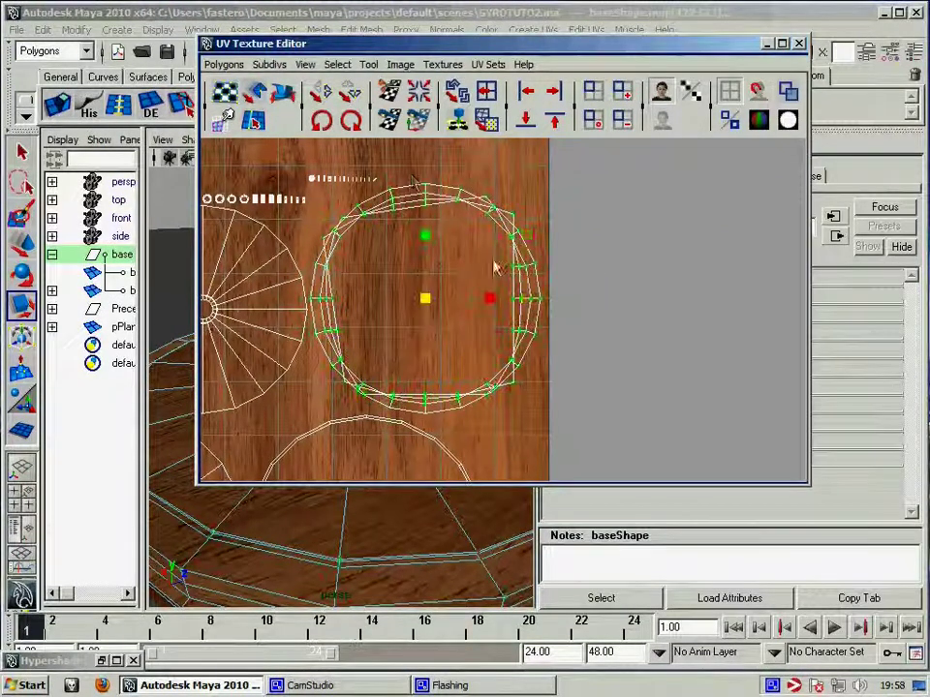
{"action": "left_click", "coordinate": [456, 124]}
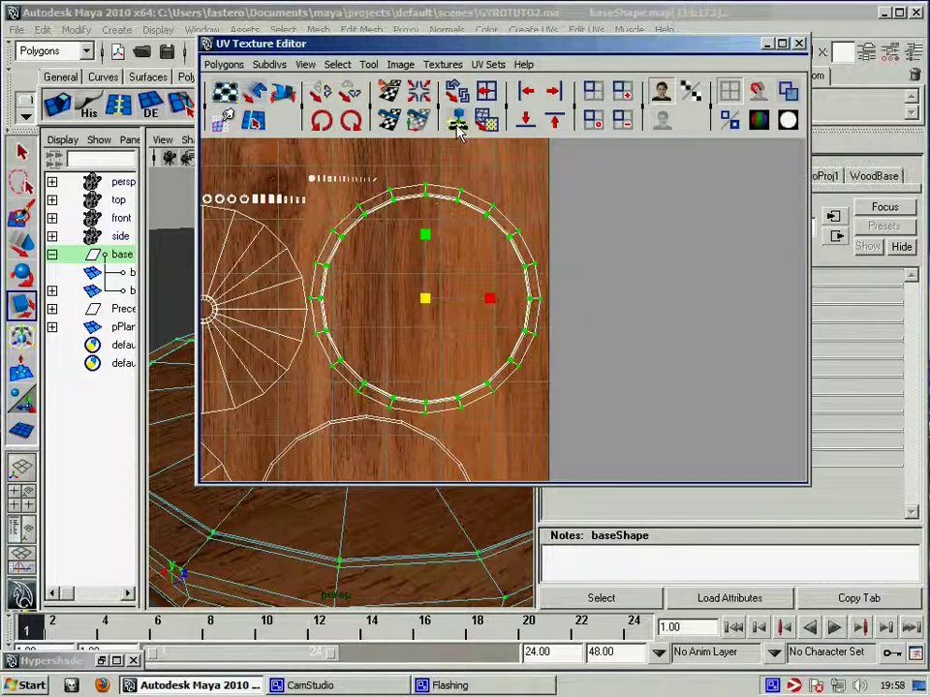
Close the UV Texture Editor and reselect the wooden base.
{"action": "right_click_drag", "start_coordinate": [374, 349], "coordinate": [419, 339]}
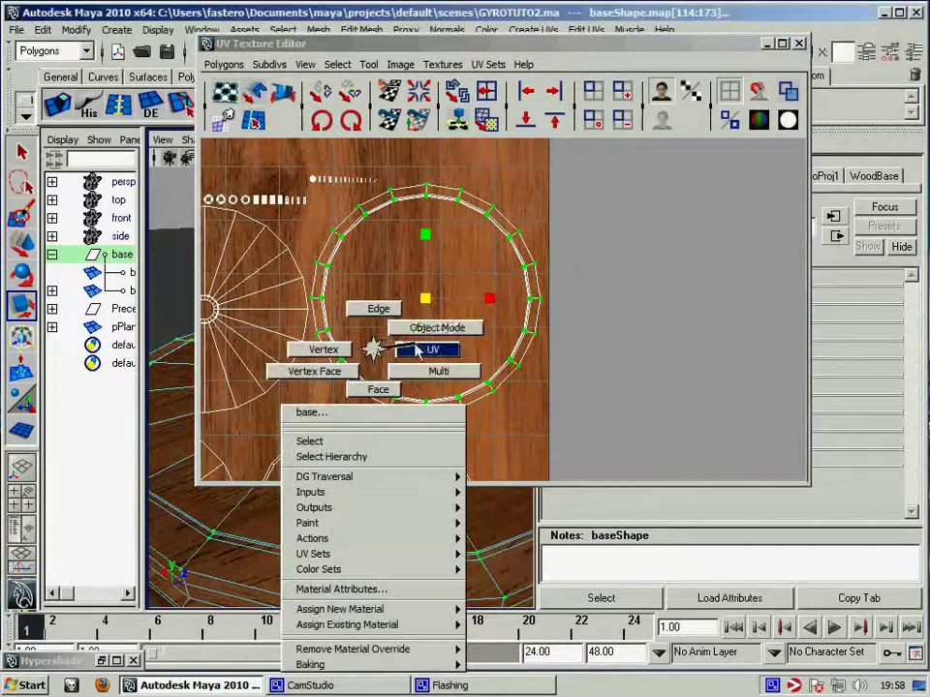
{"action": "left_click", "coordinate": [178, 224]}
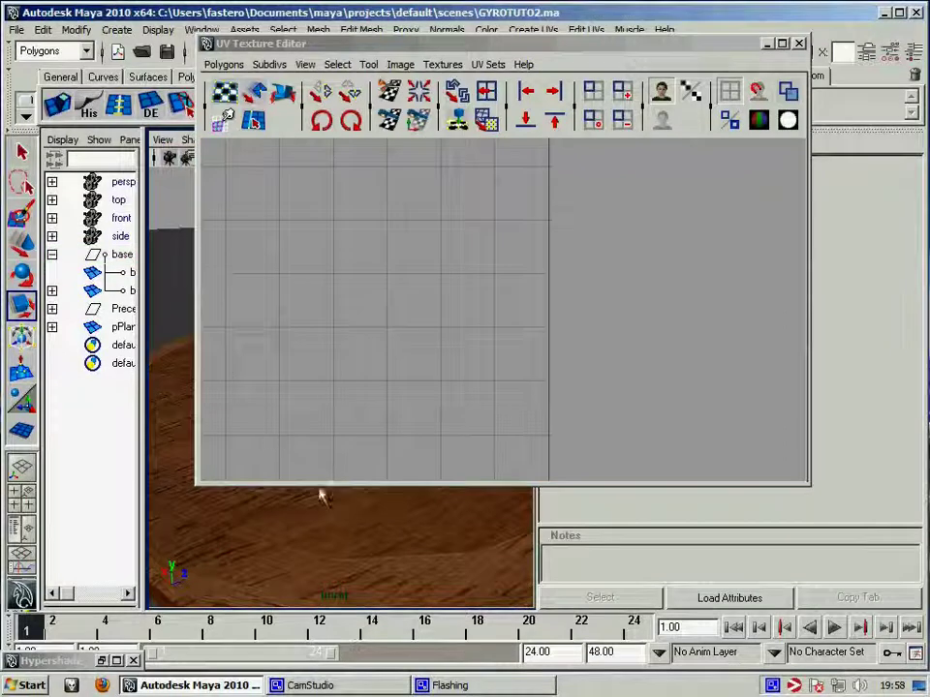
{"action": "mouse_move", "coordinate": [274, 559]}
{"action": "left_mouse_down", "text": "alt"}
{"action": "mouse_move", "coordinate": [265, 533]}
{"action": "mouse_move", "coordinate": [261, 548]}
{"action": "left_mouse_up", "text": "alt"}
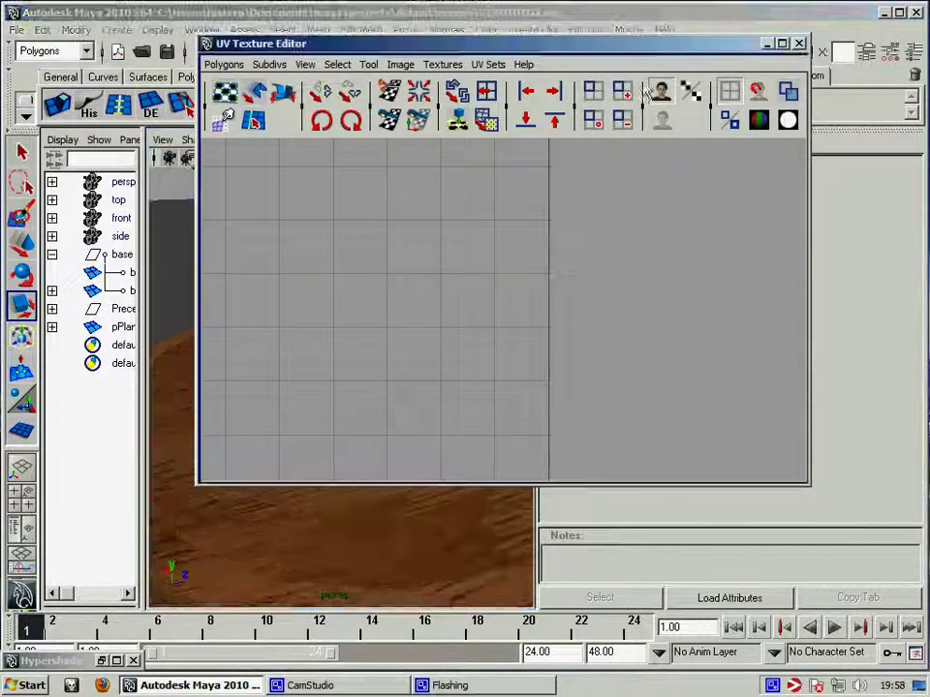
{"action": "left_click", "coordinate": [798, 45]}
{"action": "mouse_move", "coordinate": [474, 436]}
{"action": "left_mouse_down", "text": "alt"}
{"action": "mouse_move", "coordinate": [370, 407]}
{"action": "mouse_move", "coordinate": [238, 452]}
{"action": "mouse_move", "coordinate": [337, 419]}
{"action": "mouse_move", "coordinate": [369, 432]}
{"action": "left_mouse_up", "text": "alt"}
{"action": "left_click", "coordinate": [369, 432]}
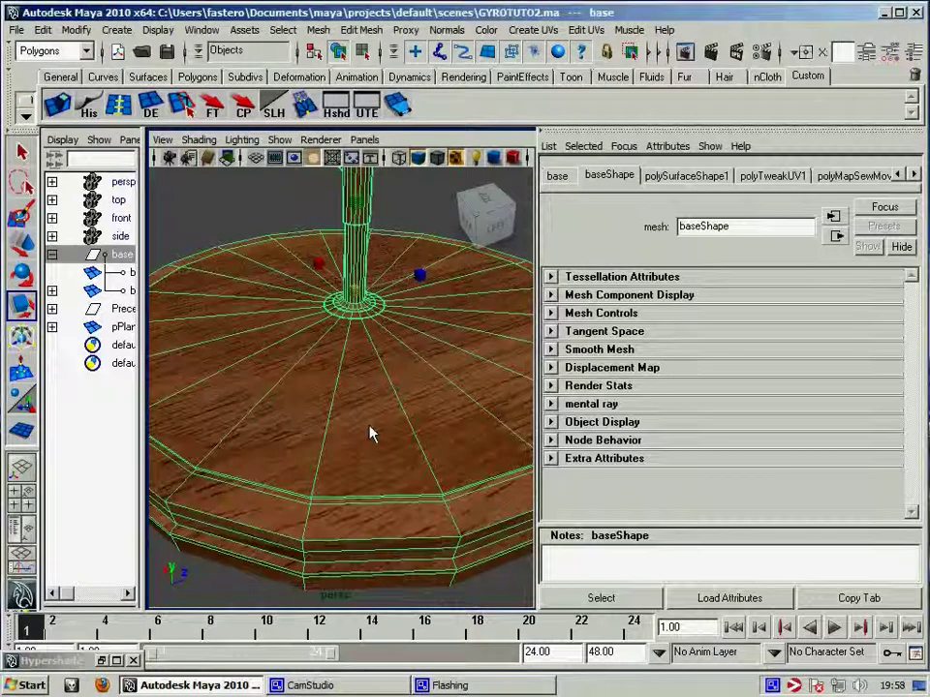
Toggle the base's smooth preview off and back on, then switch it to component selection.
{"action": "key", "text": "1"}
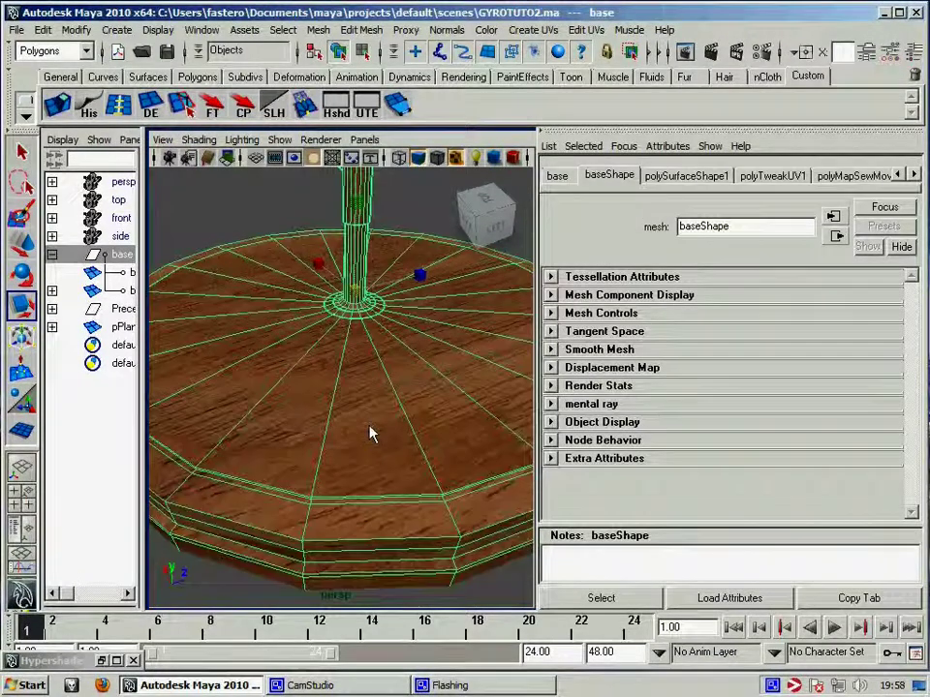
{"action": "mouse_move", "coordinate": [351, 511]}
{"action": "left_mouse_down", "text": "alt"}
{"action": "mouse_move", "coordinate": [347, 487]}
{"action": "mouse_move", "coordinate": [358, 477]}
{"action": "left_mouse_up", "text": "alt"}
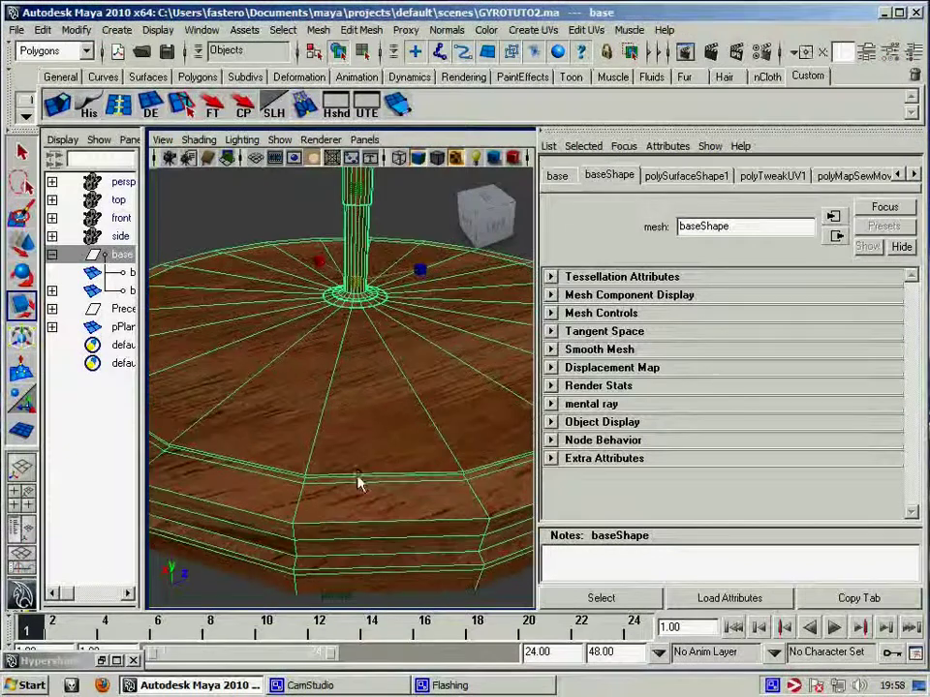
{"action": "key", "text": "3"}
{"action": "right_click_drag", "start_coordinate": [364, 349], "coordinate": [301, 369]}
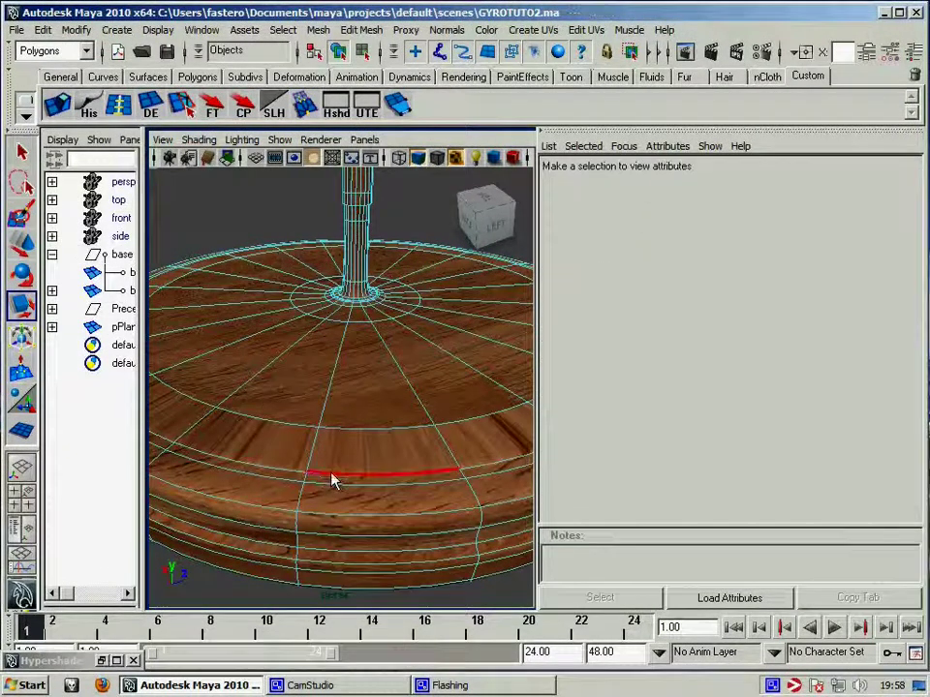
{"action": "left_click", "coordinate": [332, 479]}
{"action": "mouse_move", "coordinate": [334, 349]}
{"action": "right_mouse_down"}
{"action": "mouse_move", "coordinate": [363, 373]}
{"action": "mouse_move", "coordinate": [338, 389]}
{"action": "right_mouse_up"}
{"action": "left_click", "coordinate": [352, 461]}
{"action": "left_click", "coordinate": [353, 112]}
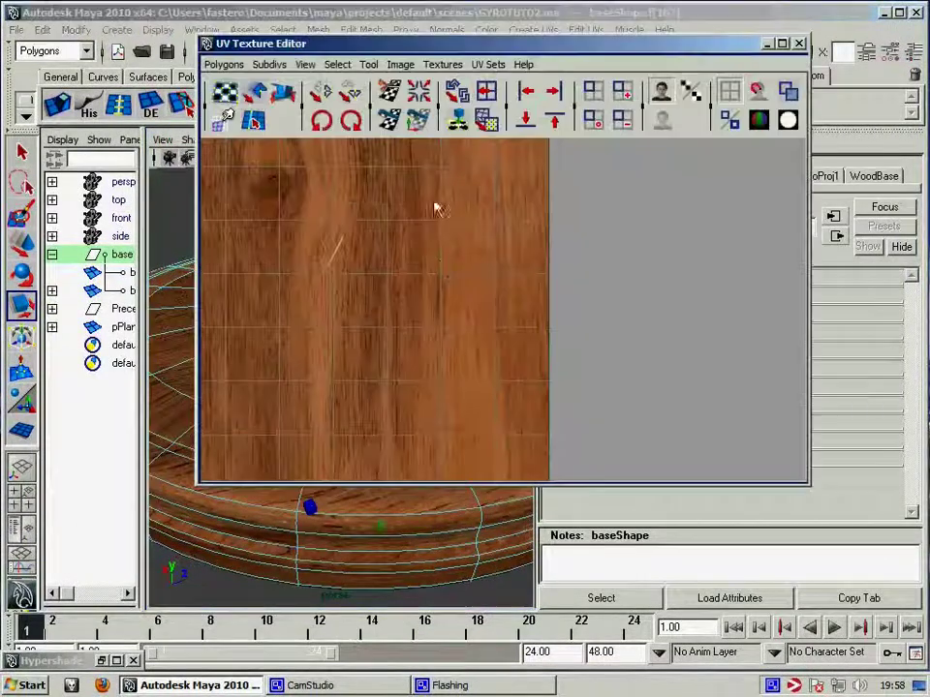
{"action": "scroll", "coordinate": [439, 266], "scroll_direction": "down", "scroll_amount": 3}
{"action": "scroll", "coordinate": [659, 297], "scroll_direction": "up", "scroll_amount": 1}
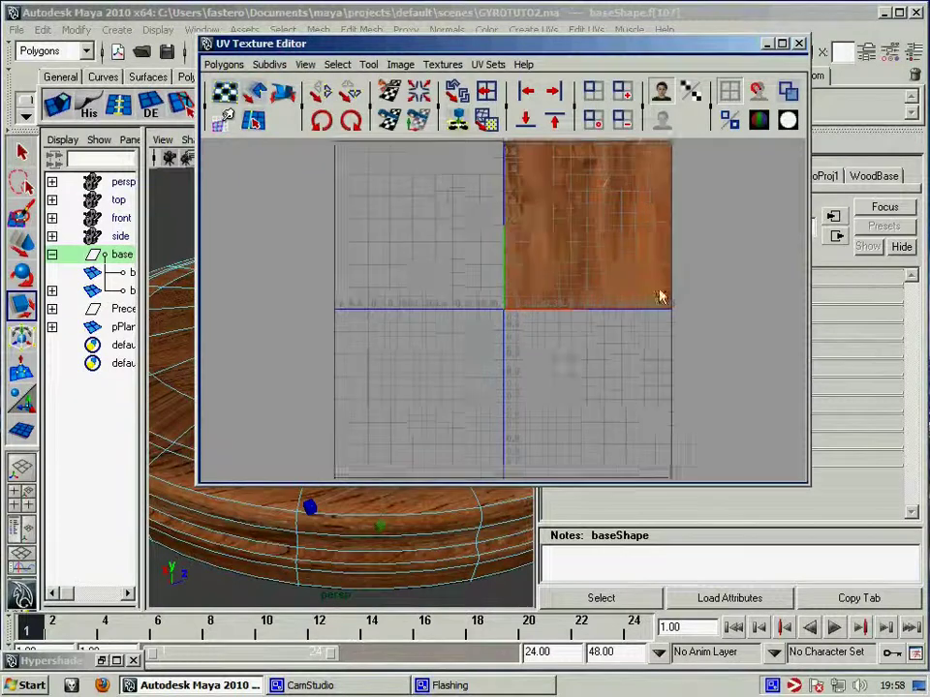
{"action": "middle_click_drag", "start_coordinate": [660, 296], "coordinate": [416, 460], "text": "alt"}
{"action": "right_click_drag", "start_coordinate": [432, 379], "coordinate": [549, 401], "text": "alt"}
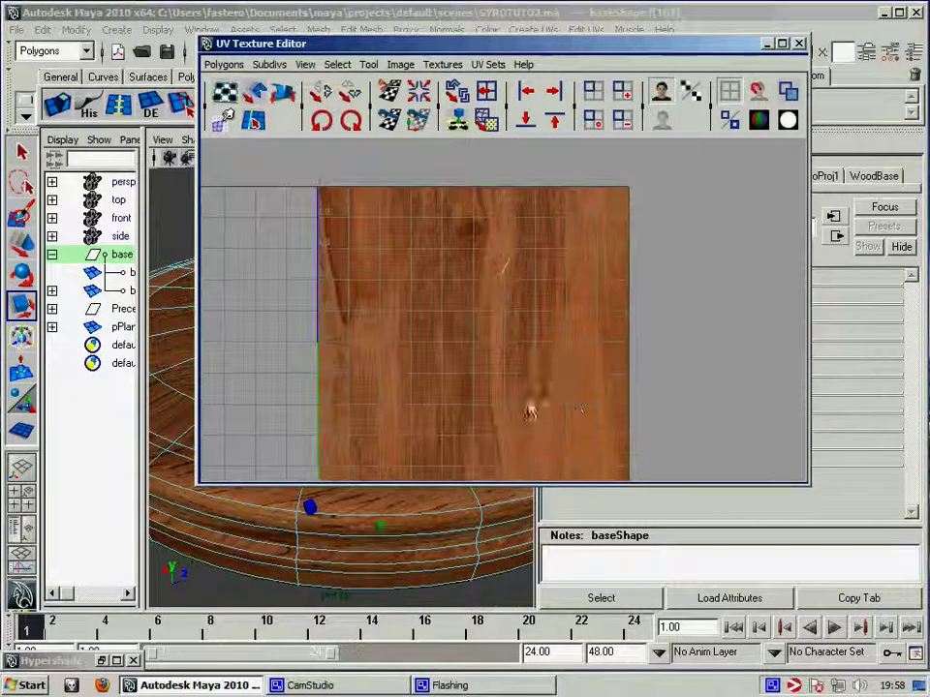
{"action": "mouse_move", "coordinate": [509, 389]}
{"action": "middle_mouse_down", "text": "alt"}
{"action": "mouse_move", "coordinate": [536, 341]}
{"action": "mouse_move", "coordinate": [465, 307]}
{"action": "middle_mouse_up", "text": "alt"}
{"action": "scroll", "coordinate": [534, 343], "scroll_direction": "down", "scroll_amount": 2}
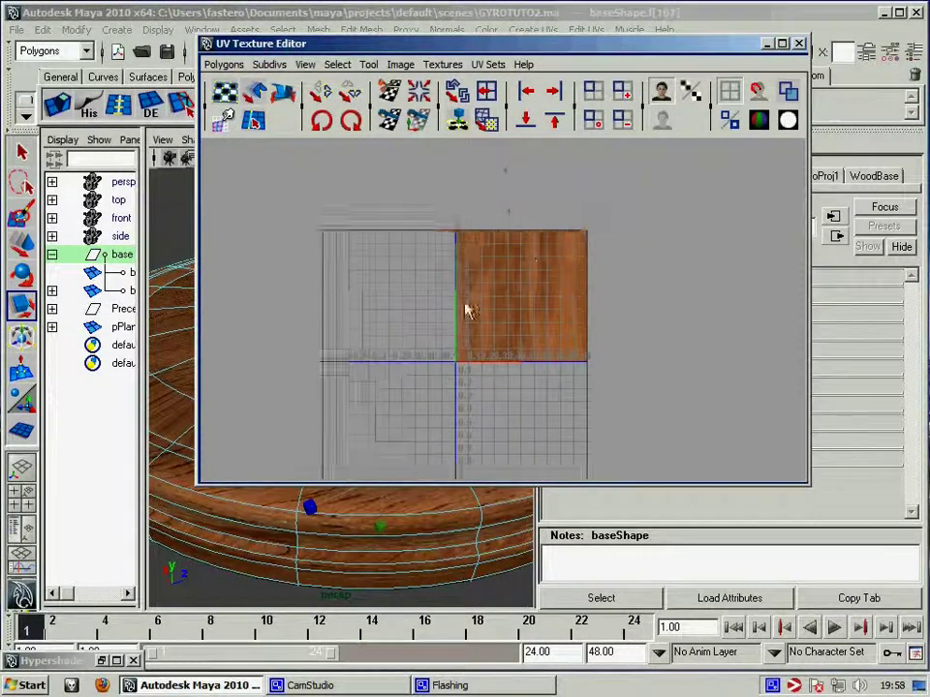
{"action": "right_click_drag", "start_coordinate": [465, 308], "coordinate": [477, 375], "text": "alt"}
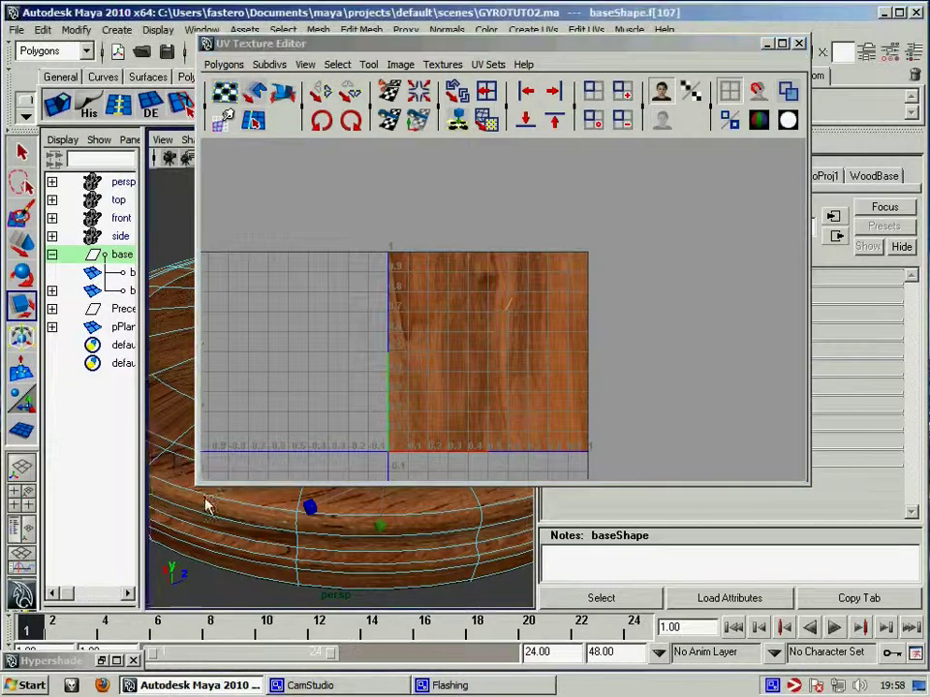
{"action": "right_click_drag", "start_coordinate": [204, 349], "coordinate": [257, 360]}
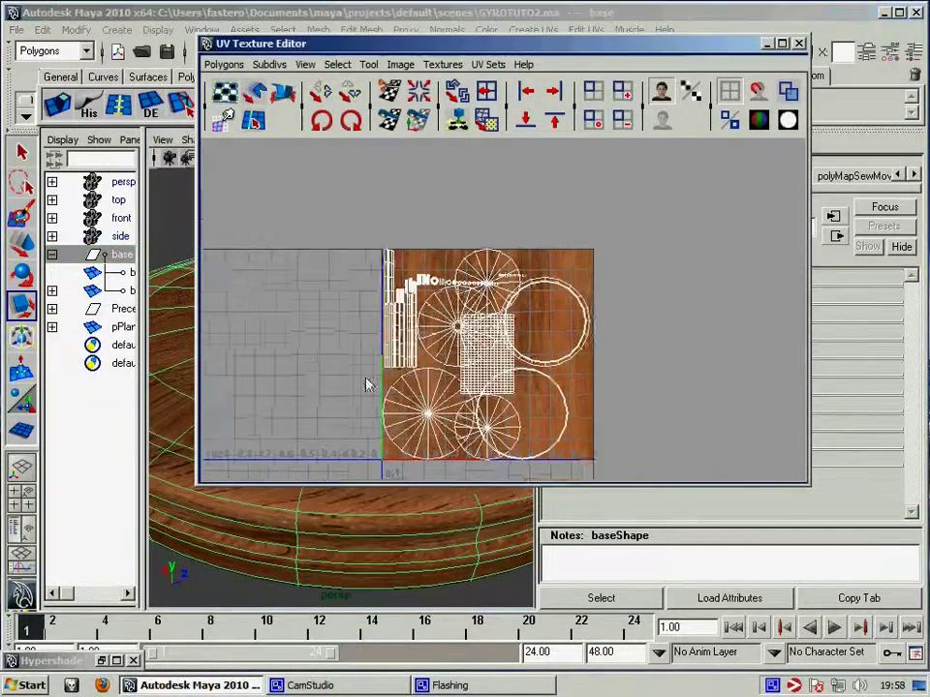
{"action": "scroll", "coordinate": [484, 431], "scroll_direction": "up", "scroll_amount": 2}
{"action": "mouse_move", "coordinate": [605, 392]}
{"action": "right_mouse_down"}
{"action": "mouse_move", "coordinate": [659, 385]}
{"action": "mouse_move", "coordinate": [635, 361]}
{"action": "right_mouse_up"}
{"action": "left_click", "coordinate": [606, 382]}
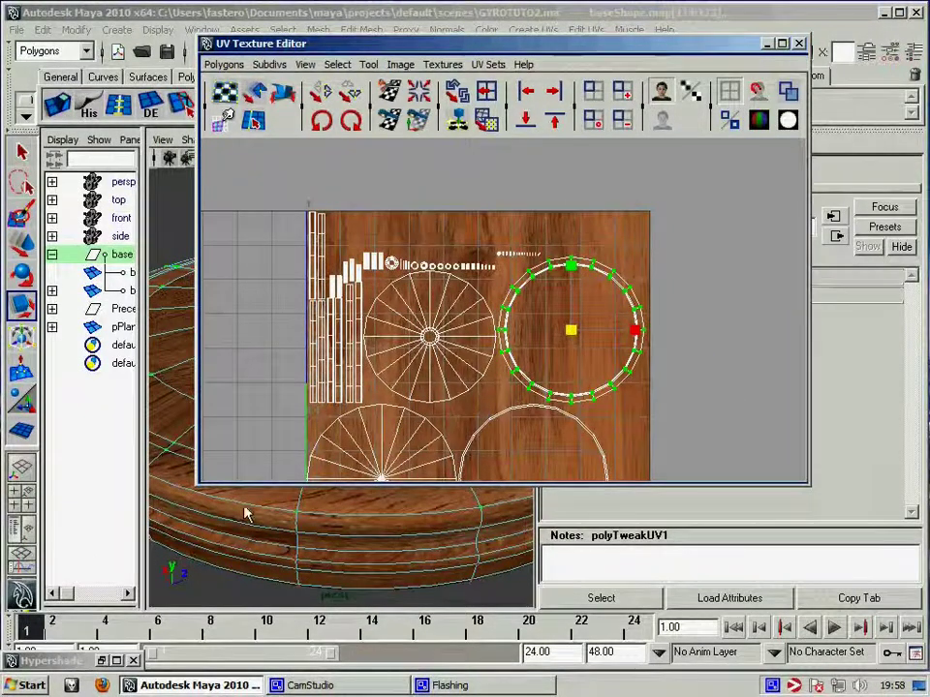
{"action": "right_click_drag", "start_coordinate": [249, 347], "coordinate": [307, 325]}
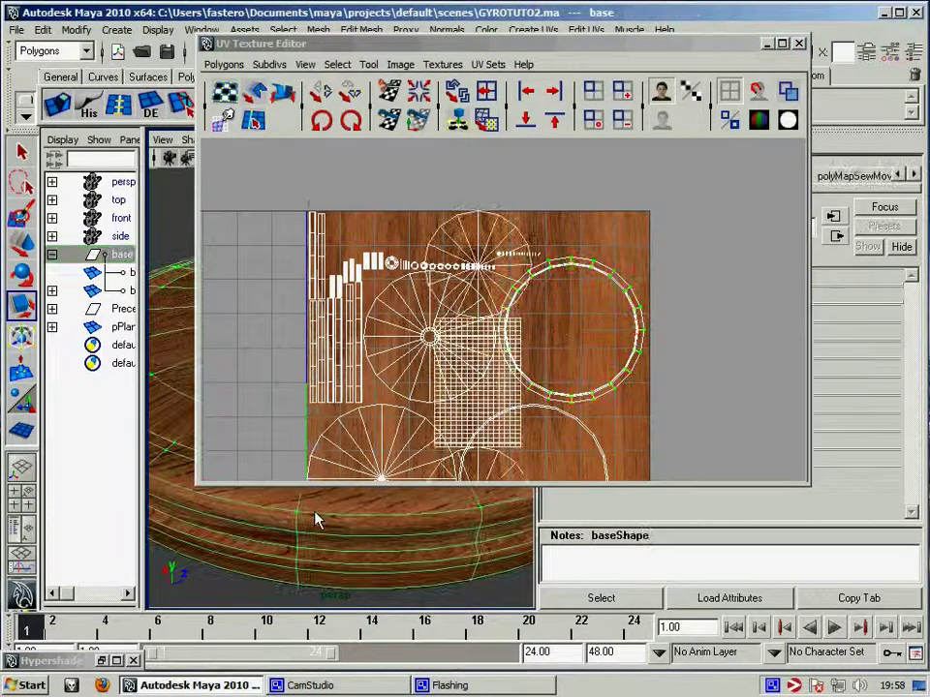
{"action": "left_click_drag", "start_coordinate": [369, 529], "coordinate": [317, 526], "text": "alt"}
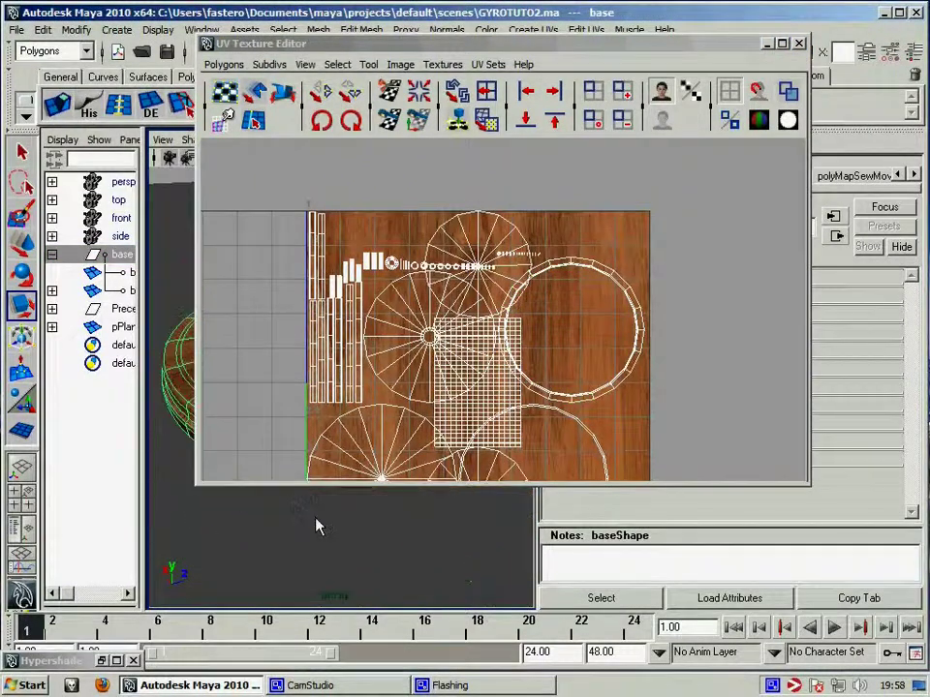
{"action": "left_click", "coordinate": [671, 175]}
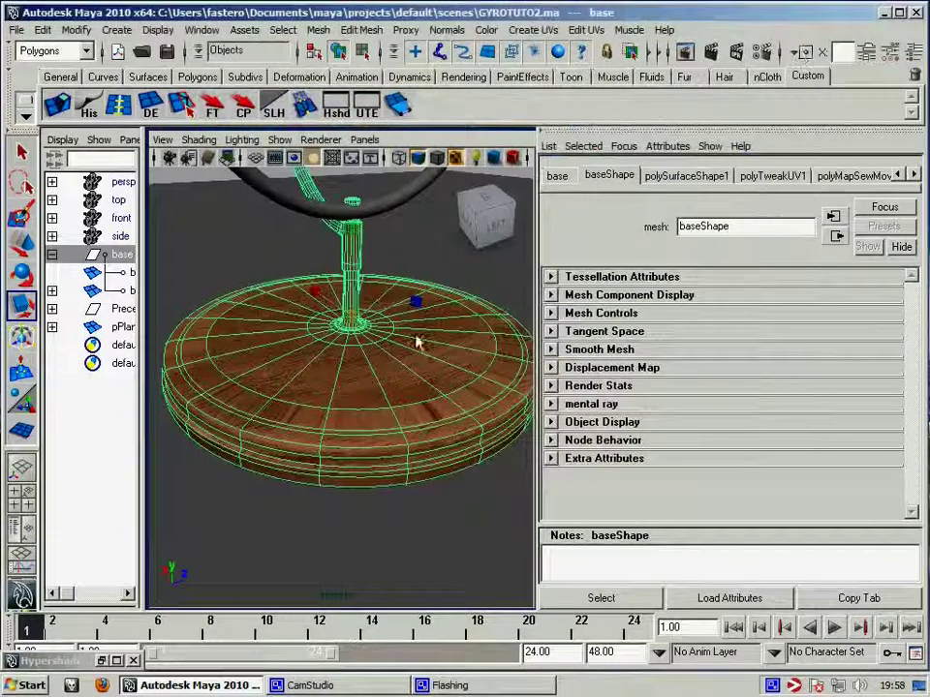
Reselect the wooden base and reopen its layout in the UV Texture Editor.
{"action": "left_click", "coordinate": [189, 187]}
{"action": "left_click_drag", "start_coordinate": [317, 349], "coordinate": [297, 394], "text": "alt"}
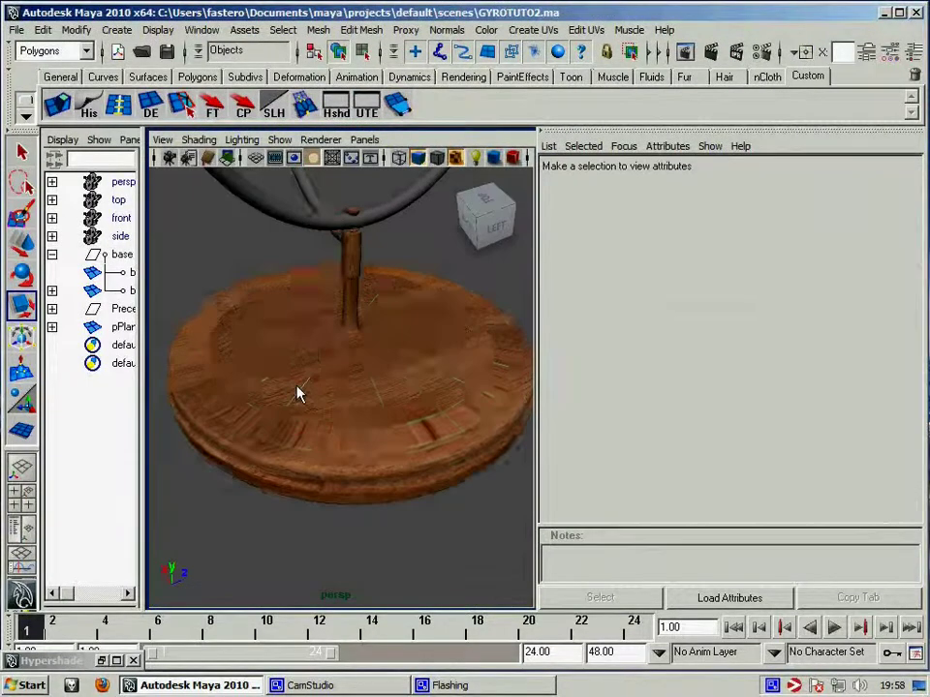
{"action": "left_click", "coordinate": [298, 396]}
{"action": "left_click", "coordinate": [366, 104]}
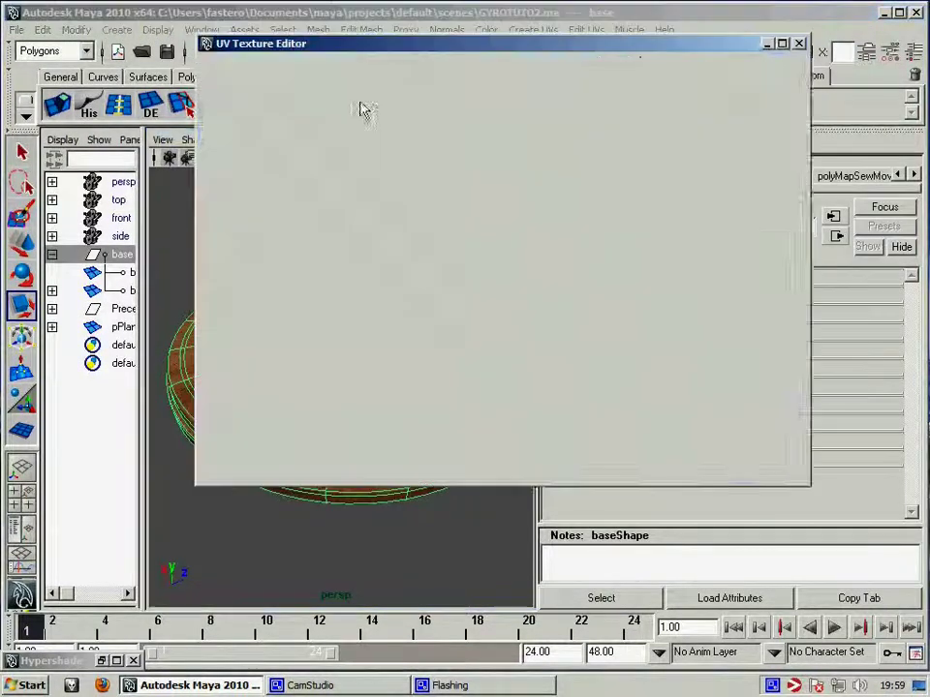
{"action": "scroll", "coordinate": [489, 390], "scroll_direction": "up", "scroll_amount": 2}
{"action": "scroll", "coordinate": [465, 407], "scroll_direction": "up", "scroll_amount": 2}
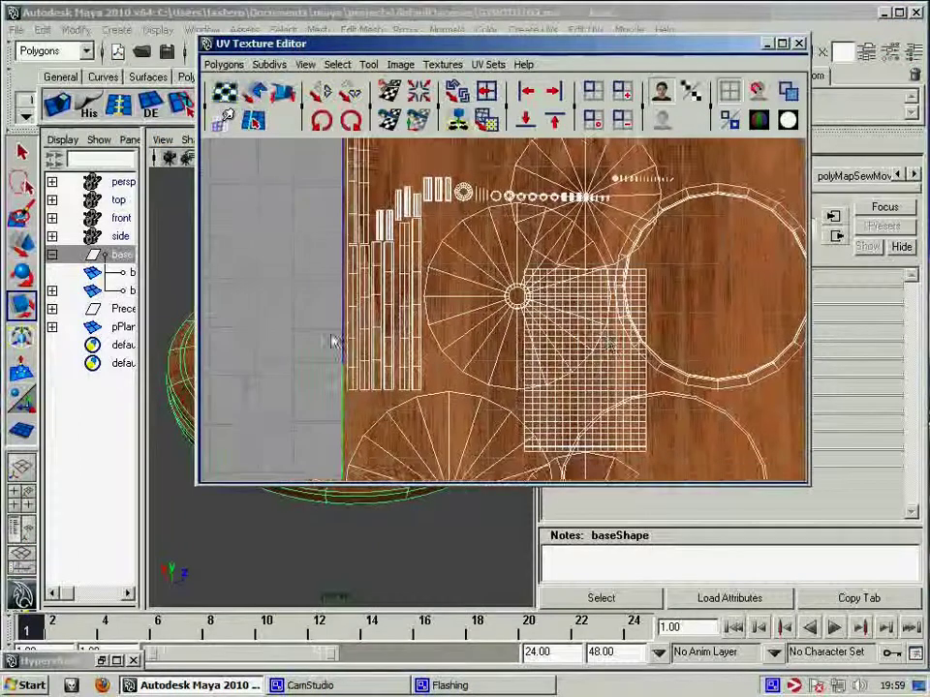
Select an edge on the base's rounded rim and frame its UVs in the UV view.
{"action": "right_click_drag", "start_coordinate": [349, 327], "coordinate": [347, 279]}
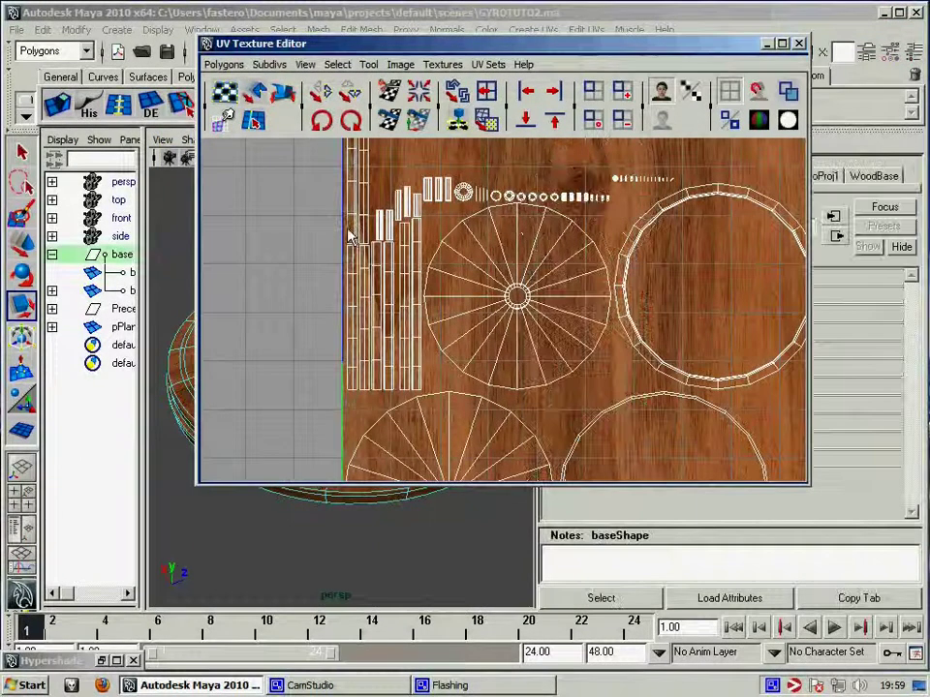
{"action": "left_click_drag", "start_coordinate": [290, 43], "coordinate": [443, 39]}
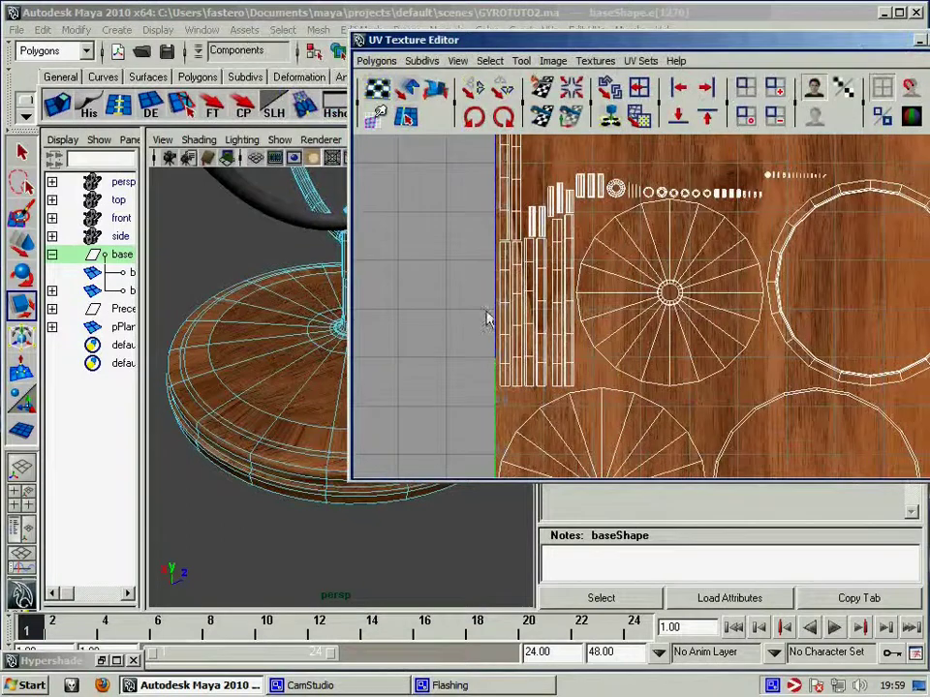
{"action": "scroll", "coordinate": [307, 374], "scroll_direction": "up", "scroll_amount": 3}
{"action": "scroll", "coordinate": [271, 394], "scroll_direction": "up", "scroll_amount": 3}
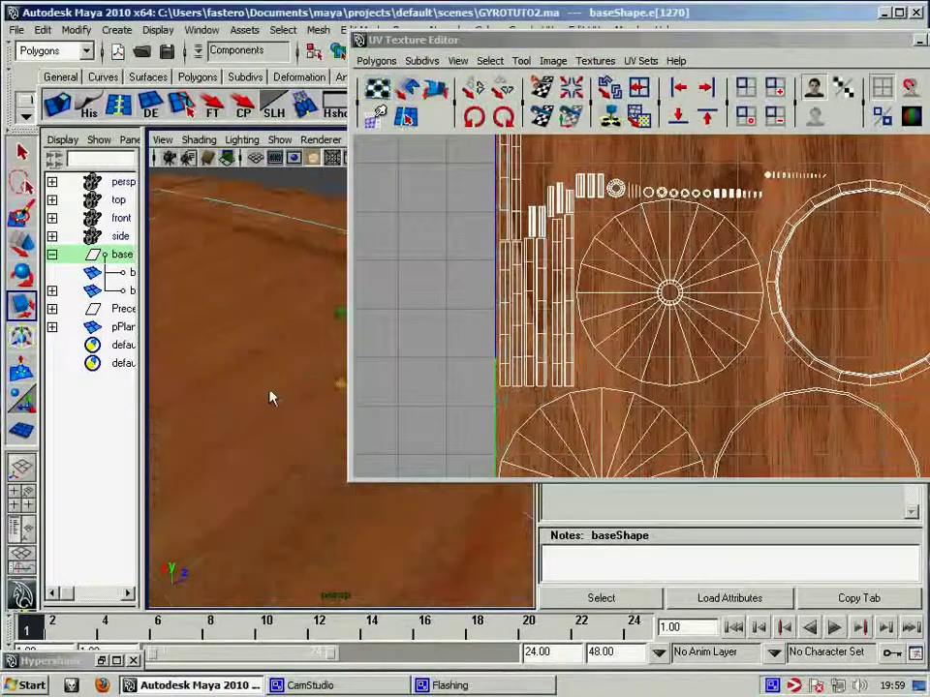
{"action": "scroll", "coordinate": [131, 426], "scroll_direction": "up", "scroll_amount": 2}
{"action": "left_click_drag", "start_coordinate": [130, 426], "coordinate": [166, 456], "text": "alt"}
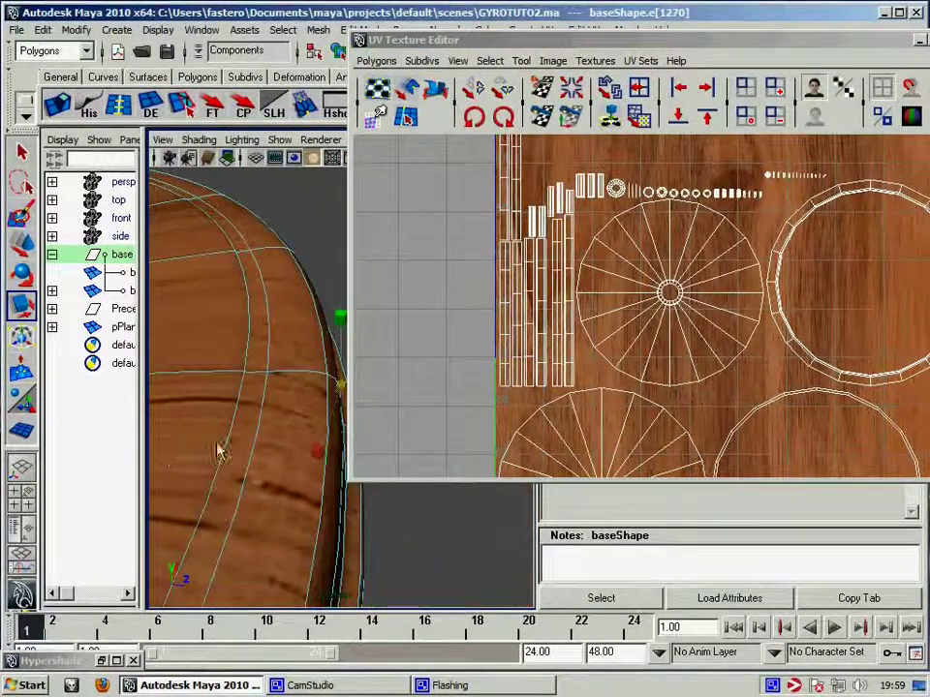
{"action": "left_click", "coordinate": [218, 446]}
{"action": "left_click", "coordinate": [229, 447]}
{"action": "key", "text": "f"}
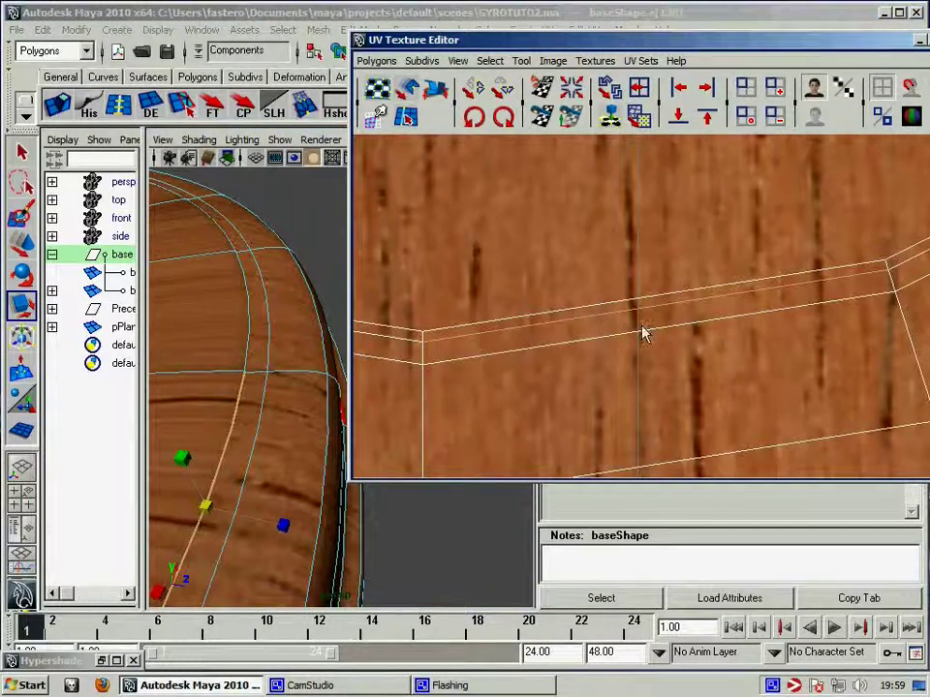
Select more edges on the base's rim with the Move tool active, back in the UV view.
{"action": "scroll", "coordinate": [454, 339], "scroll_direction": "up", "scroll_amount": 2}
{"action": "scroll", "coordinate": [454, 339], "scroll_direction": "down", "scroll_amount": 1}
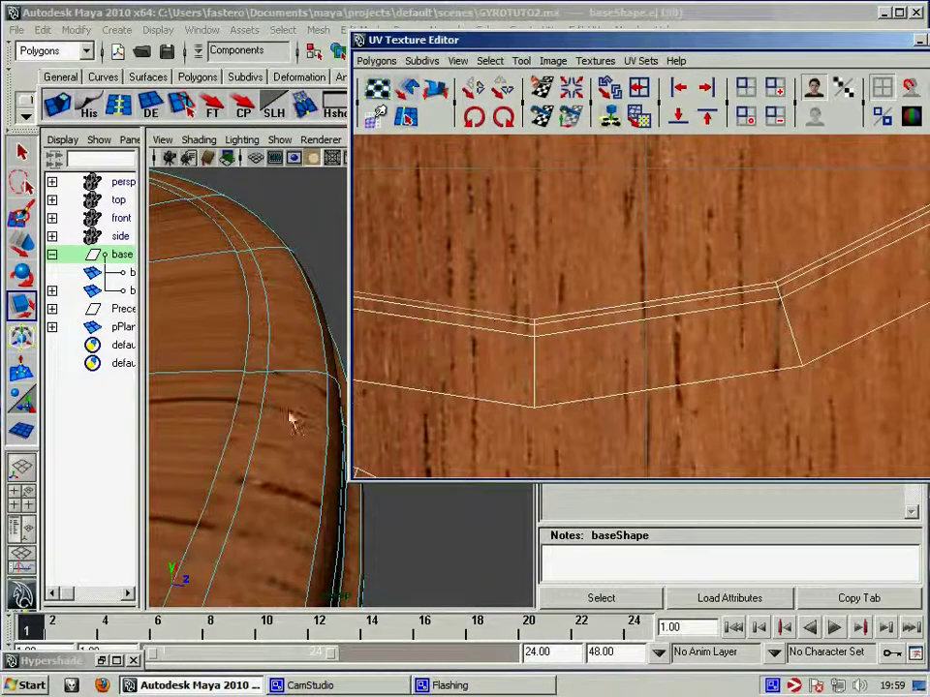
{"action": "mouse_move", "coordinate": [293, 421]}
{"action": "left_mouse_down", "text": "alt"}
{"action": "mouse_move", "coordinate": [211, 435]}
{"action": "mouse_move", "coordinate": [247, 408]}
{"action": "mouse_move", "coordinate": [235, 398]}
{"action": "mouse_move", "coordinate": [243, 386]}
{"action": "mouse_move", "coordinate": [242, 403]}
{"action": "mouse_move", "coordinate": [193, 425]}
{"action": "mouse_move", "coordinate": [241, 408]}
{"action": "left_mouse_up", "text": "alt"}
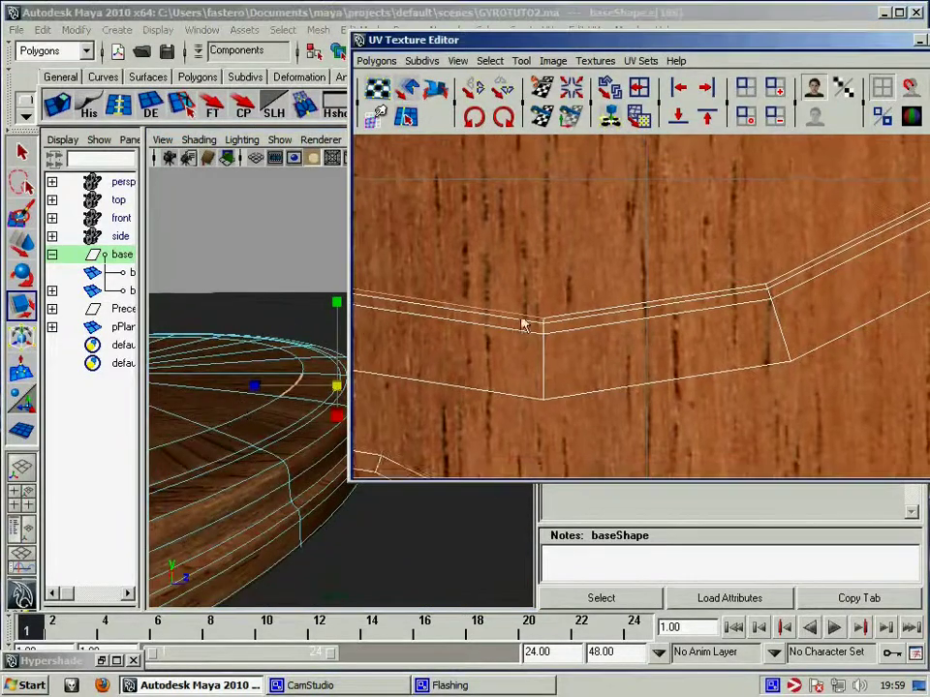
{"action": "scroll", "coordinate": [516, 303], "scroll_direction": "down", "scroll_amount": 4}
{"action": "scroll", "coordinate": [496, 332], "scroll_direction": "down", "scroll_amount": 1}
{"action": "scroll", "coordinate": [501, 366], "scroll_direction": "down", "scroll_amount": 1}
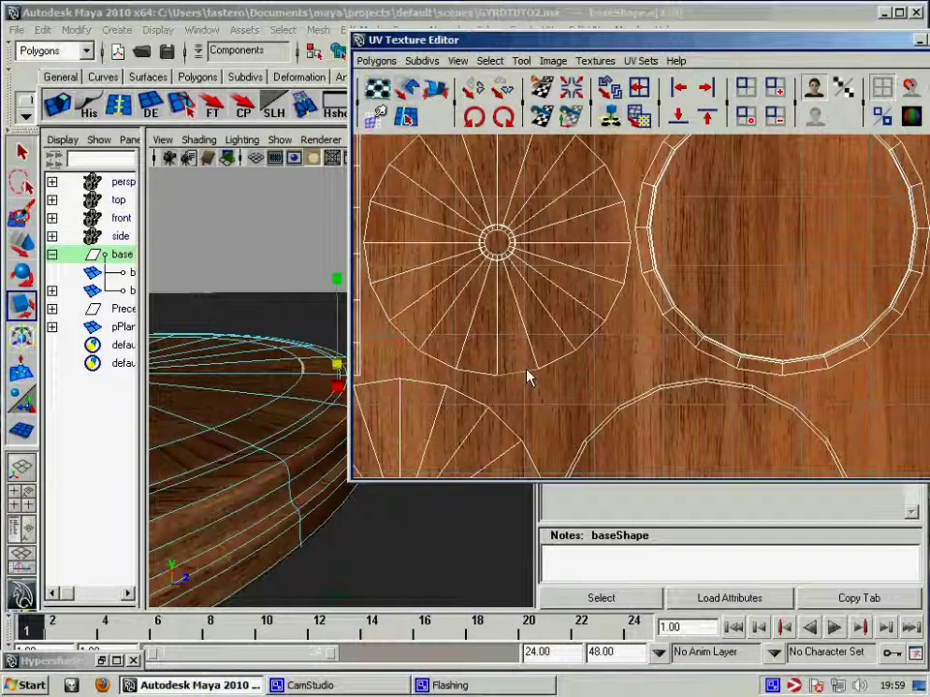
{"action": "left_click", "coordinate": [305, 376]}
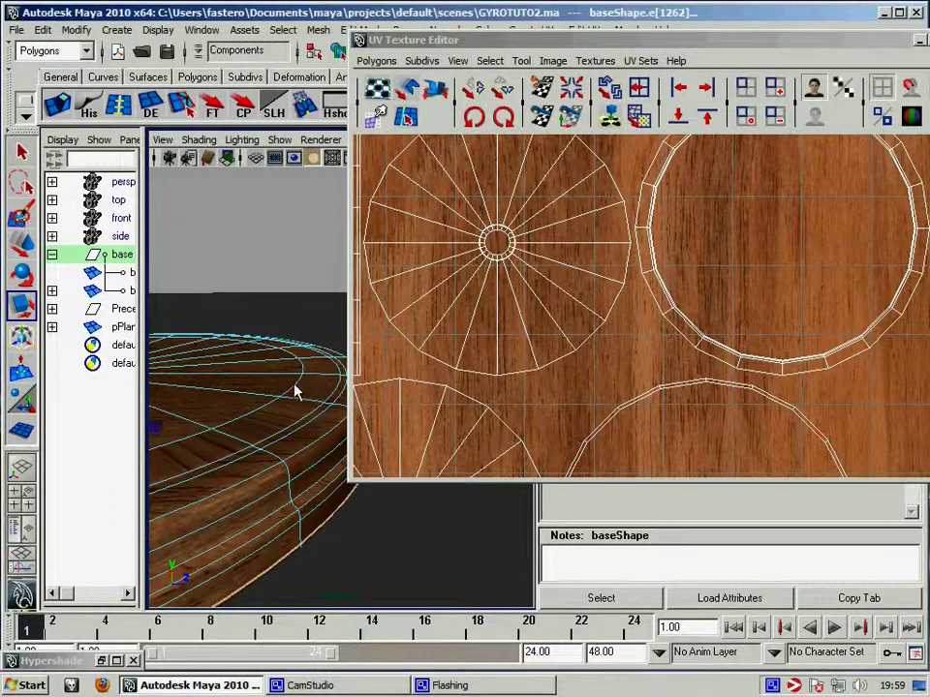
{"action": "left_click", "coordinate": [296, 390]}
{"action": "key", "text": "w"}
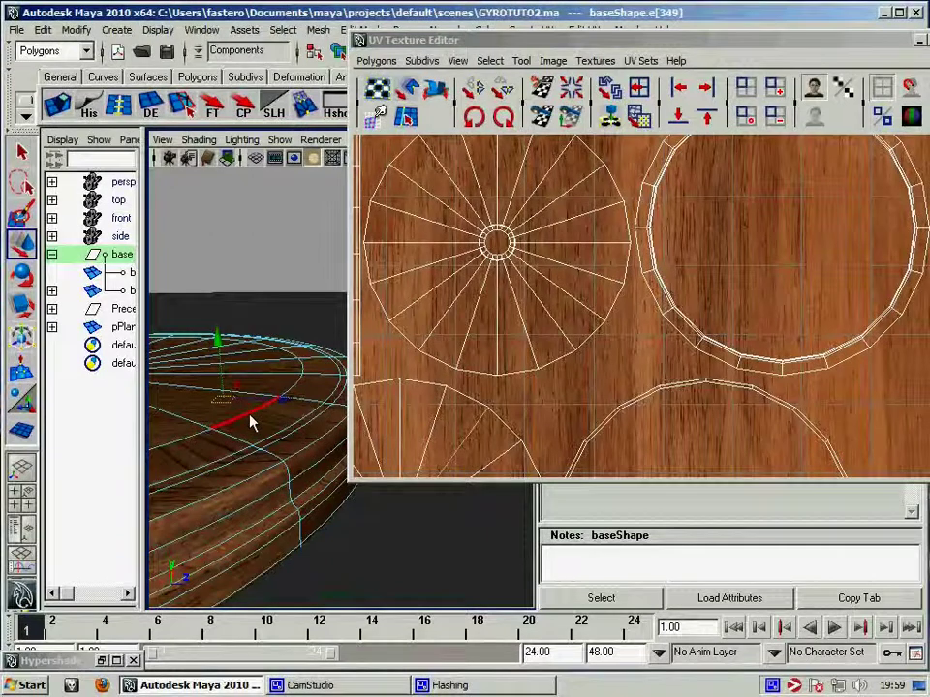
{"action": "left_click", "coordinate": [589, 253]}
{"action": "scroll", "coordinate": [589, 253], "scroll_direction": "down", "scroll_amount": 3}
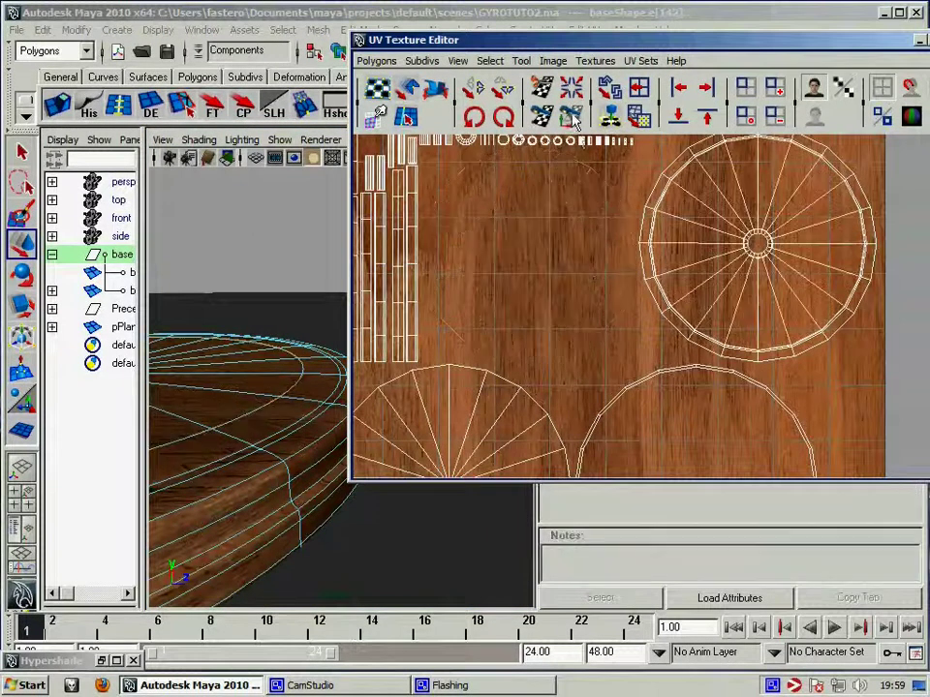
{"action": "left_click_drag", "start_coordinate": [265, 446], "coordinate": [280, 489], "text": "alt"}
{"action": "scroll", "coordinate": [290, 465], "scroll_direction": "down", "scroll_amount": 5}
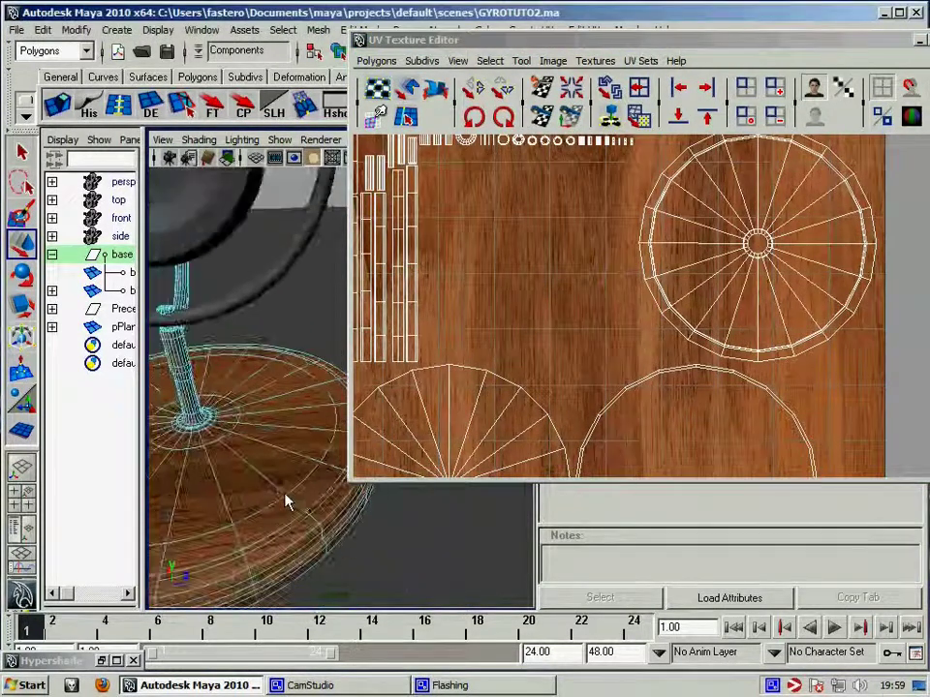
Toggle the base between object and component mode and bring the 0–1 texture square into view.
{"action": "right_click_drag", "start_coordinate": [278, 350], "coordinate": [319, 329]}
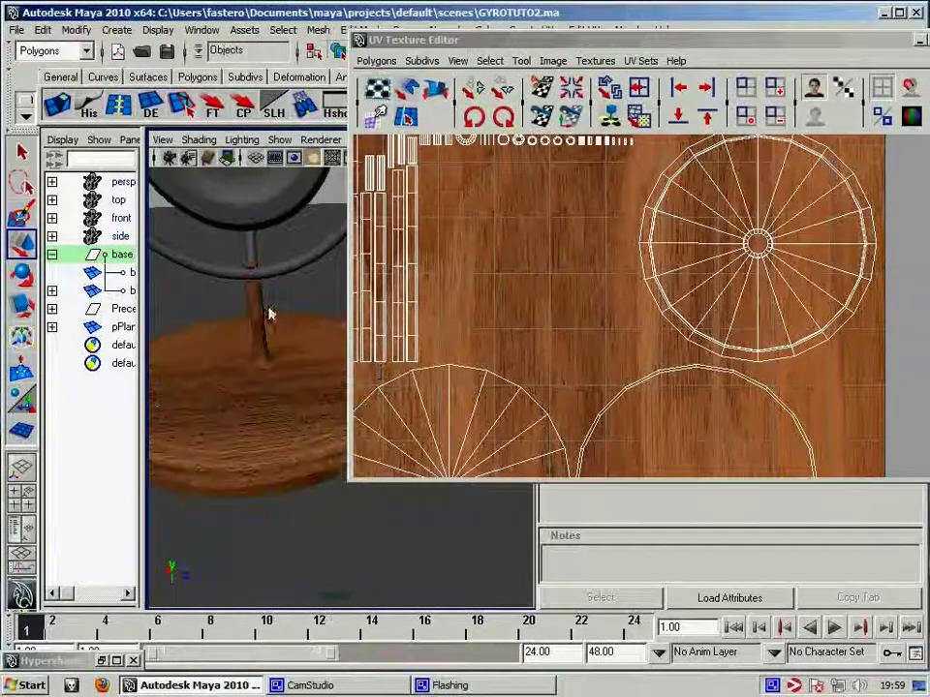
{"action": "mouse_move", "coordinate": [278, 368]}
{"action": "left_mouse_down", "text": "alt"}
{"action": "mouse_move", "coordinate": [294, 436]}
{"action": "mouse_move", "coordinate": [289, 426]}
{"action": "mouse_move", "coordinate": [221, 448]}
{"action": "mouse_move", "coordinate": [163, 440]}
{"action": "left_mouse_up", "text": "alt"}
{"action": "right_click_drag", "start_coordinate": [162, 441], "coordinate": [414, 436], "text": "alt"}
{"action": "mouse_move", "coordinate": [415, 436]}
{"action": "left_mouse_down", "text": "alt"}
{"action": "mouse_move", "coordinate": [259, 446]}
{"action": "mouse_move", "coordinate": [297, 467]}
{"action": "mouse_move", "coordinate": [192, 451]}
{"action": "left_mouse_up", "text": "alt"}
{"action": "right_click_drag", "start_coordinate": [266, 359], "coordinate": [266, 368]}
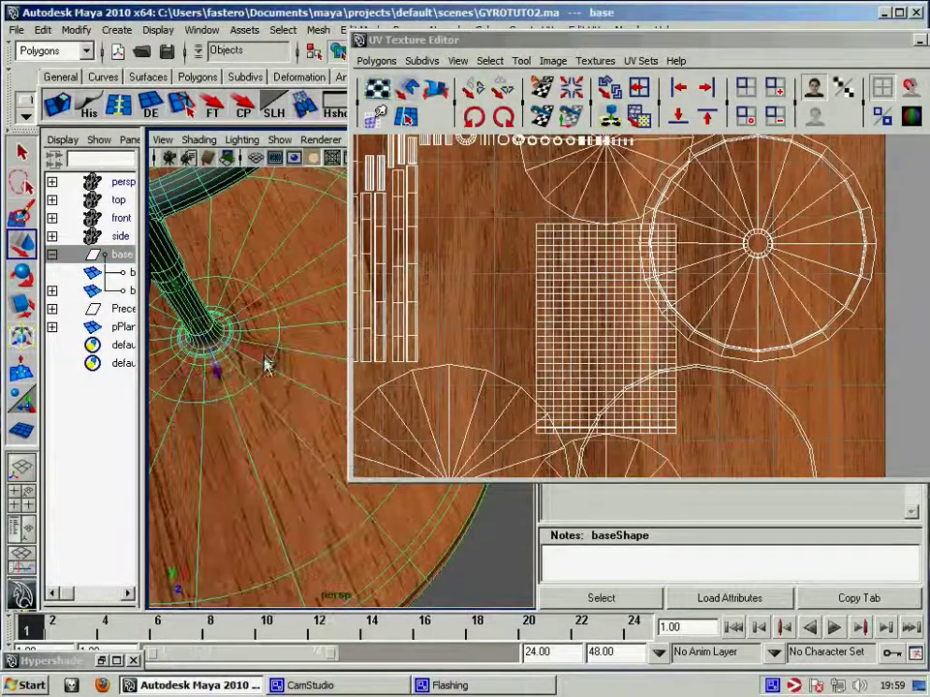
{"action": "scroll", "coordinate": [582, 331], "scroll_direction": "down", "scroll_amount": 5}
{"action": "scroll", "coordinate": [659, 281], "scroll_direction": "up", "scroll_amount": 2}
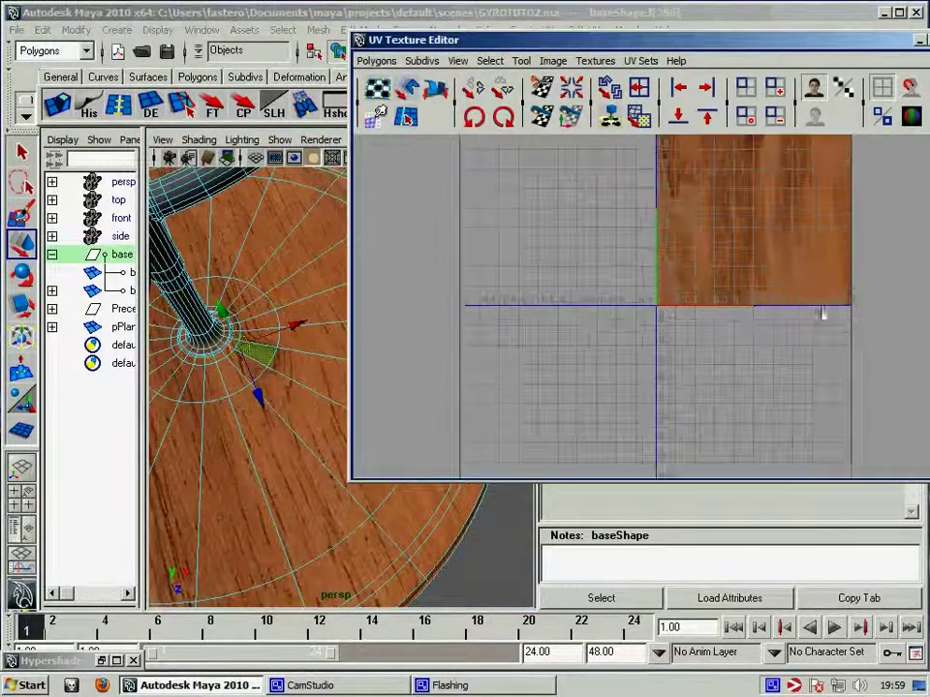
{"action": "middle_click_drag", "start_coordinate": [660, 288], "coordinate": [542, 402], "text": "alt"}
{"action": "right_click_drag", "start_coordinate": [309, 349], "coordinate": [334, 331]}
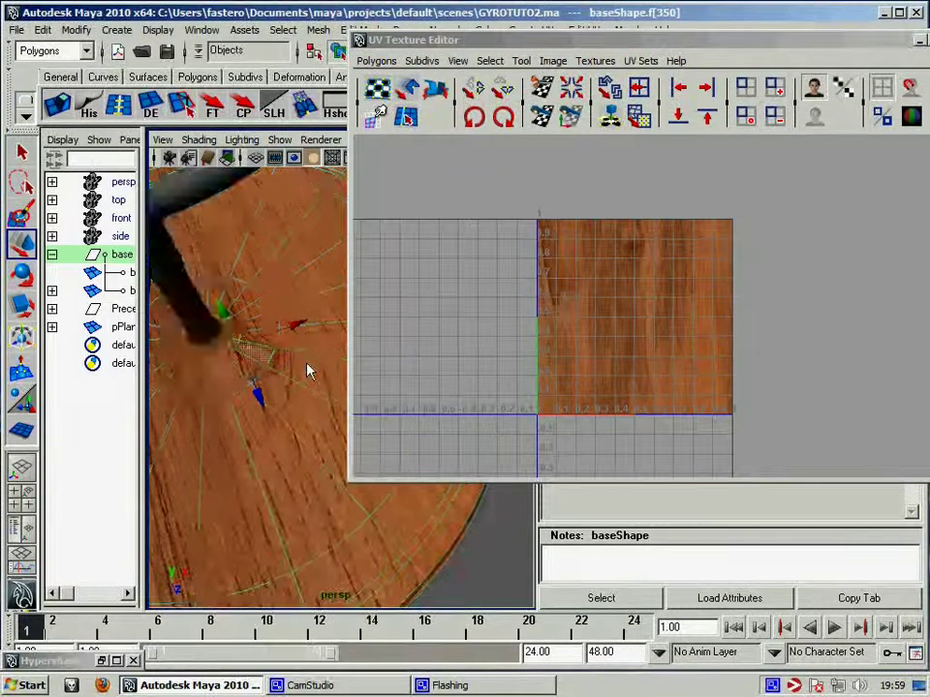
Select the base's shape node, then the centre and inner-ring UVs of the circular top shell.
{"action": "scroll", "coordinate": [629, 302], "scroll_direction": "up", "scroll_amount": 2}
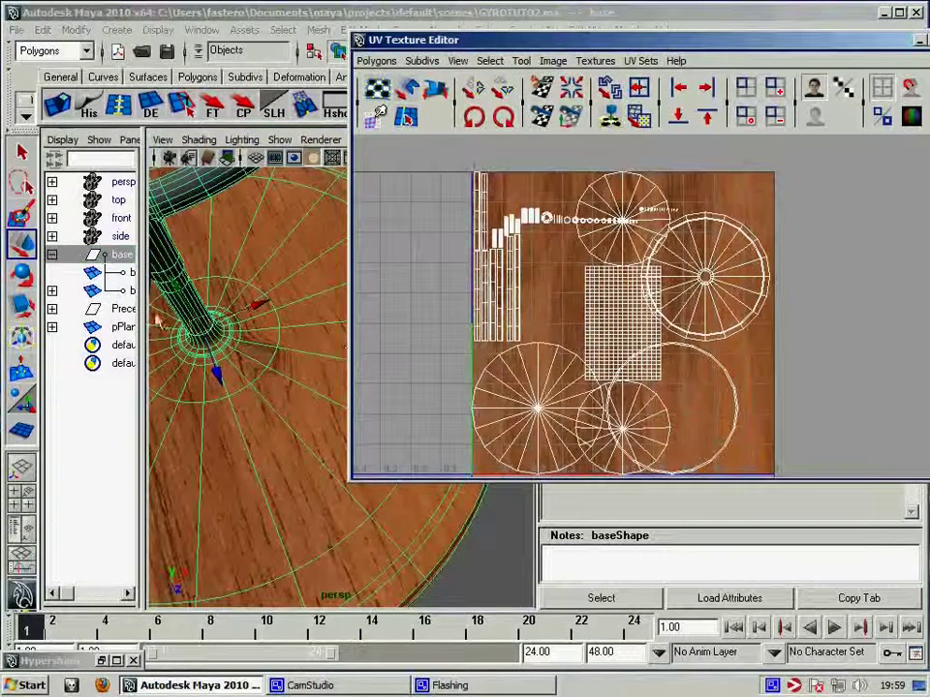
{"action": "left_click", "coordinate": [114, 275]}
{"action": "mouse_move", "coordinate": [675, 305]}
{"action": "middle_mouse_down", "text": "alt"}
{"action": "mouse_move", "coordinate": [616, 311]}
{"action": "mouse_move", "coordinate": [562, 349]}
{"action": "middle_mouse_up", "text": "alt"}
{"action": "scroll", "coordinate": [561, 349], "scroll_direction": "up", "scroll_amount": 3}
{"action": "scroll", "coordinate": [743, 416], "scroll_direction": "up", "scroll_amount": 3}
{"action": "scroll", "coordinate": [857, 407], "scroll_direction": "up", "scroll_amount": 1}
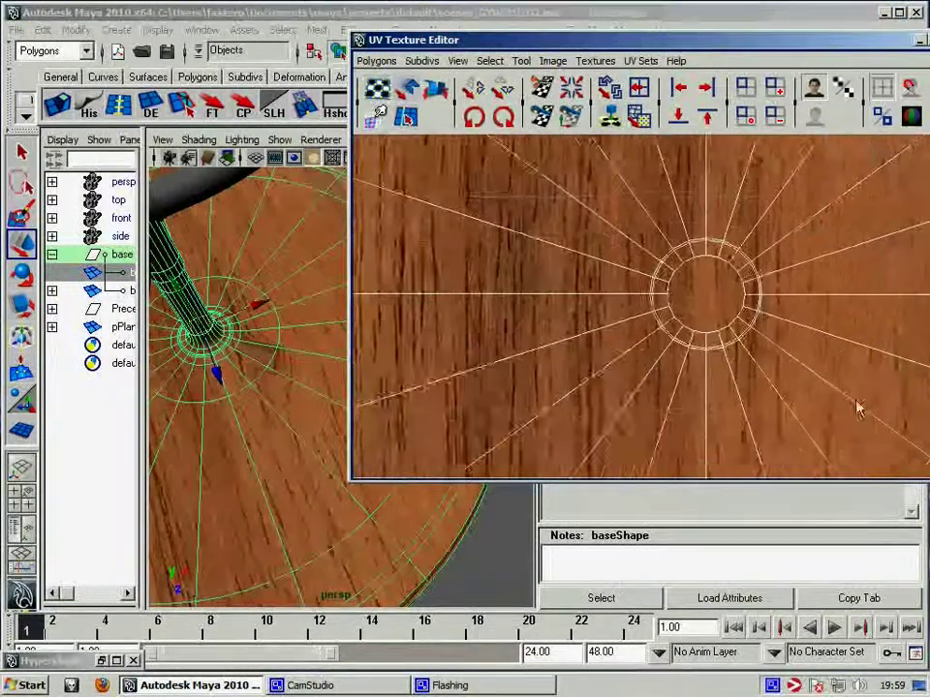
{"action": "scroll", "coordinate": [634, 380], "scroll_direction": "up", "scroll_amount": 1}
{"action": "scroll", "coordinate": [494, 388], "scroll_direction": "down", "scroll_amount": 1}
{"action": "scroll", "coordinate": [447, 369], "scroll_direction": "down", "scroll_amount": 2}
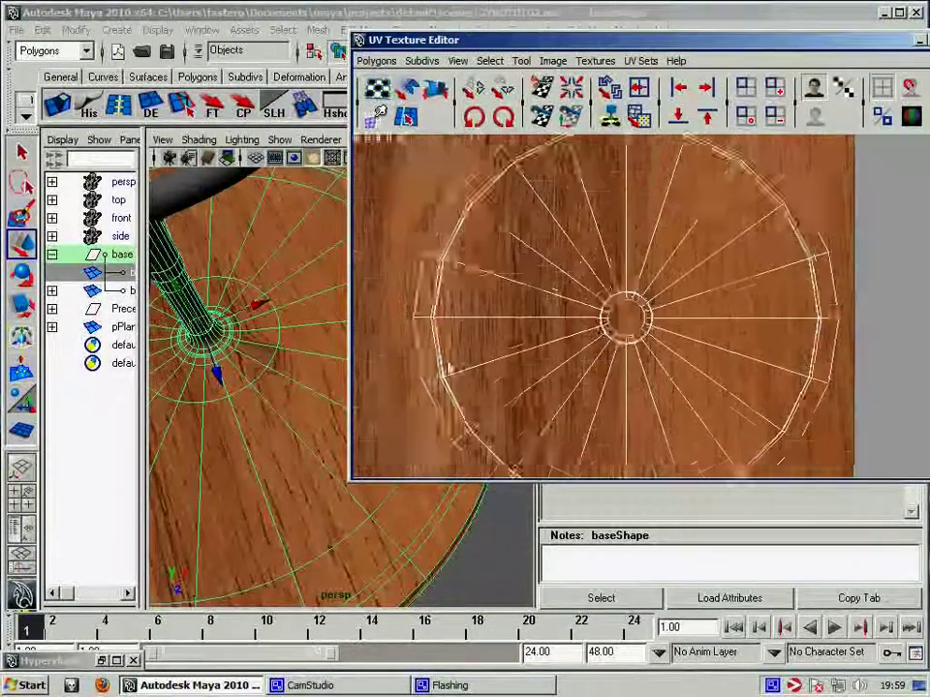
{"action": "scroll", "coordinate": [472, 368], "scroll_direction": "down", "scroll_amount": 1}
{"action": "right_click_drag", "start_coordinate": [634, 311], "coordinate": [692, 320]}
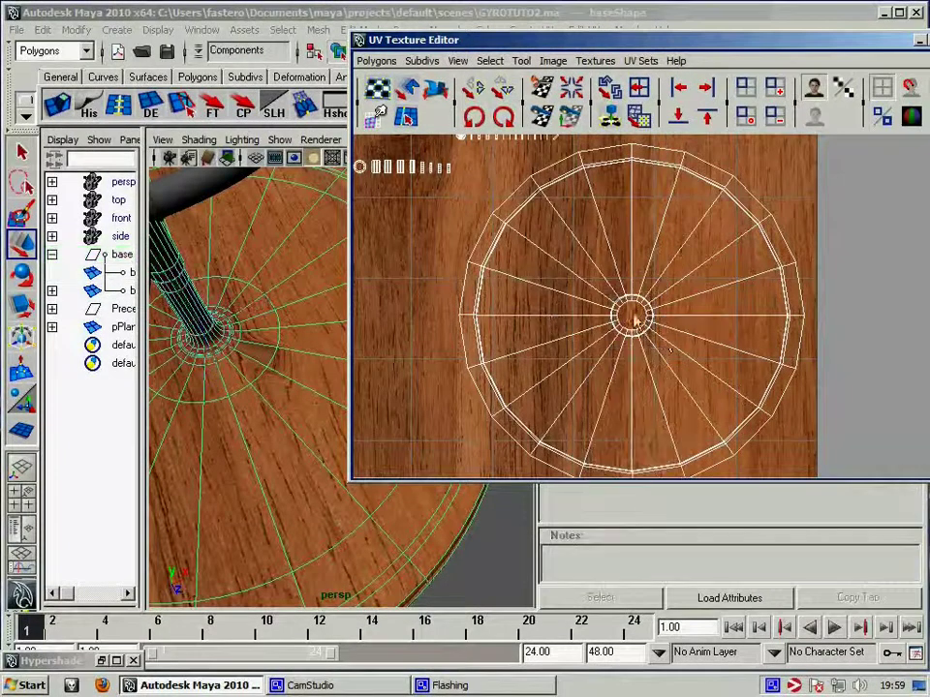
{"action": "left_click", "coordinate": [646, 326]}
{"action": "left_click_drag", "start_coordinate": [654, 339], "coordinate": [635, 311]}
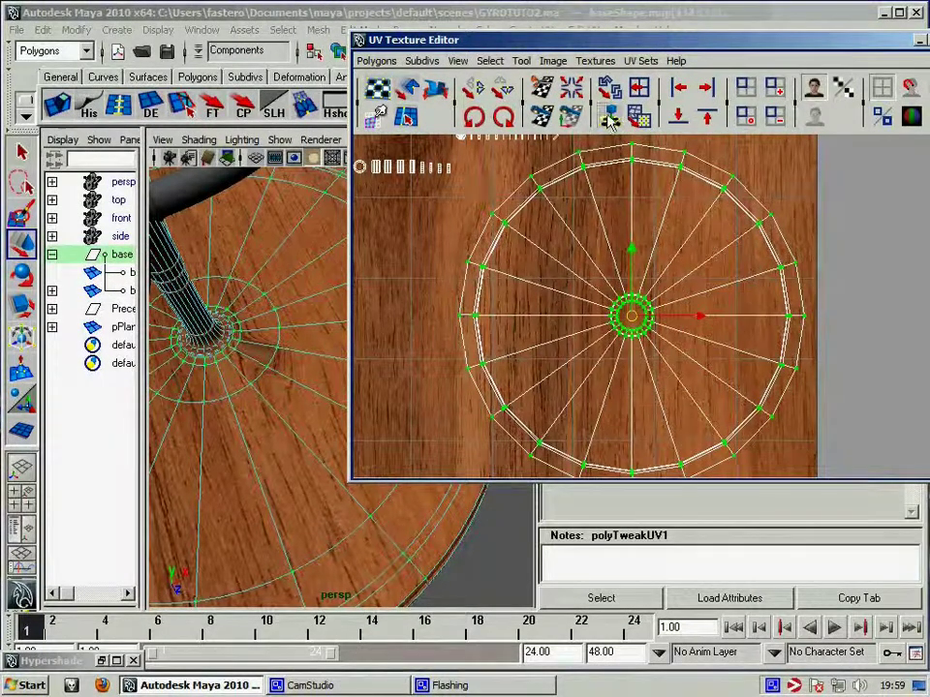
Return the base to Object Mode, deselect it, and orbit so the base fills the view.
{"action": "right_click_drag", "start_coordinate": [250, 347], "coordinate": [295, 332]}
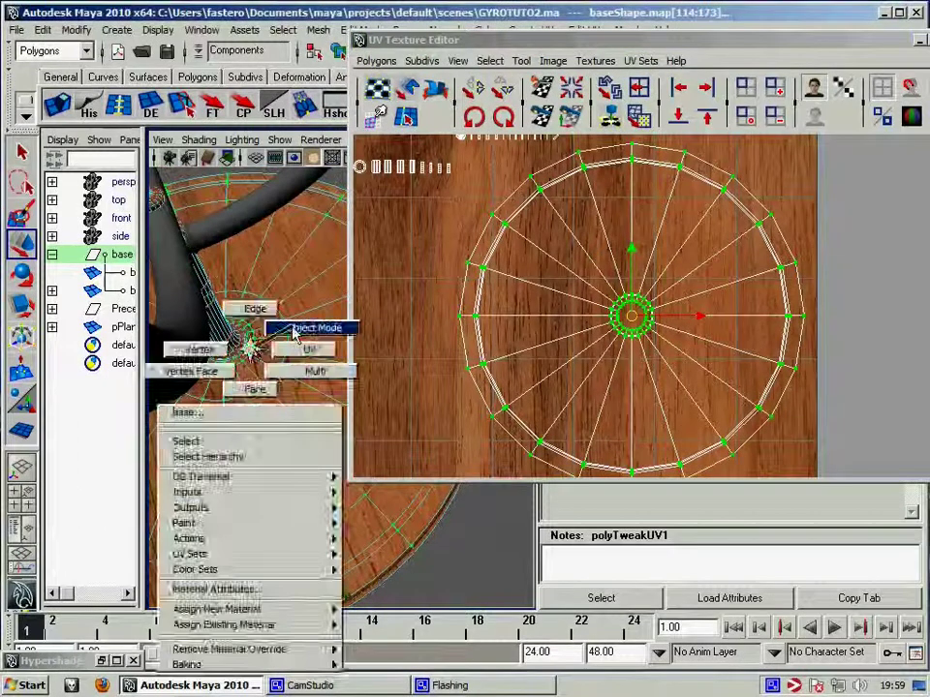
{"action": "left_click_drag", "start_coordinate": [295, 332], "coordinate": [307, 332], "text": "alt"}
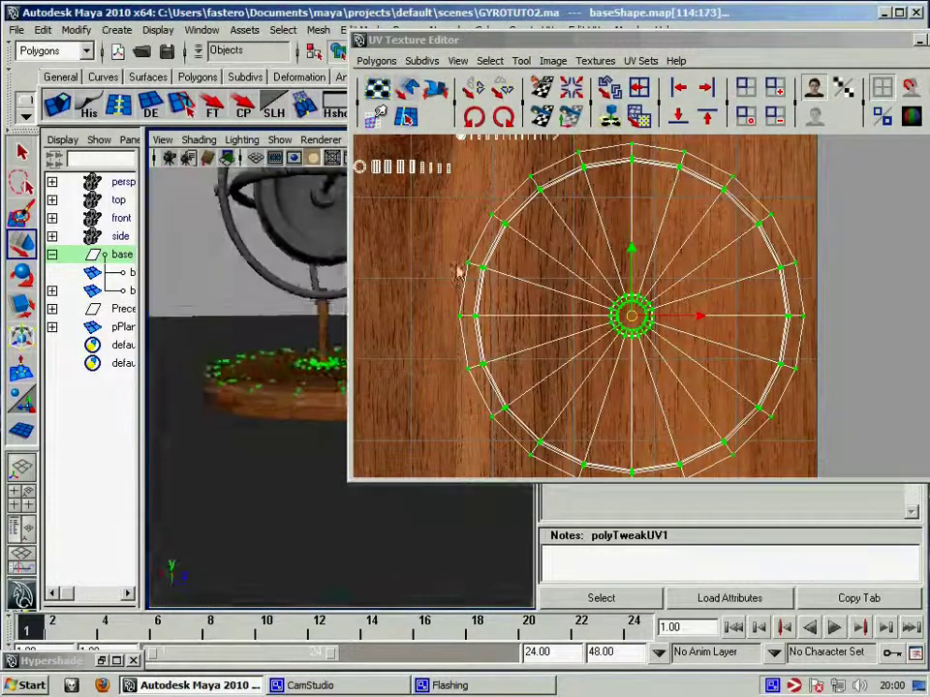
{"action": "left_click", "coordinate": [175, 271]}
{"action": "mouse_move", "coordinate": [176, 271]}
{"action": "left_mouse_down", "text": "alt"}
{"action": "mouse_move", "coordinate": [233, 409]}
{"action": "mouse_move", "coordinate": [199, 368]}
{"action": "mouse_move", "coordinate": [125, 394]}
{"action": "mouse_move", "coordinate": [232, 377]}
{"action": "left_mouse_up", "text": "alt"}
{"action": "mouse_move", "coordinate": [232, 378]}
{"action": "right_mouse_down", "text": "alt"}
{"action": "mouse_move", "coordinate": [278, 417]}
{"action": "mouse_move", "coordinate": [269, 392]}
{"action": "mouse_move", "coordinate": [281, 236]}
{"action": "right_mouse_up", "text": "alt"}
Close the UV editor, widen the Outliner and select the PrecessionVertical group.
{"action": "left_click_drag", "start_coordinate": [817, 41], "coordinate": [660, 47]}
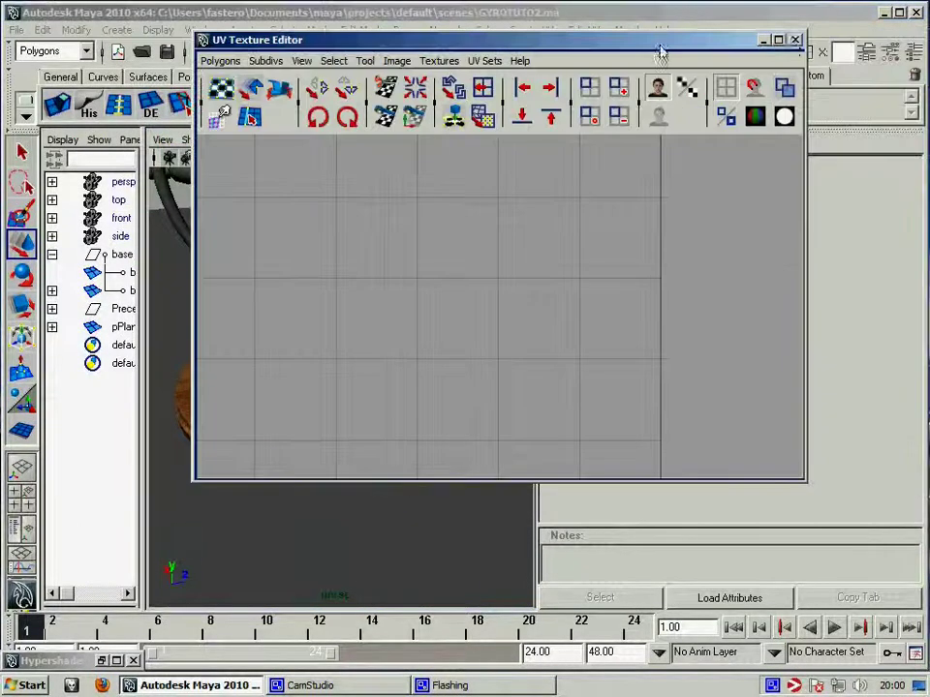
{"action": "left_click", "coordinate": [796, 40]}
{"action": "mouse_move", "coordinate": [452, 287]}
{"action": "left_mouse_down", "text": "alt"}
{"action": "mouse_move", "coordinate": [423, 311]}
{"action": "mouse_move", "coordinate": [452, 358]}
{"action": "mouse_move", "coordinate": [421, 322]}
{"action": "left_mouse_up", "text": "alt"}
{"action": "left_click", "coordinate": [385, 251]}
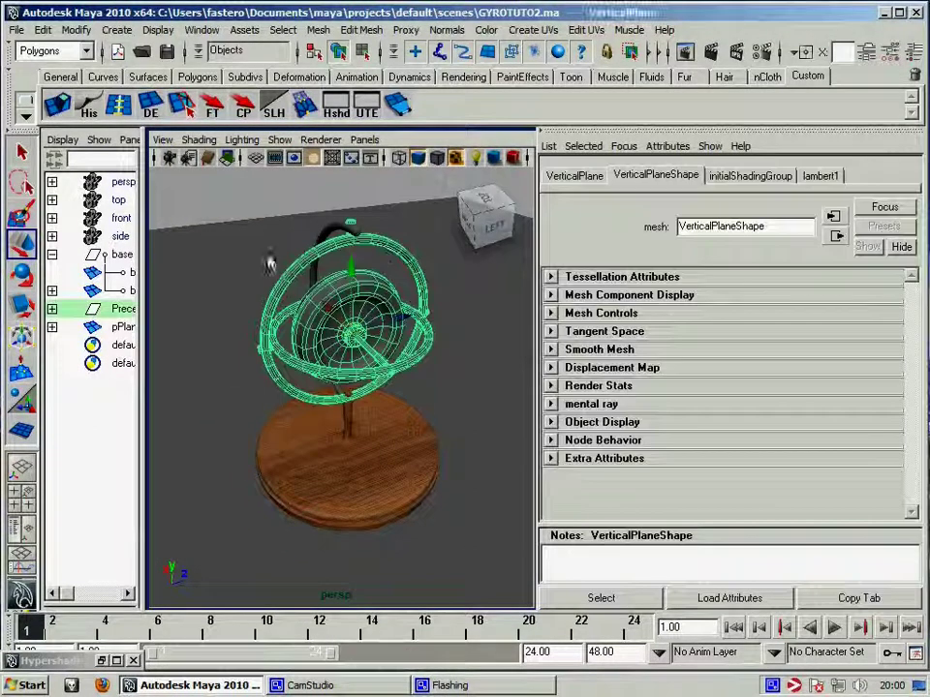
{"action": "left_click", "coordinate": [124, 326]}
{"action": "left_click", "coordinate": [124, 310], "text": "ctrl"}
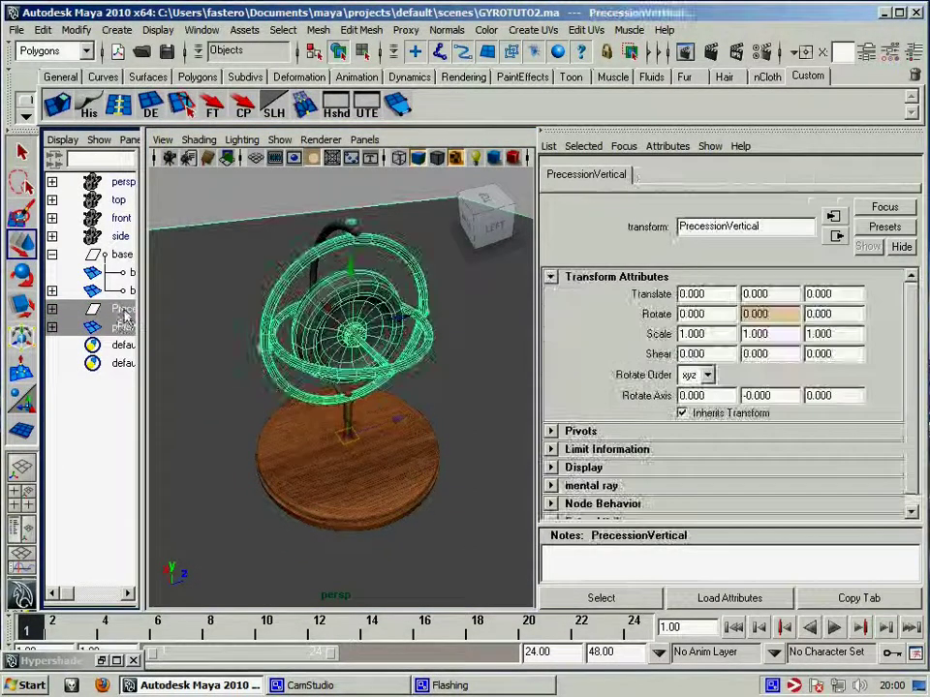
{"action": "left_click", "coordinate": [52, 254]}
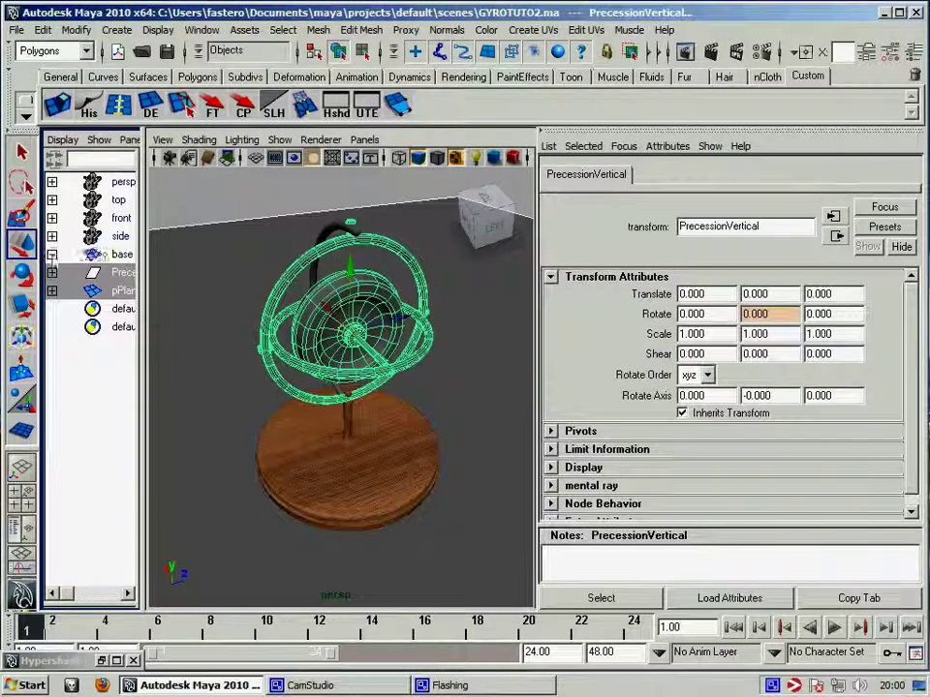
{"action": "left_click_drag", "start_coordinate": [145, 280], "coordinate": [193, 283]}
{"action": "left_click", "coordinate": [163, 279]}
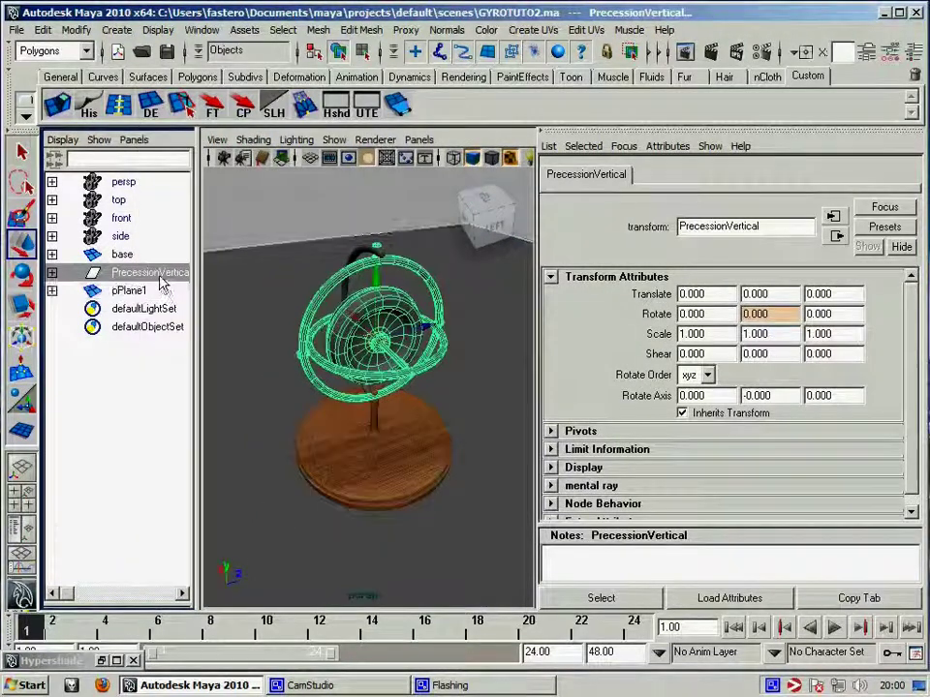
Expand base in the Outliner, select baseArm, and open the Hypershade.
{"action": "left_click", "coordinate": [51, 254]}
{"action": "left_click", "coordinate": [141, 275]}
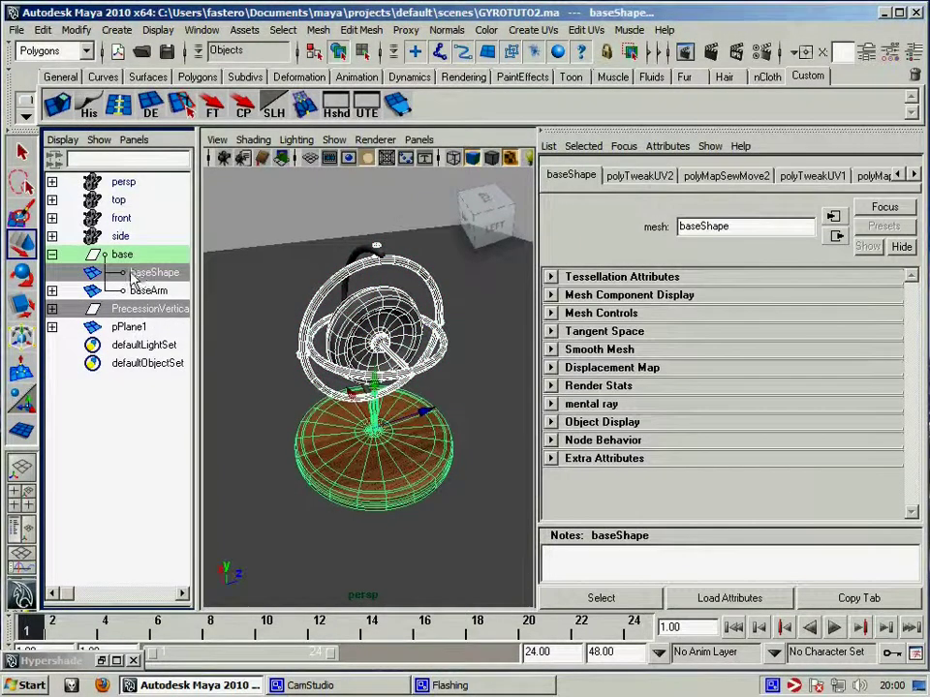
{"action": "left_click", "coordinate": [52, 291]}
{"action": "left_click", "coordinate": [150, 290]}
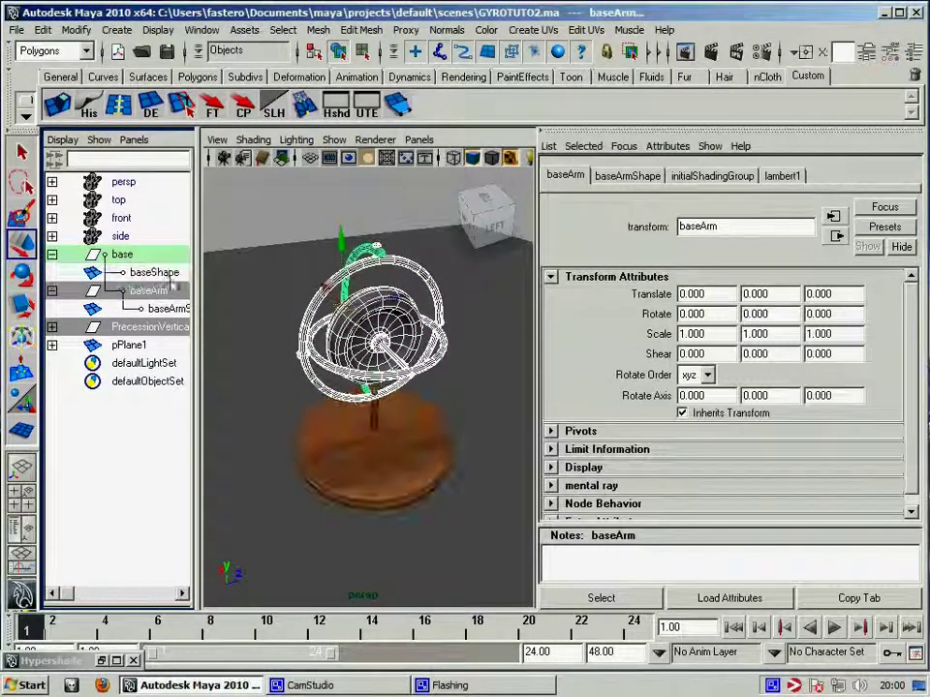
{"action": "left_click", "coordinate": [338, 103]}
Create a mia_material_x material and assign it to base, baseShape and baseArm.
{"action": "left_click_drag", "start_coordinate": [425, 115], "coordinate": [827, 96]}
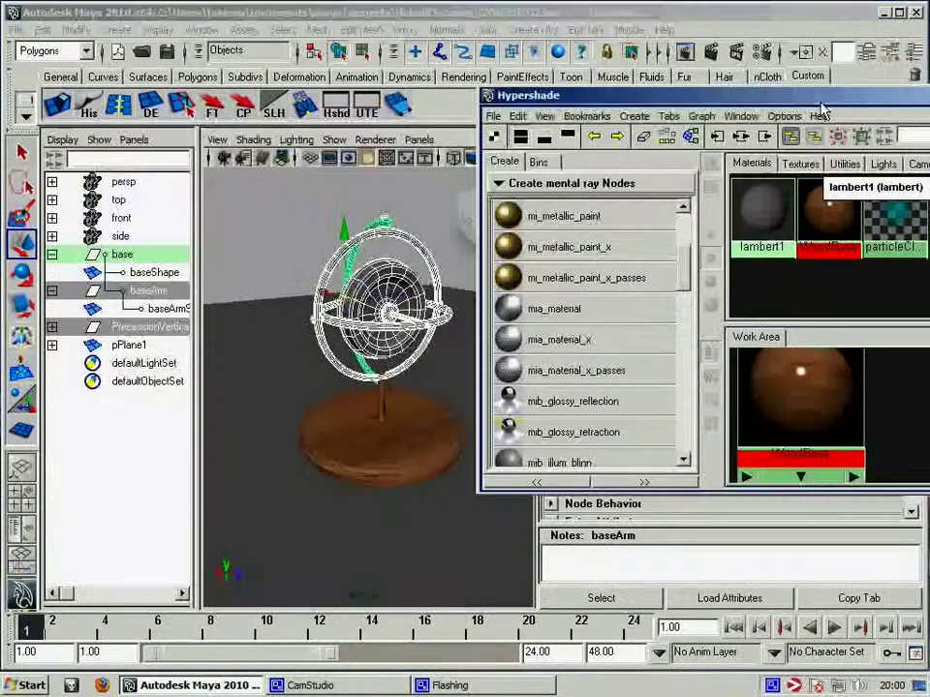
{"action": "left_click", "coordinate": [562, 340]}
{"action": "left_click", "coordinate": [141, 327]}
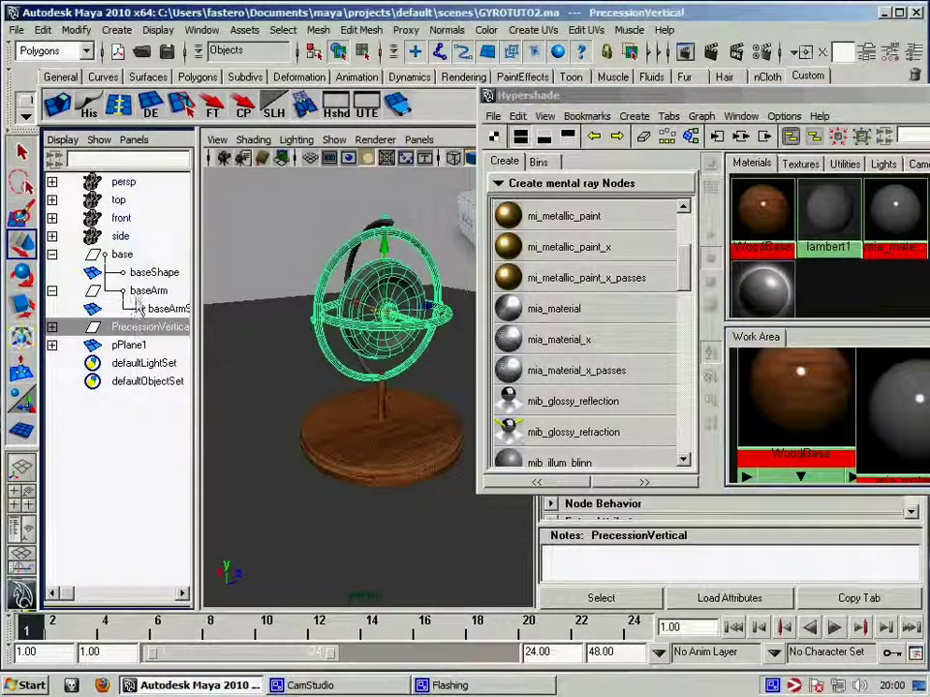
{"action": "left_click_drag", "start_coordinate": [117, 254], "coordinate": [140, 290]}
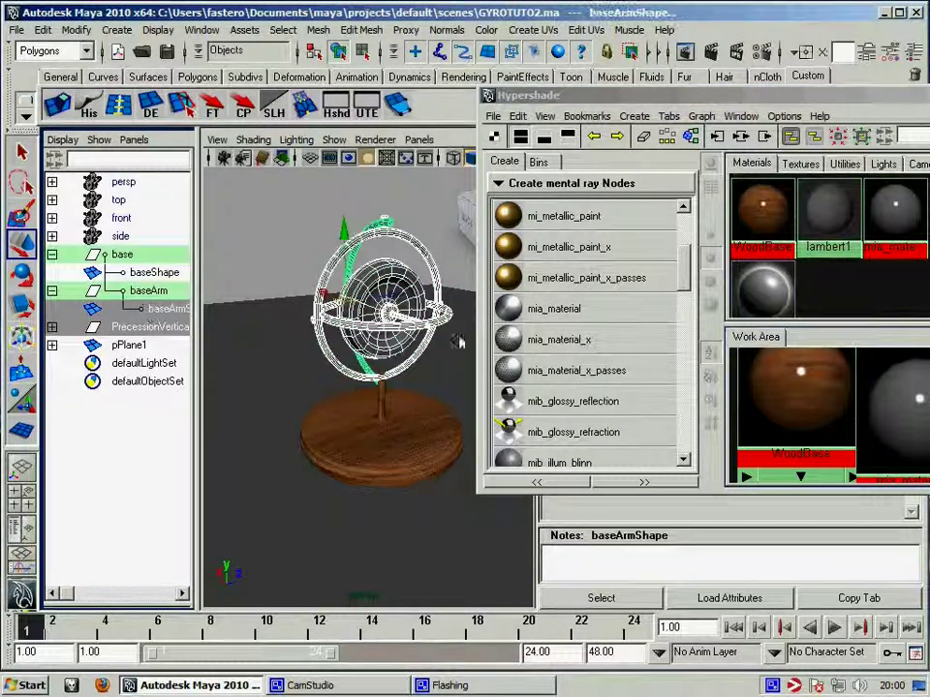
{"action": "right_click_drag", "start_coordinate": [899, 427], "coordinate": [595, 376]}
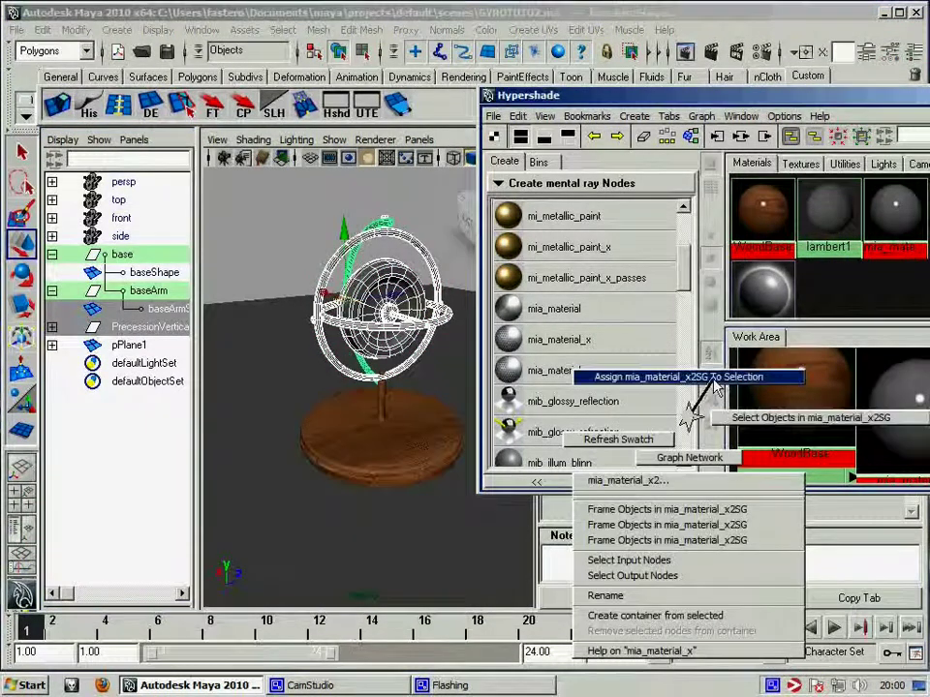
Rename mia_material_x2 to 'Chrome' and close the Hypershade.
{"action": "left_click_drag", "start_coordinate": [620, 95], "coordinate": [426, 38]}
{"action": "left_click", "coordinate": [712, 332]}
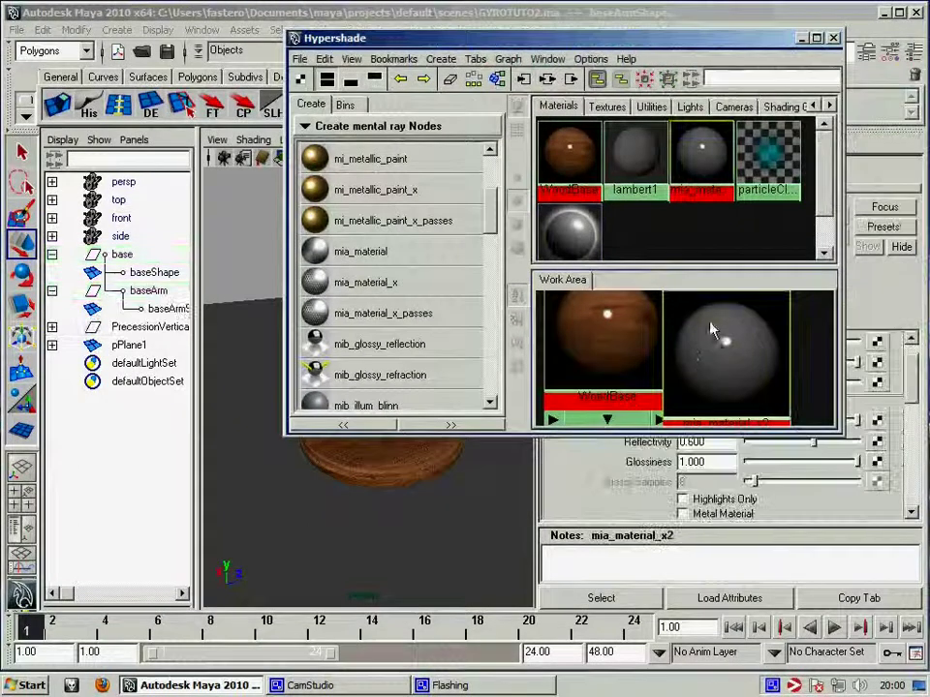
{"action": "left_click_drag", "start_coordinate": [712, 337], "coordinate": [705, 289]}
{"action": "double_click", "coordinate": [700, 376], "text": "ctrl"}
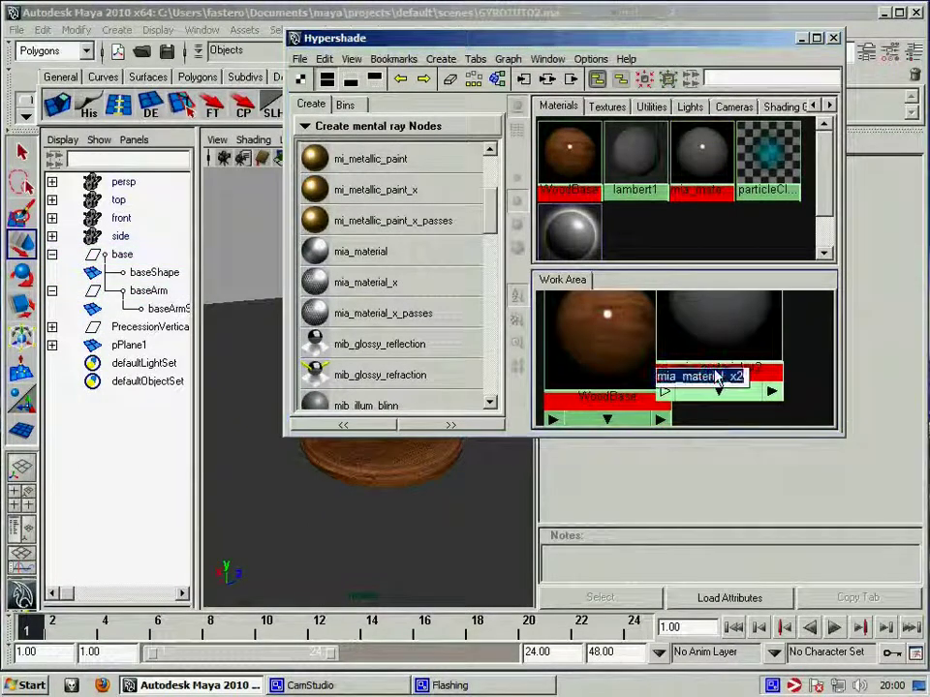
{"action": "type", "text": "Chrome"}
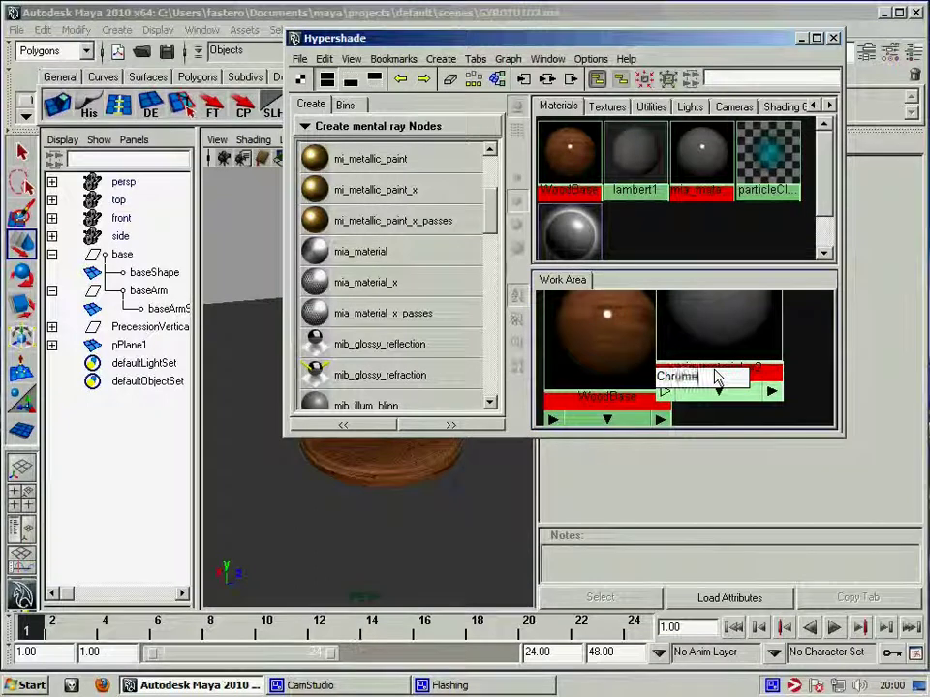
{"action": "key", "text": "Return"}
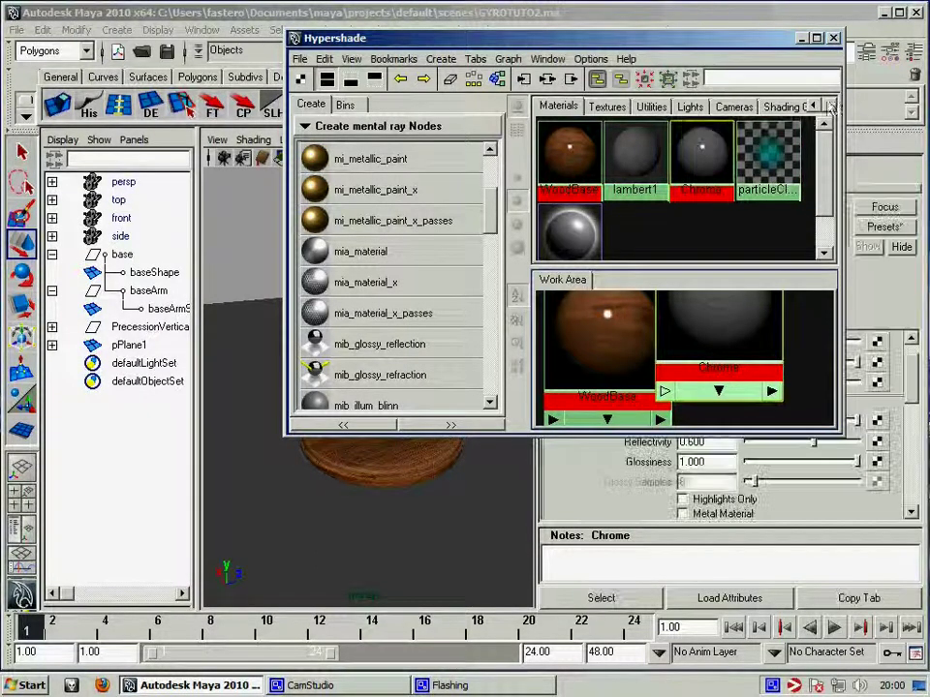
{"action": "left_click", "coordinate": [833, 38]}
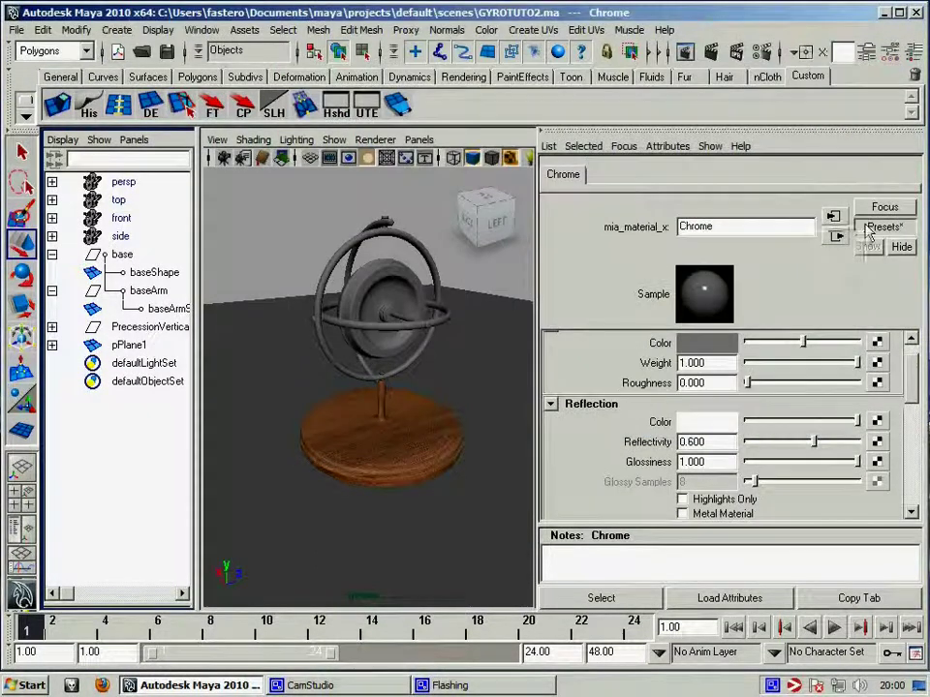
Apply the Chrome preset, lighten the colour slightly, set reflectivity near 0.843 and nudge roughness.
{"action": "left_click", "coordinate": [869, 229]}
{"action": "mouse_move", "coordinate": [784, 282]}
{"action": "left_click", "coordinate": [628, 279]}
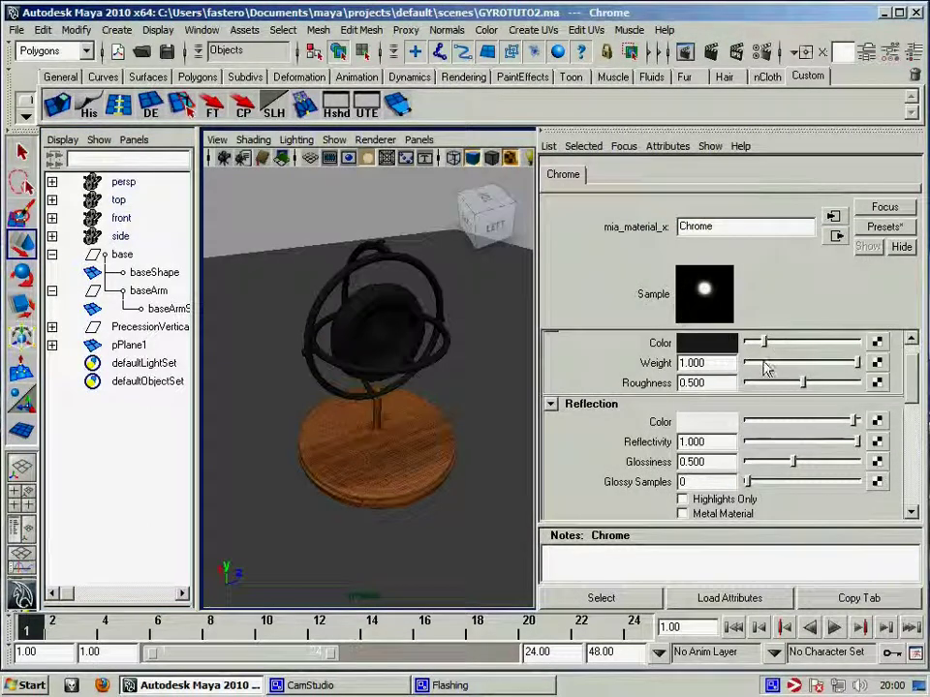
{"action": "left_click_drag", "start_coordinate": [768, 344], "coordinate": [779, 347]}
{"action": "left_click_drag", "start_coordinate": [903, 388], "coordinate": [915, 400]}
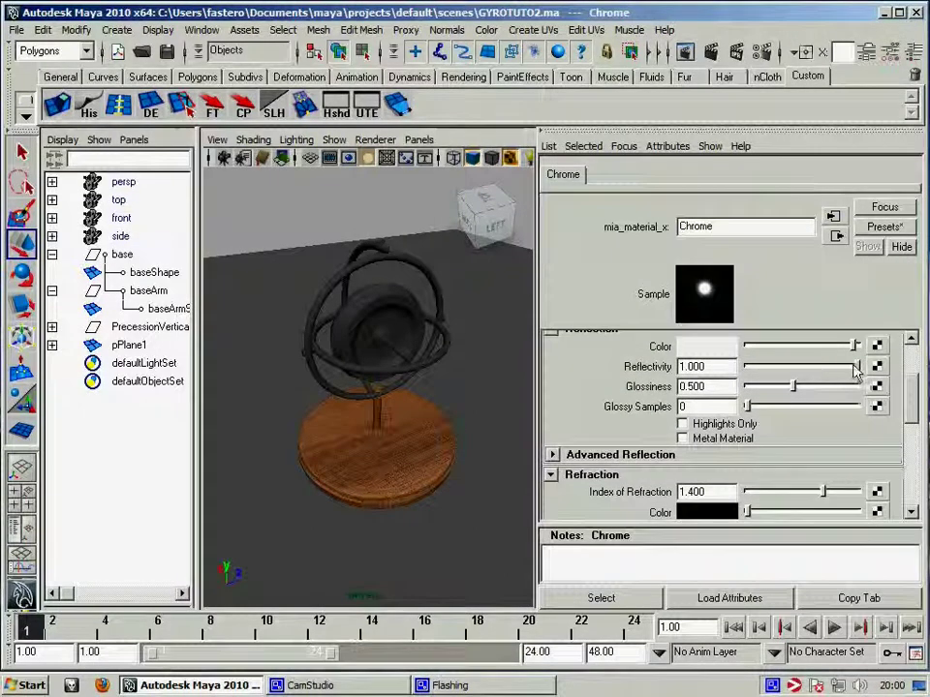
{"action": "left_click_drag", "start_coordinate": [854, 367], "coordinate": [849, 373]}
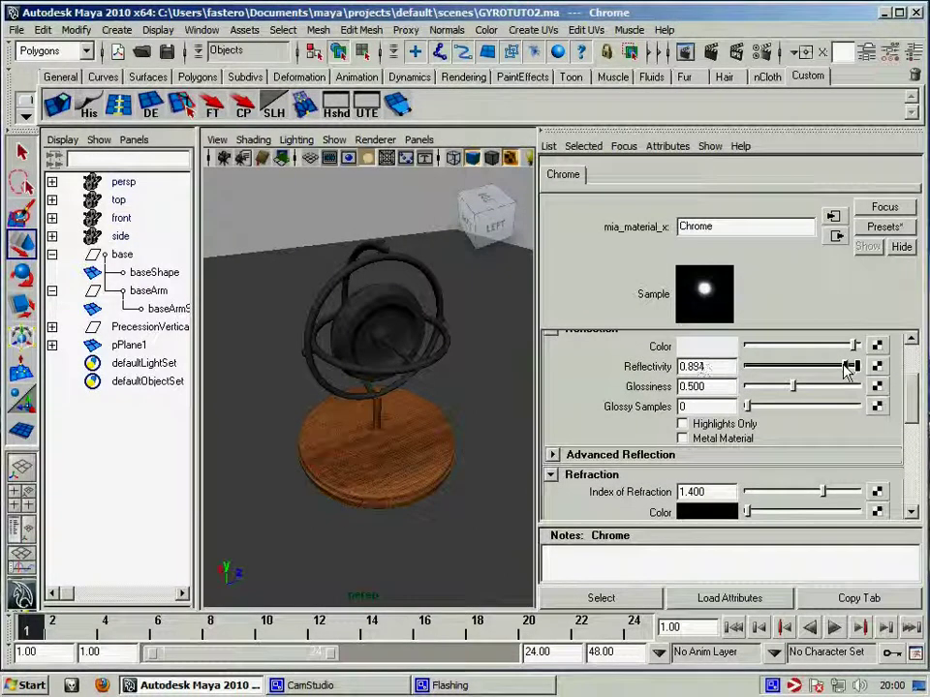
{"action": "scroll", "coordinate": [852, 377], "scroll_direction": "up", "scroll_amount": 1}
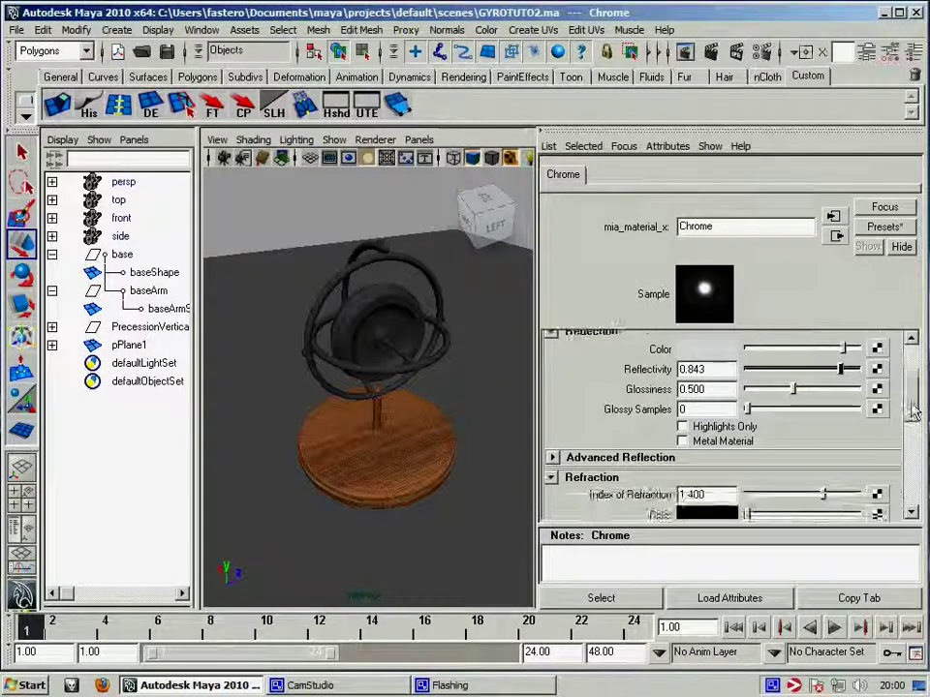
{"action": "left_click_drag", "start_coordinate": [908, 415], "coordinate": [912, 383]}
{"action": "left_click_drag", "start_coordinate": [805, 411], "coordinate": [814, 420]}
{"action": "left_click_drag", "start_coordinate": [911, 392], "coordinate": [908, 441]}
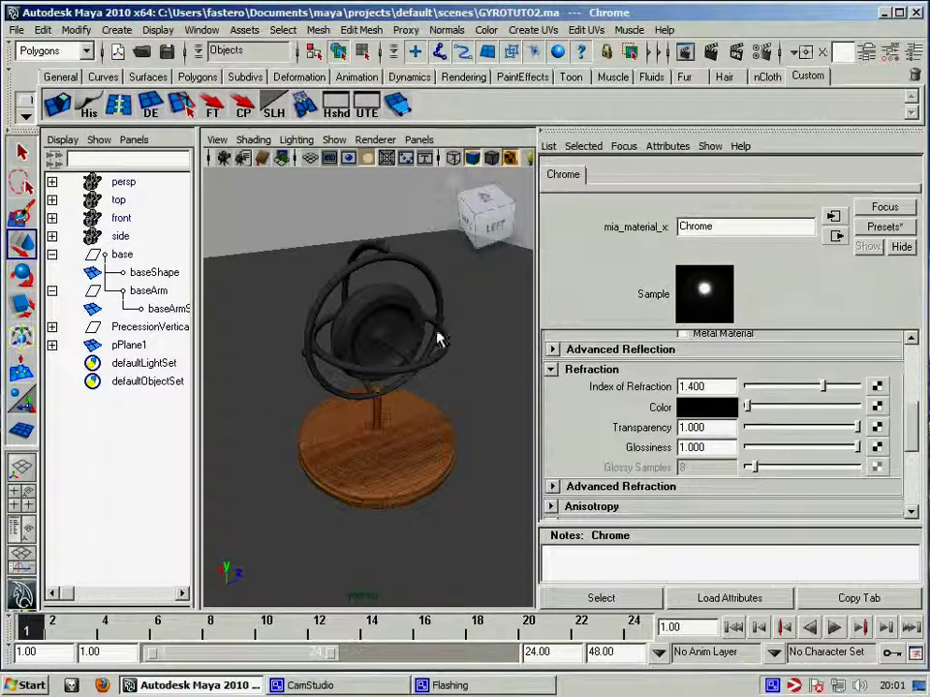
{"action": "left_click", "coordinate": [320, 223]}
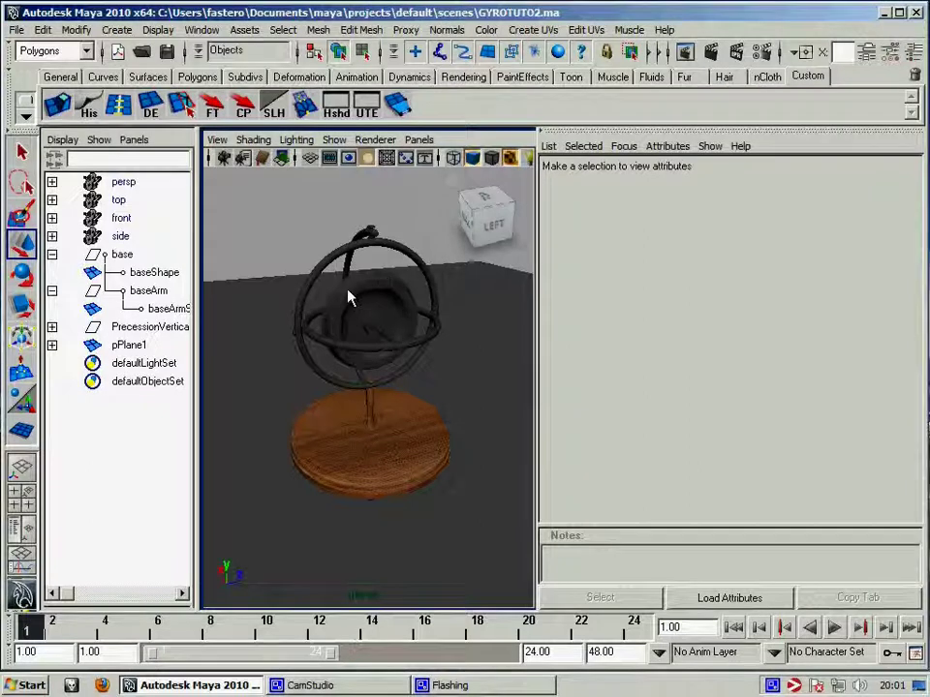
Show the Channel Box and switch to a single full-width perspective view.
{"action": "left_click_drag", "start_coordinate": [348, 296], "coordinate": [380, 287], "text": "alt"}
{"action": "left_click", "coordinate": [916, 55]}
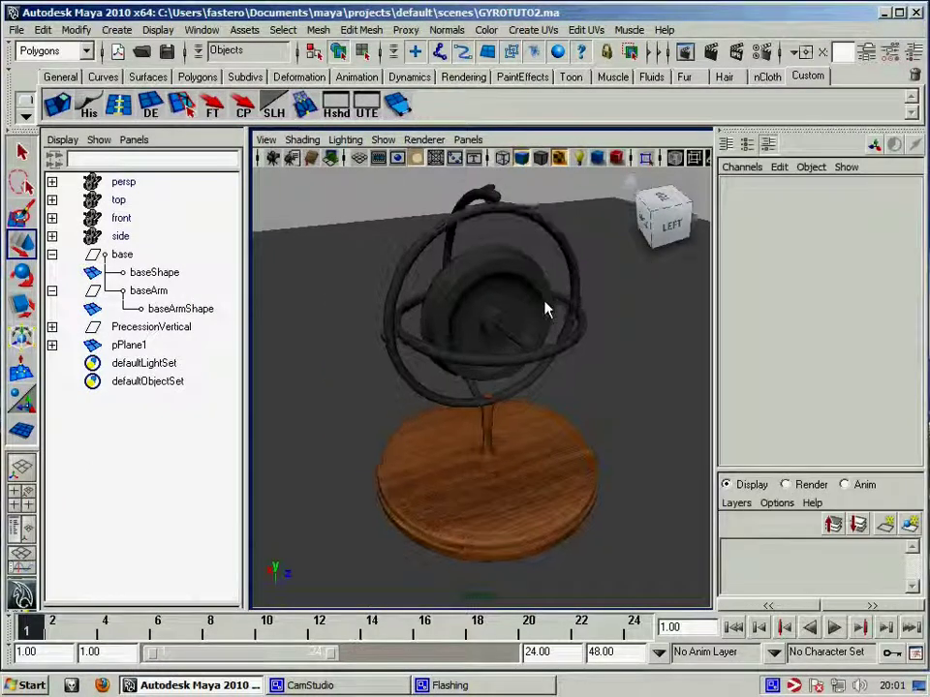
{"action": "left_click_drag", "start_coordinate": [575, 302], "coordinate": [531, 316], "text": "alt"}
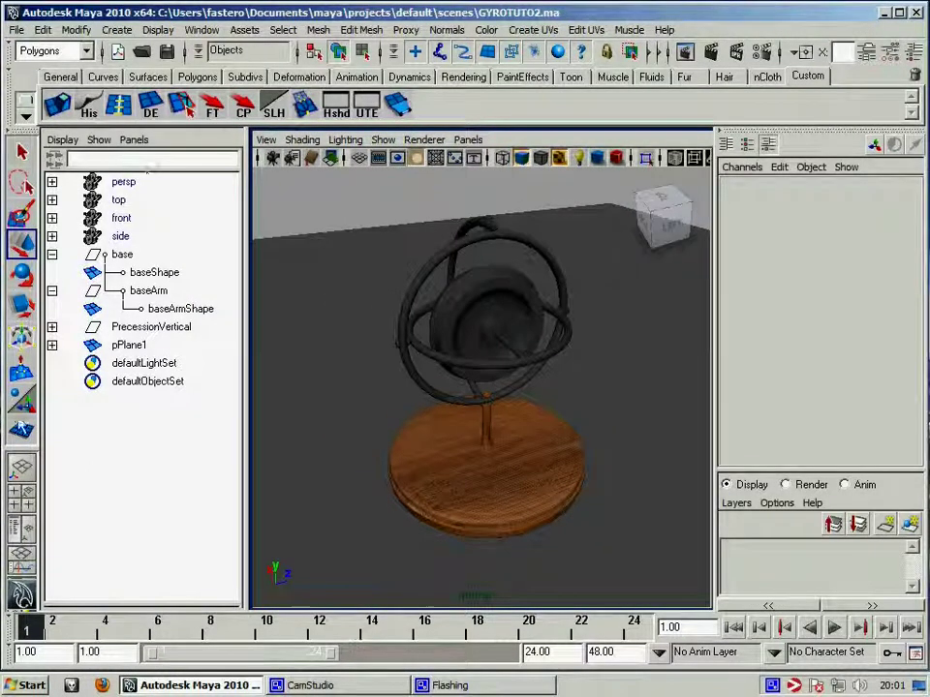
{"action": "left_click", "coordinate": [26, 531]}
{"action": "left_click_drag", "start_coordinate": [412, 322], "coordinate": [422, 318], "text": "alt"}
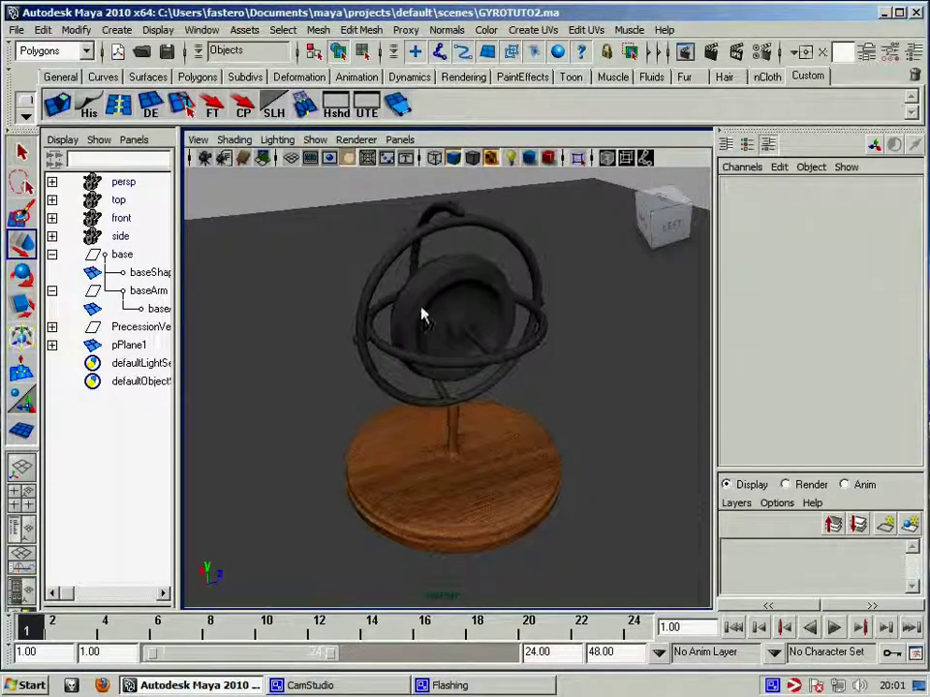
{"action": "left_click", "coordinate": [22, 469]}
Enable the 640 x 480 resolution gate, frame the gyroscope inside it, and open Render Settings.
{"action": "left_click_drag", "start_coordinate": [277, 287], "coordinate": [327, 273], "text": "alt"}
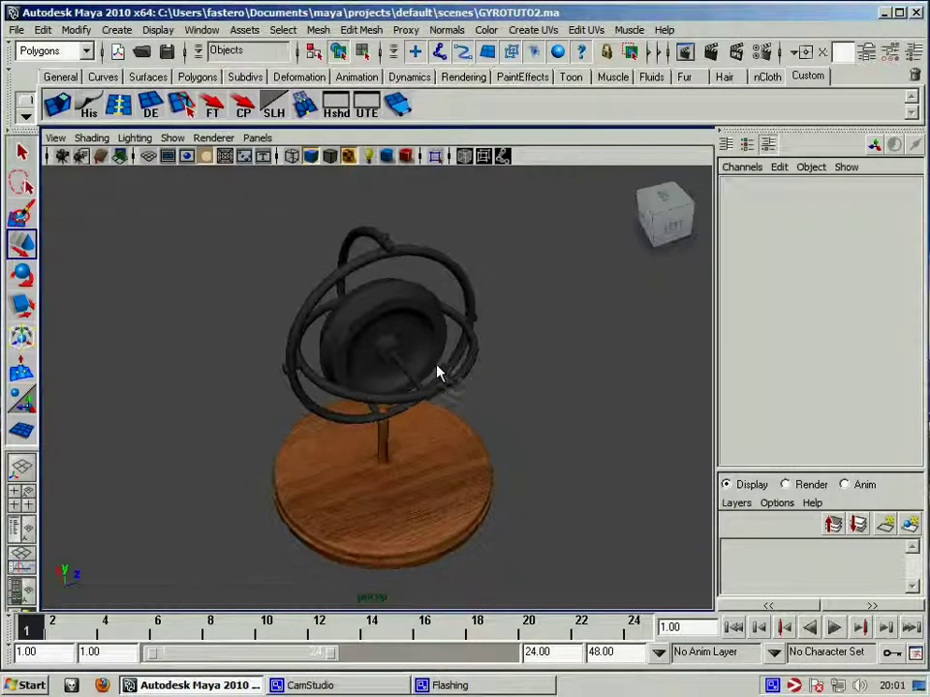
{"action": "left_click", "coordinate": [184, 158]}
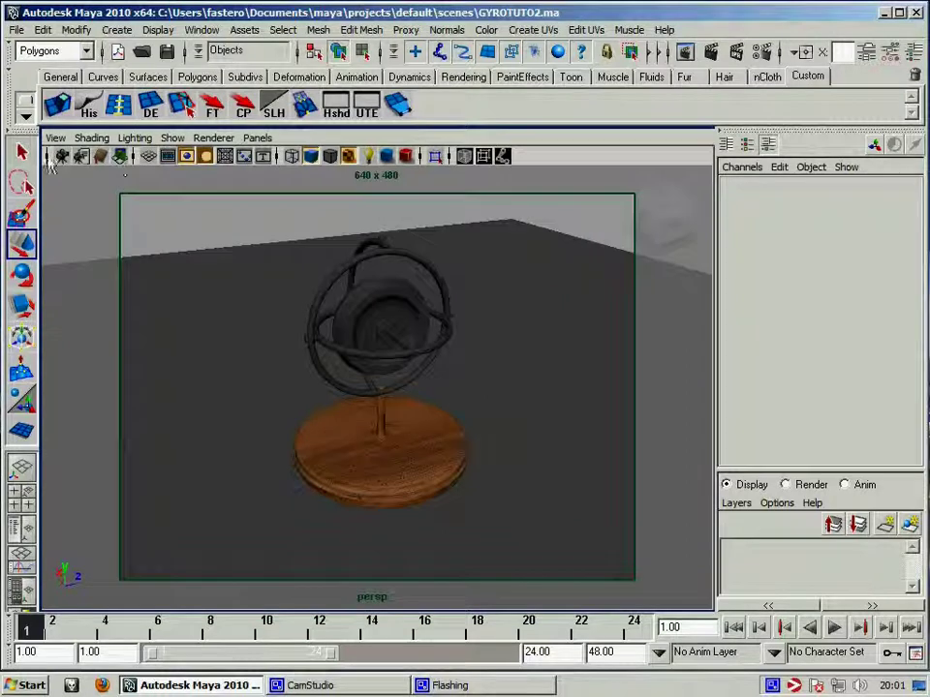
{"action": "mouse_move", "coordinate": [373, 253]}
{"action": "left_mouse_down", "text": "alt"}
{"action": "mouse_move", "coordinate": [394, 270]}
{"action": "mouse_move", "coordinate": [378, 242]}
{"action": "mouse_move", "coordinate": [311, 239]}
{"action": "mouse_move", "coordinate": [391, 276]}
{"action": "left_mouse_up", "text": "alt"}
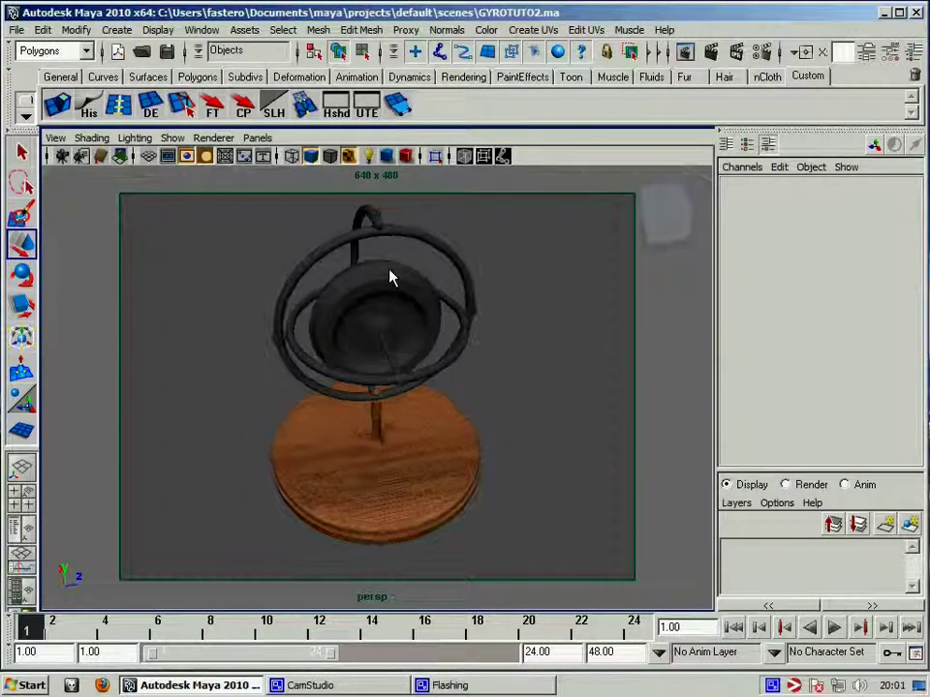
{"action": "left_click", "coordinate": [770, 53]}
Set Render Using to mental ray.
{"action": "left_click", "coordinate": [569, 126]}
{"action": "left_click", "coordinate": [634, 97]}
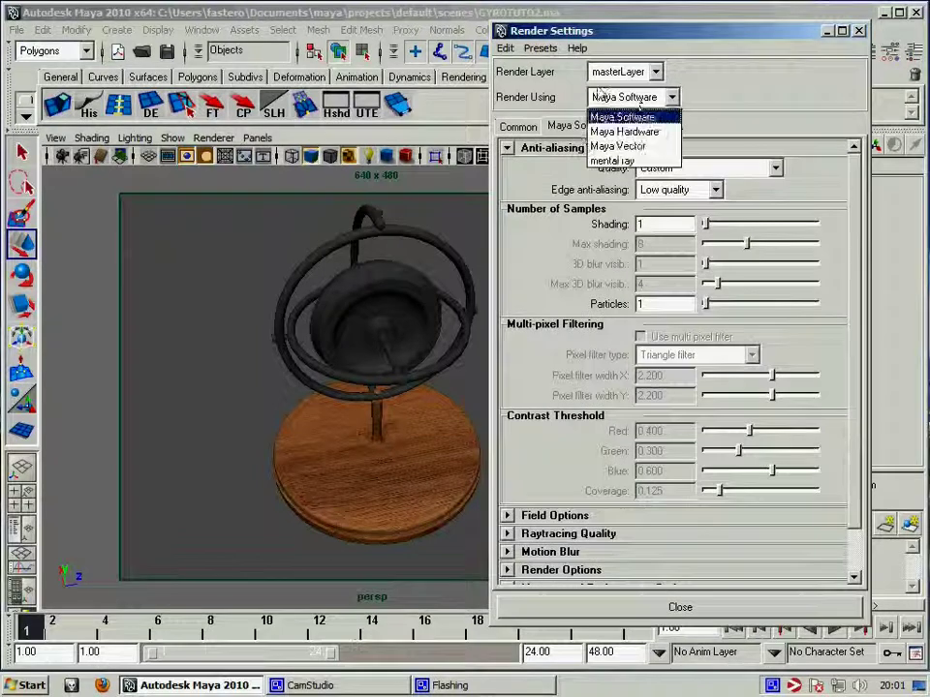
{"action": "left_click", "coordinate": [612, 161]}
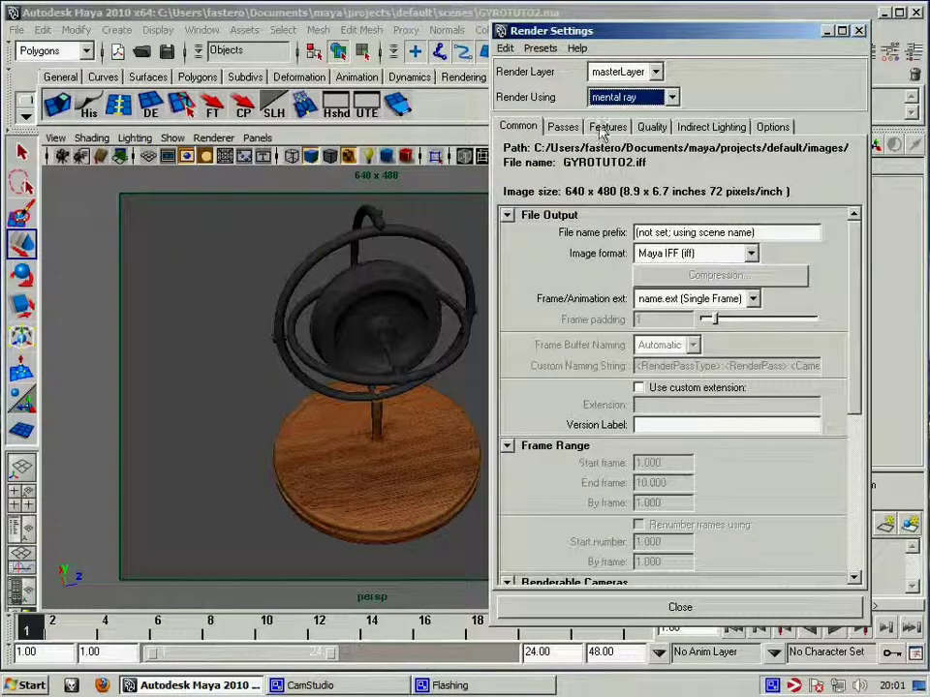
Set max sample level 1, anti-aliasing contrast 0.05 and a Gauss 1.5 pixel filter.
{"action": "left_click", "coordinate": [653, 135]}
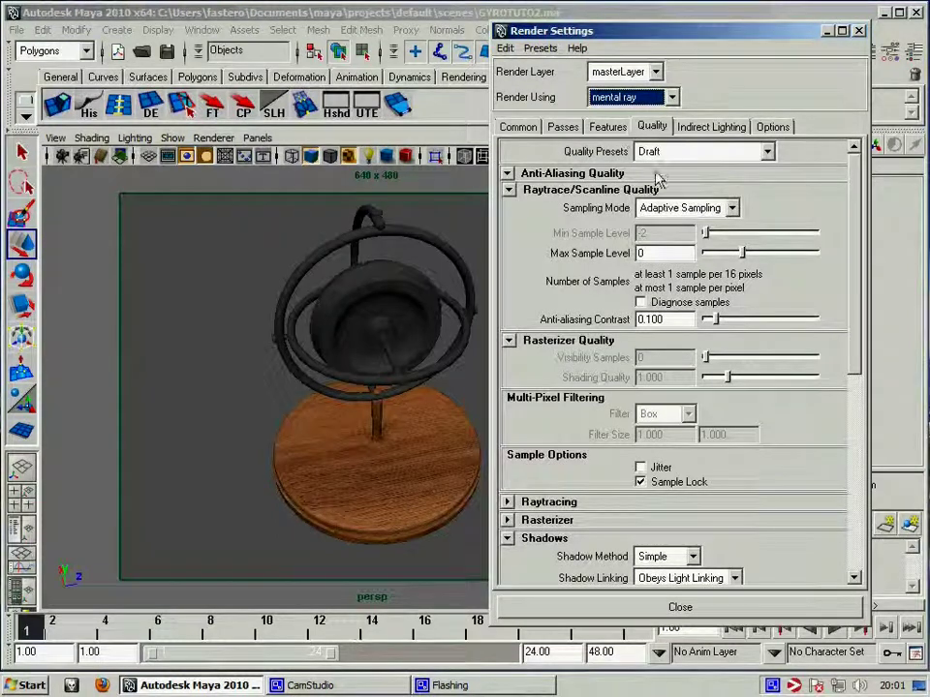
{"action": "left_click_drag", "start_coordinate": [747, 252], "coordinate": [763, 254]}
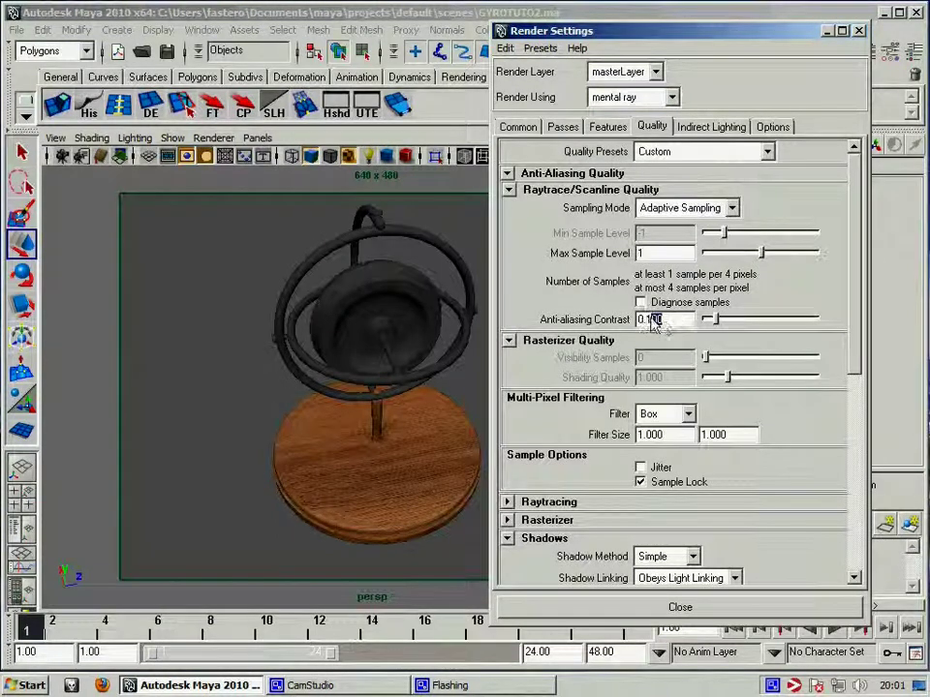
{"action": "key", "text": "BackSpace"}
{"action": "key", "text": "BackSpace"}
{"action": "type", "text": "05"}
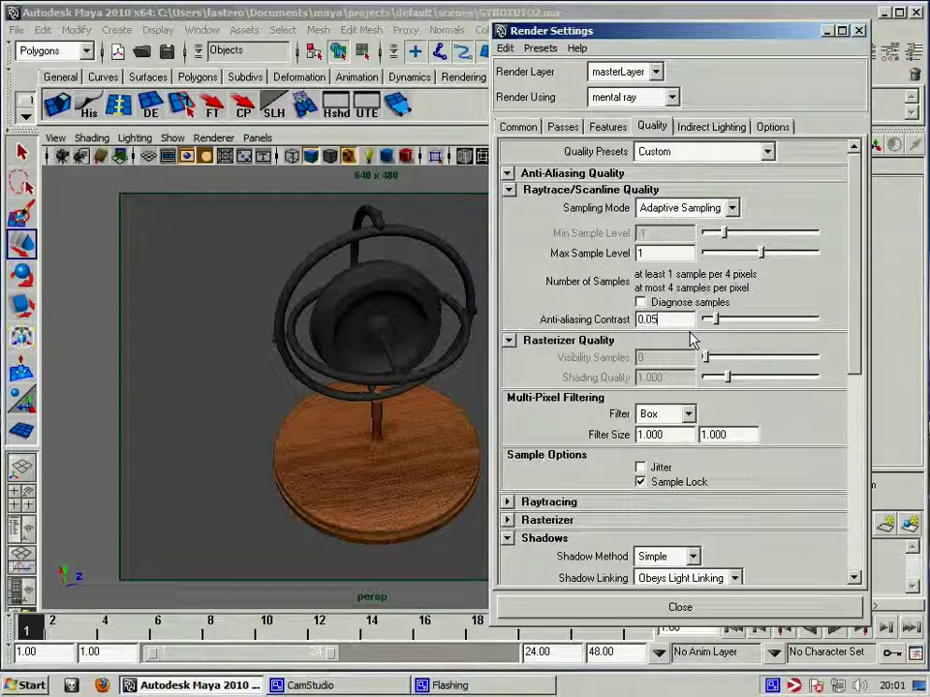
{"action": "key", "text": "Return"}
{"action": "left_click", "coordinate": [664, 413]}
{"action": "left_click", "coordinate": [666, 459]}
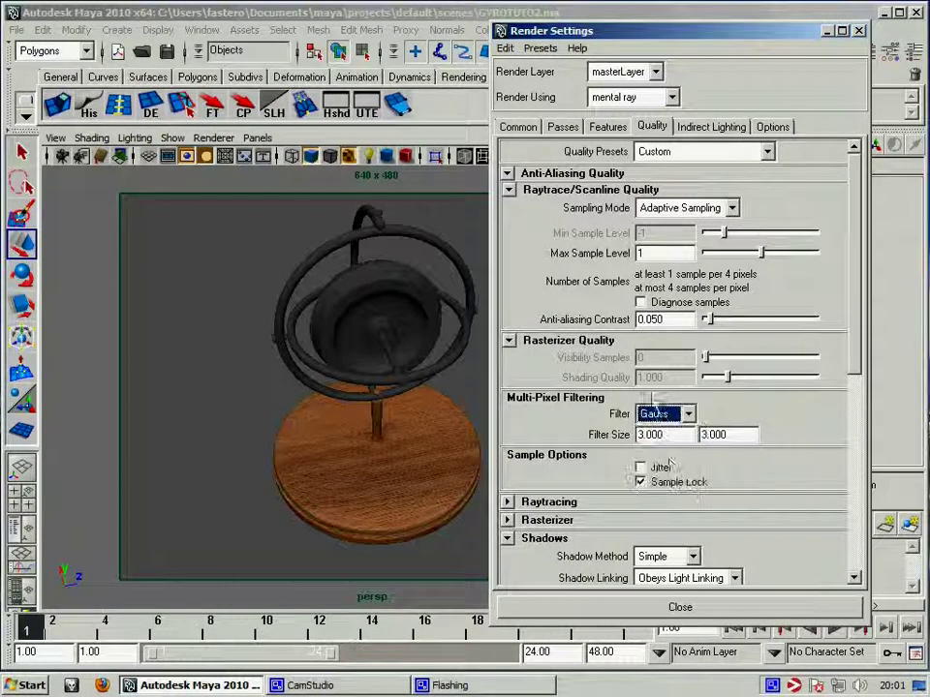
{"action": "type", "text": "1.5"}
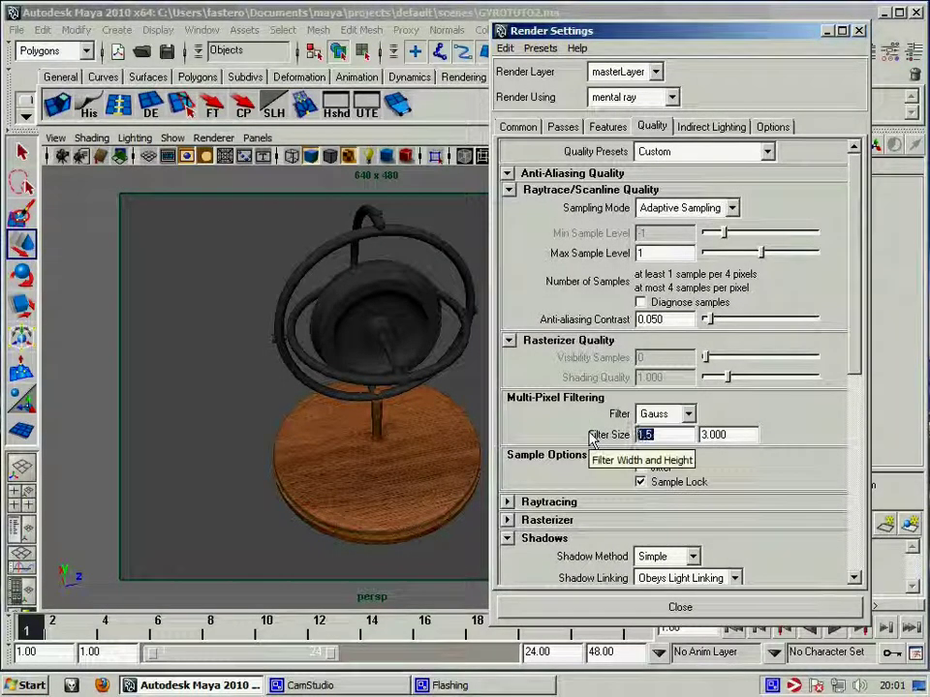
{"action": "left_click", "coordinate": [717, 436]}
{"action": "type", "text": "1.5"}
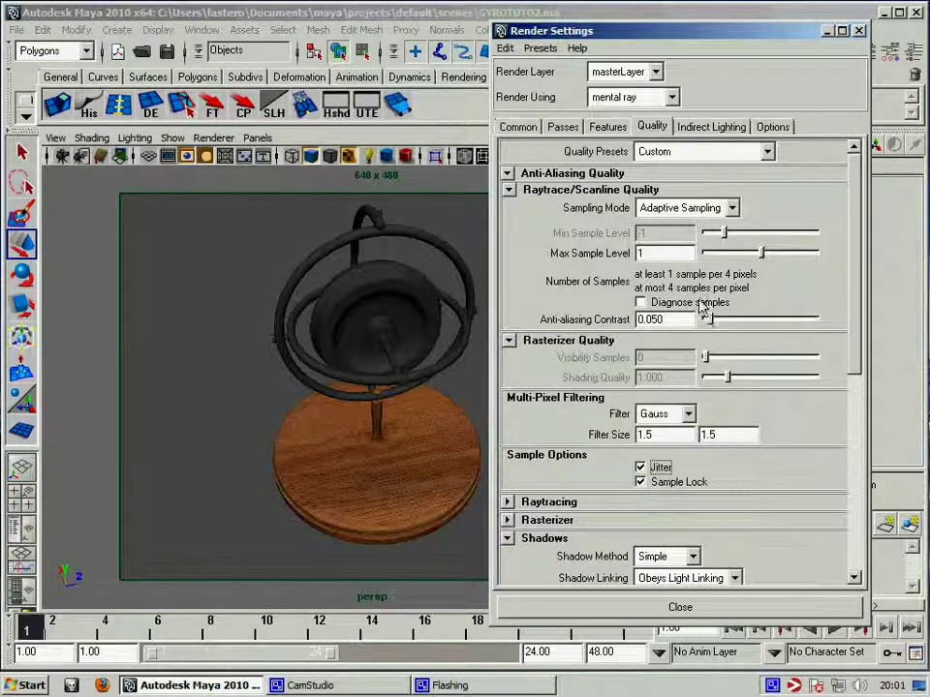
Enable Final Gathering with accuracy 300 and point density 0.2, then close Render Settings.
{"action": "left_click", "coordinate": [710, 127]}
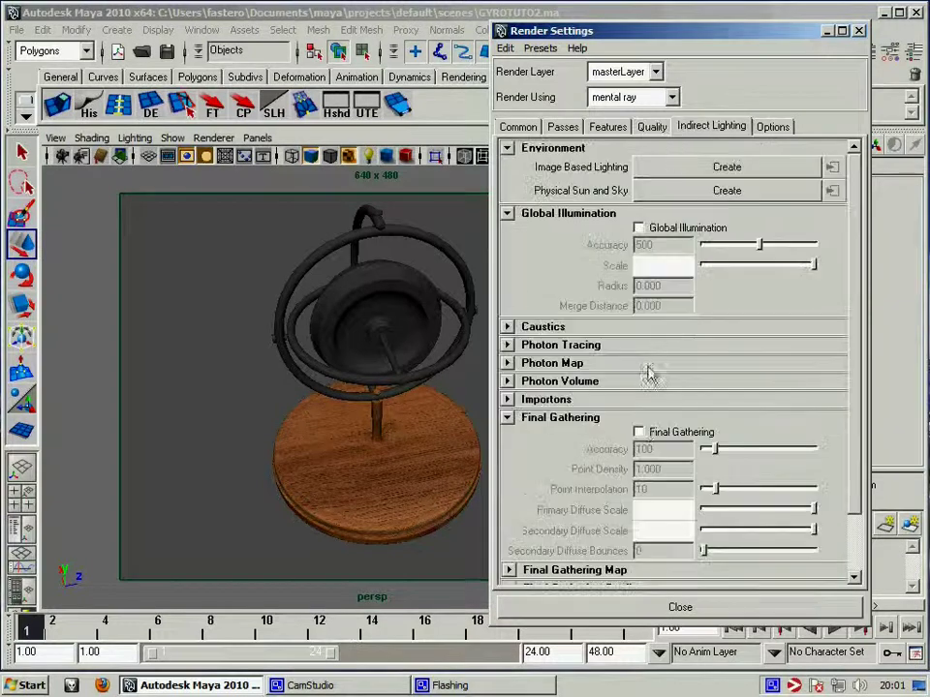
{"action": "left_click", "coordinate": [653, 433]}
{"action": "type", "text": "300"}
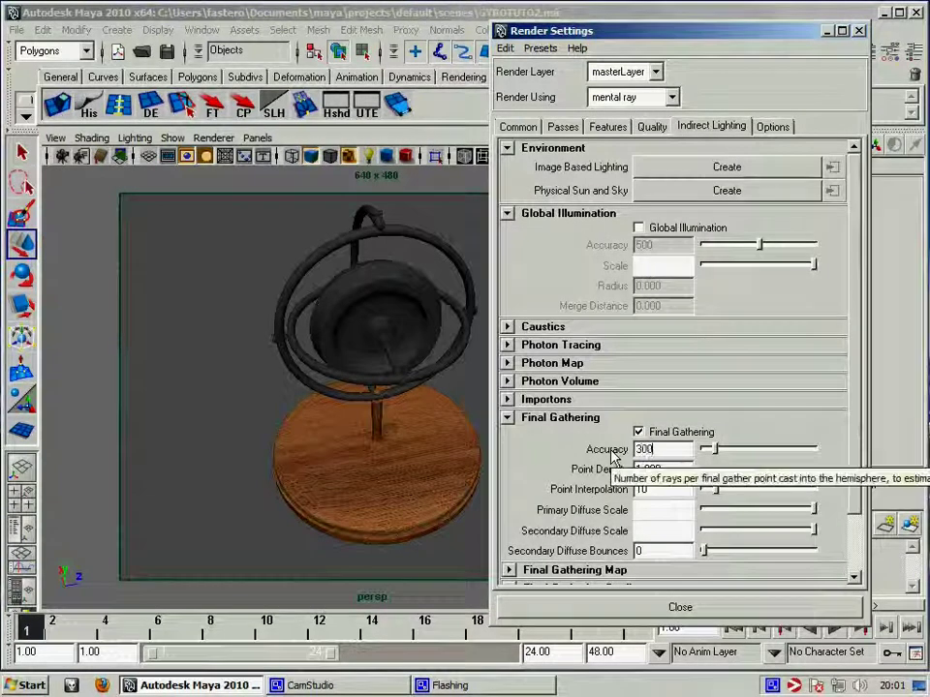
{"action": "key", "text": "Tab"}
{"action": "type", "text": "2"}
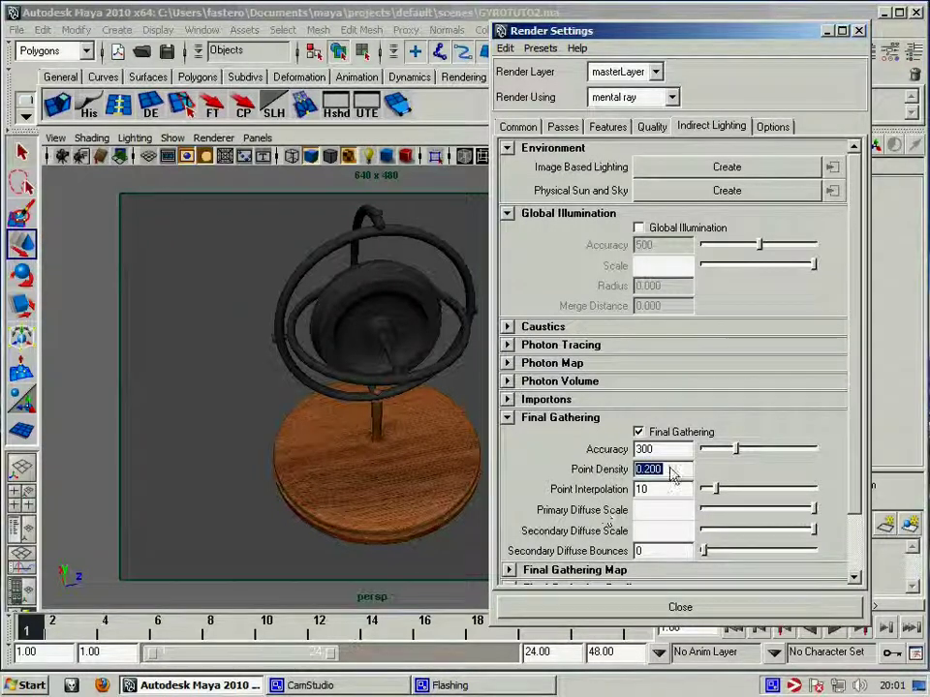
{"action": "left_click", "coordinate": [520, 127]}
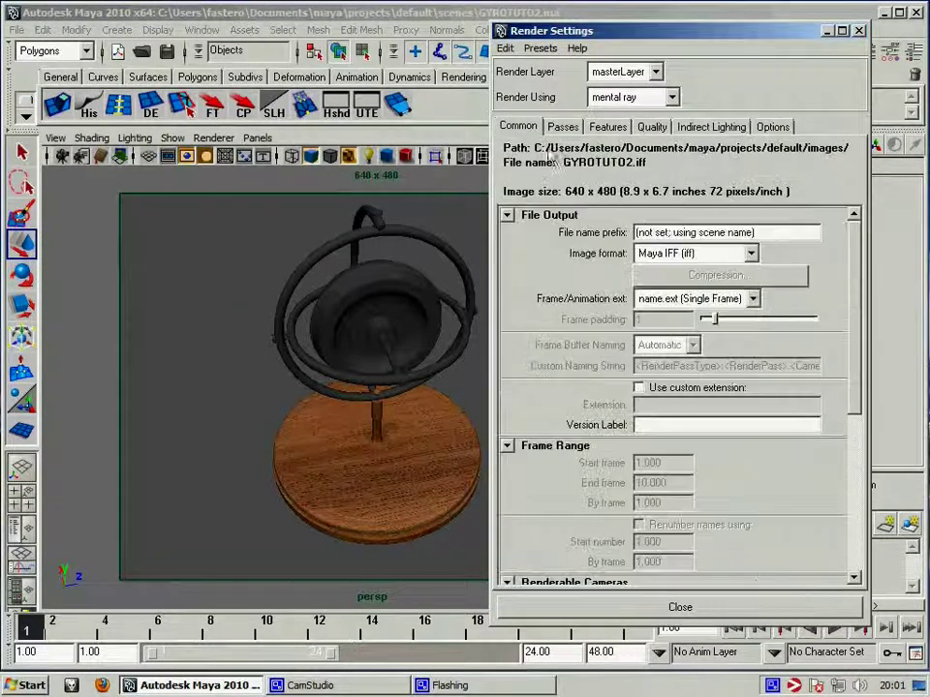
{"action": "left_click", "coordinate": [774, 611]}
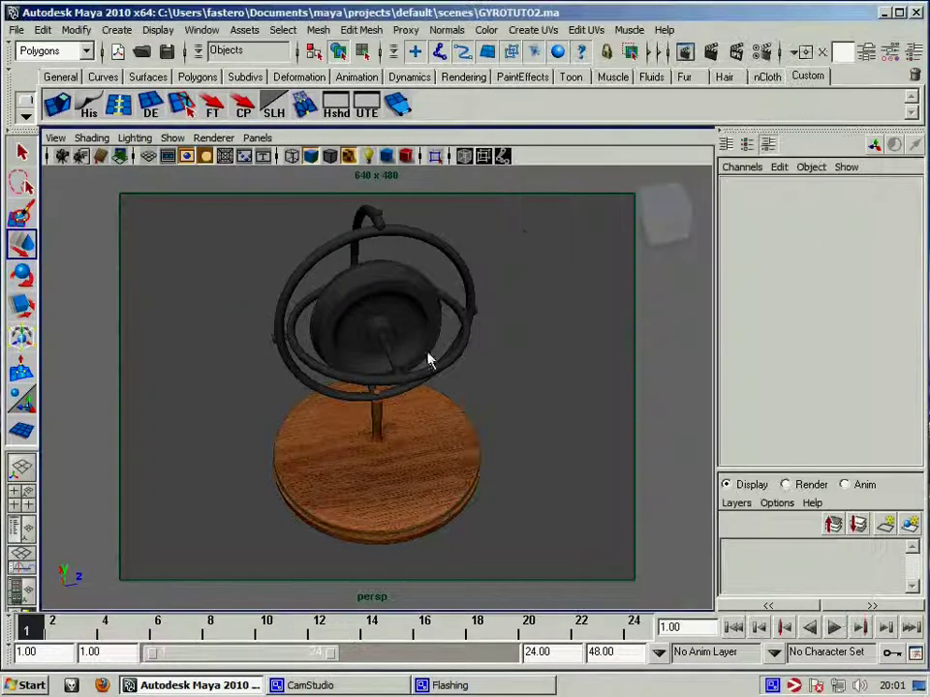
Create an area light and switch to the four-view layout.
{"action": "left_click", "coordinate": [118, 29]}
{"action": "mouse_move", "coordinate": [127, 117]}
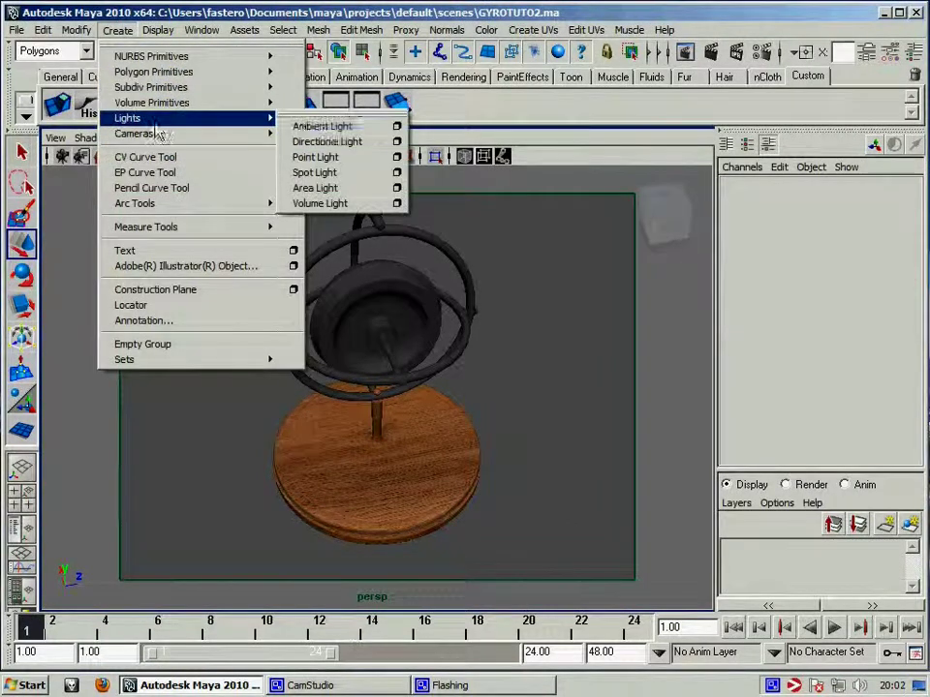
{"action": "left_click", "coordinate": [318, 188]}
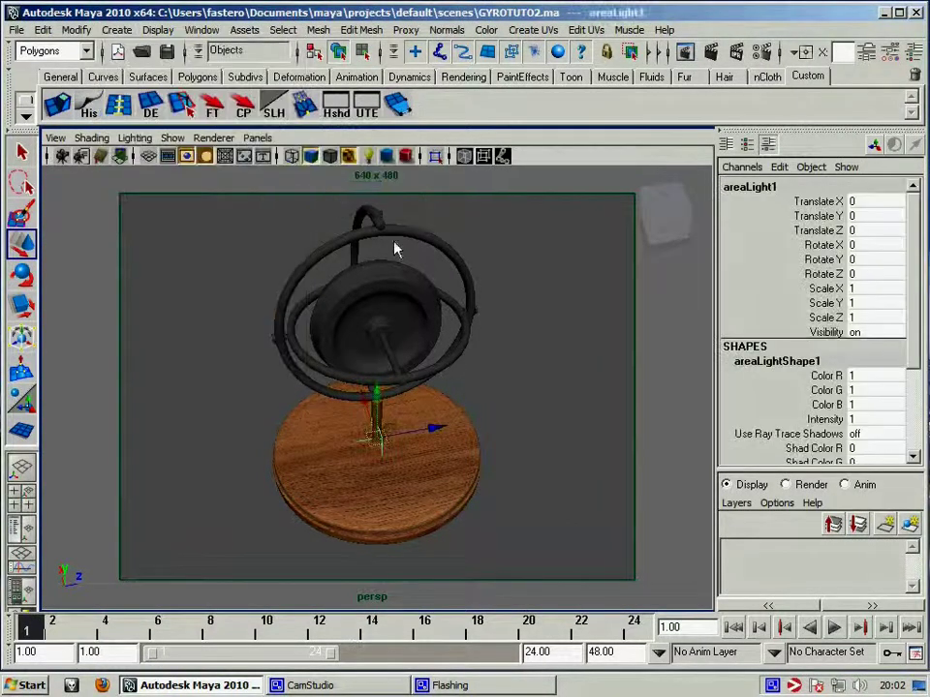
{"action": "left_click", "coordinate": [213, 139]}
{"action": "left_click", "coordinate": [215, 139]}
{"action": "key", "text": "space"}
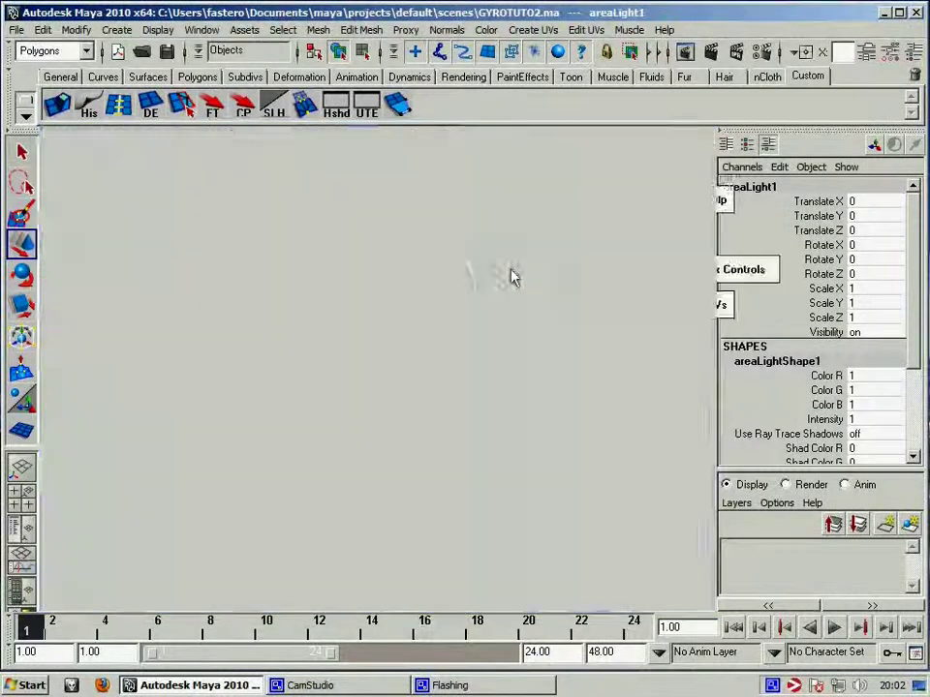
Look through areaLight1 and shade the perspective view with the scene lights (7).
{"action": "left_click", "coordinate": [259, 139]}
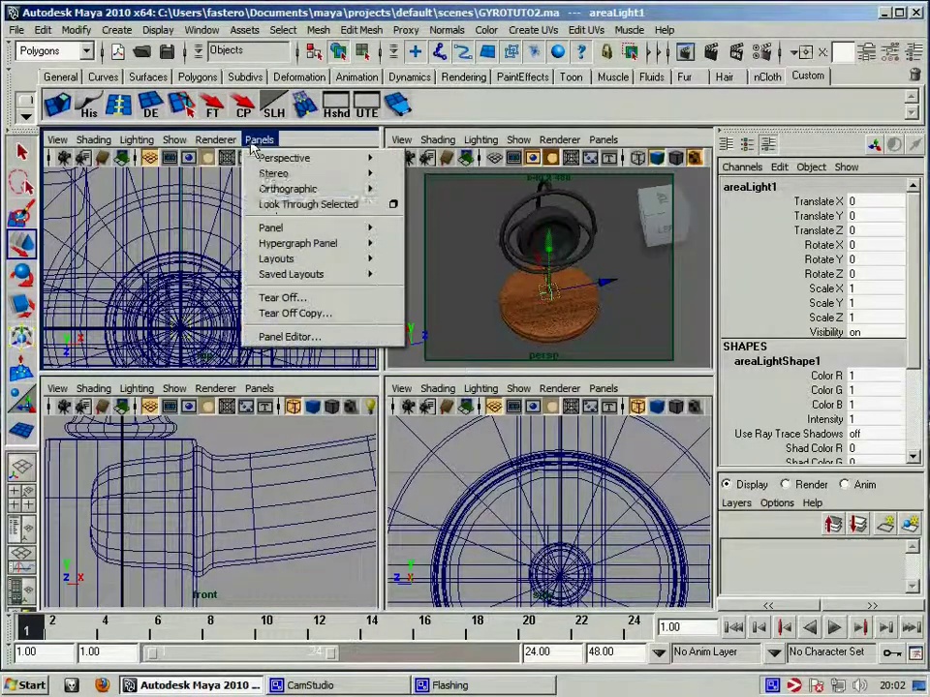
{"action": "left_click", "coordinate": [270, 205]}
{"action": "right_click_drag", "start_coordinate": [303, 282], "coordinate": [226, 256], "text": "alt"}
{"action": "left_click_drag", "start_coordinate": [226, 256], "coordinate": [246, 257], "text": "alt"}
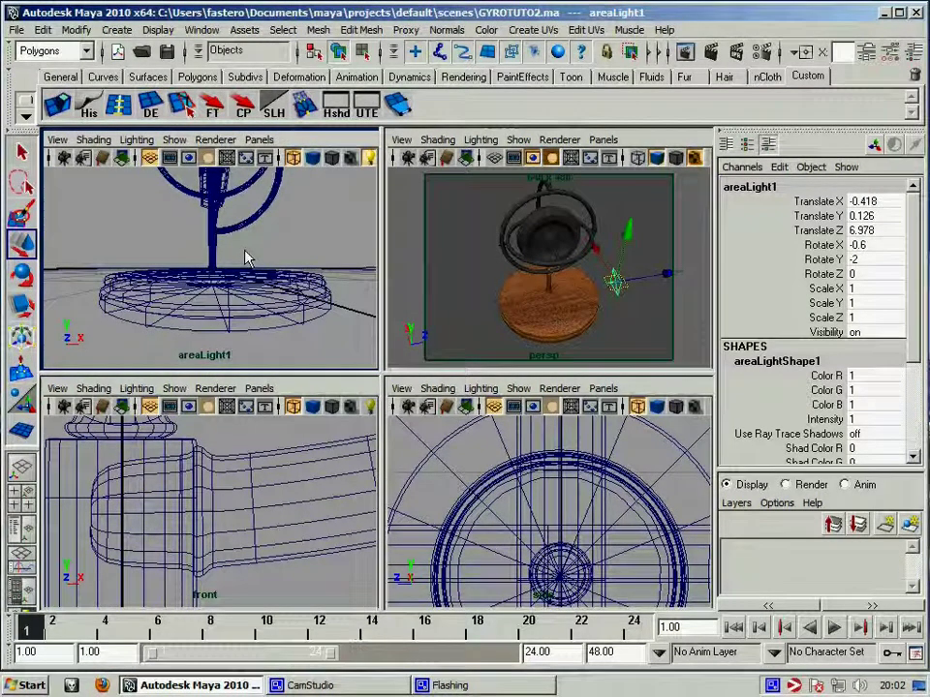
{"action": "key", "text": "7"}
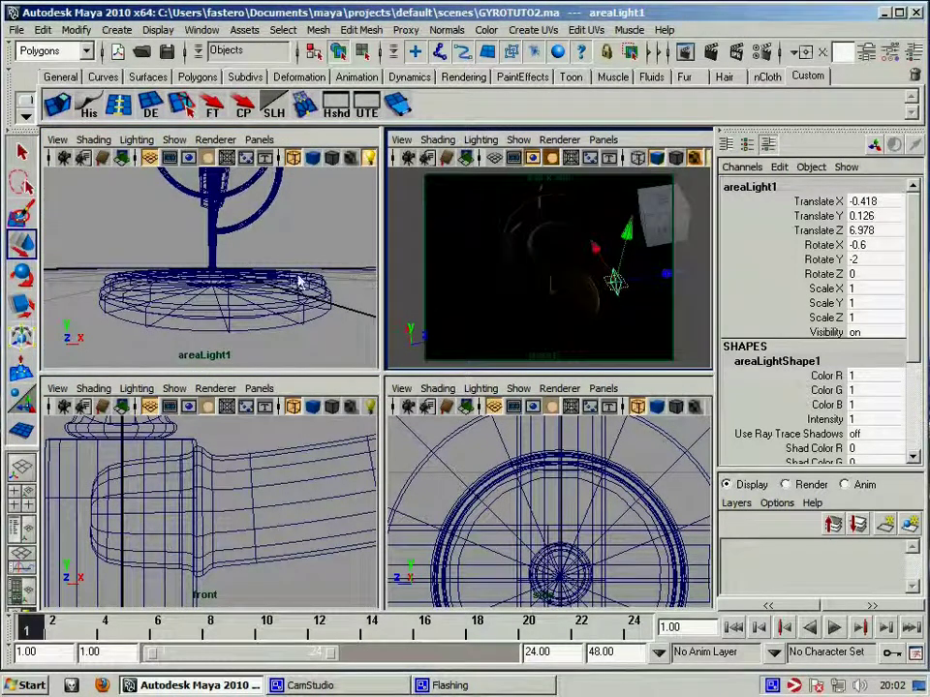
Aim the area light at the gyroscope and duplicate it as areaLight2.
{"action": "left_click", "coordinate": [266, 270], "text": "alt"}
{"action": "mouse_move", "coordinate": [298, 263]}
{"action": "left_mouse_down", "text": "alt"}
{"action": "mouse_move", "coordinate": [245, 290]}
{"action": "mouse_move", "coordinate": [380, 306]}
{"action": "mouse_move", "coordinate": [307, 332]}
{"action": "mouse_move", "coordinate": [224, 286]}
{"action": "left_mouse_up", "text": "alt"}
{"action": "mouse_move", "coordinate": [223, 286]}
{"action": "left_mouse_down", "text": "alt"}
{"action": "mouse_move", "coordinate": [241, 294]}
{"action": "mouse_move", "coordinate": [64, 266]}
{"action": "left_mouse_up", "text": "alt"}
{"action": "key", "text": "ctrl+d"}
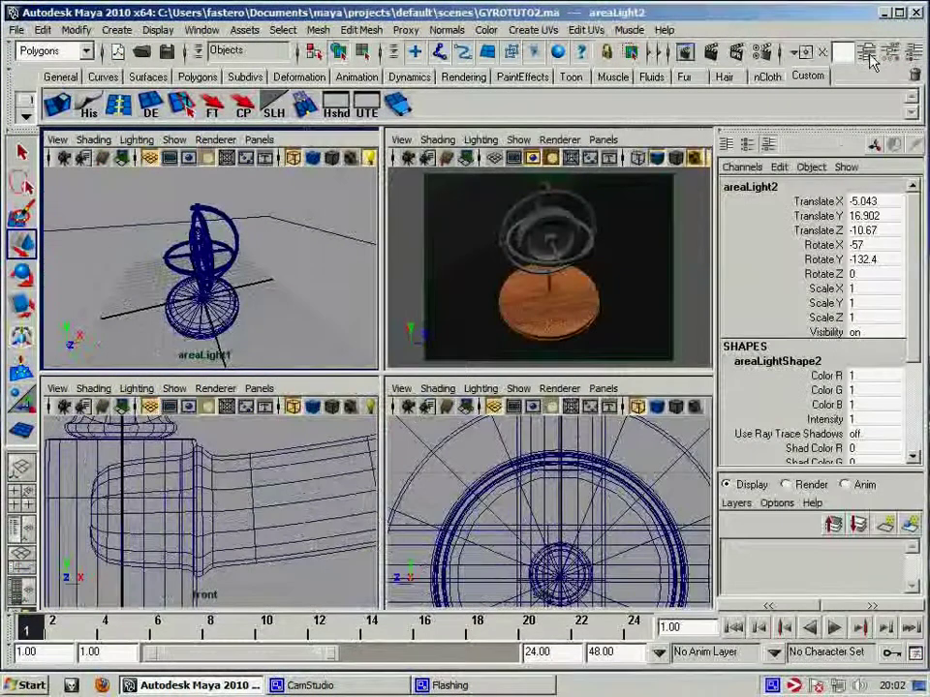
Set areaLight2's intensity to 0.45.
{"action": "left_click", "coordinate": [867, 50]}
{"action": "left_click", "coordinate": [867, 50]}
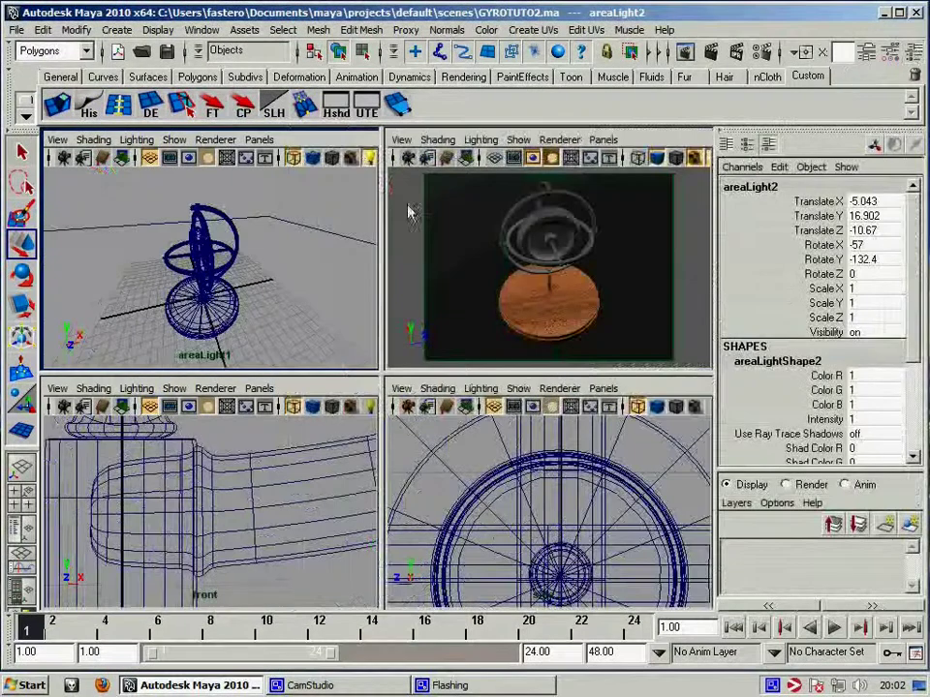
{"action": "left_click", "coordinate": [867, 51]}
{"action": "left_click", "coordinate": [639, 177]}
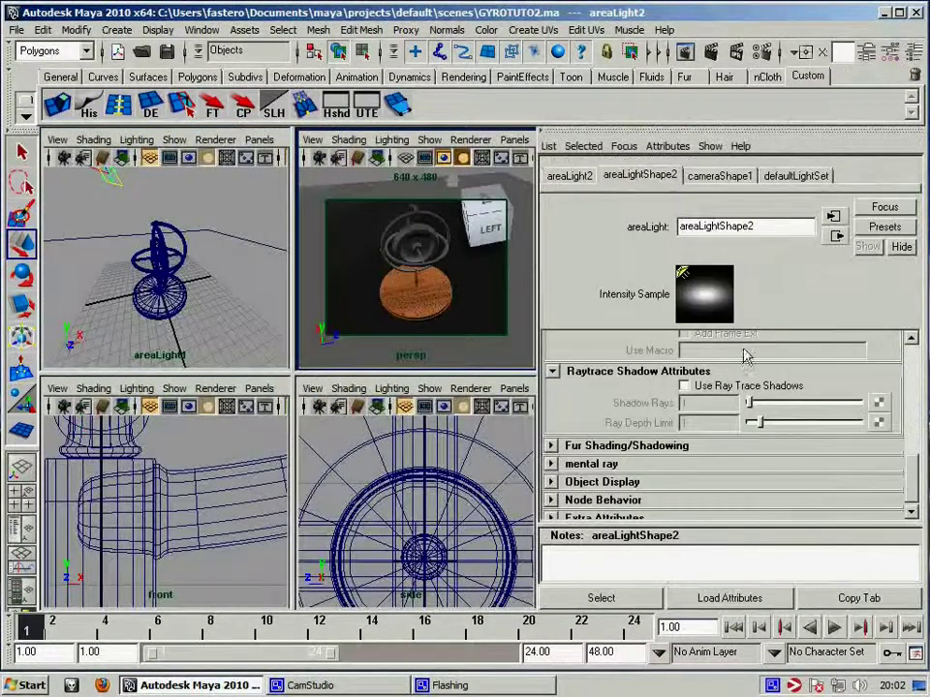
{"action": "scroll", "coordinate": [799, 367], "scroll_direction": "up", "scroll_amount": 5}
{"action": "scroll", "coordinate": [756, 373], "scroll_direction": "up", "scroll_amount": 5}
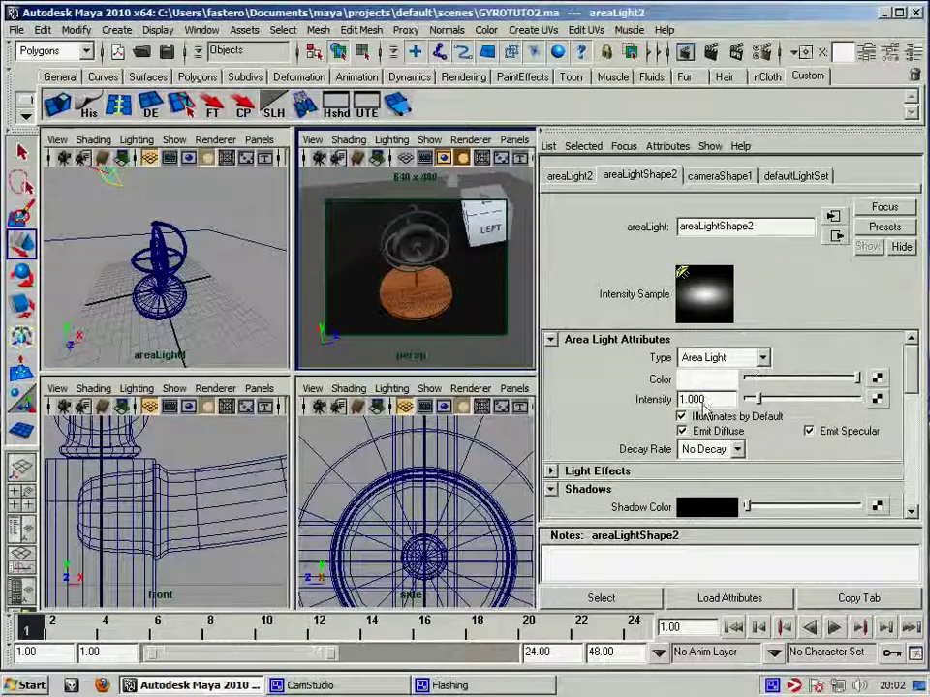
{"action": "left_click_drag", "start_coordinate": [722, 399], "coordinate": [647, 402]}
{"action": "type", "text": ".45"}
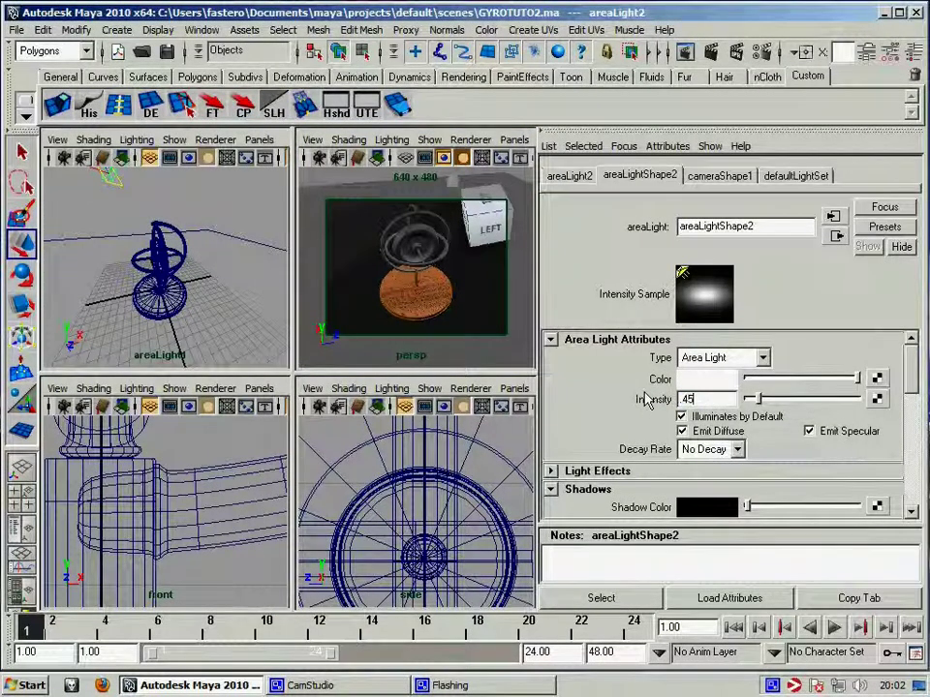
{"action": "key", "text": "Return"}
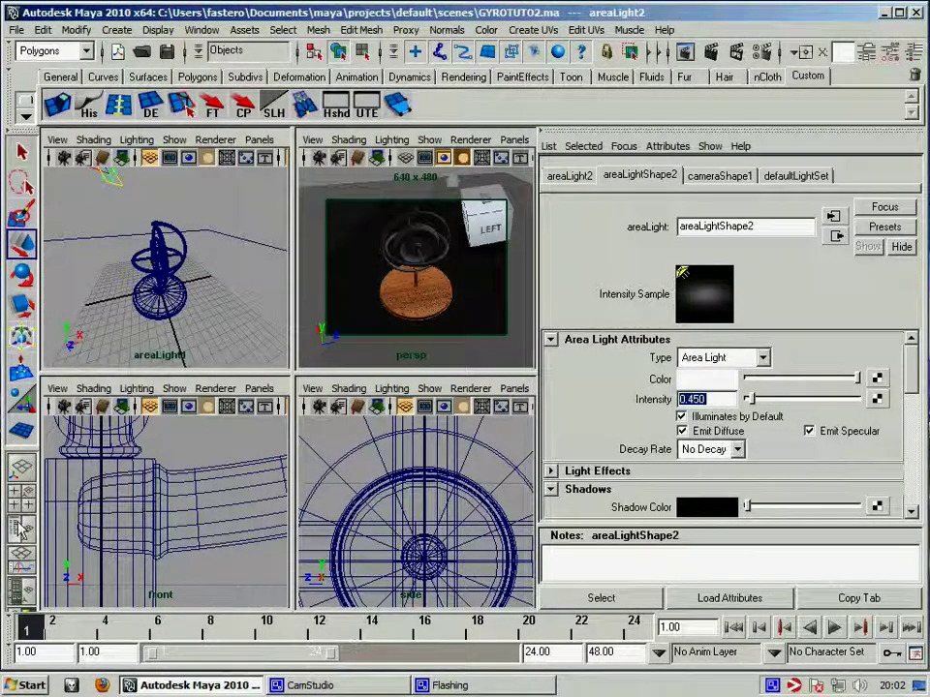
Select areaLight1 from the scene list and set its intensity to 0.45.
{"action": "left_click", "coordinate": [21, 528]}
{"action": "left_click", "coordinate": [121, 365]}
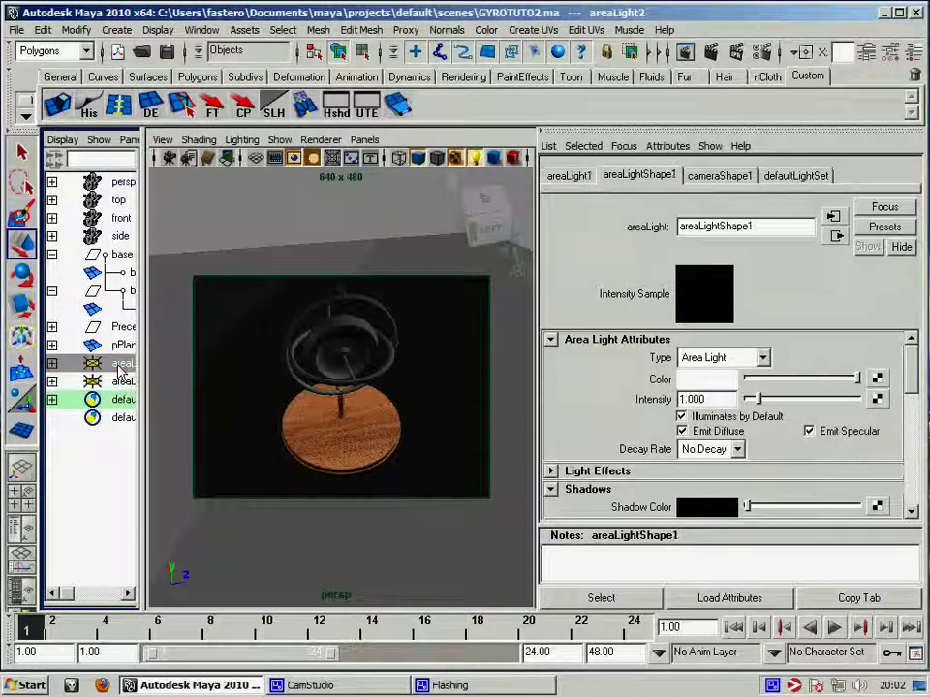
{"action": "double_click", "coordinate": [691, 399]}
{"action": "type", "text": "0.450"}
{"action": "key", "text": "Return"}
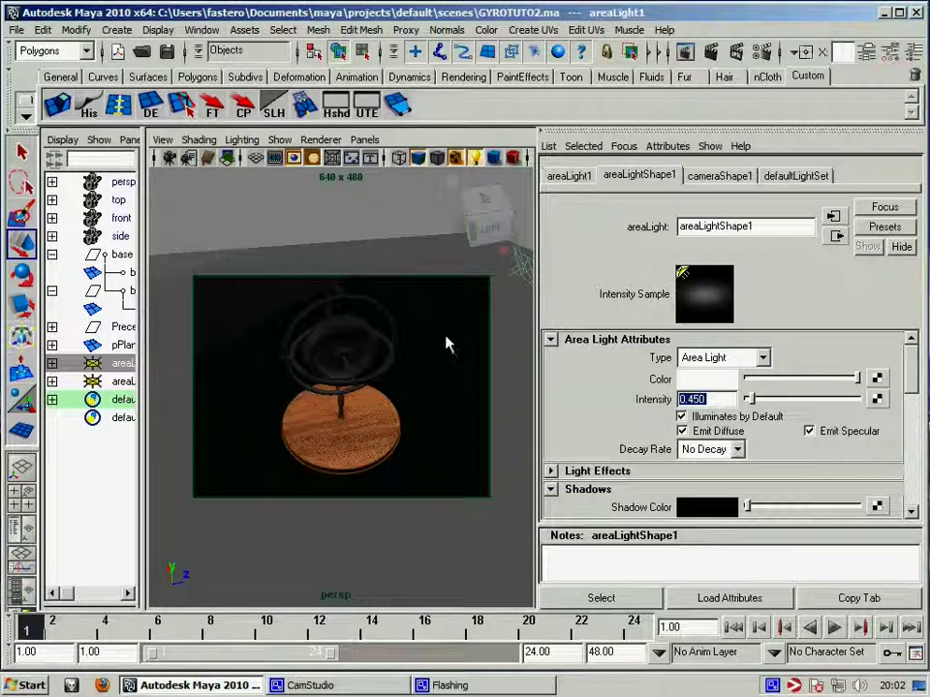
Turn on ray-traced shadows with 15 shadow rays for areaLight1 and areaLight2.
{"action": "left_click_drag", "start_coordinate": [911, 378], "coordinate": [912, 515]}
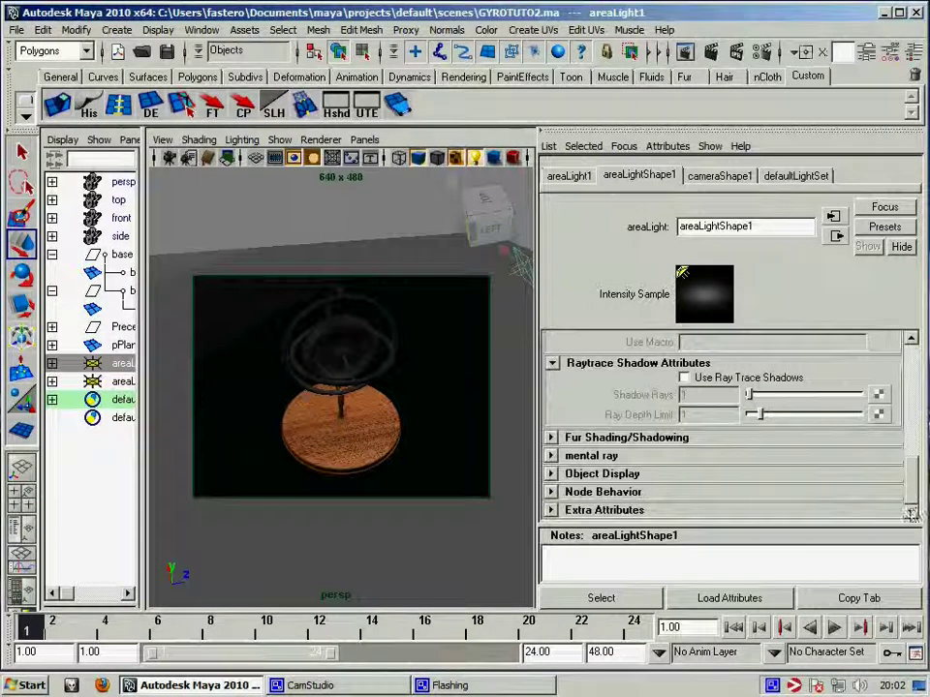
{"action": "left_click", "coordinate": [722, 378]}
{"action": "left_click", "coordinate": [714, 396]}
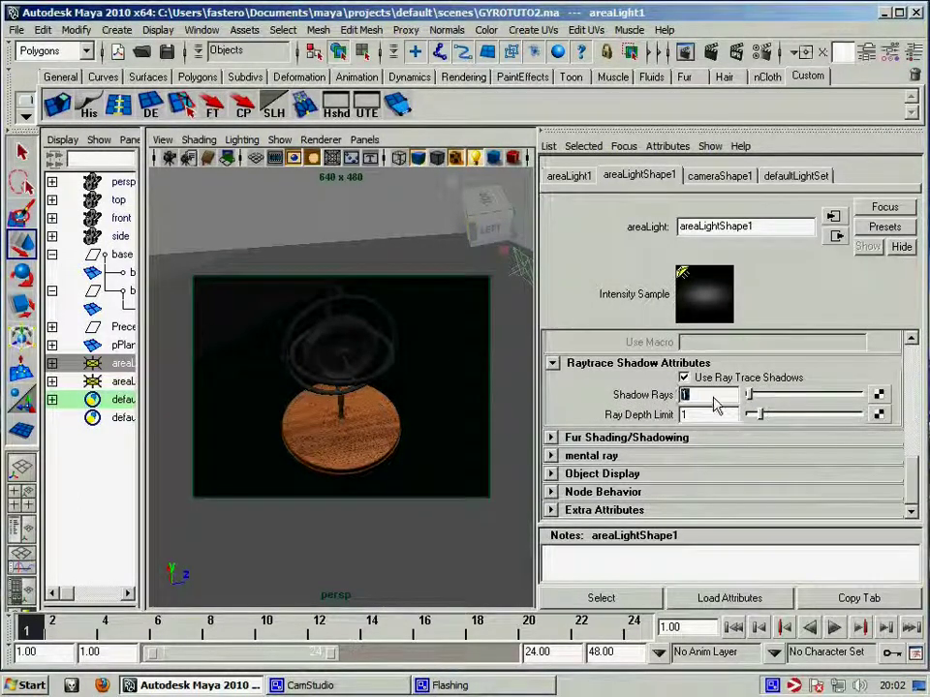
{"action": "type", "text": "1"}
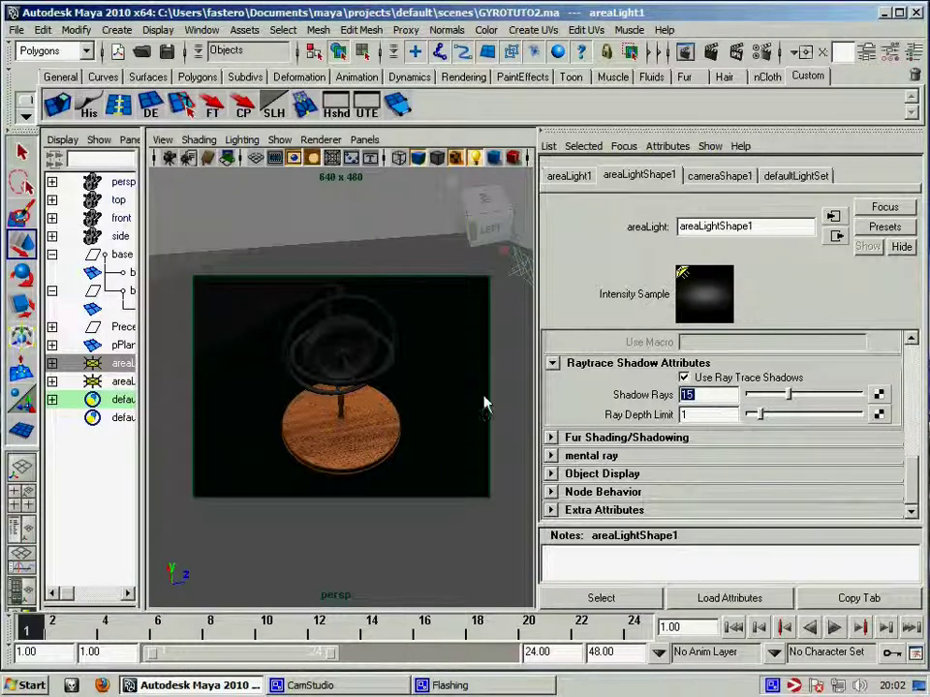
{"action": "left_click", "coordinate": [122, 385]}
{"action": "left_click", "coordinate": [685, 377]}
{"action": "double_click", "coordinate": [707, 396]}
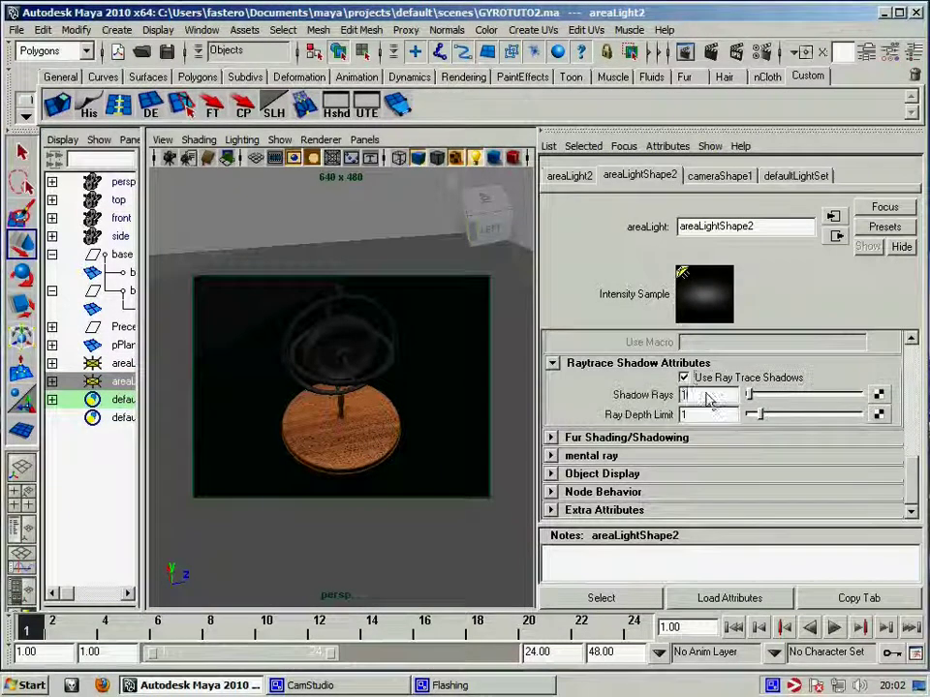
{"action": "type", "text": "15"}
{"action": "key", "text": "Return"}
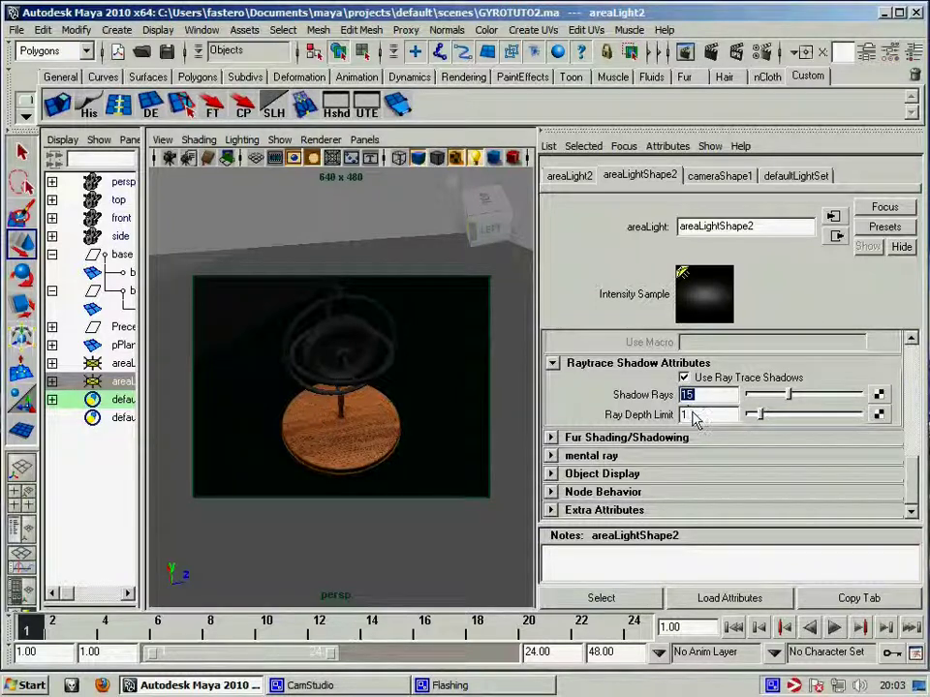
Make the ground plane's lambert1 material colour lighter with a slight blue tint.
{"action": "left_click", "coordinate": [116, 366]}
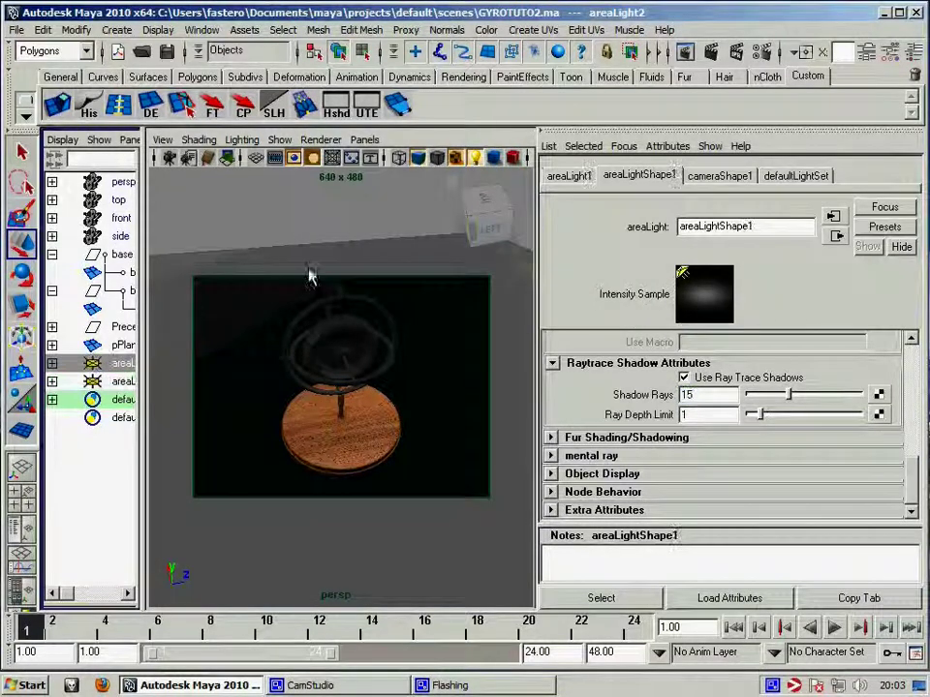
{"action": "left_click", "coordinate": [318, 231]}
{"action": "left_click", "coordinate": [227, 394]}
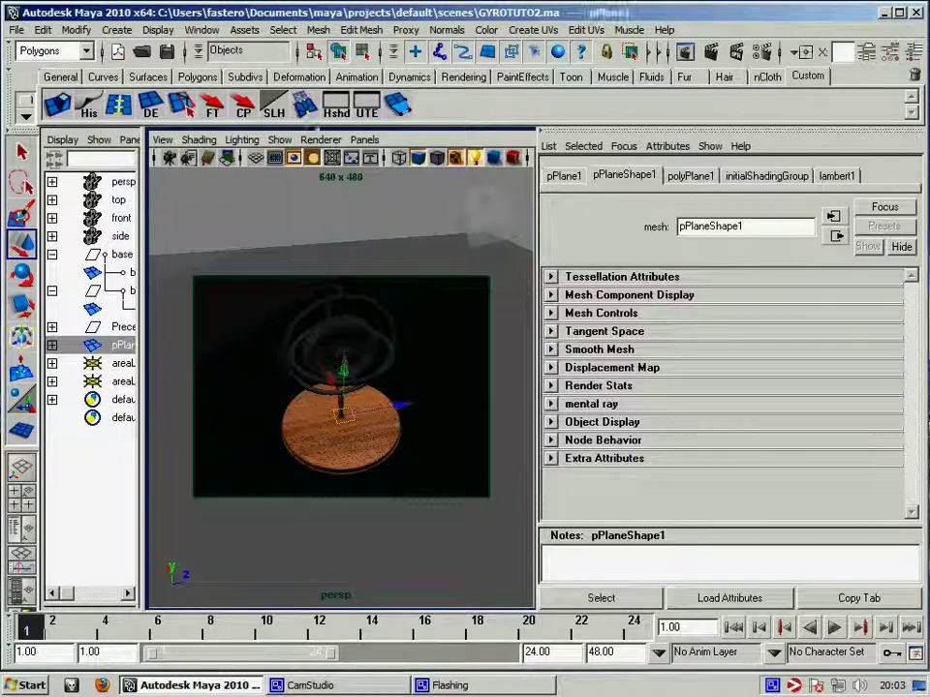
{"action": "left_click", "coordinate": [337, 107]}
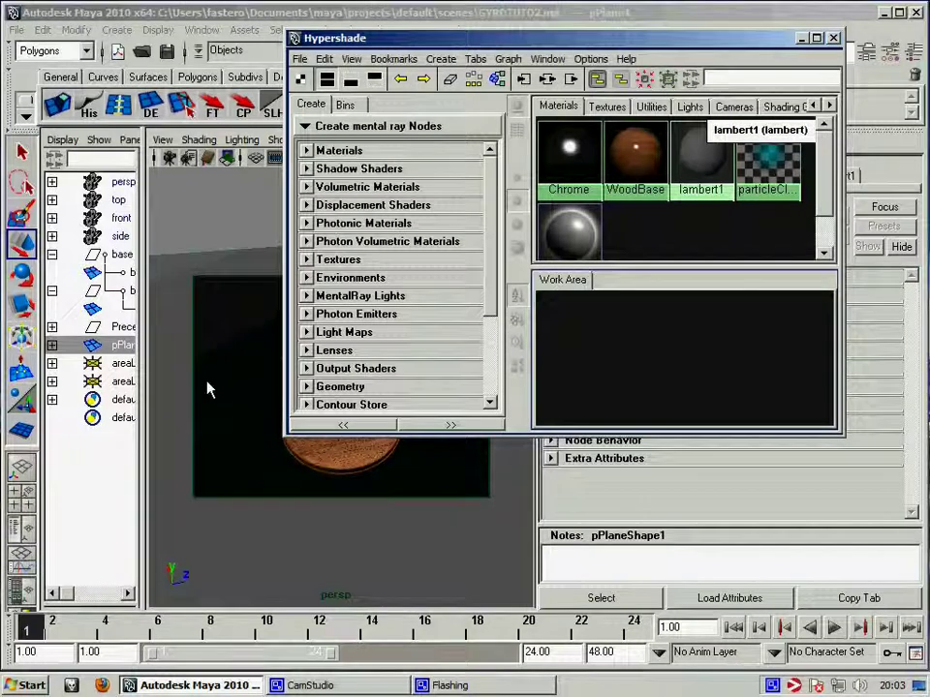
{"action": "left_click", "coordinate": [222, 377]}
{"action": "left_click", "coordinate": [700, 155]}
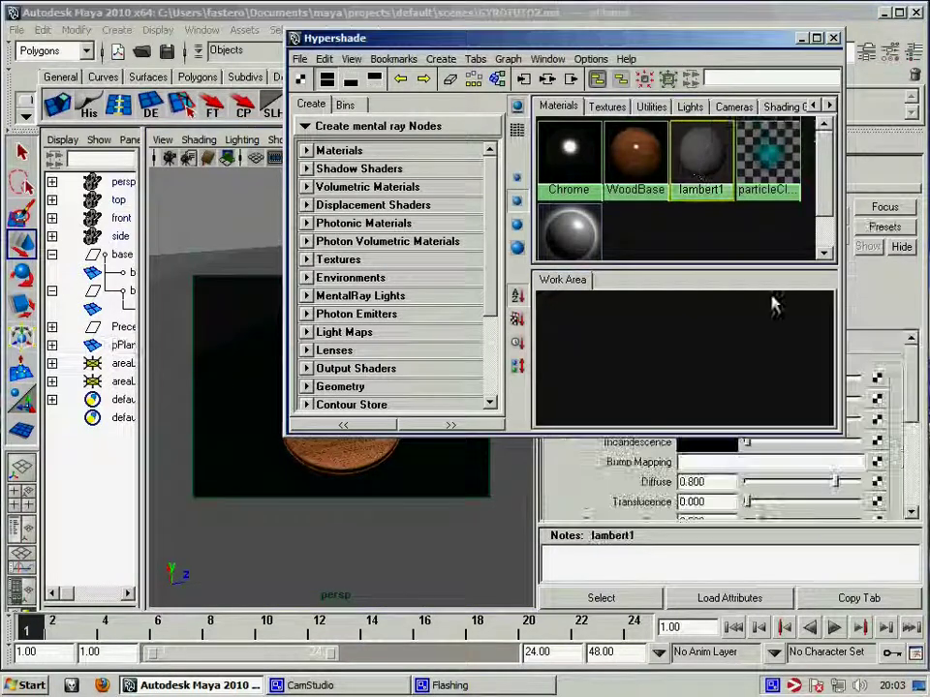
{"action": "left_click", "coordinate": [833, 37]}
{"action": "left_click", "coordinate": [716, 382]}
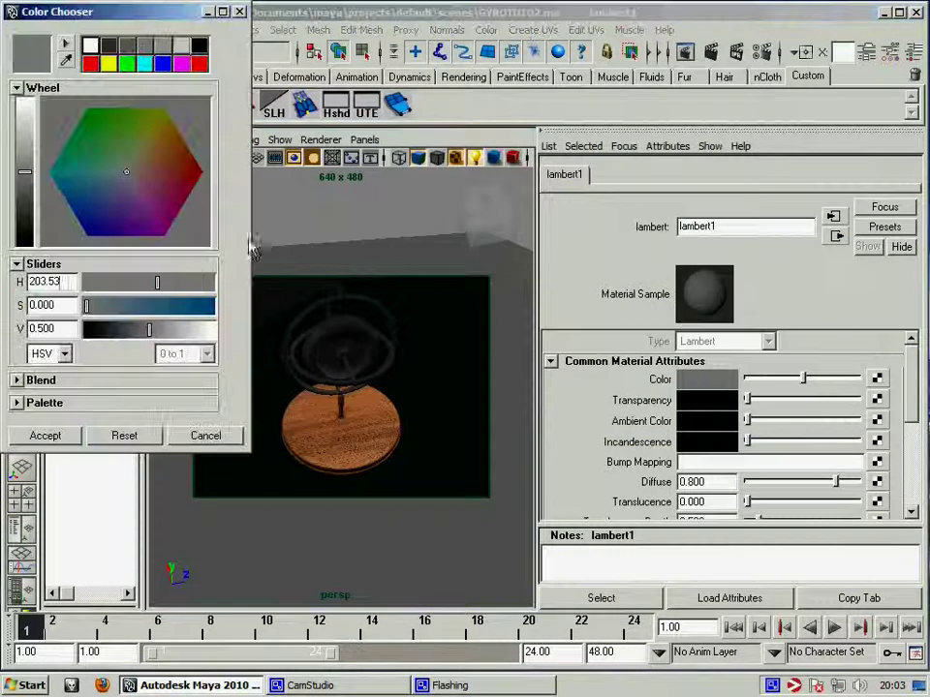
{"action": "left_click_drag", "start_coordinate": [103, 307], "coordinate": [158, 329]}
{"action": "left_click", "coordinate": [45, 435]}
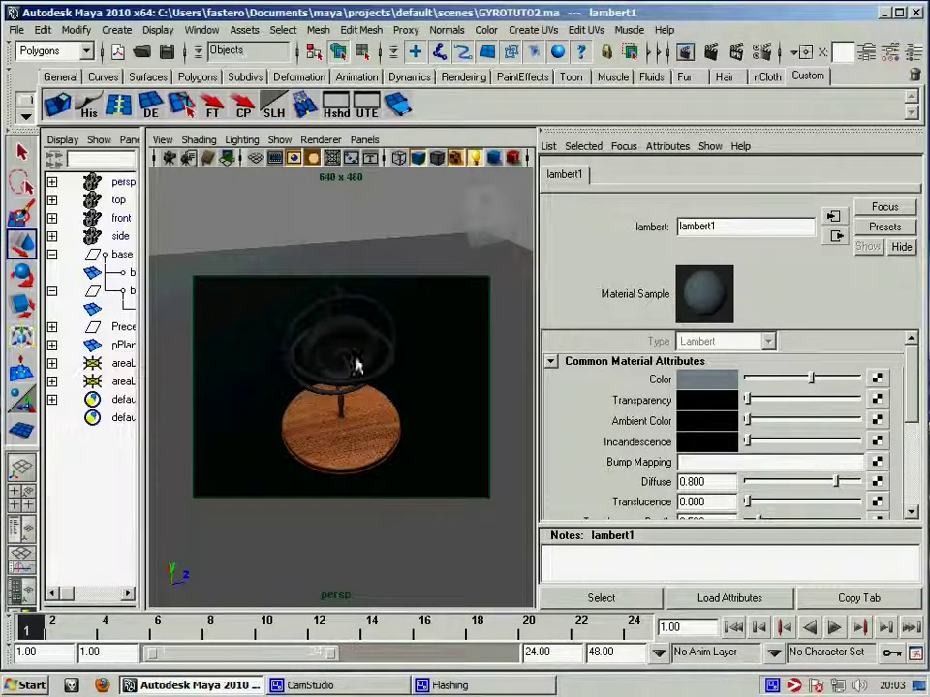
Change the persp camera's render background to a slightly bluish grey, then show its channel values.
{"action": "left_click", "coordinate": [173, 159]}
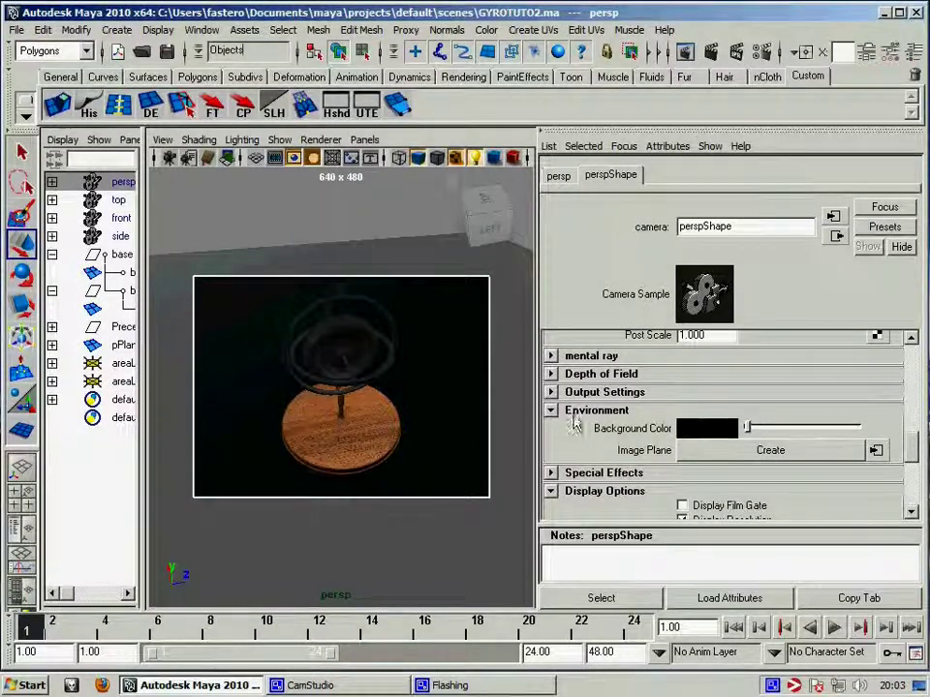
{"action": "left_click_drag", "start_coordinate": [743, 432], "coordinate": [803, 429]}
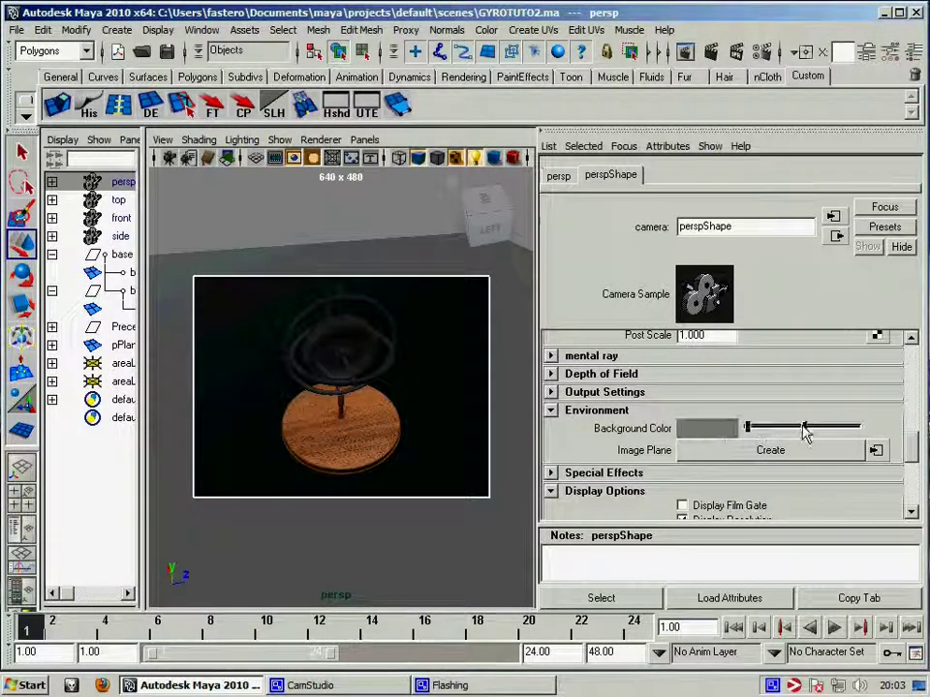
{"action": "left_click", "coordinate": [710, 430]}
{"action": "left_click", "coordinate": [119, 172]}
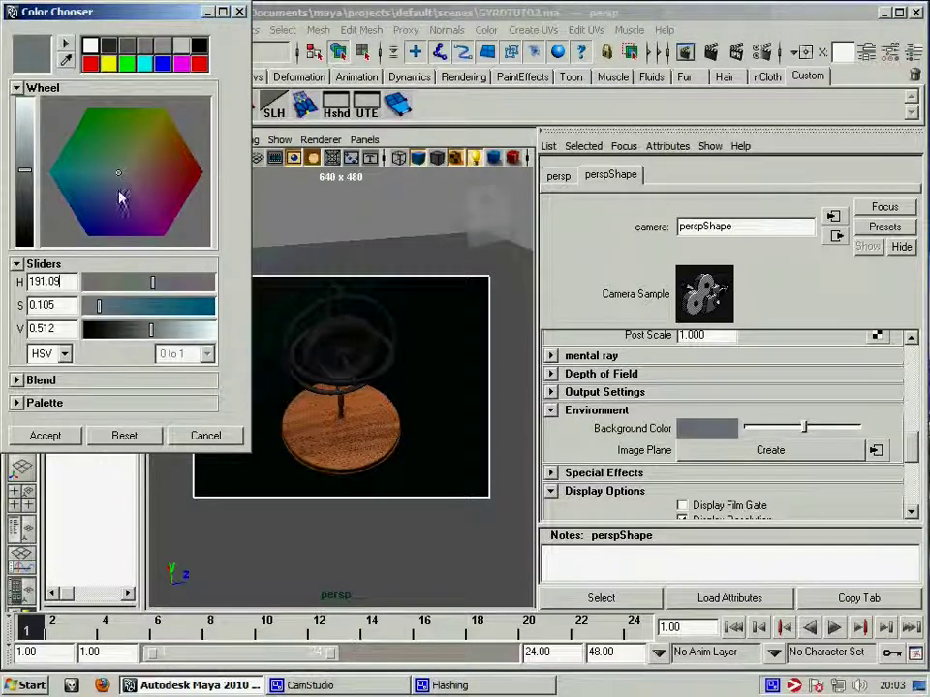
{"action": "left_click", "coordinate": [71, 437]}
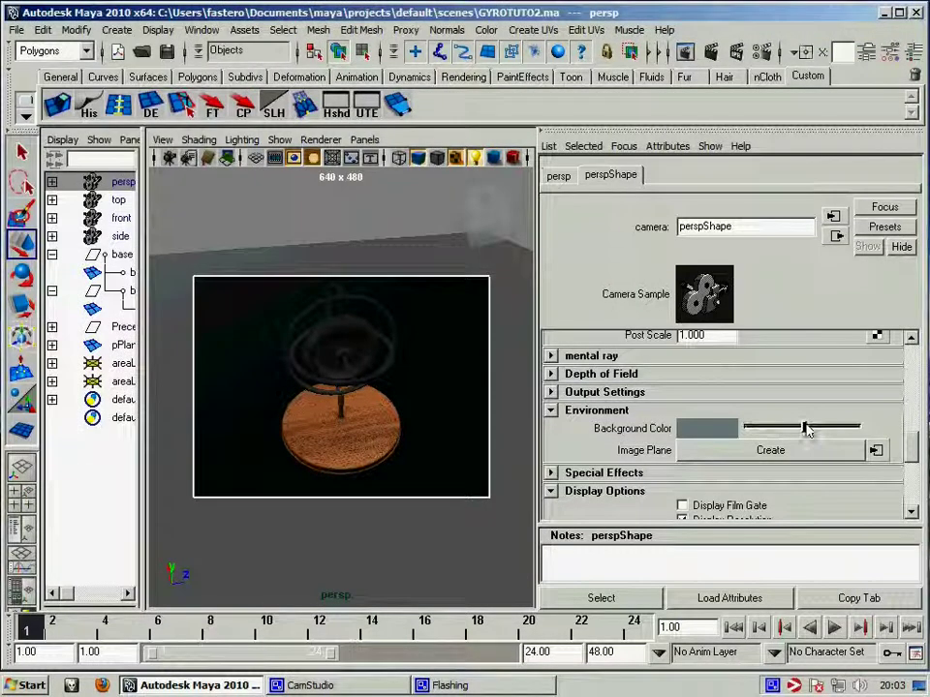
{"action": "mouse_move", "coordinate": [912, 444]}
{"action": "left_mouse_down"}
{"action": "mouse_move", "coordinate": [915, 387]}
{"action": "mouse_move", "coordinate": [916, 499]}
{"action": "left_mouse_up"}
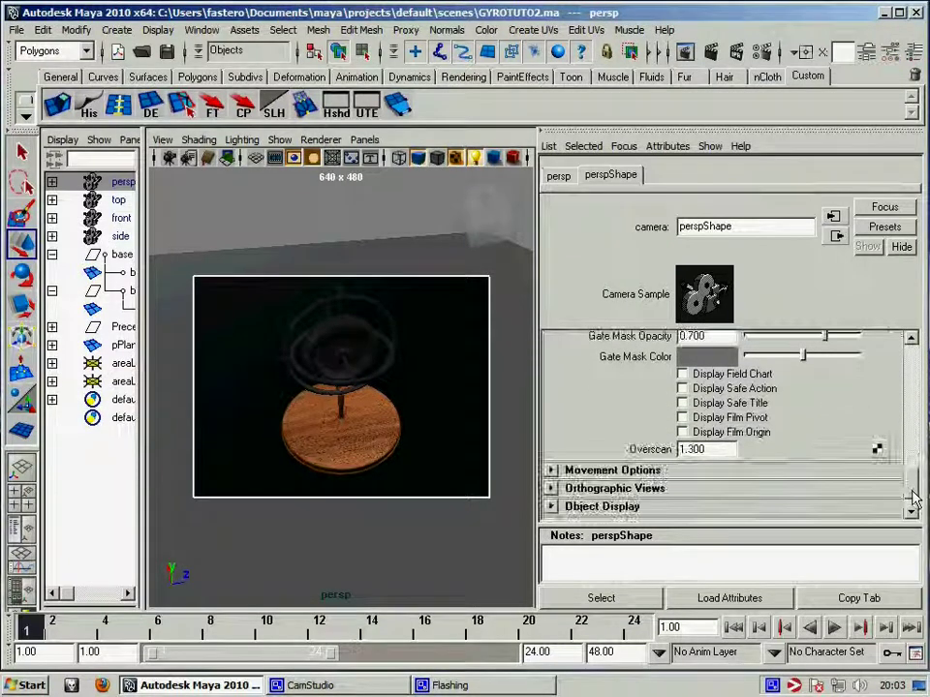
{"action": "left_click", "coordinate": [913, 50]}
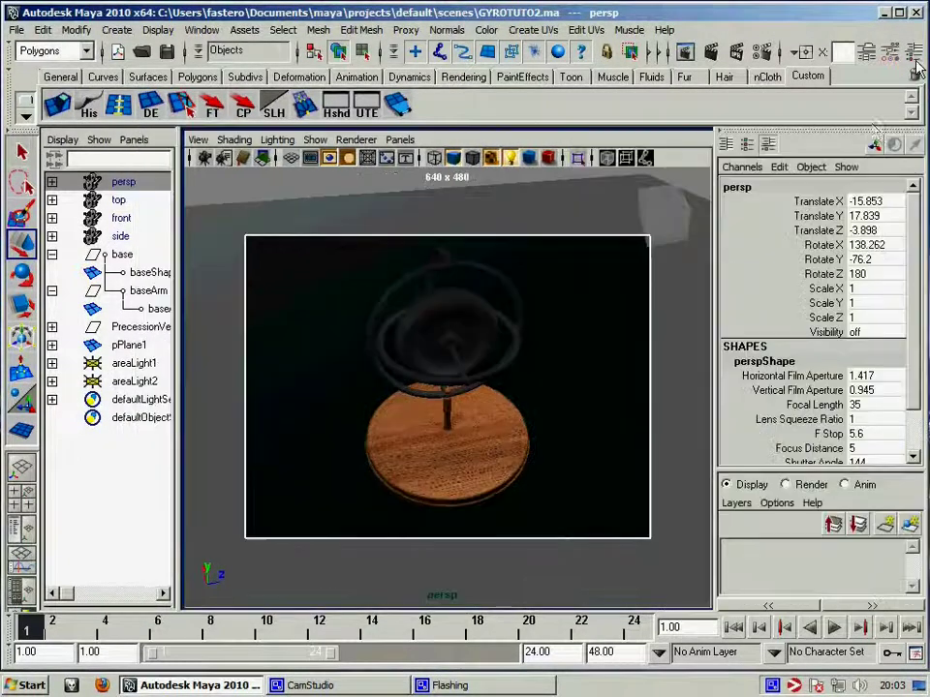
Render a mental ray test frame of the gyroscope and close the render log and result.
{"action": "left_click", "coordinate": [351, 195]}
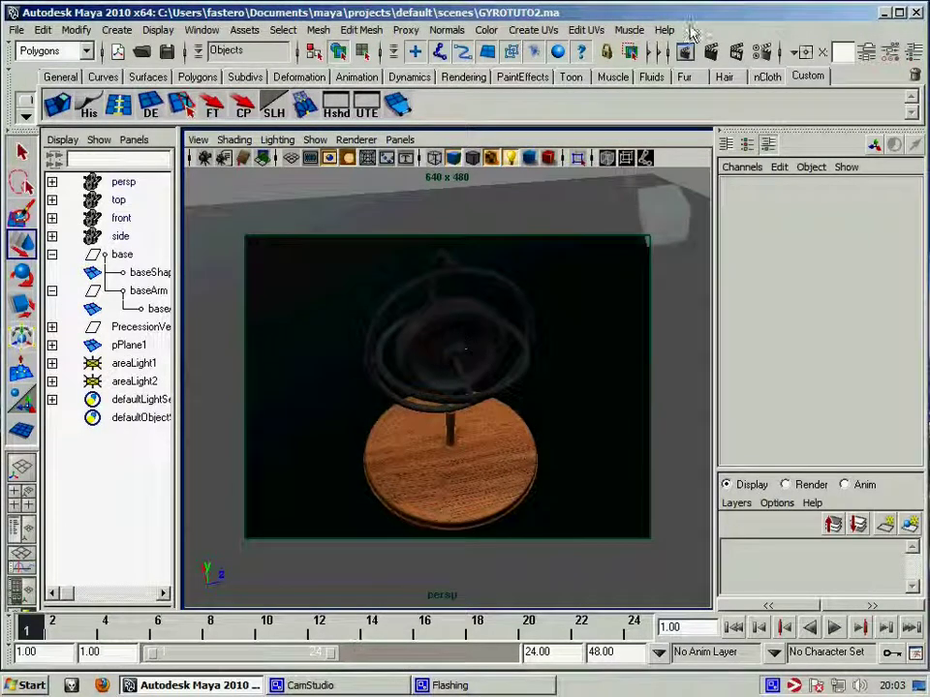
{"action": "left_click", "coordinate": [708, 51]}
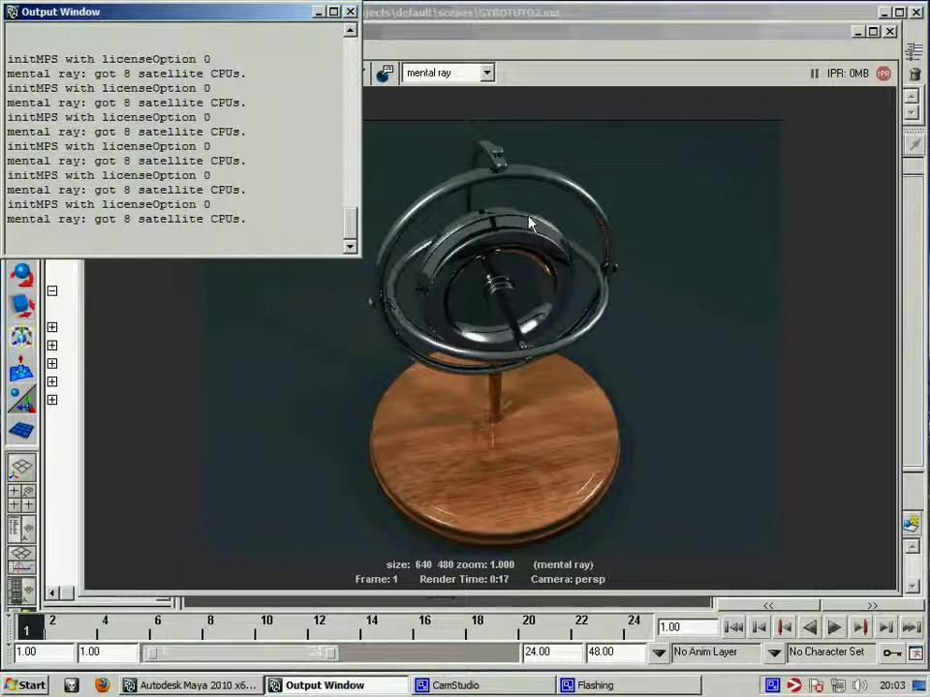
{"action": "left_click", "coordinate": [351, 12]}
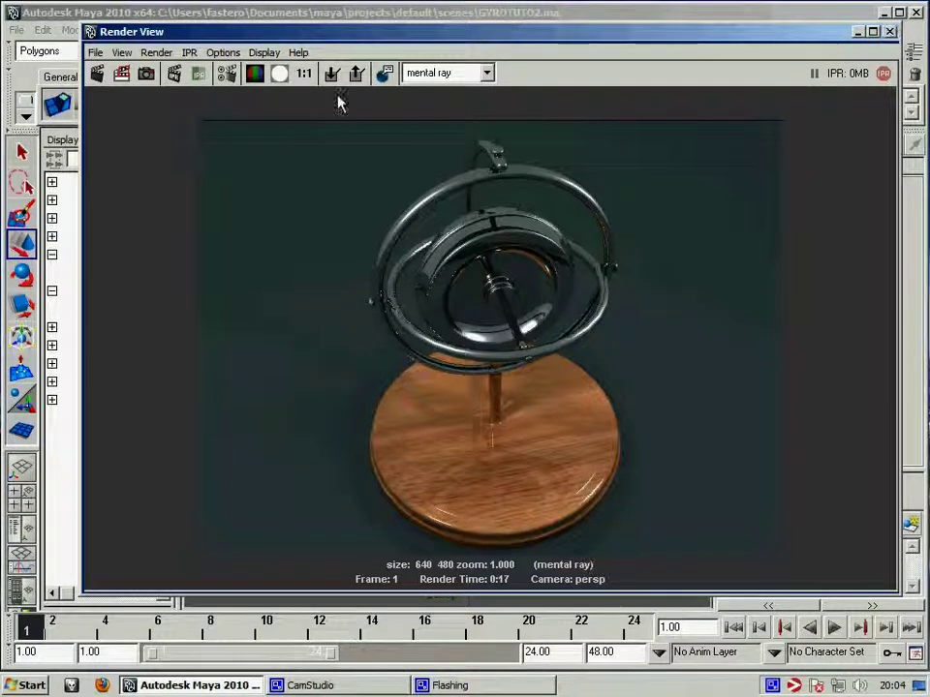
{"action": "left_click", "coordinate": [889, 32]}
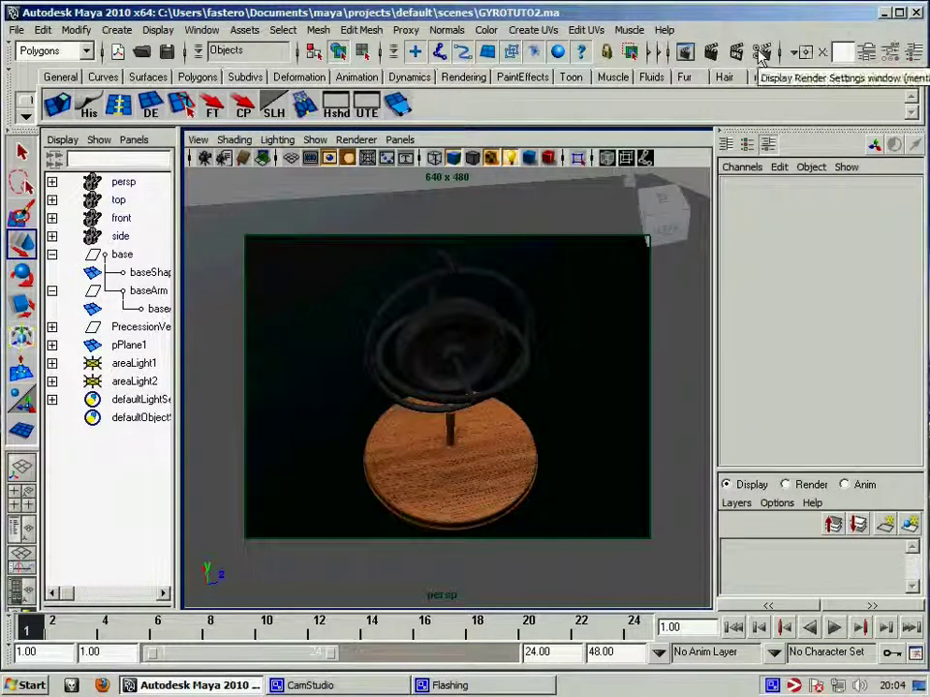
Orbit the view slightly, re-render the gyroscope, then select both area lights.
{"action": "left_click_drag", "start_coordinate": [509, 343], "coordinate": [516, 335], "text": "alt"}
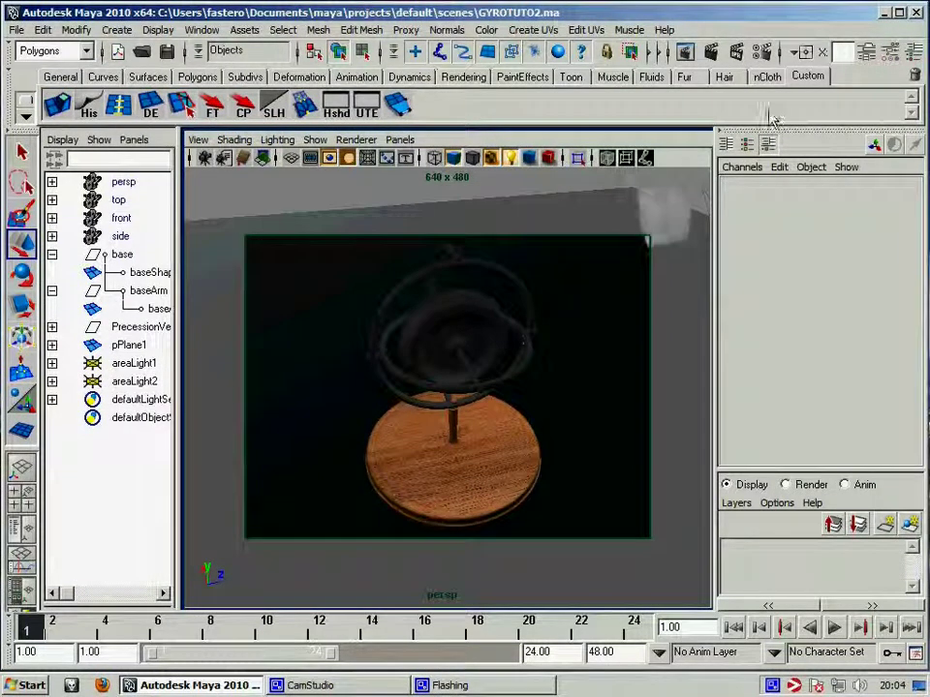
{"action": "left_click", "coordinate": [688, 53]}
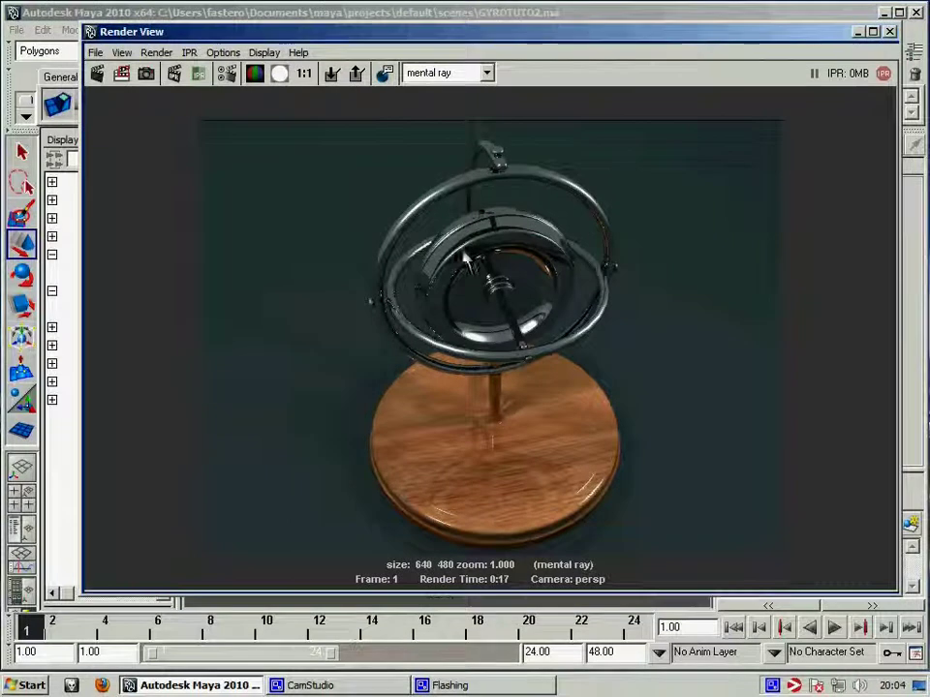
{"action": "left_click", "coordinate": [891, 33]}
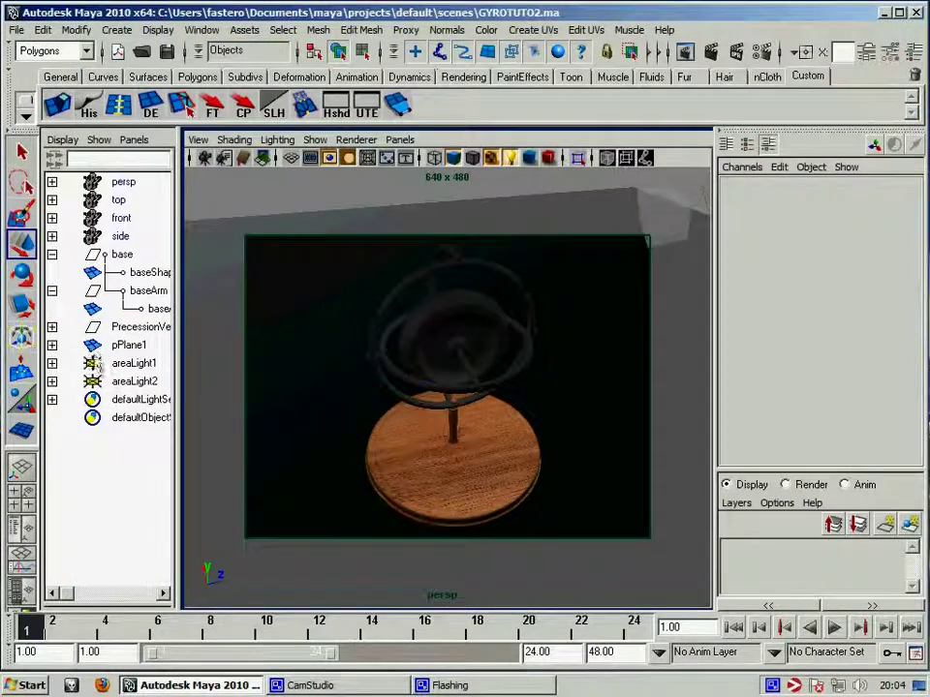
{"action": "left_click", "coordinate": [132, 364]}
{"action": "left_click", "coordinate": [131, 380]}
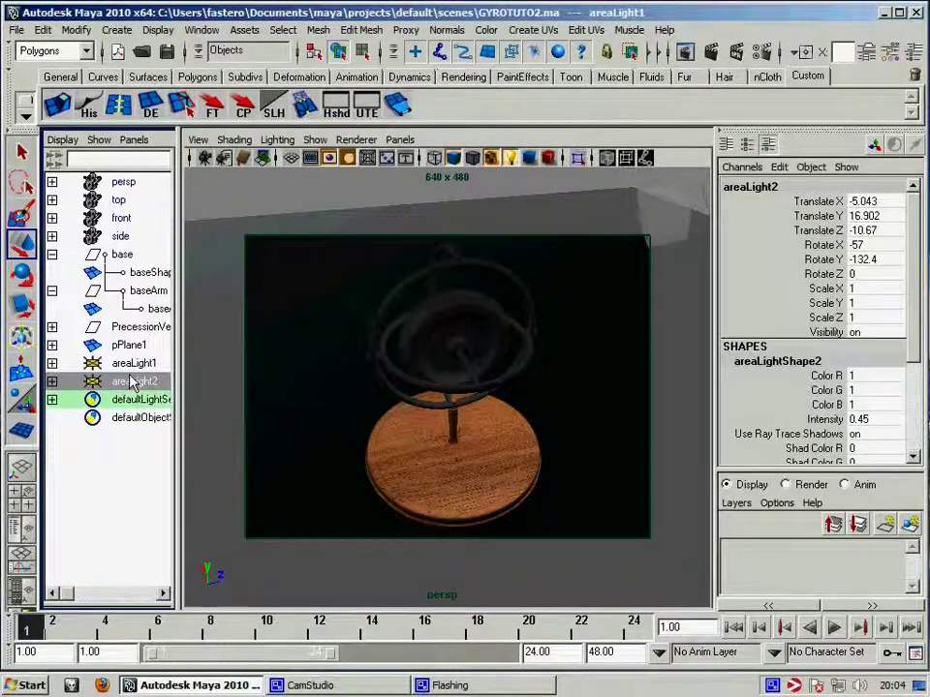
Select the persp camera and review its attributes in the Attribute Editor.
{"action": "left_click", "coordinate": [348, 197]}
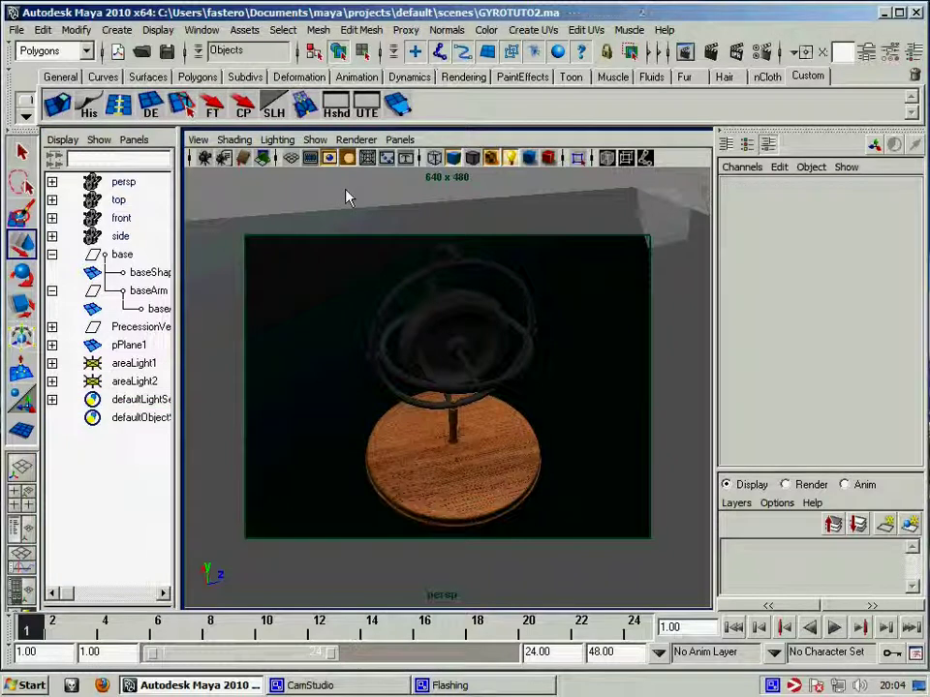
{"action": "left_click", "coordinate": [123, 182]}
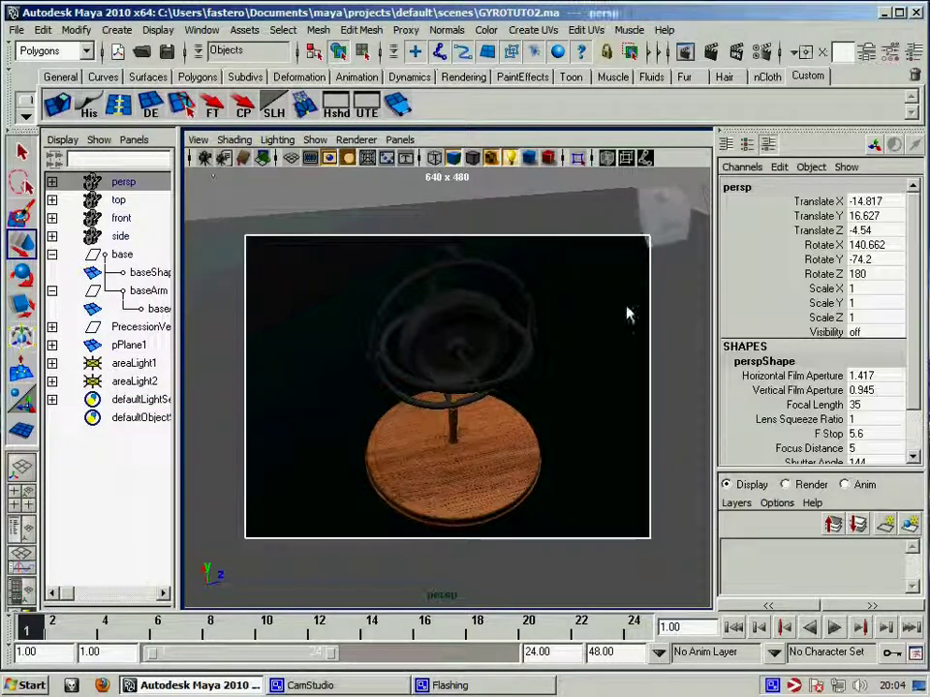
{"action": "scroll", "coordinate": [921, 305], "scroll_direction": "down", "scroll_amount": 1}
{"action": "scroll", "coordinate": [920, 306], "scroll_direction": "up", "scroll_amount": 1}
{"action": "key", "text": "ctrl+a"}
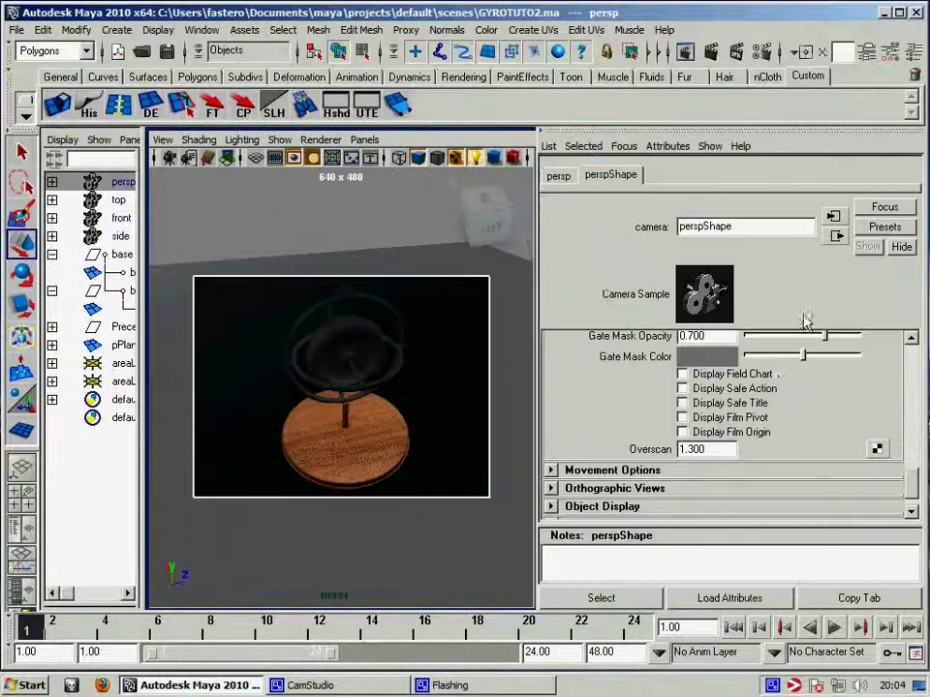
{"action": "left_click", "coordinate": [920, 447]}
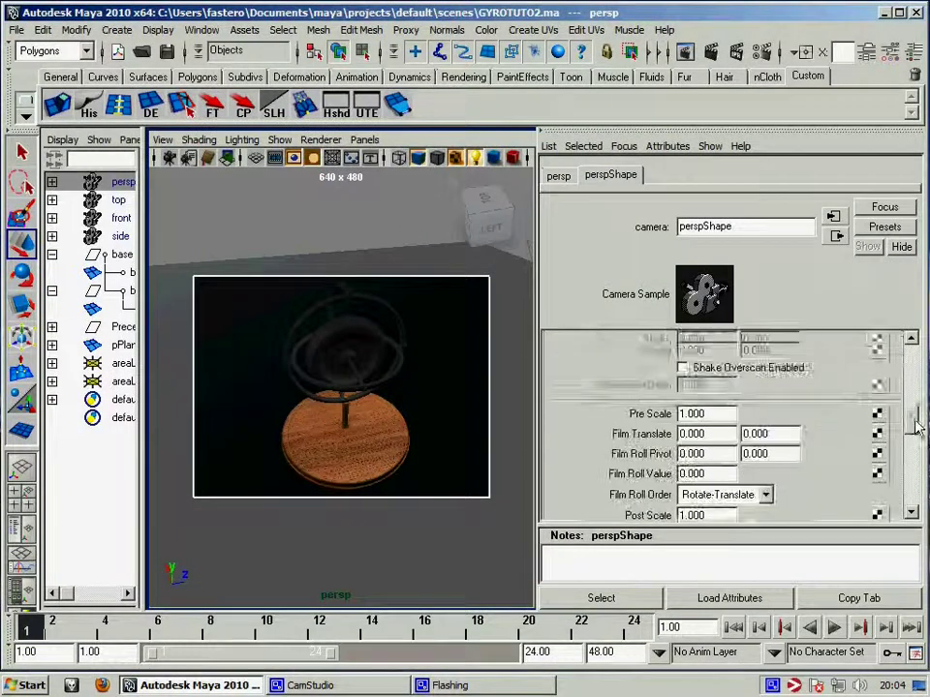
{"action": "scroll", "coordinate": [920, 447], "scroll_direction": "down", "scroll_amount": 1}
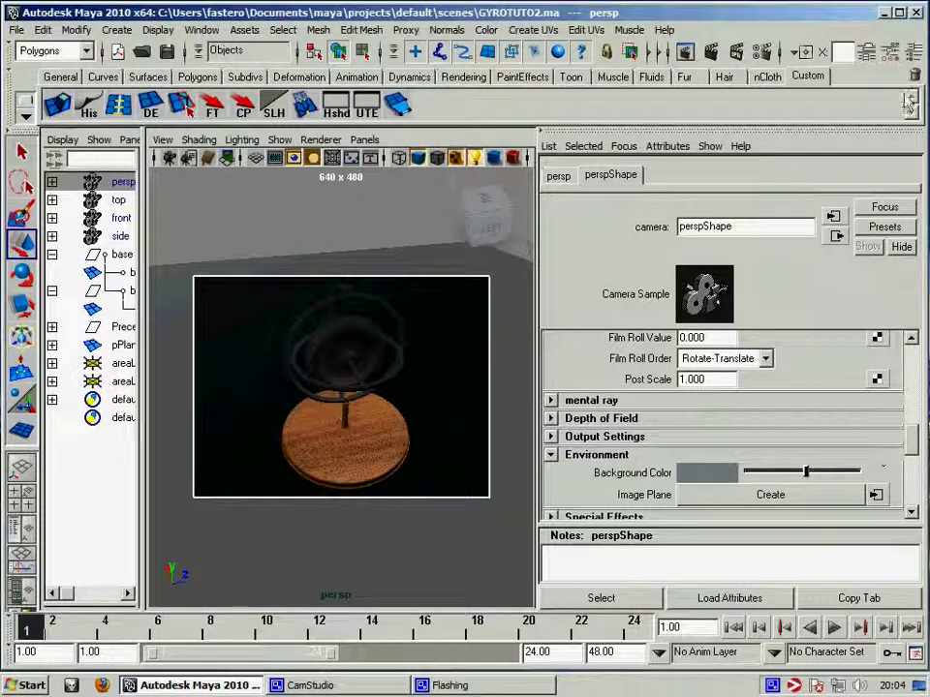
{"action": "left_click", "coordinate": [915, 60]}
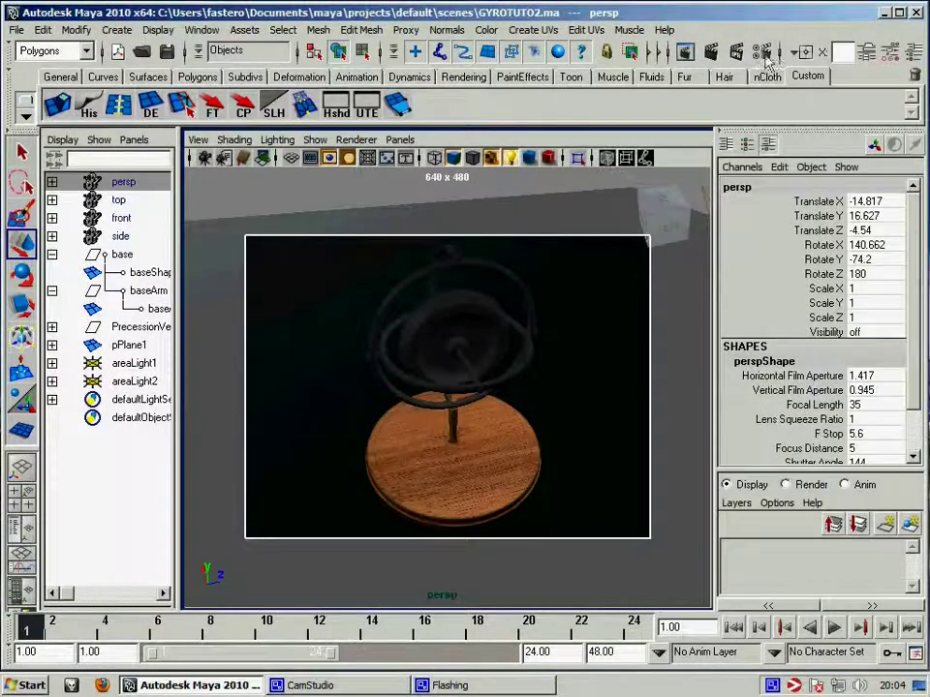
In Render Settings, tick Maintain width/height ratio for the 640 x 480 image and select Width.
{"action": "left_click", "coordinate": [728, 51]}
{"action": "scroll", "coordinate": [678, 388], "scroll_direction": "down", "scroll_amount": 3}
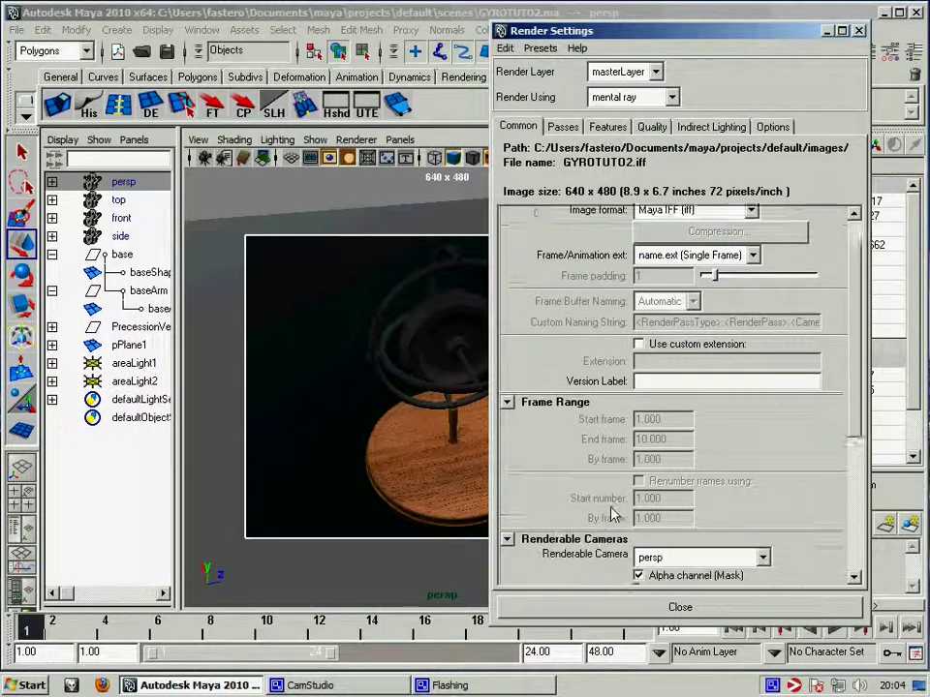
{"action": "scroll", "coordinate": [678, 388], "scroll_direction": "down", "scroll_amount": 4}
{"action": "scroll", "coordinate": [678, 387], "scroll_direction": "down", "scroll_amount": 2}
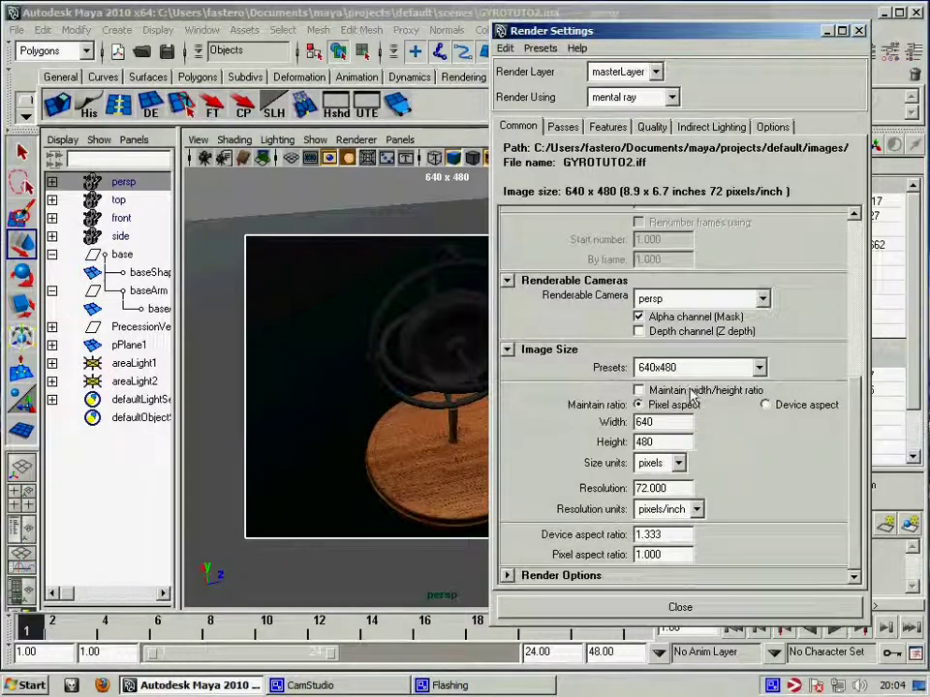
{"action": "left_click", "coordinate": [686, 390]}
{"action": "double_click", "coordinate": [644, 422]}
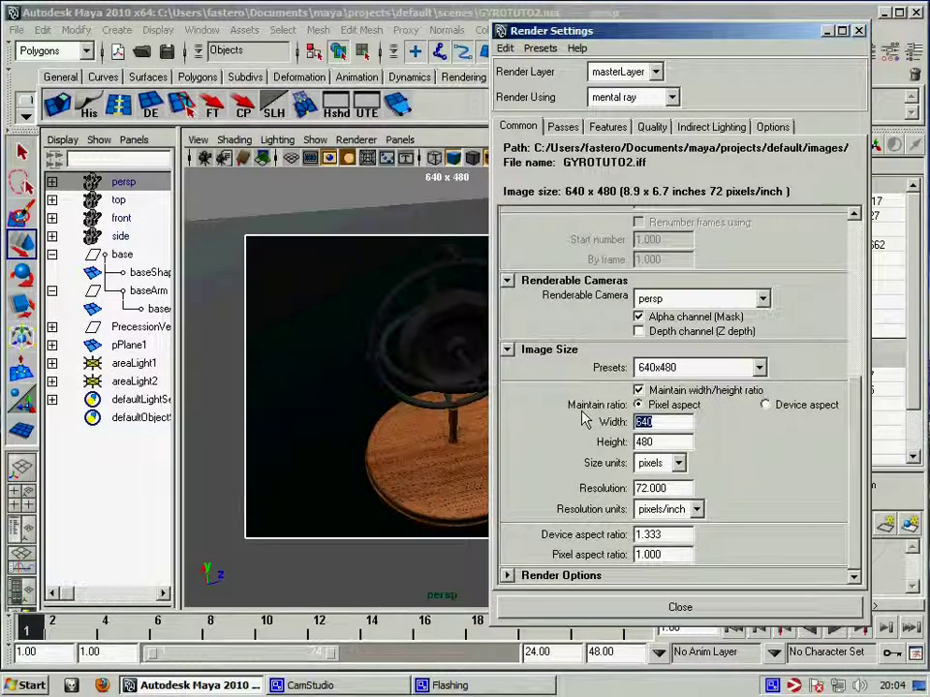
Look through areaLight1 in the top-left pane and re-aim it at the gyroscope.
{"action": "left_click", "coordinate": [733, 612]}
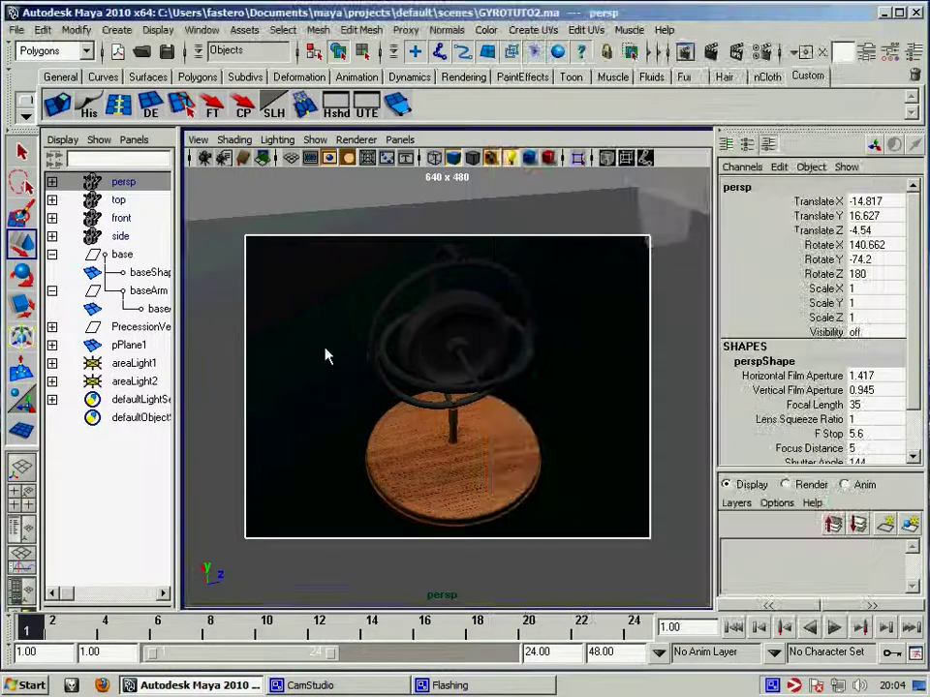
{"action": "left_click", "coordinate": [134, 363]}
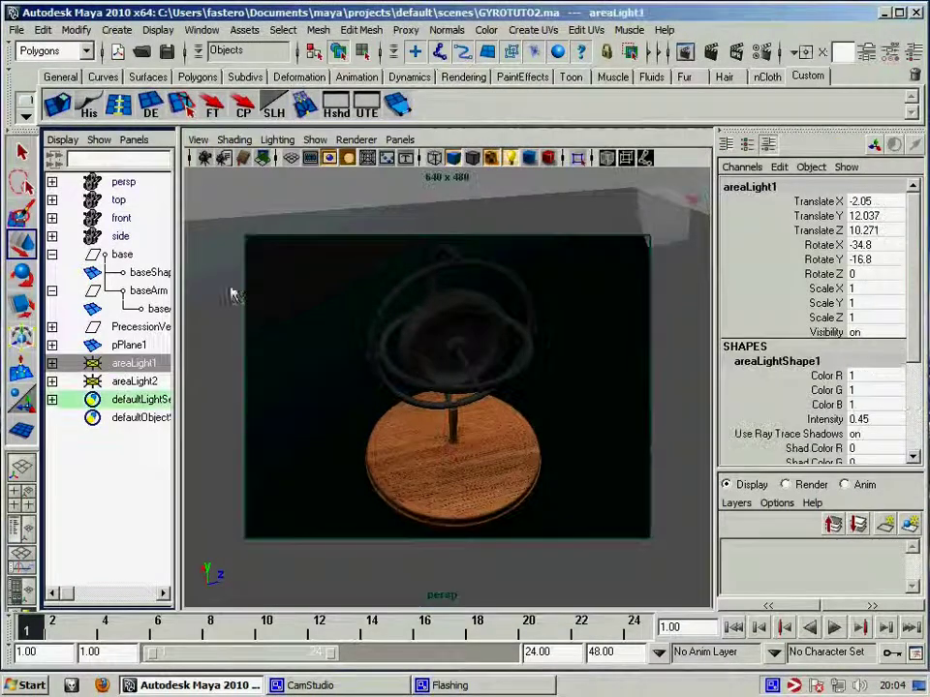
{"action": "key", "text": "space"}
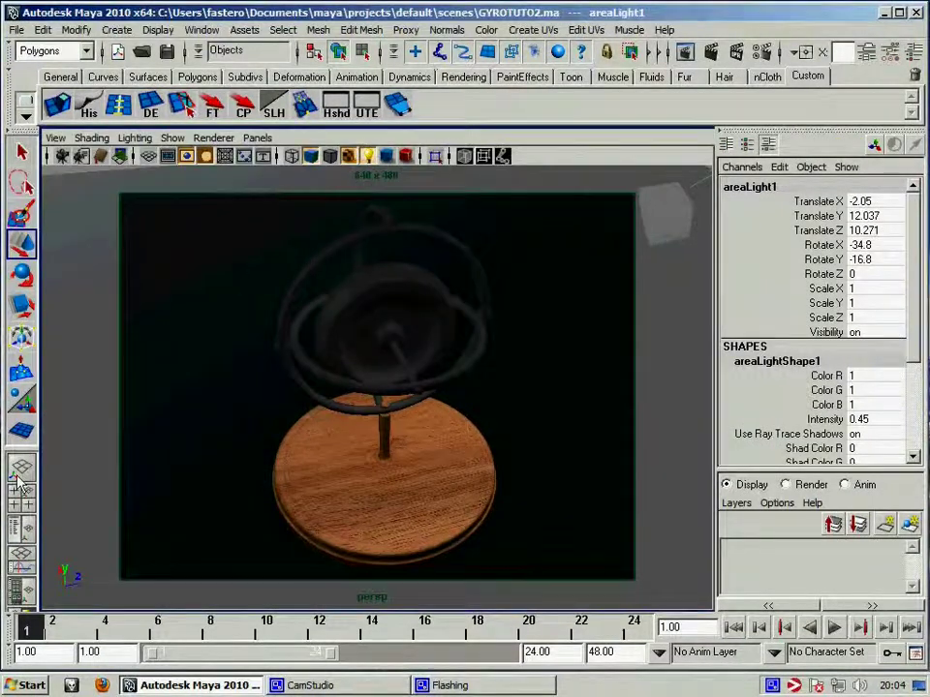
{"action": "left_click", "coordinate": [21, 496]}
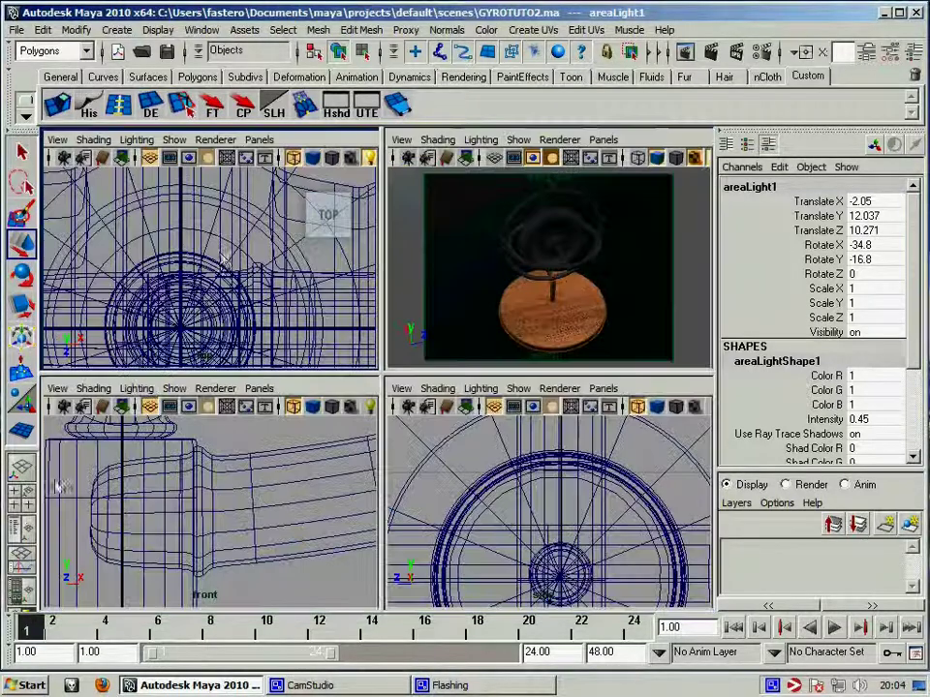
{"action": "left_click", "coordinate": [259, 139]}
{"action": "left_click", "coordinate": [272, 202]}
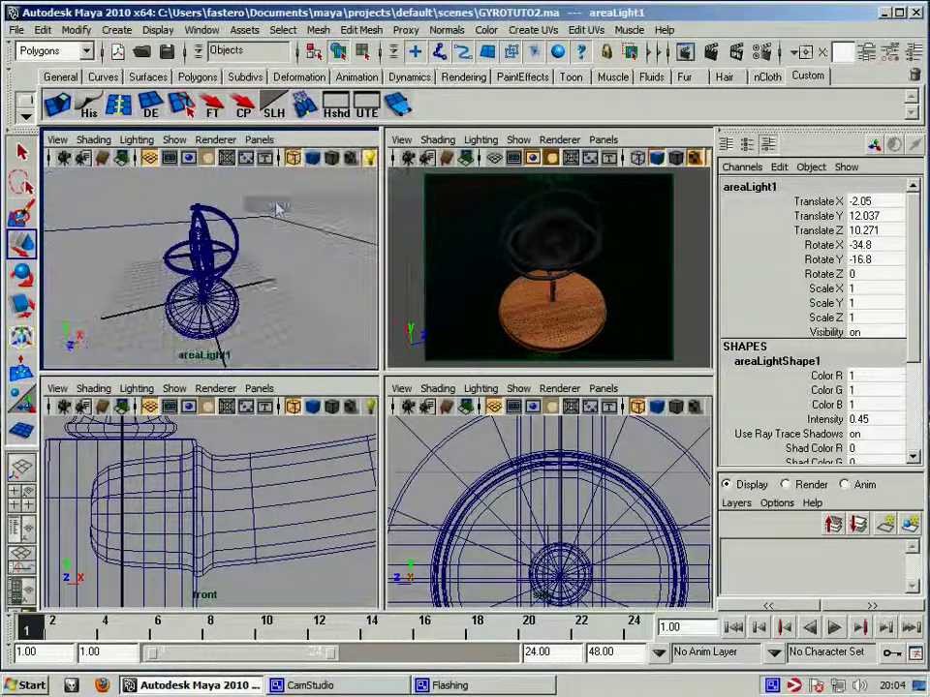
{"action": "mouse_move", "coordinate": [254, 287]}
{"action": "left_mouse_down", "text": "alt"}
{"action": "mouse_move", "coordinate": [292, 282]}
{"action": "mouse_move", "coordinate": [277, 282]}
{"action": "left_mouse_up", "text": "alt"}
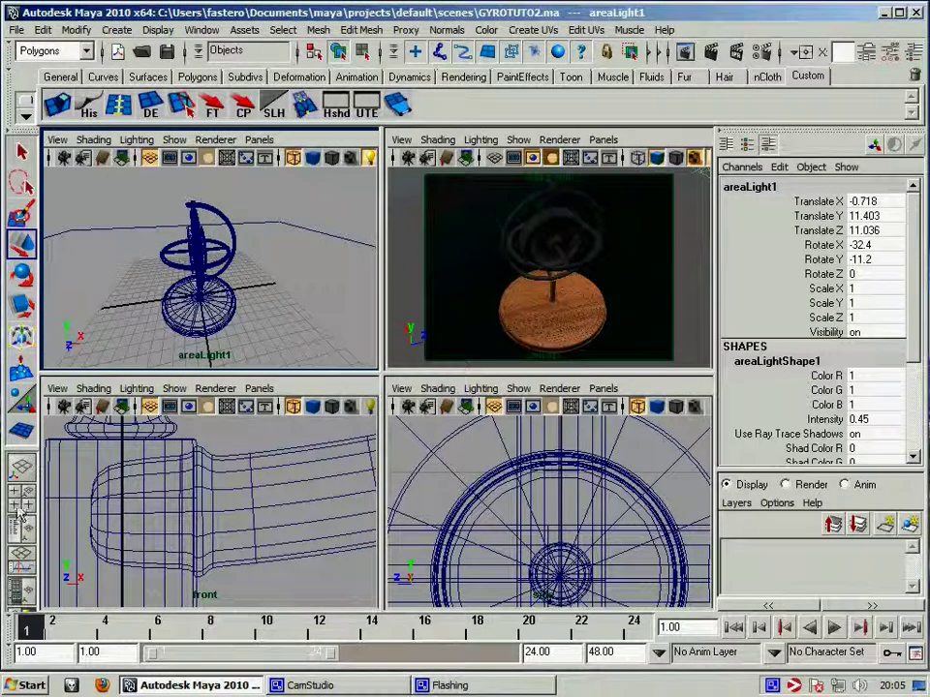
Look through areaLight2 and re-aim it onto the gyroscope.
{"action": "left_click", "coordinate": [18, 393]}
{"action": "left_click", "coordinate": [129, 383]}
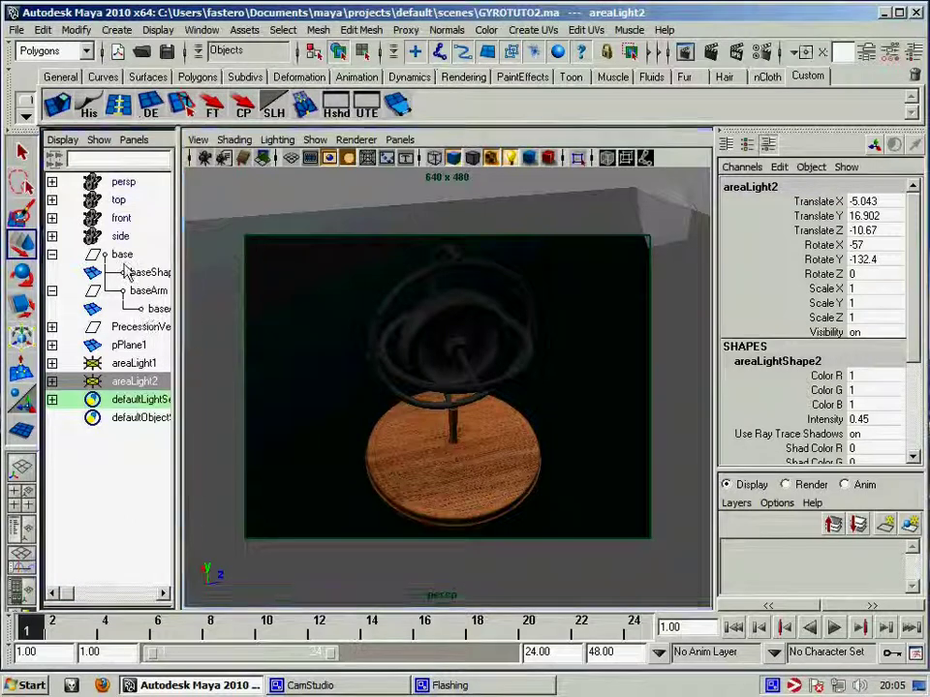
{"action": "left_click", "coordinate": [134, 140]}
{"action": "left_click", "coordinate": [160, 204]}
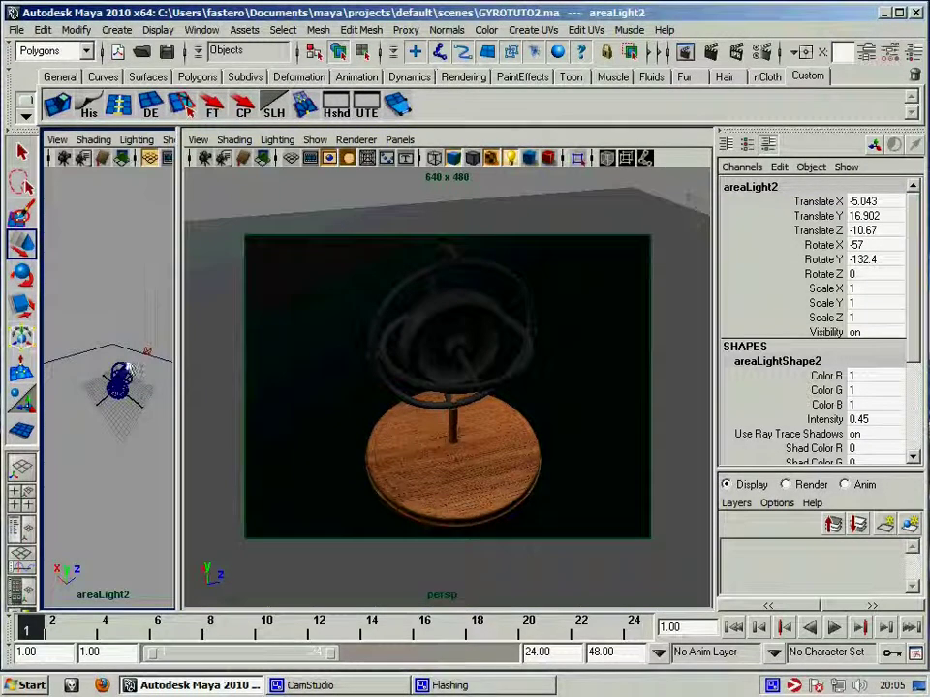
{"action": "mouse_move", "coordinate": [116, 383]}
{"action": "left_mouse_down", "text": "alt"}
{"action": "mouse_move", "coordinate": [133, 362]}
{"action": "mouse_move", "coordinate": [123, 382]}
{"action": "mouse_move", "coordinate": [104, 374]}
{"action": "mouse_move", "coordinate": [128, 354]}
{"action": "mouse_move", "coordinate": [86, 355]}
{"action": "mouse_move", "coordinate": [107, 376]}
{"action": "mouse_move", "coordinate": [78, 367]}
{"action": "mouse_move", "coordinate": [118, 393]}
{"action": "left_mouse_up", "text": "alt"}
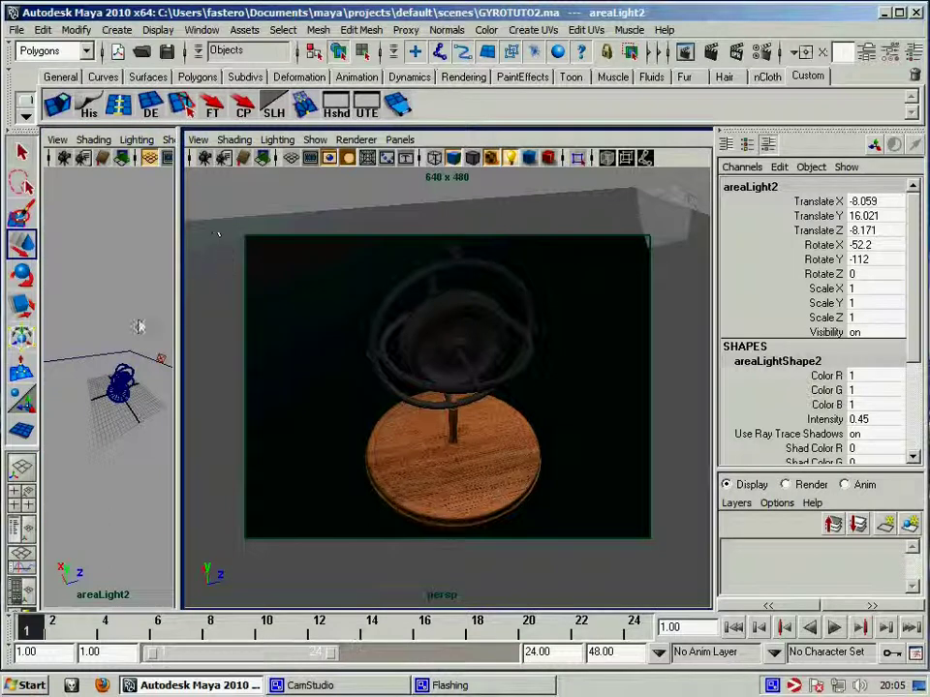
{"action": "mouse_move", "coordinate": [109, 363]}
{"action": "left_mouse_down", "text": "alt"}
{"action": "mouse_move", "coordinate": [148, 356]}
{"action": "mouse_move", "coordinate": [133, 338]}
{"action": "mouse_move", "coordinate": [144, 350]}
{"action": "left_mouse_up", "text": "alt"}
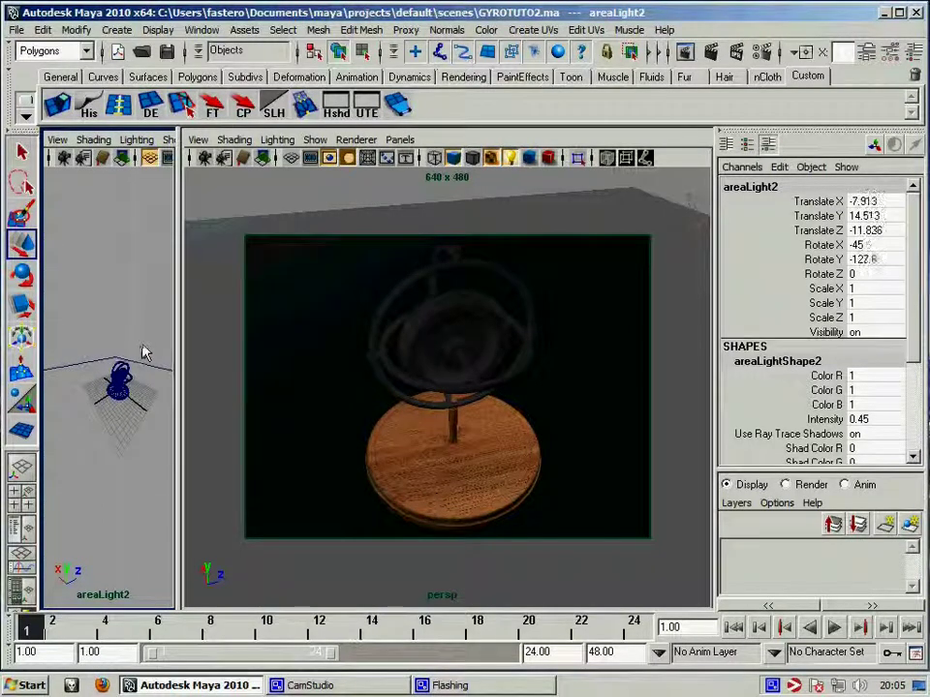
Restore the persp camera, maximize a single perspective view and orbit slightly.
{"action": "left_click", "coordinate": [109, 271]}
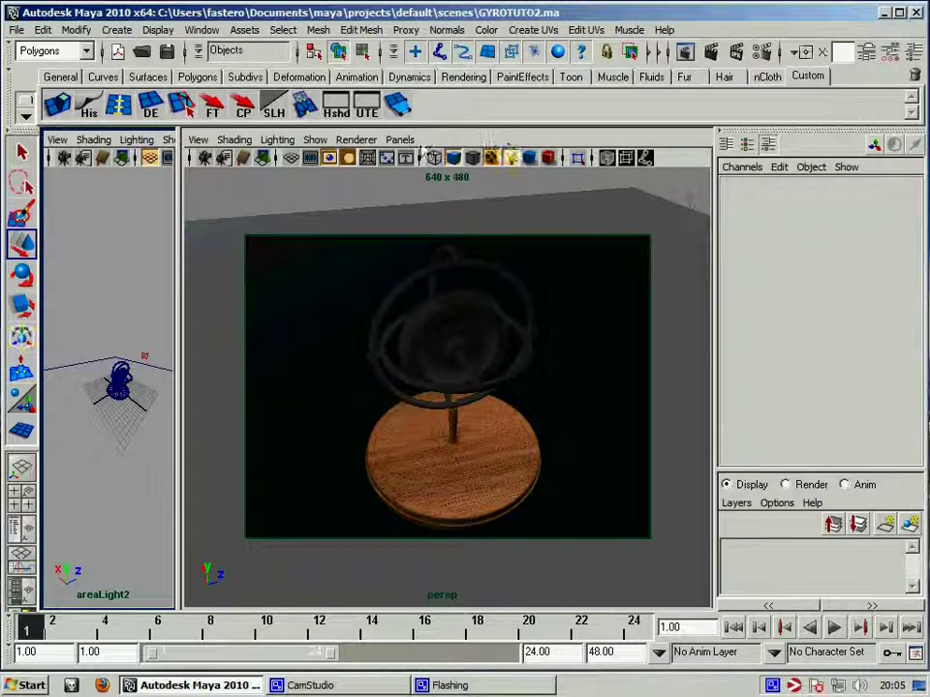
{"action": "left_click", "coordinate": [400, 139]}
{"action": "left_click", "coordinate": [543, 178]}
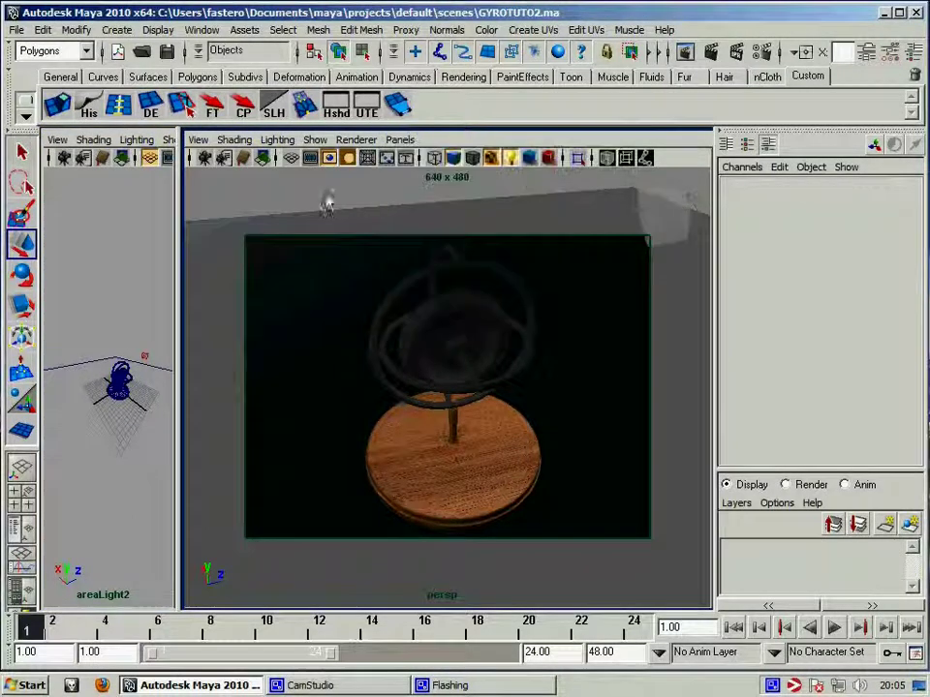
{"action": "left_click", "coordinate": [170, 141]}
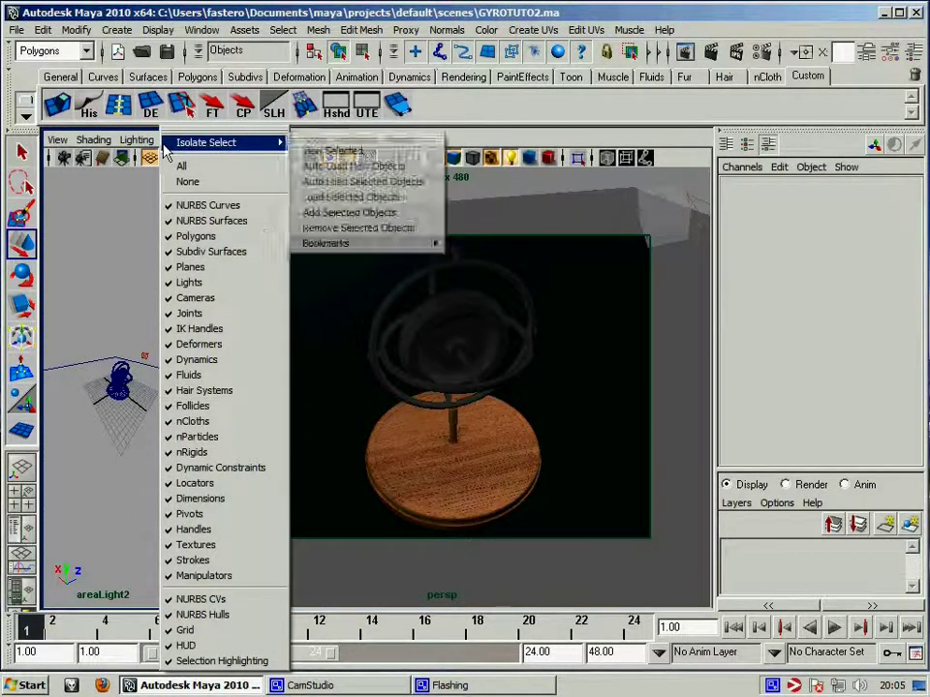
{"action": "left_click", "coordinate": [19, 473]}
{"action": "left_click", "coordinate": [21, 489]}
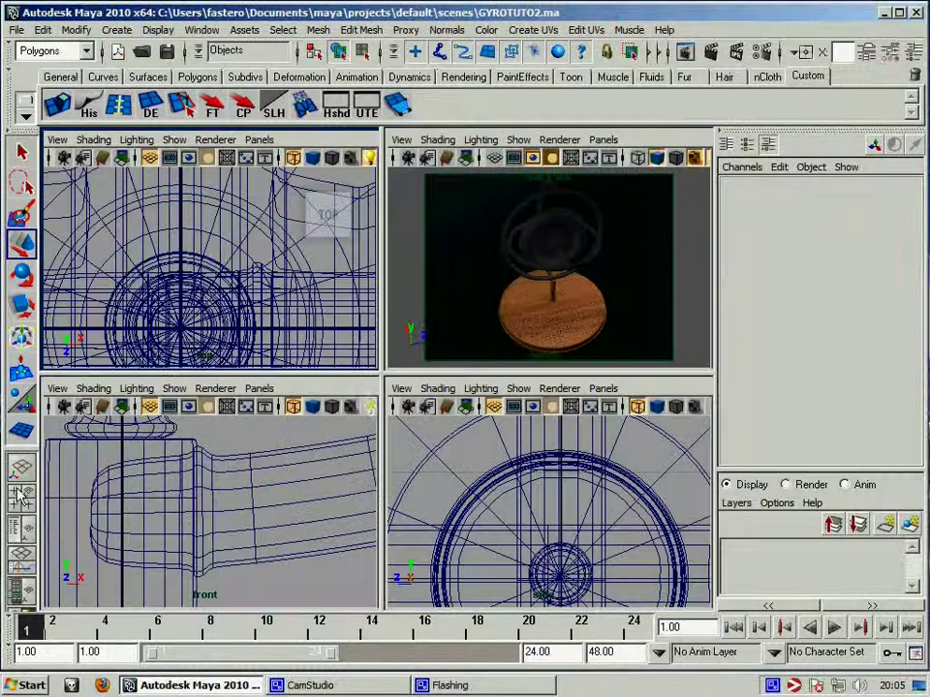
{"action": "key", "text": "space"}
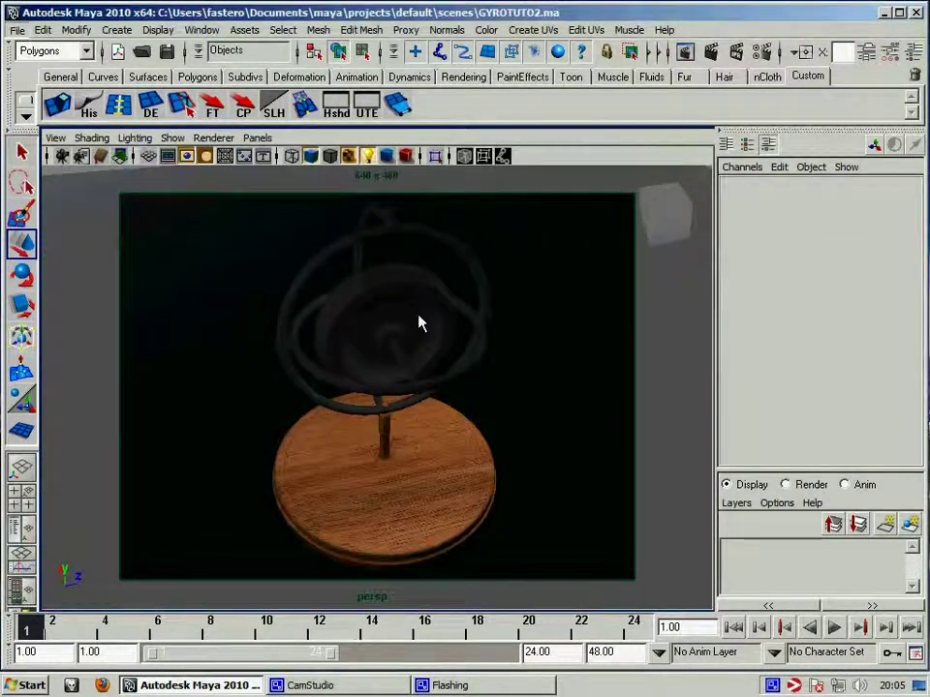
{"action": "left_click_drag", "start_coordinate": [441, 328], "coordinate": [447, 326], "text": "alt"}
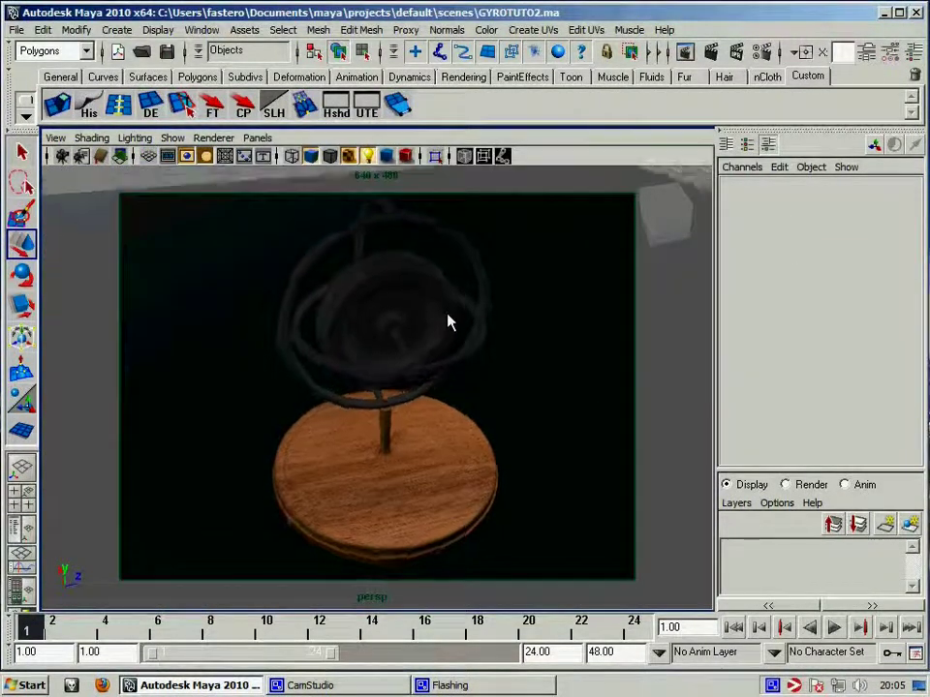
Set the render image width to 1200.
{"action": "left_click", "coordinate": [764, 54]}
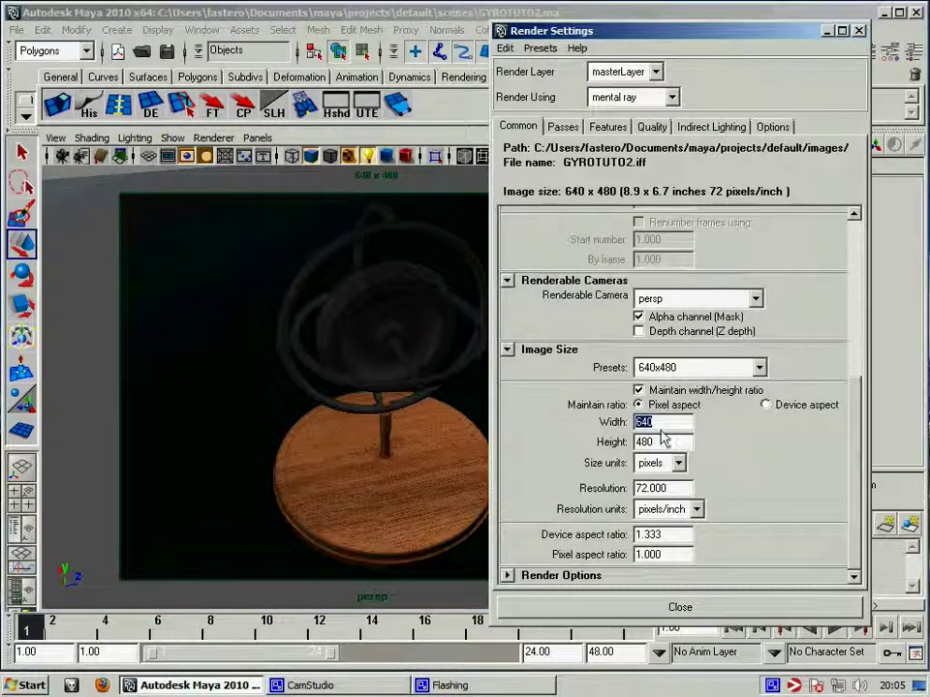
{"action": "type", "text": "1200"}
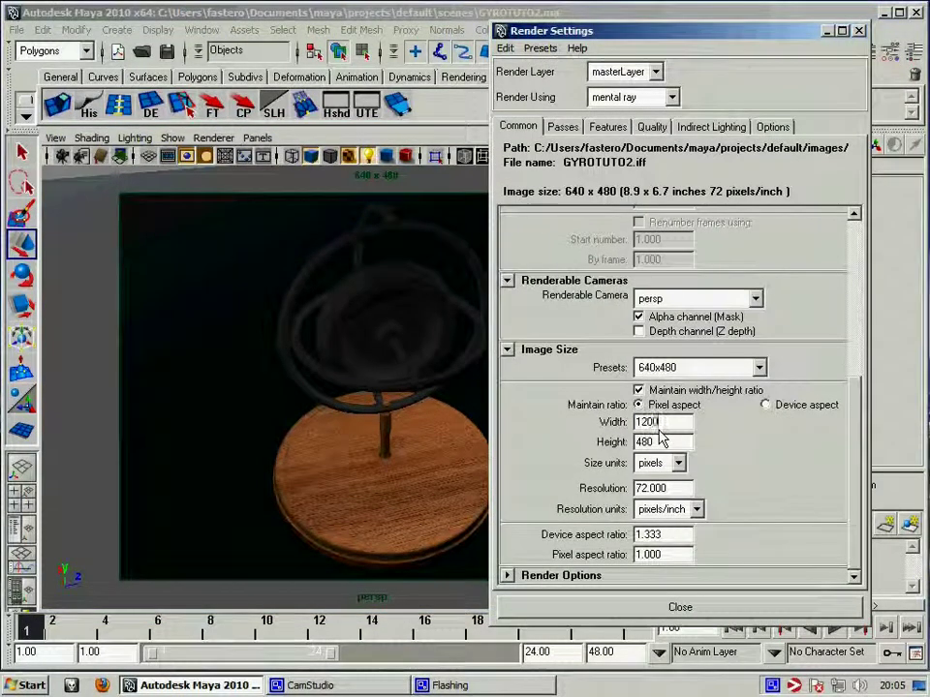
{"action": "key", "text": "Return"}
Set raytracing reflections 5, refractions 5, trace depth 10, shadows 5, and max sample level 2.
{"action": "left_click", "coordinate": [652, 126]}
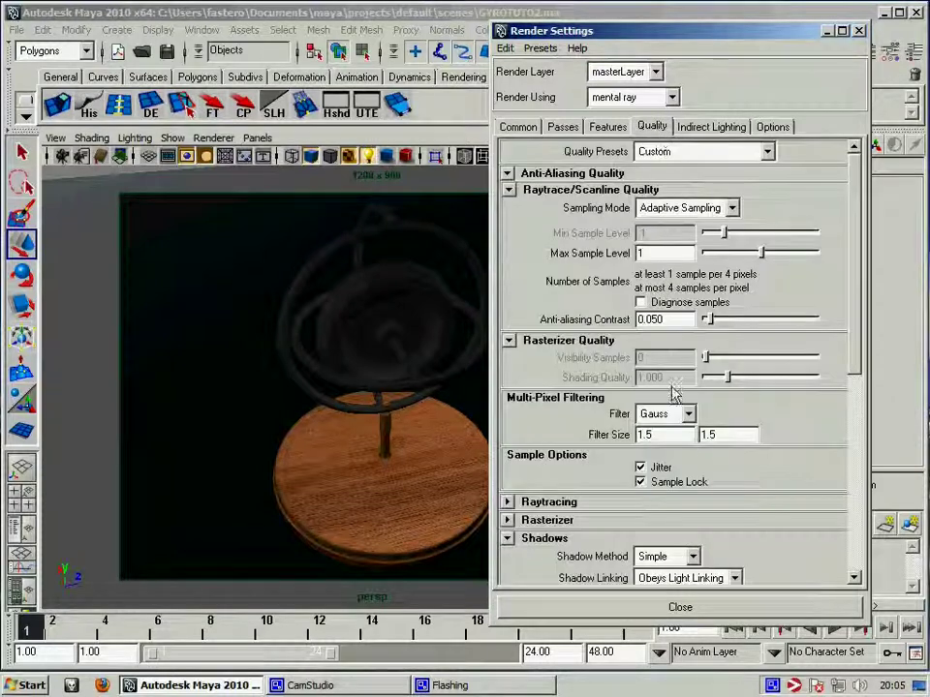
{"action": "scroll", "coordinate": [533, 330], "scroll_direction": "down", "scroll_amount": 5}
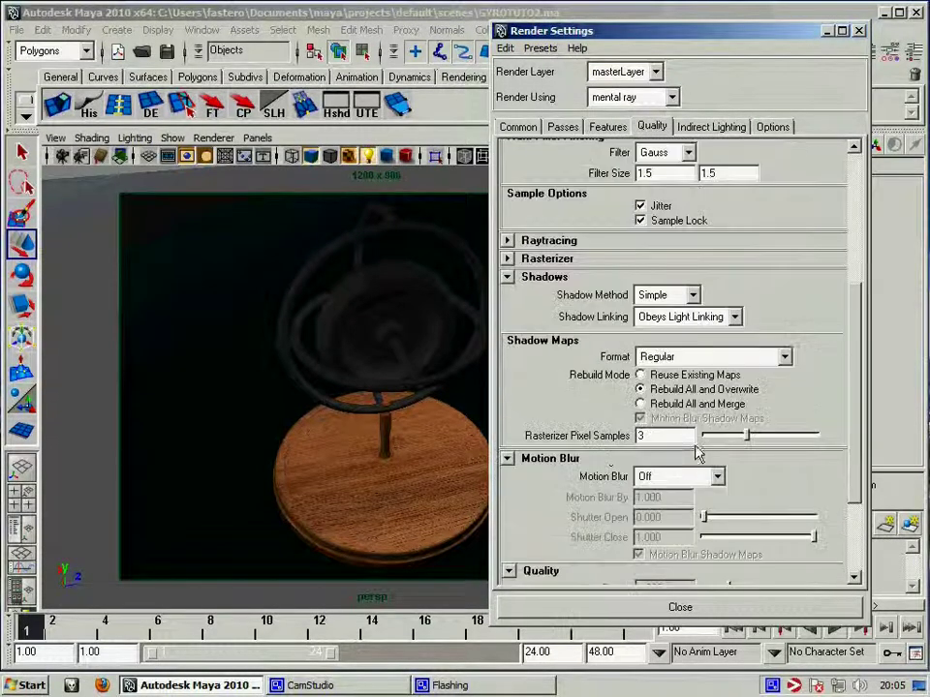
{"action": "left_click", "coordinate": [507, 240]}
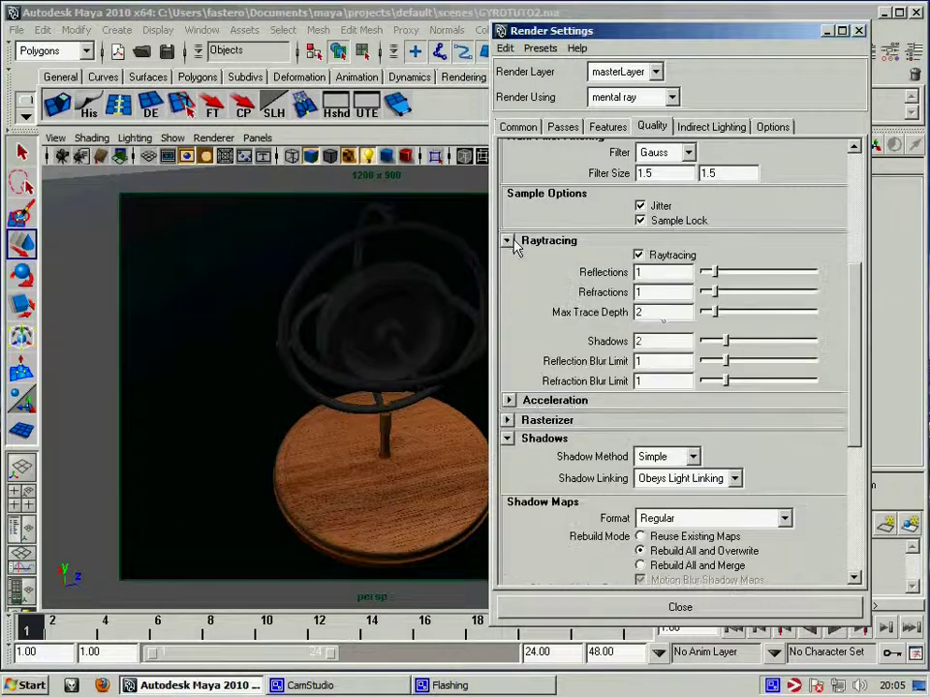
{"action": "double_click", "coordinate": [651, 274]}
{"action": "type", "text": "5"}
{"action": "key", "text": "Tab"}
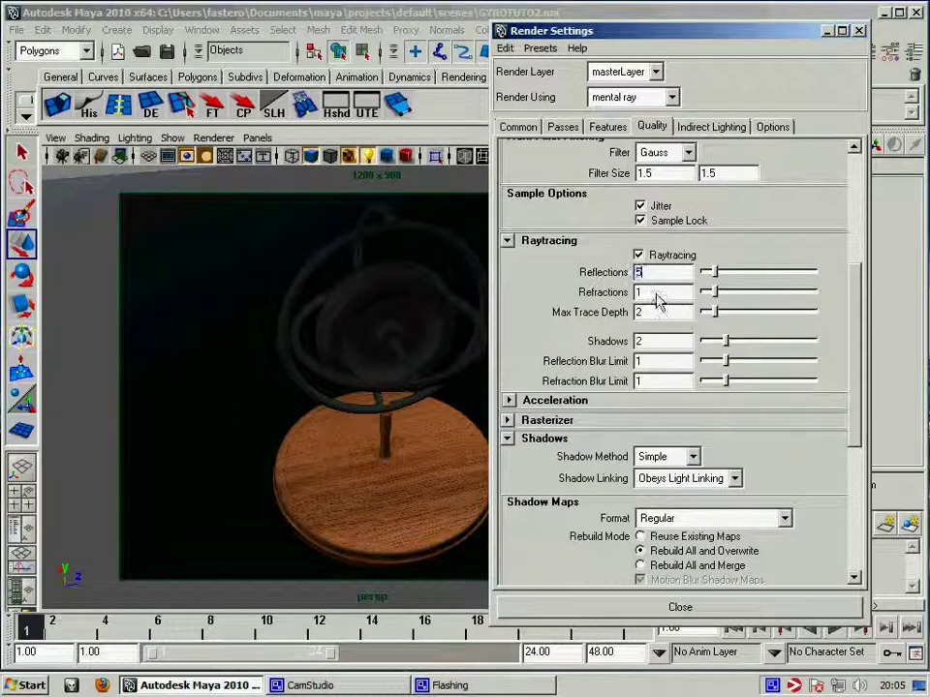
{"action": "type", "text": "5"}
{"action": "key", "text": "Tab"}
{"action": "type", "text": "10"}
{"action": "key", "text": "Tab"}
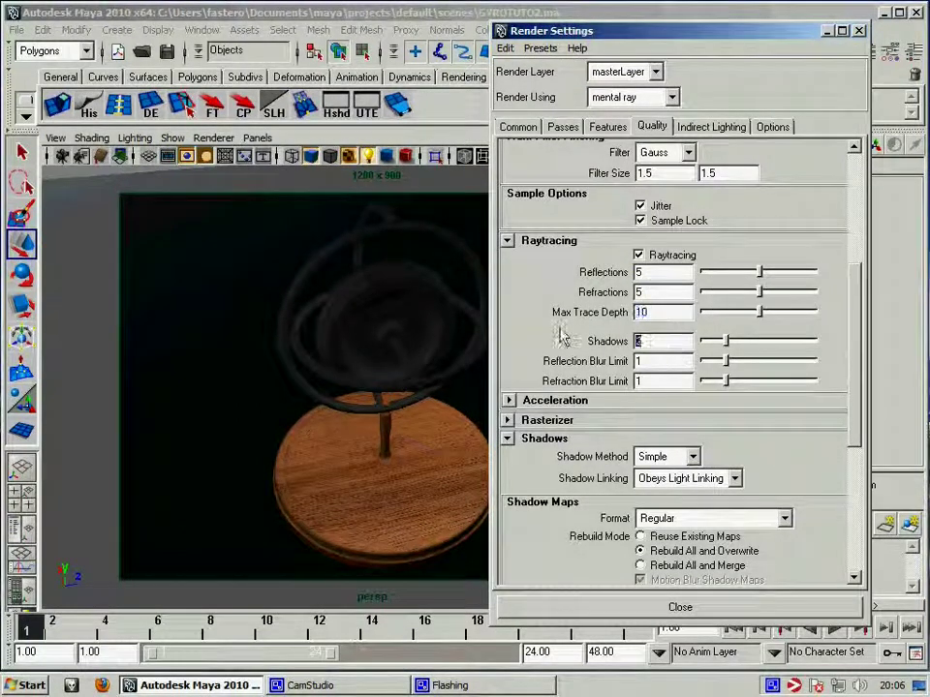
{"action": "type", "text": "5"}
{"action": "left_click_drag", "start_coordinate": [856, 317], "coordinate": [856, 212]}
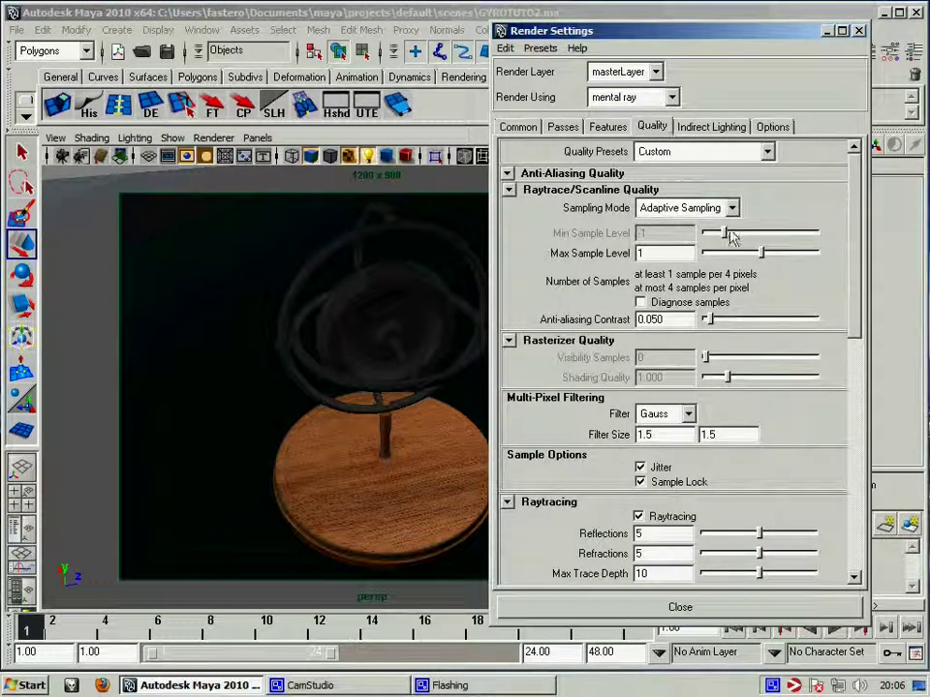
{"action": "left_click_drag", "start_coordinate": [761, 253], "coordinate": [780, 254]}
Set final gathering accuracy to 400.
{"action": "left_click", "coordinate": [712, 127]}
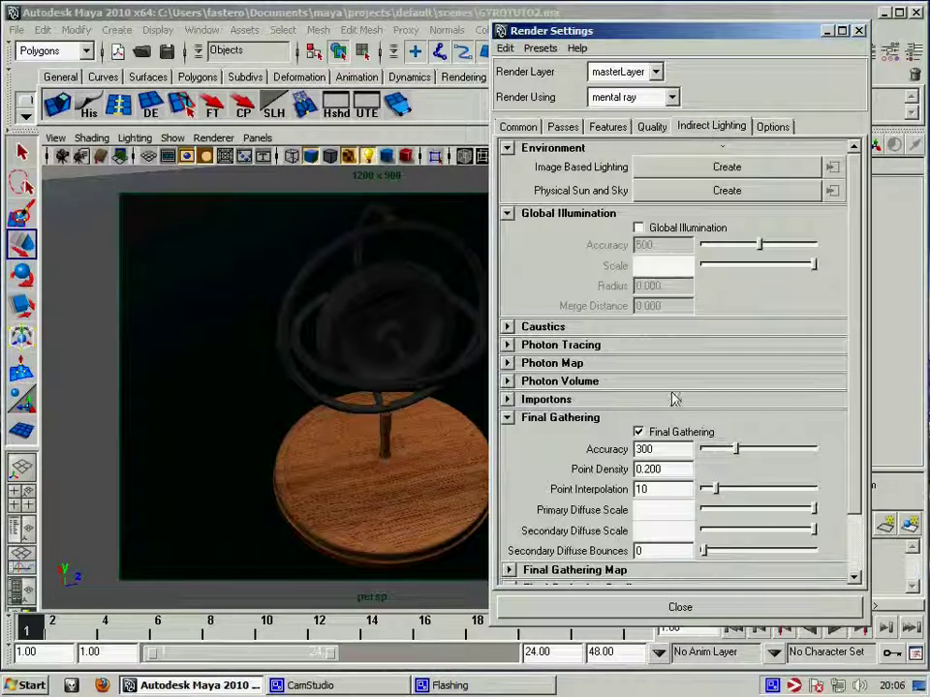
{"action": "double_click", "coordinate": [651, 449]}
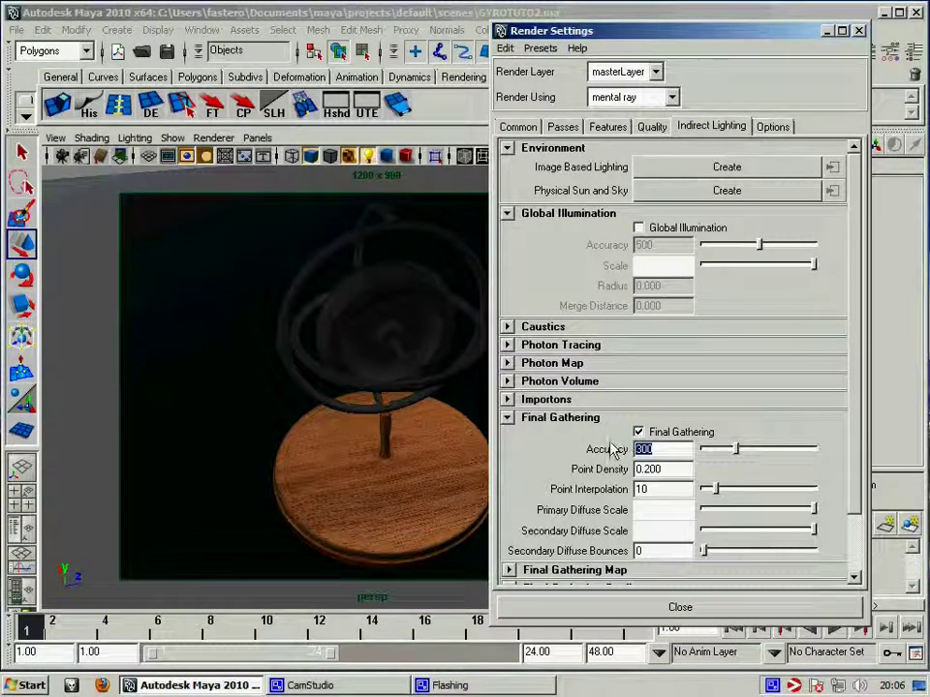
{"action": "type", "text": "400"}
{"action": "key", "text": "Return"}
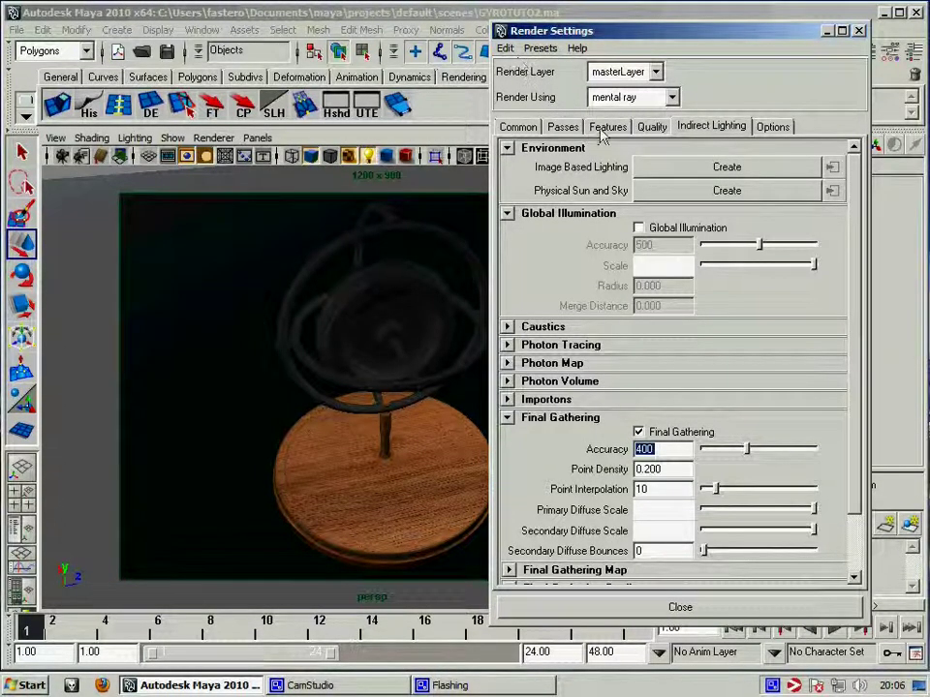
{"action": "left_click", "coordinate": [607, 127]}
{"action": "left_click", "coordinate": [651, 127]}
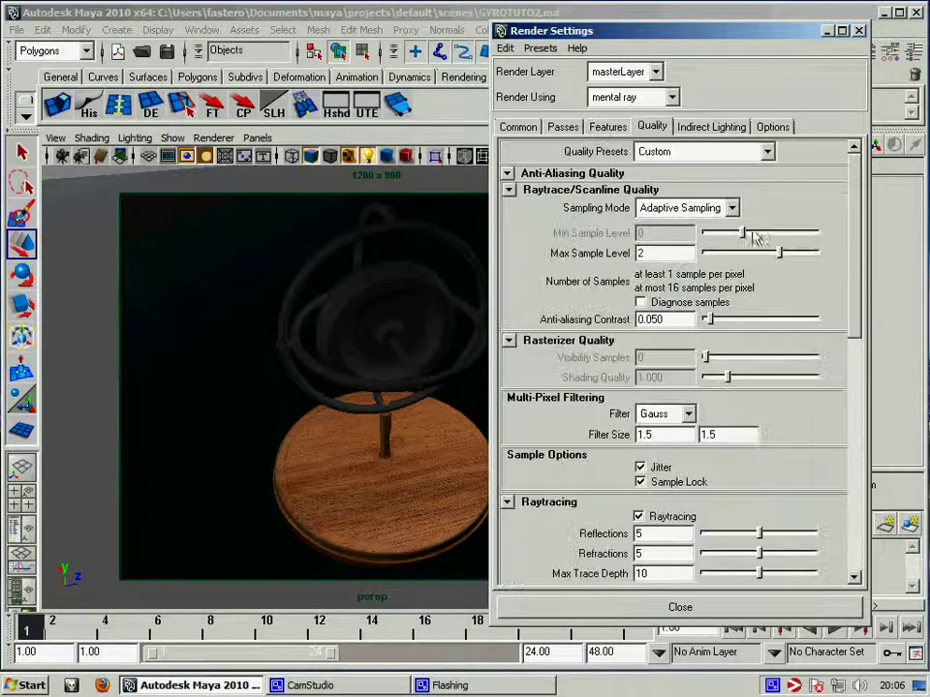
{"action": "mouse_move", "coordinate": [852, 280]}
{"action": "left_mouse_down"}
{"action": "mouse_move", "coordinate": [830, 523]}
{"action": "mouse_move", "coordinate": [835, 381]}
{"action": "mouse_move", "coordinate": [827, 453]}
{"action": "mouse_move", "coordinate": [826, 384]}
{"action": "mouse_move", "coordinate": [780, 257]}
{"action": "left_mouse_up"}
Keep persp as the renderable camera, enable the Z depth channel, and start rendering.
{"action": "left_click", "coordinate": [607, 128]}
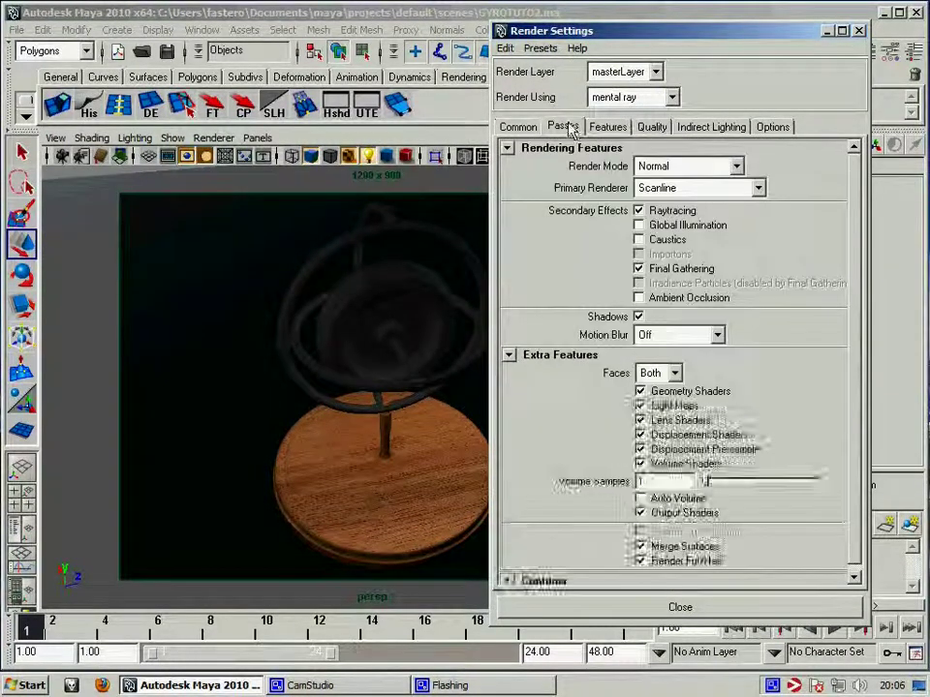
{"action": "left_click", "coordinate": [566, 128]}
{"action": "left_click", "coordinate": [530, 128]}
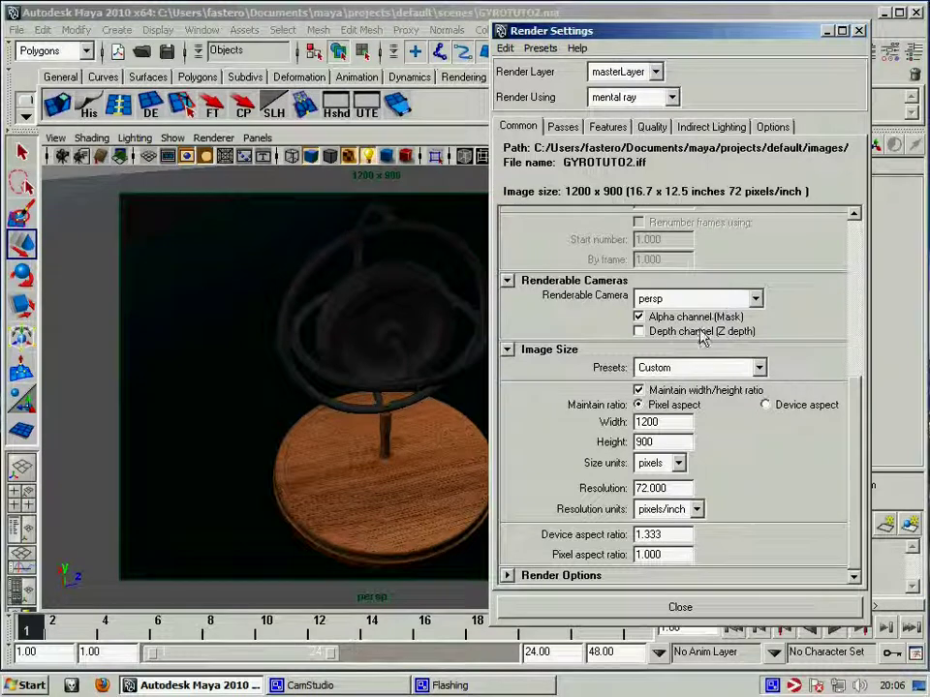
{"action": "left_click", "coordinate": [755, 299]}
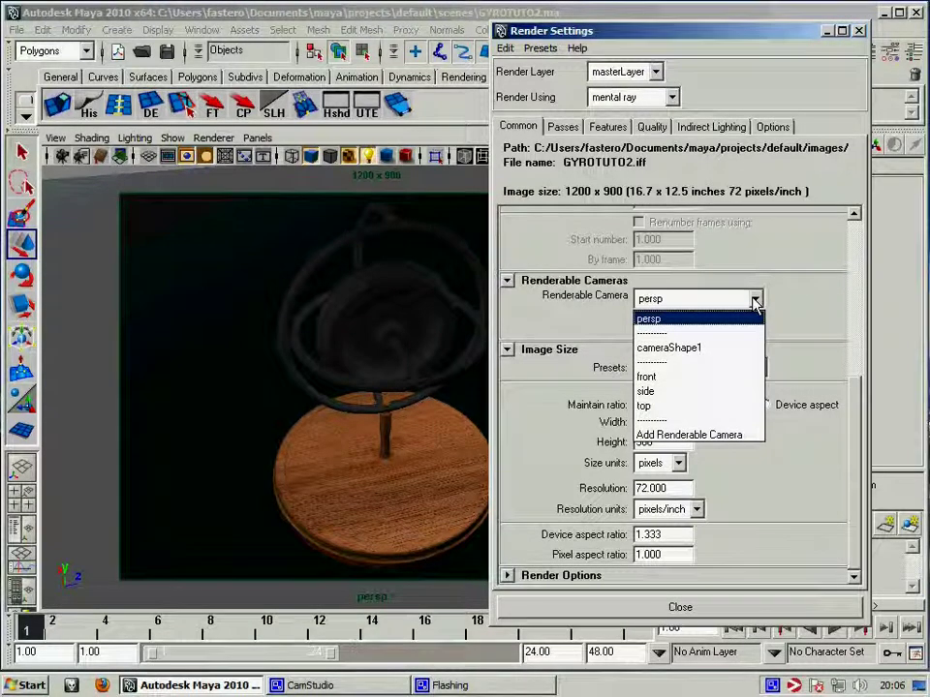
{"action": "left_click", "coordinate": [754, 300]}
{"action": "left_click", "coordinate": [668, 332]}
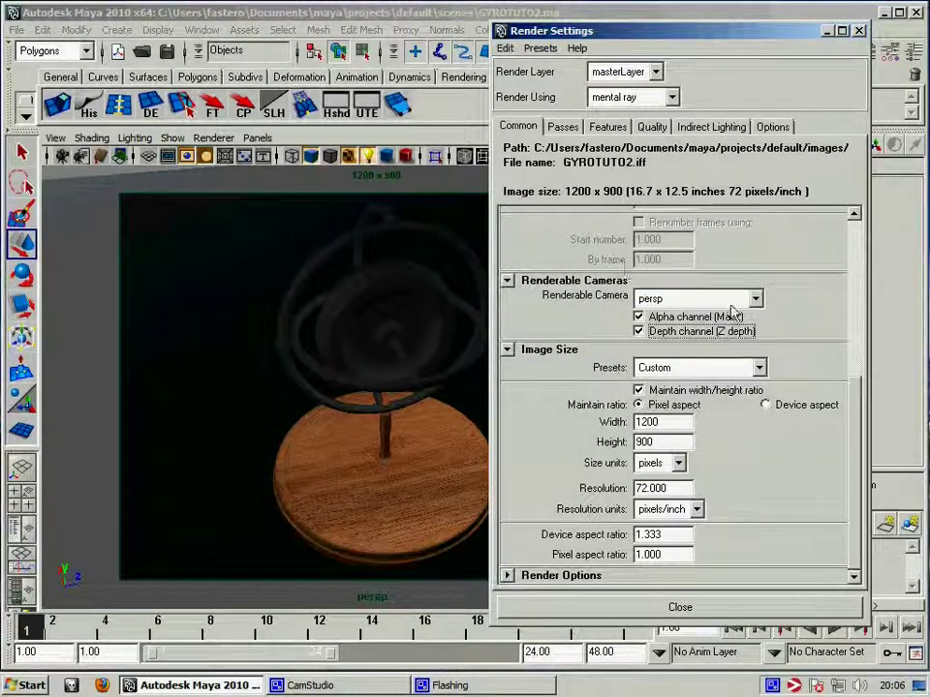
{"action": "left_click_drag", "start_coordinate": [852, 422], "coordinate": [852, 266]}
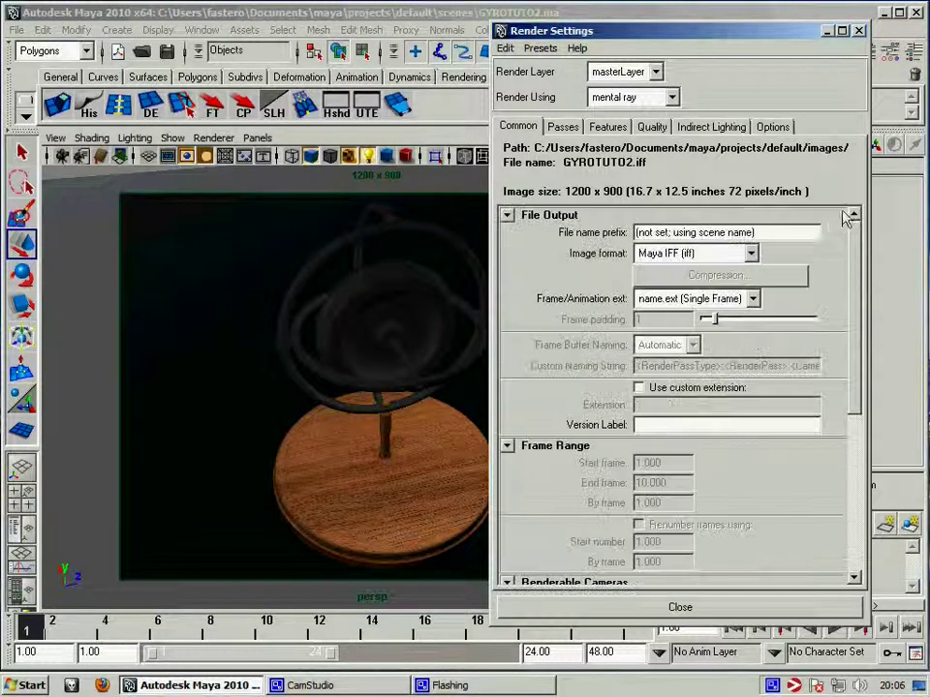
{"action": "left_click", "coordinate": [680, 608]}
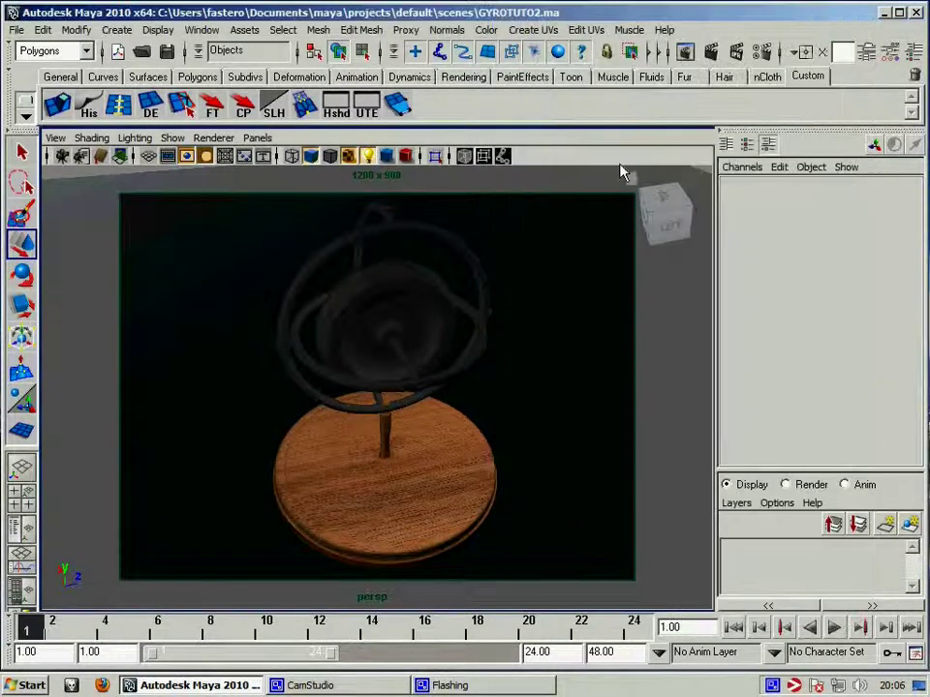
{"action": "left_click", "coordinate": [708, 52]}
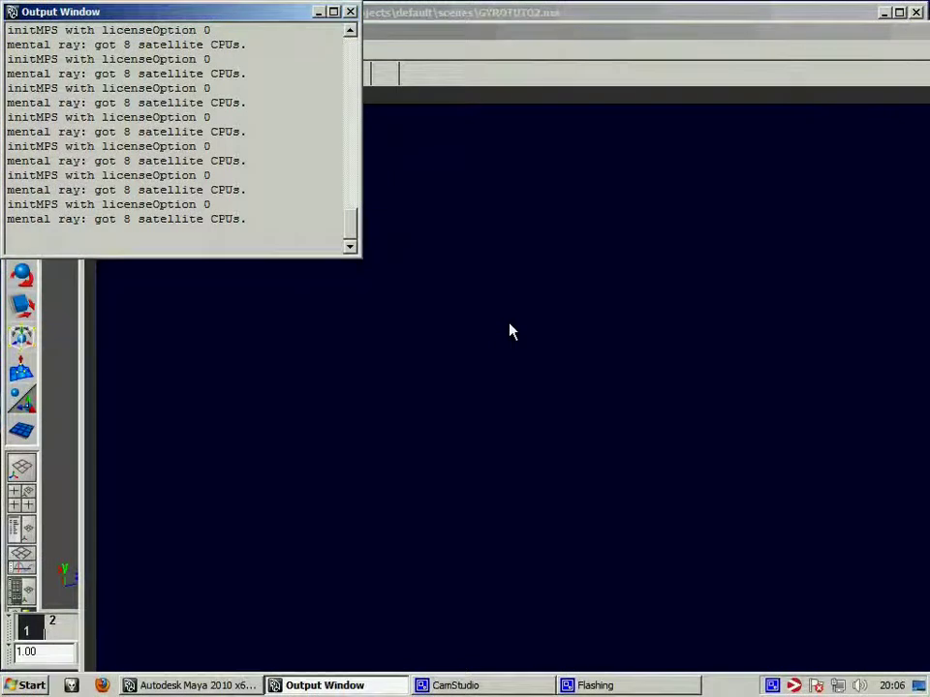
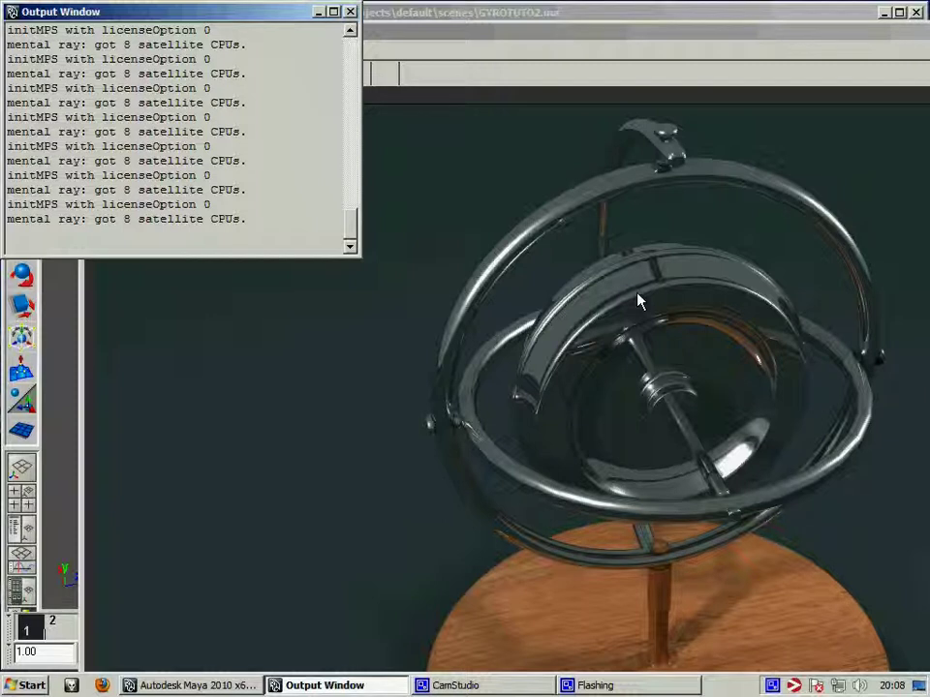
Maximize the Render View, inspect the gimbal and wooden base up close, then close it.
{"action": "double_click", "coordinate": [609, 27]}
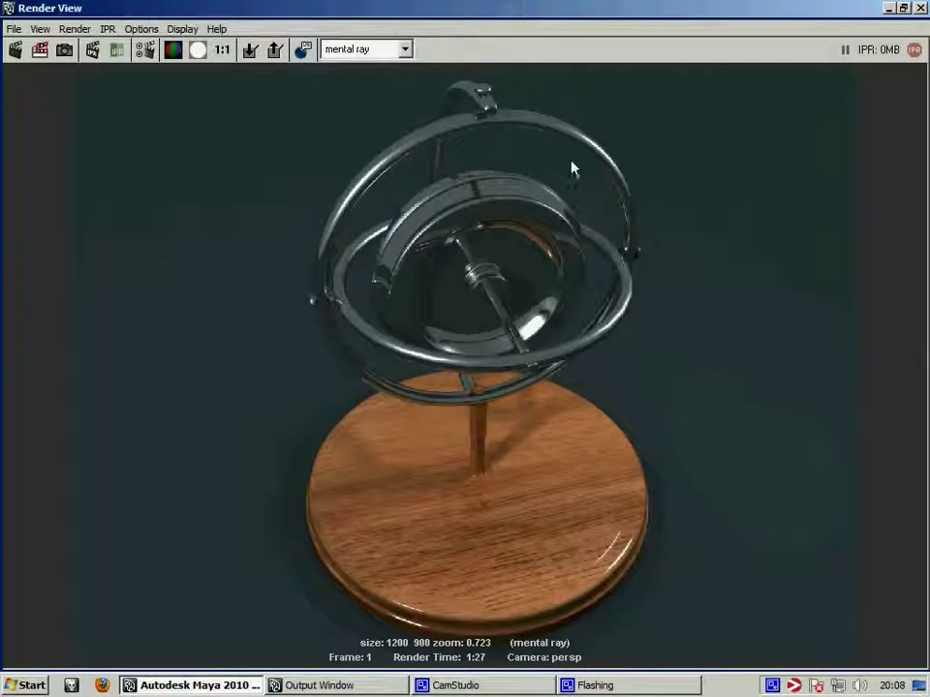
{"action": "scroll", "coordinate": [446, 229], "scroll_direction": "up", "scroll_amount": 1}
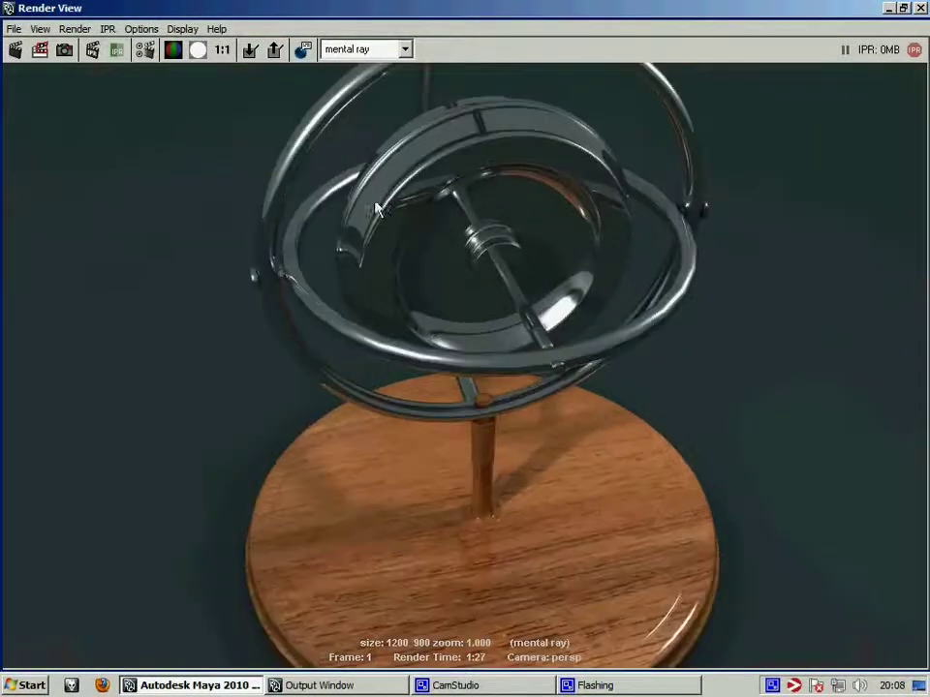
{"action": "scroll", "coordinate": [445, 230], "scroll_direction": "up", "scroll_amount": 1}
{"action": "middle_click_drag", "start_coordinate": [419, 260], "coordinate": [460, 458], "text": "alt"}
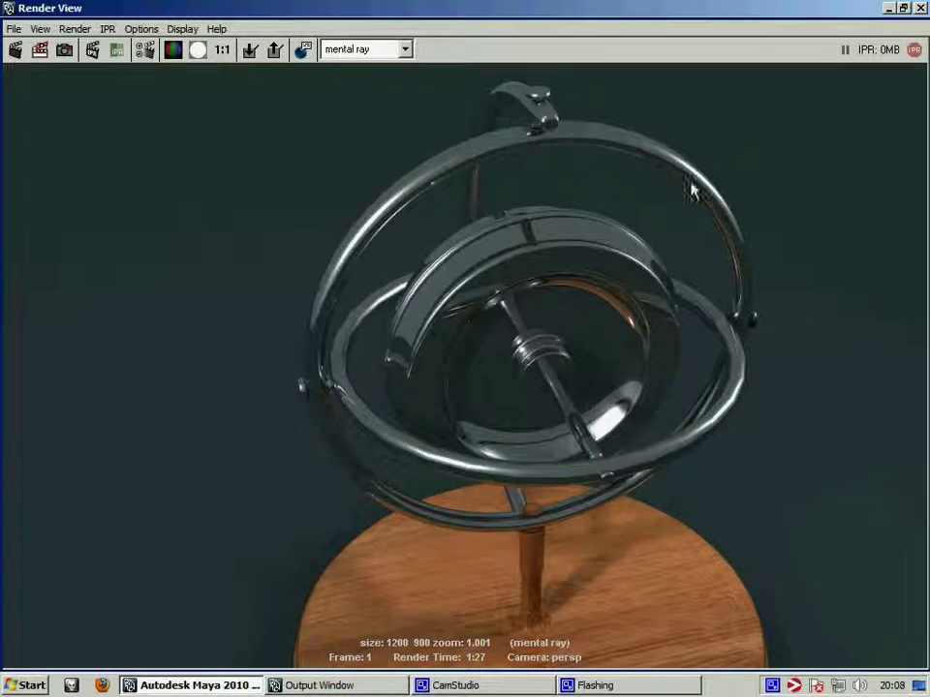
{"action": "middle_click_drag", "start_coordinate": [587, 504], "coordinate": [566, 337], "text": "alt"}
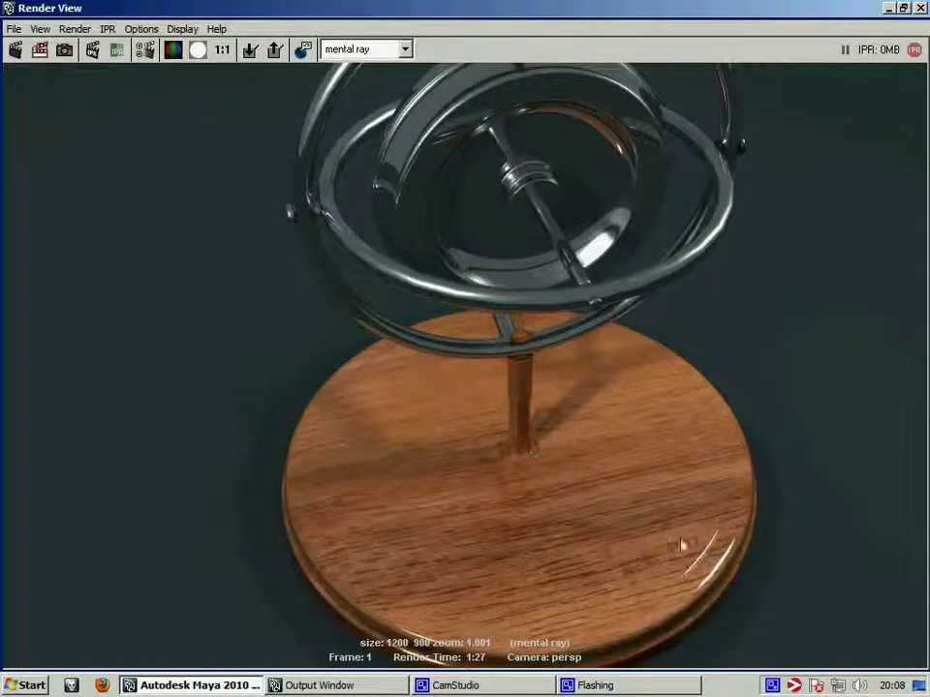
{"action": "middle_click_drag", "start_coordinate": [531, 621], "coordinate": [314, 544], "text": "alt"}
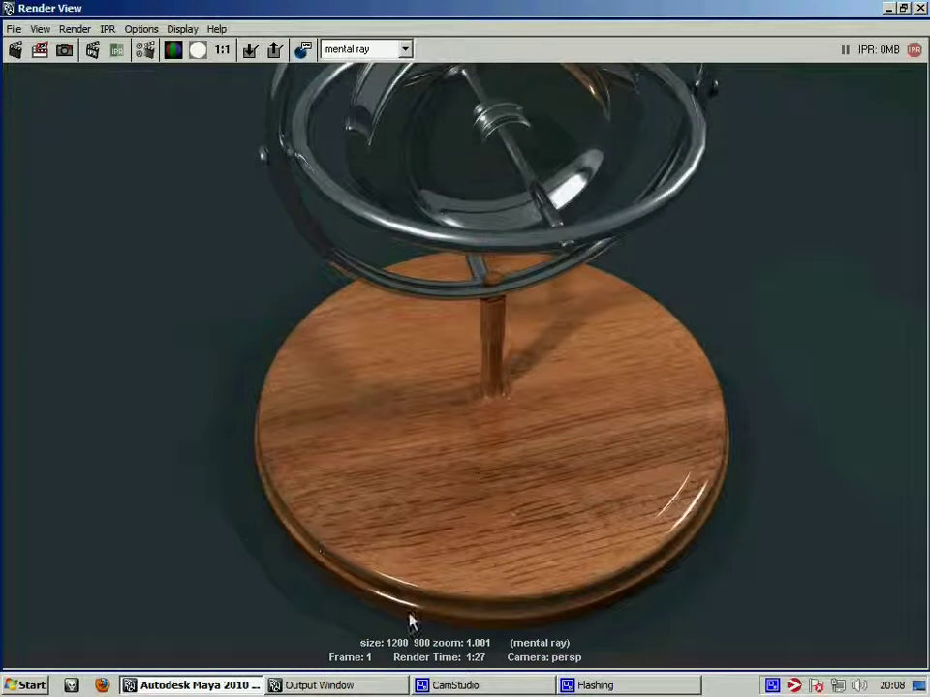
{"action": "middle_click_drag", "start_coordinate": [648, 500], "coordinate": [556, 474], "text": "alt"}
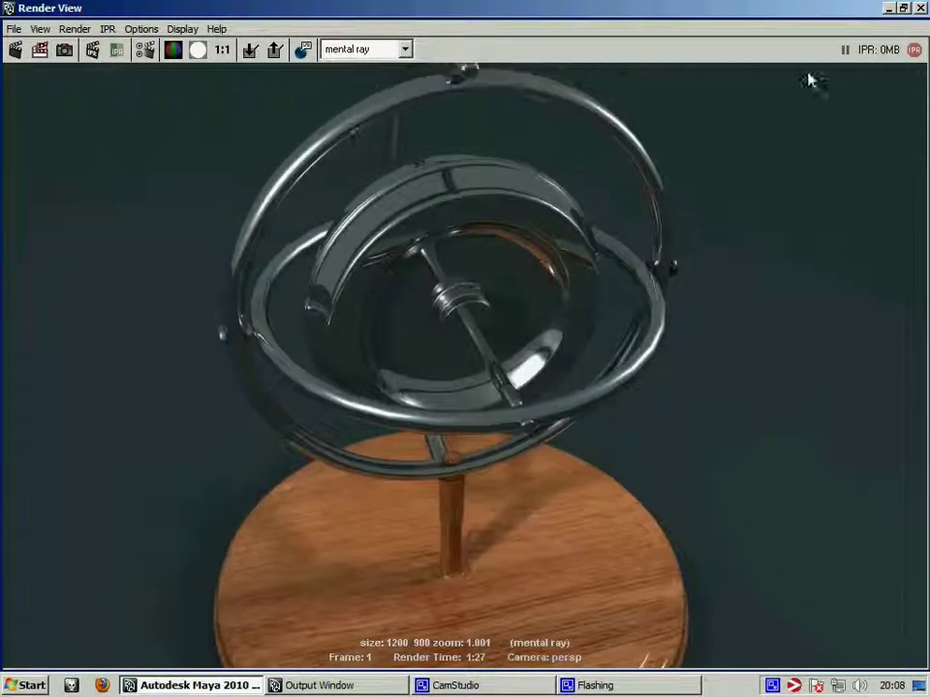
{"action": "left_click", "coordinate": [918, 8]}
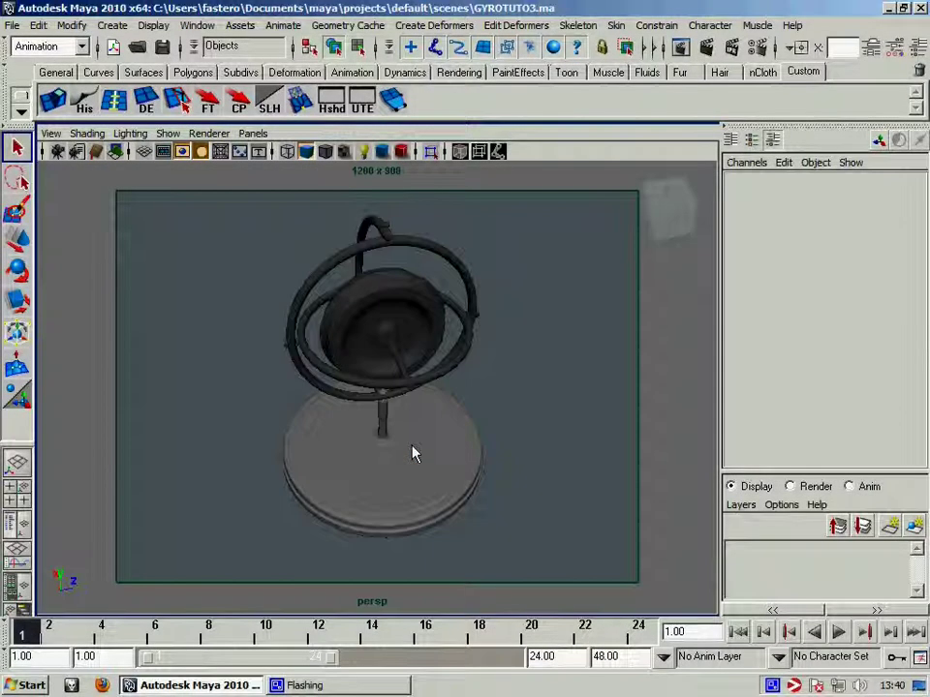
Select the gyroscope parts in wireframe and enlarge the perspective view facing the gyroscope.
{"action": "left_click_drag", "start_coordinate": [516, 506], "coordinate": [516, 507]}
{"action": "key", "text": "4"}
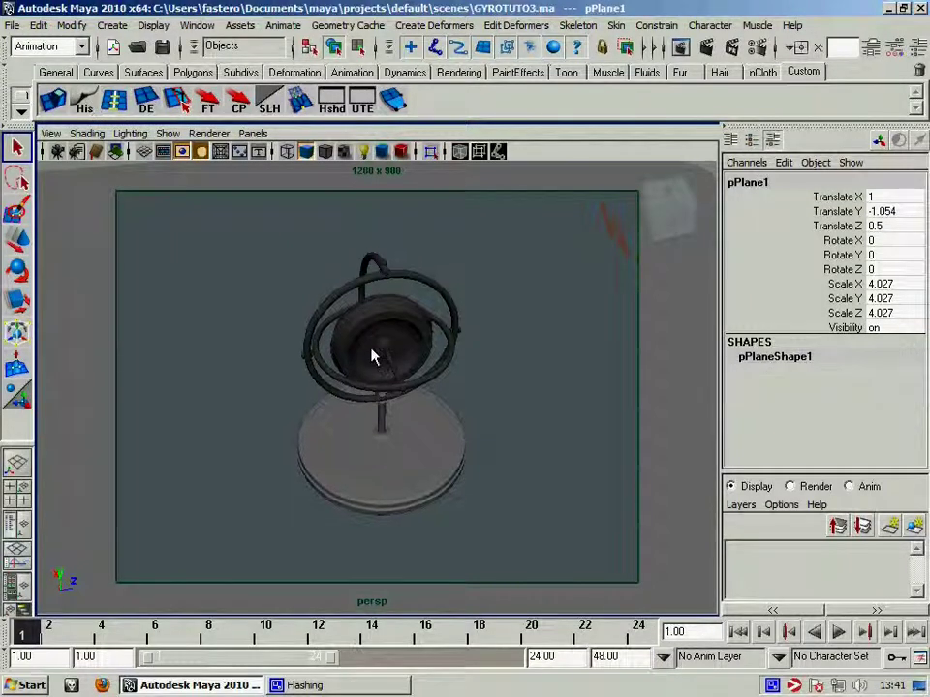
{"action": "left_click_drag", "start_coordinate": [374, 356], "coordinate": [536, 483]}
{"action": "key", "text": "4"}
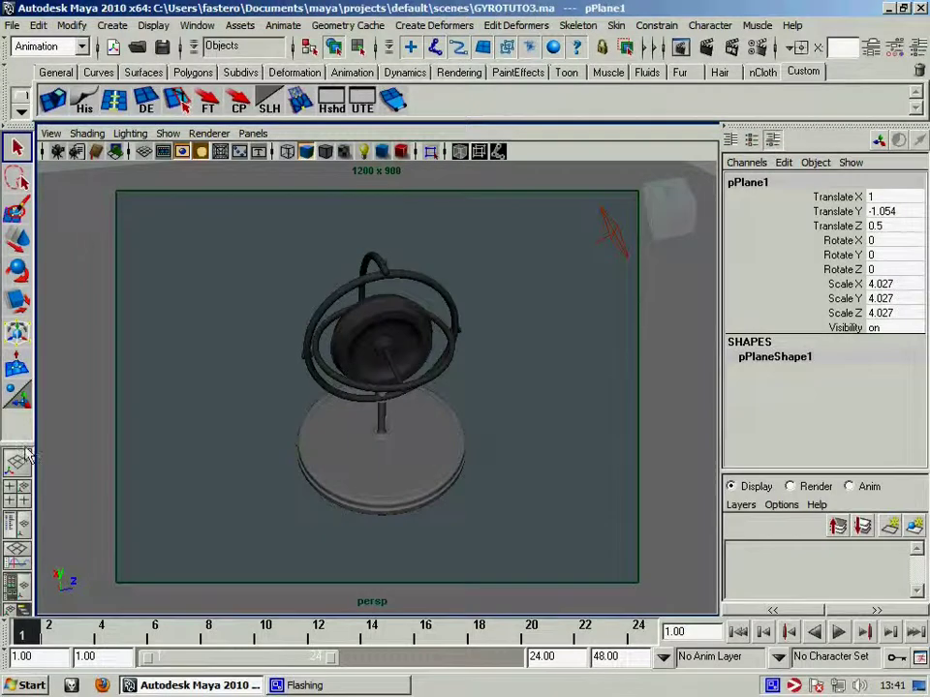
{"action": "left_click", "coordinate": [18, 494]}
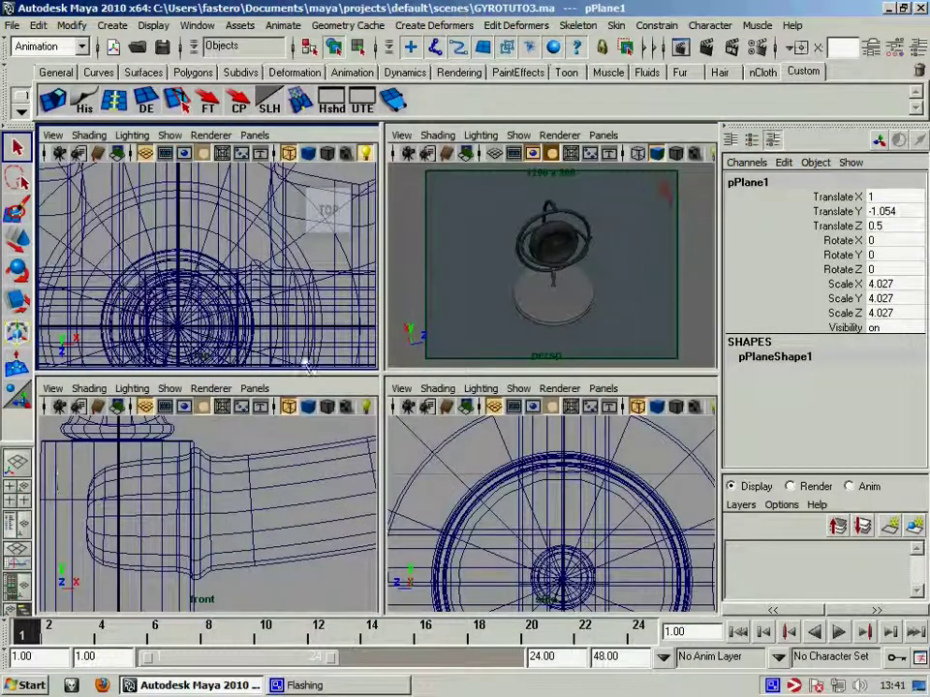
{"action": "key", "text": "space"}
{"action": "mouse_move", "coordinate": [450, 282]}
{"action": "left_mouse_down", "text": "alt"}
{"action": "mouse_move", "coordinate": [394, 357]}
{"action": "mouse_move", "coordinate": [436, 405]}
{"action": "mouse_move", "coordinate": [415, 377]}
{"action": "left_mouse_up", "text": "alt"}
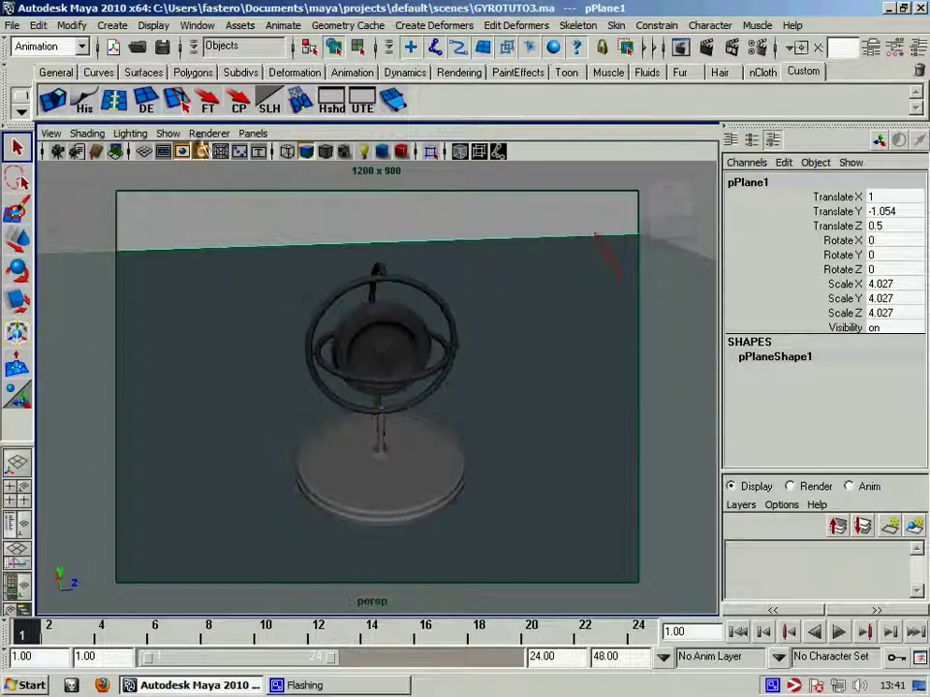
Freeze pPlane1's transforms and switch to the Persp/Outliner layout.
{"action": "left_click", "coordinate": [215, 105]}
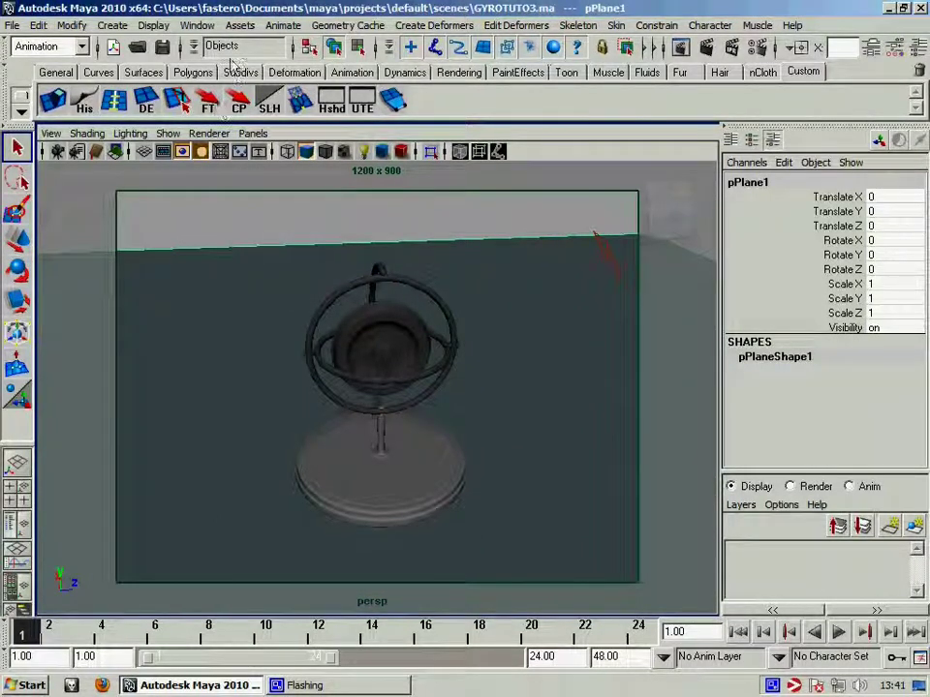
{"action": "left_click", "coordinate": [283, 25]}
{"action": "left_click", "coordinate": [283, 25]}
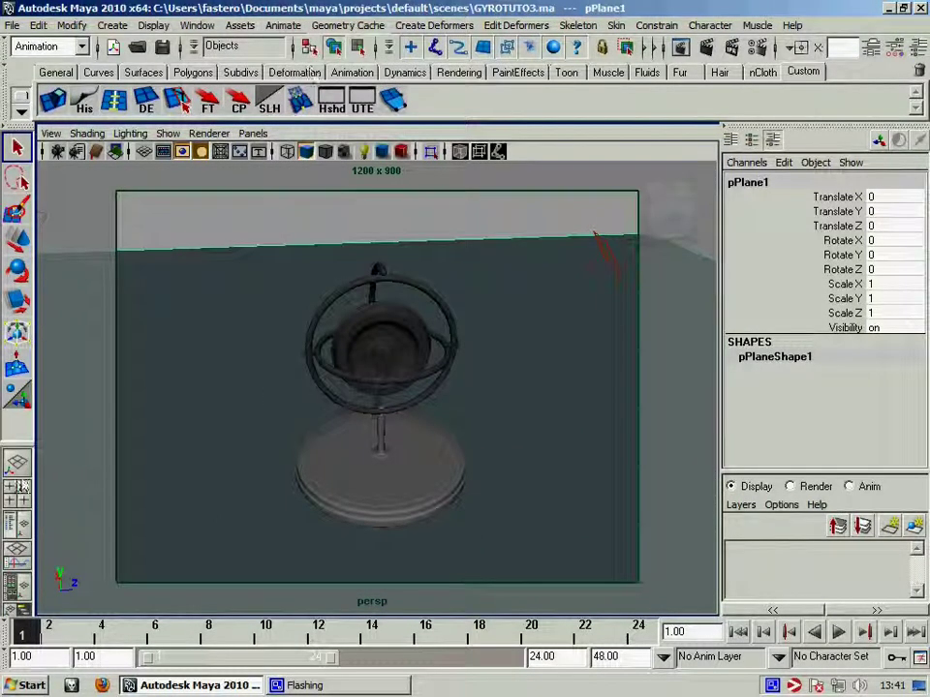
{"action": "left_click", "coordinate": [16, 523]}
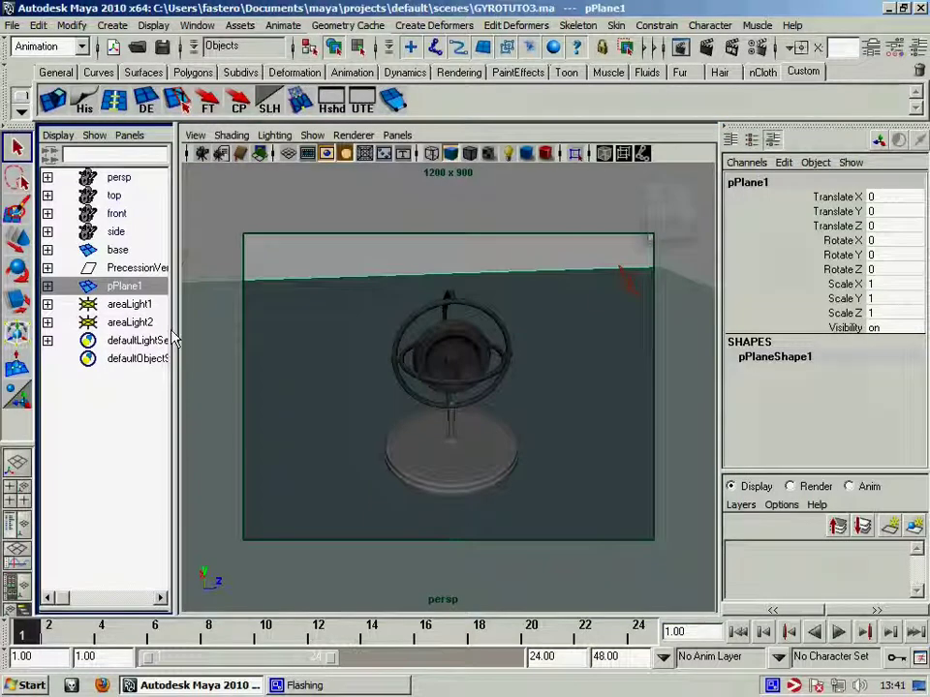
Expand PrecessionVertical and test-rotate VerticalPlane with E, then undo the rotation.
{"action": "left_click_drag", "start_coordinate": [175, 338], "coordinate": [202, 349]}
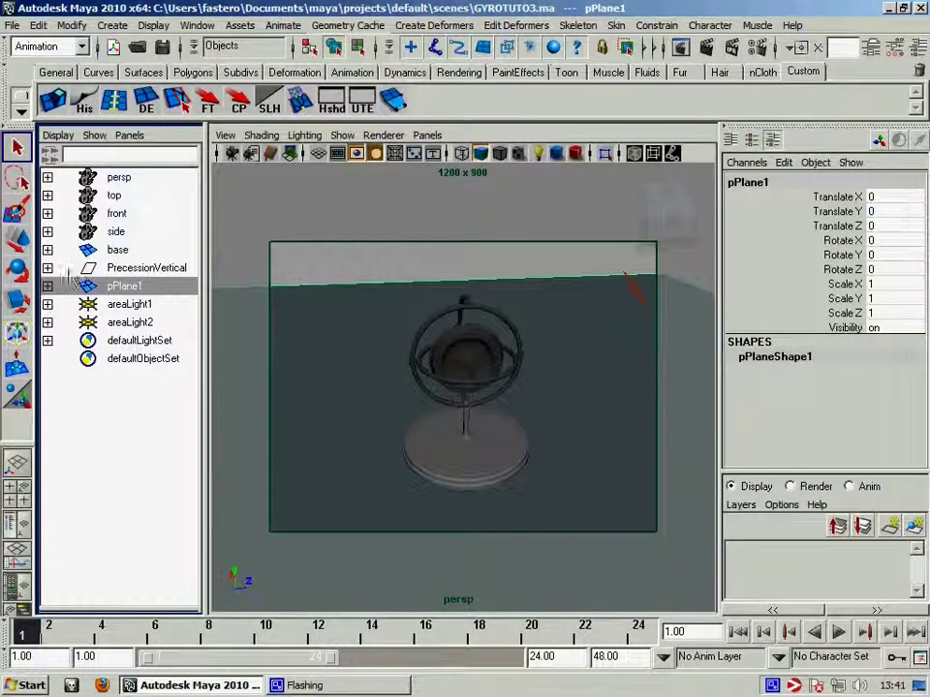
{"action": "left_click", "coordinate": [169, 269]}
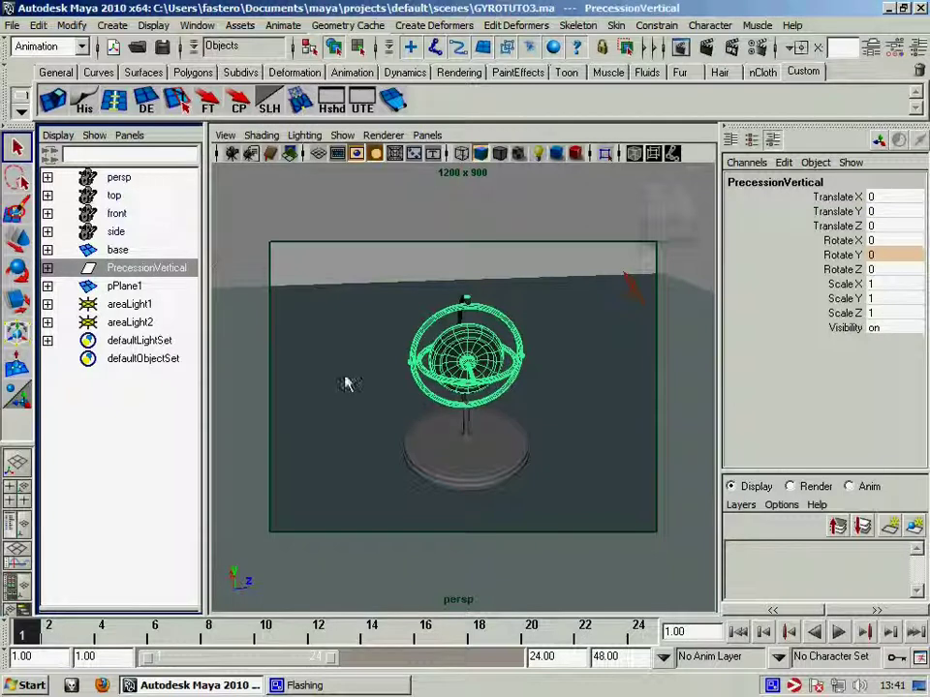
{"action": "left_click", "coordinate": [48, 268]}
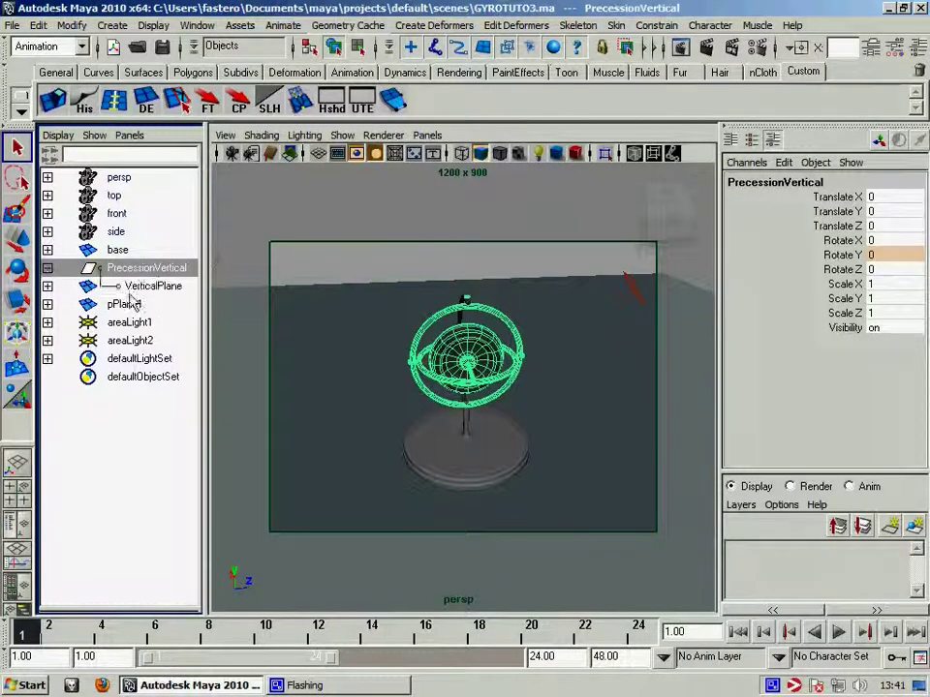
{"action": "left_click", "coordinate": [150, 286]}
{"action": "key", "text": "e"}
{"action": "scroll", "coordinate": [455, 436], "scroll_direction": "up", "scroll_amount": 3}
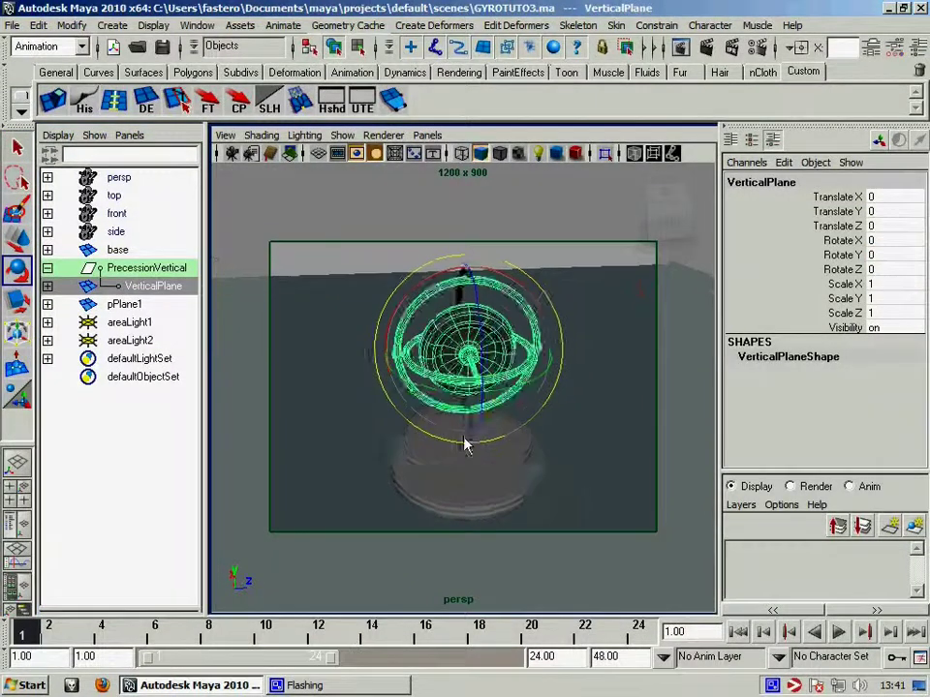
{"action": "scroll", "coordinate": [465, 426], "scroll_direction": "up", "scroll_amount": 3}
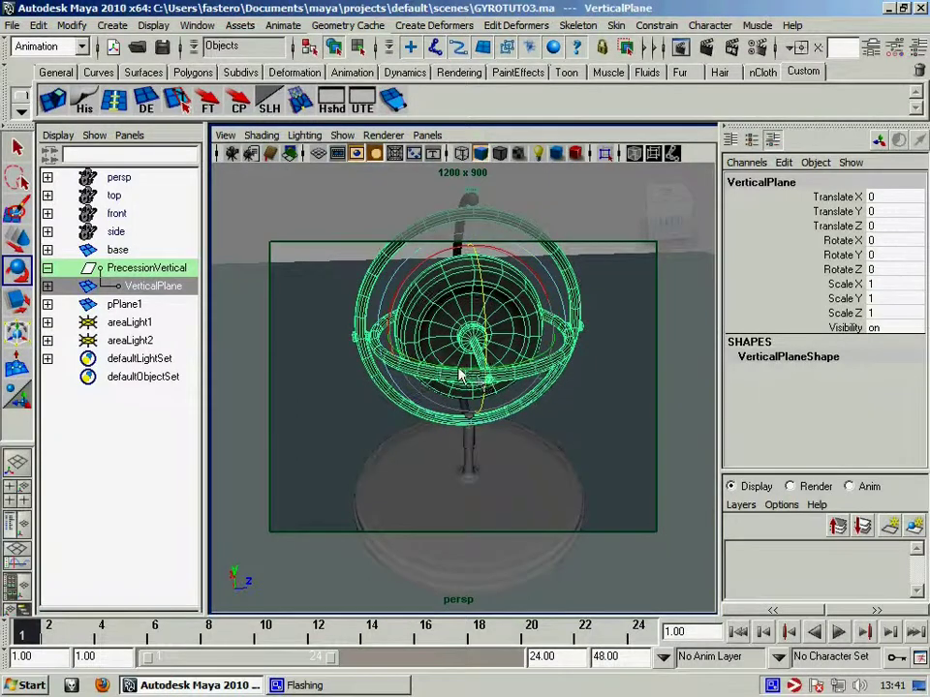
{"action": "left_click_drag", "start_coordinate": [477, 380], "coordinate": [488, 385]}
{"action": "key", "text": "ctrl+z"}
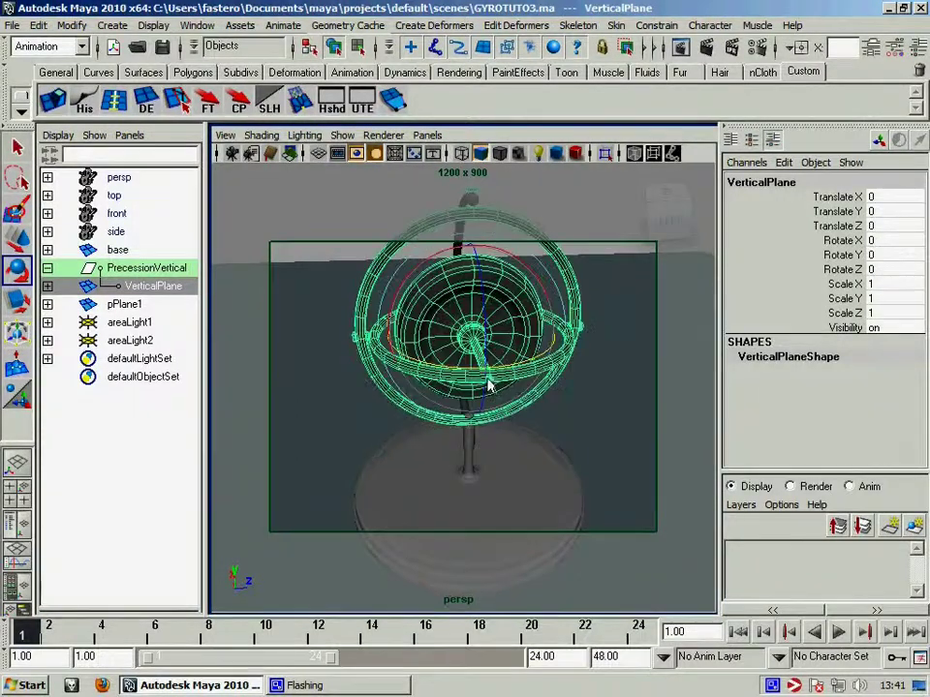
Select the rotor sphere, test-tilt it around X, then undo.
{"action": "left_click", "coordinate": [349, 268]}
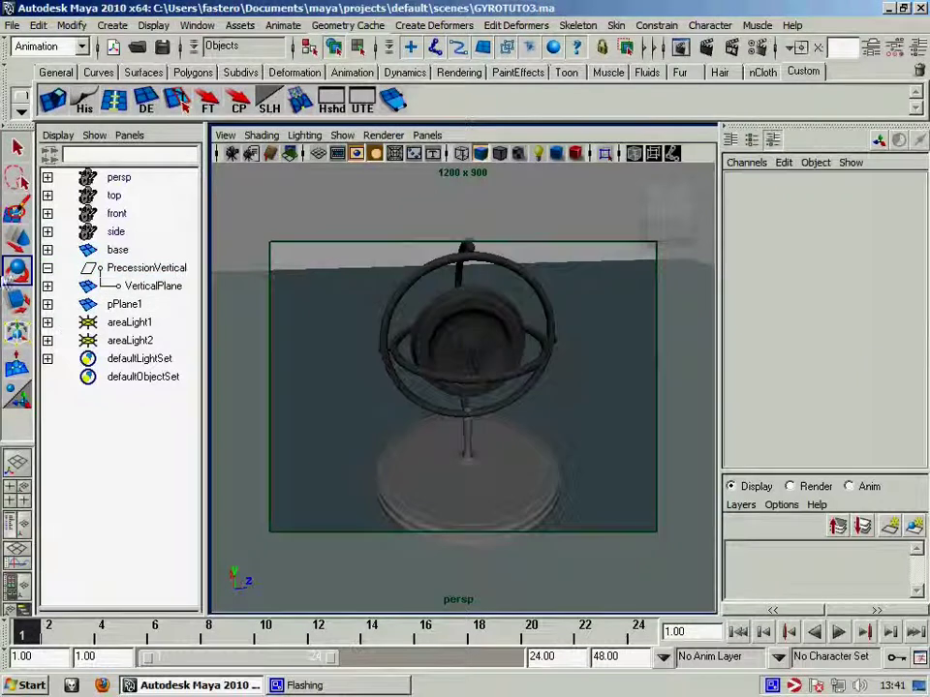
{"action": "left_click", "coordinate": [447, 320]}
{"action": "mouse_move", "coordinate": [411, 292]}
{"action": "left_mouse_down"}
{"action": "mouse_move", "coordinate": [445, 304]}
{"action": "mouse_move", "coordinate": [424, 302]}
{"action": "left_mouse_up"}
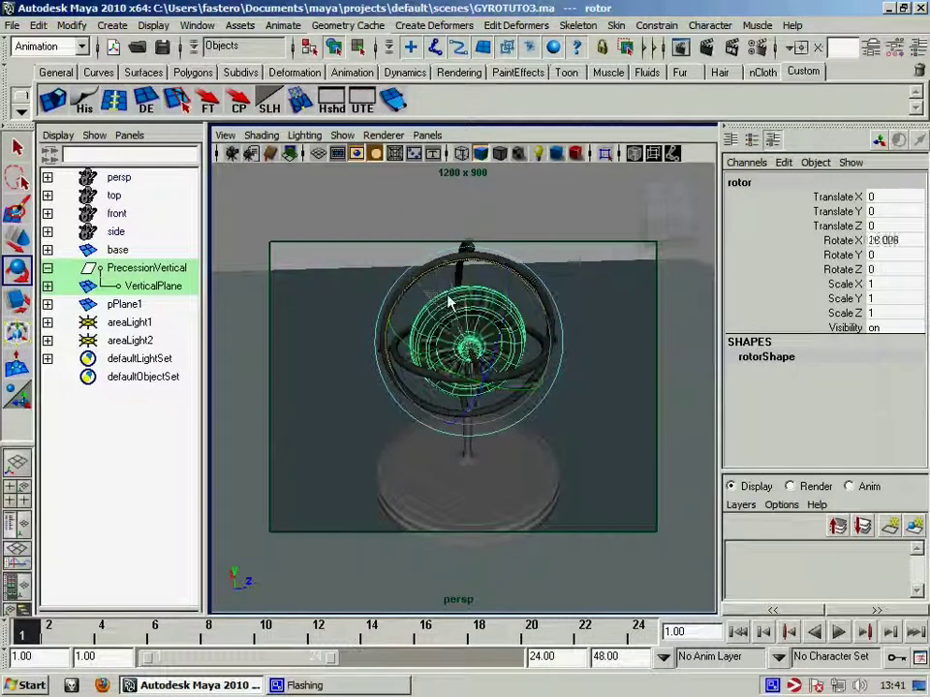
{"action": "key", "text": "ctrl+z"}
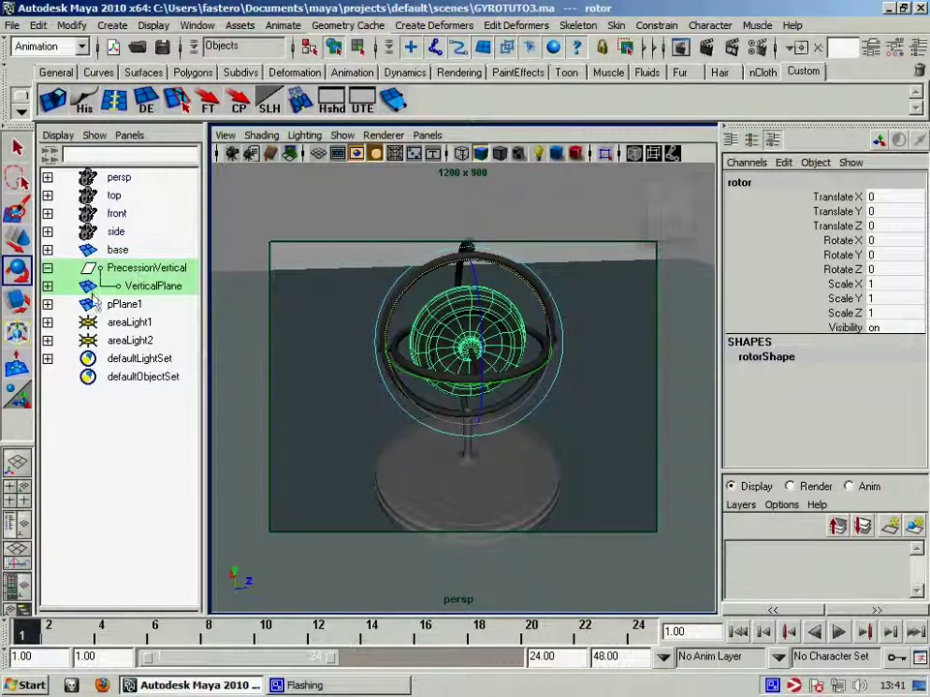
Expand VerticalPlane and HorizontalPlane, then drag rotor out to the Outliner's root level.
{"action": "left_click", "coordinate": [48, 286]}
{"action": "left_click", "coordinate": [47, 322]}
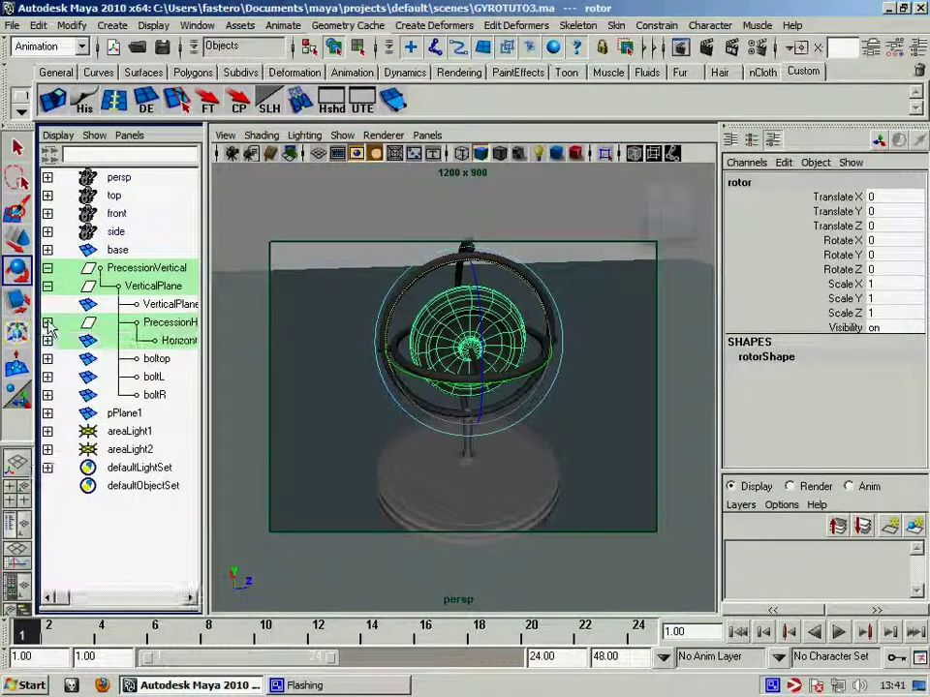
{"action": "left_click", "coordinate": [48, 340]}
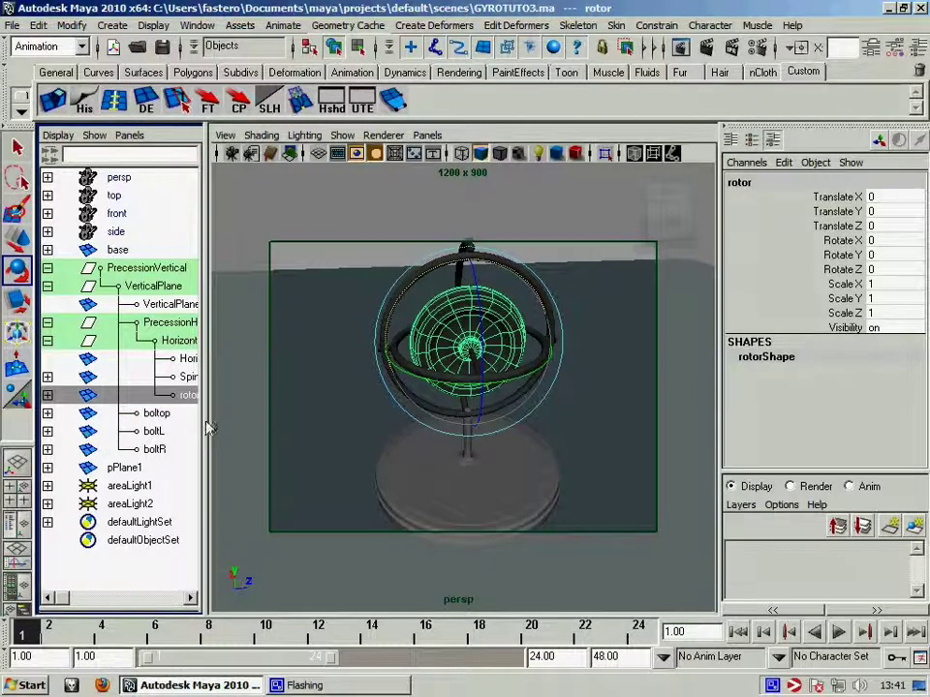
{"action": "left_click_drag", "start_coordinate": [204, 426], "coordinate": [242, 433]}
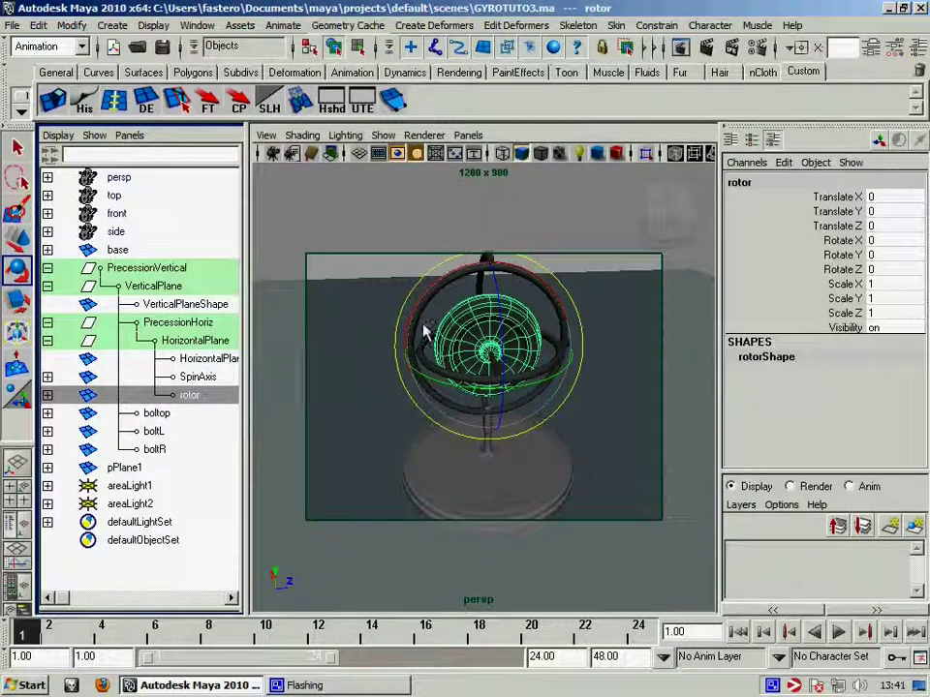
{"action": "middle_click_drag", "start_coordinate": [181, 396], "coordinate": [152, 484]}
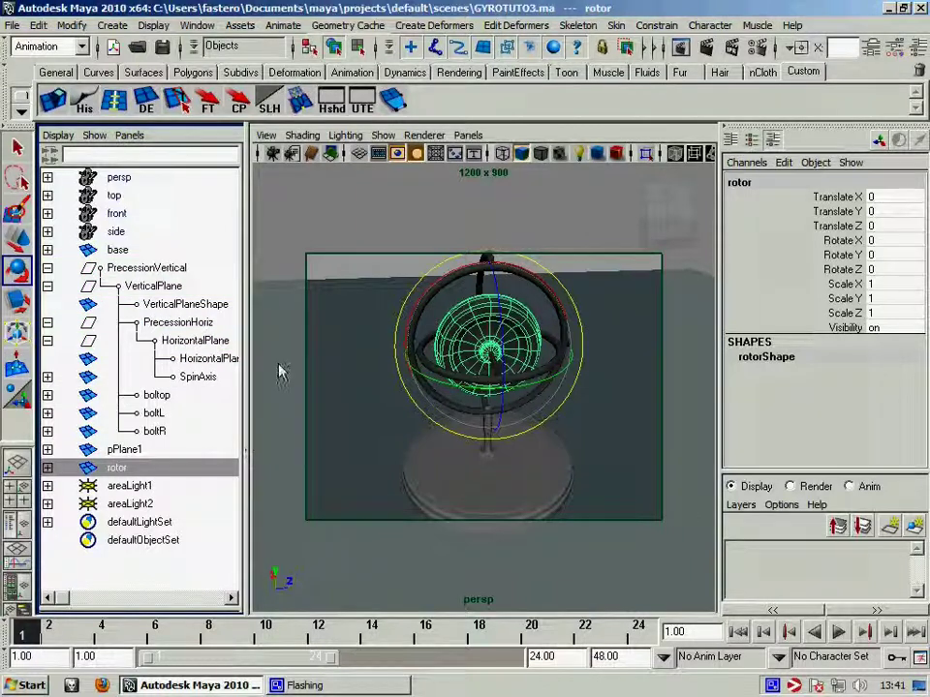
Group the rotor, rename the group RotorConstrain, and apply the CP shelf constraint.
{"action": "left_click", "coordinate": [38, 25]}
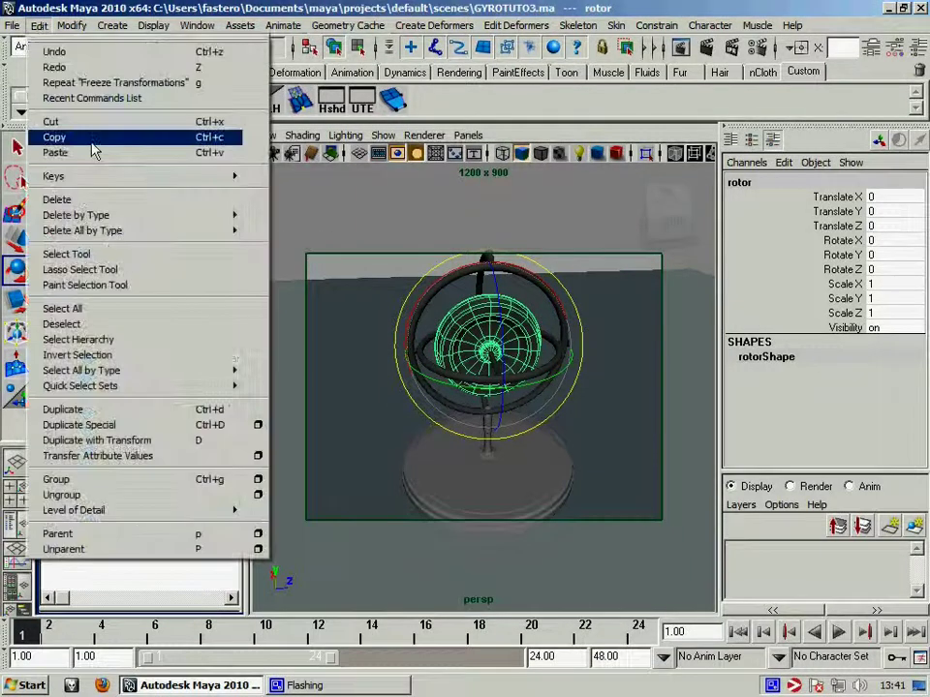
{"action": "left_click", "coordinate": [112, 479]}
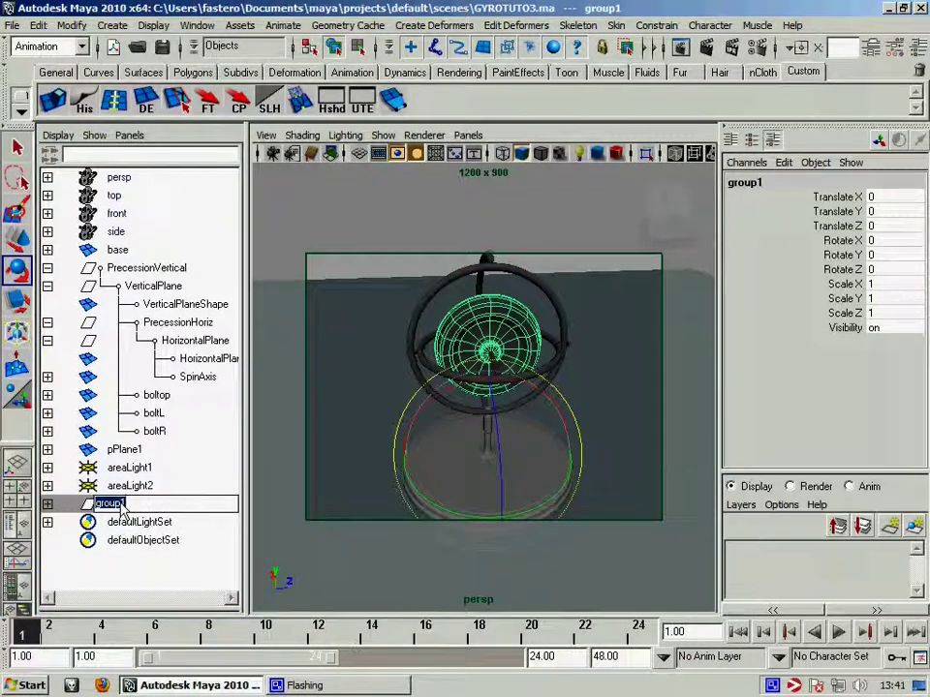
{"action": "type", "text": "Roto"}
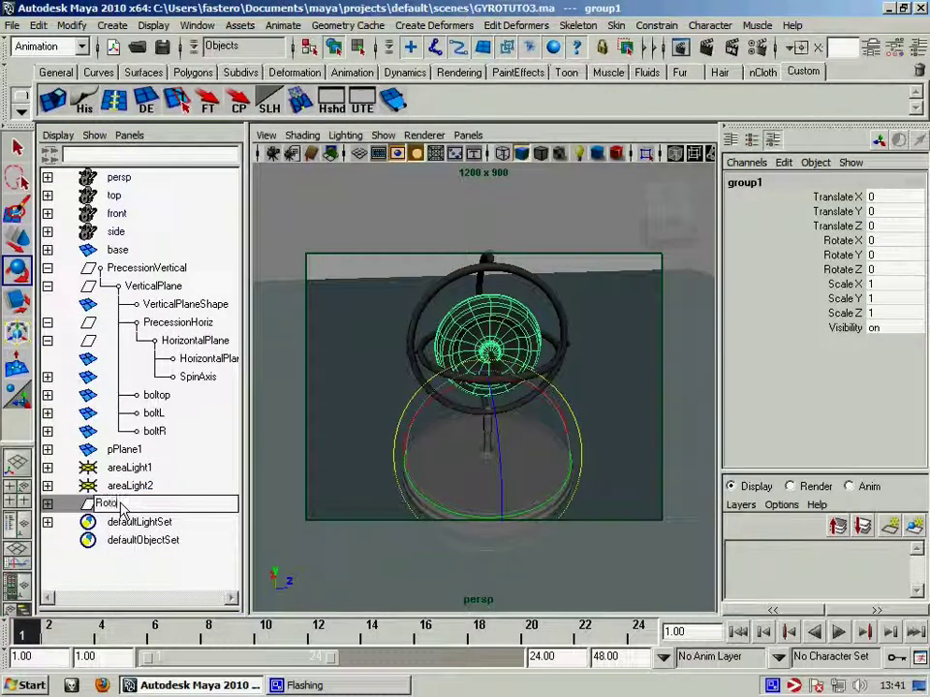
{"action": "type", "text": "rC"}
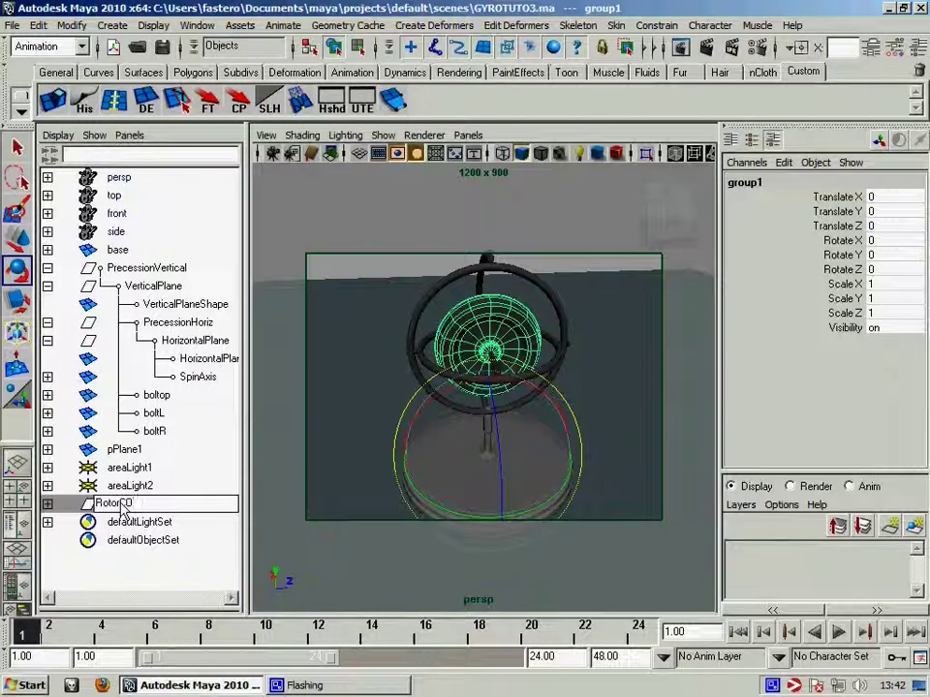
{"action": "type", "text": "onstrain"}
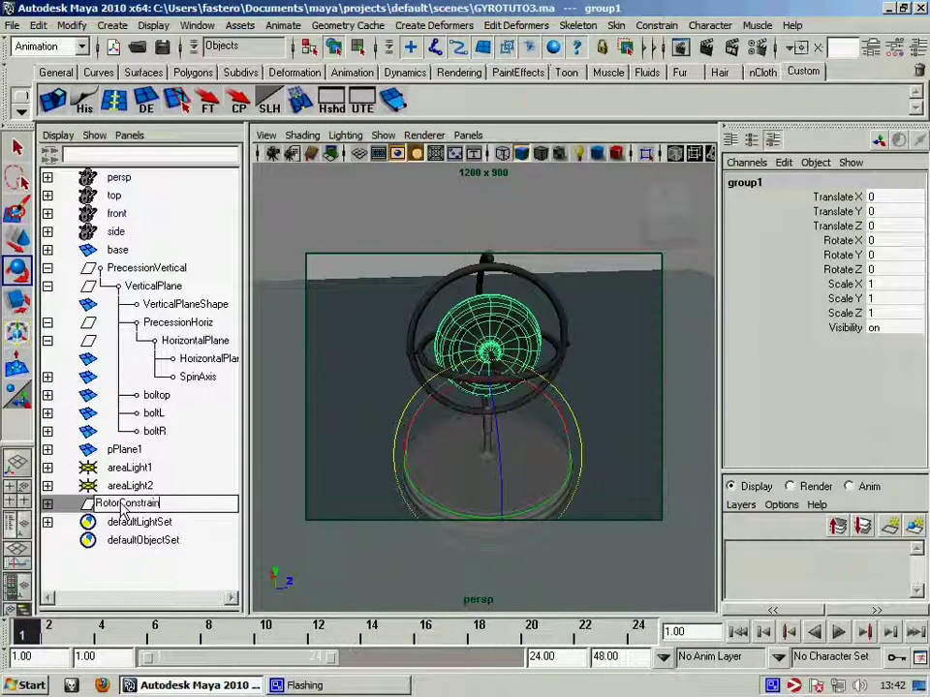
{"action": "key", "text": "Return"}
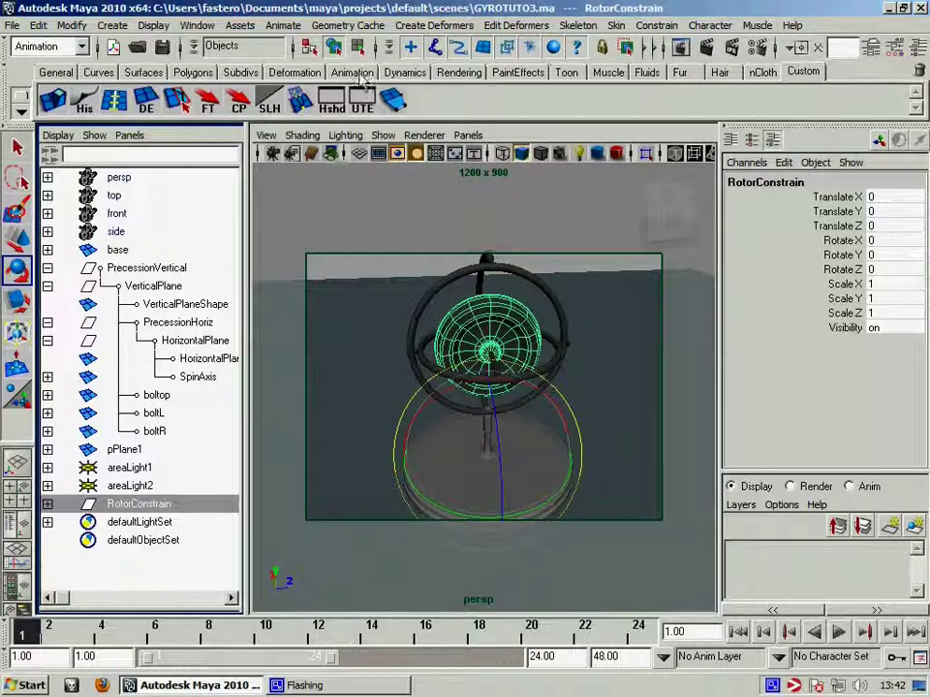
{"action": "left_click", "coordinate": [242, 112]}
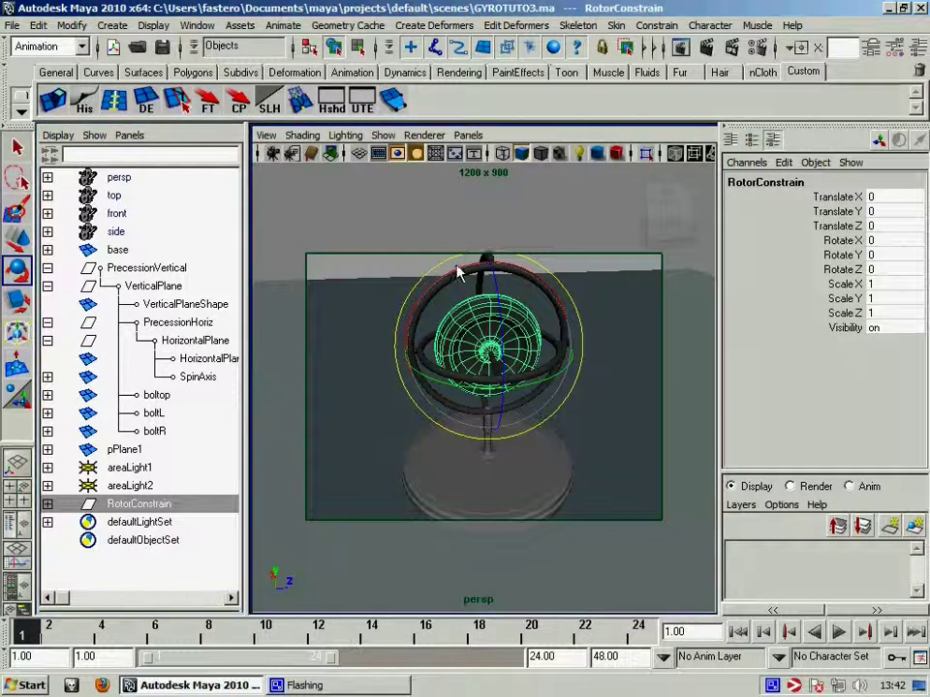
Check RotorConstrain's placement in the four-view, top, side and perspective views.
{"action": "mouse_move", "coordinate": [344, 208]}
{"action": "left_mouse_down", "text": "alt"}
{"action": "mouse_move", "coordinate": [381, 262]}
{"action": "mouse_move", "coordinate": [486, 306]}
{"action": "mouse_move", "coordinate": [374, 311]}
{"action": "left_mouse_up", "text": "alt"}
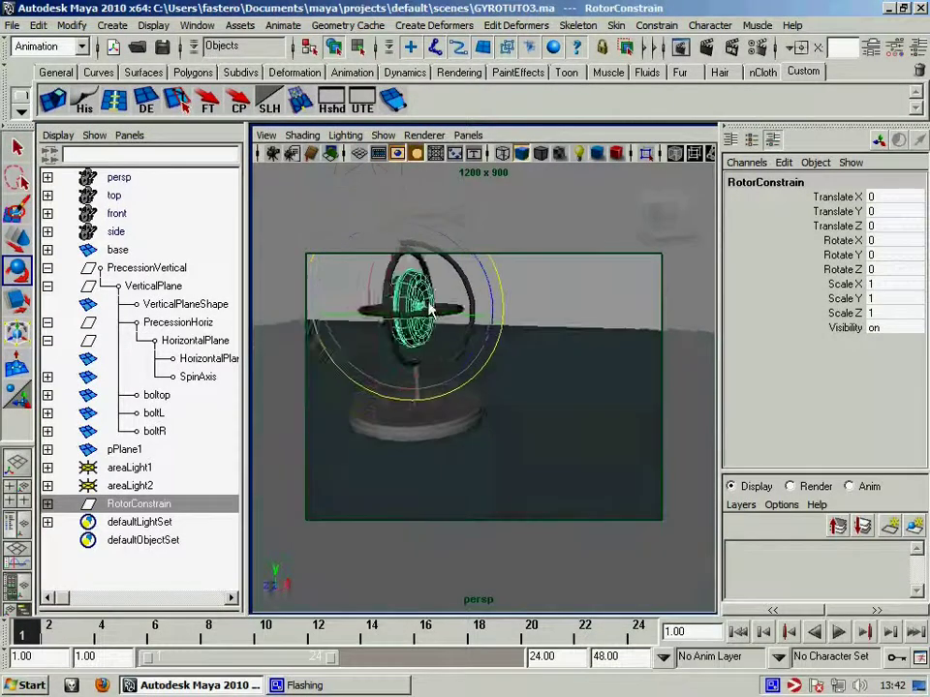
{"action": "key", "text": "space"}
{"action": "left_click", "coordinate": [16, 492]}
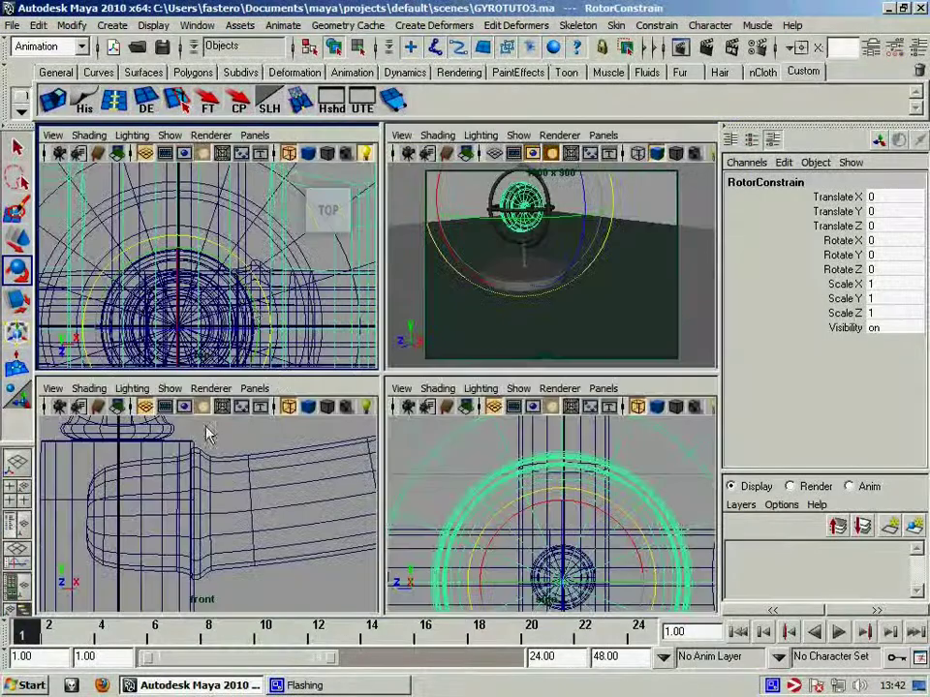
{"action": "key", "text": "space"}
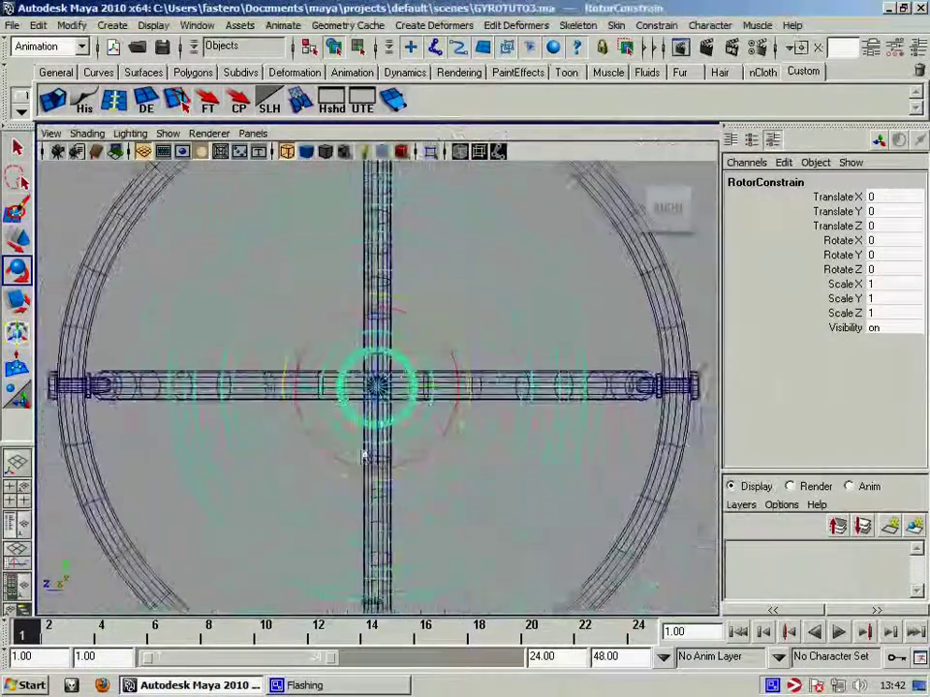
{"action": "key", "text": "space"}
{"action": "left_click_drag", "start_coordinate": [366, 455], "coordinate": [204, 469]}
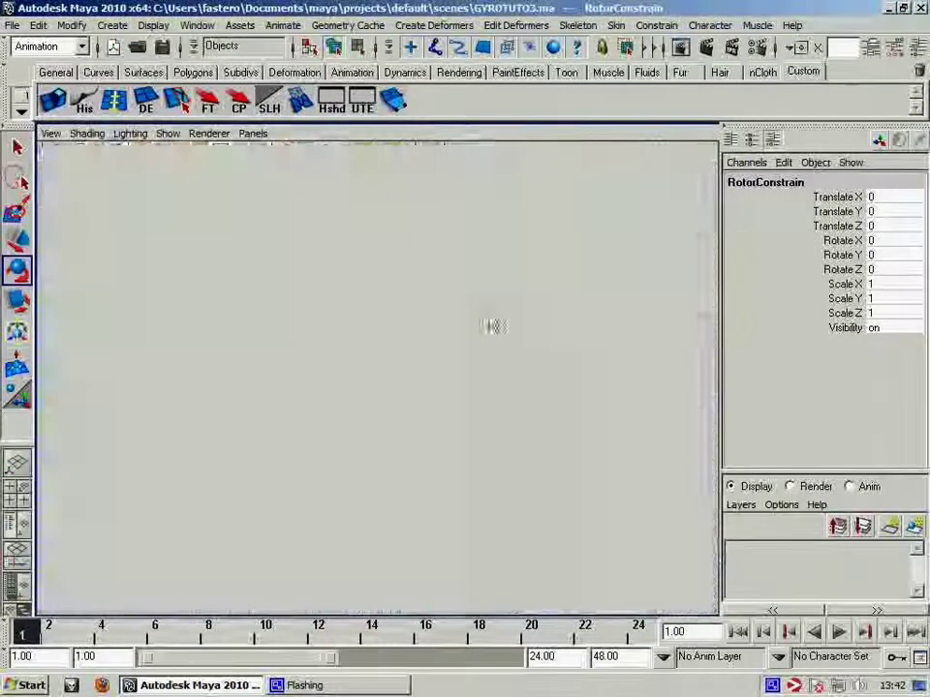
{"action": "key", "text": "f"}
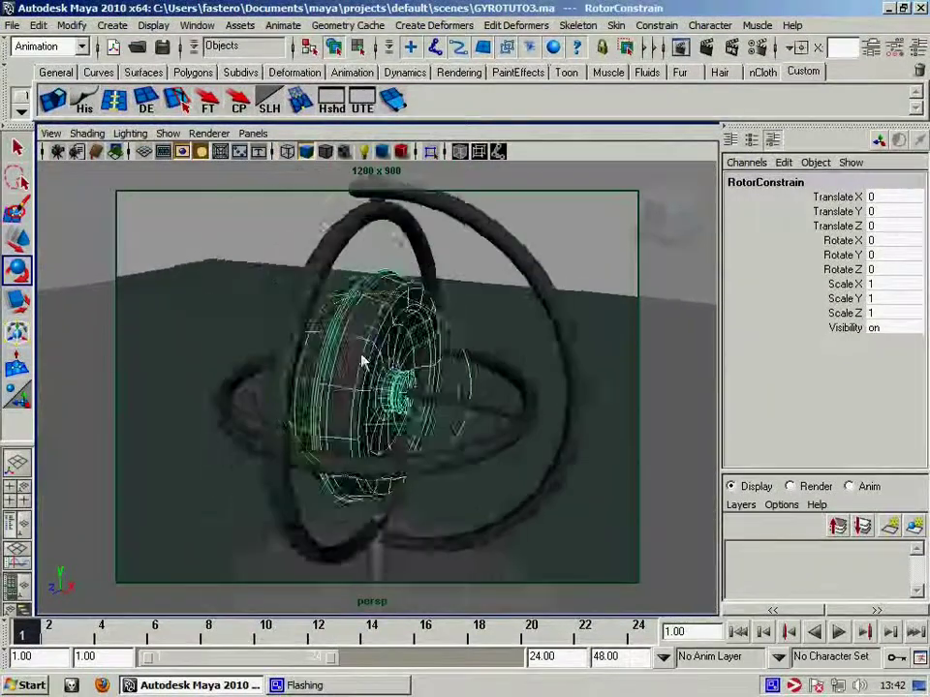
{"action": "left_click_drag", "start_coordinate": [291, 410], "coordinate": [423, 397], "text": "alt"}
{"action": "left_click_drag", "start_coordinate": [372, 254], "coordinate": [378, 374], "text": "alt"}
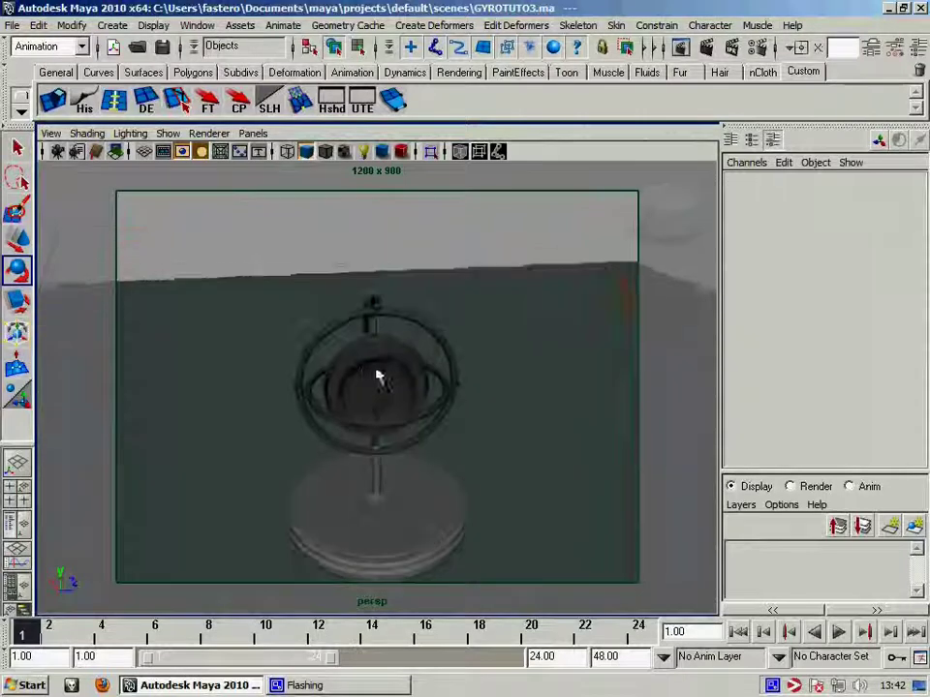
{"action": "left_click", "coordinate": [381, 363]}
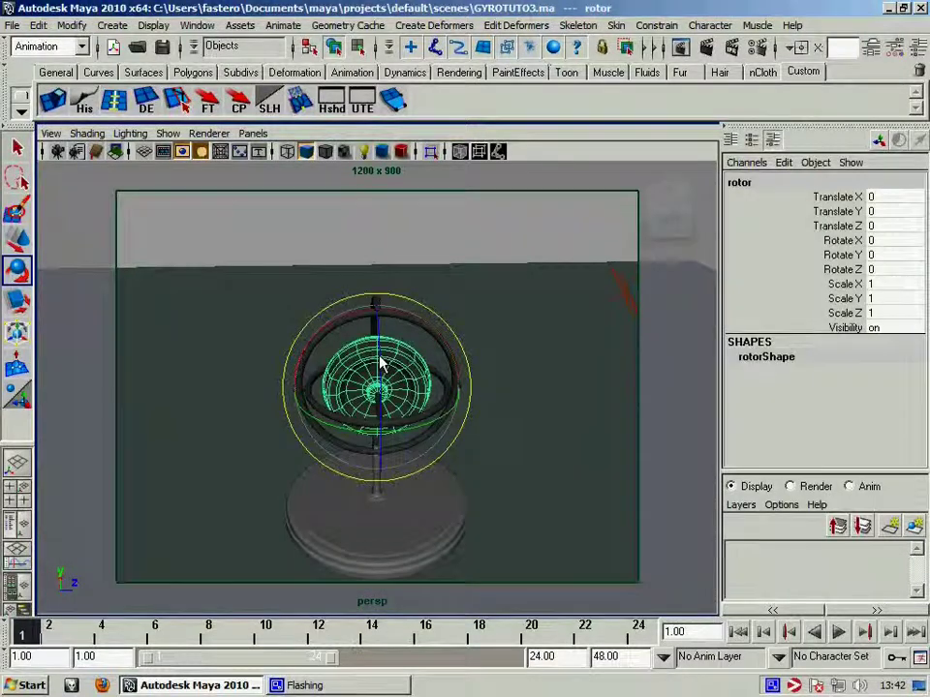
{"action": "left_click", "coordinate": [612, 264]}
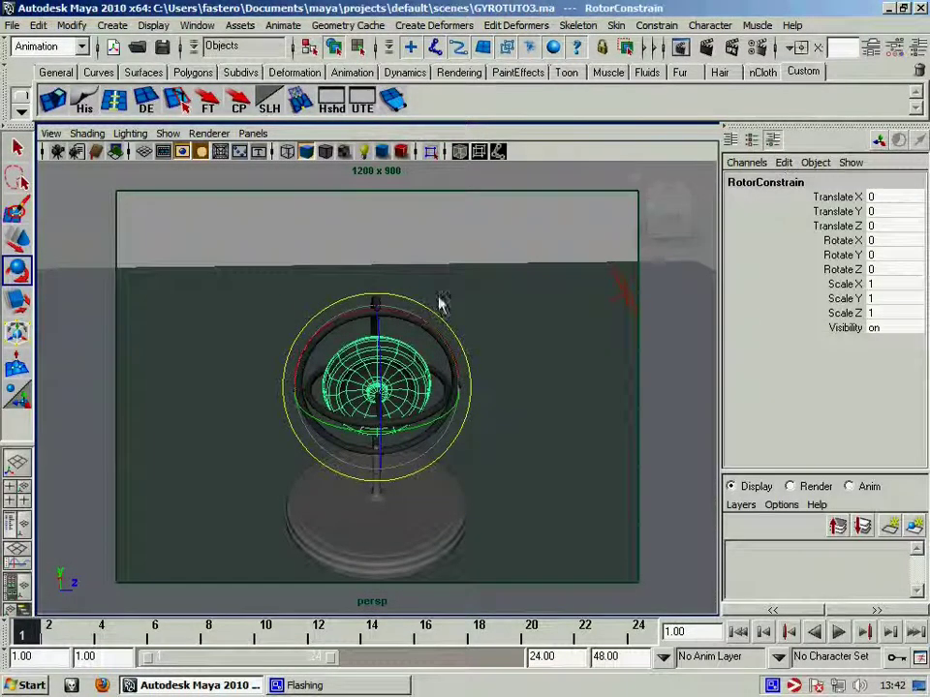
In the Outliner/Persp layout, zoom in and select SpinAxis, rotor and RotorConstrain in turn.
{"action": "left_click", "coordinate": [15, 530]}
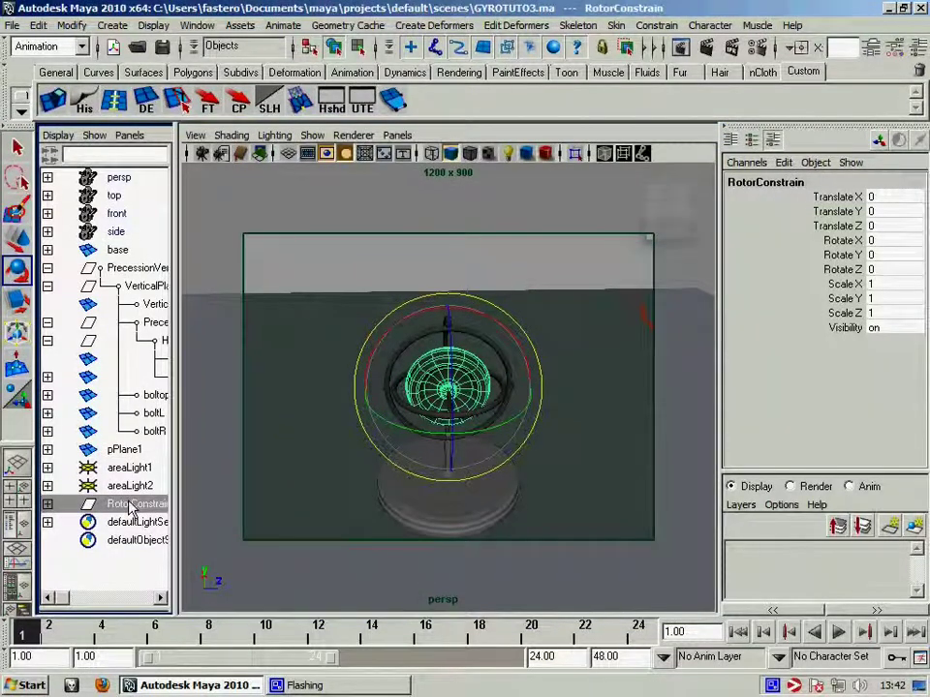
{"action": "left_click_drag", "start_coordinate": [275, 468], "coordinate": [337, 380], "text": "alt"}
{"action": "mouse_move", "coordinate": [332, 286]}
{"action": "right_mouse_down", "text": "alt"}
{"action": "mouse_move", "coordinate": [395, 432]}
{"action": "mouse_move", "coordinate": [505, 483]}
{"action": "right_mouse_up", "text": "alt"}
{"action": "left_click", "coordinate": [505, 468]}
{"action": "left_click_drag", "start_coordinate": [569, 303], "coordinate": [546, 305], "text": "alt"}
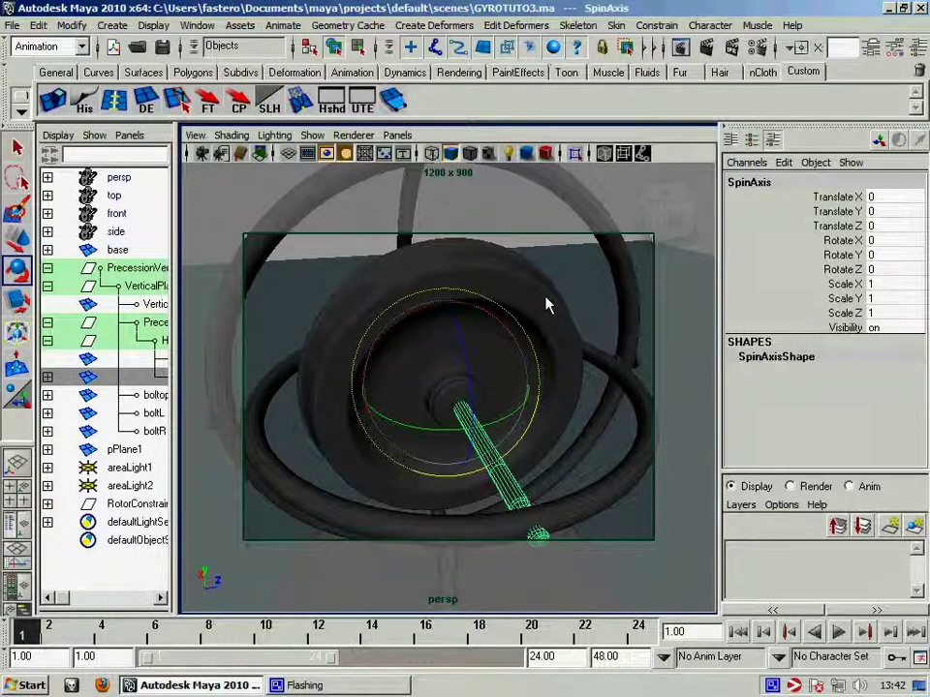
{"action": "left_click", "coordinate": [547, 303]}
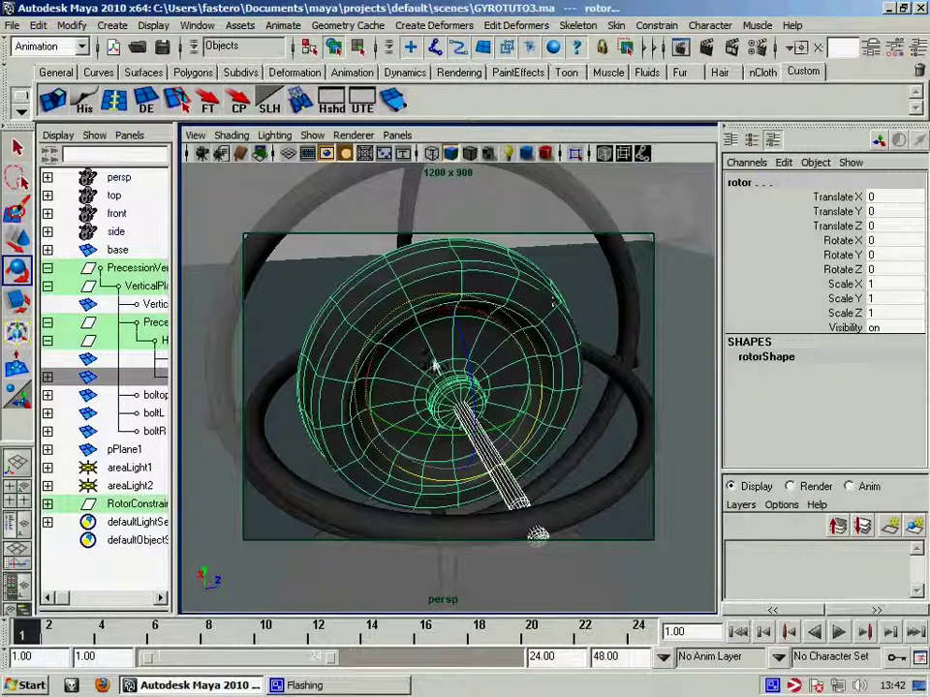
{"action": "left_click", "coordinate": [369, 378]}
{"action": "left_click", "coordinate": [383, 374]}
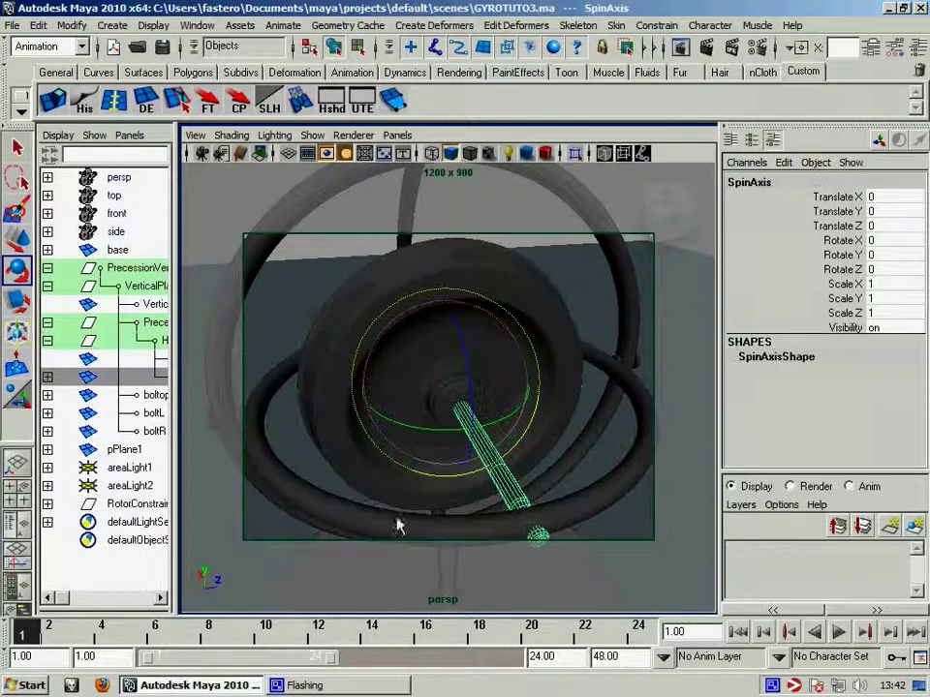
{"action": "left_click", "coordinate": [128, 506]}
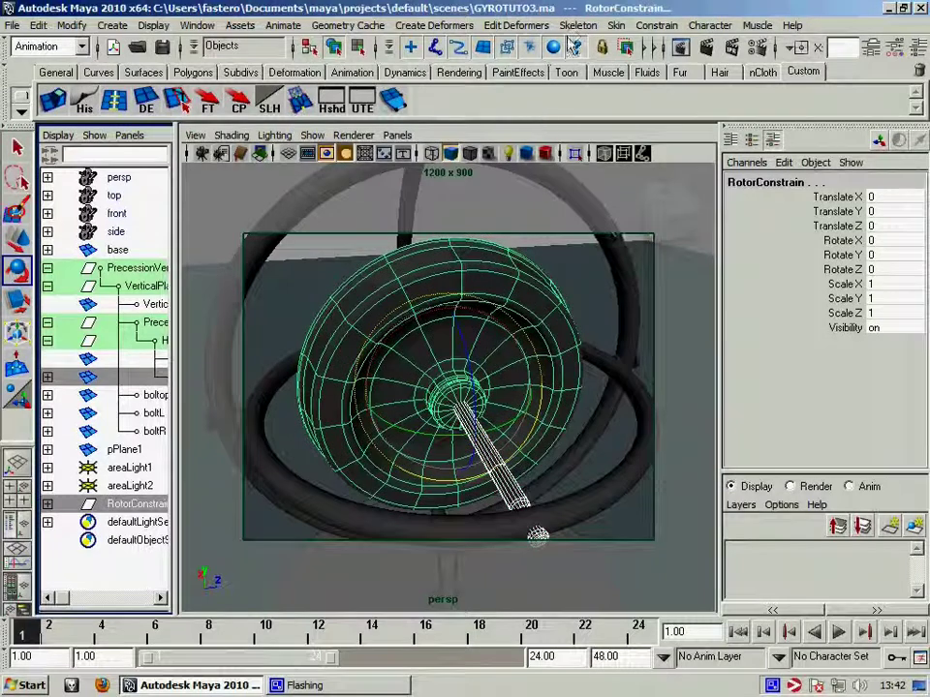
Add an orient constraint to RotorConstrain and set the animation end time to 360.
{"action": "left_click", "coordinate": [668, 24]}
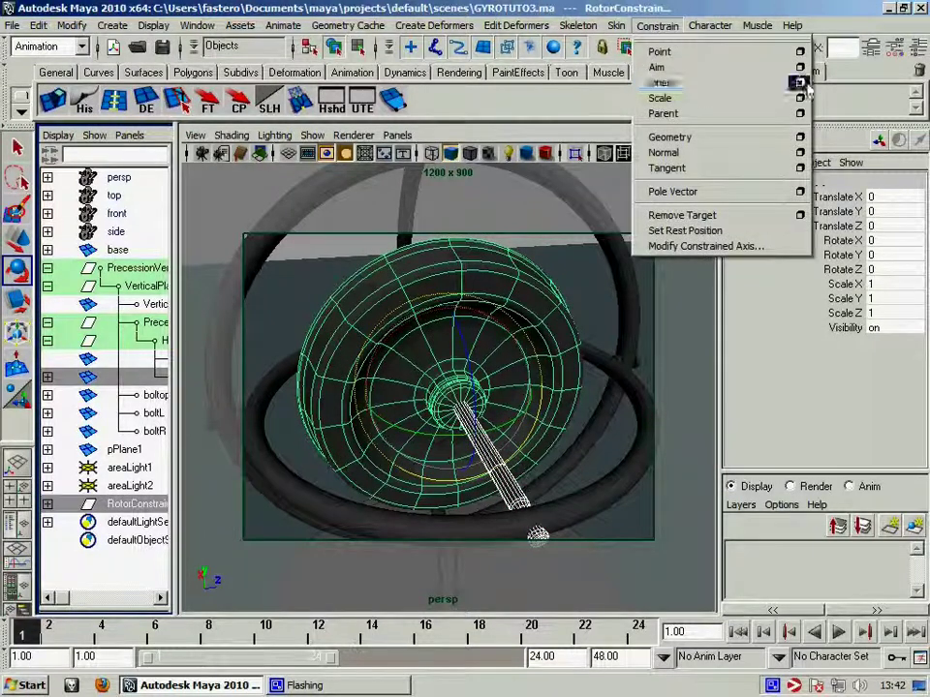
{"action": "left_click", "coordinate": [753, 91]}
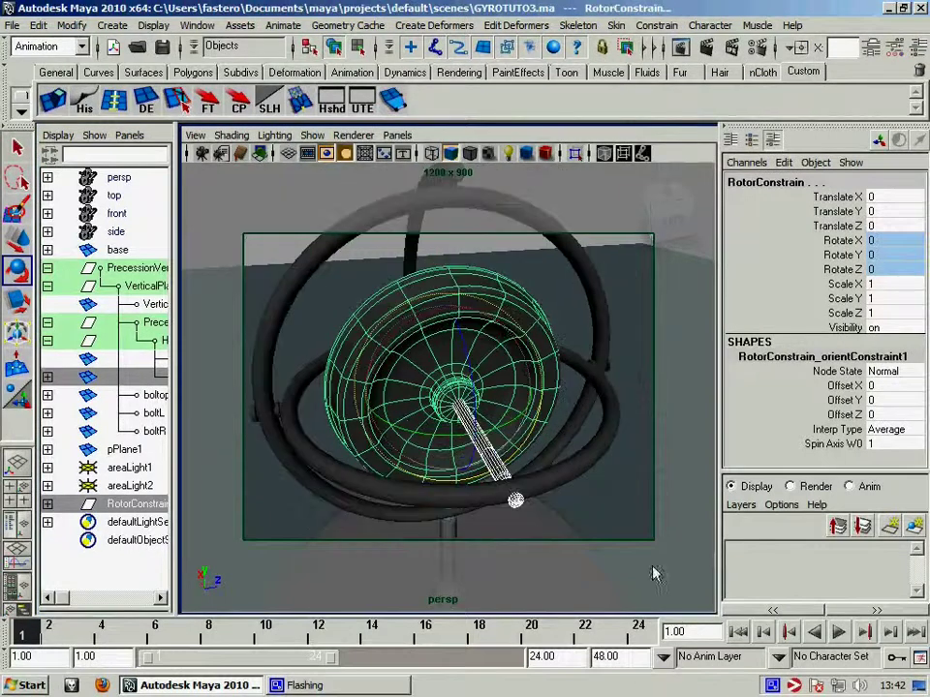
{"action": "double_click", "coordinate": [542, 657]}
{"action": "type", "text": "3"}
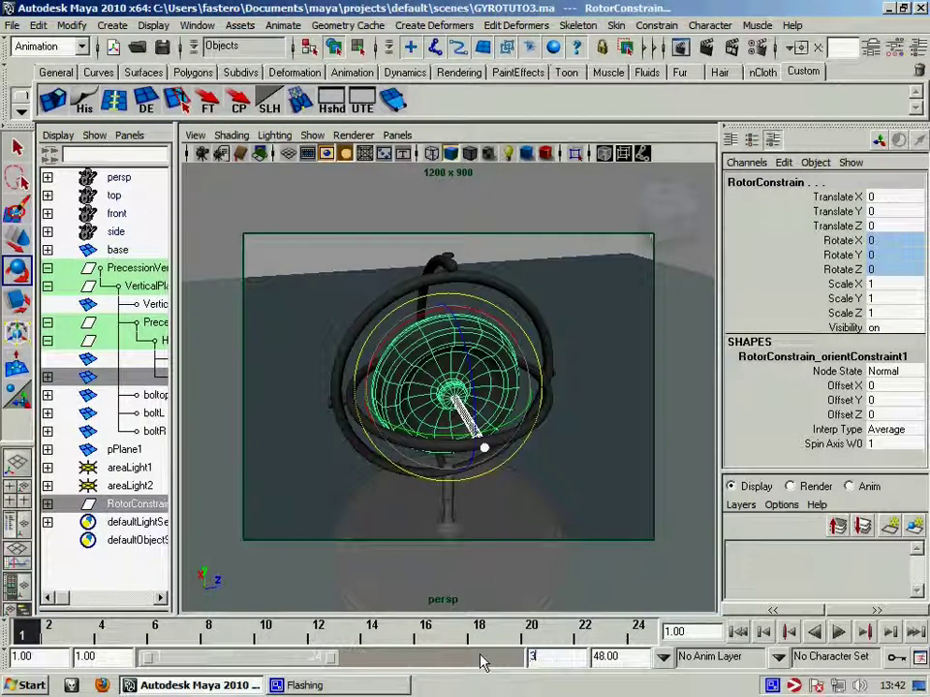
{"action": "type", "text": "60"}
{"action": "key", "text": "Return"}
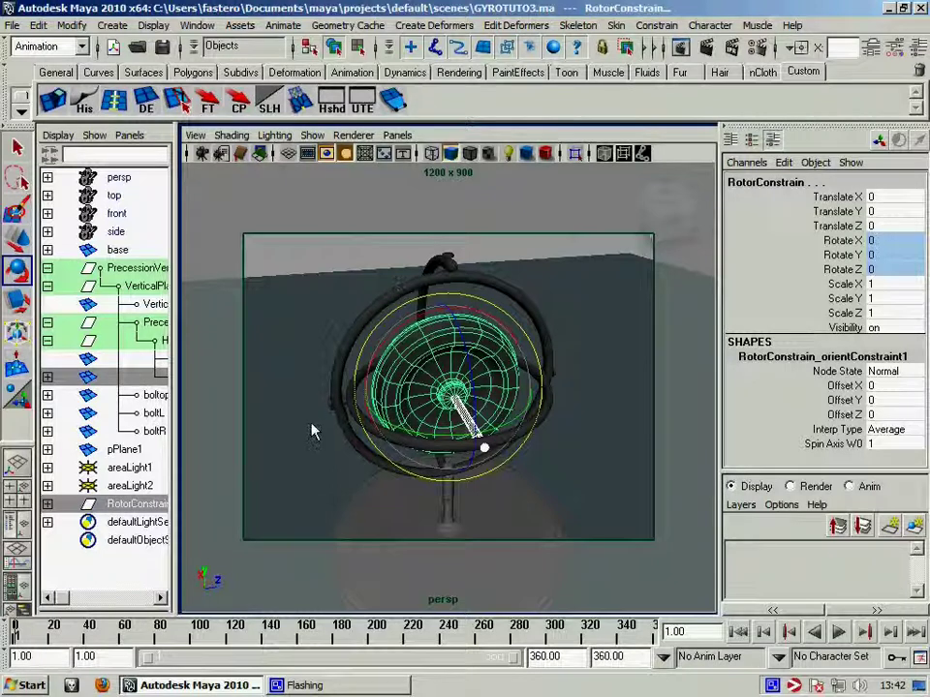
{"action": "left_click", "coordinate": [311, 430]}
Rotate the horizontal and vertical gimbal rings slightly, then play back the animation.
{"action": "left_click", "coordinate": [360, 426]}
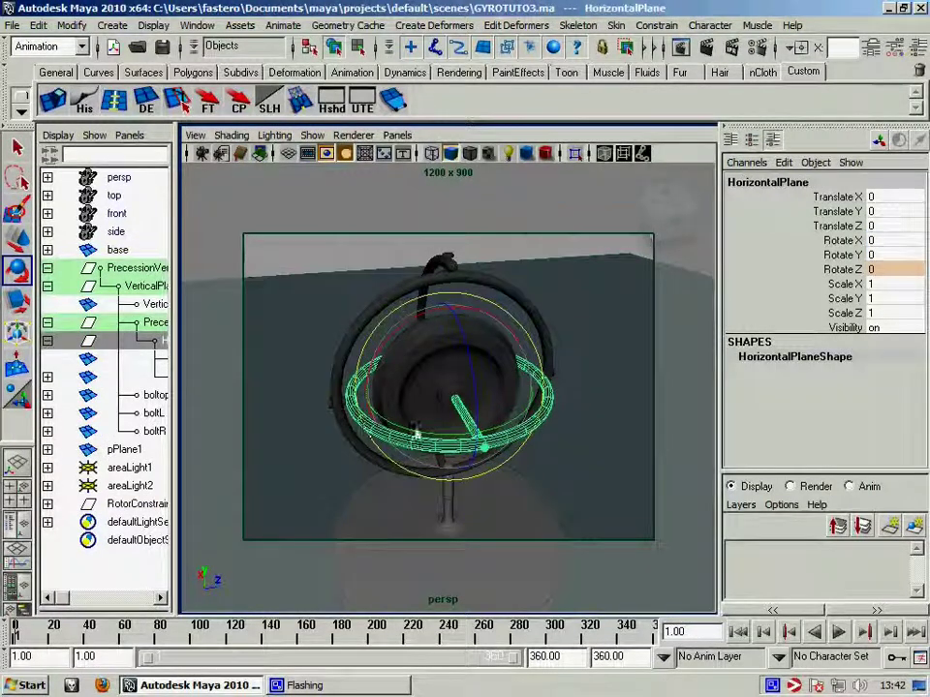
{"action": "mouse_move", "coordinate": [361, 426]}
{"action": "left_mouse_down"}
{"action": "mouse_move", "coordinate": [420, 400]}
{"action": "mouse_move", "coordinate": [413, 388]}
{"action": "left_mouse_up"}
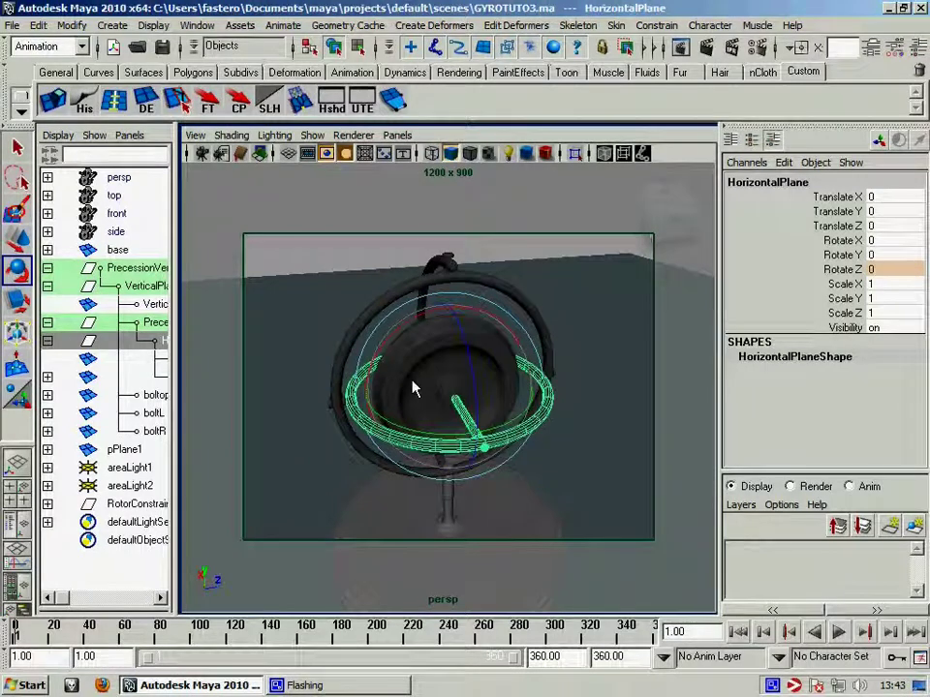
{"action": "left_click", "coordinate": [519, 392]}
{"action": "mouse_move", "coordinate": [519, 394]}
{"action": "left_mouse_down"}
{"action": "mouse_move", "coordinate": [481, 437]}
{"action": "mouse_move", "coordinate": [490, 441]}
{"action": "left_mouse_up"}
{"action": "left_click", "coordinate": [295, 262]}
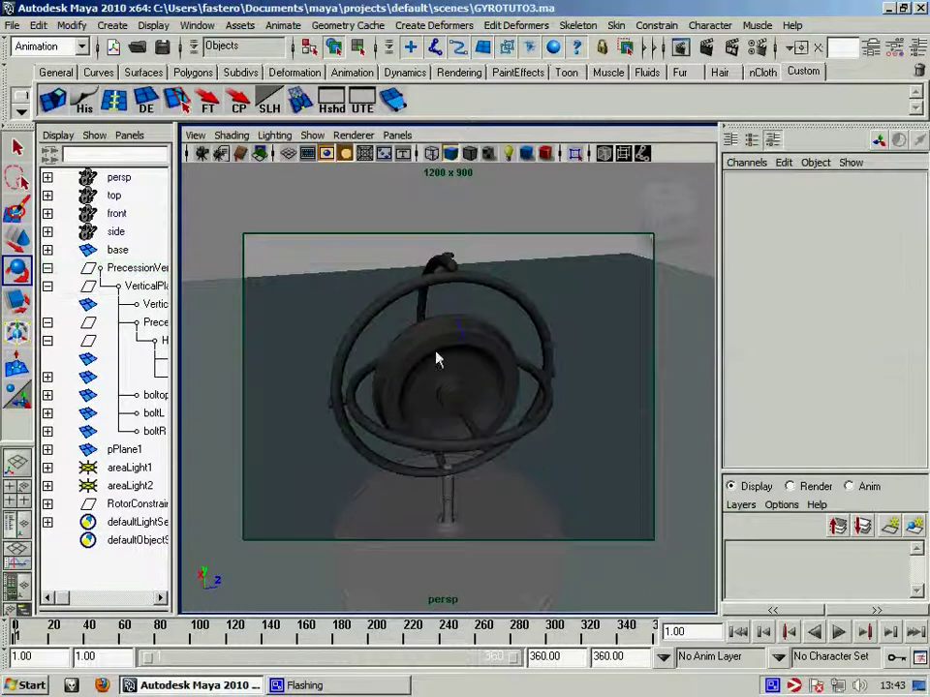
{"action": "left_click", "coordinate": [453, 351]}
{"action": "mouse_move", "coordinate": [392, 339]}
{"action": "left_mouse_down", "text": "alt"}
{"action": "mouse_move", "coordinate": [380, 429]}
{"action": "mouse_move", "coordinate": [603, 506]}
{"action": "left_mouse_up", "text": "alt"}
{"action": "left_click", "coordinate": [839, 632]}
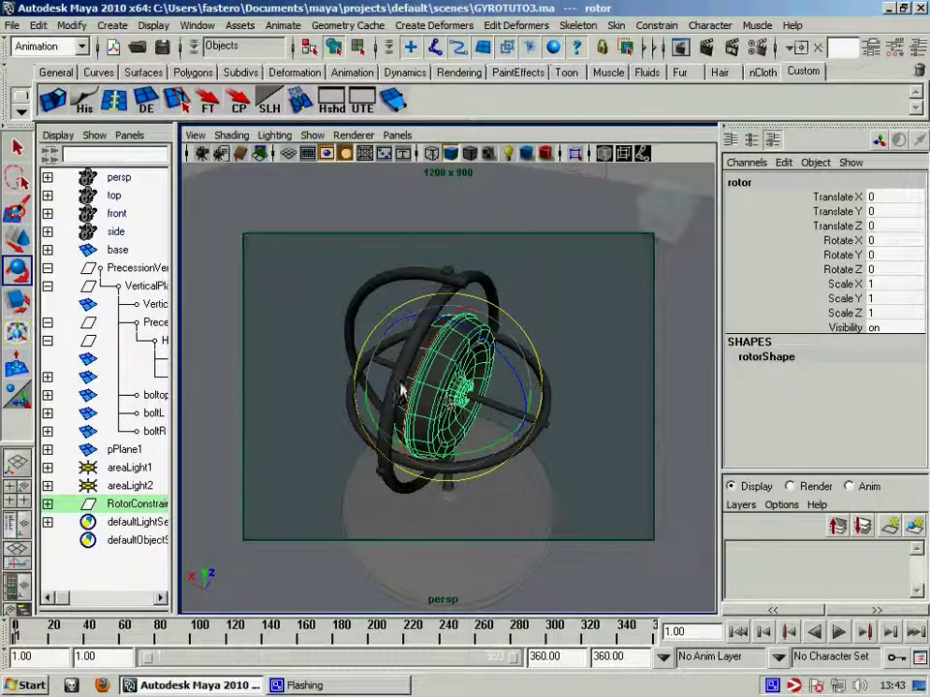
Tilt the vertical ring again, then expand RotorConstrain and select the rotor inside it.
{"action": "left_click", "coordinate": [402, 426]}
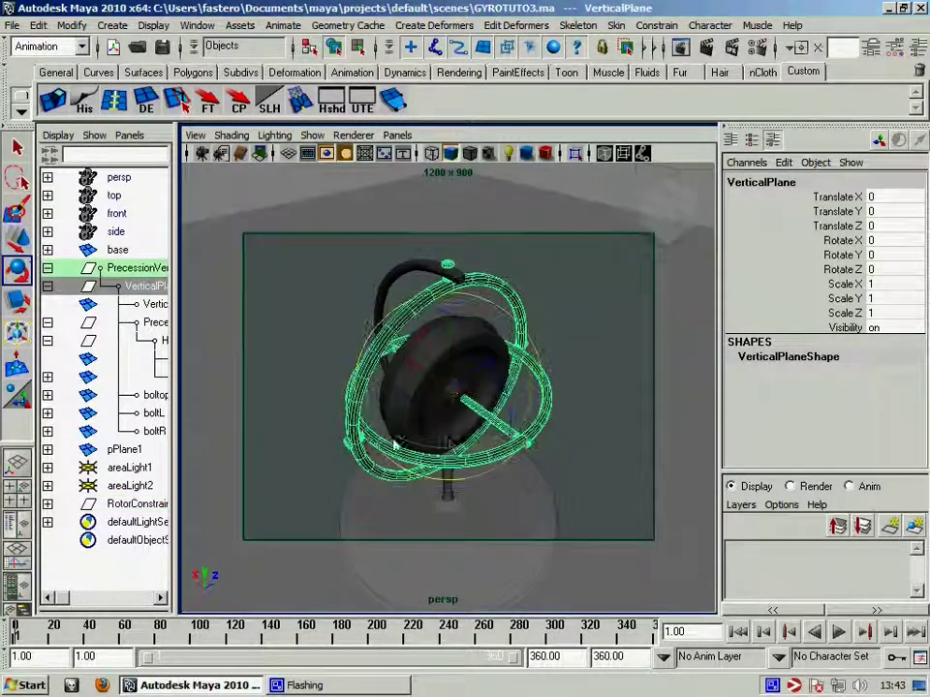
{"action": "left_click_drag", "start_coordinate": [457, 450], "coordinate": [435, 453]}
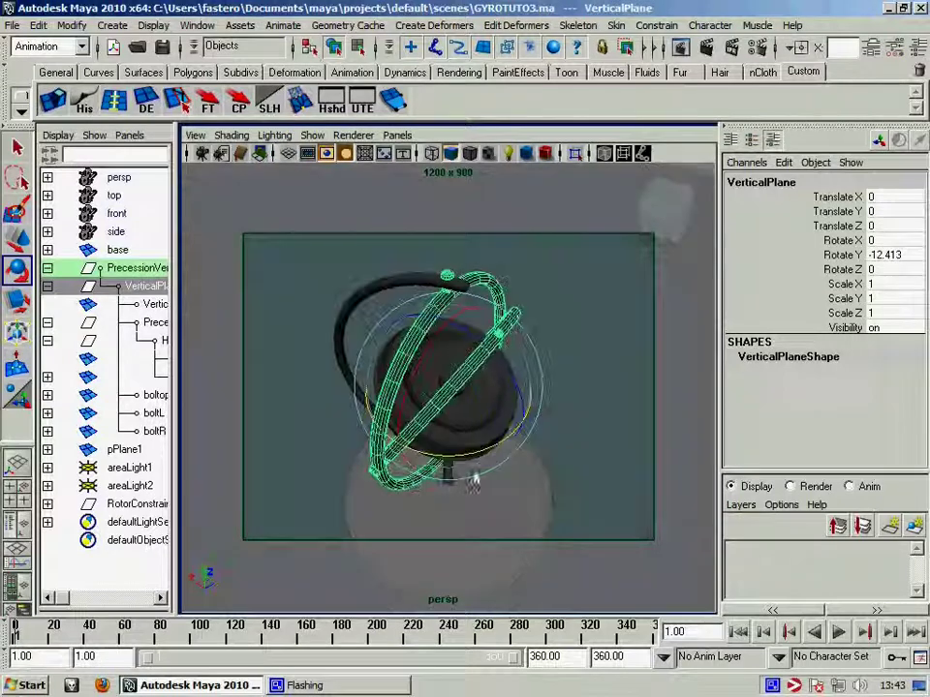
{"action": "left_click", "coordinate": [116, 506]}
{"action": "mouse_move", "coordinate": [380, 395]}
{"action": "left_mouse_down", "text": "alt"}
{"action": "mouse_move", "coordinate": [414, 326]}
{"action": "mouse_move", "coordinate": [322, 328]}
{"action": "mouse_move", "coordinate": [244, 297]}
{"action": "mouse_move", "coordinate": [300, 300]}
{"action": "left_mouse_up", "text": "alt"}
{"action": "left_click", "coordinate": [48, 504]}
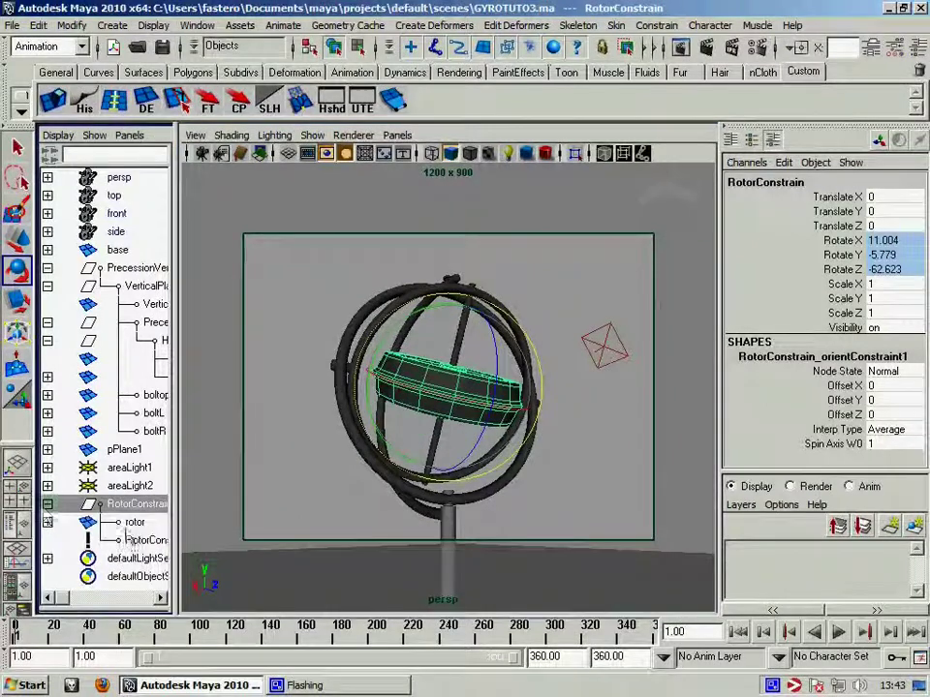
{"action": "left_click", "coordinate": [134, 522]}
{"action": "mouse_move", "coordinate": [245, 528]}
{"action": "left_mouse_down", "text": "alt"}
{"action": "mouse_move", "coordinate": [415, 461]}
{"action": "mouse_move", "coordinate": [526, 498]}
{"action": "mouse_move", "coordinate": [481, 544]}
{"action": "mouse_move", "coordinate": [263, 506]}
{"action": "mouse_move", "coordinate": [213, 476]}
{"action": "left_mouse_up", "text": "alt"}
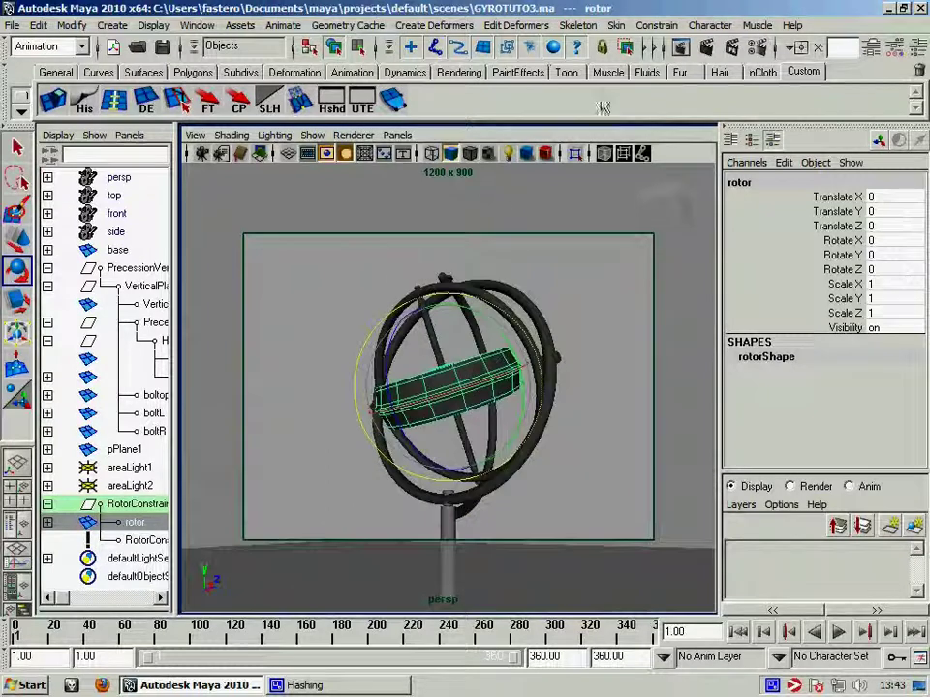
Turn on local rotation axis picking in component selection mode.
{"action": "left_click", "coordinate": [356, 50]}
{"action": "right_click", "coordinate": [573, 55]}
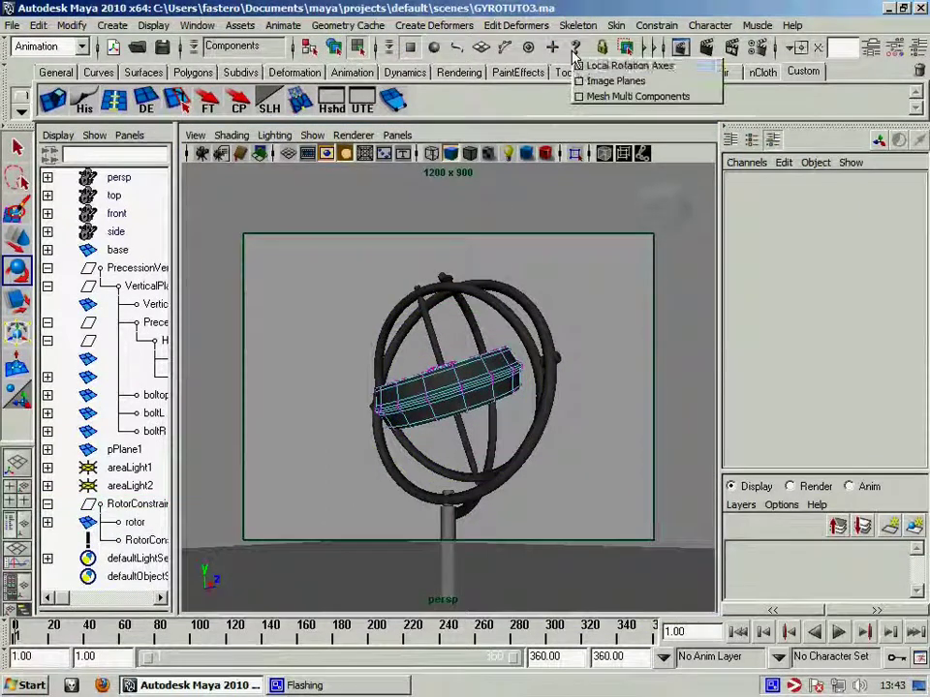
{"action": "left_click", "coordinate": [600, 62]}
{"action": "mouse_move", "coordinate": [417, 407]}
{"action": "left_mouse_down", "text": "alt"}
{"action": "mouse_move", "coordinate": [455, 381]}
{"action": "mouse_move", "coordinate": [452, 415]}
{"action": "mouse_move", "coordinate": [556, 435]}
{"action": "mouse_move", "coordinate": [554, 457]}
{"action": "mouse_move", "coordinate": [402, 385]}
{"action": "mouse_move", "coordinate": [349, 343]}
{"action": "mouse_move", "coordinate": [349, 321]}
{"action": "mouse_move", "coordinate": [195, 358]}
{"action": "left_mouse_up", "text": "alt"}
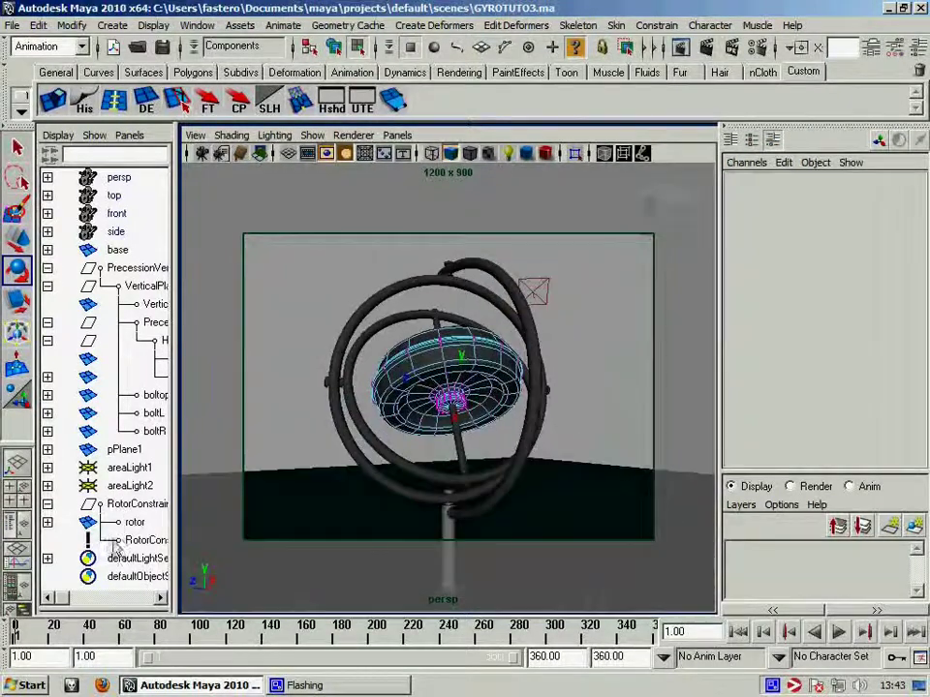
Pick the outer VerticalPlane ring in object mode to show its Rotate Y of -12.413.
{"action": "left_click", "coordinate": [136, 504]}
{"action": "left_click_drag", "start_coordinate": [332, 432], "coordinate": [567, 49], "text": "alt"}
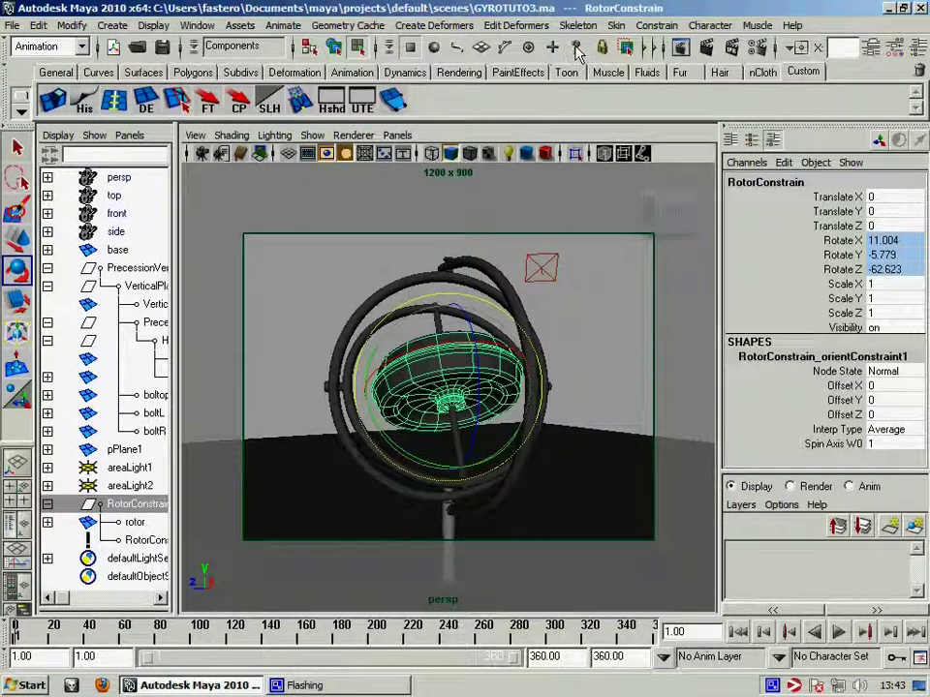
{"action": "left_click_drag", "start_coordinate": [463, 230], "coordinate": [412, 200], "text": "alt"}
{"action": "left_click", "coordinate": [565, 276]}
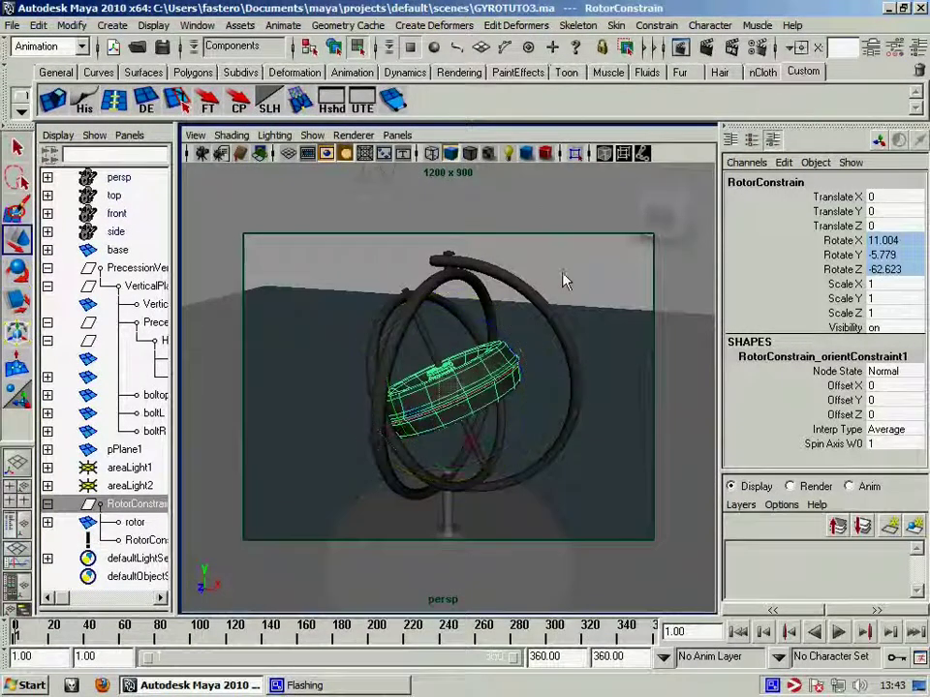
{"action": "mouse_move", "coordinate": [569, 281]}
{"action": "left_mouse_down", "text": "alt"}
{"action": "mouse_move", "coordinate": [577, 408]}
{"action": "mouse_move", "coordinate": [527, 437]}
{"action": "mouse_move", "coordinate": [601, 443]}
{"action": "left_mouse_up", "text": "alt"}
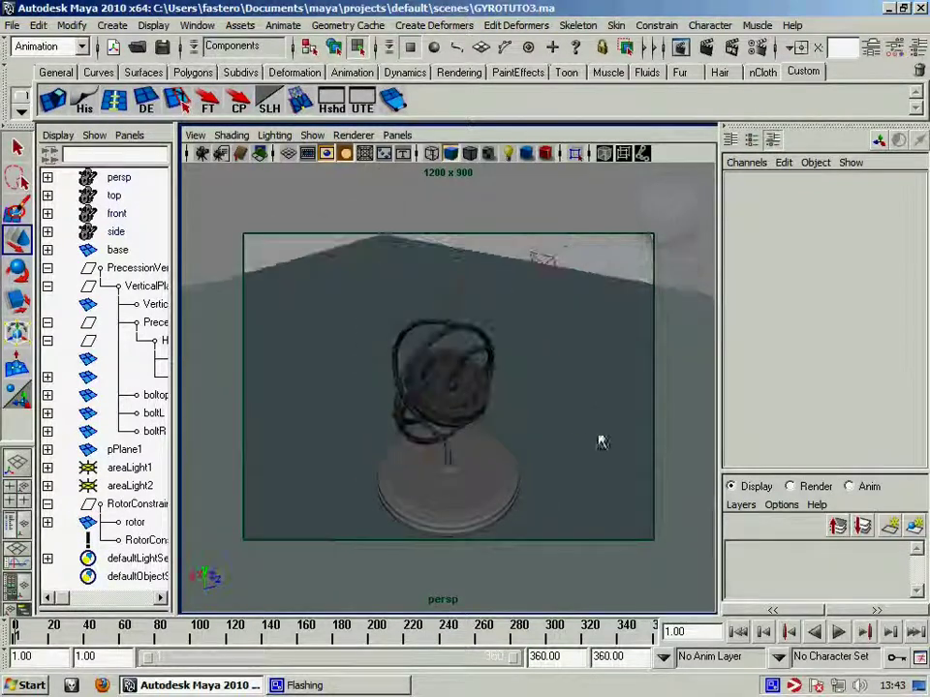
{"action": "left_click", "coordinate": [483, 338]}
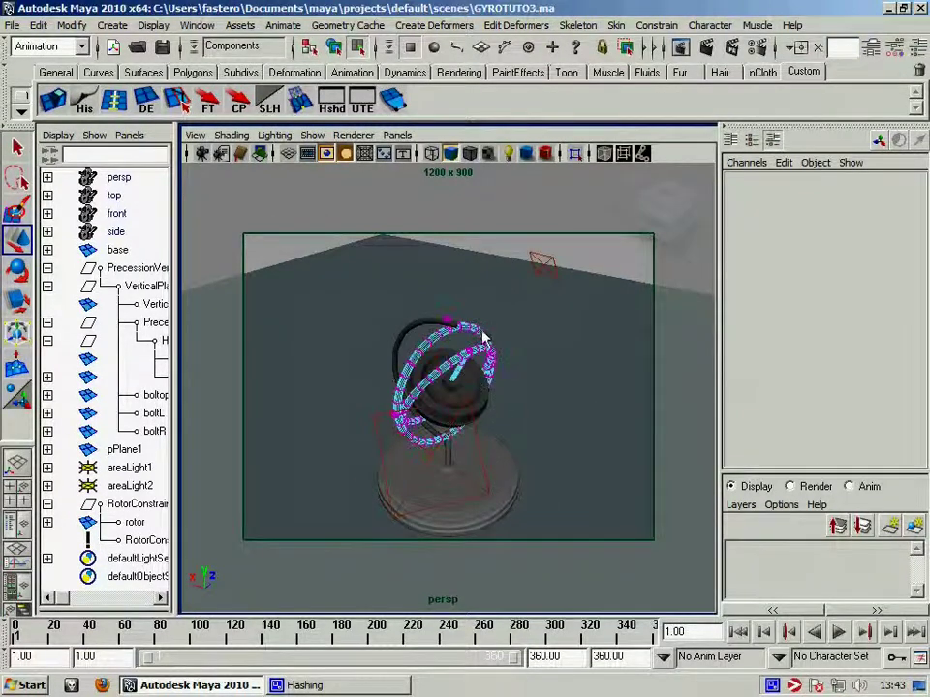
{"action": "key", "text": "F8"}
Set VerticalPlane's Rotate Y to 0 in the Channel Box.
{"action": "left_click", "coordinate": [477, 336]}
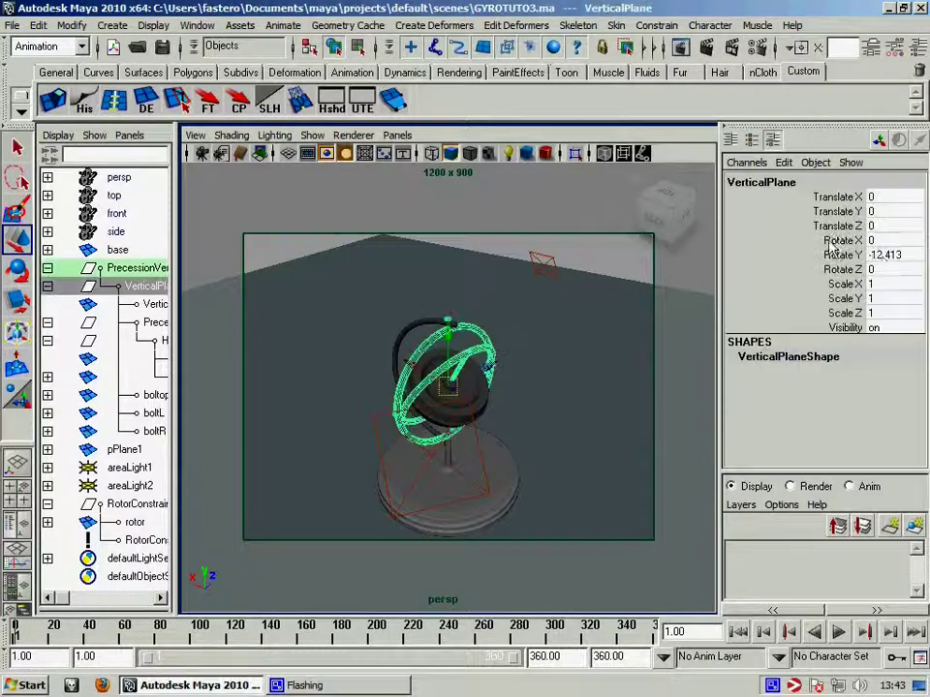
{"action": "left_click", "coordinate": [883, 256]}
{"action": "type", "text": "0"}
{"action": "key", "text": "Return"}
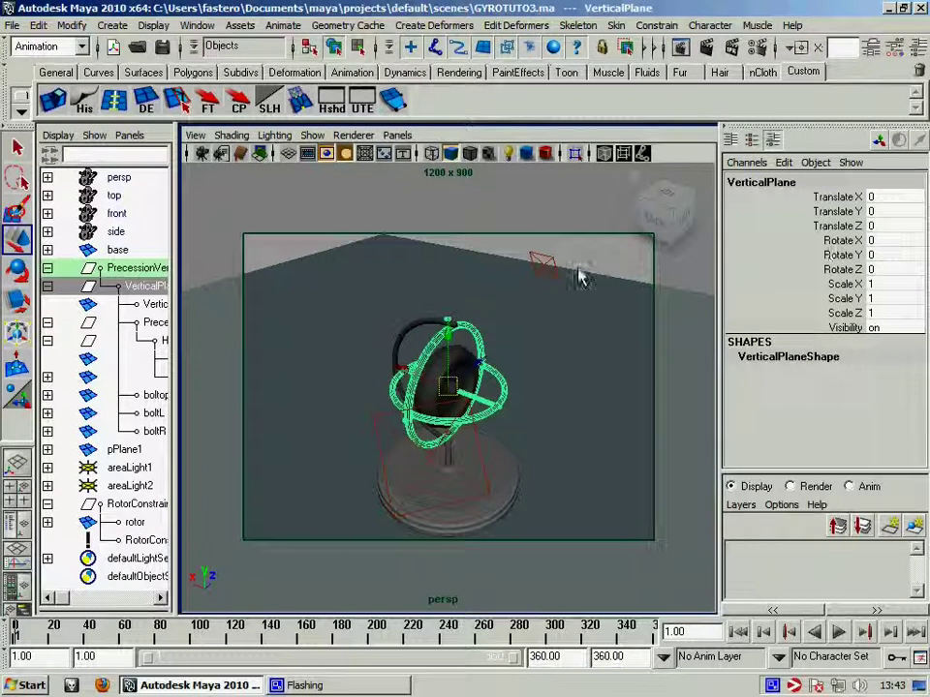
{"action": "left_click", "coordinate": [620, 276]}
{"action": "scroll", "coordinate": [445, 380], "scroll_direction": "up", "scroll_amount": 5}
{"action": "scroll", "coordinate": [556, 436], "scroll_direction": "up", "scroll_amount": 3}
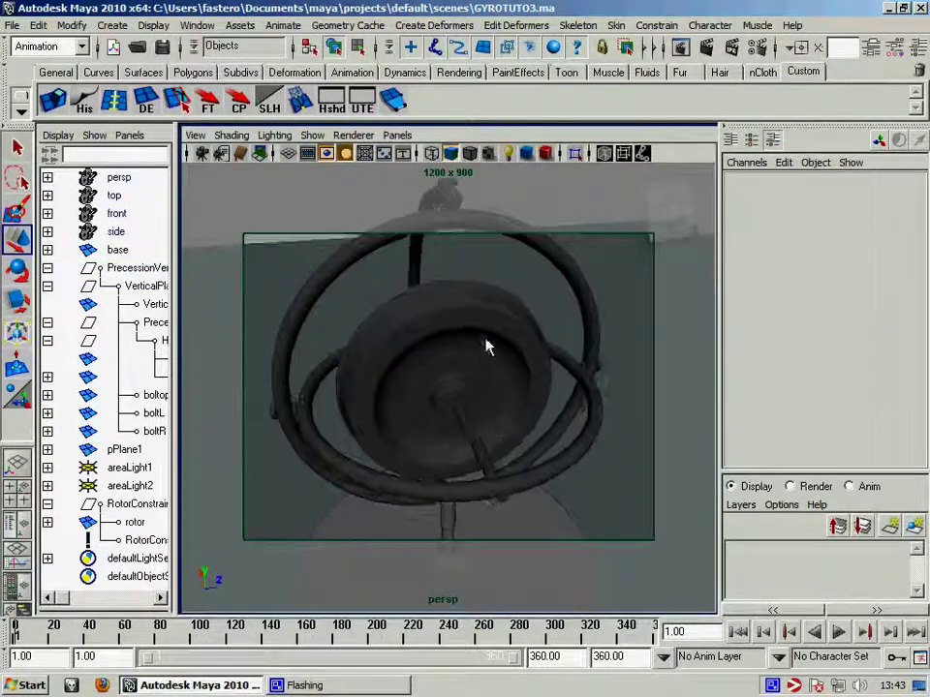
{"action": "scroll", "coordinate": [366, 192], "scroll_direction": "up", "scroll_amount": 2}
Test-spin VerticalPlane about Y to around 18.759 with the Rotate tool, then undo back to 0.
{"action": "left_click_drag", "start_coordinate": [366, 192], "coordinate": [577, 365], "text": "alt"}
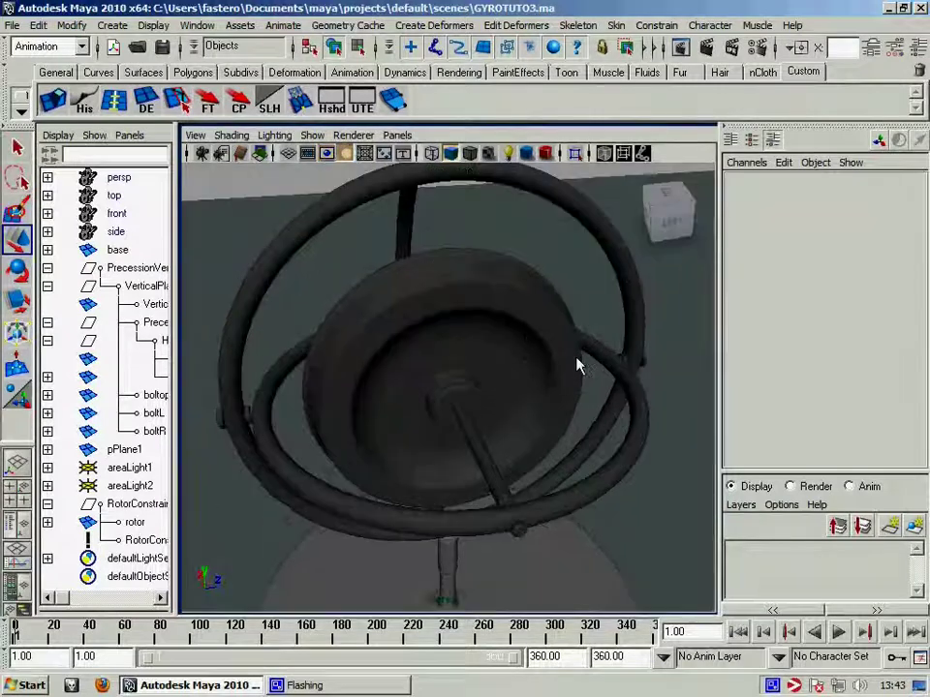
{"action": "left_click", "coordinate": [525, 282]}
{"action": "scroll", "coordinate": [529, 453], "scroll_direction": "down", "scroll_amount": 2}
{"action": "scroll", "coordinate": [523, 457], "scroll_direction": "down", "scroll_amount": 1}
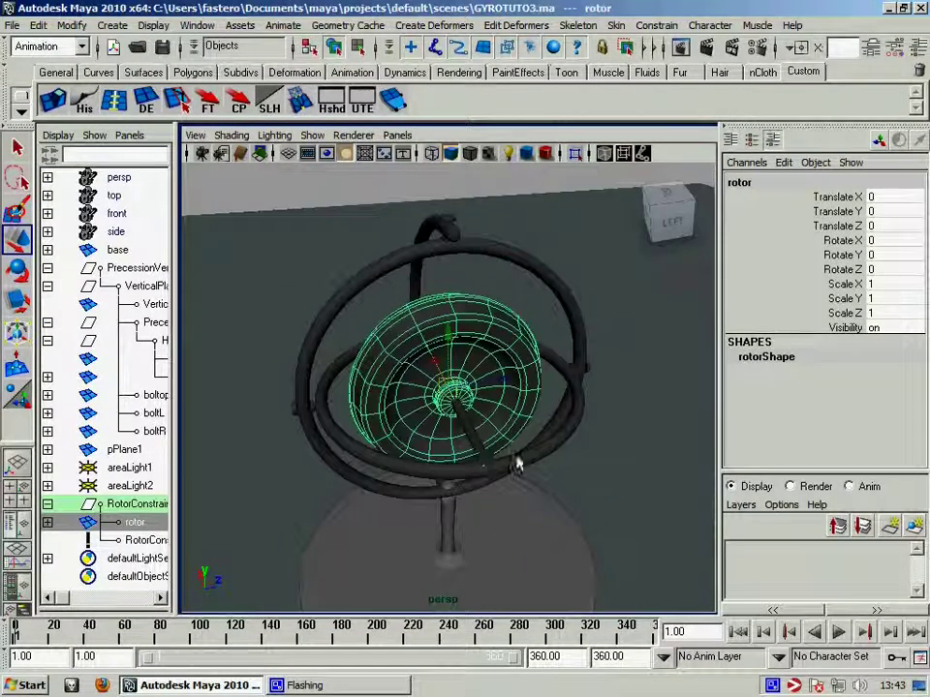
{"action": "scroll", "coordinate": [485, 436], "scroll_direction": "down", "scroll_amount": 2}
{"action": "left_click", "coordinate": [523, 388]}
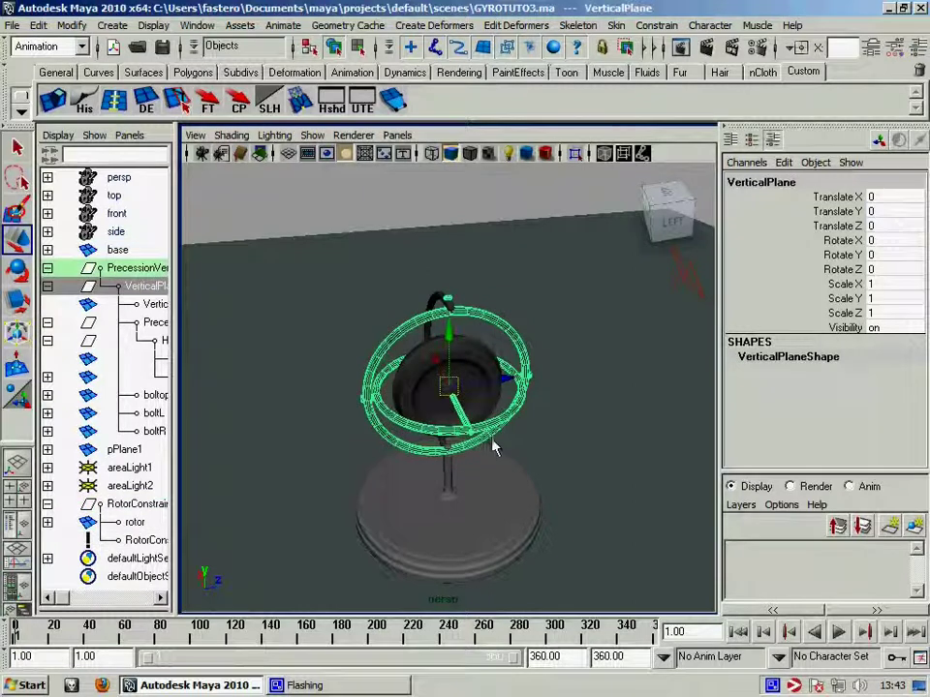
{"action": "key", "text": "e"}
{"action": "left_click_drag", "start_coordinate": [492, 446], "coordinate": [477, 440]}
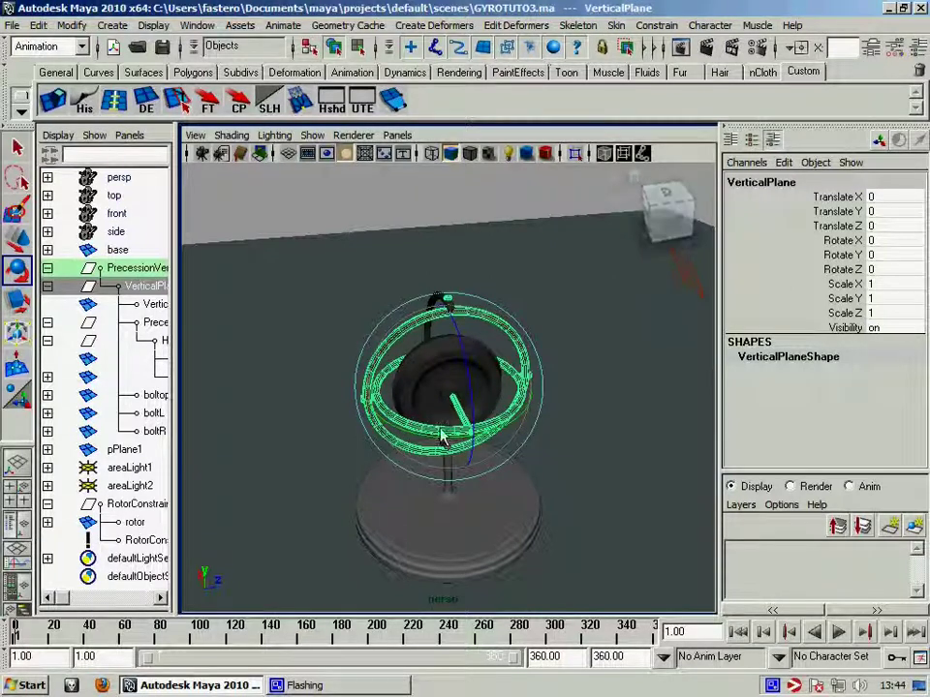
{"action": "left_click_drag", "start_coordinate": [436, 441], "coordinate": [450, 441]}
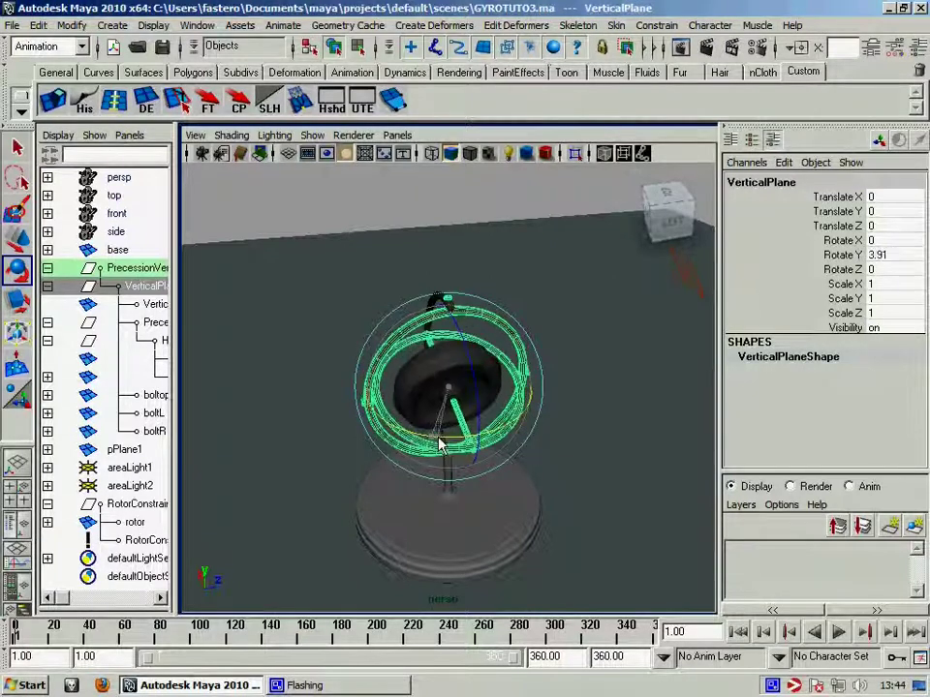
{"action": "key", "text": "ctrl+z"}
Key VerticalPlane's Rotate Y at frame 1 and at 99.863 on frame 100.
{"action": "left_click", "coordinate": [841, 255]}
{"action": "right_click", "coordinate": [791, 281]}
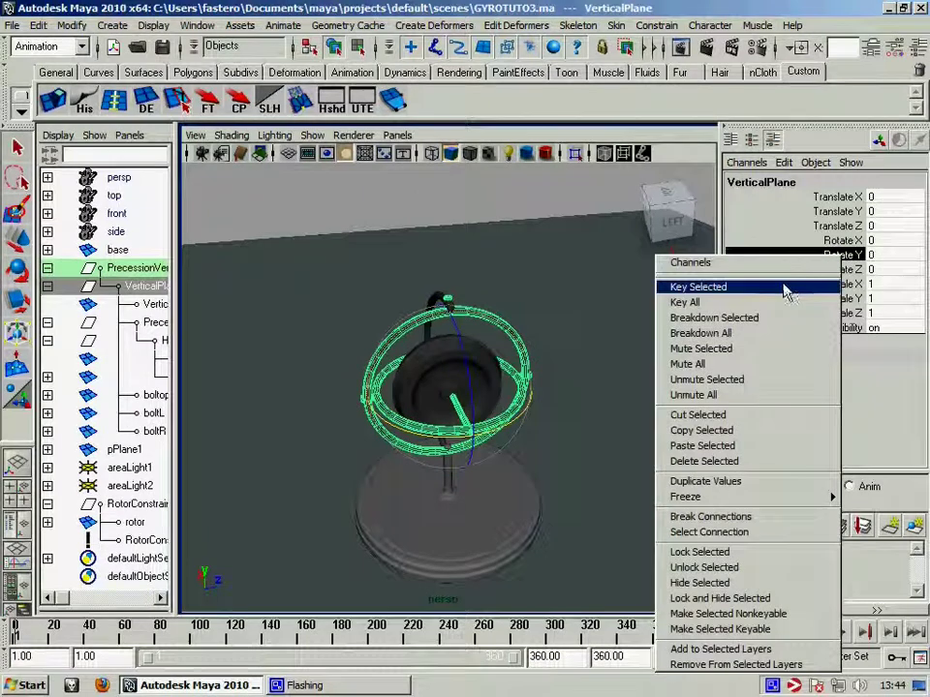
{"action": "left_click", "coordinate": [785, 288]}
{"action": "left_click", "coordinate": [192, 635]}
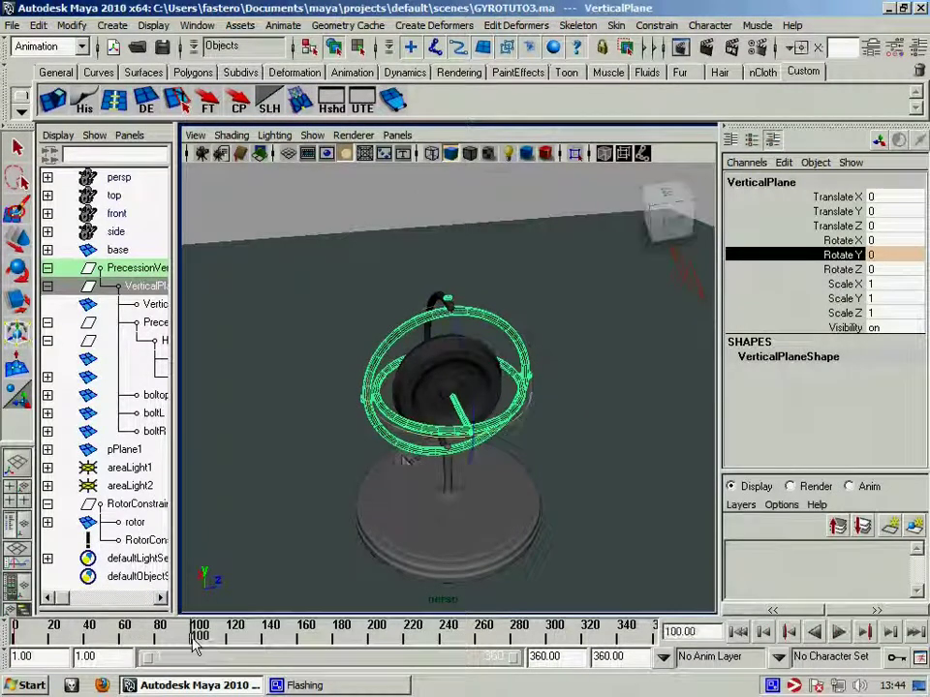
{"action": "left_click_drag", "start_coordinate": [422, 456], "coordinate": [236, 439]}
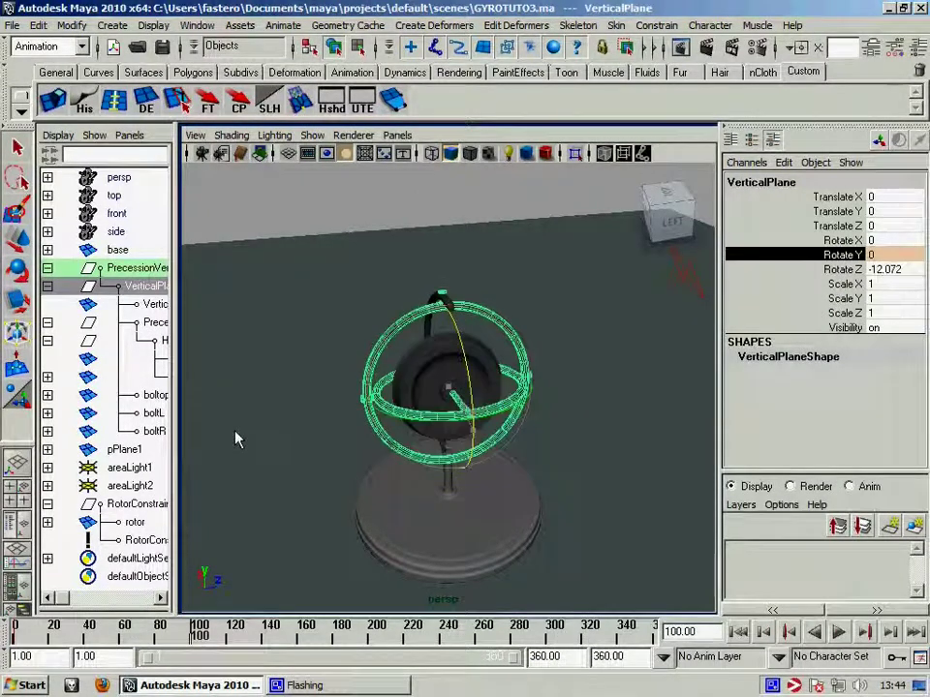
{"action": "key", "text": "ctrl+z"}
{"action": "mouse_move", "coordinate": [430, 443]}
{"action": "left_mouse_down"}
{"action": "mouse_move", "coordinate": [219, 442]}
{"action": "mouse_move", "coordinate": [407, 438]}
{"action": "mouse_move", "coordinate": [372, 437]}
{"action": "left_mouse_up"}
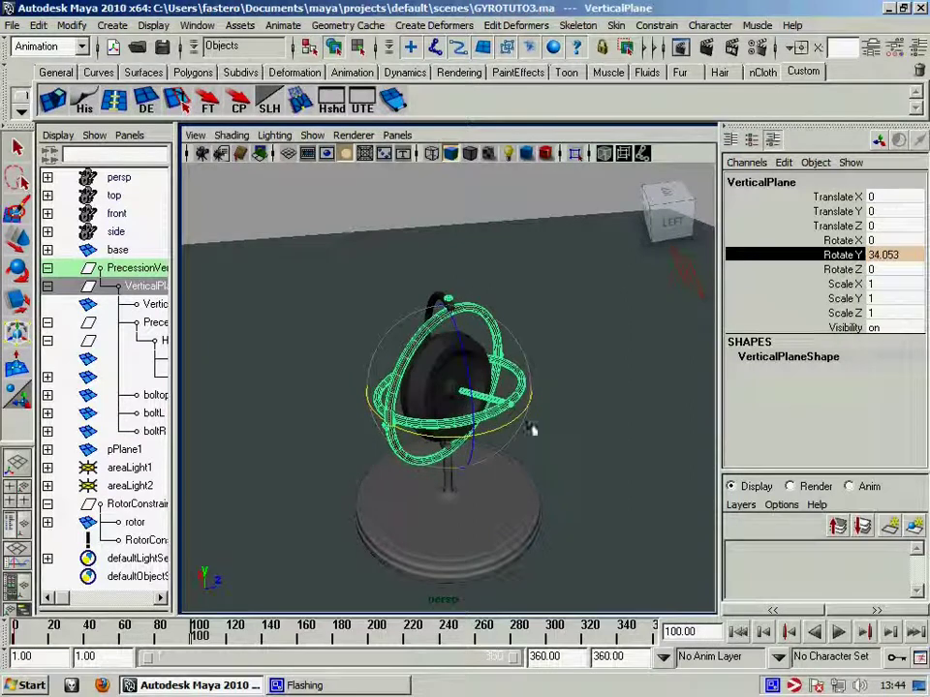
{"action": "mouse_move", "coordinate": [451, 442]}
{"action": "left_mouse_down"}
{"action": "mouse_move", "coordinate": [442, 442]}
{"action": "mouse_move", "coordinate": [601, 450]}
{"action": "left_mouse_up"}
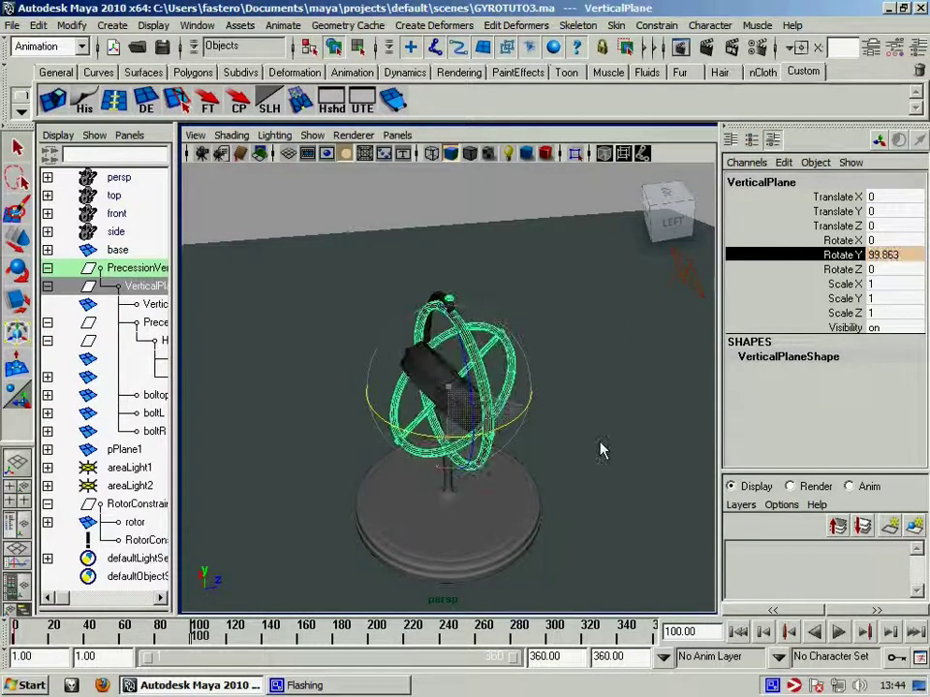
{"action": "right_click", "coordinate": [770, 295]}
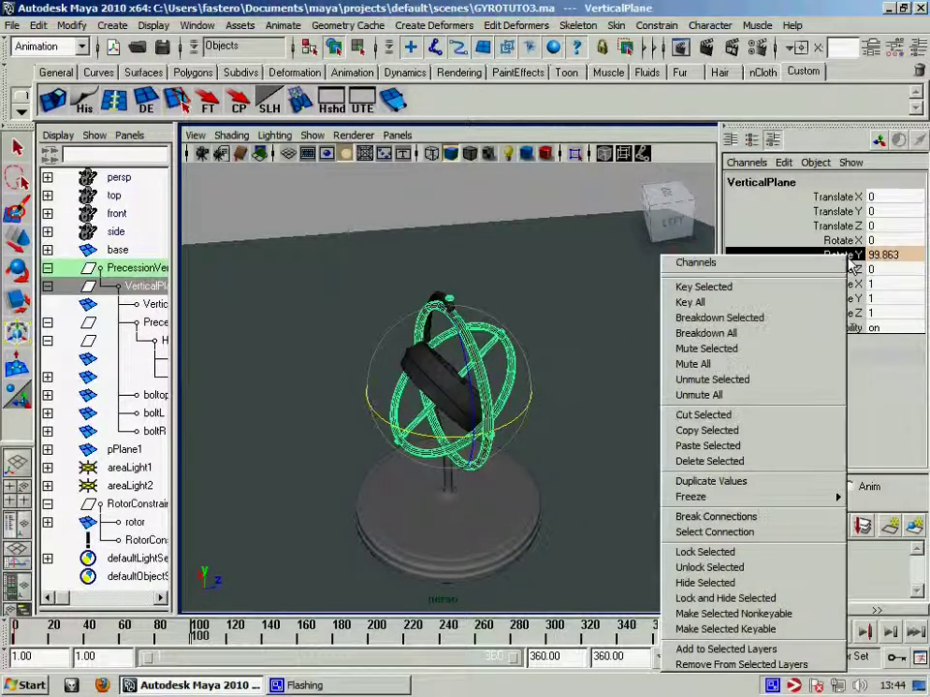
{"action": "left_click", "coordinate": [762, 295]}
Key a smaller Rotate Y near frame 160, then -70.48 at frame 200.
{"action": "left_click_drag", "start_coordinate": [252, 629], "coordinate": [298, 647]}
{"action": "scroll", "coordinate": [429, 468], "scroll_direction": "up", "scroll_amount": 3}
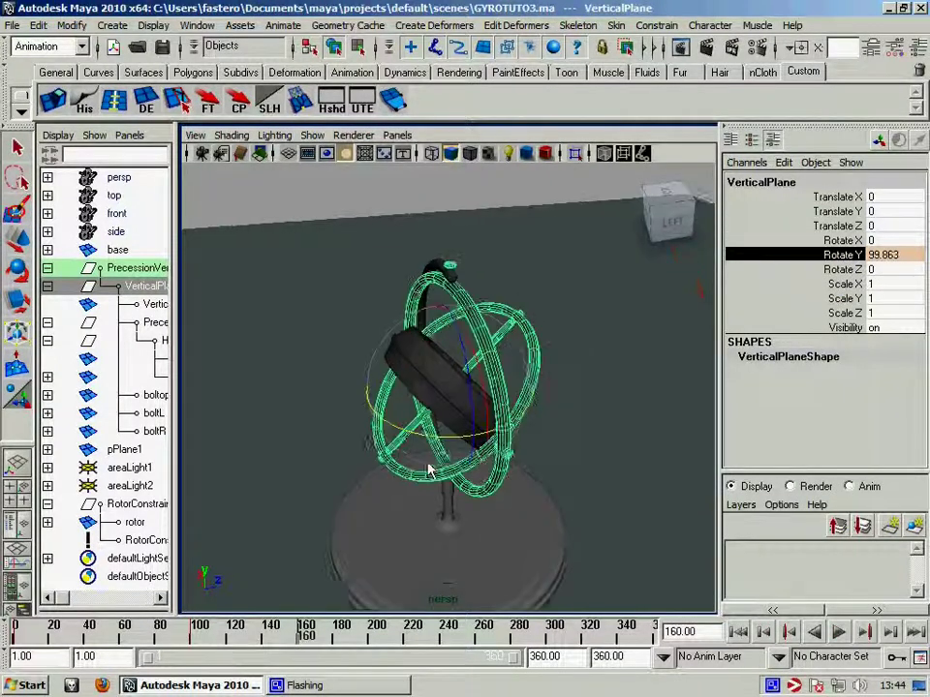
{"action": "mouse_move", "coordinate": [438, 443]}
{"action": "left_mouse_down"}
{"action": "mouse_move", "coordinate": [322, 442]}
{"action": "mouse_move", "coordinate": [453, 449]}
{"action": "mouse_move", "coordinate": [397, 446]}
{"action": "left_mouse_up"}
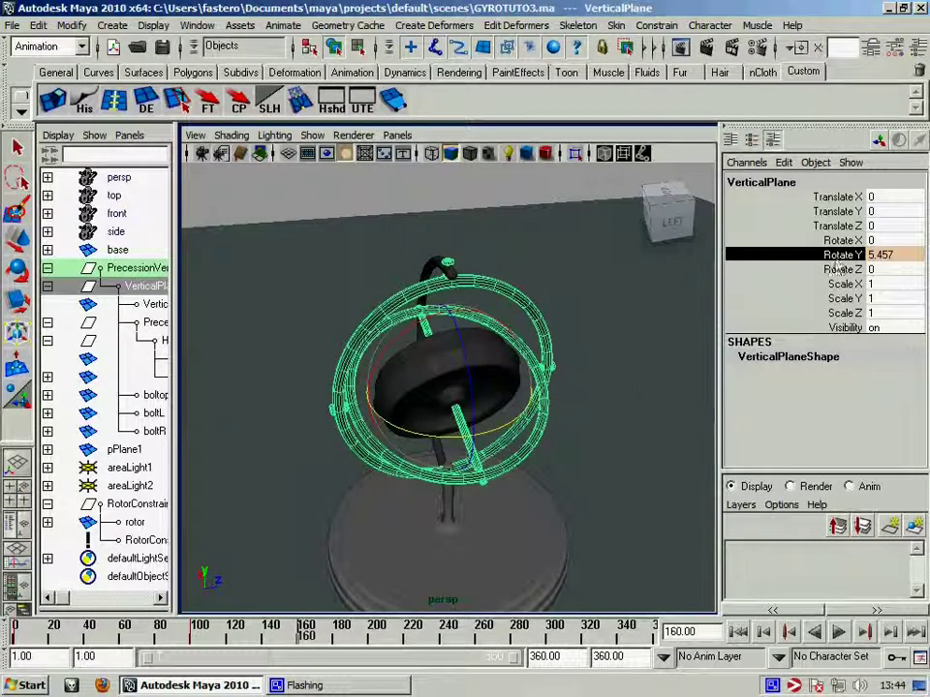
{"action": "right_click_drag", "start_coordinate": [839, 264], "coordinate": [781, 293]}
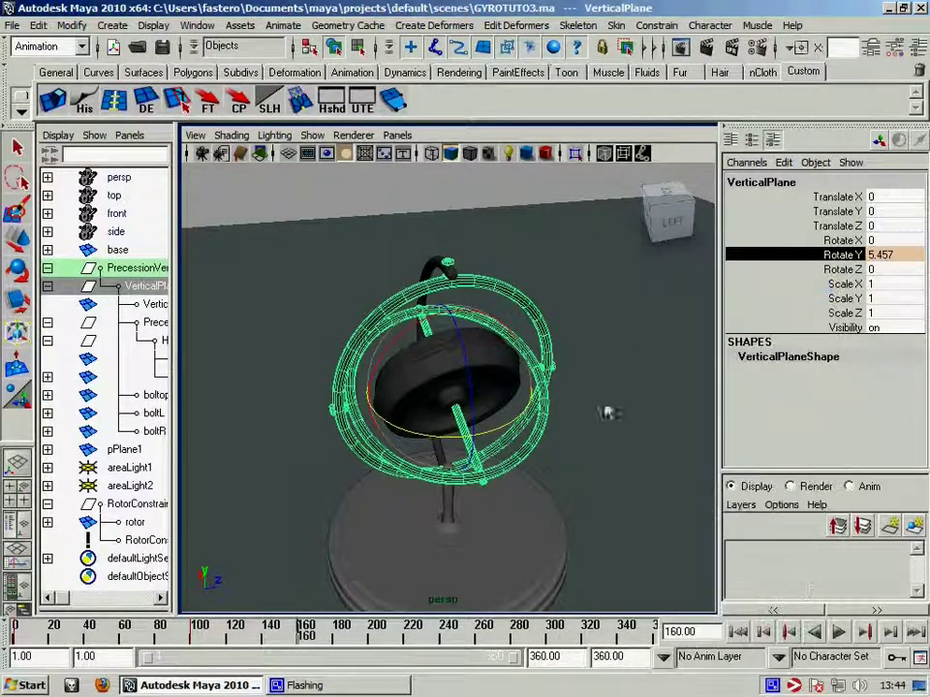
{"action": "mouse_move", "coordinate": [494, 442]}
{"action": "left_mouse_down"}
{"action": "mouse_move", "coordinate": [394, 430]}
{"action": "mouse_move", "coordinate": [338, 411]}
{"action": "left_mouse_up"}
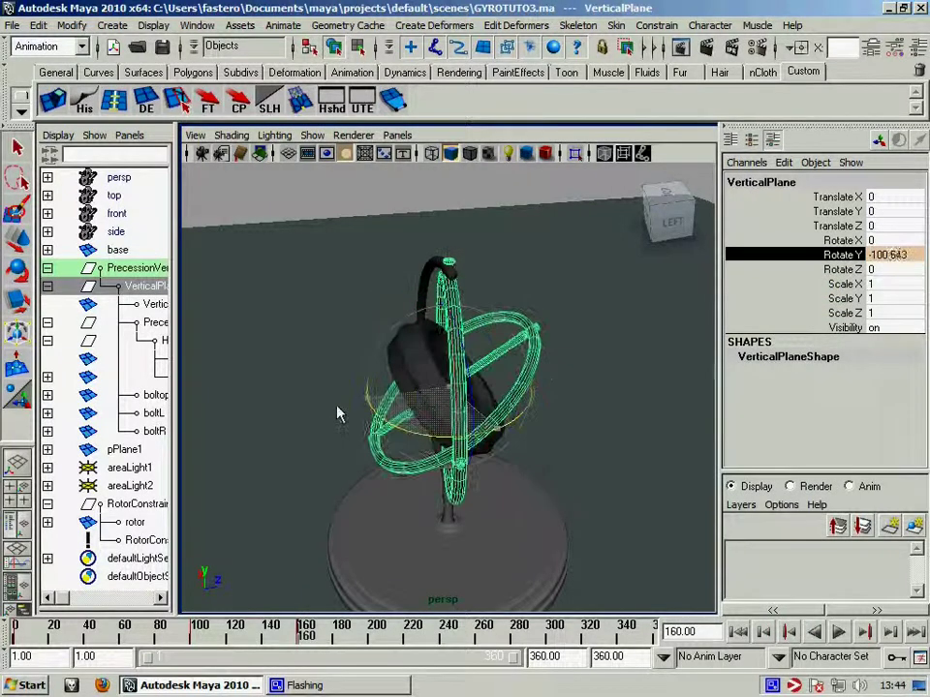
{"action": "key", "text": "period"}
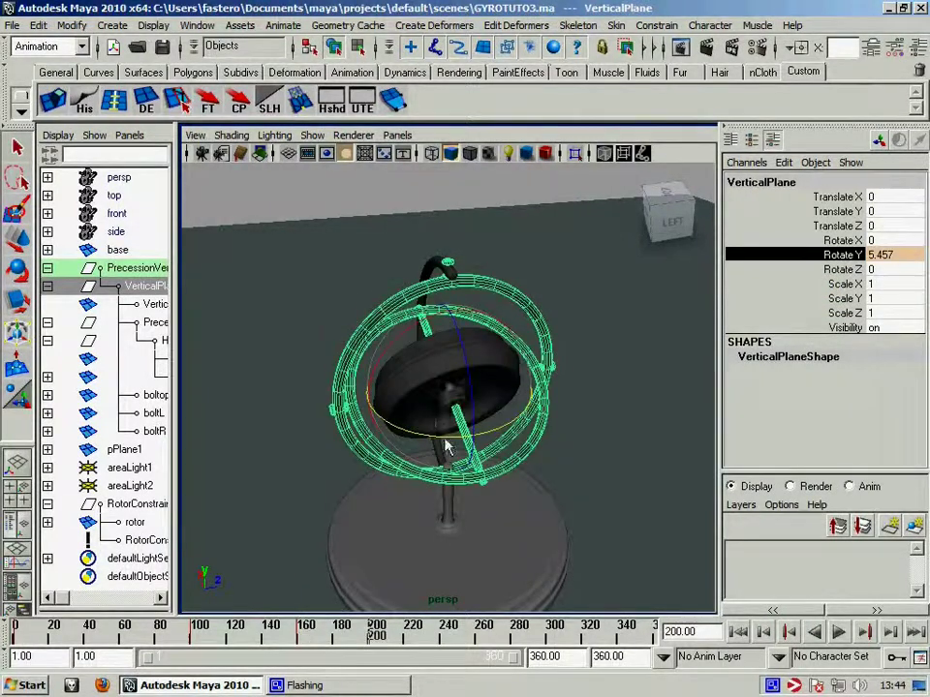
{"action": "left_click_drag", "start_coordinate": [446, 448], "coordinate": [326, 390]}
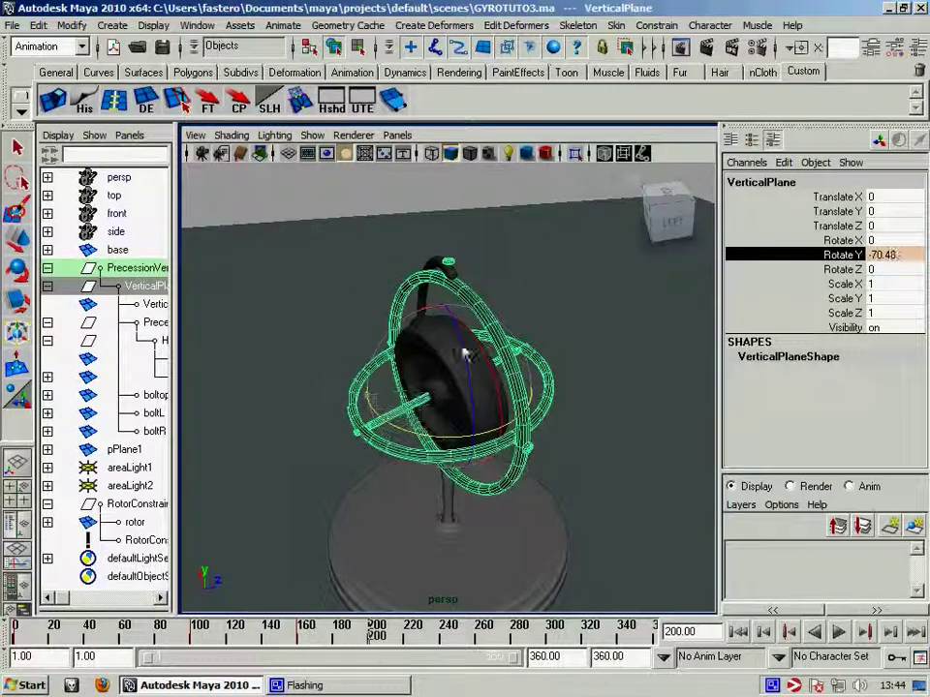
{"action": "right_click_drag", "start_coordinate": [804, 255], "coordinate": [778, 287]}
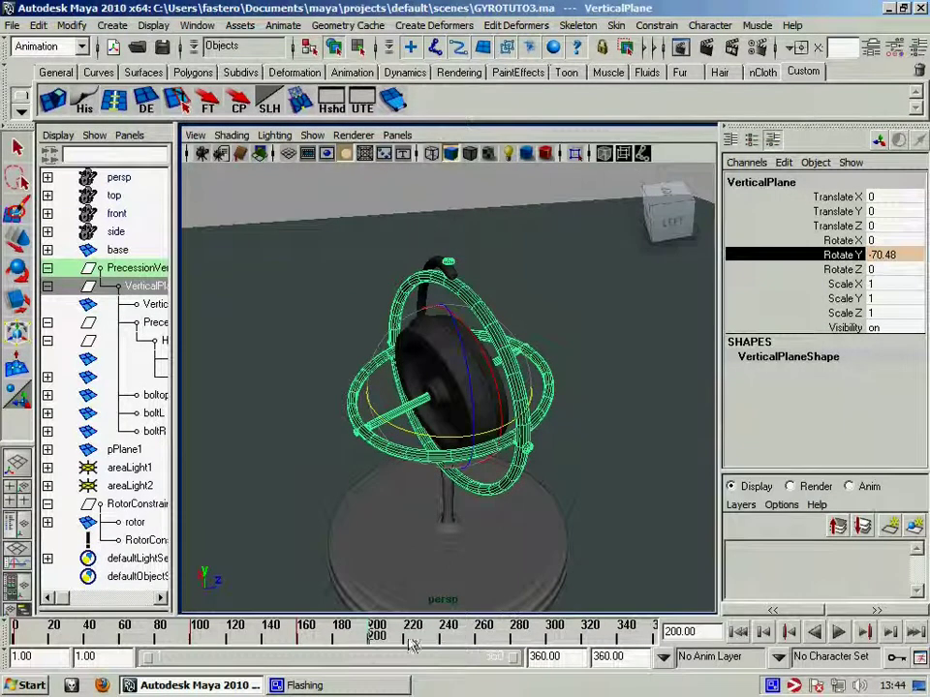
Key Rotate Y at 179.579 around frame 300.
{"action": "mouse_move", "coordinate": [408, 642]}
{"action": "left_mouse_down"}
{"action": "mouse_move", "coordinate": [556, 651]}
{"action": "mouse_move", "coordinate": [553, 642]}
{"action": "left_mouse_up"}
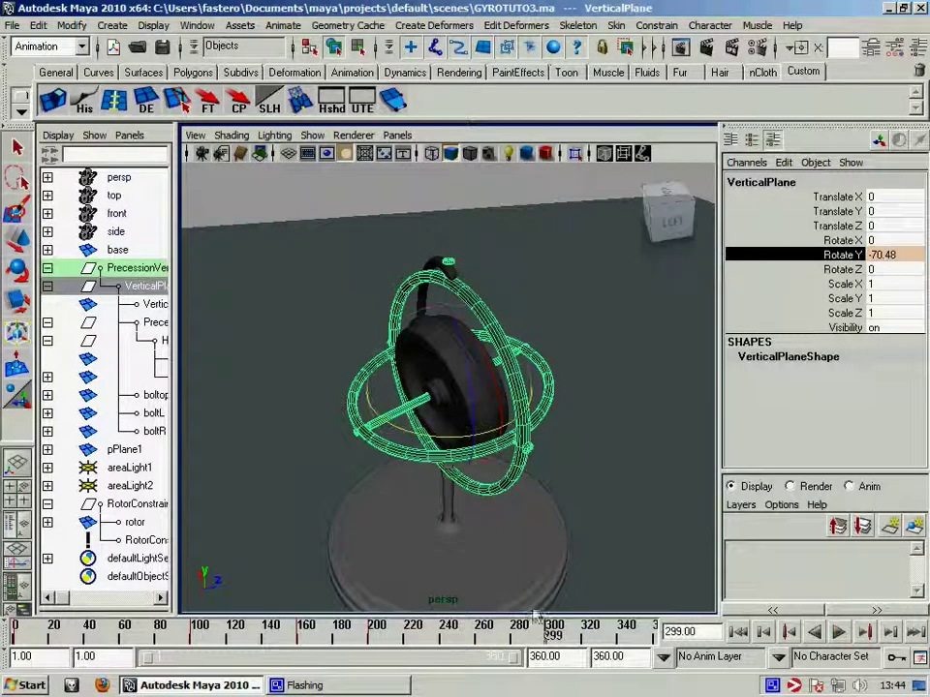
{"action": "left_click_drag", "start_coordinate": [414, 443], "coordinate": [538, 443]}
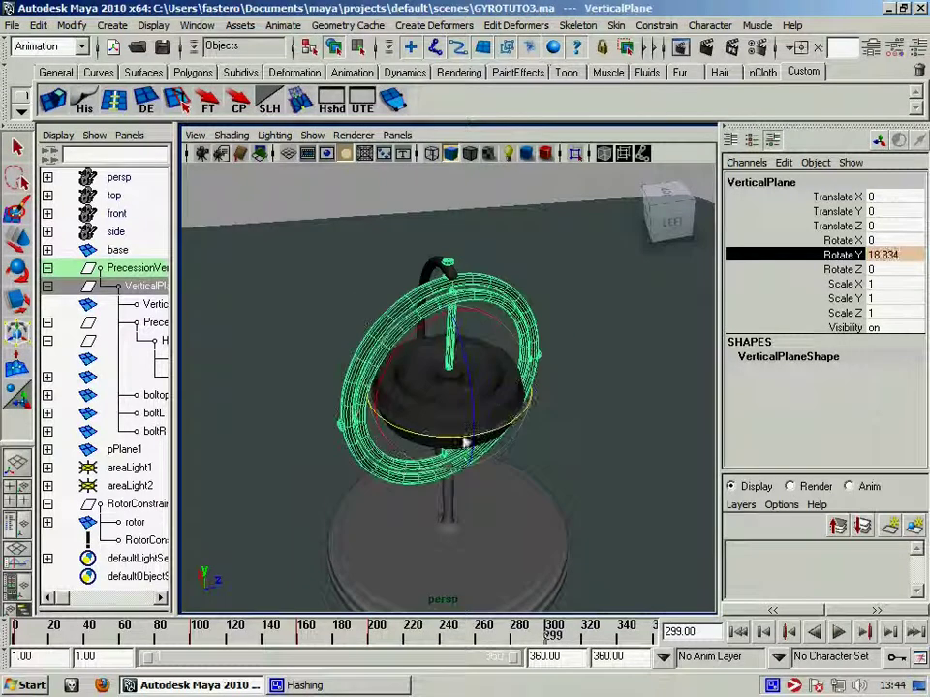
{"action": "left_click_drag", "start_coordinate": [409, 438], "coordinate": [558, 450]}
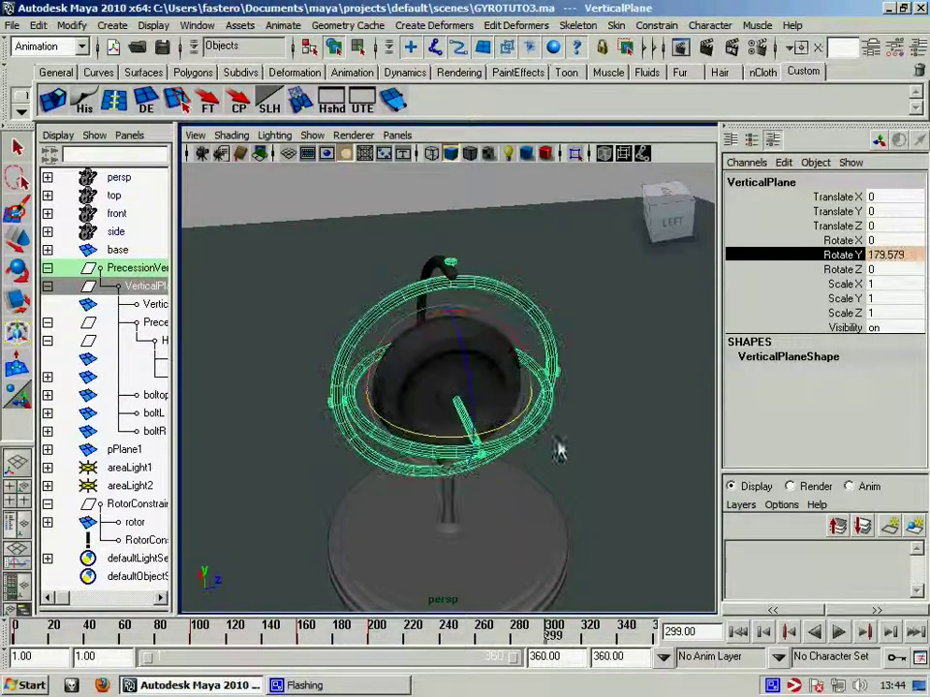
{"action": "right_click", "coordinate": [842, 255]}
{"action": "left_click", "coordinate": [804, 290]}
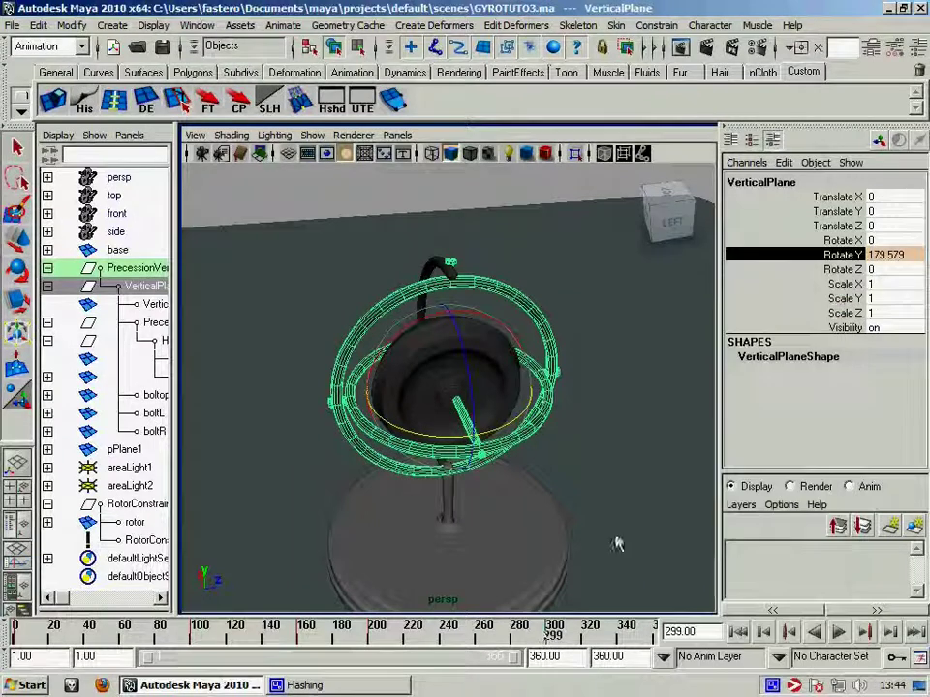
Preview playback, then key Rotate Y at about 139 near frame 338.
{"action": "key", "text": "alt+v"}
{"action": "mouse_move", "coordinate": [640, 631]}
{"action": "left_mouse_down"}
{"action": "mouse_move", "coordinate": [616, 632]}
{"action": "mouse_move", "coordinate": [621, 647]}
{"action": "left_mouse_up"}
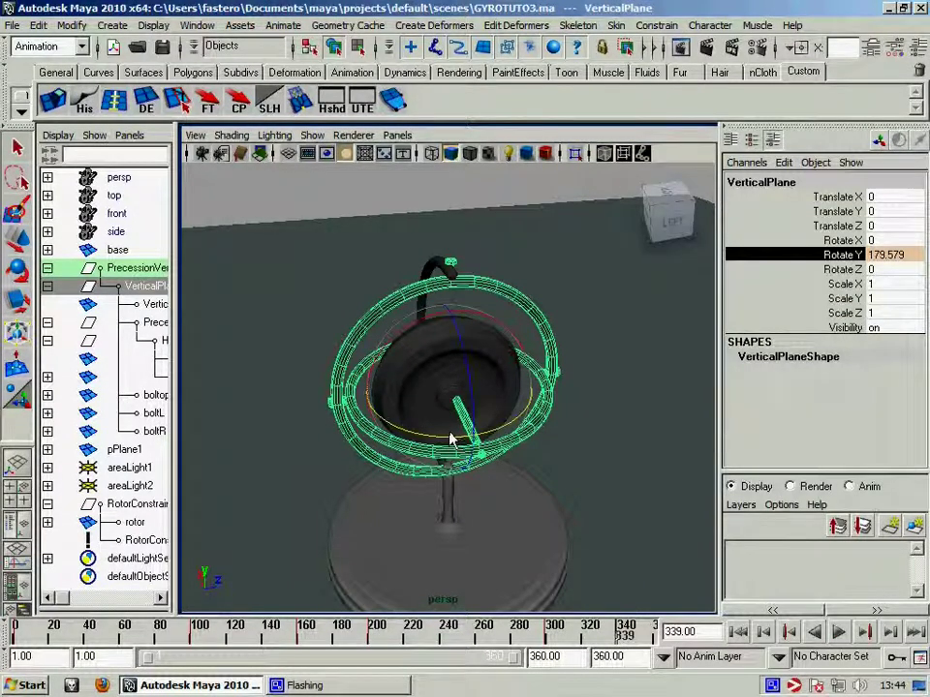
{"action": "left_click_drag", "start_coordinate": [448, 441], "coordinate": [392, 445]}
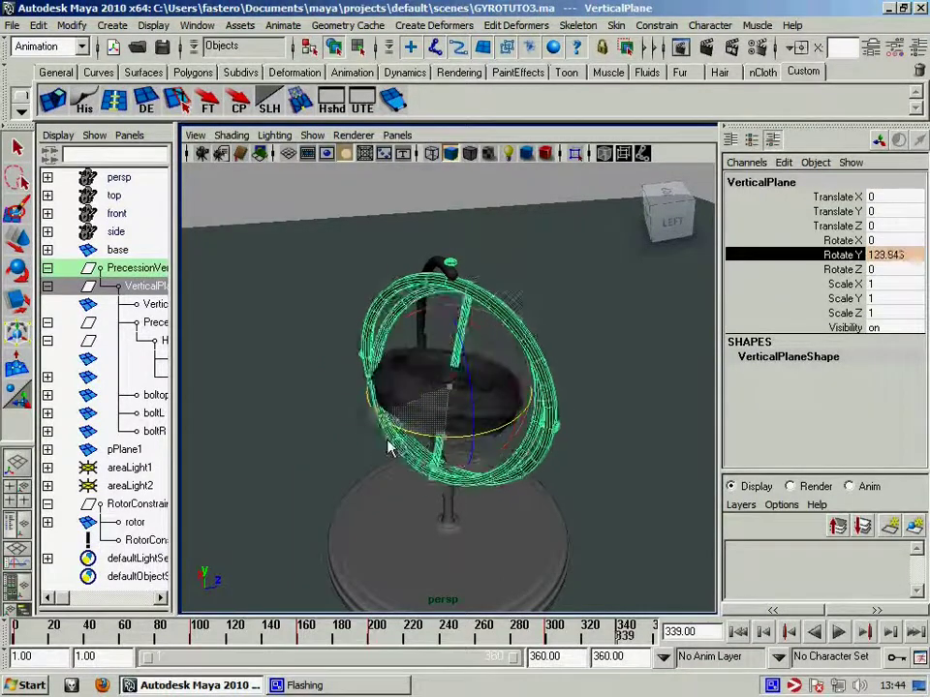
{"action": "left_click_drag", "start_coordinate": [392, 446], "coordinate": [394, 448]}
{"action": "right_click", "coordinate": [772, 260]}
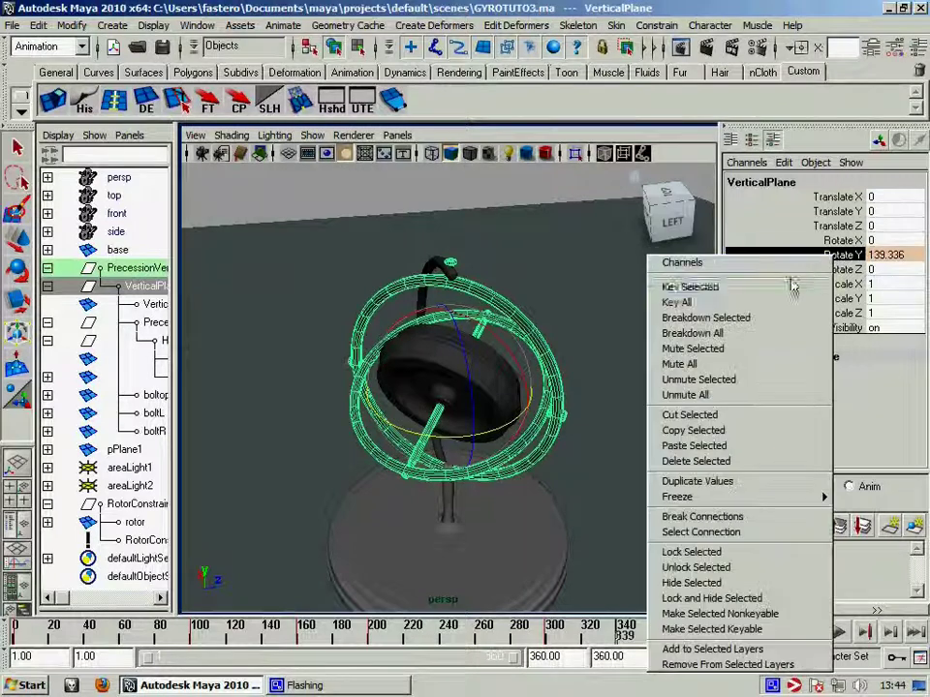
{"action": "left_click", "coordinate": [780, 289]}
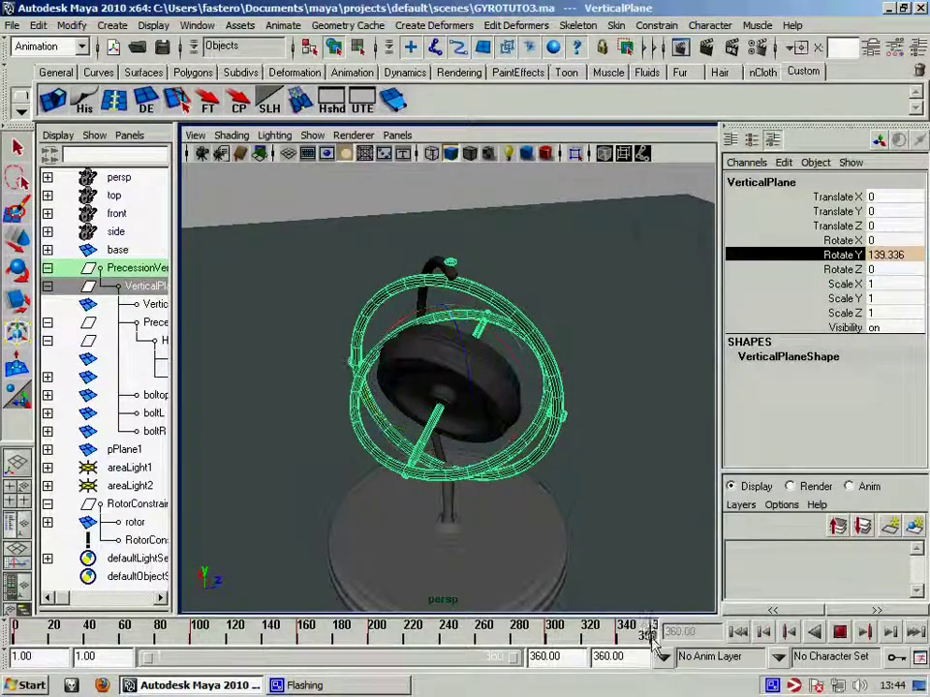
Key Rotate Y at about 180 on frame 360, then play back from frame 1.
{"action": "key", "text": "period"}
{"action": "mouse_move", "coordinate": [496, 444]}
{"action": "left_mouse_down"}
{"action": "mouse_move", "coordinate": [498, 432]}
{"action": "mouse_move", "coordinate": [534, 426]}
{"action": "left_mouse_up"}
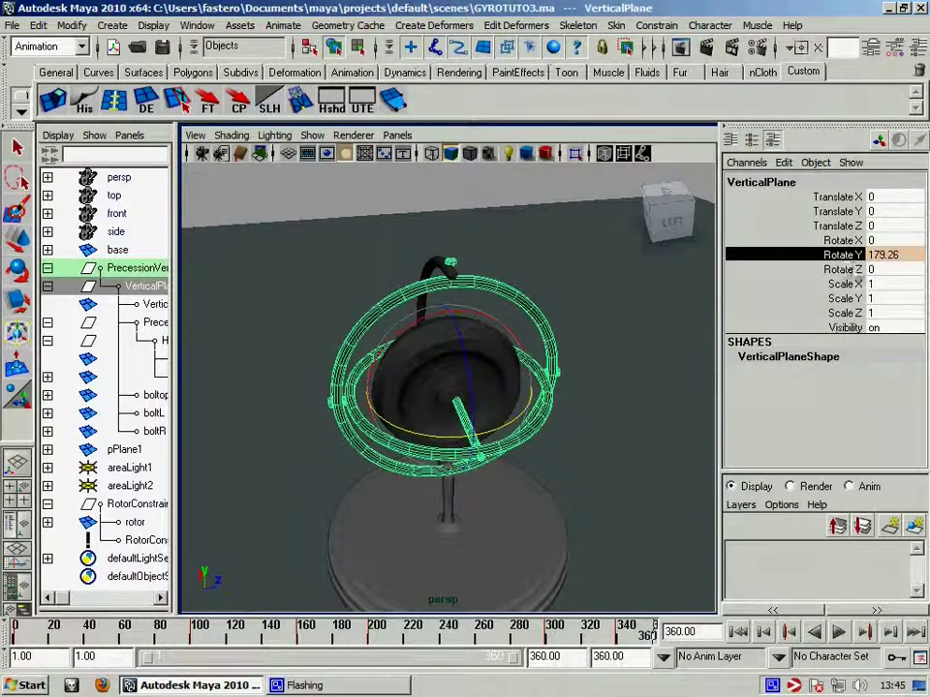
{"action": "right_click", "coordinate": [770, 258]}
{"action": "left_click", "coordinate": [775, 288]}
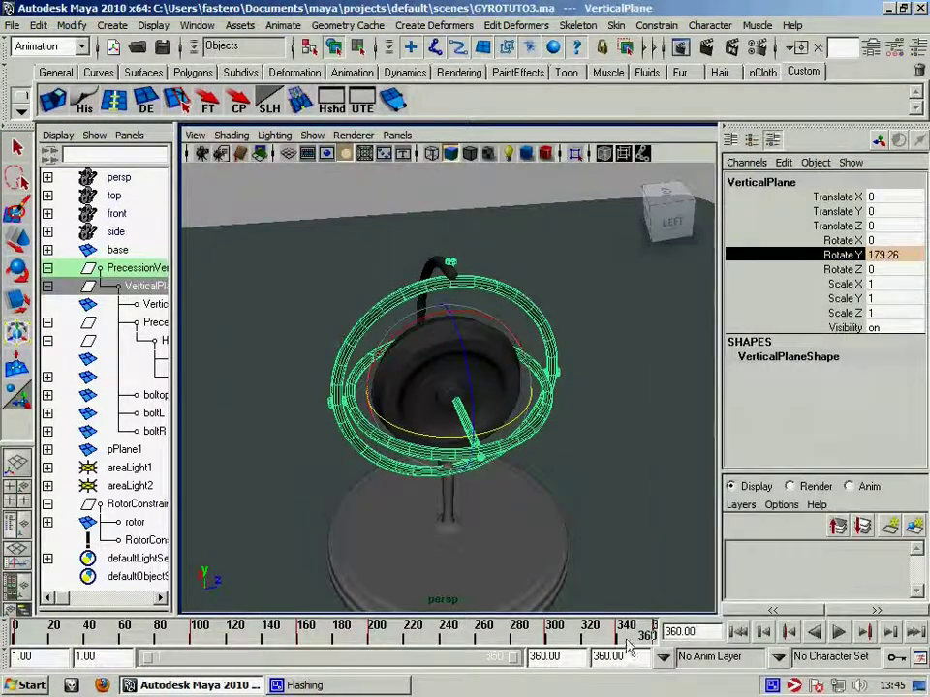
{"action": "left_click", "coordinate": [681, 632]}
{"action": "type", "text": "1"}
{"action": "key", "text": "Return"}
{"action": "left_click", "coordinate": [833, 631]}
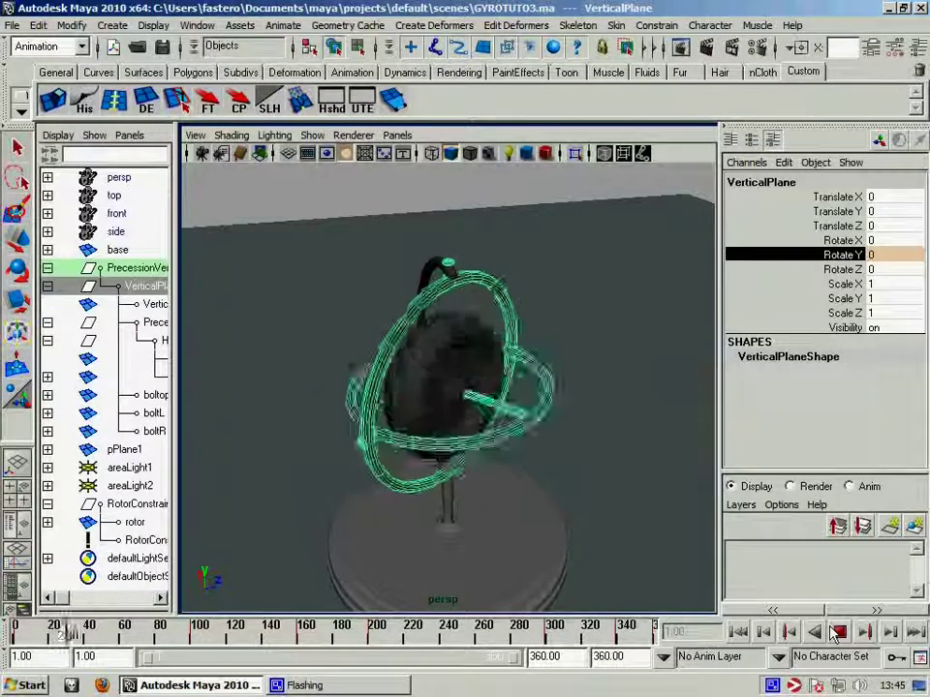
Stop playback, widen the Outliner to show full node names, and select PrecessionHoriz.
{"action": "left_click", "coordinate": [737, 631]}
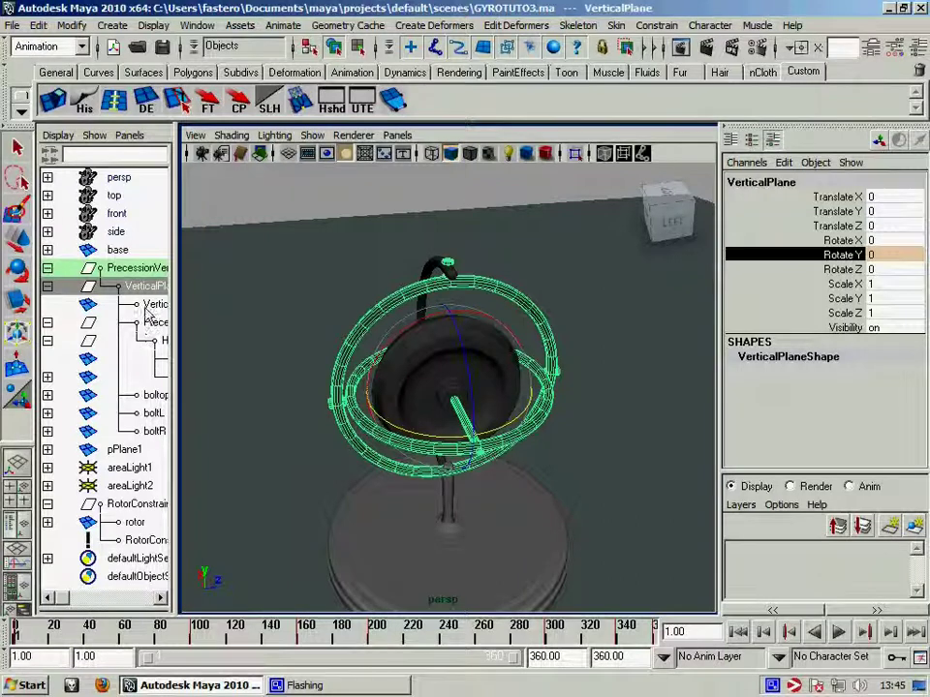
{"action": "left_click", "coordinate": [150, 341]}
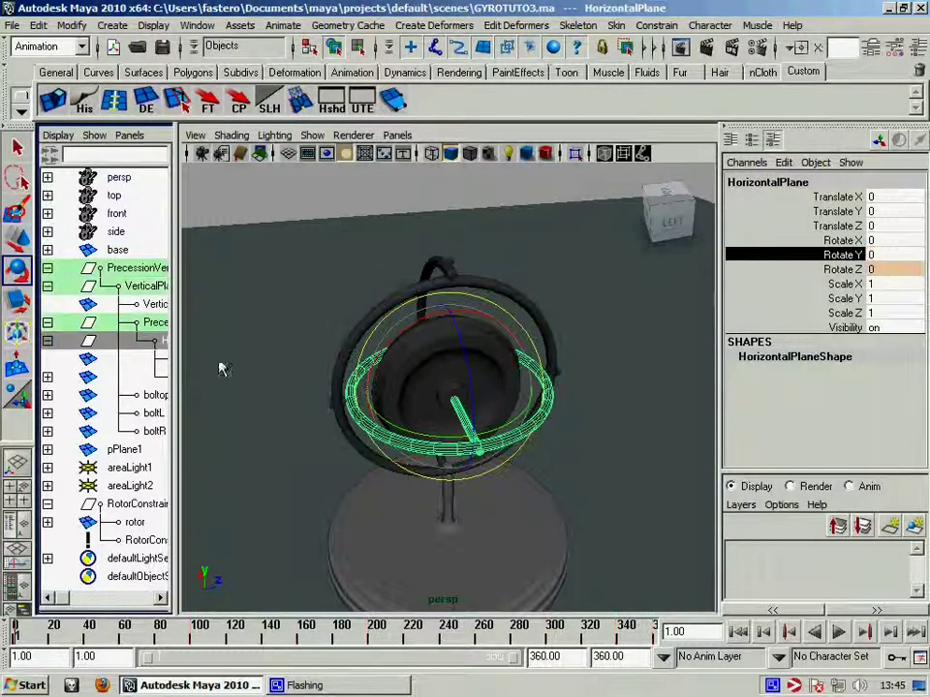
{"action": "left_click", "coordinate": [863, 272]}
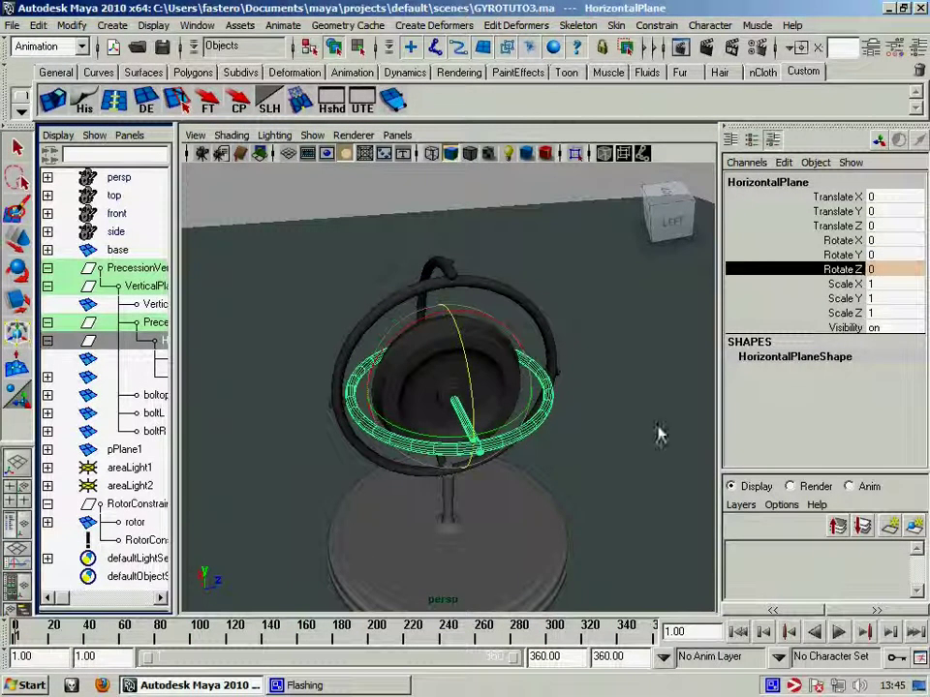
{"action": "mouse_move", "coordinate": [177, 378]}
{"action": "left_mouse_down"}
{"action": "mouse_move", "coordinate": [277, 380]}
{"action": "mouse_move", "coordinate": [242, 357]}
{"action": "left_mouse_up"}
{"action": "left_click", "coordinate": [175, 323]}
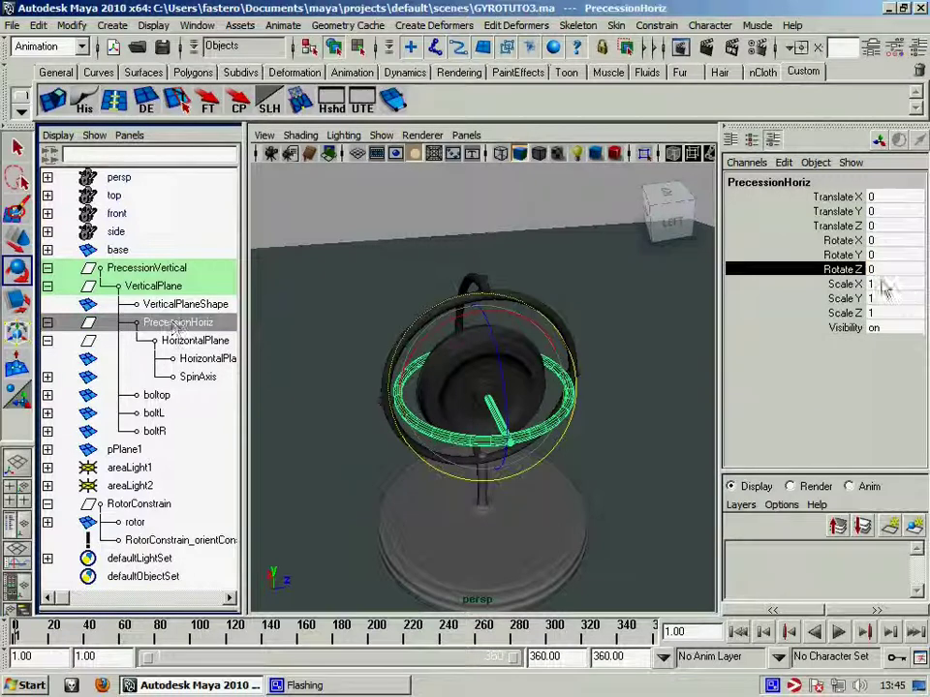
Key PrecessionHoriz's Rotate Z at 0 on frames 1 and 200.
{"action": "middle_click_drag", "start_coordinate": [456, 504], "coordinate": [526, 511]}
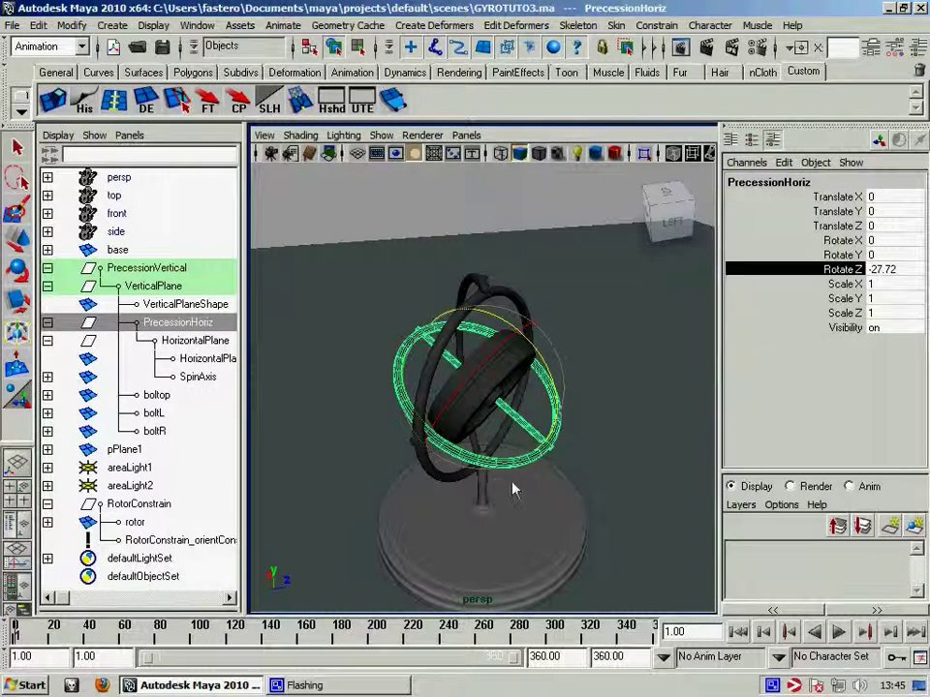
{"action": "middle_click_drag", "start_coordinate": [513, 487], "coordinate": [401, 571]}
{"action": "right_click", "coordinate": [849, 281]}
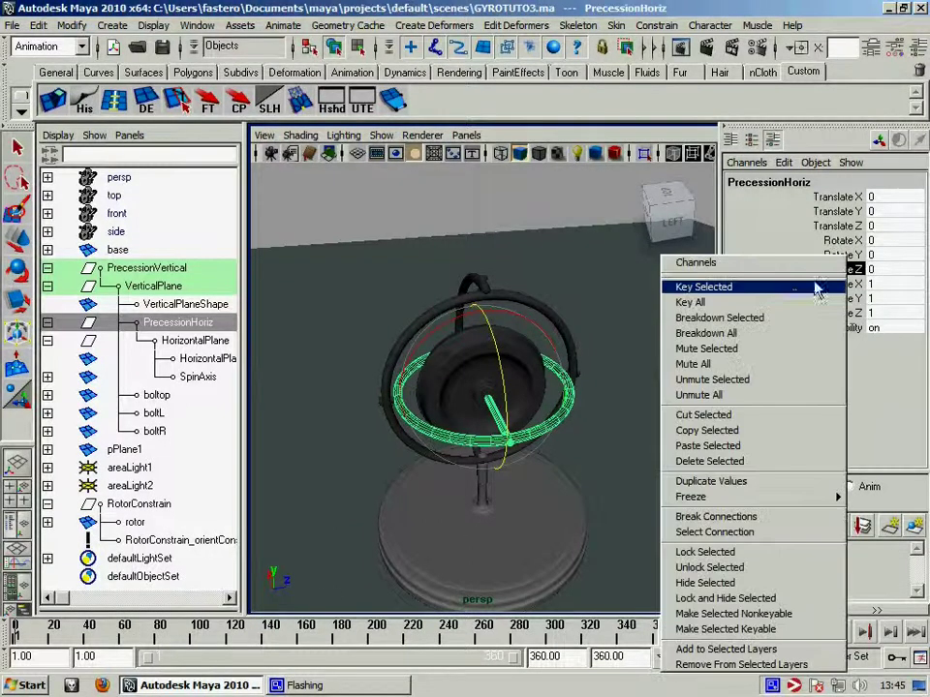
{"action": "left_click", "coordinate": [794, 291]}
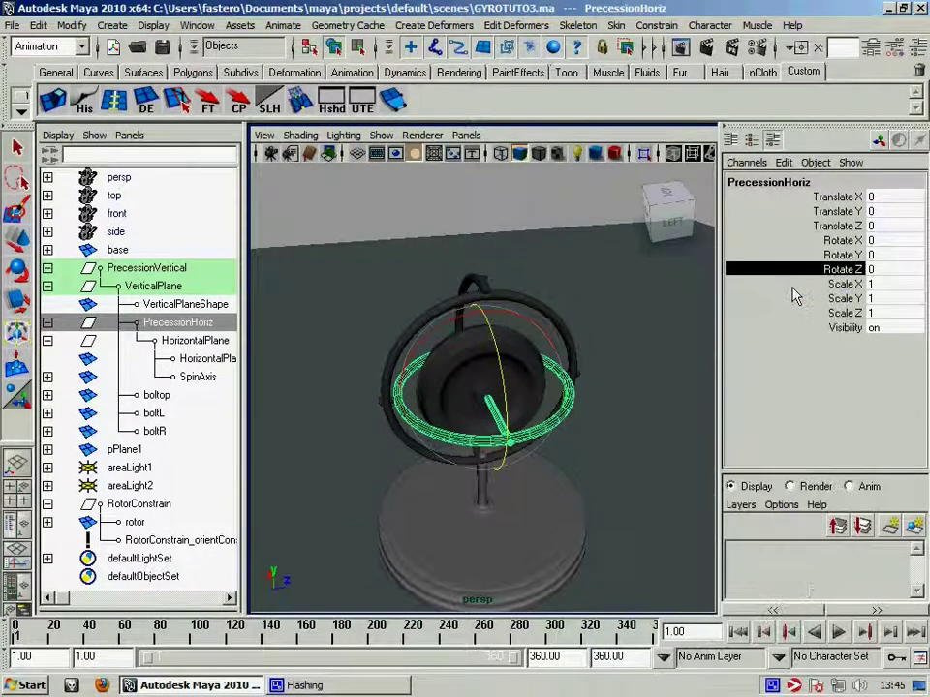
{"action": "left_click", "coordinate": [197, 638]}
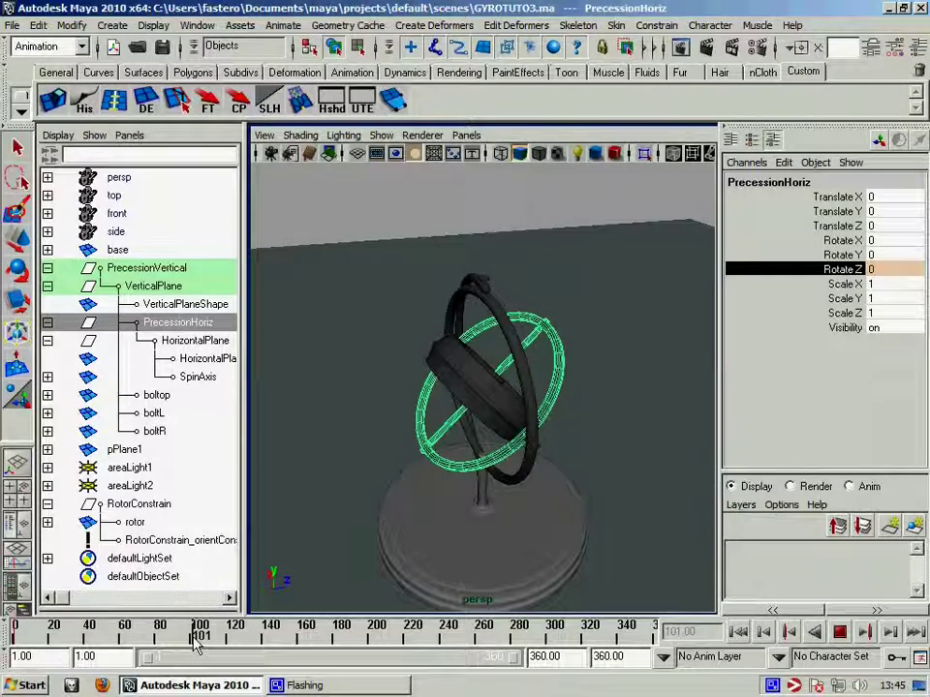
{"action": "mouse_move", "coordinate": [196, 643]}
{"action": "left_mouse_down"}
{"action": "mouse_move", "coordinate": [411, 666]}
{"action": "mouse_move", "coordinate": [635, 667]}
{"action": "mouse_move", "coordinate": [329, 668]}
{"action": "mouse_move", "coordinate": [409, 666]}
{"action": "mouse_move", "coordinate": [369, 668]}
{"action": "left_mouse_up"}
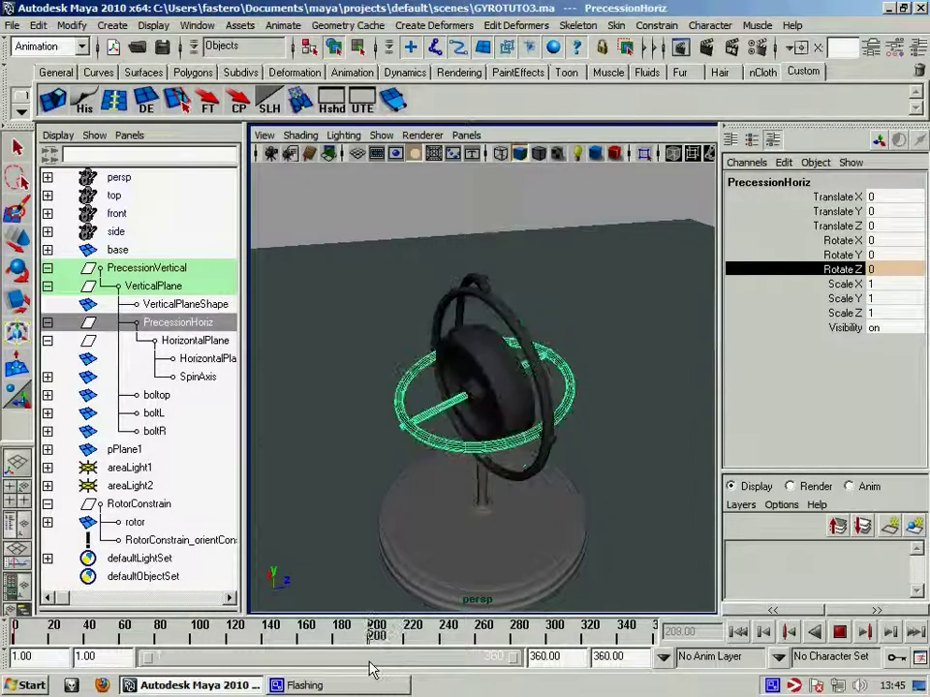
{"action": "right_click", "coordinate": [818, 288]}
{"action": "left_click", "coordinate": [818, 288]}
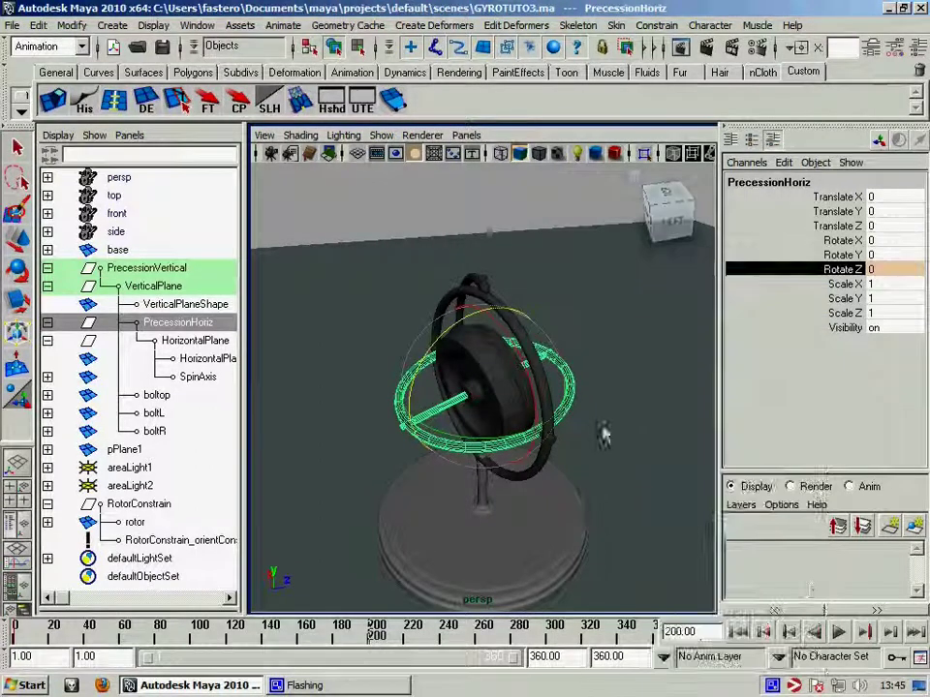
Tilt the ring to Rotate Z -79.193 at frame 245, key it, and preview.
{"action": "left_click_drag", "start_coordinate": [437, 631], "coordinate": [453, 631]}
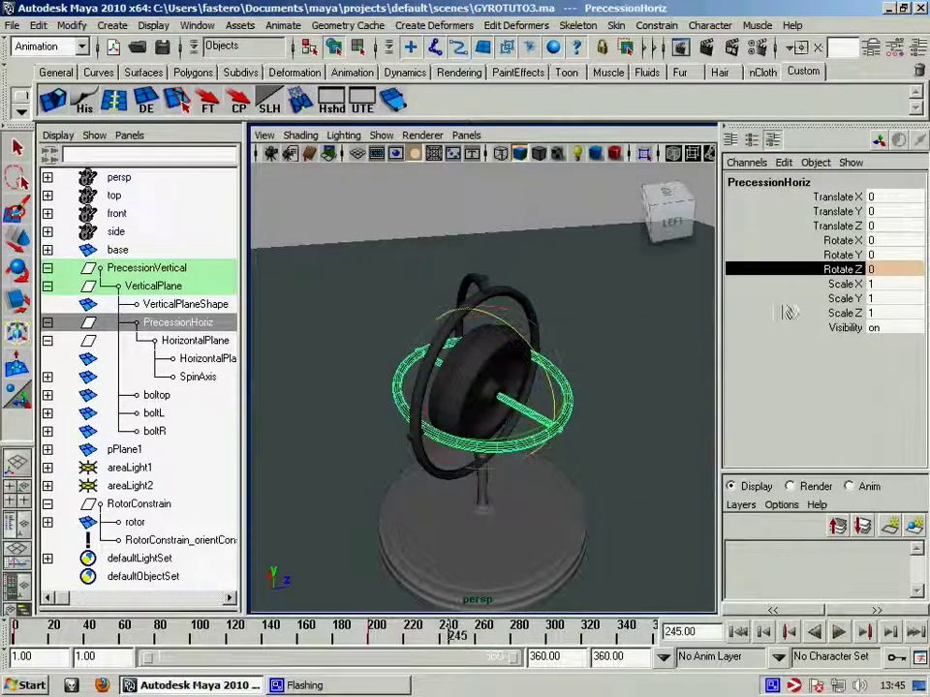
{"action": "middle_click_drag", "start_coordinate": [706, 322], "coordinate": [499, 334]}
{"action": "right_click", "coordinate": [765, 269]}
{"action": "left_click", "coordinate": [775, 285]}
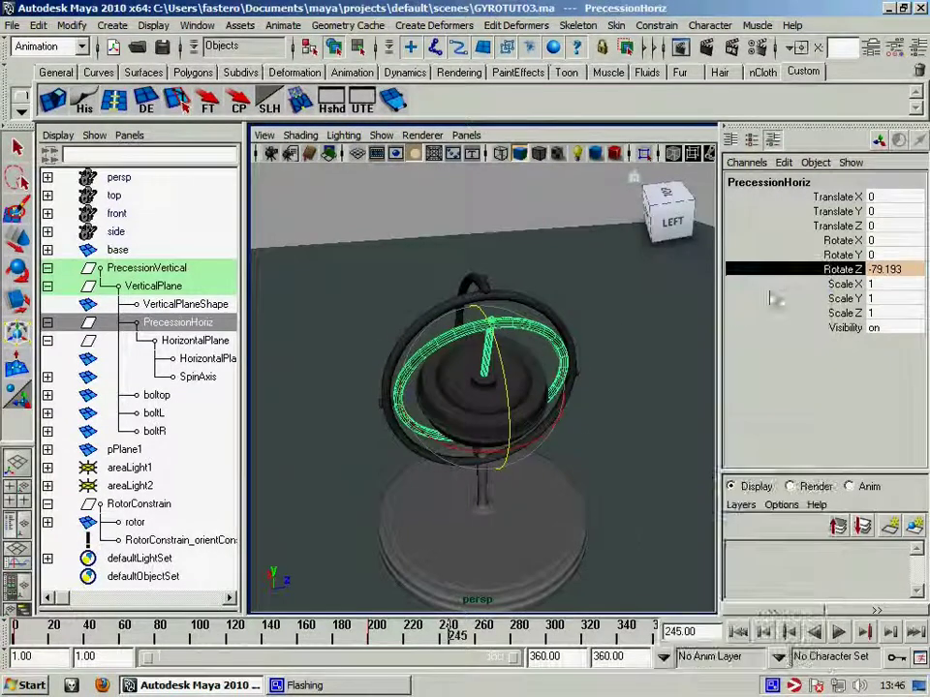
{"action": "key", "text": "alt+v"}
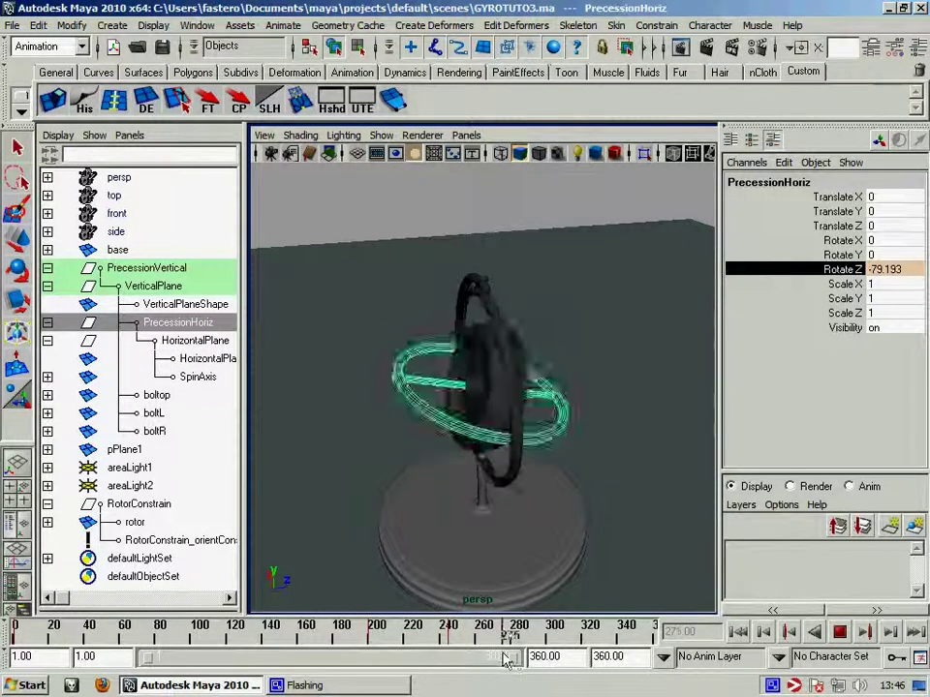
{"action": "key", "text": "Escape"}
Set Rotate Z back to 0 at frame 280, key it, and play back.
{"action": "double_click", "coordinate": [883, 270]}
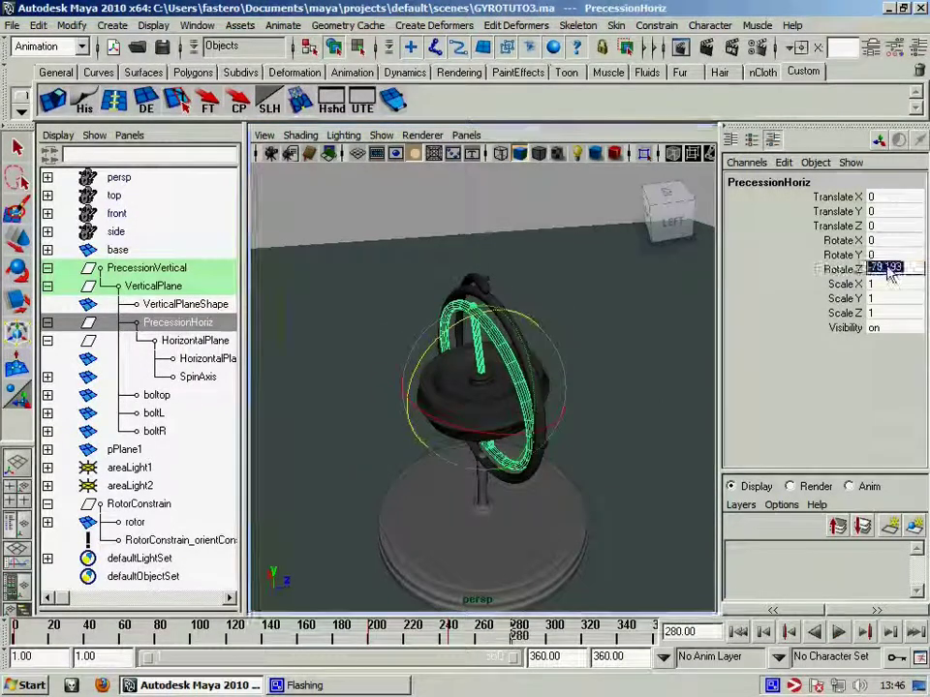
{"action": "type", "text": "0"}
{"action": "key", "text": "Return"}
{"action": "right_click", "coordinate": [855, 270]}
{"action": "left_click", "coordinate": [792, 297]}
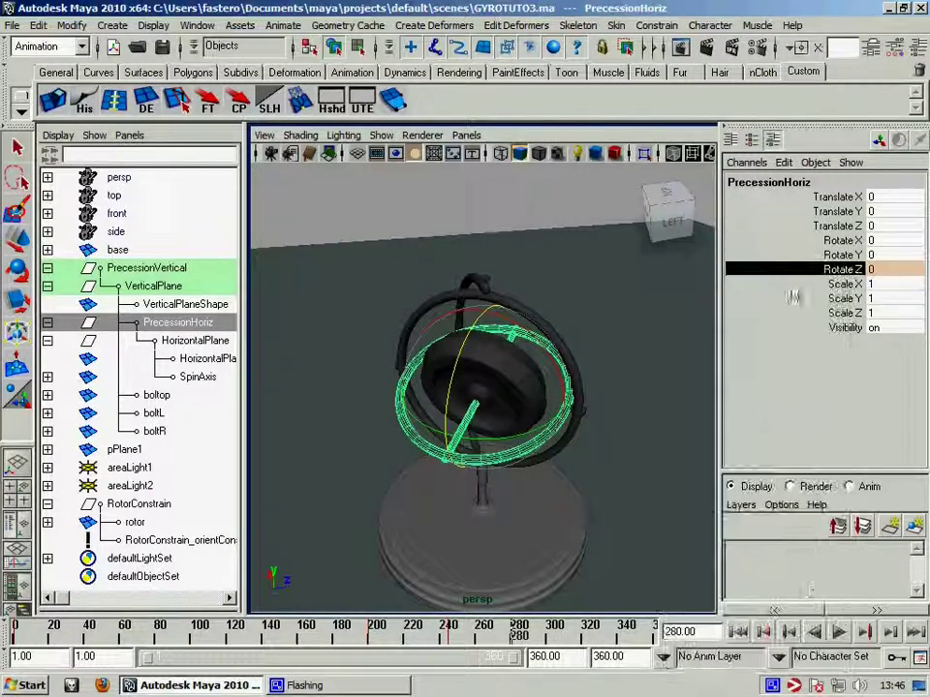
{"action": "key", "text": "alt+v"}
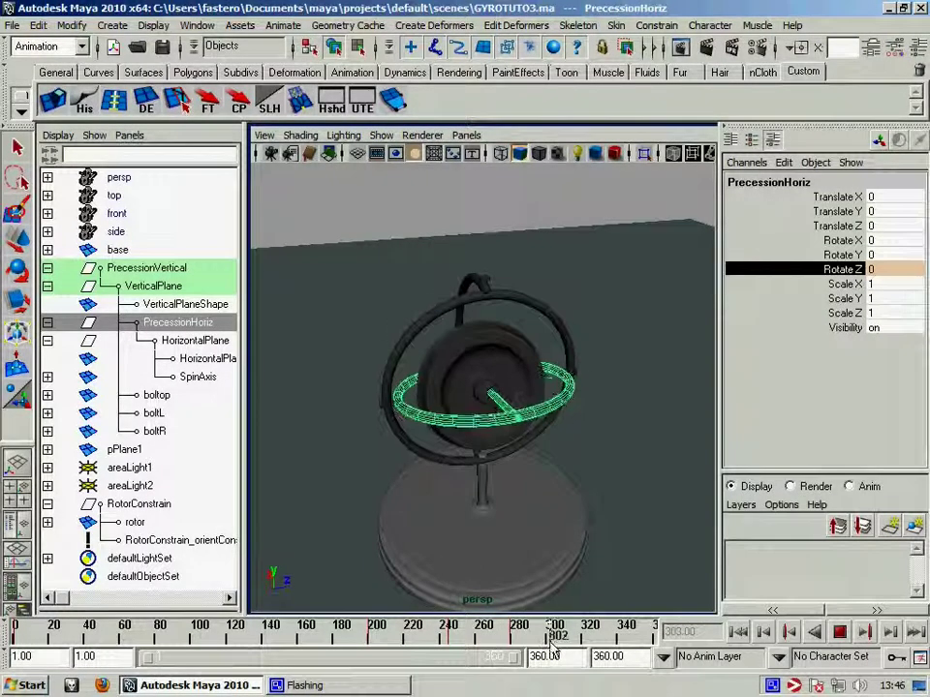
{"action": "left_click", "coordinate": [550, 634]}
{"action": "mouse_move", "coordinate": [555, 486]}
{"action": "middle_mouse_down"}
{"action": "mouse_move", "coordinate": [579, 496]}
{"action": "mouse_move", "coordinate": [662, 457]}
{"action": "mouse_move", "coordinate": [363, 469]}
{"action": "middle_mouse_up"}
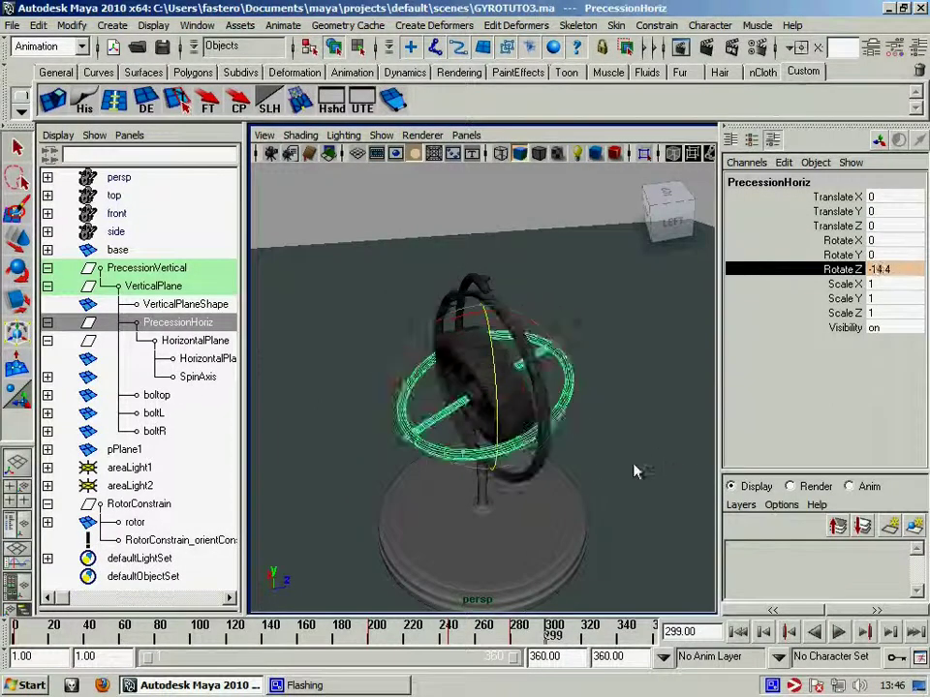
{"action": "mouse_move", "coordinate": [438, 497]}
{"action": "middle_mouse_down"}
{"action": "mouse_move", "coordinate": [618, 519]}
{"action": "mouse_move", "coordinate": [719, 502]}
{"action": "middle_mouse_up"}
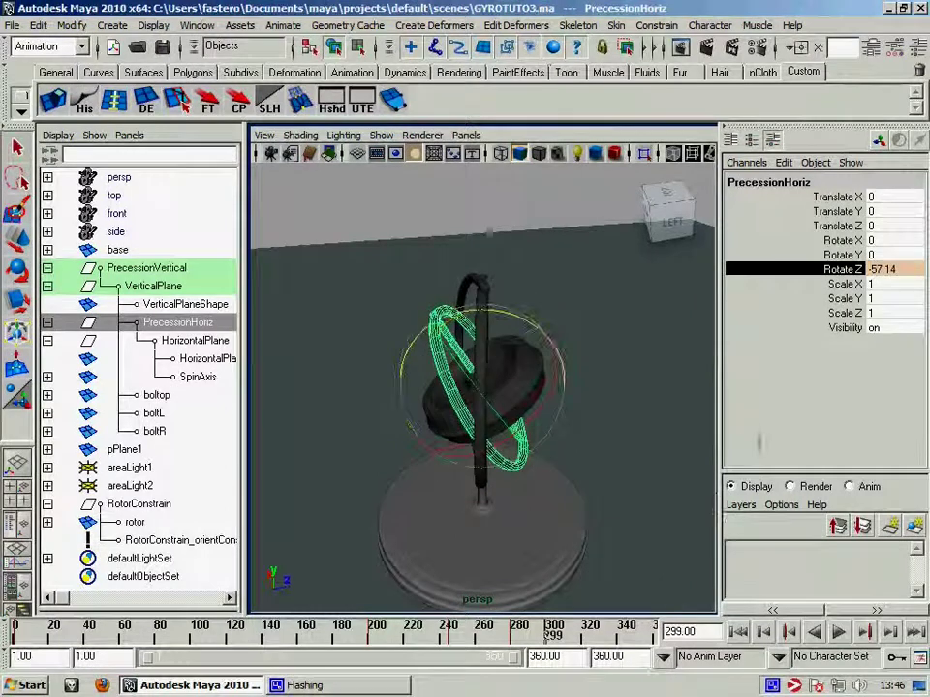
{"action": "right_click_drag", "start_coordinate": [851, 284], "coordinate": [601, 589]}
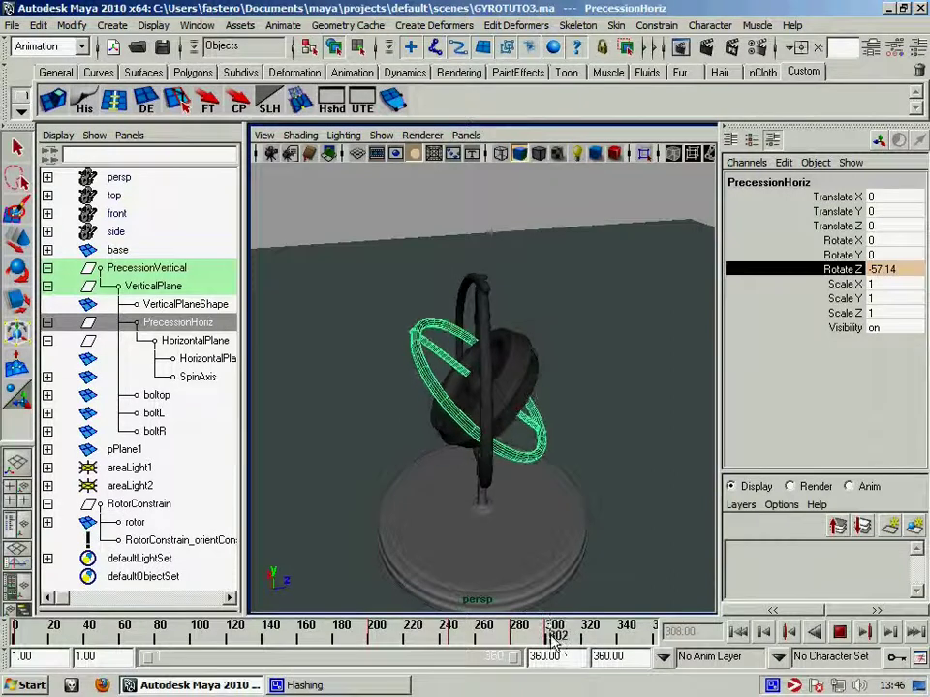
{"action": "type", "text": "0"}
{"action": "key", "text": "Return"}
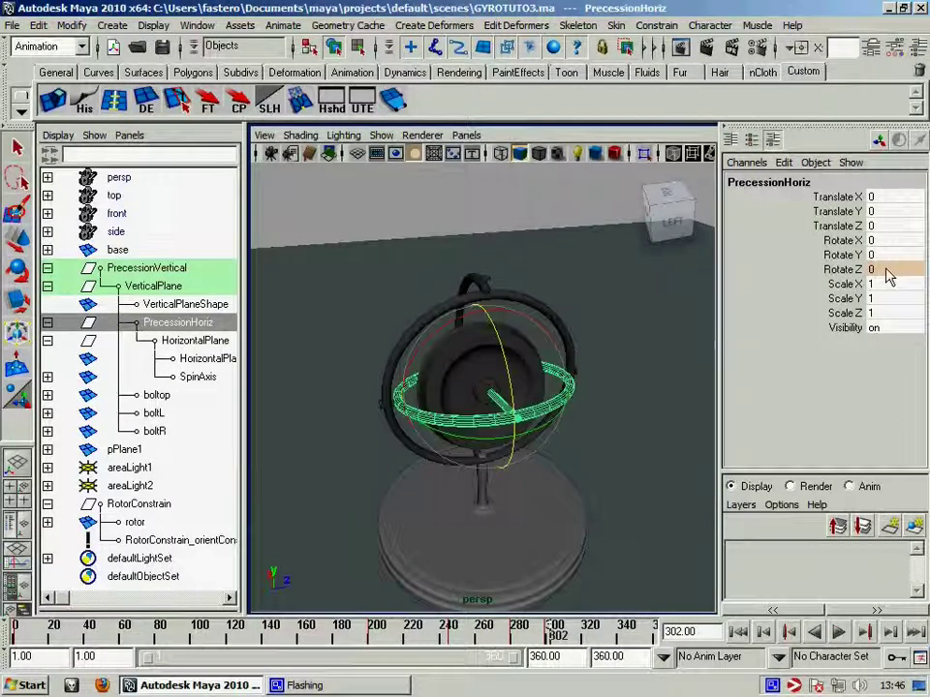
{"action": "right_click_drag", "start_coordinate": [859, 271], "coordinate": [758, 296]}
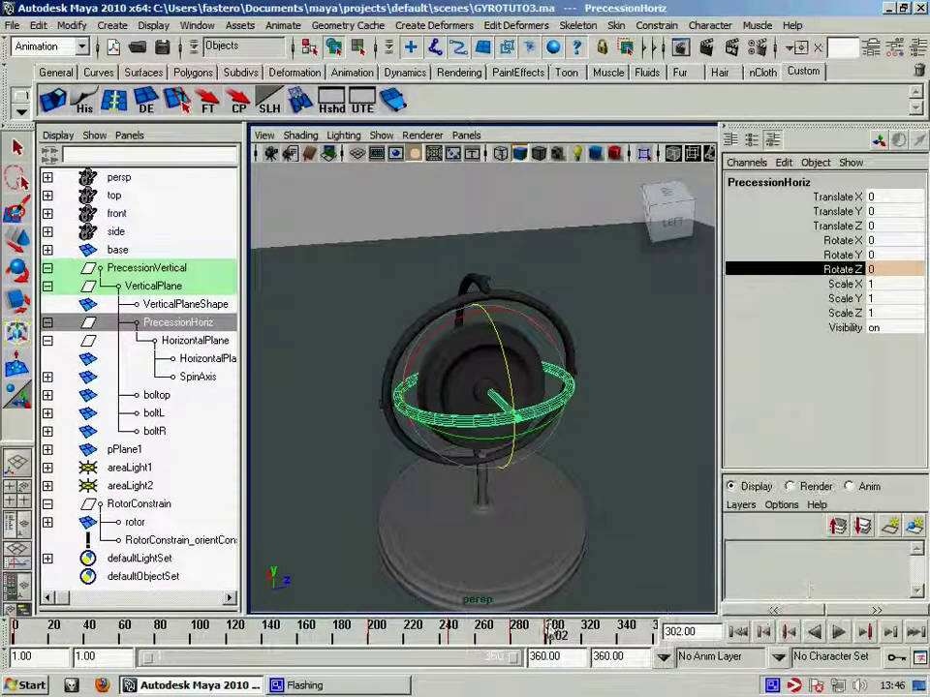
{"action": "left_click", "coordinate": [449, 640]}
{"action": "key", "text": "alt+v"}
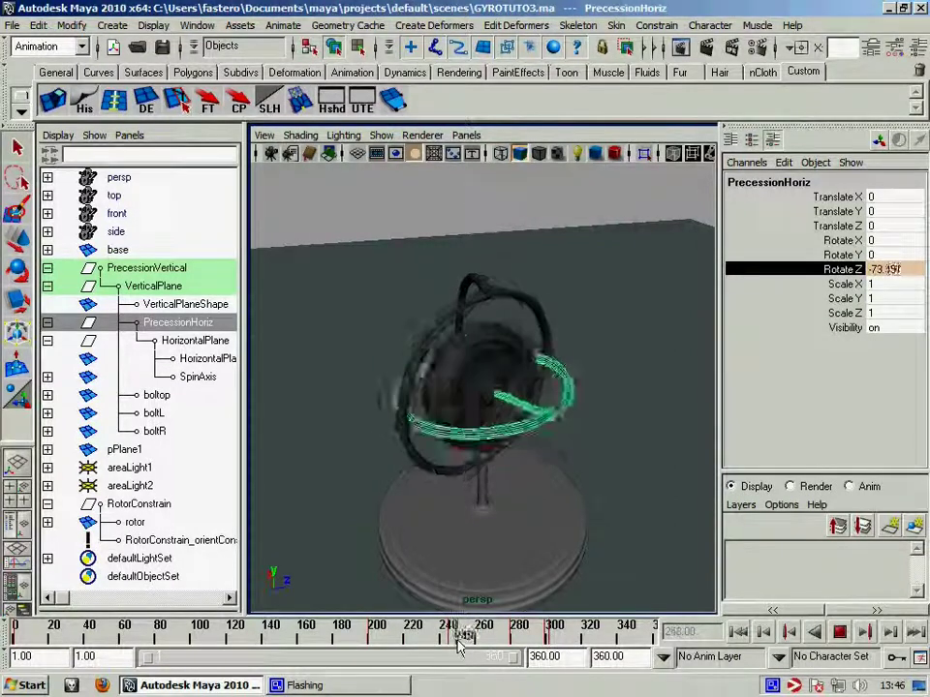
{"action": "key", "text": "alt+v"}
{"action": "double_click", "coordinate": [883, 269]}
{"action": "type", "text": "0"}
{"action": "key", "text": "Return"}
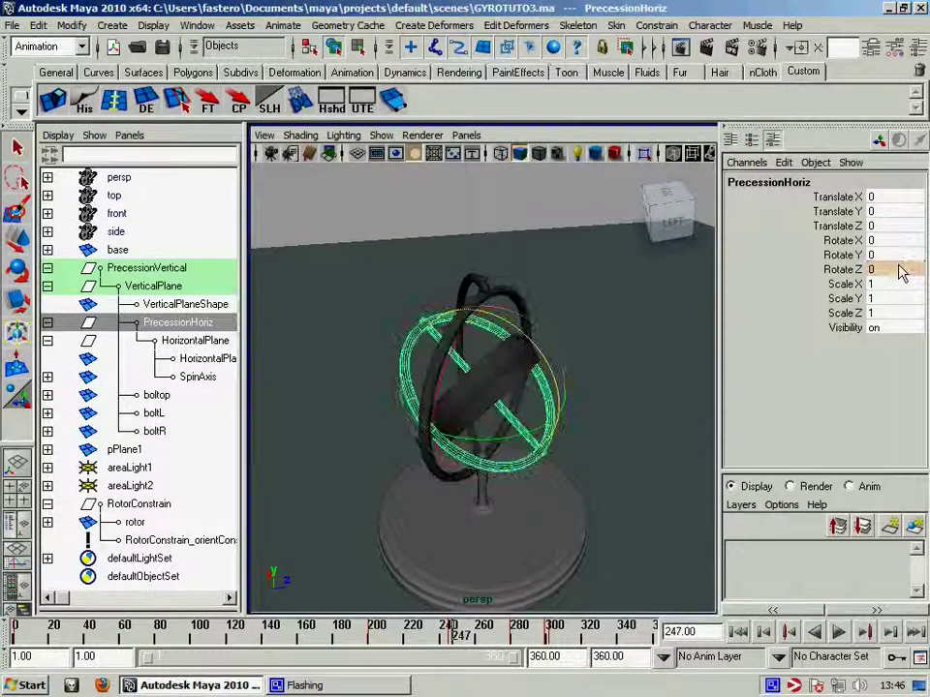
{"action": "right_click_drag", "start_coordinate": [883, 276], "coordinate": [772, 288]}
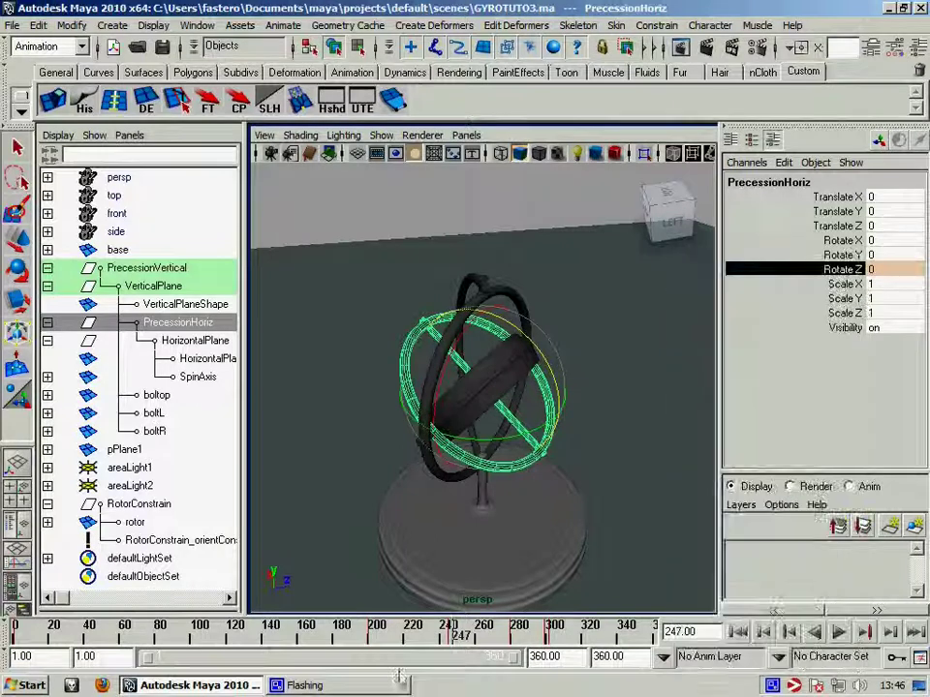
{"action": "left_click", "coordinate": [369, 643]}
{"action": "left_click", "coordinate": [841, 634]}
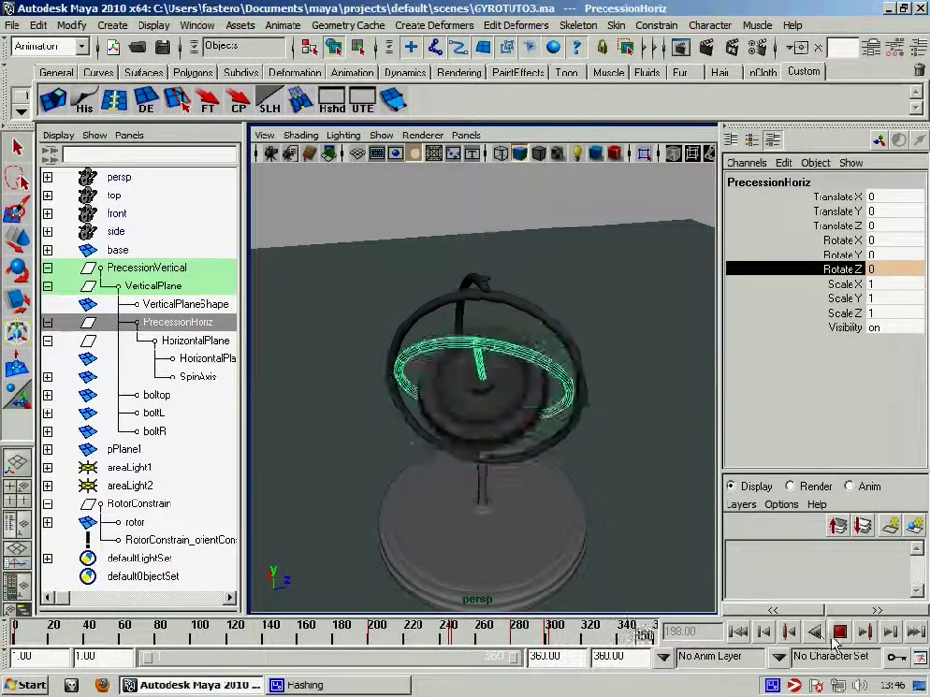
{"action": "key", "text": "Escape"}
{"action": "left_click_drag", "start_coordinate": [516, 640], "coordinate": [455, 631]}
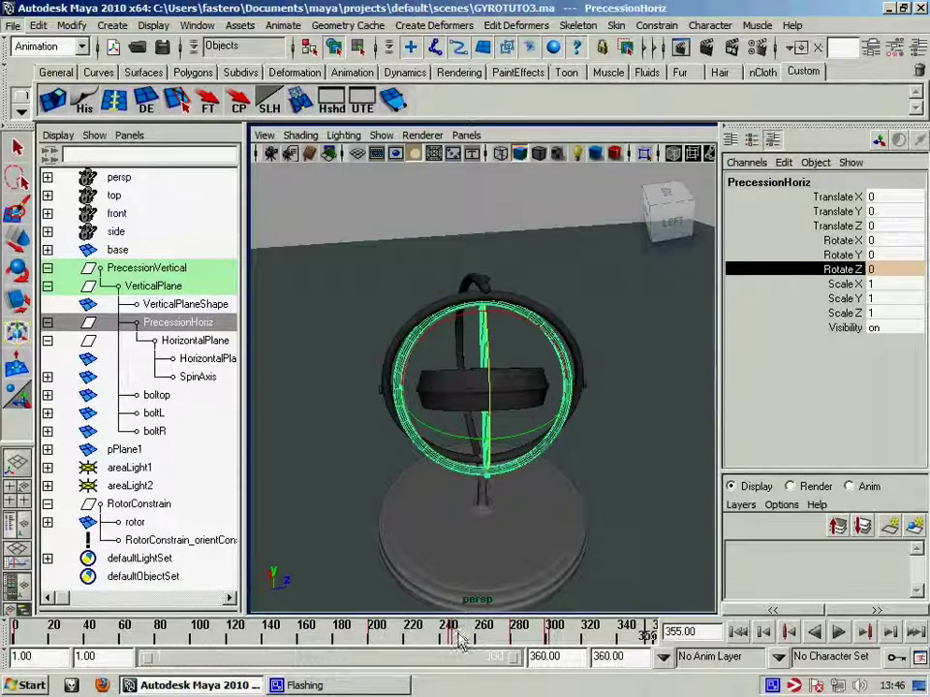
{"action": "key", "text": "alt+v"}
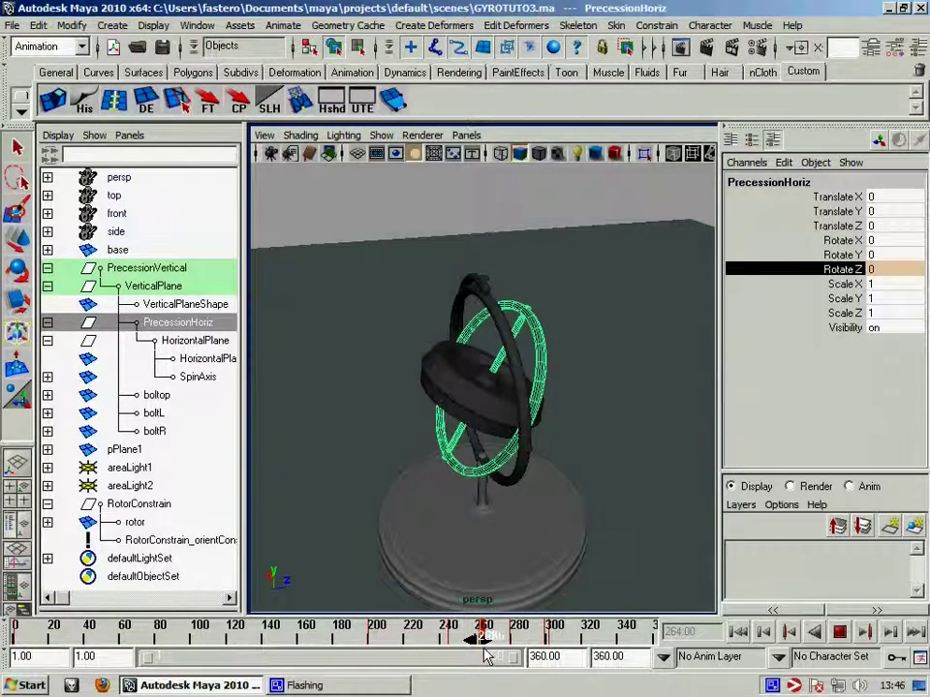
{"action": "mouse_move", "coordinate": [488, 657]}
{"action": "left_mouse_down"}
{"action": "mouse_move", "coordinate": [560, 646]}
{"action": "mouse_move", "coordinate": [554, 639]}
{"action": "mouse_move", "coordinate": [555, 655]}
{"action": "mouse_move", "coordinate": [570, 651]}
{"action": "left_mouse_up"}
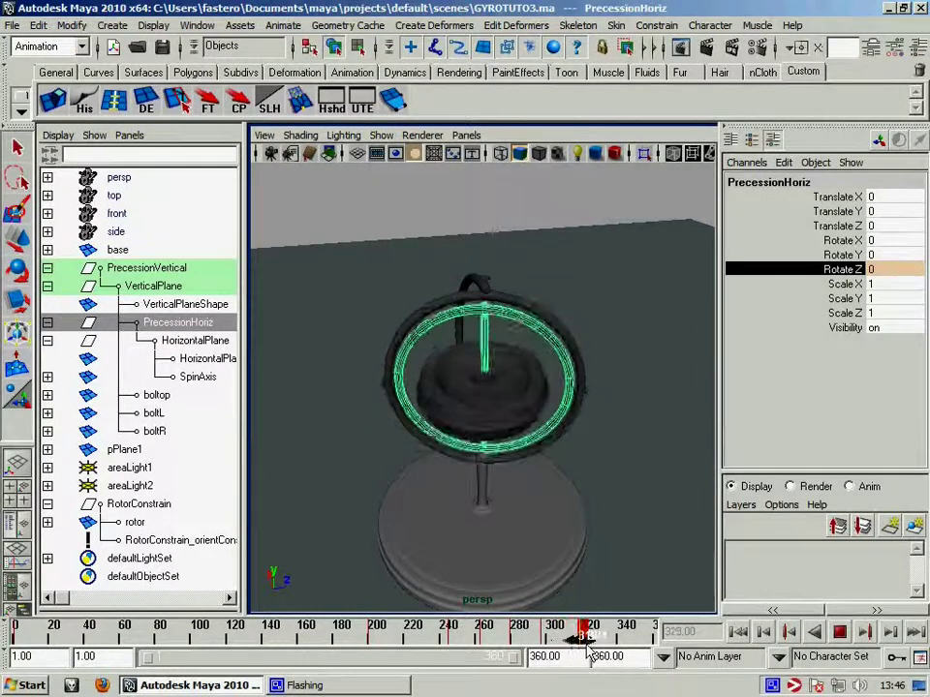
{"action": "left_click", "coordinate": [741, 632]}
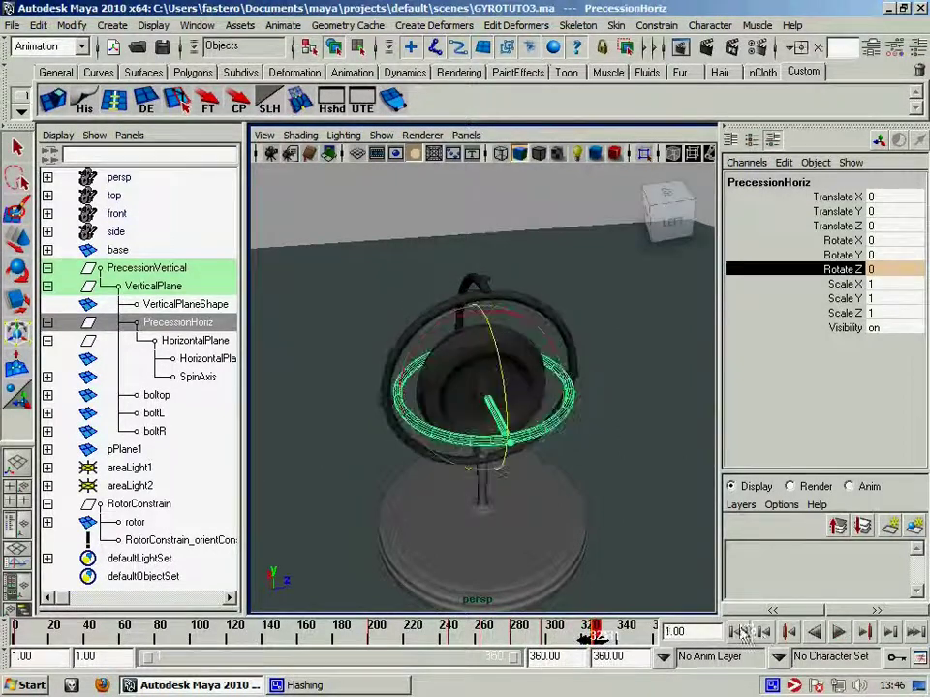
{"action": "left_click", "coordinate": [340, 635]}
{"action": "left_click", "coordinate": [838, 632]}
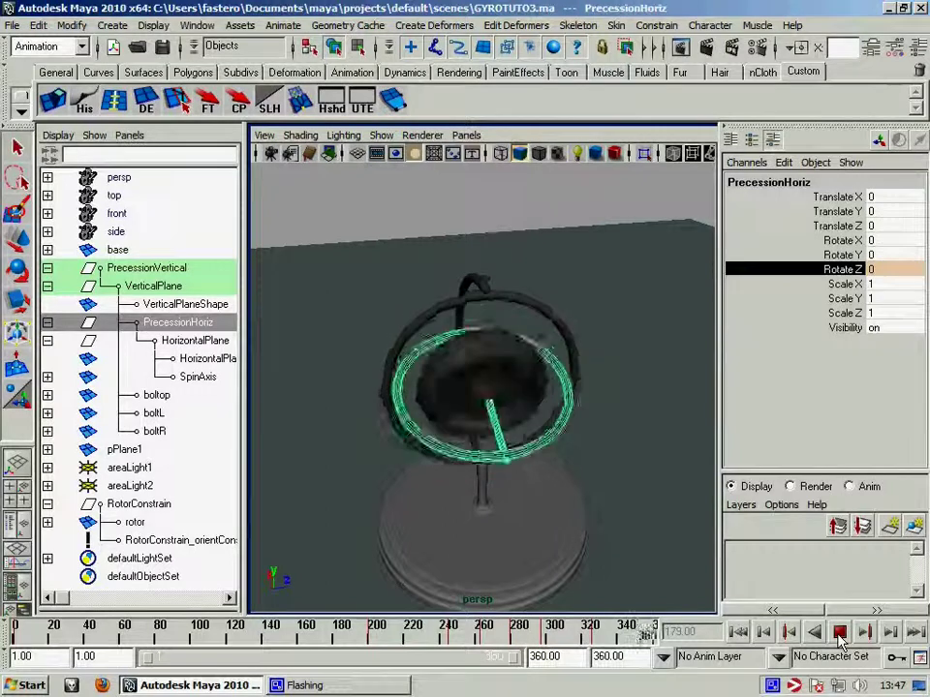
{"action": "left_click", "coordinate": [841, 634]}
{"action": "left_click", "coordinate": [738, 631]}
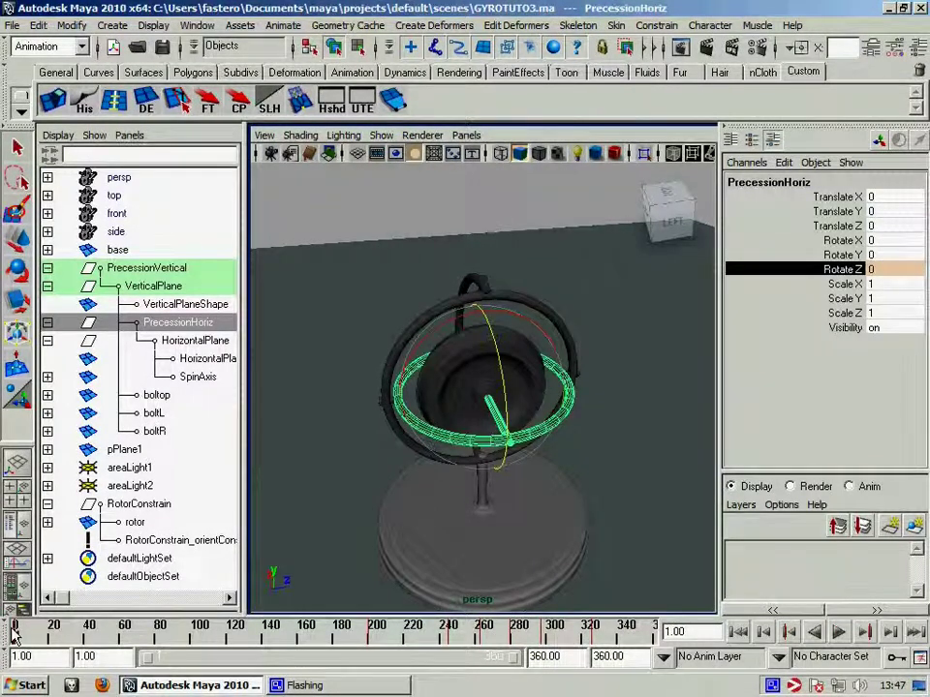
Select the rotor under PrecessionVertical in the Outliner, test-rotate it around X, then undo.
{"action": "left_click_drag", "start_coordinate": [484, 491], "coordinate": [483, 456], "text": "alt"}
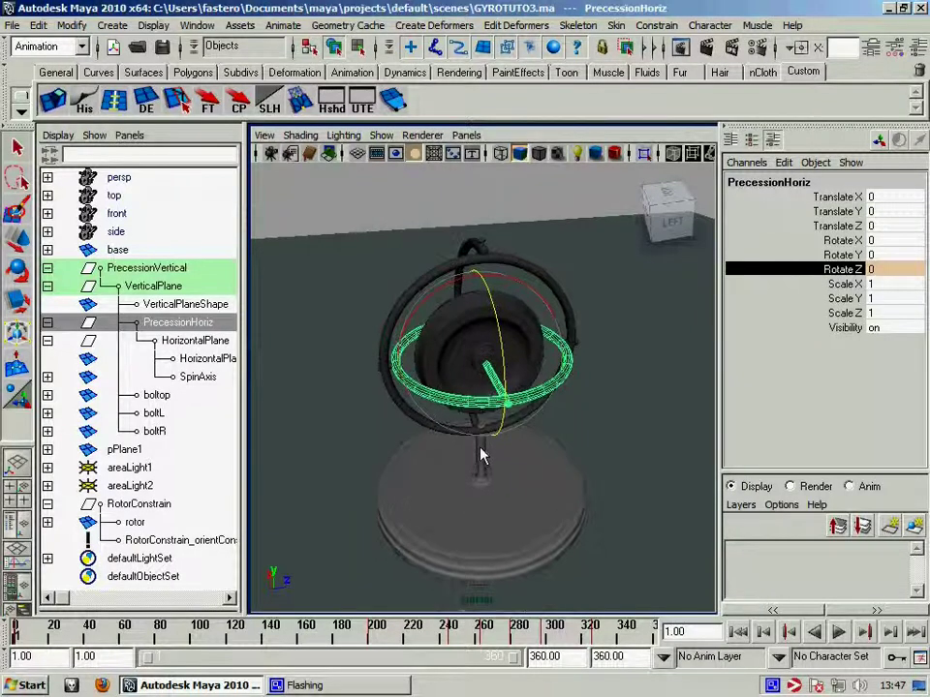
{"action": "left_click", "coordinate": [351, 209]}
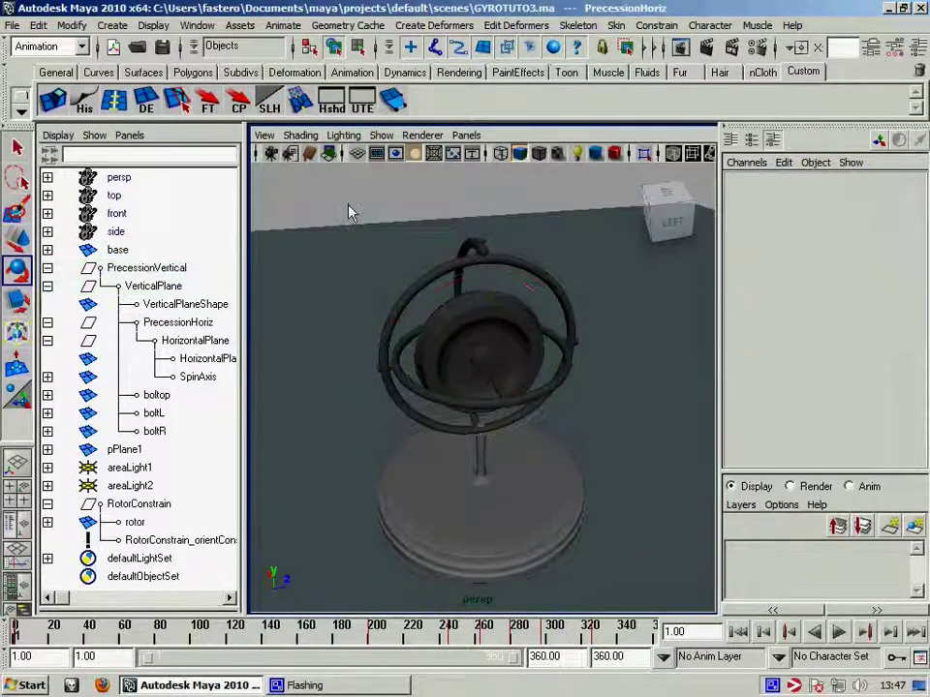
{"action": "left_click", "coordinate": [145, 286]}
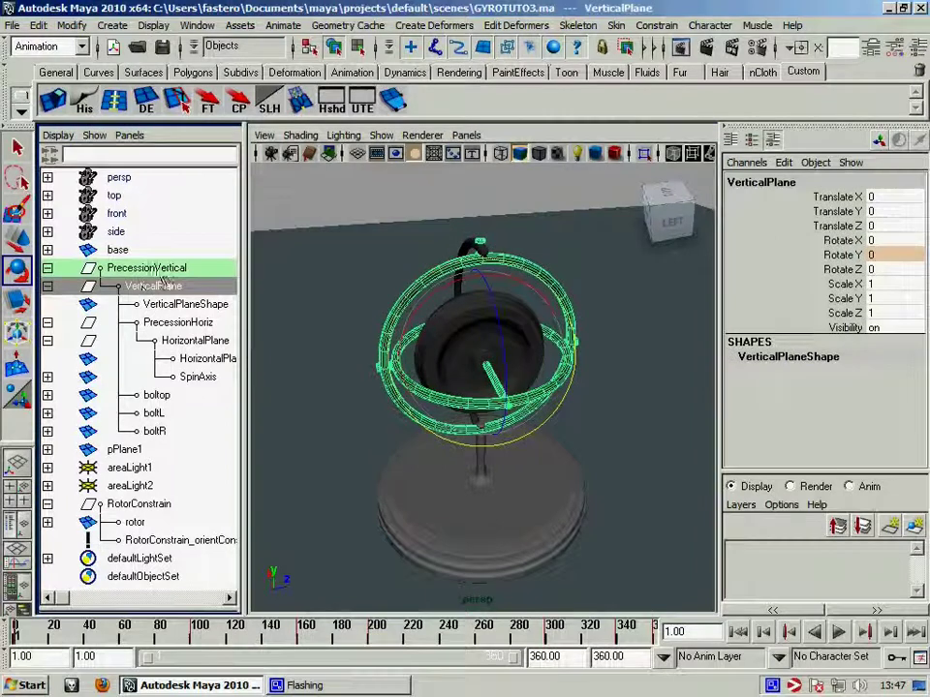
{"action": "left_click", "coordinate": [155, 269]}
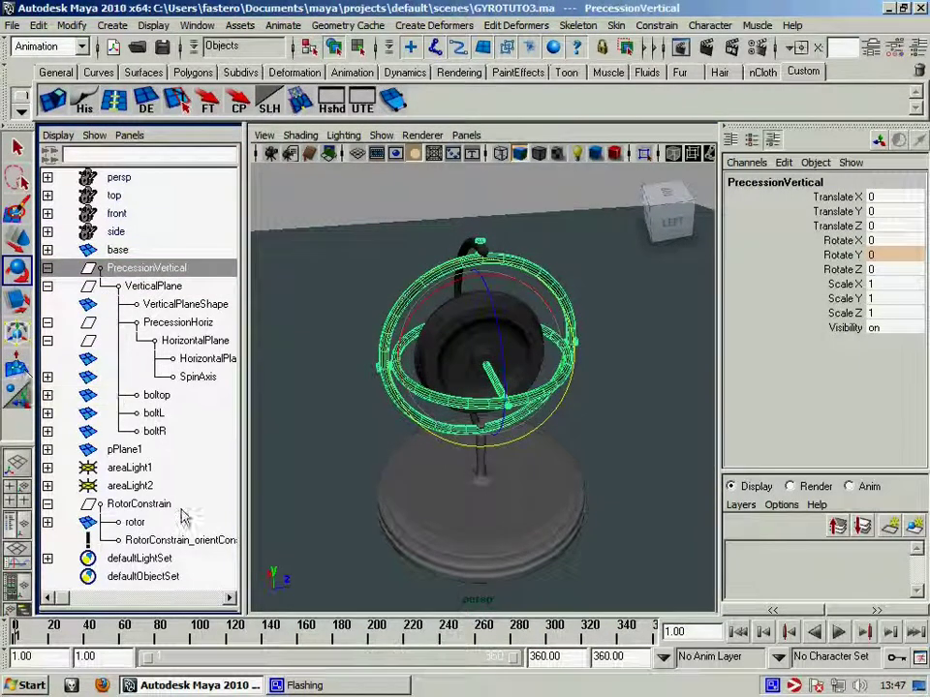
{"action": "left_click", "coordinate": [179, 541]}
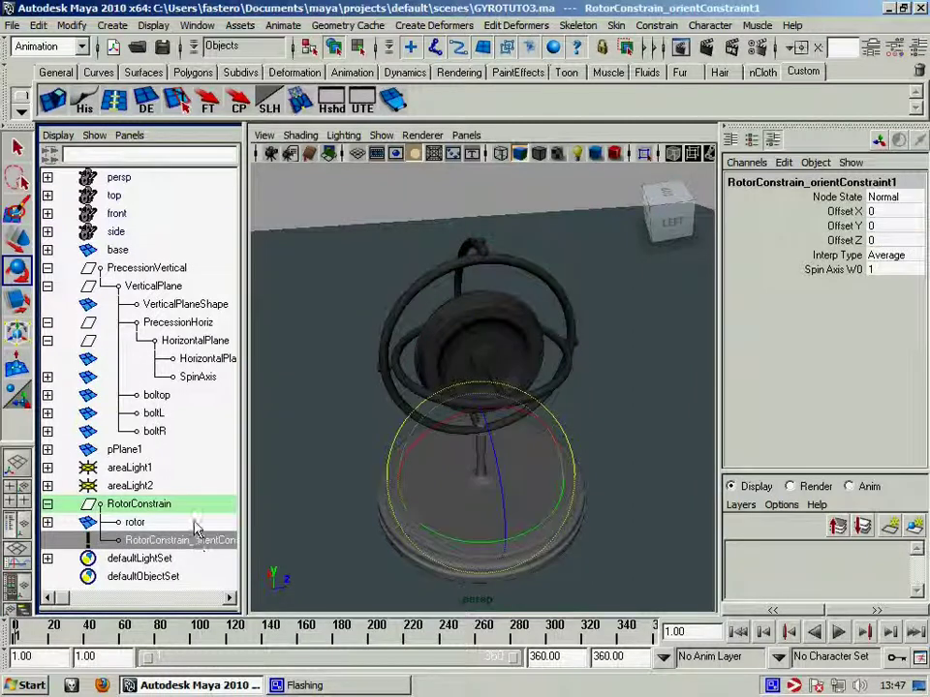
{"action": "left_click", "coordinate": [140, 524]}
{"action": "left_click_drag", "start_coordinate": [427, 304], "coordinate": [339, 218]}
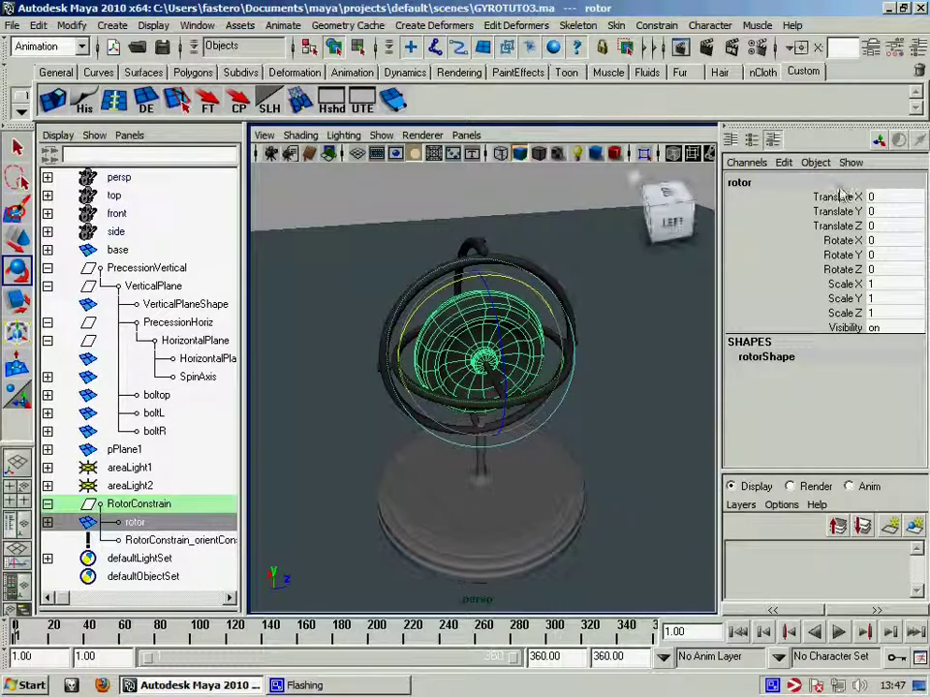
{"action": "left_click_drag", "start_coordinate": [429, 308], "coordinate": [437, 306]}
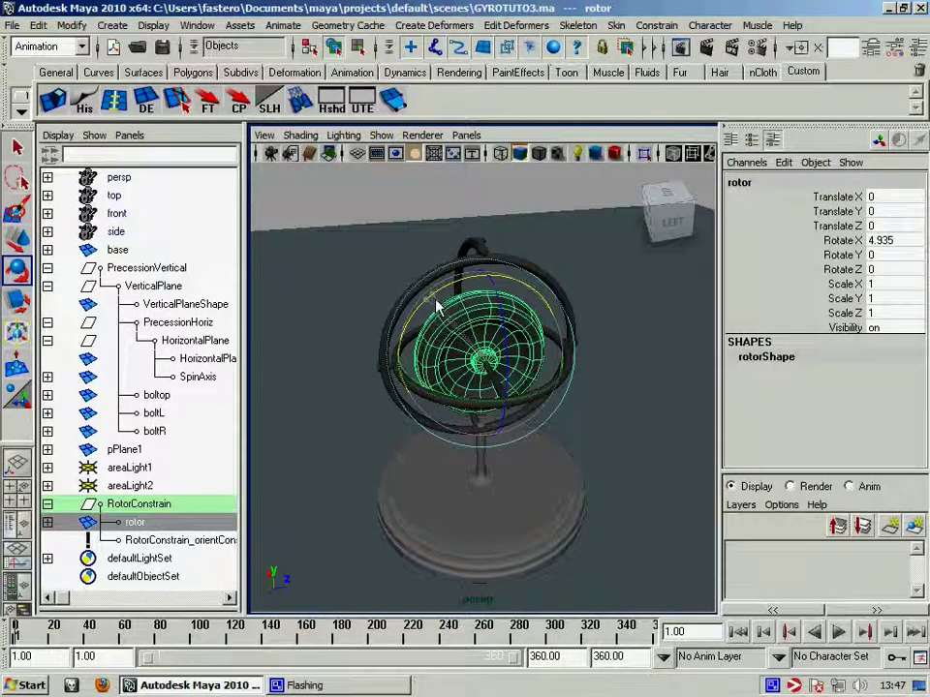
{"action": "key", "text": "ctrl+z"}
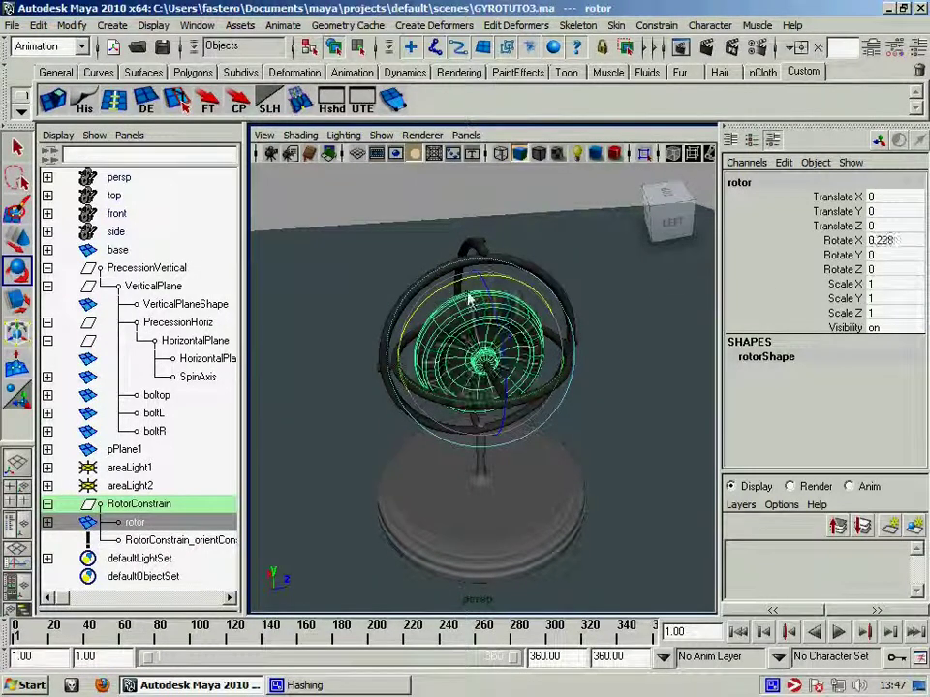
Key the rotor's Rotate X at frame 1, then a forward spin at frame 121.
{"action": "left_click", "coordinate": [841, 240]}
{"action": "right_click", "coordinate": [793, 281]}
{"action": "left_click", "coordinate": [696, 282]}
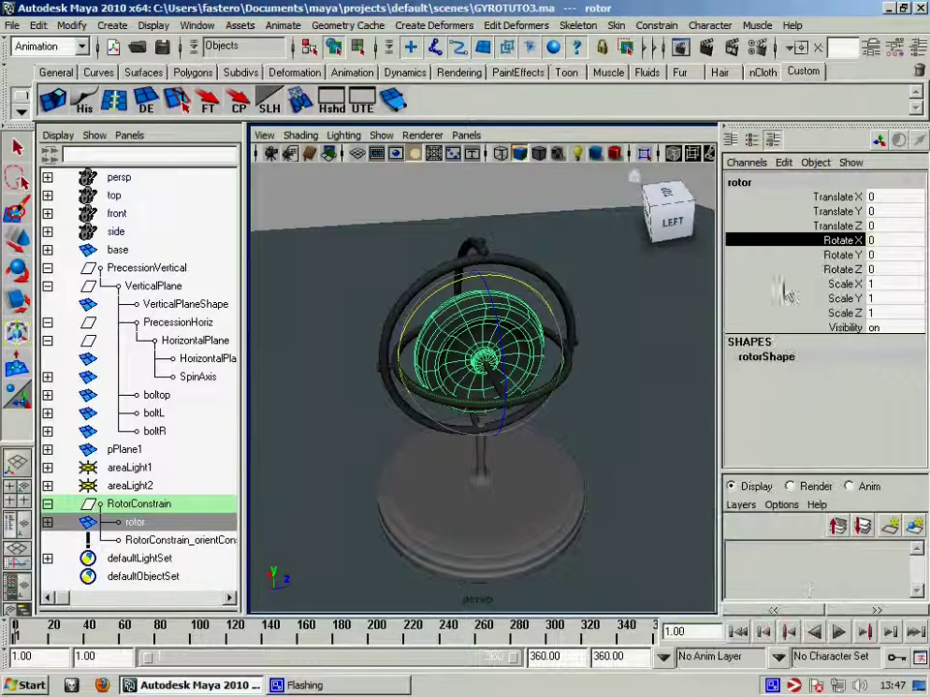
{"action": "mouse_move", "coordinate": [194, 634]}
{"action": "left_mouse_down"}
{"action": "mouse_move", "coordinate": [290, 647]}
{"action": "mouse_move", "coordinate": [235, 639]}
{"action": "left_mouse_up"}
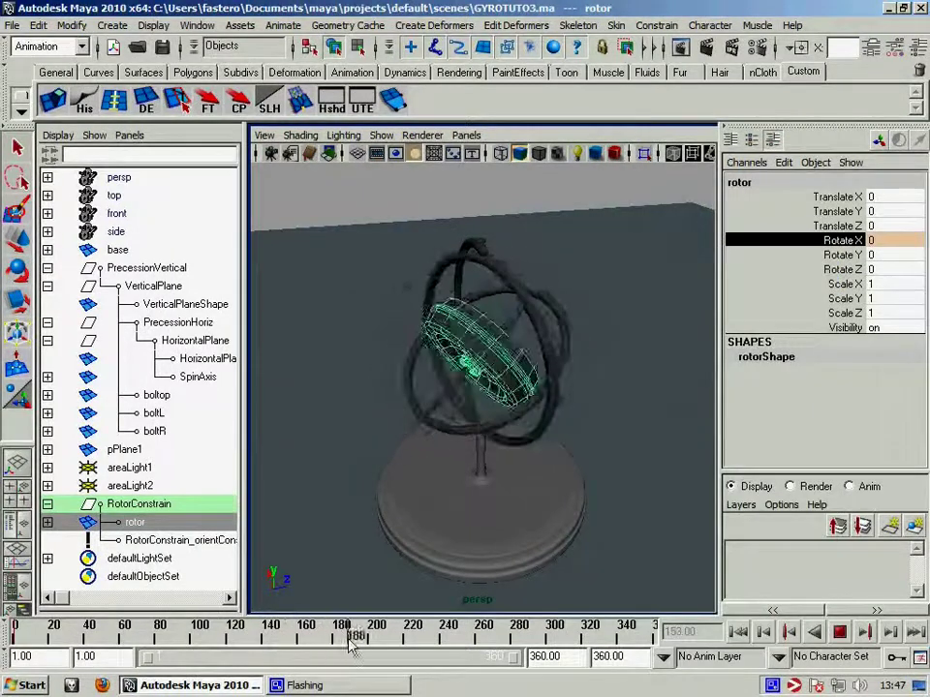
{"action": "key", "text": "e"}
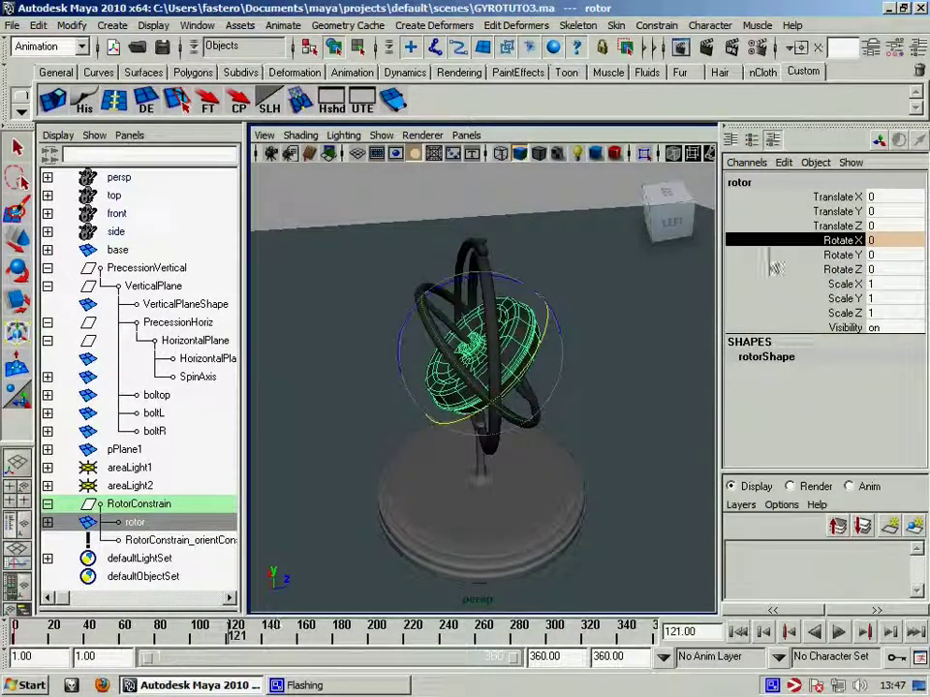
{"action": "middle_click_drag", "start_coordinate": [542, 387], "coordinate": [674, 394]}
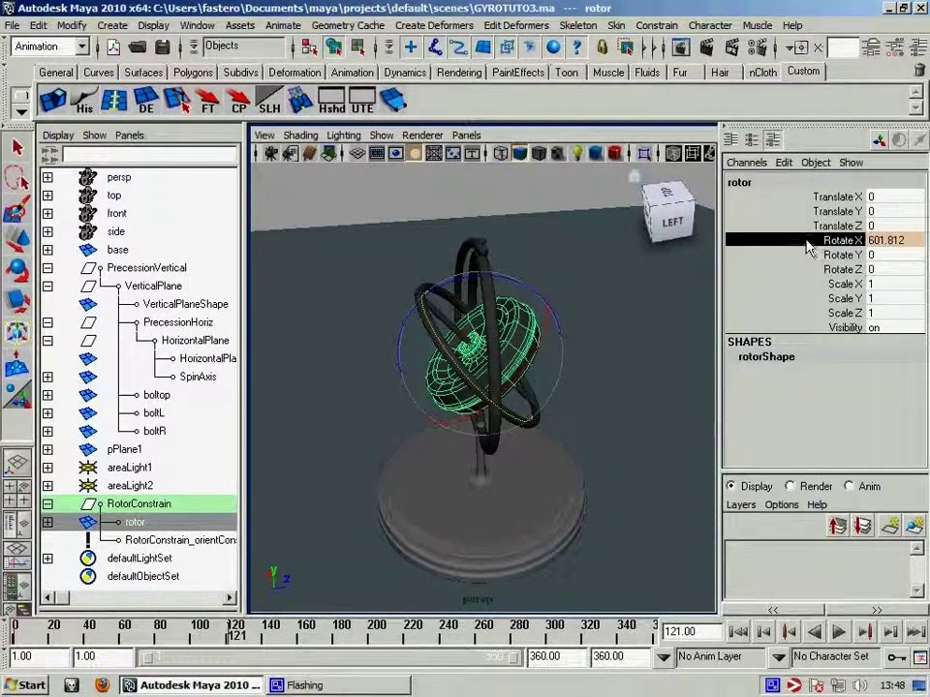
{"action": "middle_click_drag", "start_coordinate": [570, 383], "coordinate": [763, 419]}
{"action": "middle_click_drag", "start_coordinate": [682, 468], "coordinate": [736, 468]}
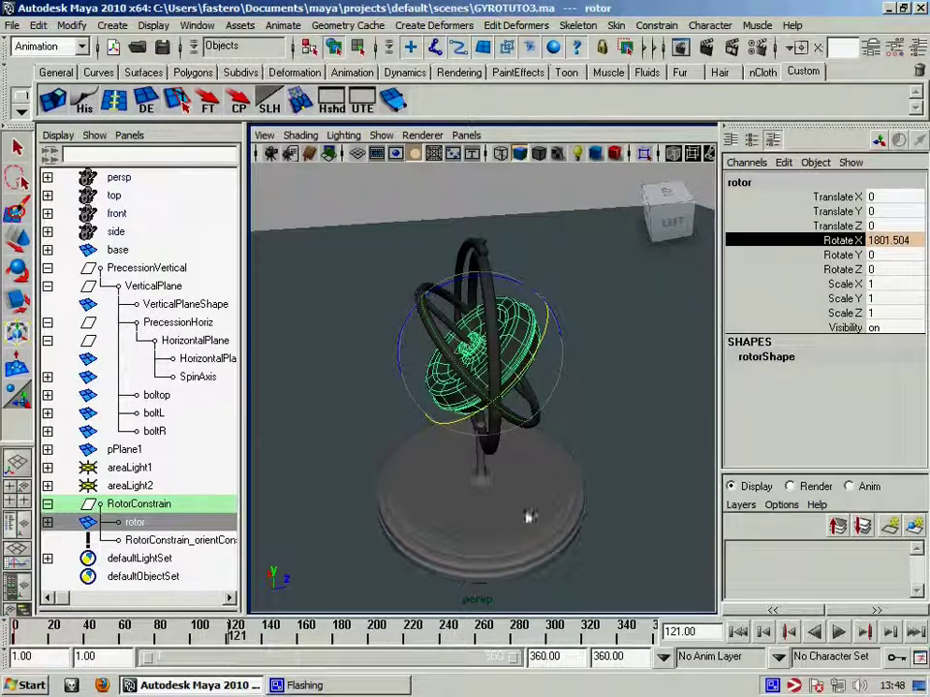
{"action": "right_click_drag", "start_coordinate": [833, 243], "coordinate": [791, 283]}
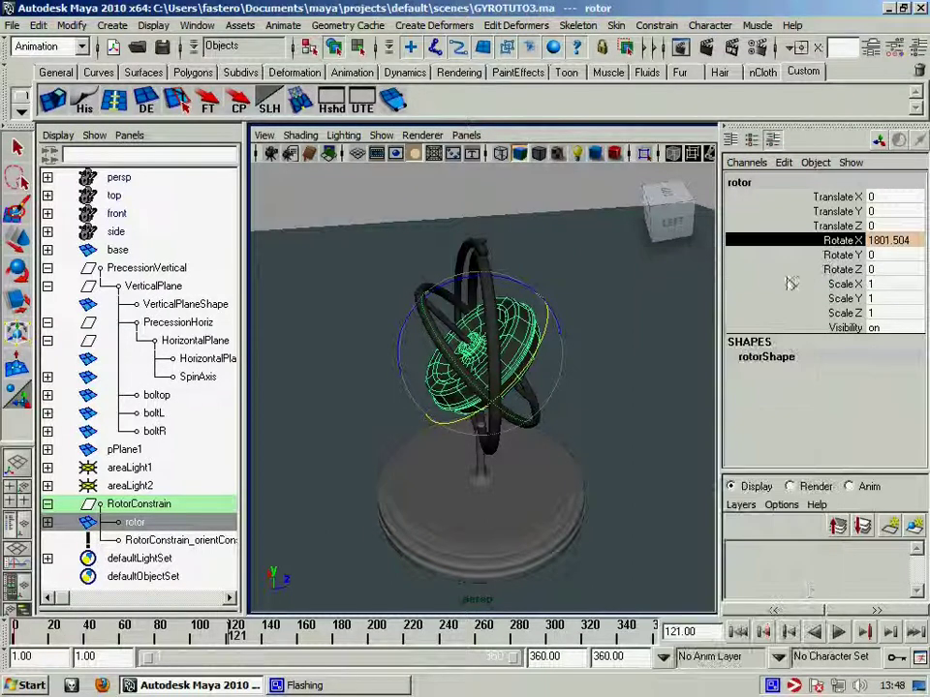
Key further rotor spins around X at frames 244 and 320.
{"action": "left_click_drag", "start_coordinate": [247, 644], "coordinate": [453, 651]}
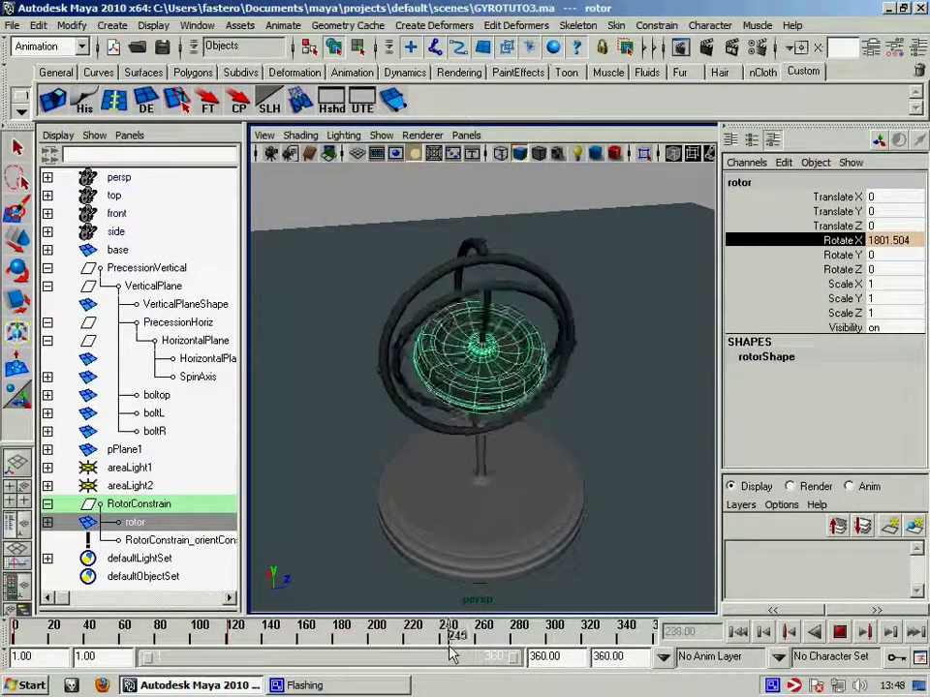
{"action": "key", "text": "Escape"}
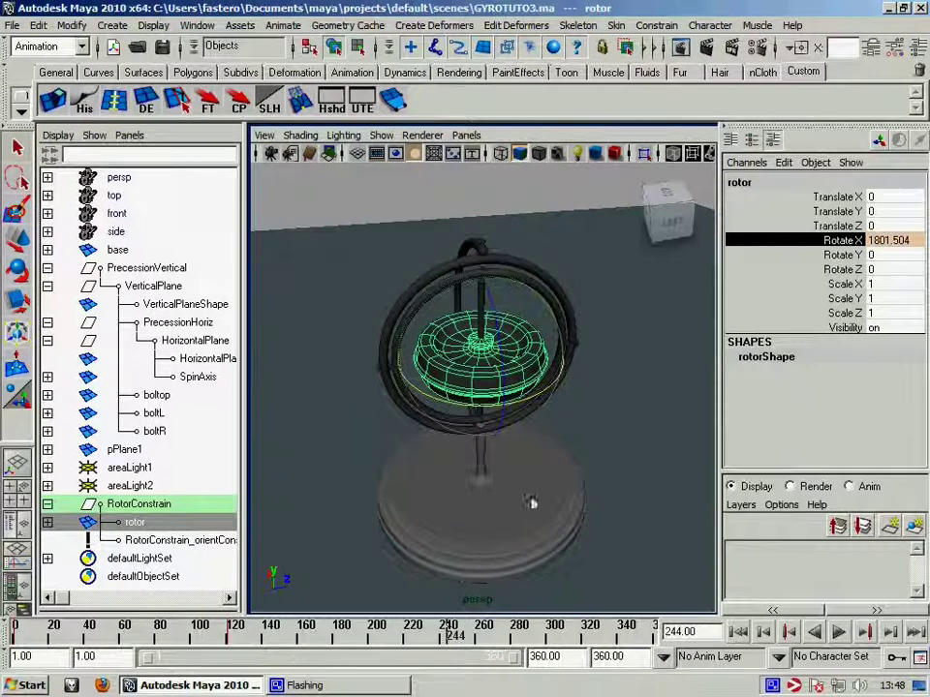
{"action": "middle_click_drag", "start_coordinate": [676, 488], "coordinate": [287, 495]}
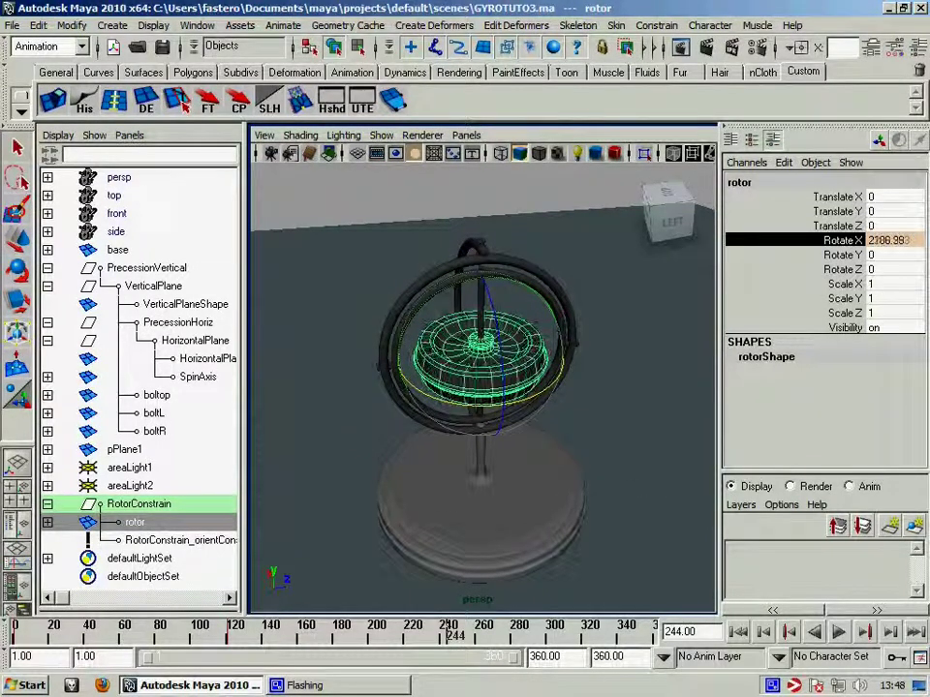
{"action": "right_click_drag", "start_coordinate": [788, 268], "coordinate": [764, 282]}
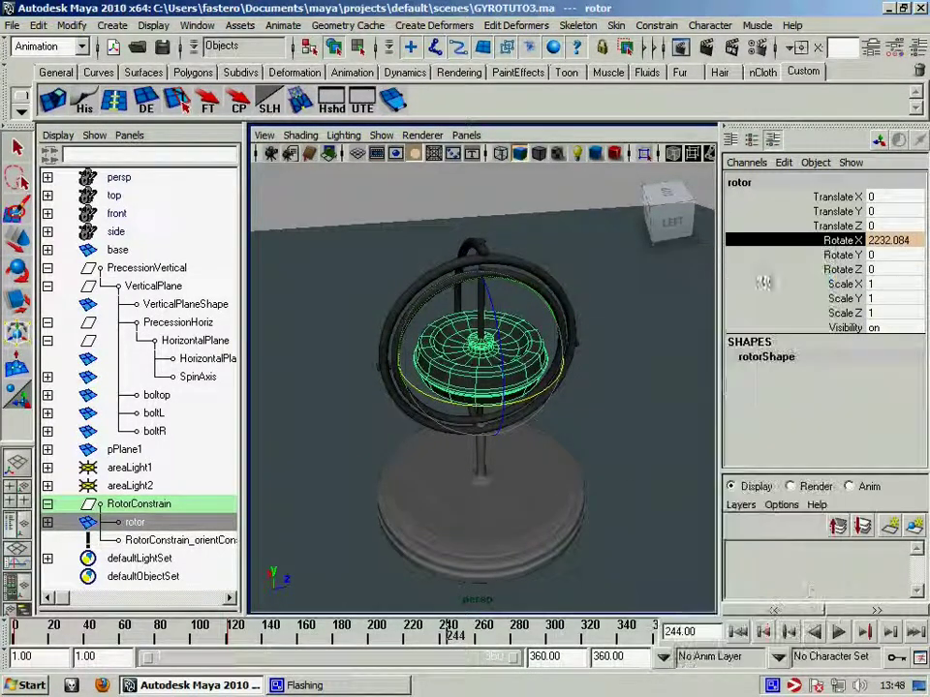
{"action": "key", "text": "alt+v"}
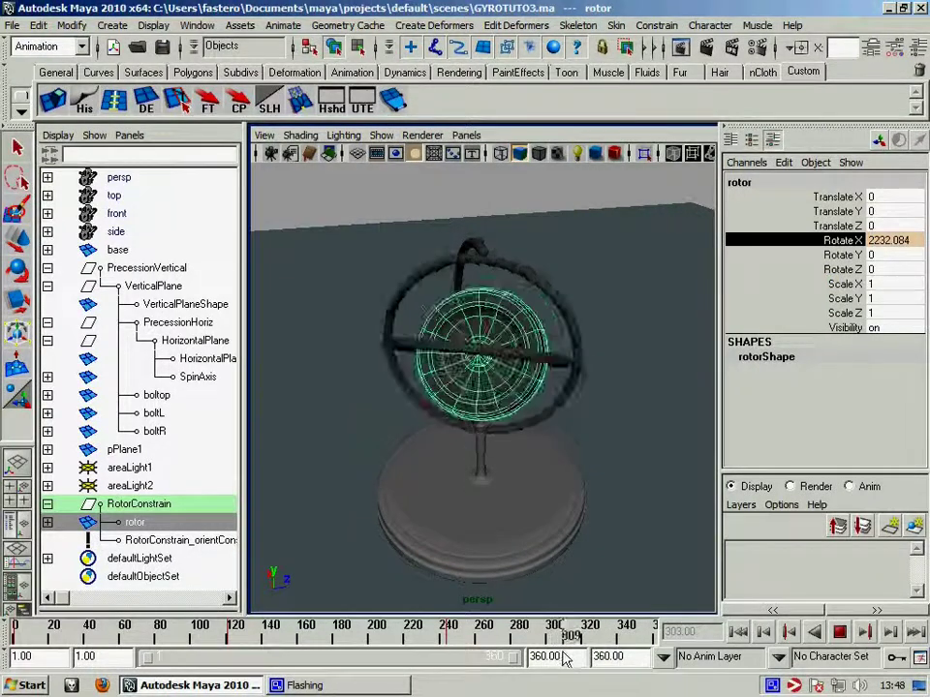
{"action": "key", "text": "alt+v"}
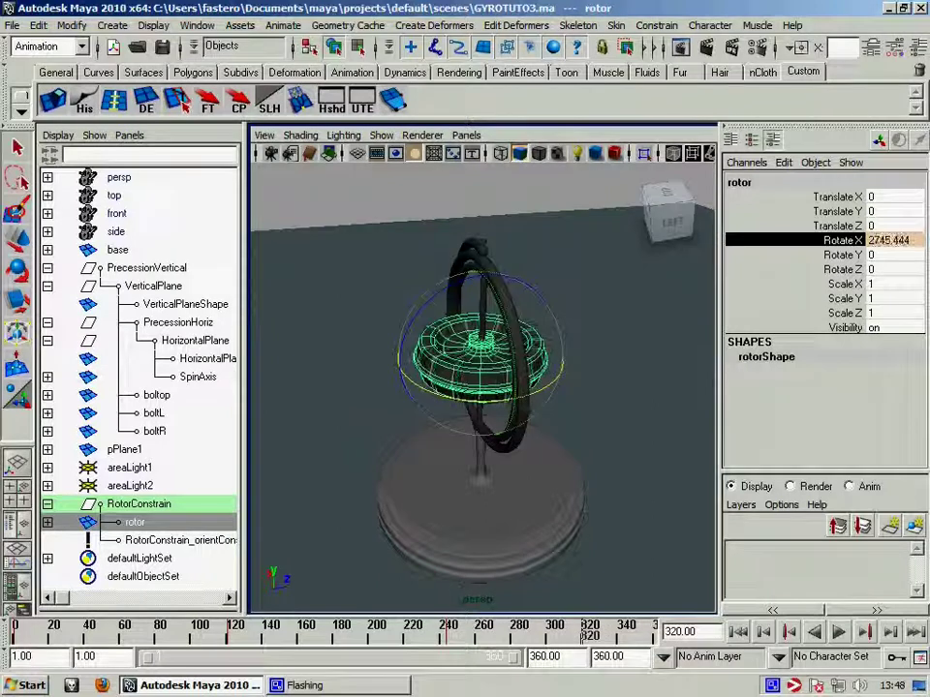
{"action": "middle_click_drag", "start_coordinate": [596, 566], "coordinate": [875, 545]}
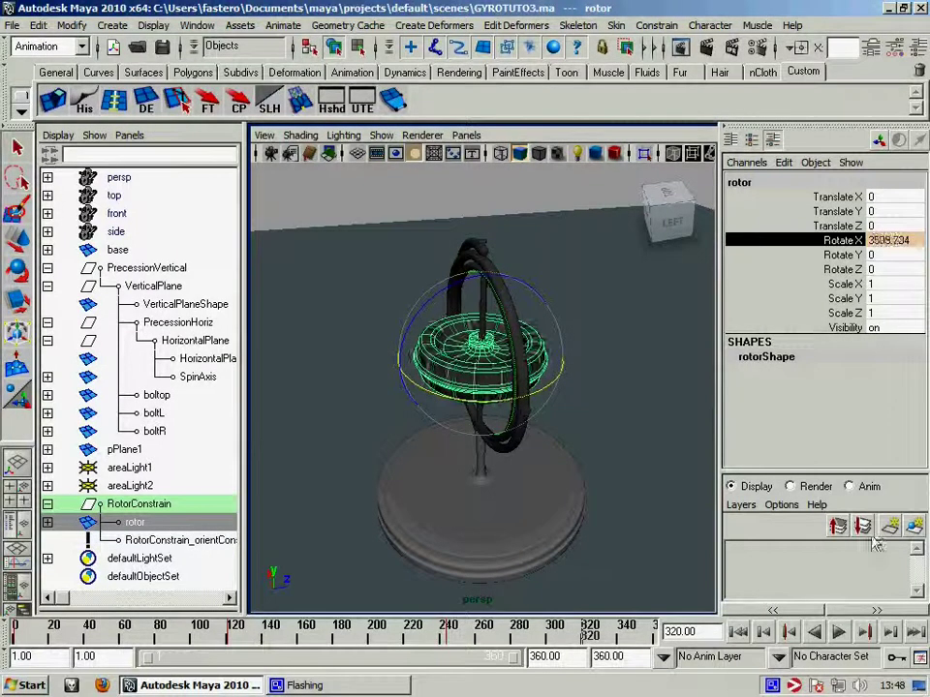
{"action": "right_click_drag", "start_coordinate": [838, 290], "coordinate": [678, 269]}
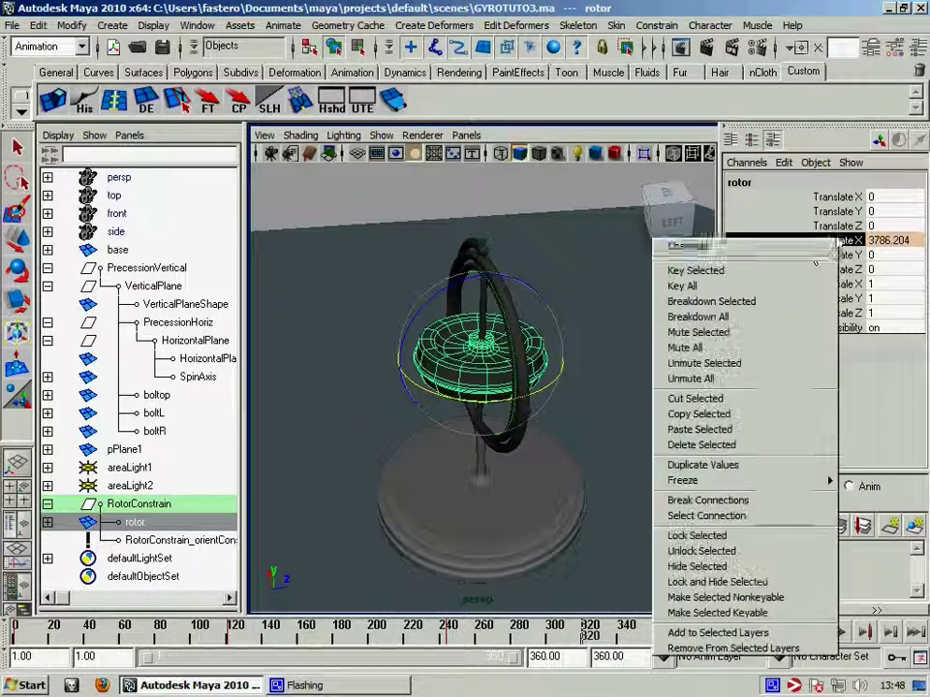
Key the rotor's final Rotate X at frame 360 and rewind to frame 1.
{"action": "left_click_drag", "start_coordinate": [625, 644], "coordinate": [653, 632]}
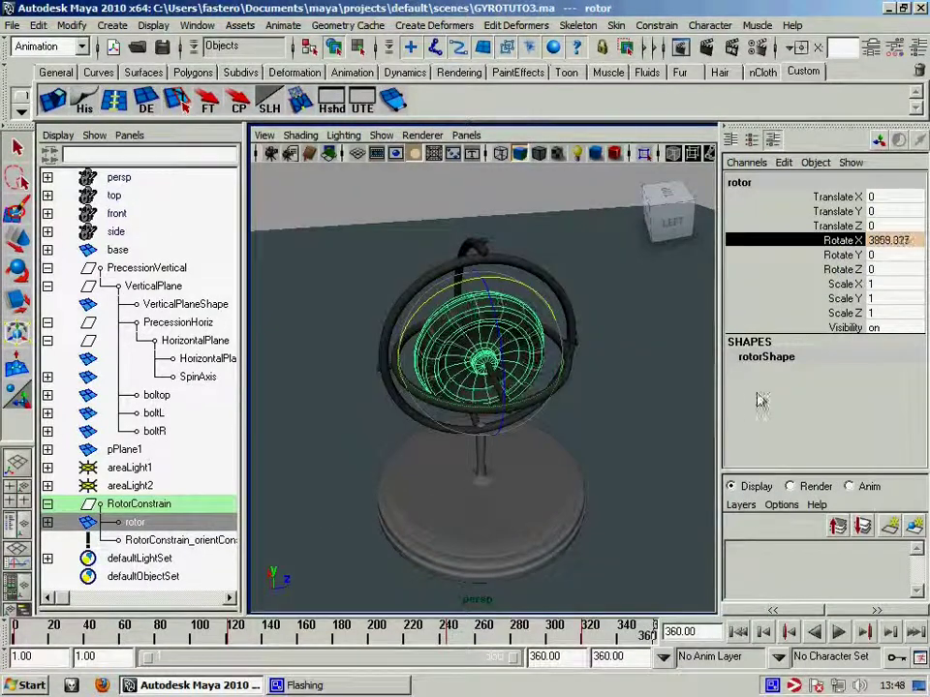
{"action": "left_click", "coordinate": [896, 240]}
{"action": "type", "text": "0"}
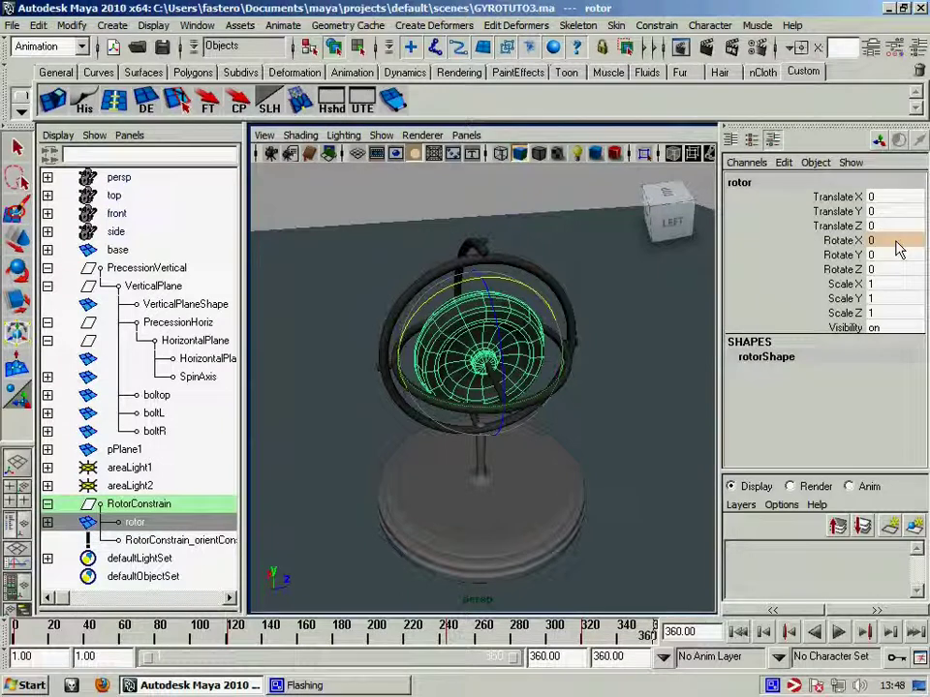
{"action": "left_click", "coordinate": [838, 240]}
{"action": "right_click_drag", "start_coordinate": [837, 242], "coordinate": [794, 284]}
{"action": "left_click", "coordinate": [794, 281]}
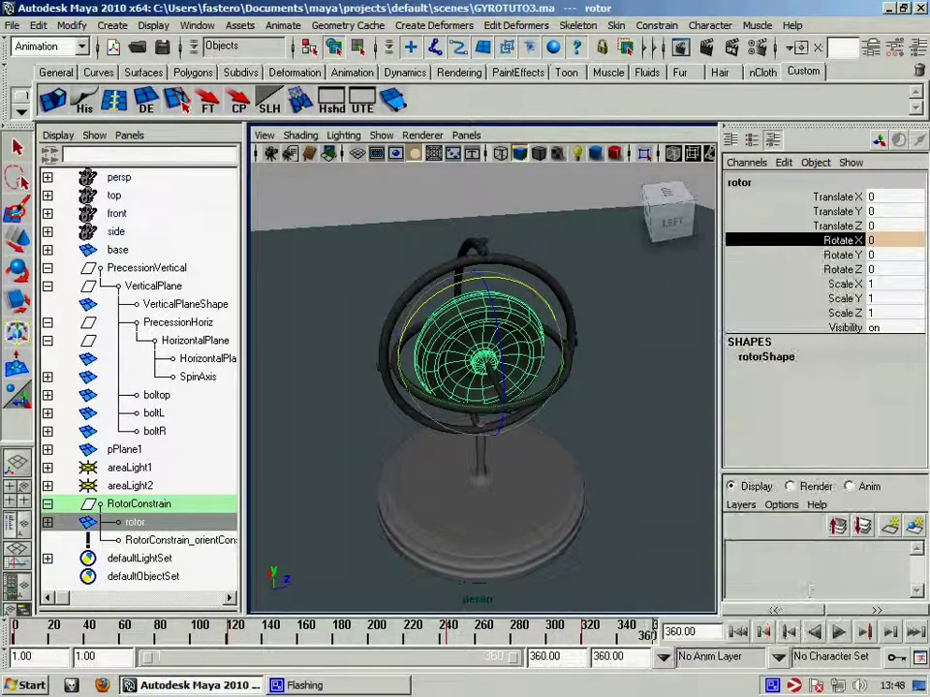
{"action": "left_click", "coordinate": [740, 632]}
Play the rotor spin animation, then stop it after previewing.
{"action": "left_click", "coordinate": [839, 632]}
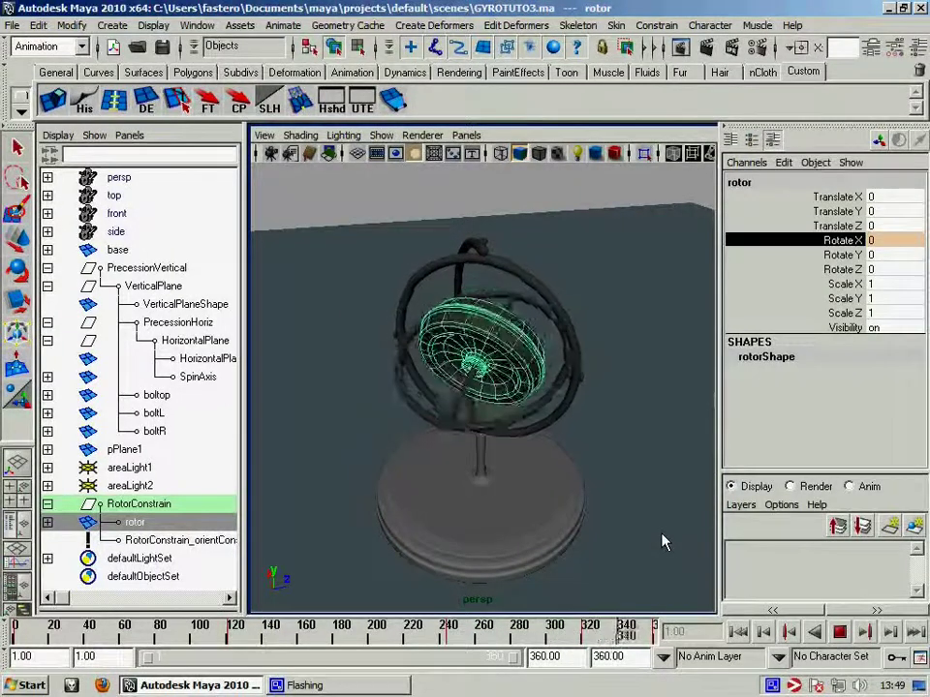
{"action": "left_click", "coordinate": [838, 632]}
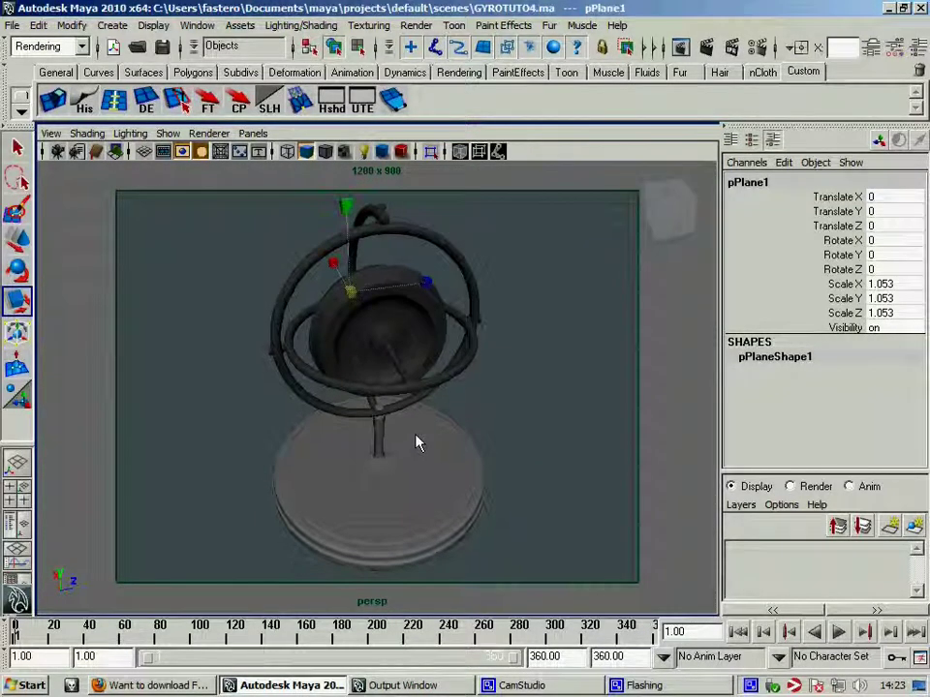
Preview the animation, adjust playback speed, and zoom in and tumble the persp view lower.
{"action": "left_click", "coordinate": [838, 631]}
{"action": "left_click", "coordinate": [839, 631]}
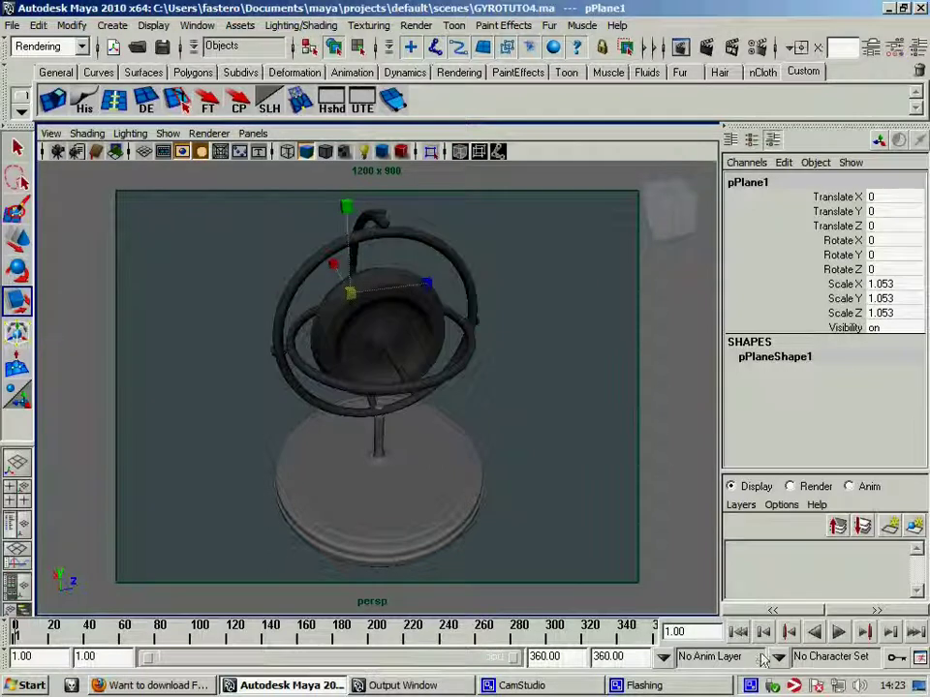
{"action": "right_click", "coordinate": [571, 636]}
{"action": "left_click", "coordinate": [702, 596]}
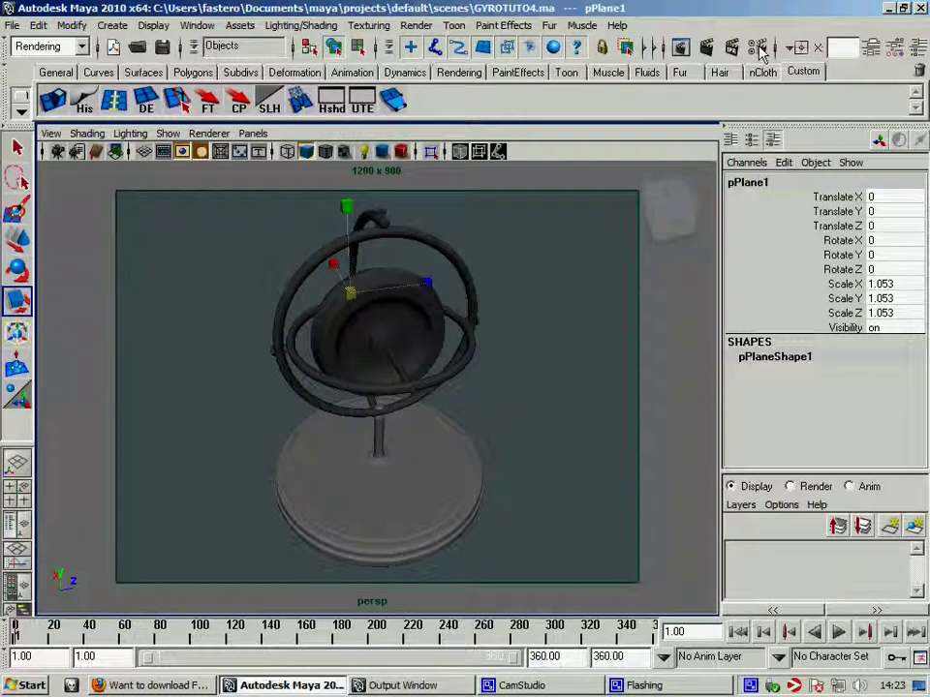
{"action": "scroll", "coordinate": [407, 365], "scroll_direction": "up", "scroll_amount": 2}
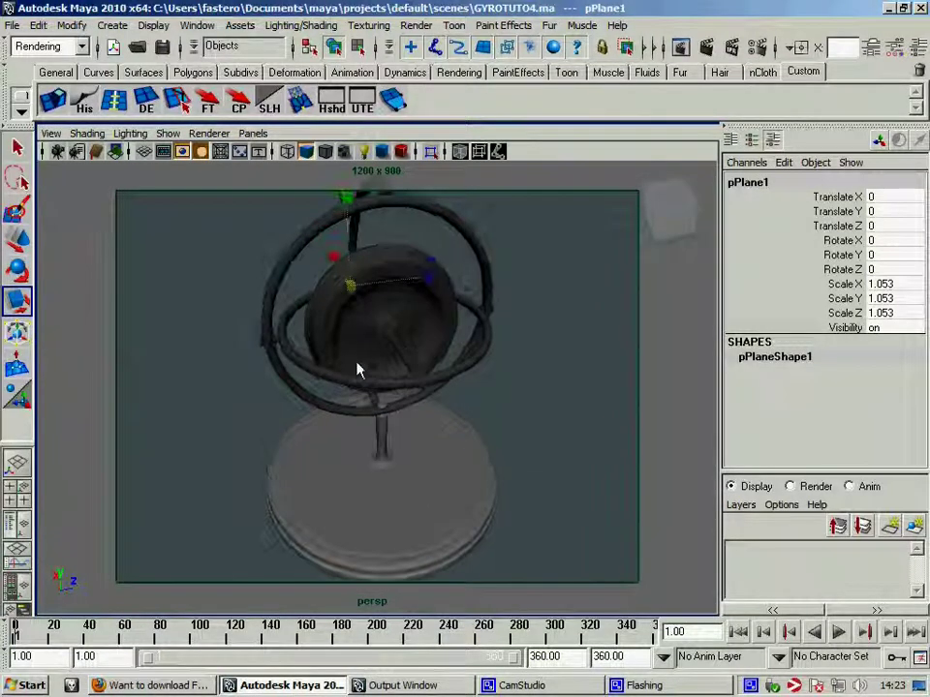
{"action": "mouse_move", "coordinate": [411, 374]}
{"action": "left_mouse_down", "text": "alt"}
{"action": "mouse_move", "coordinate": [388, 368]}
{"action": "mouse_move", "coordinate": [382, 380]}
{"action": "mouse_move", "coordinate": [394, 376]}
{"action": "left_mouse_up", "text": "alt"}
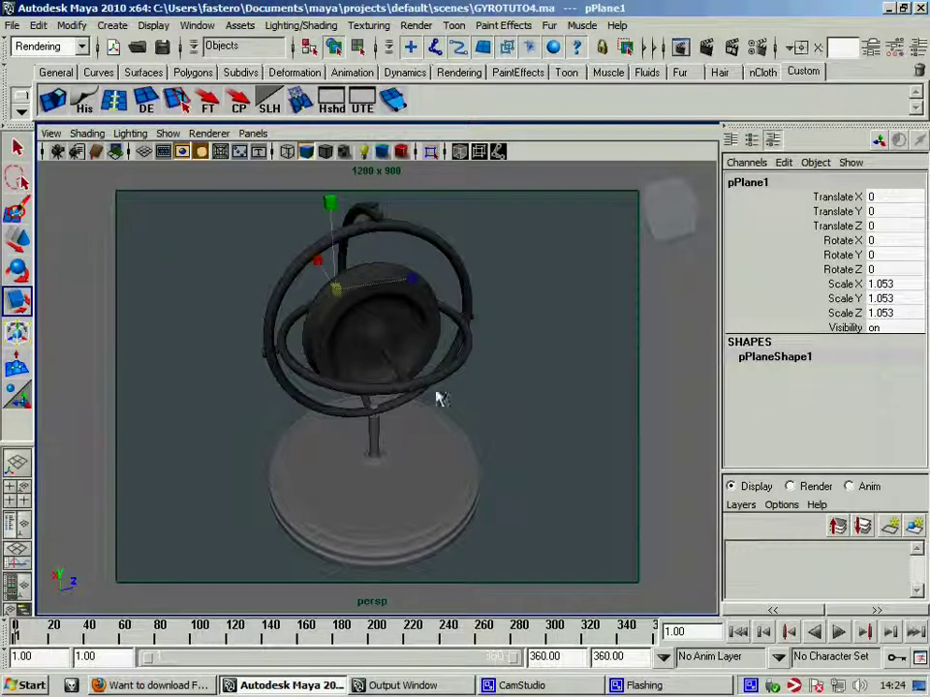
Key the persp camera at frame 1 with focal length 28, then orbit it at frame 360.
{"action": "left_click", "coordinate": [57, 151]}
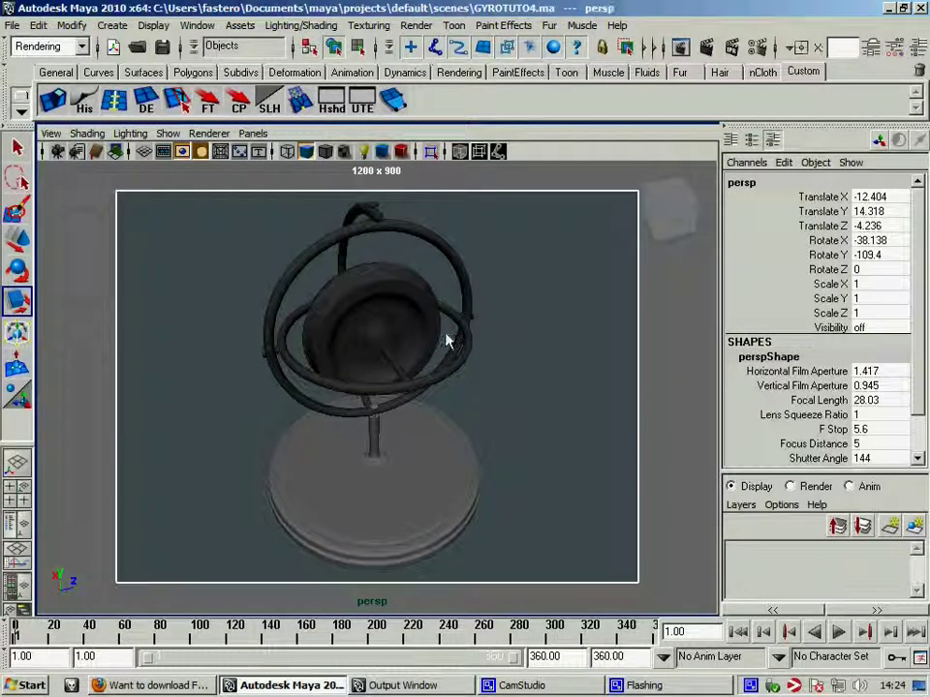
{"action": "key", "text": "s"}
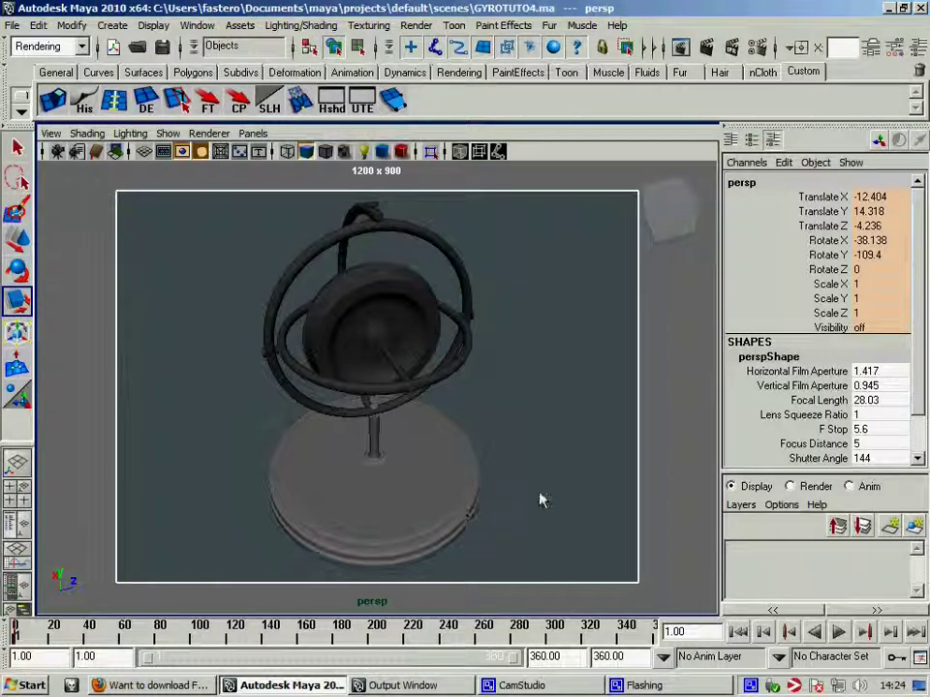
{"action": "left_click", "coordinate": [865, 401]}
{"action": "left_click", "coordinate": [867, 400]}
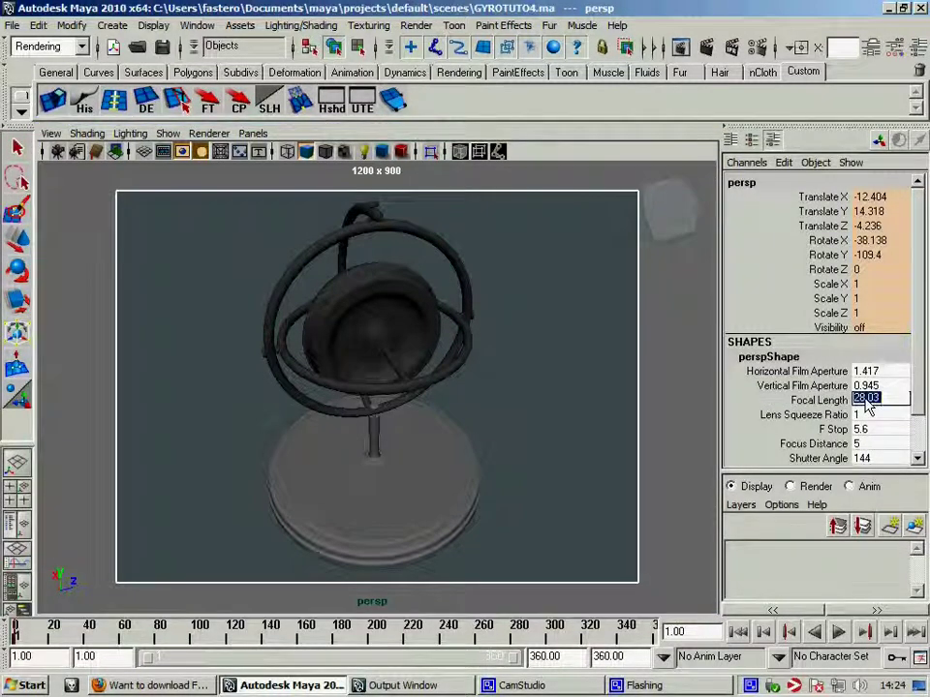
{"action": "type", "text": "2"}
{"action": "key", "text": "Return"}
{"action": "key", "text": "Return"}
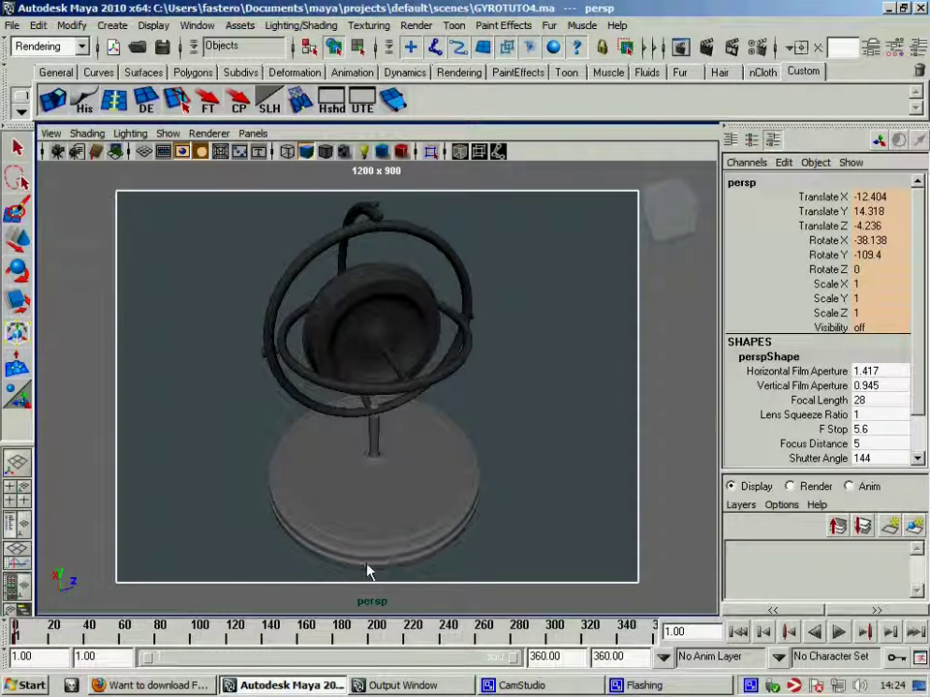
{"action": "left_click_drag", "start_coordinate": [397, 628], "coordinate": [655, 631]}
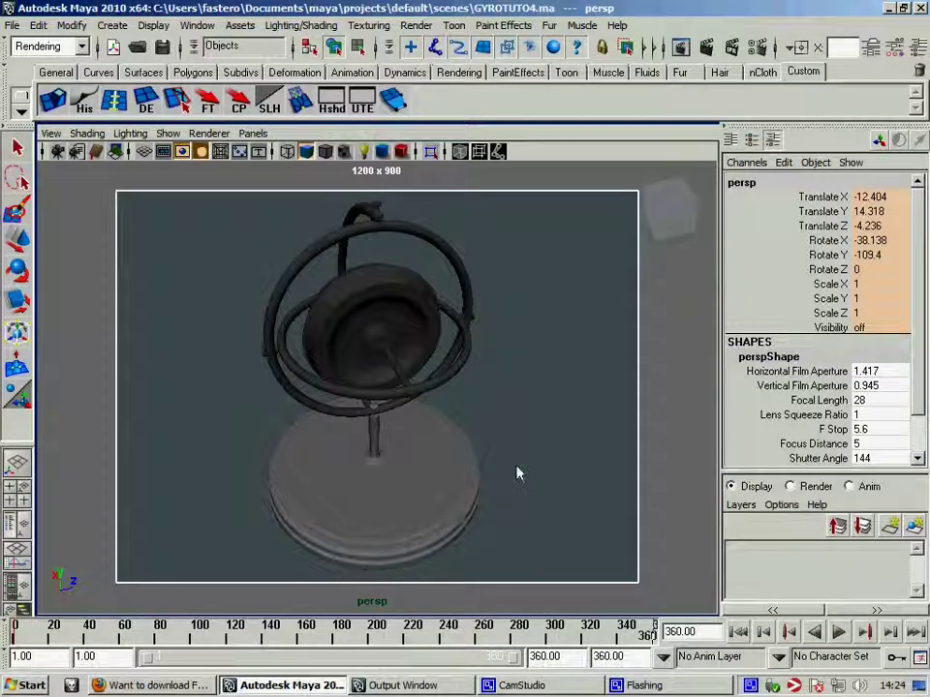
{"action": "left_click_drag", "start_coordinate": [517, 473], "coordinate": [446, 476], "text": "alt"}
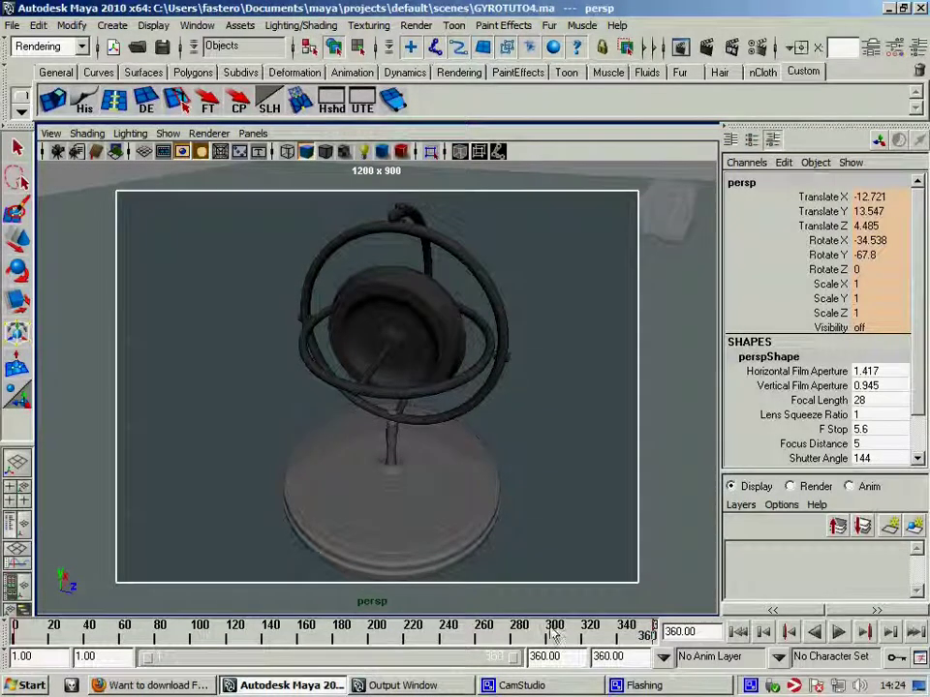
Play back from frame 1 and recentre the camera on the gyroscope at frame 172.
{"action": "left_click_drag", "start_coordinate": [554, 634], "coordinate": [17, 629]}
{"action": "left_click", "coordinate": [838, 632]}
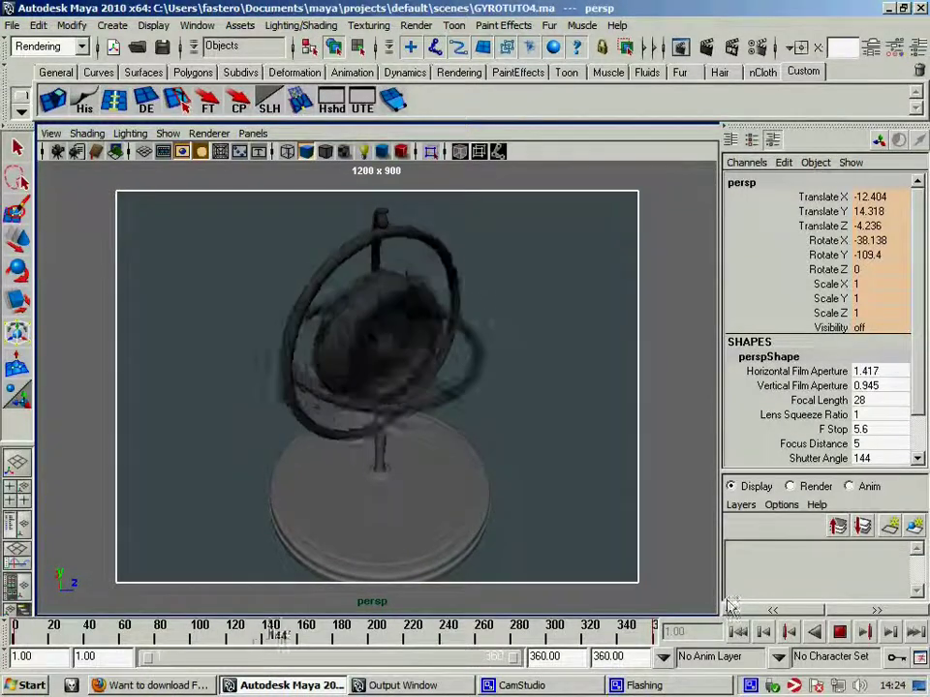
{"action": "left_click", "coordinate": [839, 632]}
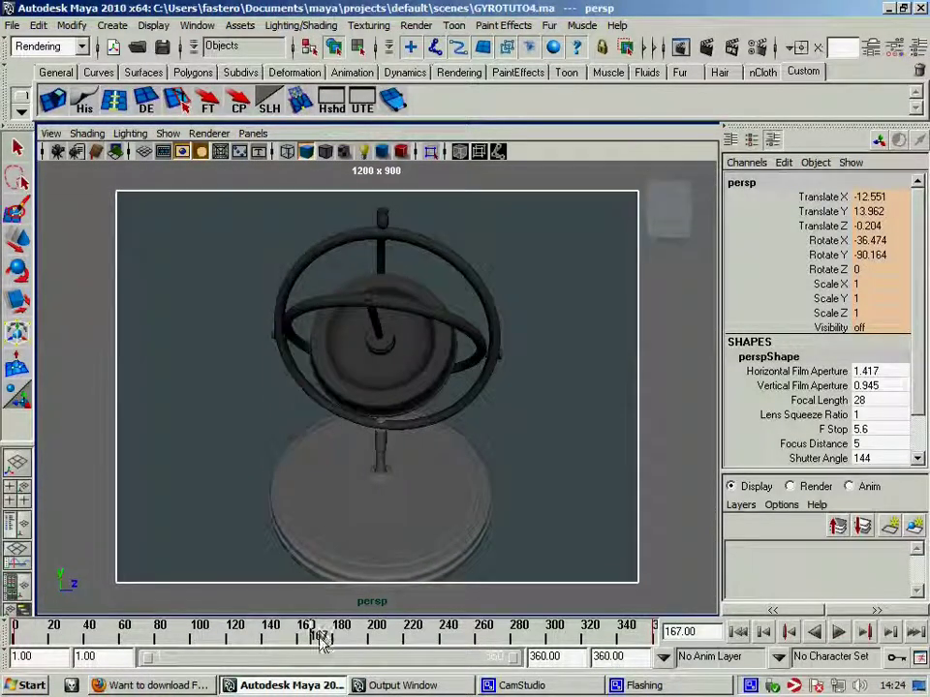
{"action": "left_click_drag", "start_coordinate": [320, 637], "coordinate": [324, 647]}
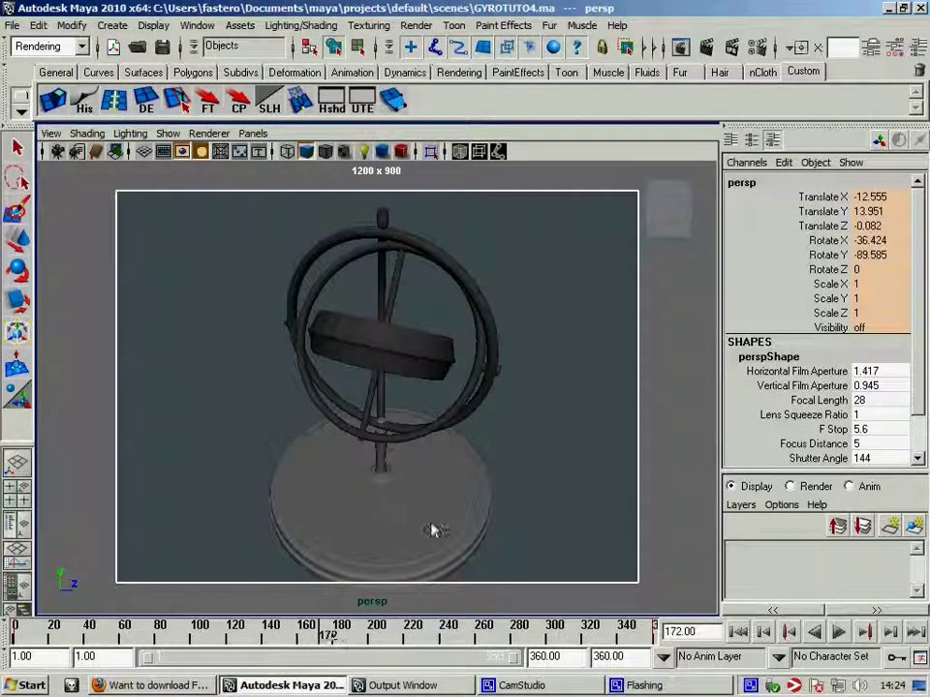
{"action": "mouse_move", "coordinate": [431, 529]}
{"action": "middle_mouse_down", "text": "alt"}
{"action": "mouse_move", "coordinate": [432, 510]}
{"action": "mouse_move", "coordinate": [417, 506]}
{"action": "middle_mouse_up", "text": "alt"}
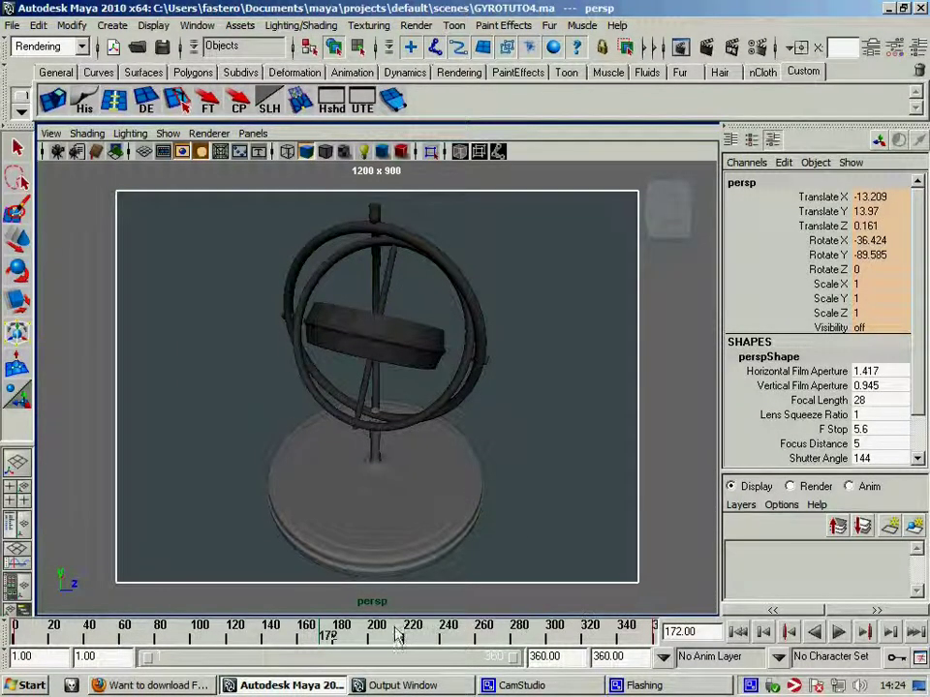
Replay the camera move, nudge the camera at frame 268, and play again from earlier frames.
{"action": "left_click_drag", "start_coordinate": [573, 620], "coordinate": [8, 627]}
{"action": "left_click", "coordinate": [838, 633]}
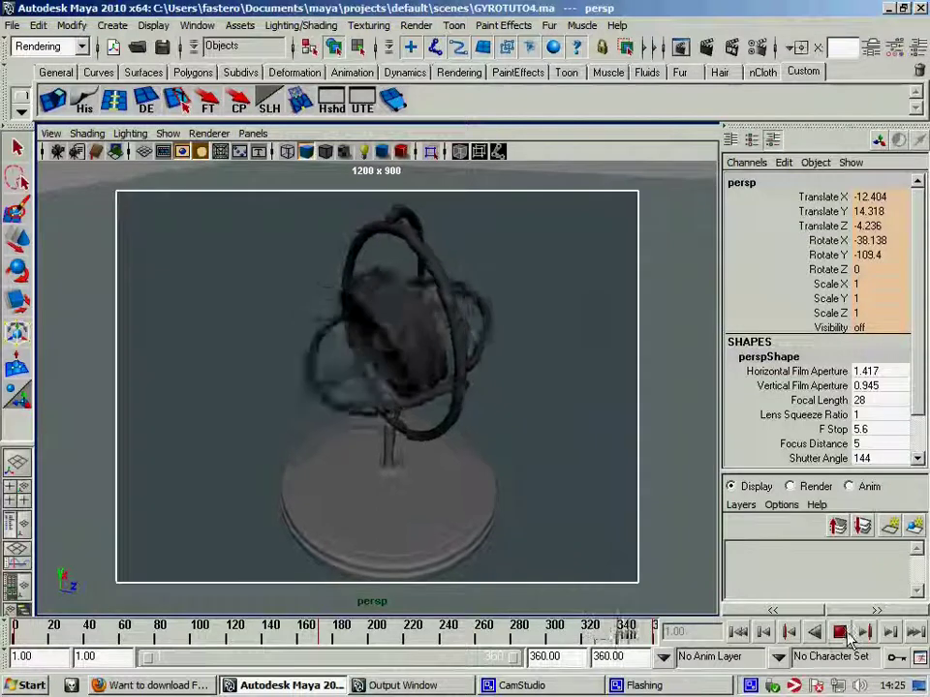
{"action": "key", "text": "Escape"}
{"action": "left_click_drag", "start_coordinate": [631, 635], "coordinate": [496, 641]}
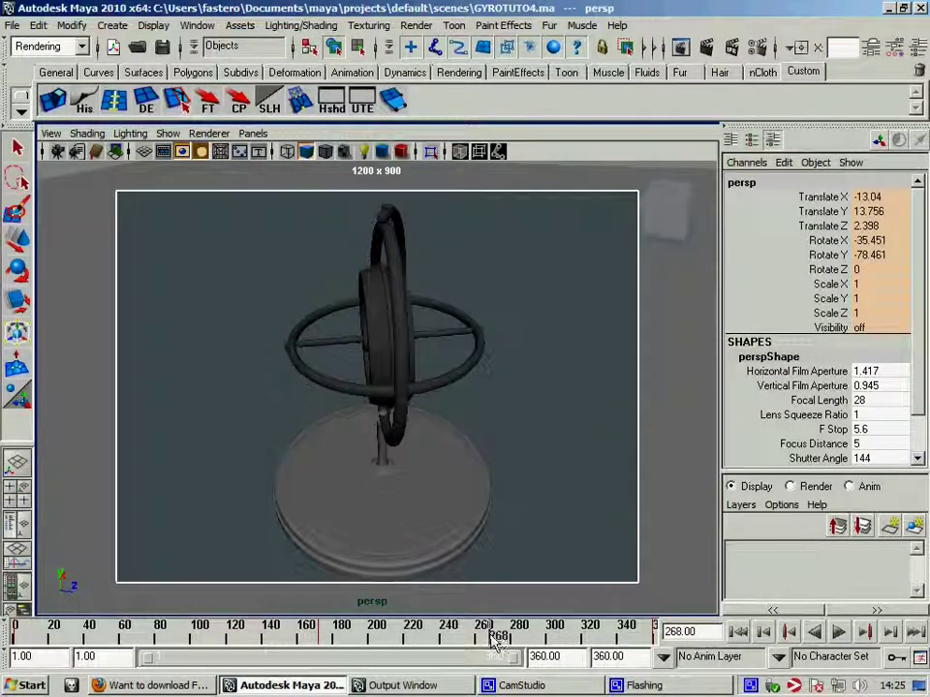
{"action": "middle_click_drag", "start_coordinate": [502, 513], "coordinate": [506, 508], "text": "alt"}
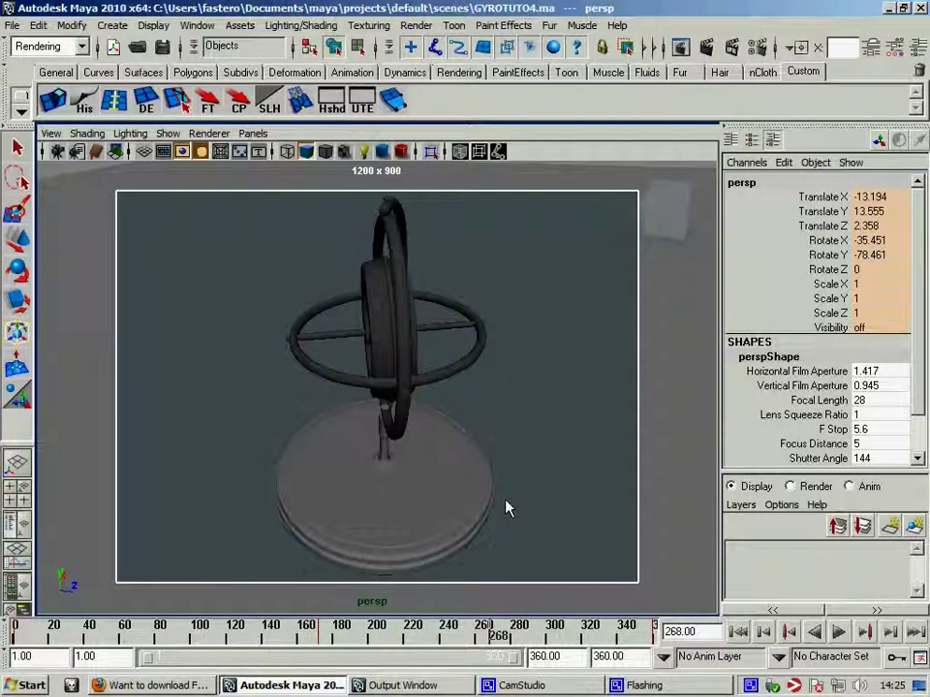
{"action": "mouse_move", "coordinate": [484, 637]}
{"action": "left_mouse_down"}
{"action": "mouse_move", "coordinate": [313, 646]}
{"action": "mouse_move", "coordinate": [260, 662]}
{"action": "mouse_move", "coordinate": [385, 672]}
{"action": "left_mouse_up"}
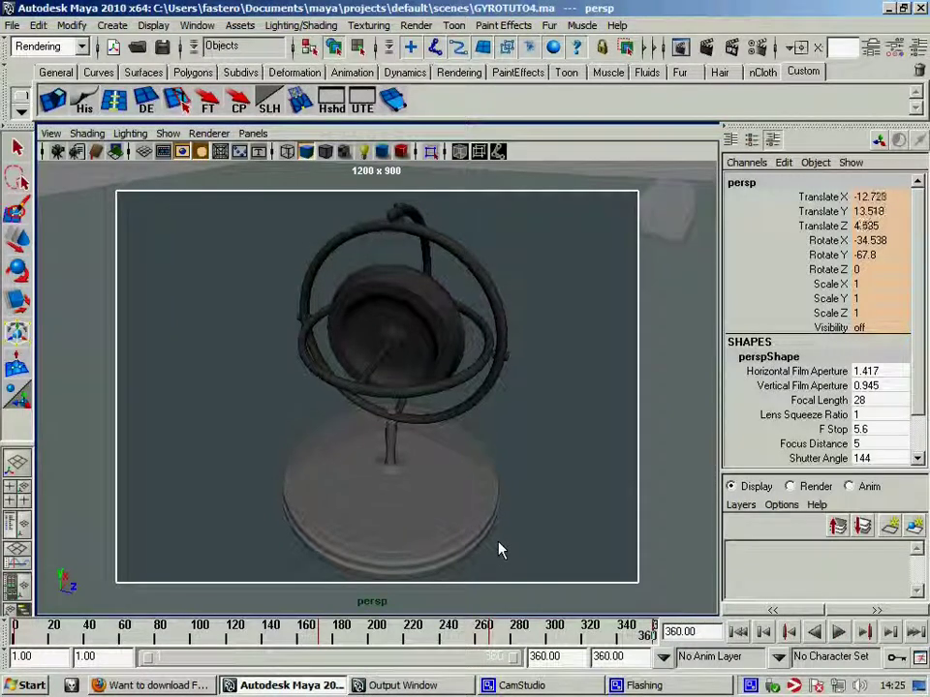
{"action": "key", "text": "alt+v"}
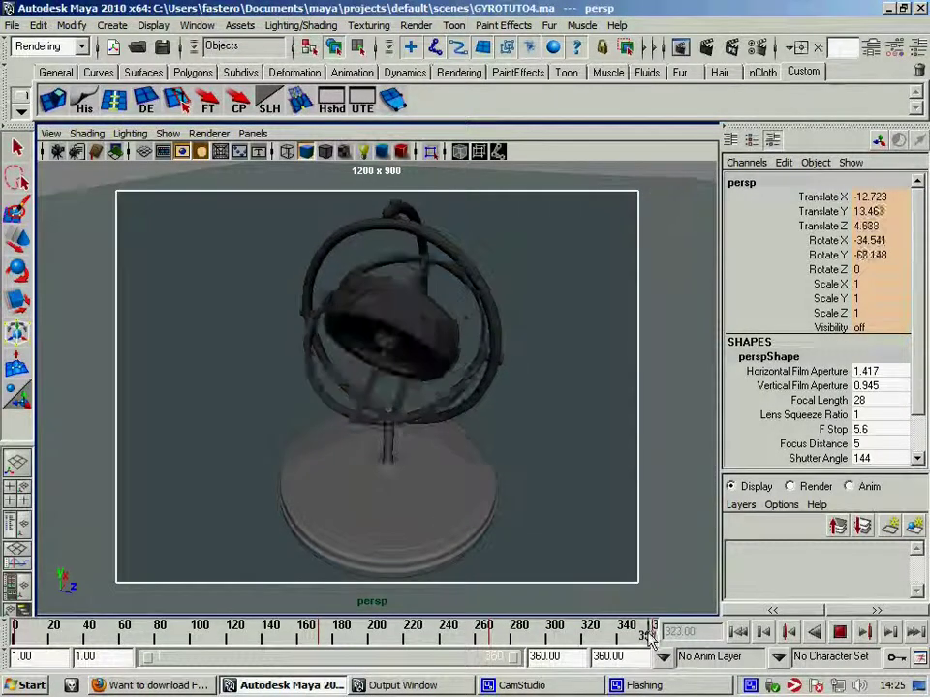
{"action": "left_click_drag", "start_coordinate": [654, 632], "coordinate": [55, 629]}
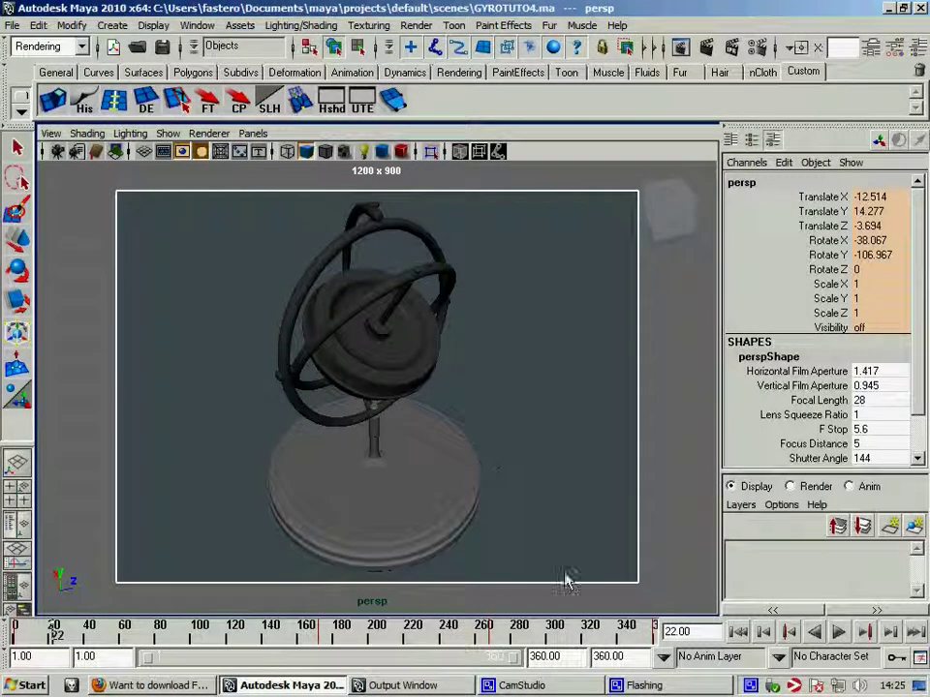
Set render output to Targa with name.#.ext numbering, end frame 360 and 640 x 480 resolution.
{"action": "left_click", "coordinate": [759, 50]}
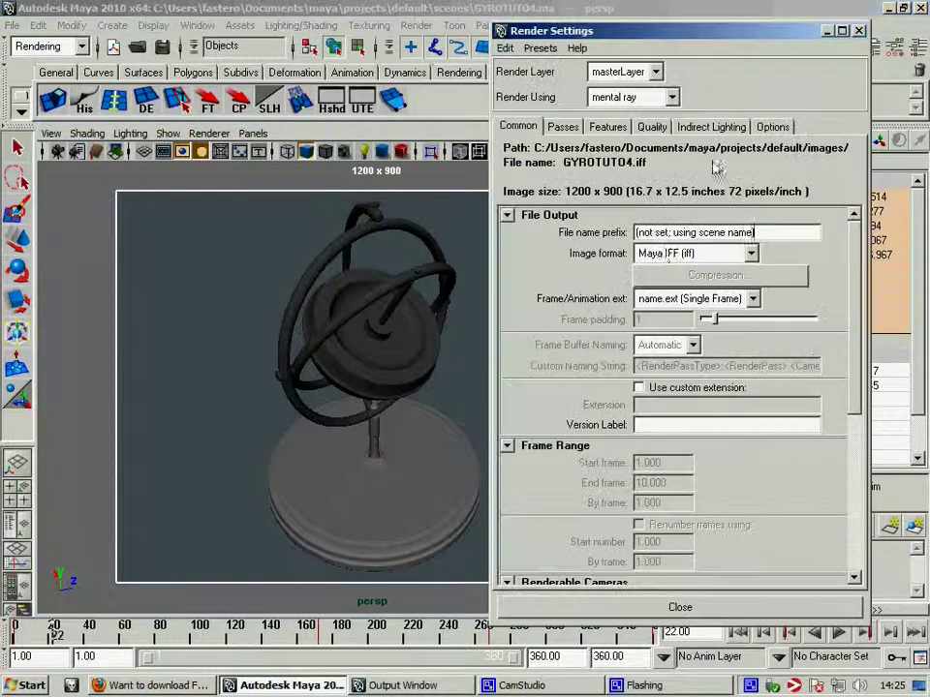
{"action": "left_click", "coordinate": [744, 253]}
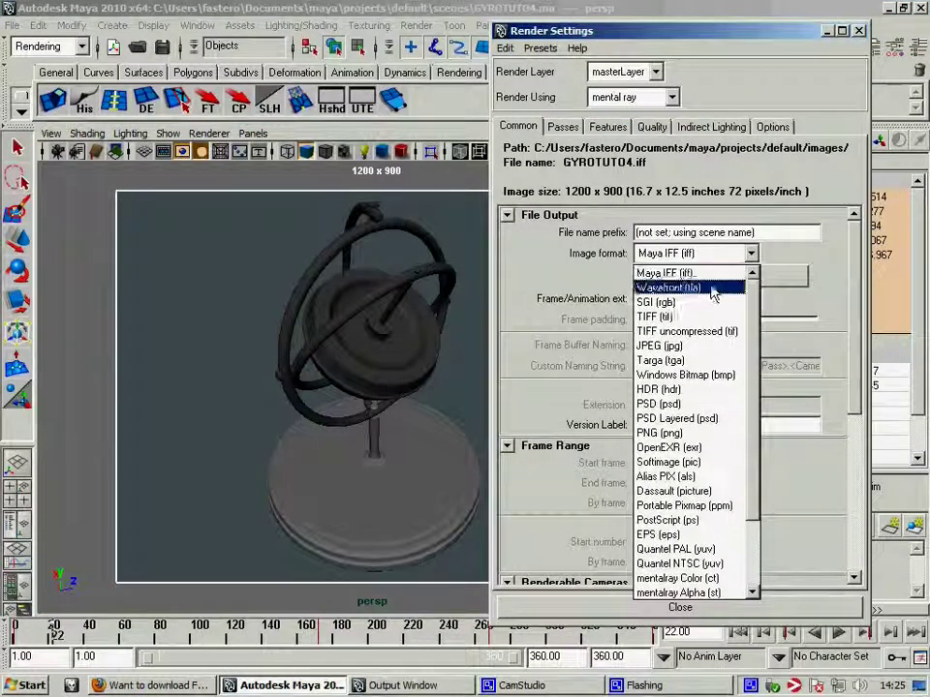
{"action": "left_click", "coordinate": [705, 361]}
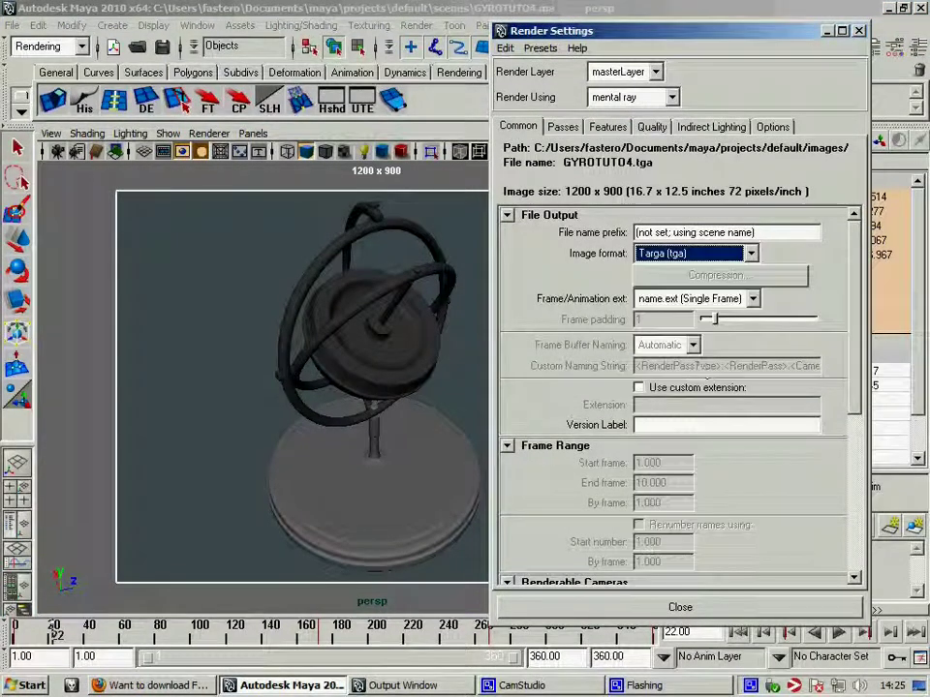
{"action": "left_click", "coordinate": [751, 299]}
{"action": "left_click", "coordinate": [710, 347]}
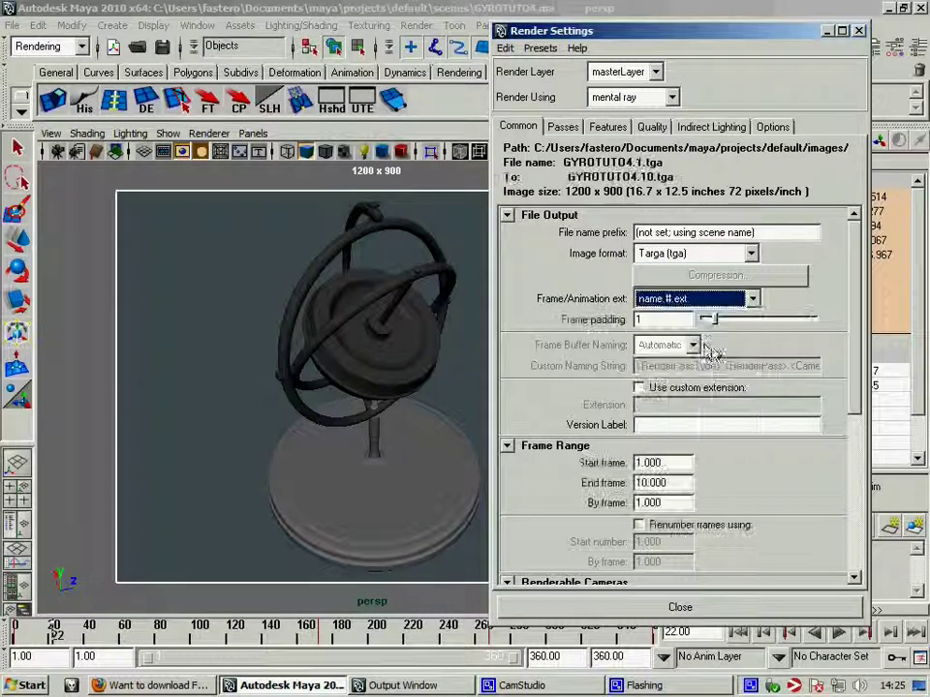
{"action": "left_click_drag", "start_coordinate": [709, 321], "coordinate": [727, 320]}
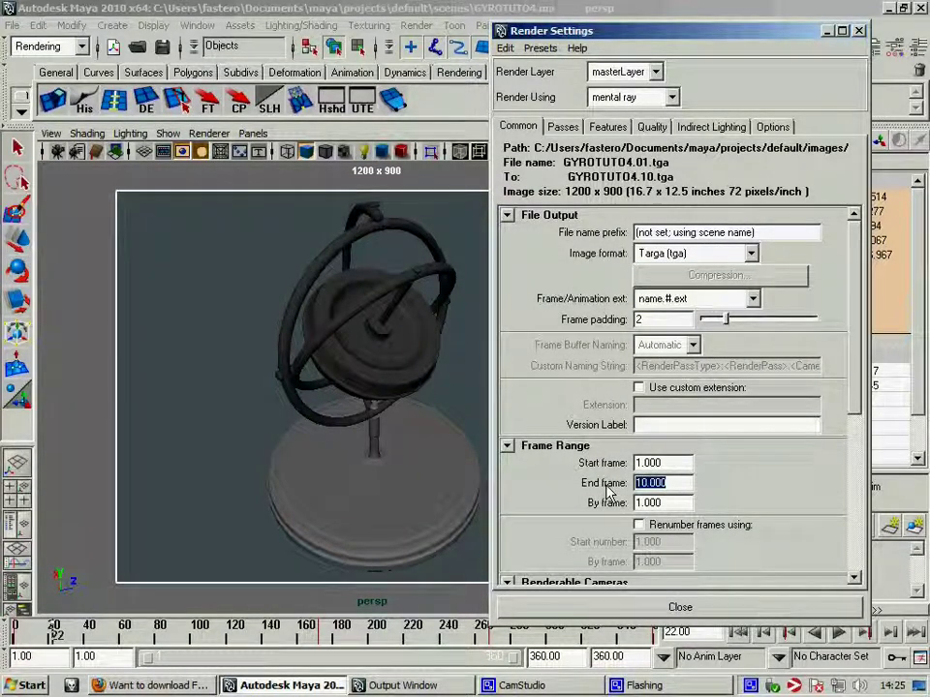
{"action": "left_click", "coordinate": [662, 483]}
{"action": "type", "text": "360"}
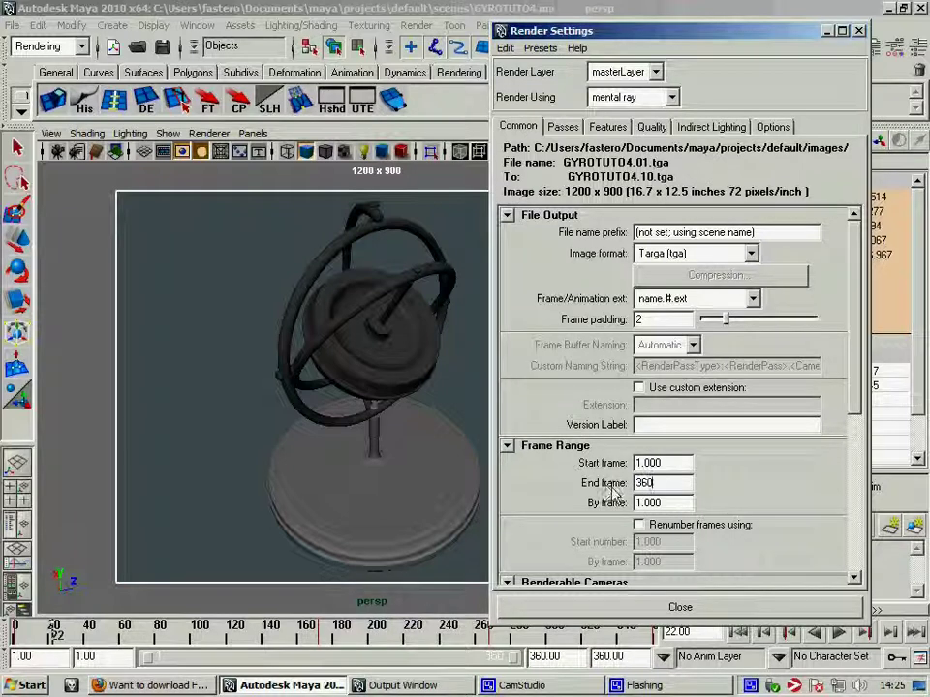
{"action": "left_click", "coordinate": [688, 505]}
{"action": "left_click_drag", "start_coordinate": [854, 393], "coordinate": [858, 503]}
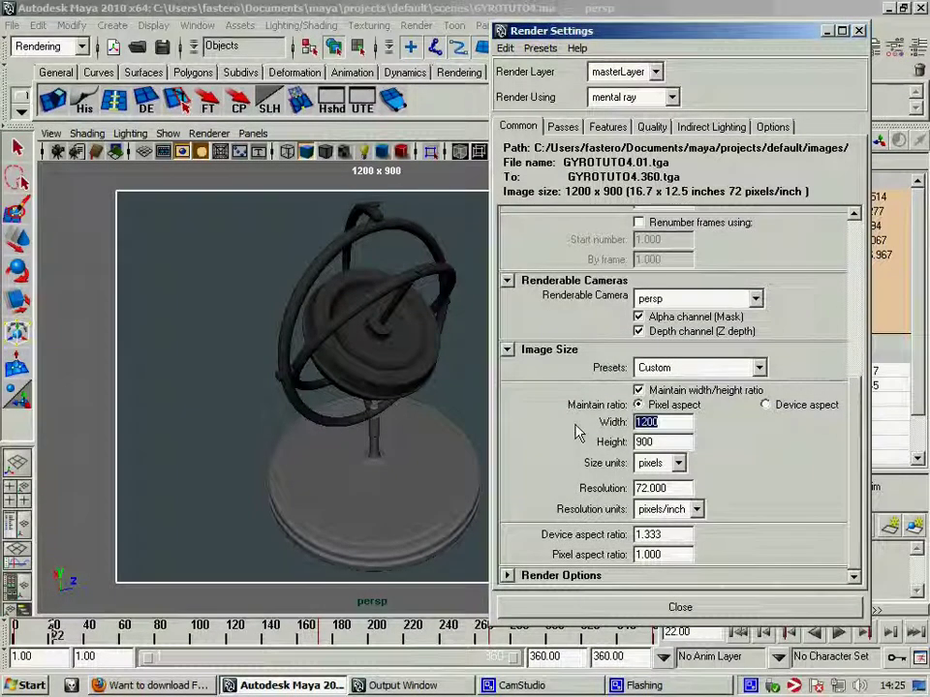
{"action": "type", "text": "0"}
{"action": "left_click", "coordinate": [683, 443]}
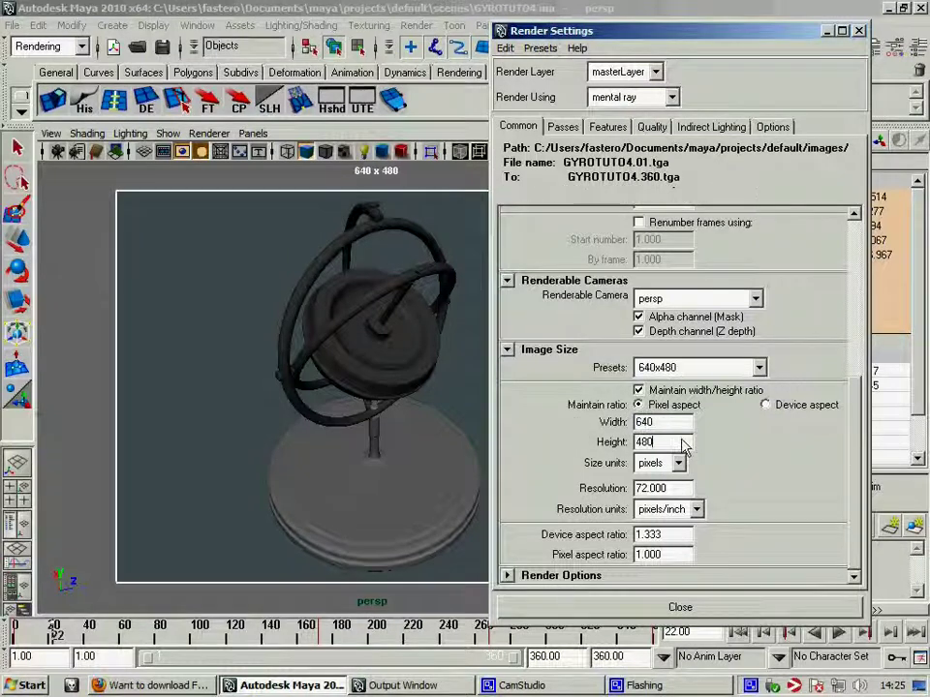
{"action": "scroll", "coordinate": [855, 484], "scroll_direction": "up", "scroll_amount": 1}
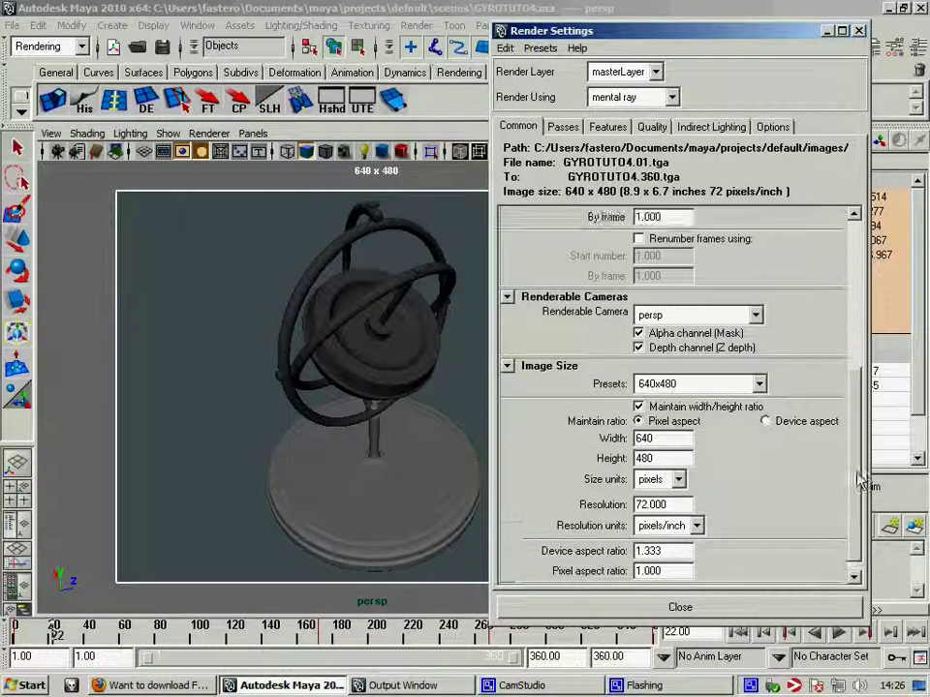
{"action": "scroll", "coordinate": [855, 484], "scroll_direction": "up", "scroll_amount": 7}
Check mental ray quality settings, then create Image Based Lighting under Indirect Lighting.
{"action": "left_click", "coordinate": [608, 127]}
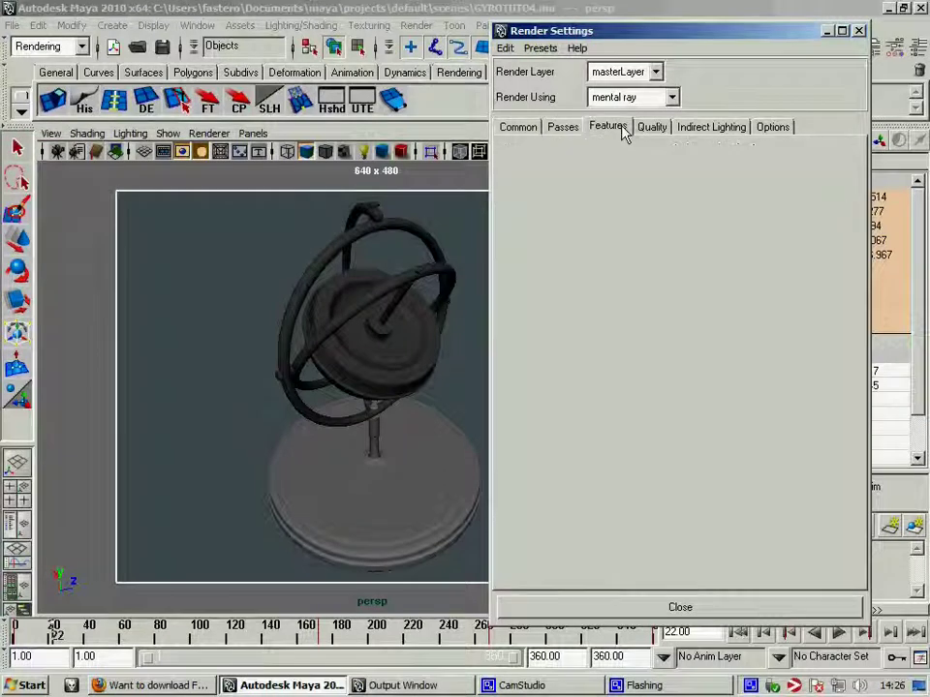
{"action": "left_click", "coordinate": [652, 126]}
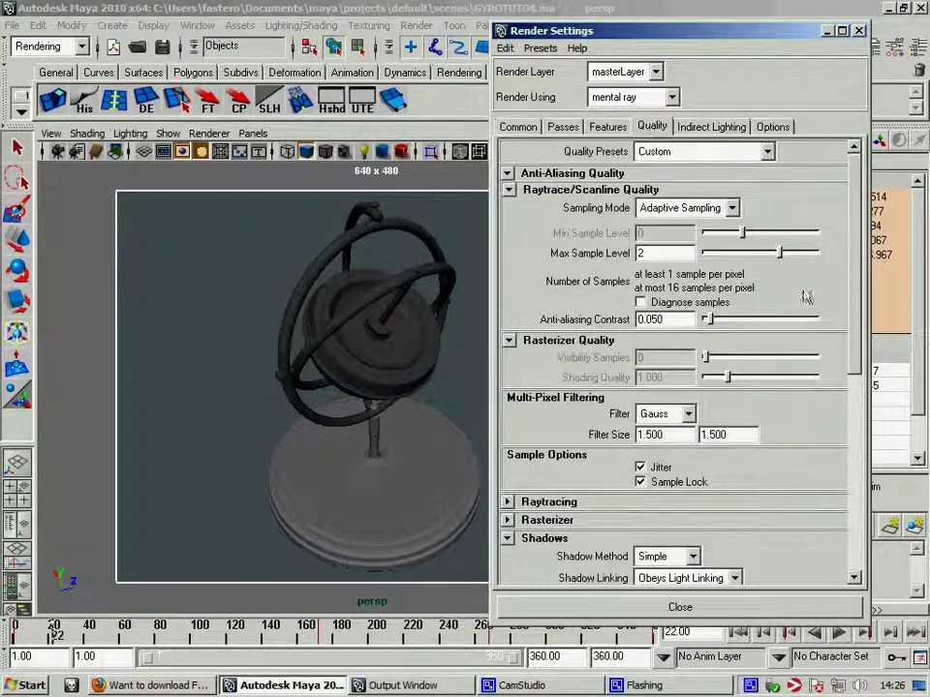
{"action": "scroll", "coordinate": [824, 408], "scroll_direction": "down", "scroll_amount": 3}
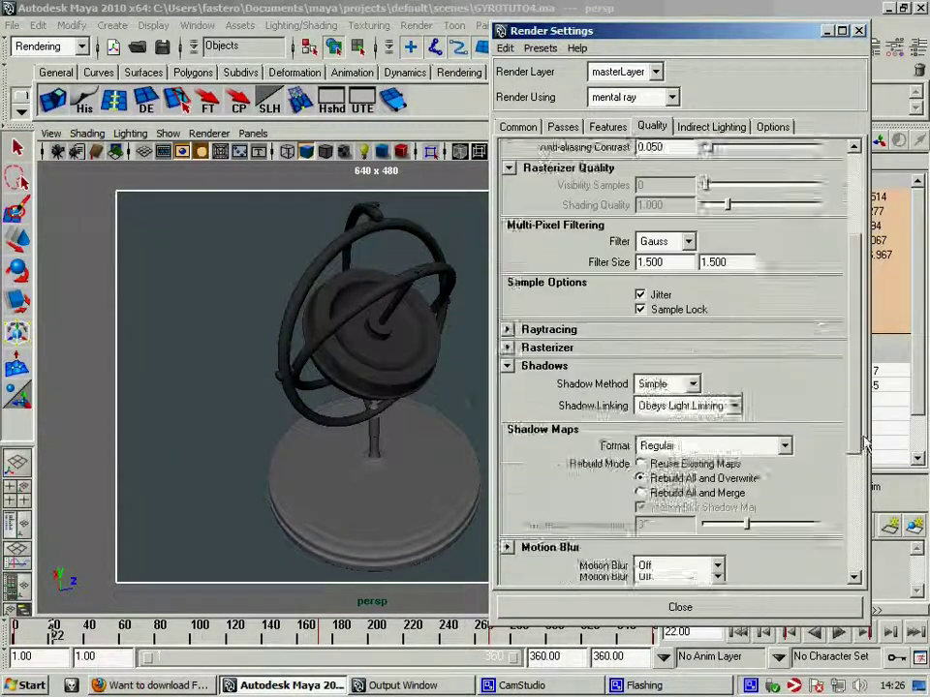
{"action": "scroll", "coordinate": [825, 408], "scroll_direction": "down", "scroll_amount": 3}
{"action": "scroll", "coordinate": [824, 408], "scroll_direction": "up", "scroll_amount": 6}
{"action": "left_click", "coordinate": [726, 129]}
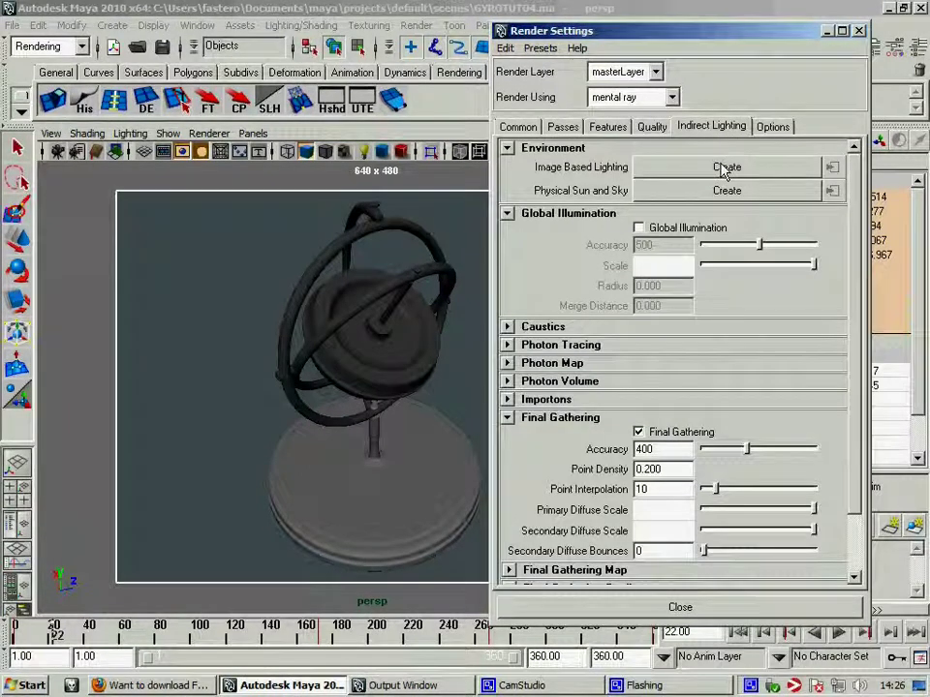
{"action": "left_click", "coordinate": [725, 168]}
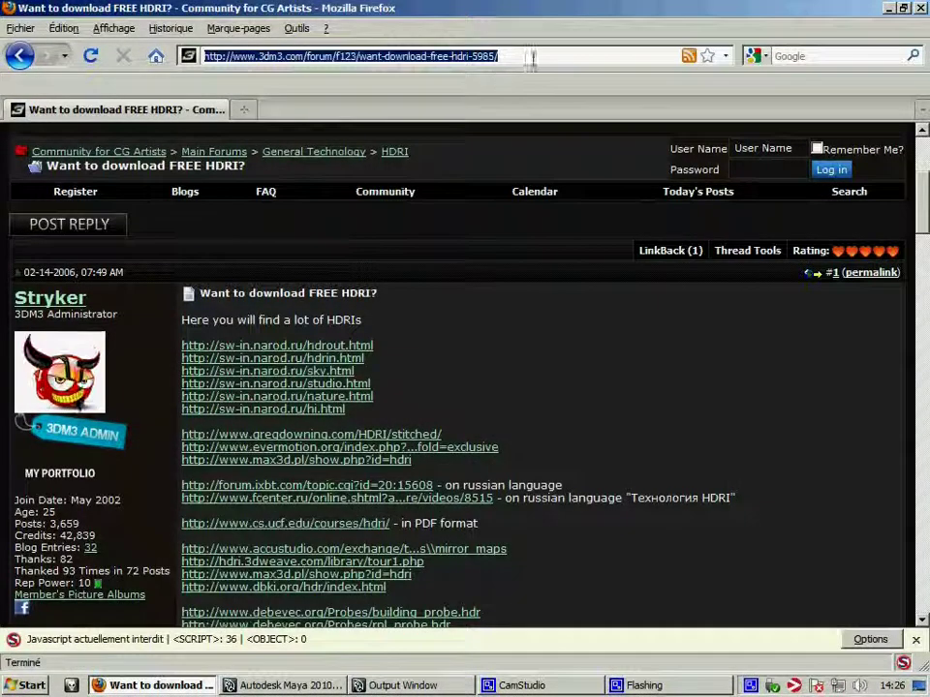
Download building_probe.hdr from the forum's HDRI links and browse for the IBL image in Maya.
{"action": "left_click", "coordinate": [552, 145]}
{"action": "scroll", "coordinate": [574, 461], "scroll_direction": "down", "scroll_amount": 2}
{"action": "scroll", "coordinate": [552, 455], "scroll_direction": "down", "scroll_amount": 2}
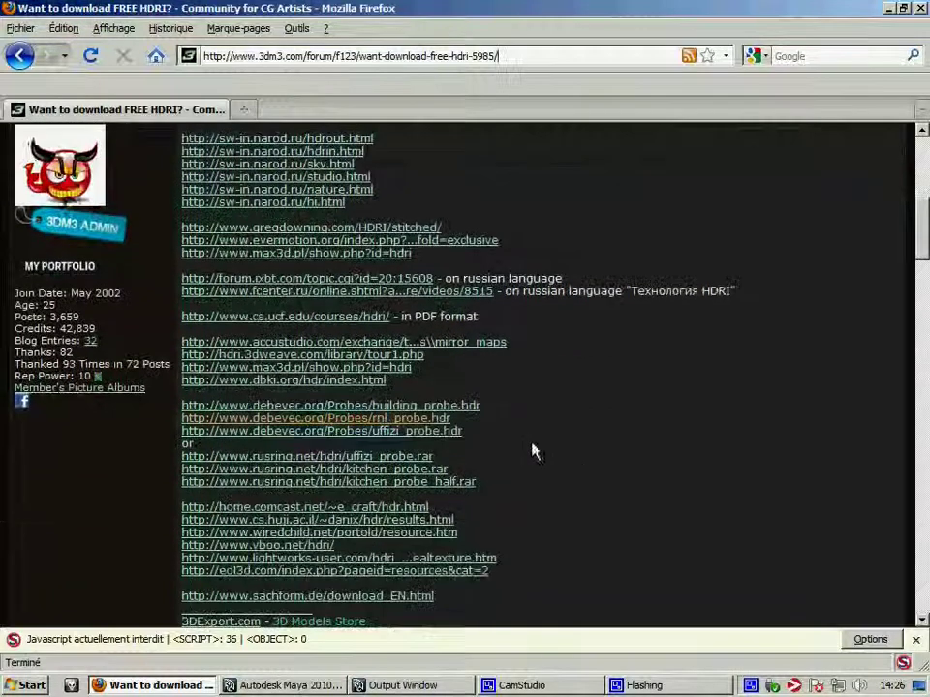
{"action": "left_click", "coordinate": [449, 410]}
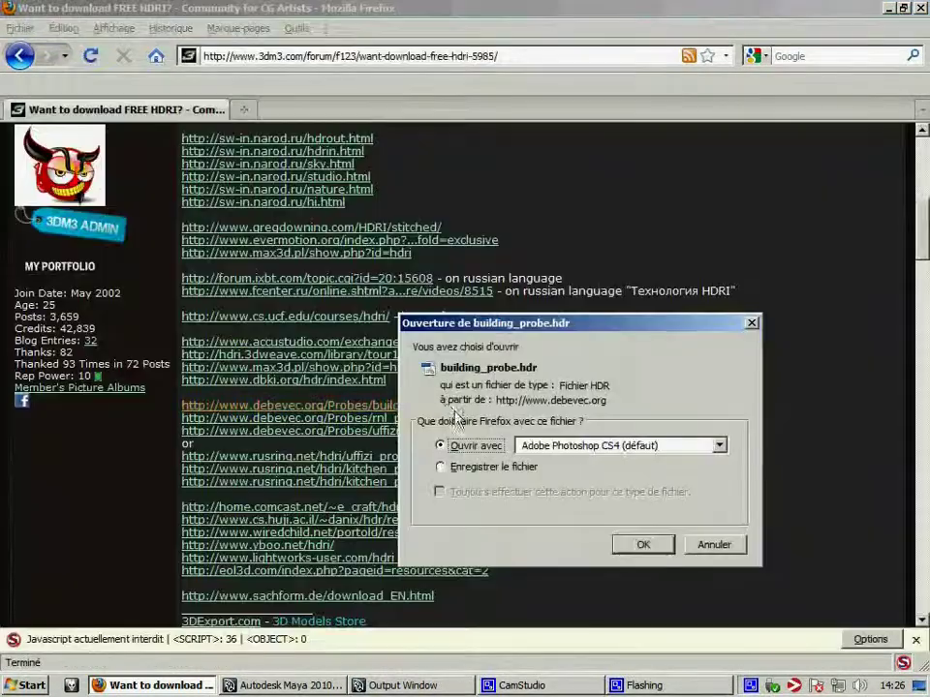
{"action": "left_click", "coordinate": [713, 545]}
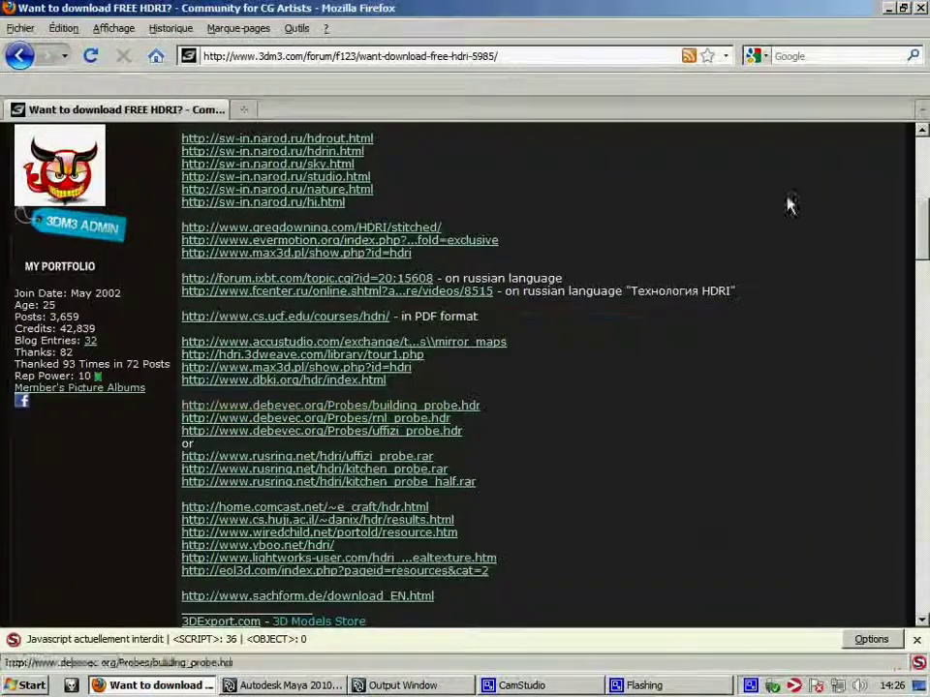
{"action": "left_click", "coordinate": [888, 9]}
{"action": "left_click", "coordinate": [880, 334]}
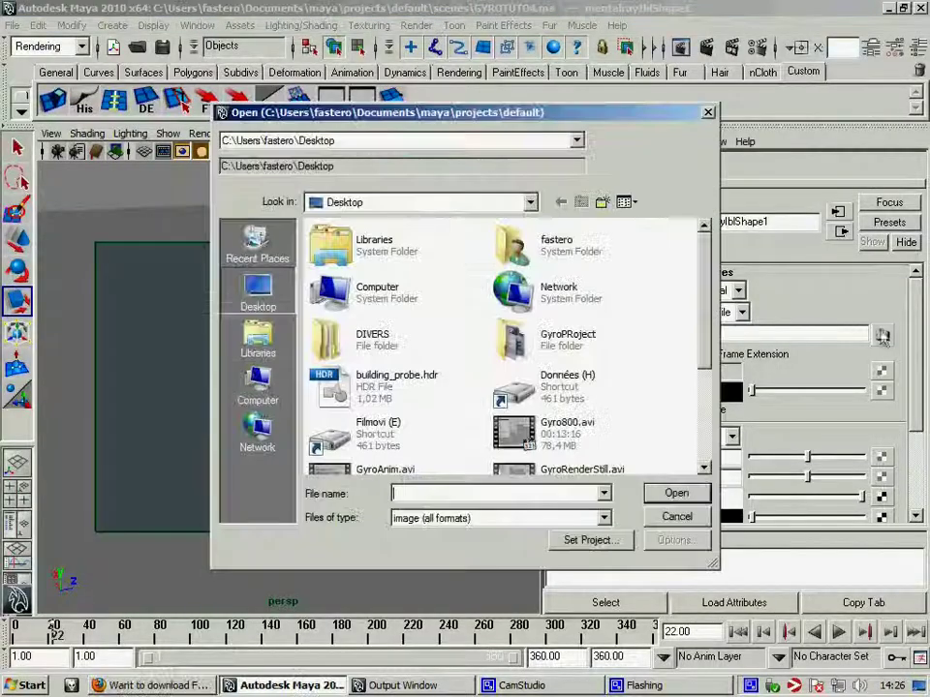
Load building_probe.hdr as the IBL image and keep the hardware filter on Linear.
{"action": "double_click", "coordinate": [388, 381]}
{"action": "mouse_move", "coordinate": [916, 301]}
{"action": "left_mouse_down"}
{"action": "mouse_move", "coordinate": [916, 413]}
{"action": "mouse_move", "coordinate": [917, 301]}
{"action": "left_mouse_up"}
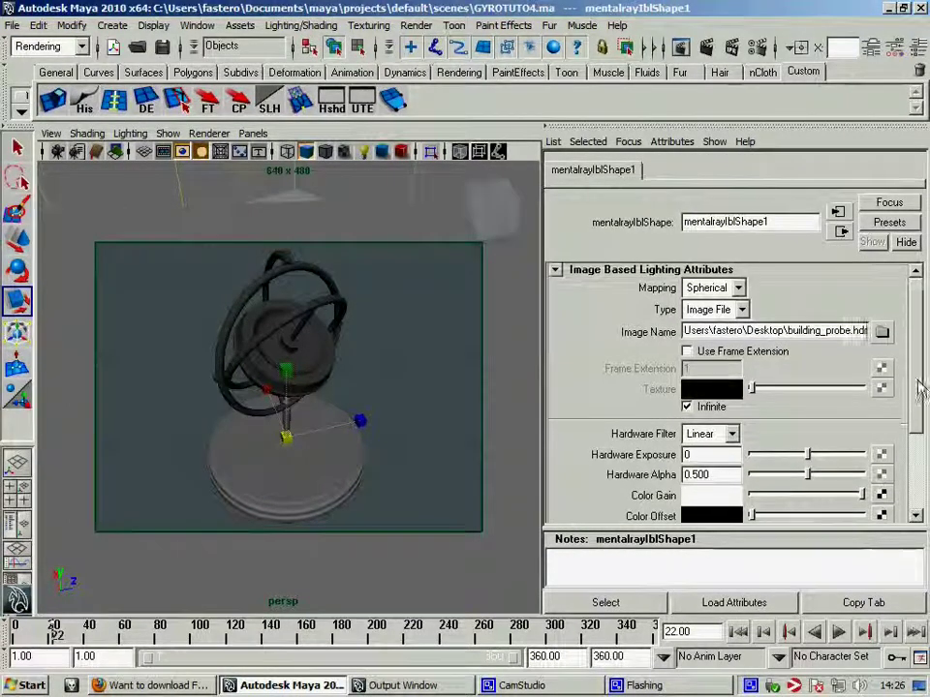
{"action": "left_click_drag", "start_coordinate": [916, 384], "coordinate": [913, 436]}
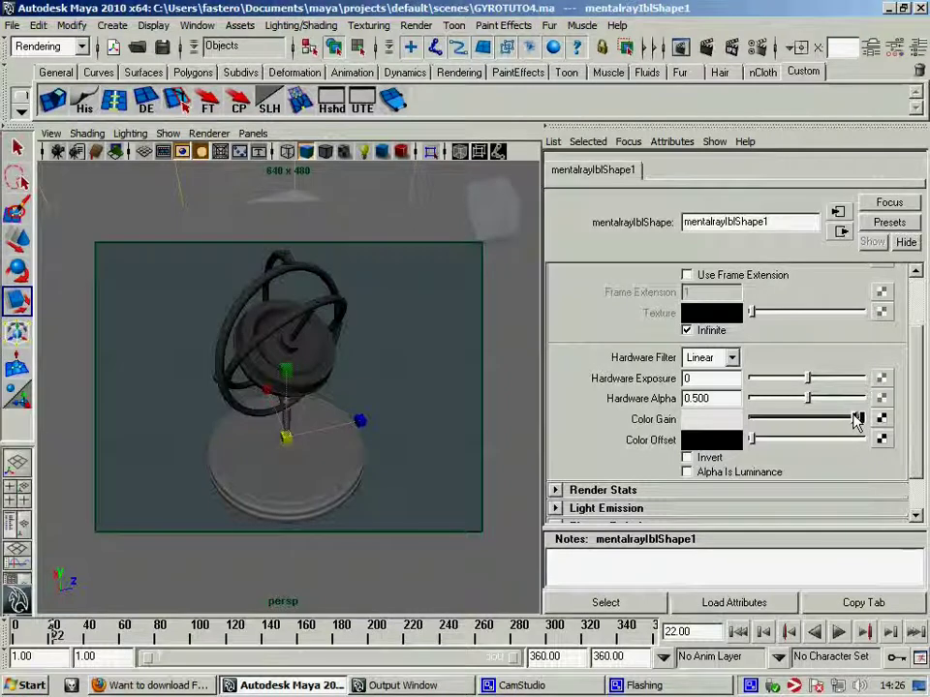
{"action": "scroll", "coordinate": [871, 387], "scroll_direction": "up", "scroll_amount": 3}
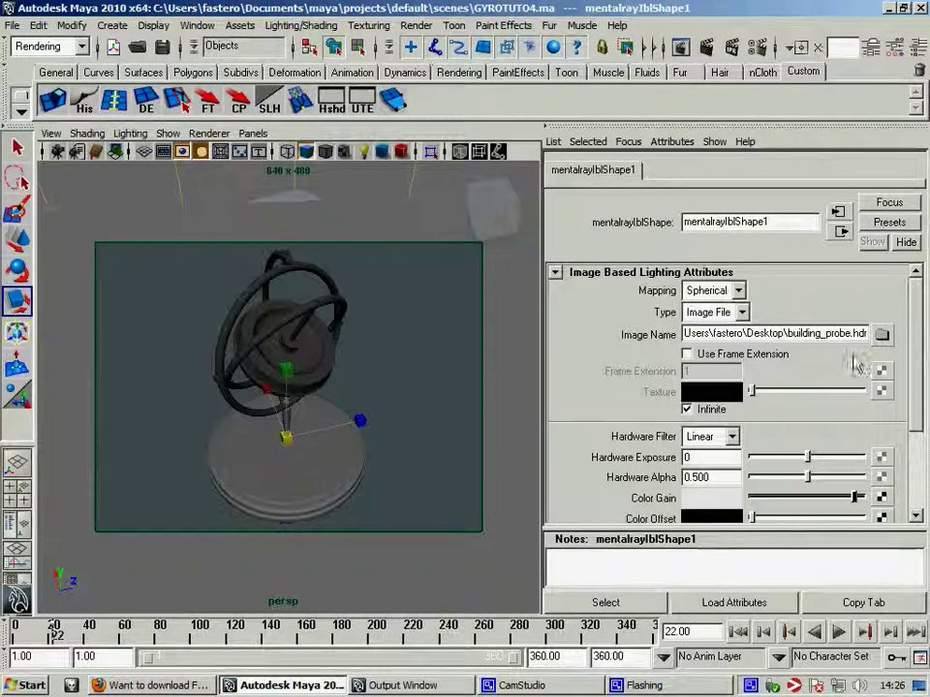
{"action": "left_click", "coordinate": [730, 436]}
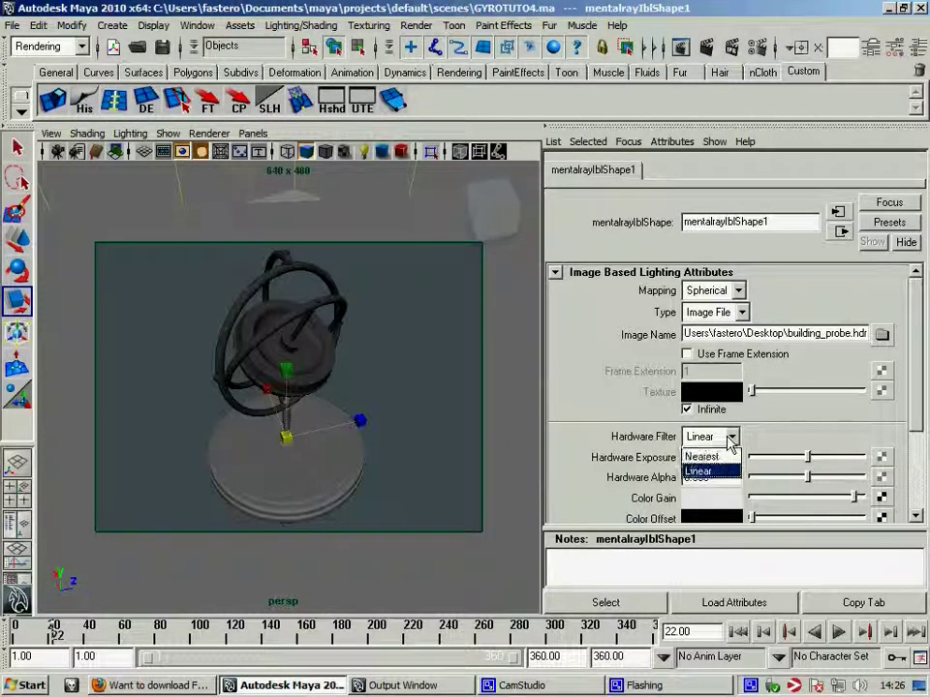
{"action": "left_click", "coordinate": [699, 471]}
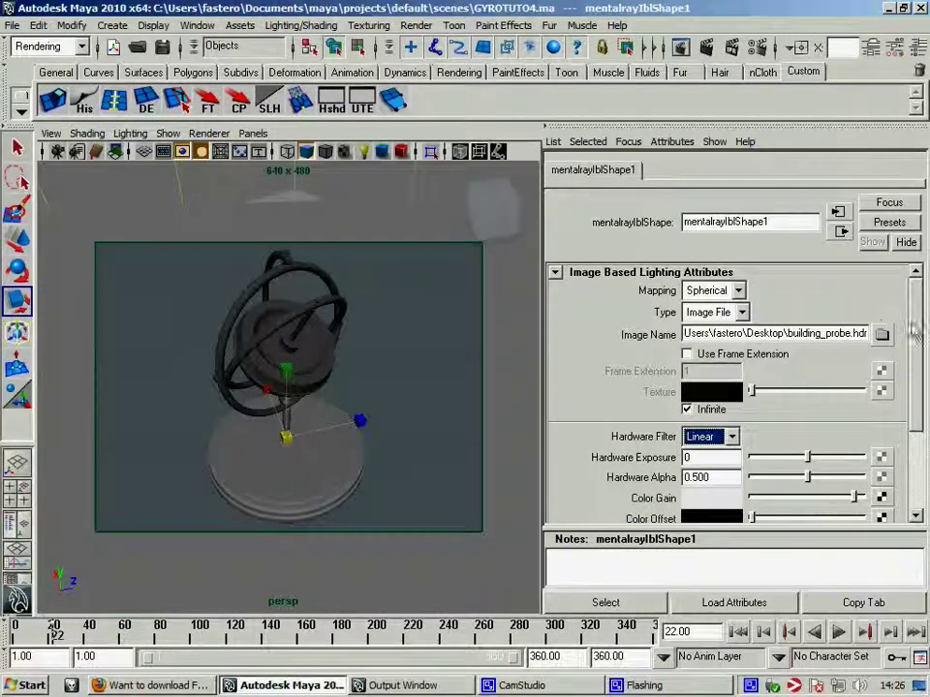
Turn off the IBL's Primary Visibility under Render Stats and show the Channel Box.
{"action": "scroll", "coordinate": [840, 294], "scroll_direction": "down", "scroll_amount": 3}
{"action": "left_click", "coordinate": [556, 442]}
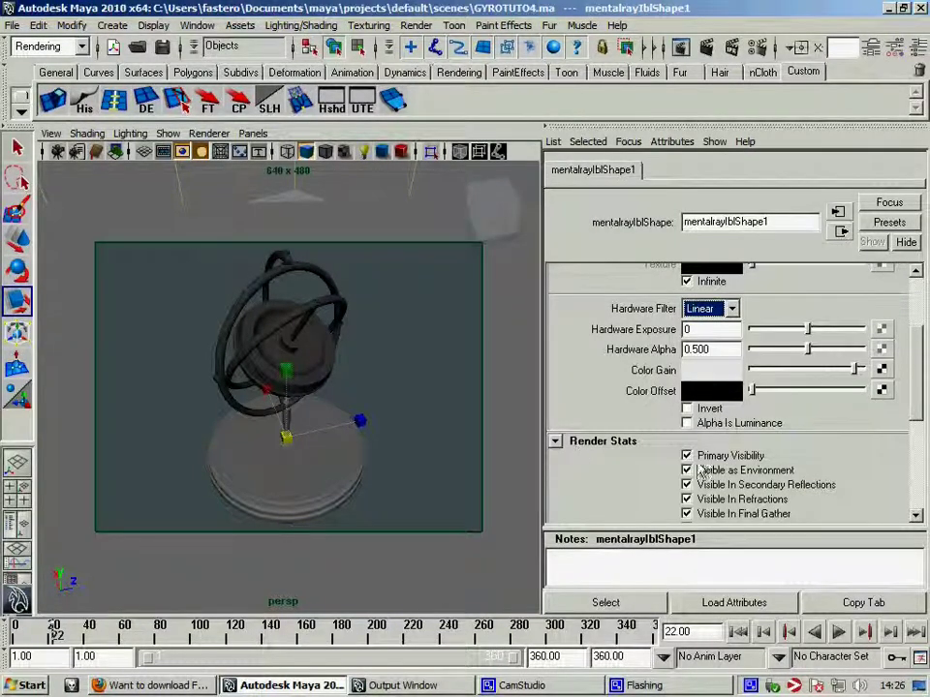
{"action": "scroll", "coordinate": [925, 437], "scroll_direction": "down", "scroll_amount": 3}
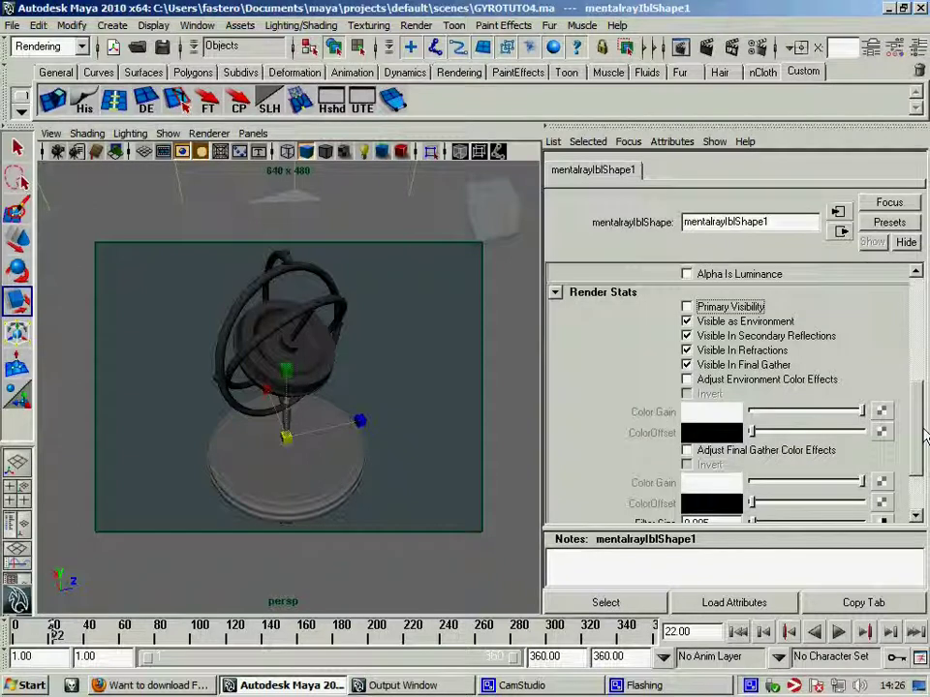
{"action": "left_click", "coordinate": [916, 58]}
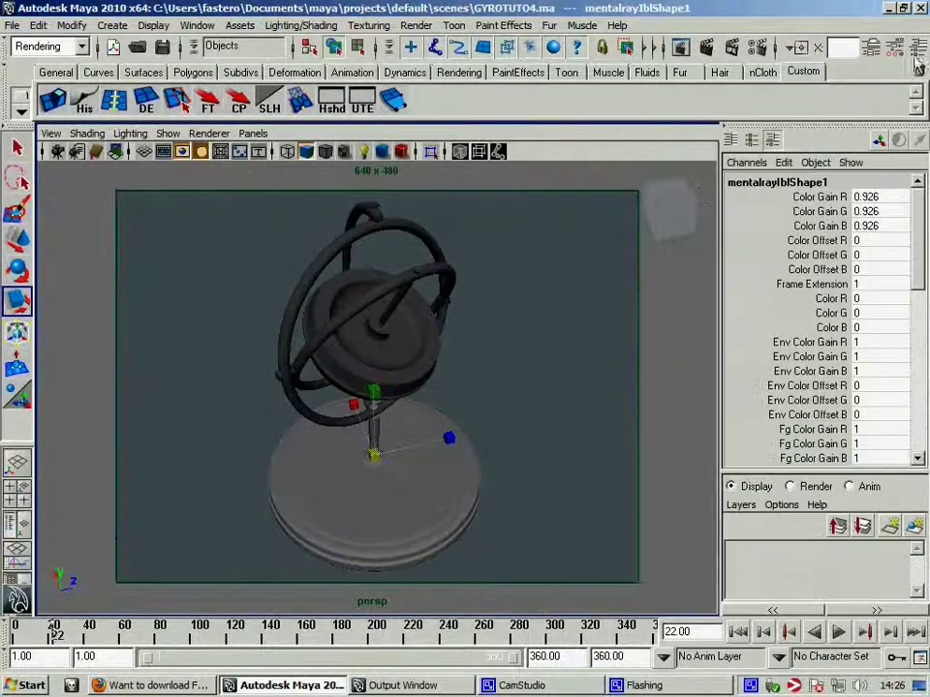
With pPlane1 and the base selected, create a new perspective camera, persp1.
{"action": "left_click", "coordinate": [548, 226]}
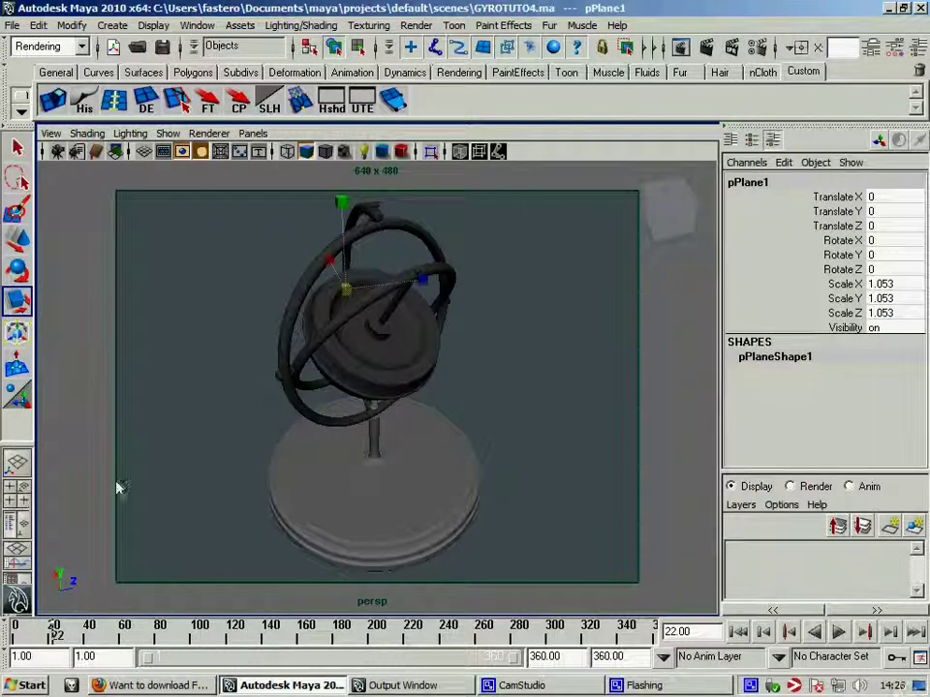
{"action": "left_click", "coordinate": [380, 414]}
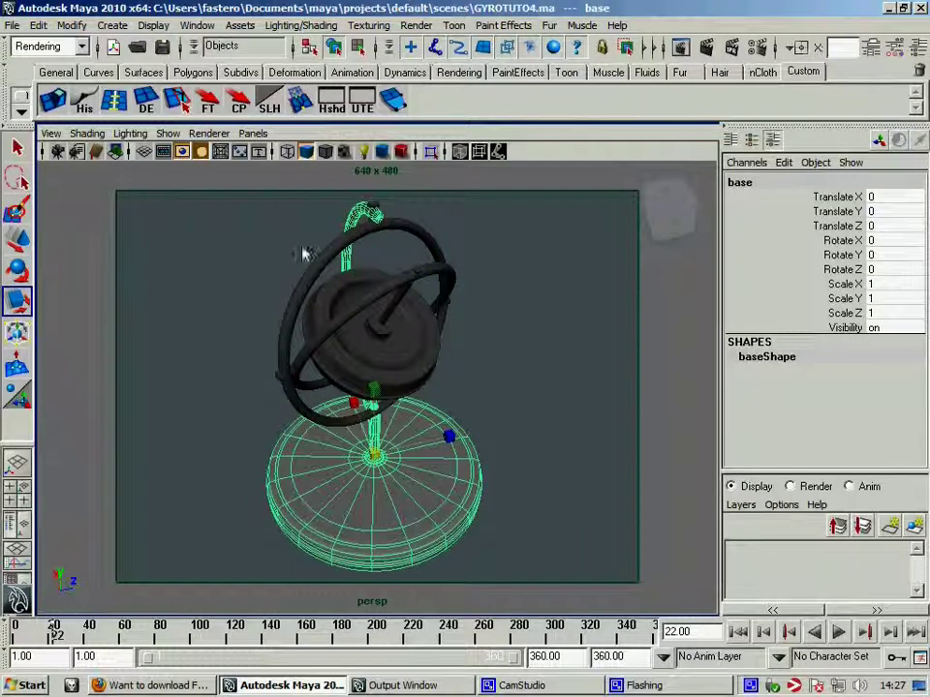
{"action": "left_click", "coordinate": [253, 133]}
{"action": "mouse_move", "coordinate": [291, 152]}
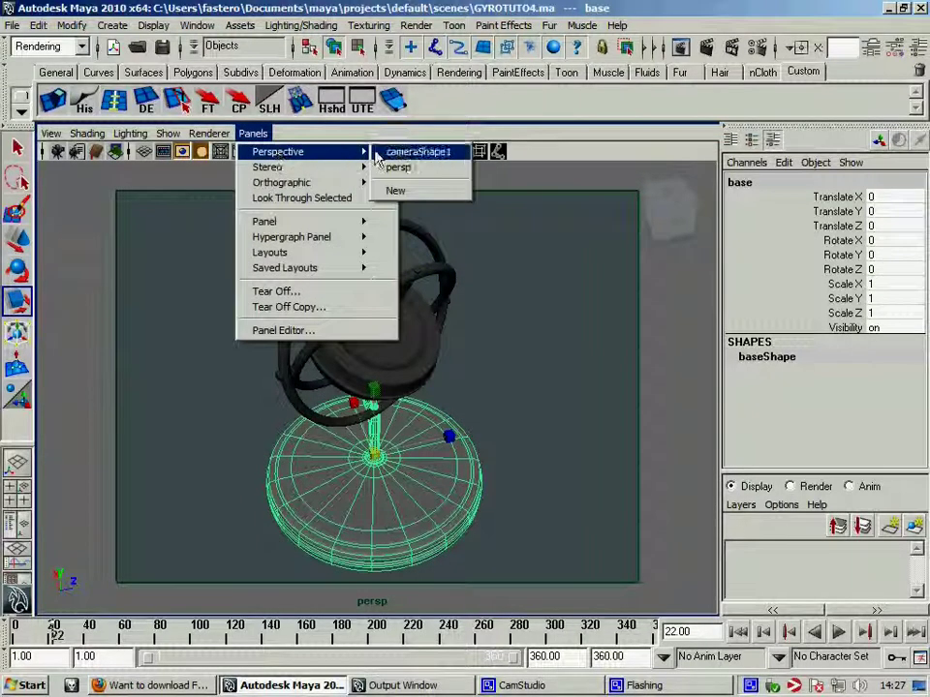
{"action": "left_click", "coordinate": [411, 191]}
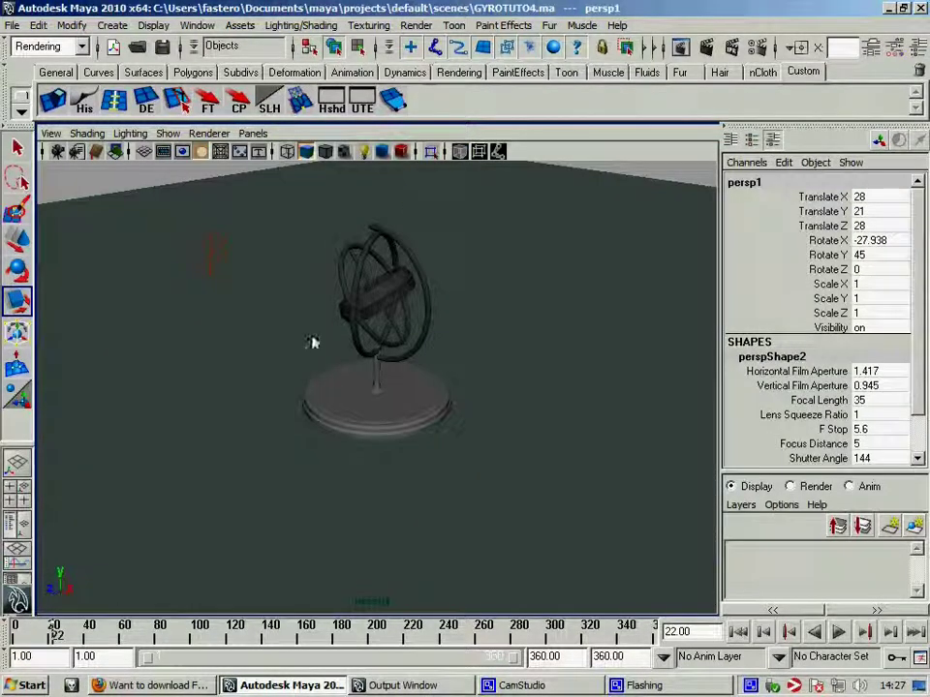
Frame the base and stem in persp1, tumbling and zooming around the gyroscope.
{"action": "right_click_drag", "start_coordinate": [311, 343], "coordinate": [368, 390], "text": "alt"}
{"action": "left_click_drag", "start_coordinate": [368, 391], "coordinate": [487, 384], "text": "alt"}
{"action": "left_click", "coordinate": [367, 318]}
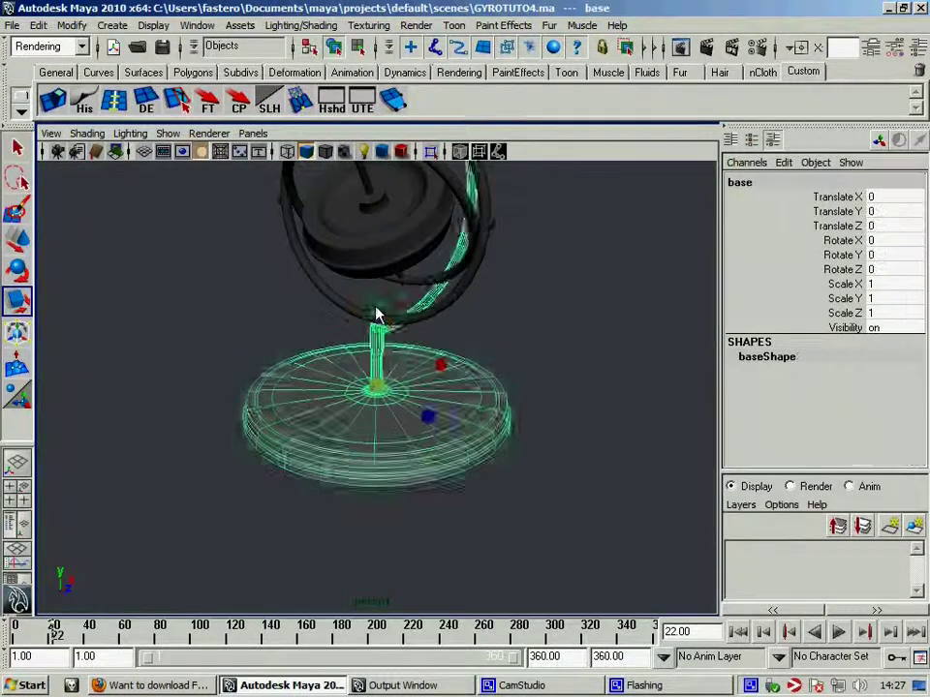
{"action": "key", "text": "f"}
{"action": "scroll", "coordinate": [491, 386], "scroll_direction": "up", "scroll_amount": 3}
{"action": "scroll", "coordinate": [484, 369], "scroll_direction": "up", "scroll_amount": 2}
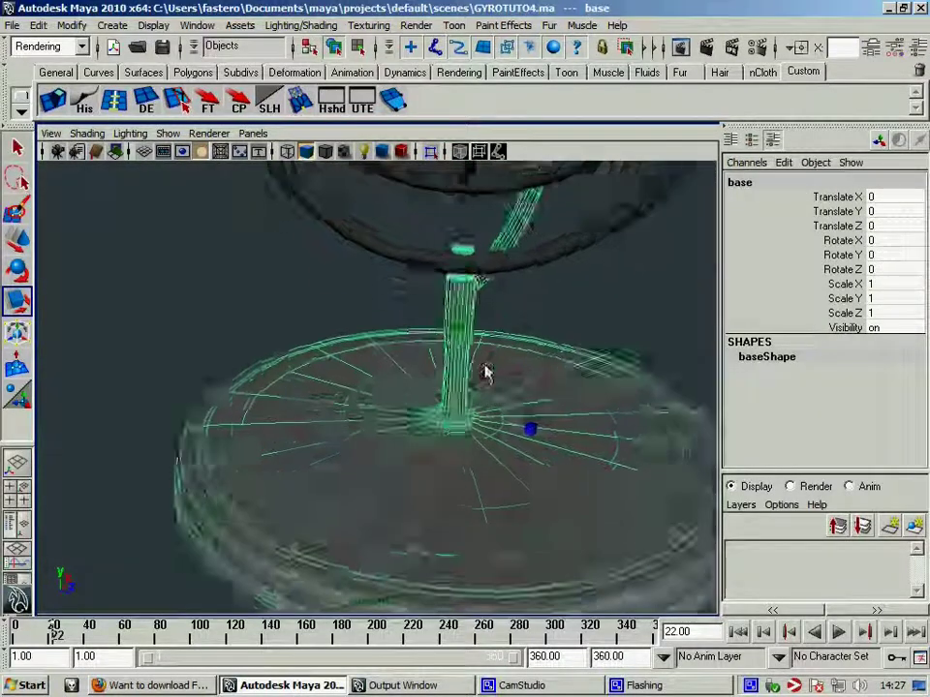
{"action": "scroll", "coordinate": [560, 433], "scroll_direction": "down", "scroll_amount": 6}
{"action": "scroll", "coordinate": [440, 429], "scroll_direction": "down", "scroll_amount": 5}
{"action": "scroll", "coordinate": [436, 444], "scroll_direction": "down", "scroll_amount": 1}
{"action": "scroll", "coordinate": [544, 458], "scroll_direction": "up", "scroll_amount": 5}
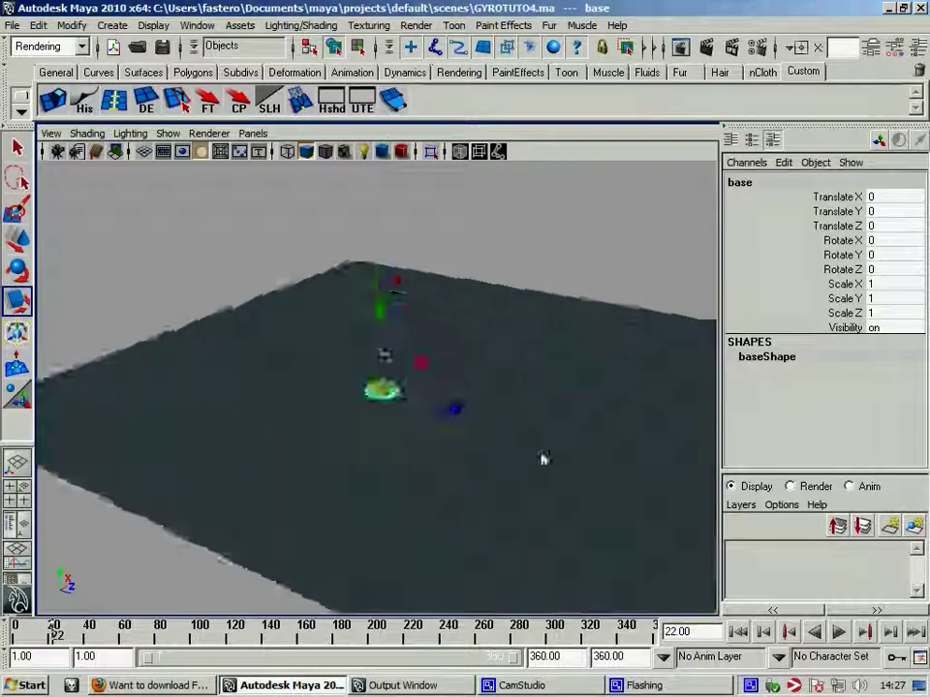
{"action": "scroll", "coordinate": [452, 429], "scroll_direction": "up", "scroll_amount": 3}
{"action": "scroll", "coordinate": [451, 429], "scroll_direction": "up", "scroll_amount": 3}
{"action": "scroll", "coordinate": [539, 430], "scroll_direction": "up", "scroll_amount": 2}
{"action": "scroll", "coordinate": [525, 382], "scroll_direction": "up", "scroll_amount": 2}
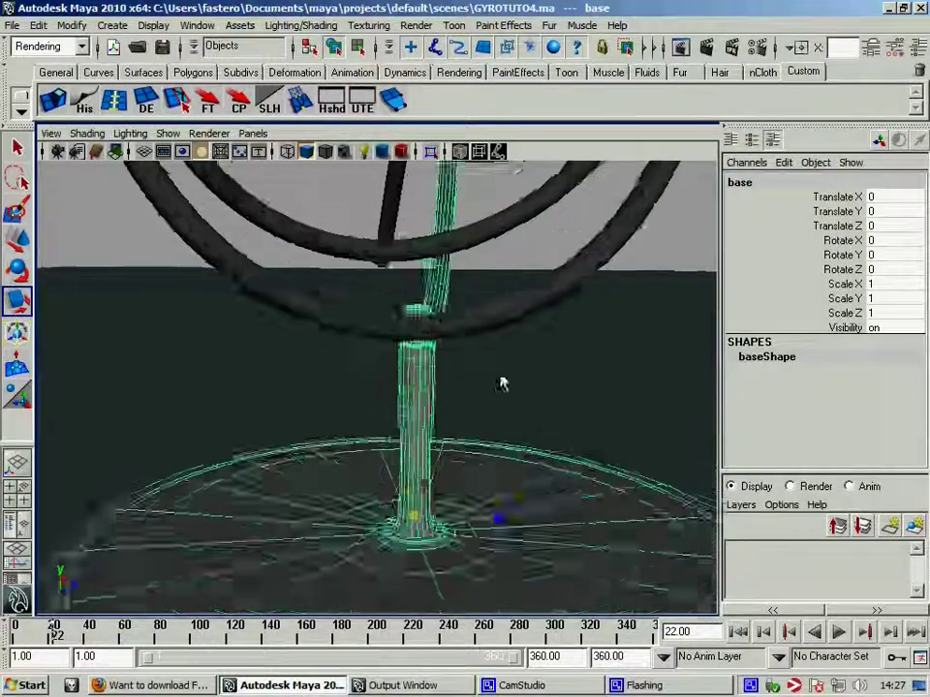
{"action": "scroll", "coordinate": [500, 382], "scroll_direction": "up", "scroll_amount": 1}
{"action": "left_click_drag", "start_coordinate": [496, 382], "coordinate": [391, 338], "text": "alt"}
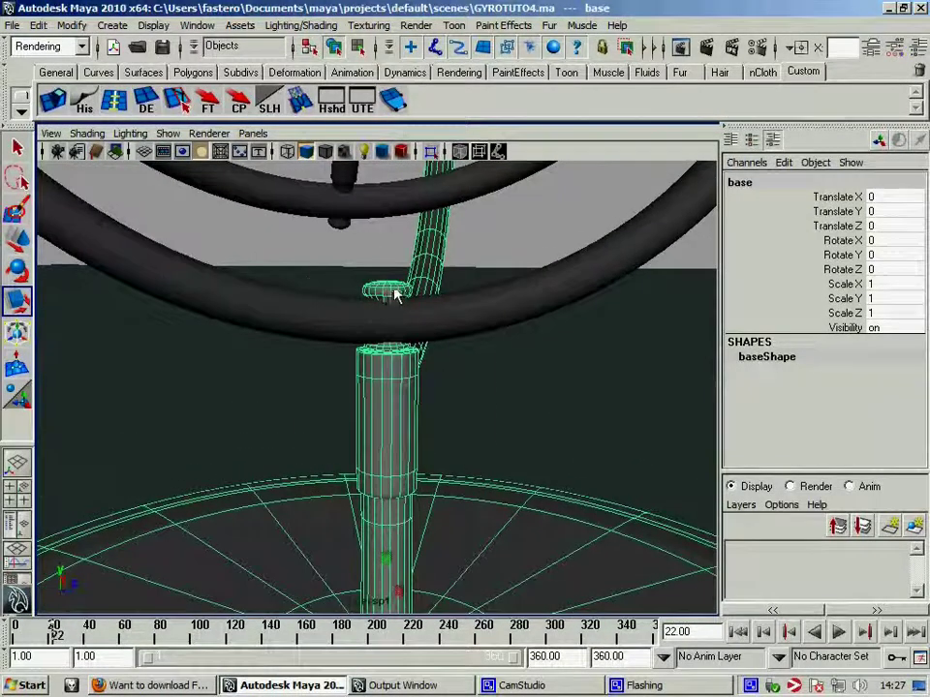
{"action": "right_click_drag", "start_coordinate": [394, 292], "coordinate": [440, 352]}
{"action": "left_click_drag", "start_coordinate": [440, 352], "coordinate": [422, 356], "text": "alt"}
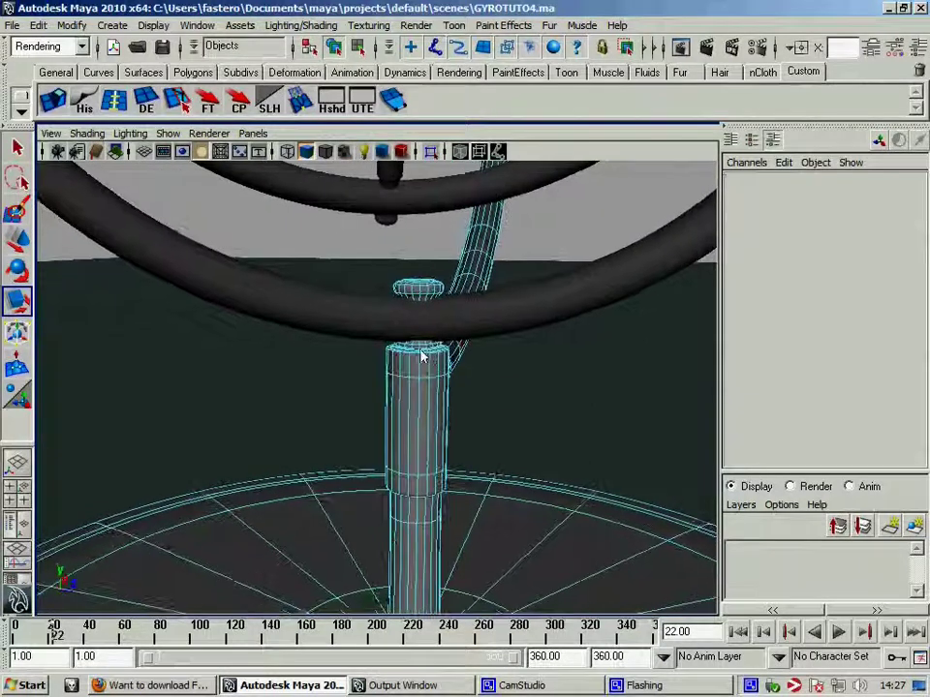
Switch to the Outliner/Persp layout and select baseShape, orbiting close to the stand.
{"action": "left_click", "coordinate": [22, 520]}
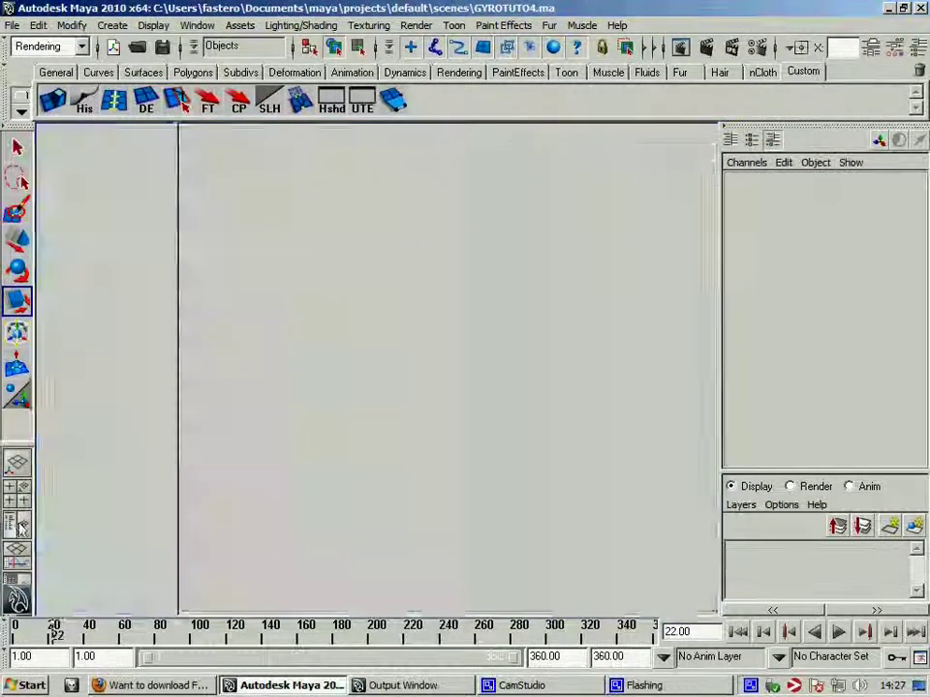
{"action": "left_click", "coordinate": [48, 250]}
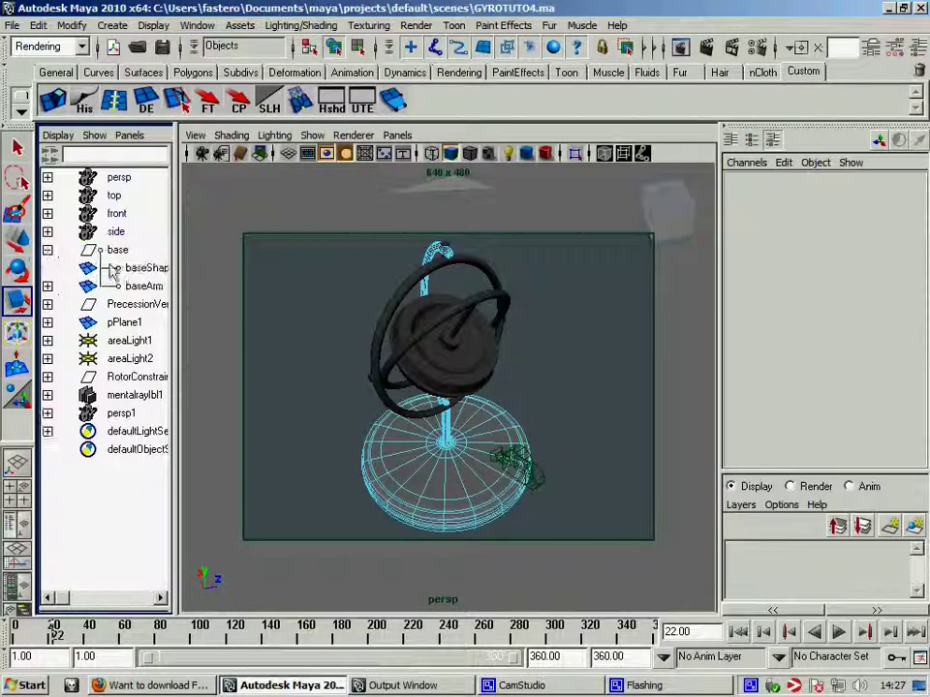
{"action": "left_click", "coordinate": [136, 268]}
{"action": "left_click_drag", "start_coordinate": [429, 523], "coordinate": [429, 484], "text": "alt"}
{"action": "right_click_drag", "start_coordinate": [429, 484], "coordinate": [421, 393]}
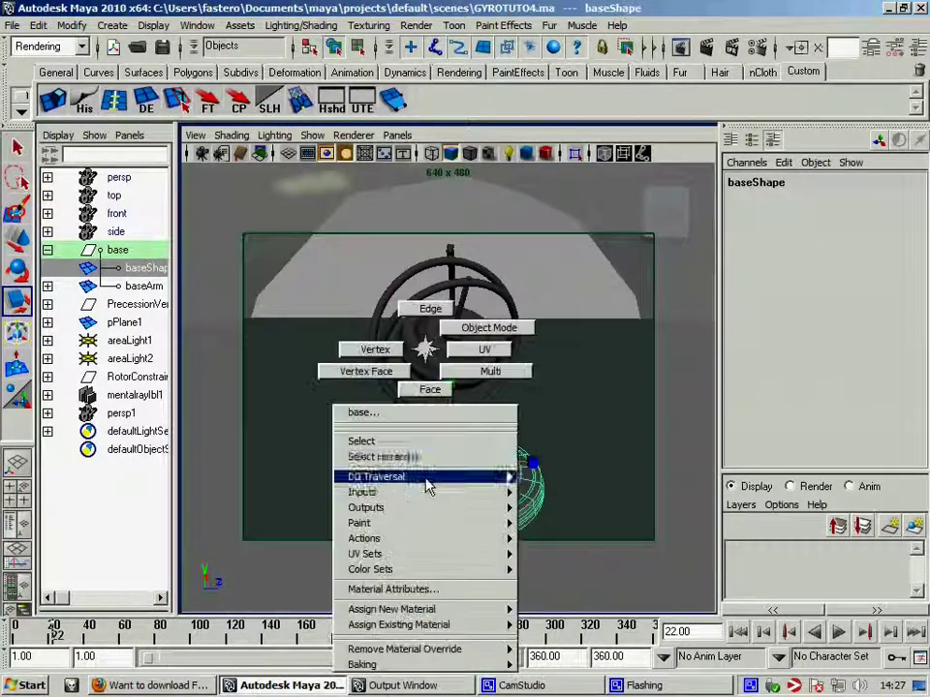
{"action": "left_click_drag", "start_coordinate": [421, 392], "coordinate": [400, 362], "text": "alt"}
{"action": "right_click_drag", "start_coordinate": [400, 362], "coordinate": [512, 435], "text": "alt"}
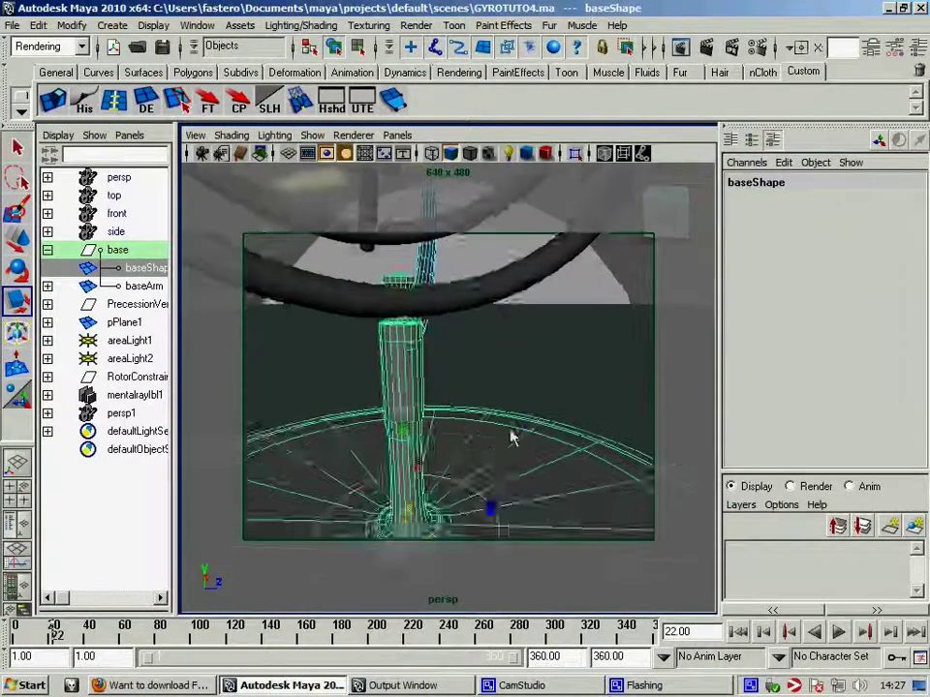
{"action": "mouse_move", "coordinate": [512, 436]}
{"action": "left_mouse_down", "text": "alt"}
{"action": "mouse_move", "coordinate": [328, 318]}
{"action": "mouse_move", "coordinate": [461, 369]}
{"action": "mouse_move", "coordinate": [478, 524]}
{"action": "left_mouse_up", "text": "alt"}
{"action": "right_click_drag", "start_coordinate": [536, 349], "coordinate": [560, 388]}
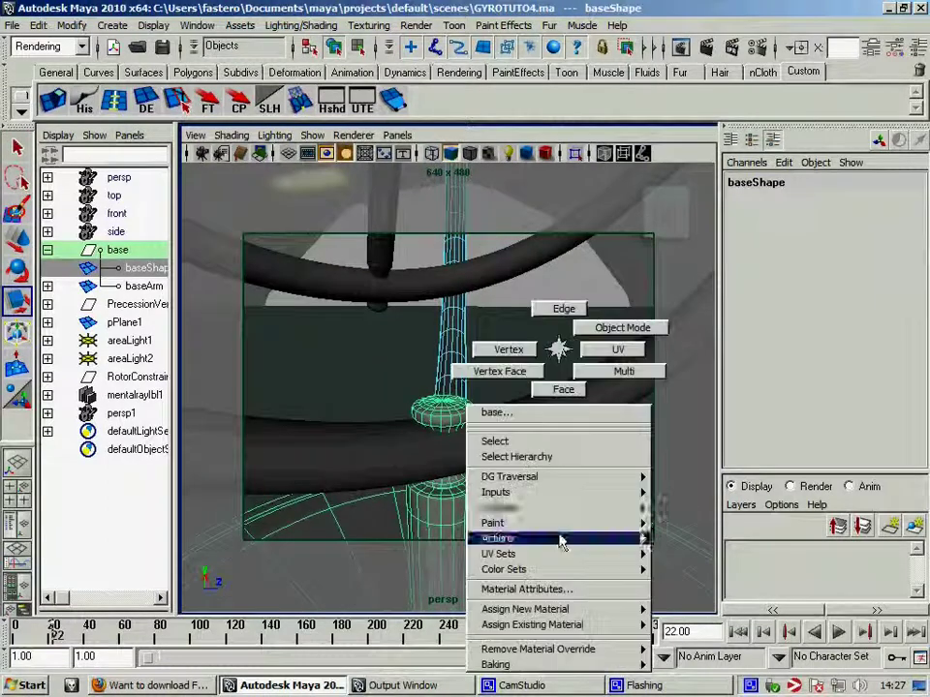
{"action": "mouse_move", "coordinate": [532, 444]}
{"action": "left_mouse_down", "text": "alt"}
{"action": "mouse_move", "coordinate": [465, 457]}
{"action": "mouse_move", "coordinate": [556, 383]}
{"action": "left_mouse_up", "text": "alt"}
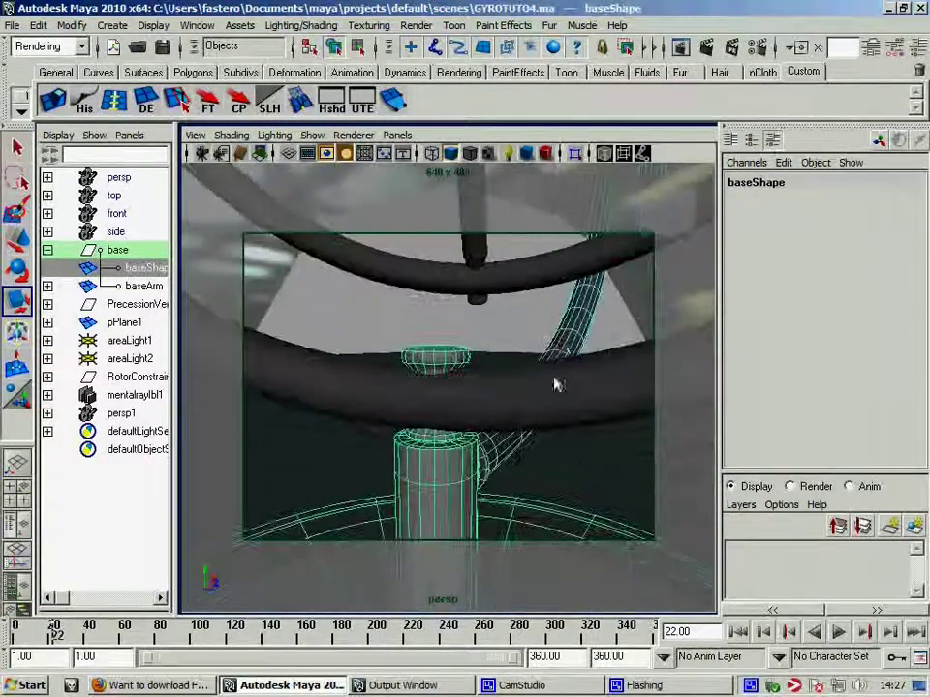
{"action": "right_click_drag", "start_coordinate": [563, 336], "coordinate": [597, 321]}
{"action": "left_click", "coordinate": [574, 345]}
{"action": "left_click", "coordinate": [573, 346]}
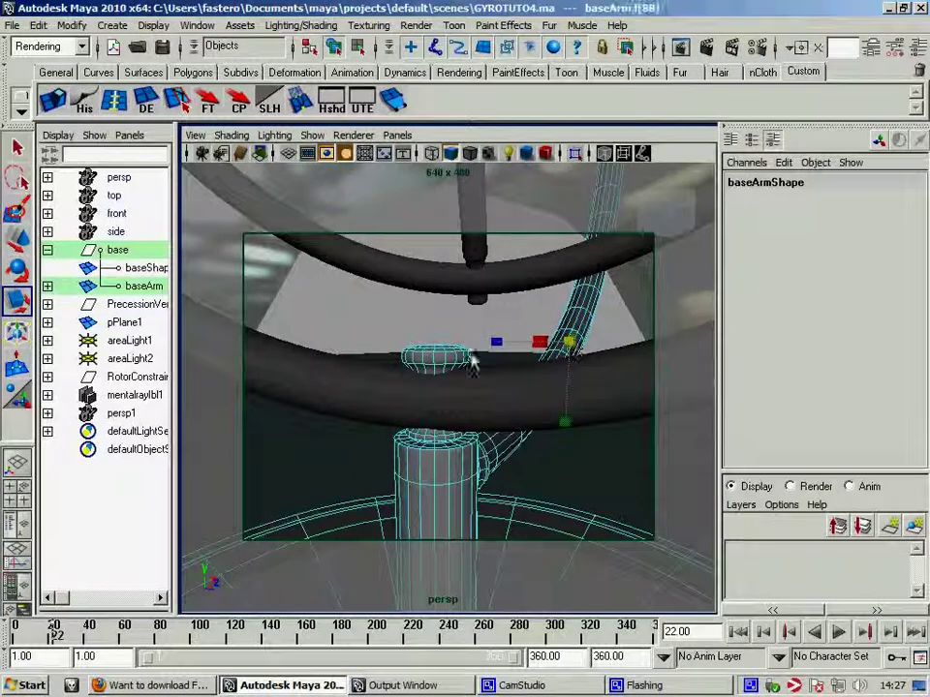
{"action": "left_click", "coordinate": [410, 347]}
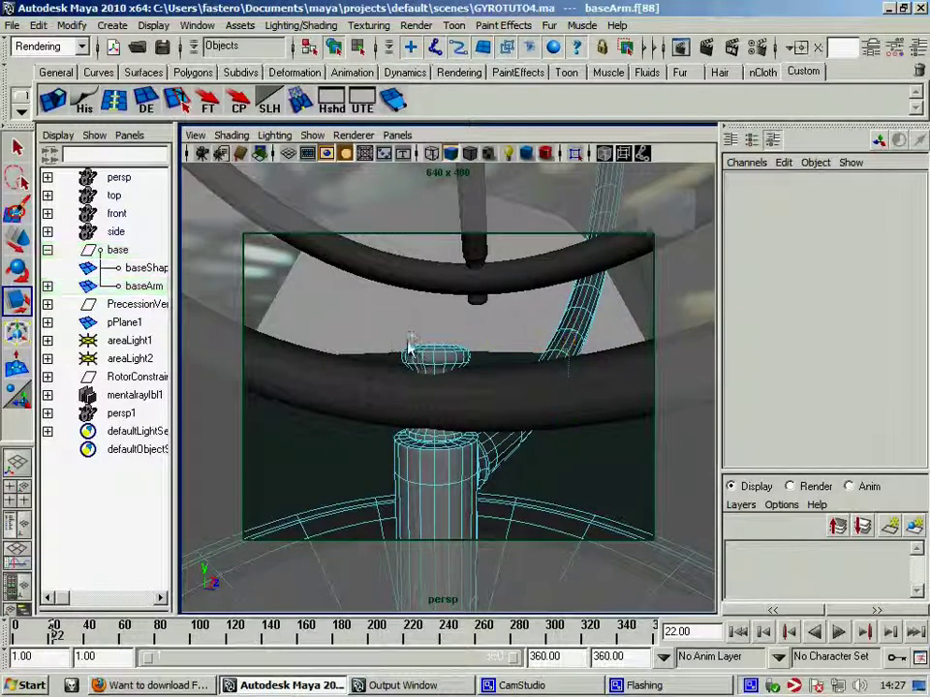
{"action": "left_click", "coordinate": [145, 267]}
Put the base into Face component selection mode.
{"action": "right_click", "coordinate": [433, 388]}
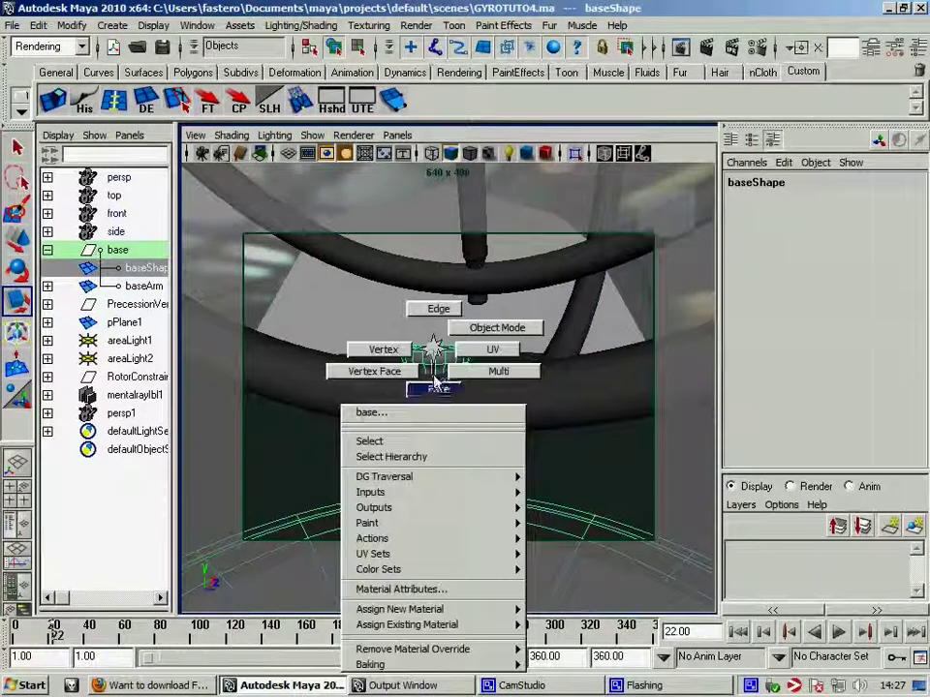
{"action": "left_click_drag", "start_coordinate": [433, 388], "coordinate": [461, 389], "text": "alt"}
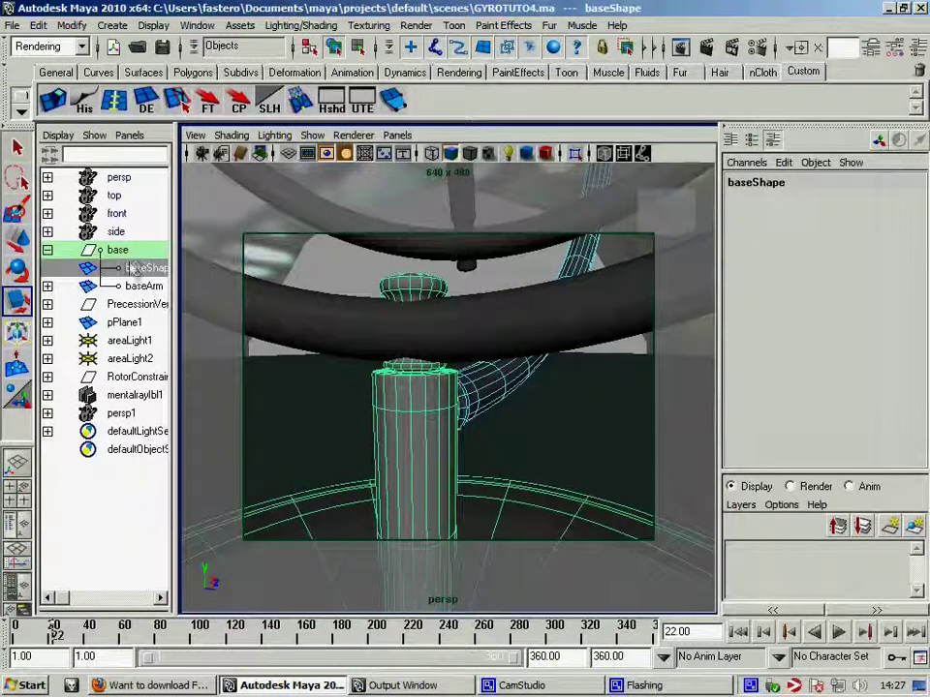
{"action": "left_click", "coordinate": [138, 255]}
{"action": "left_click", "coordinate": [143, 268]}
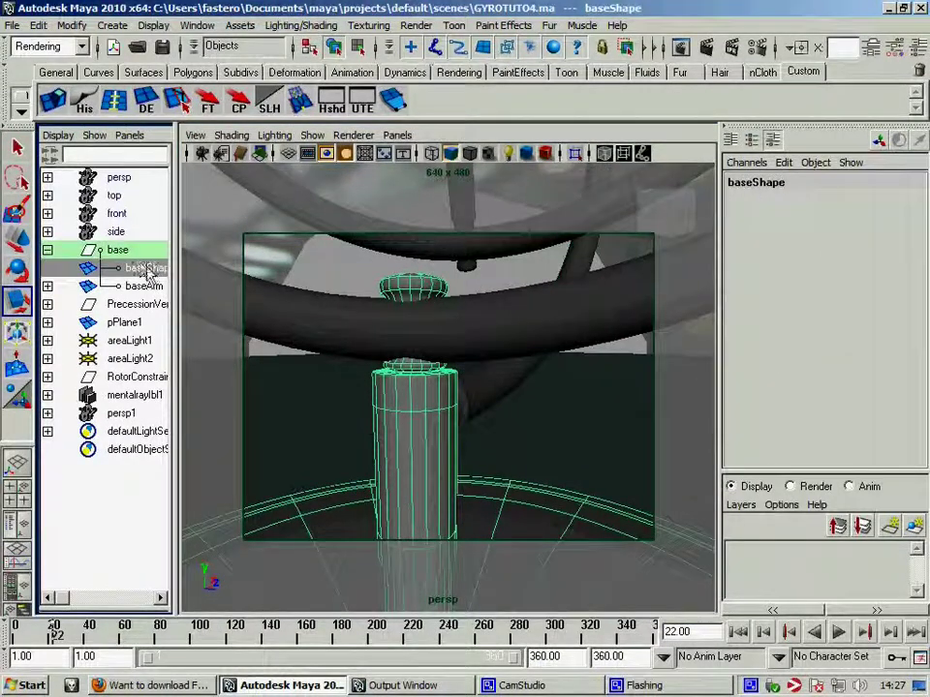
{"action": "left_click", "coordinate": [56, 135]}
{"action": "left_click", "coordinate": [57, 139]}
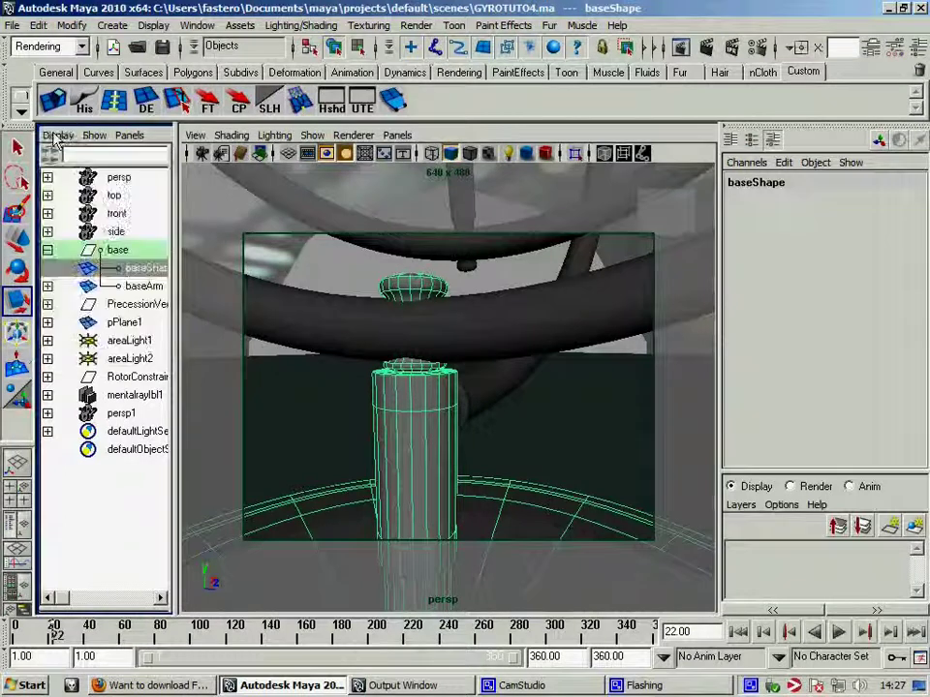
{"action": "right_click_drag", "start_coordinate": [222, 363], "coordinate": [479, 363], "text": "alt"}
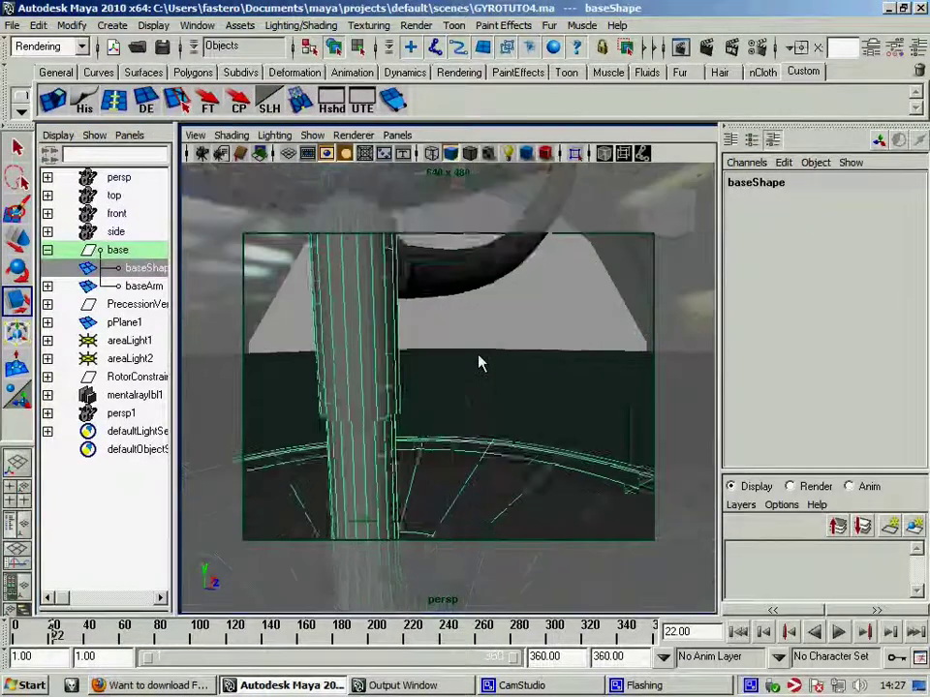
{"action": "left_click_drag", "start_coordinate": [480, 363], "coordinate": [433, 454], "text": "alt"}
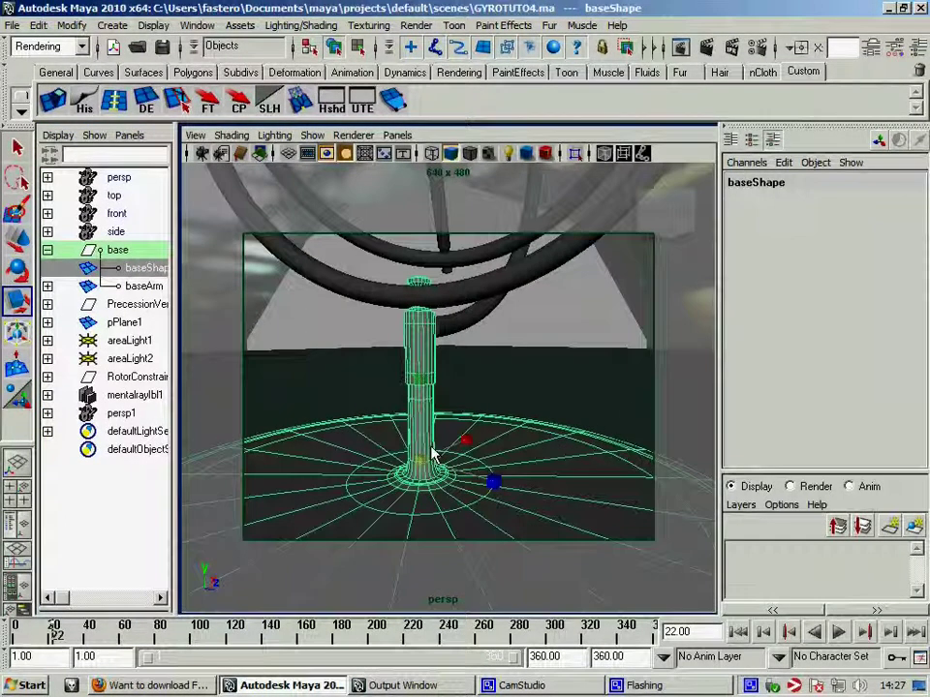
{"action": "right_click", "coordinate": [538, 348]}
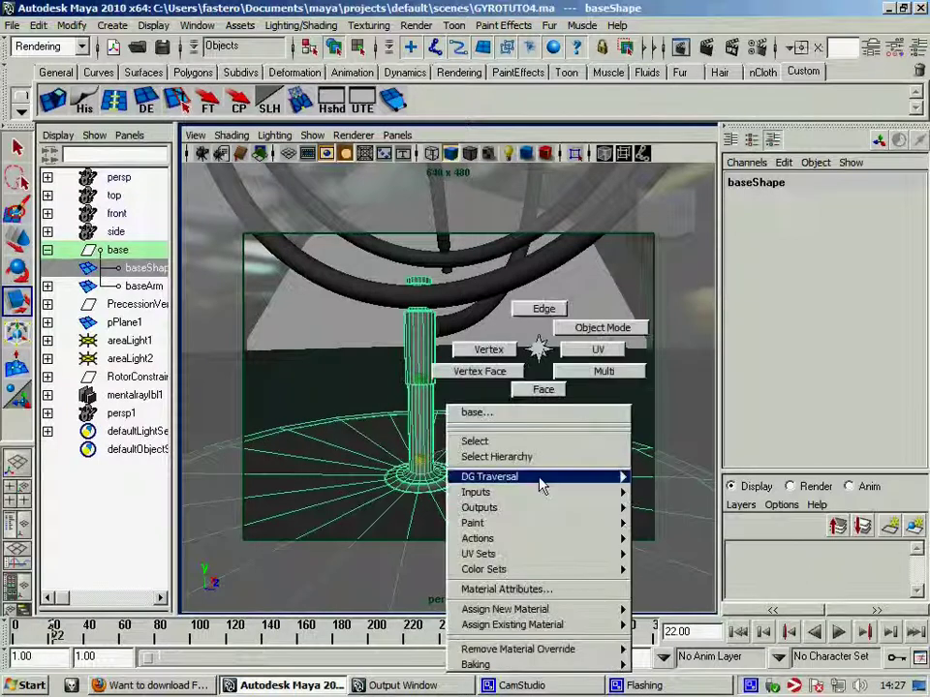
{"action": "left_click", "coordinate": [544, 390]}
{"action": "mouse_move", "coordinate": [545, 403]}
{"action": "left_mouse_down", "text": "alt"}
{"action": "mouse_move", "coordinate": [393, 433]}
{"action": "mouse_move", "coordinate": [494, 324]}
{"action": "mouse_move", "coordinate": [409, 350]}
{"action": "left_mouse_up", "text": "alt"}
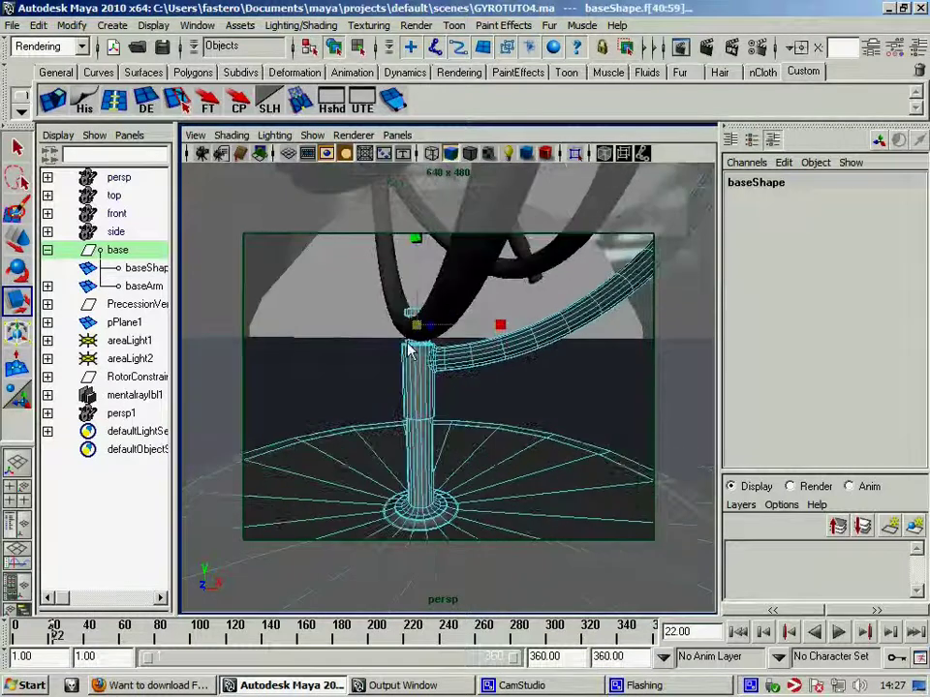
In the front view, marquee-select the pole faces baseShape.f[40:59].
{"action": "key", "text": "space"}
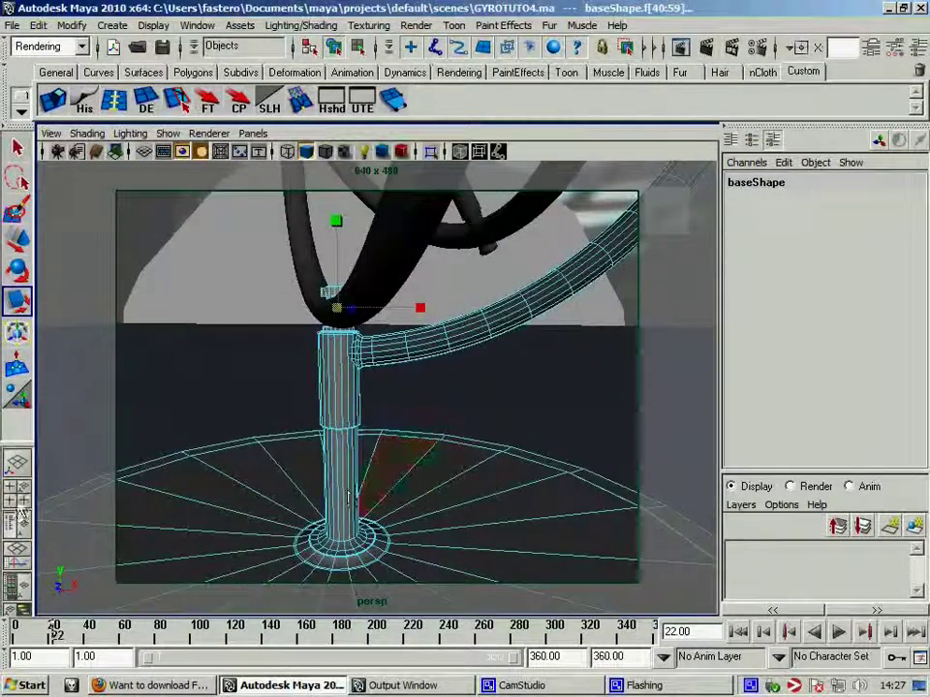
{"action": "key", "text": "space"}
{"action": "key", "text": "f"}
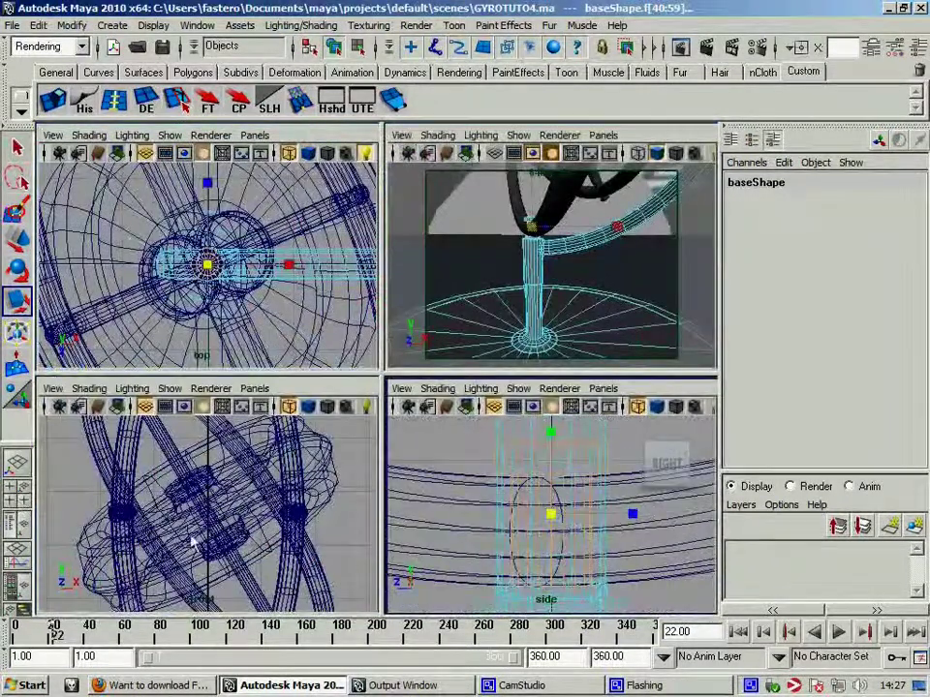
{"action": "key", "text": "f"}
{"action": "key", "text": "space"}
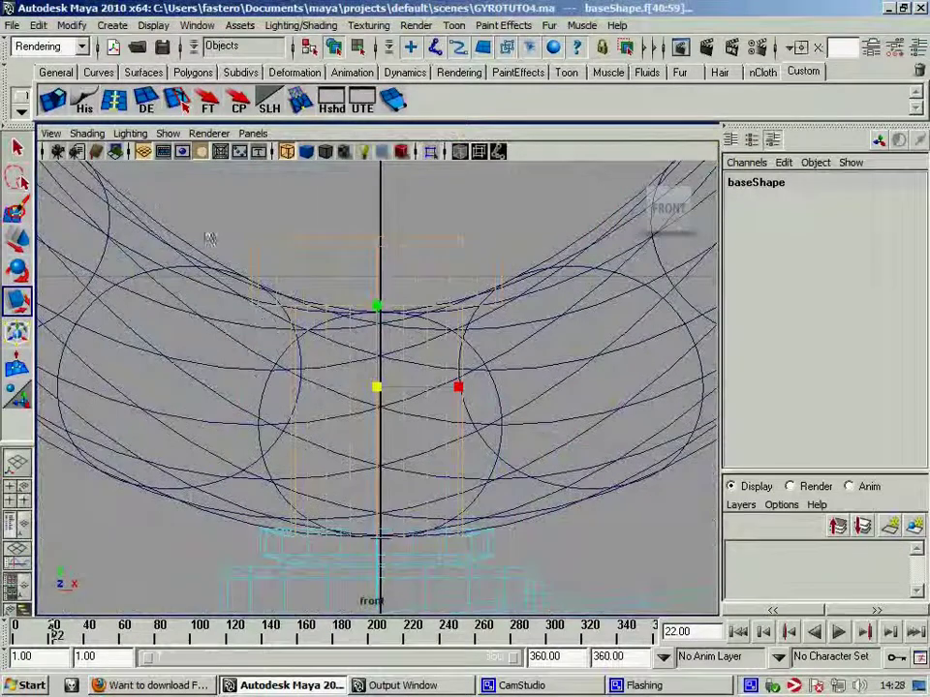
{"action": "mouse_move", "coordinate": [194, 210]}
{"action": "left_mouse_down"}
{"action": "mouse_move", "coordinate": [560, 559]}
{"action": "mouse_move", "coordinate": [593, 569]}
{"action": "left_mouse_up"}
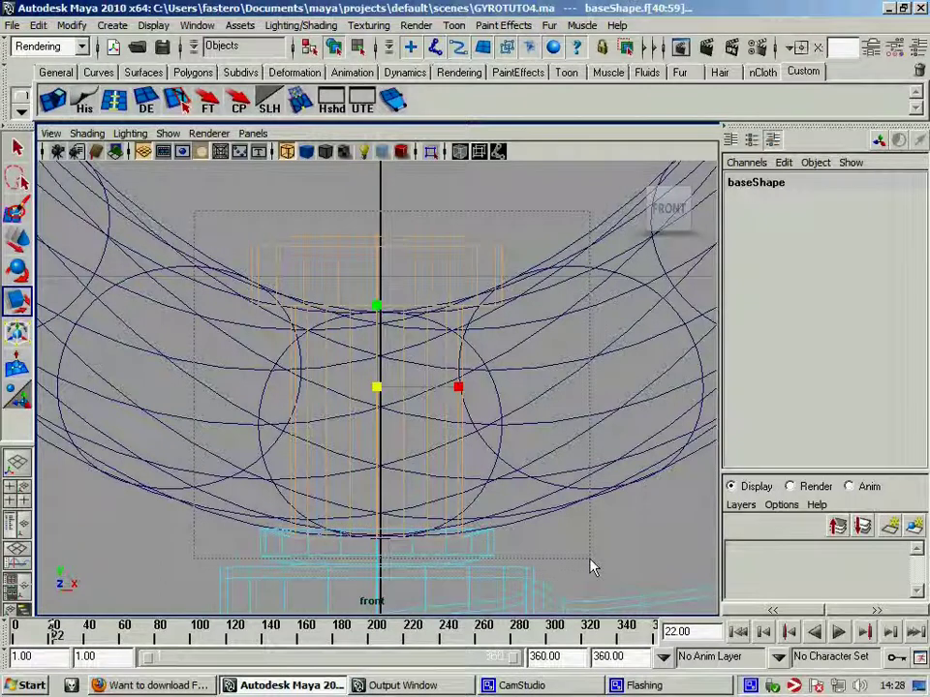
{"action": "key", "text": "space"}
{"action": "key", "text": "space"}
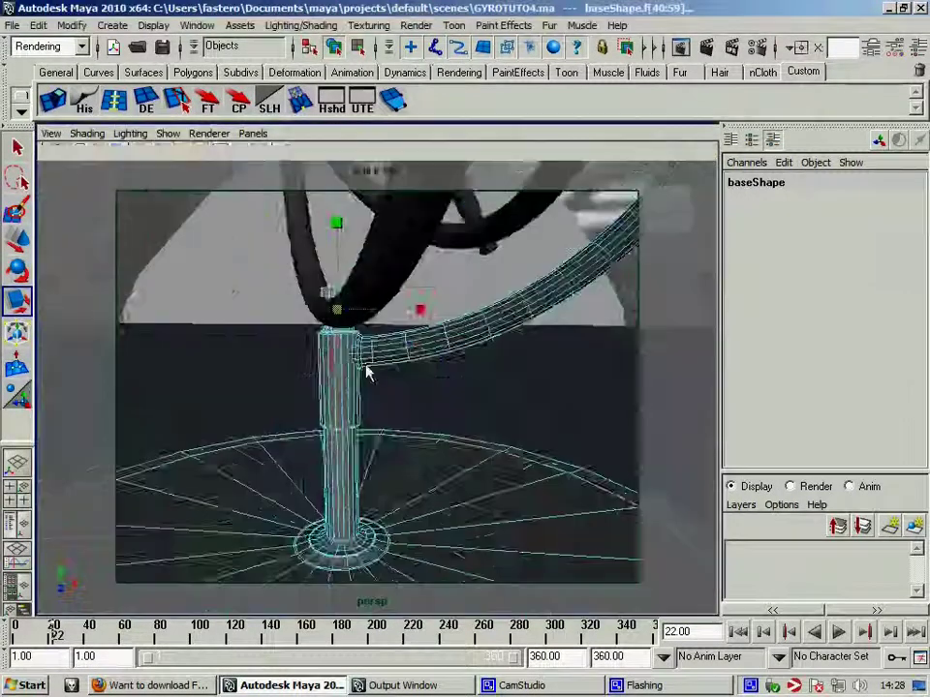
{"action": "left_click_drag", "start_coordinate": [366, 373], "coordinate": [473, 408], "text": "alt"}
Assign the Chrome material from Hypershade to the pole faces and return to Object Mode.
{"action": "left_click", "coordinate": [332, 103]}
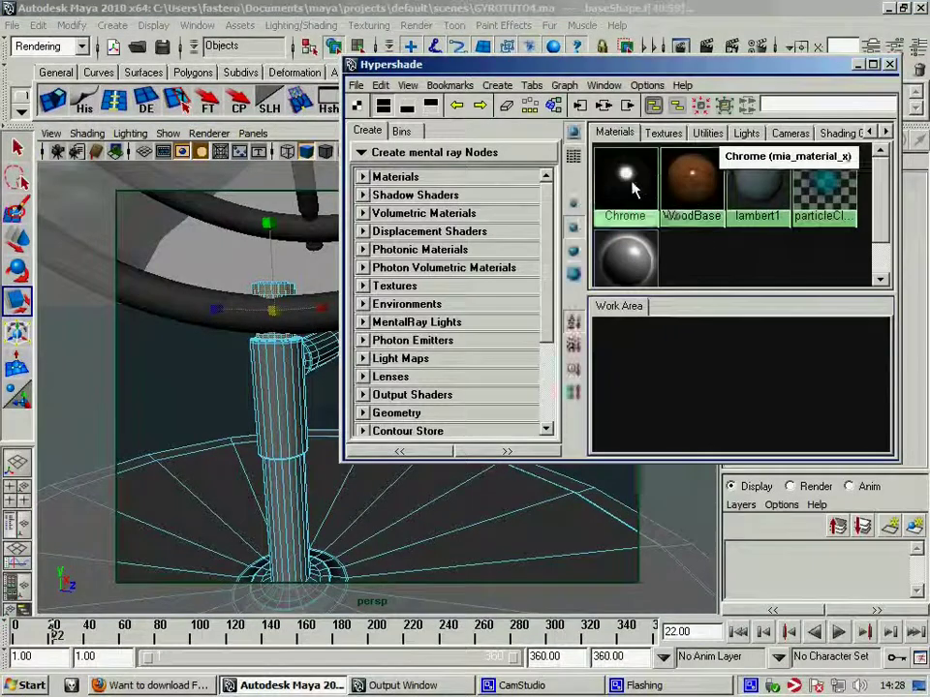
{"action": "right_click_drag", "start_coordinate": [620, 189], "coordinate": [619, 158]}
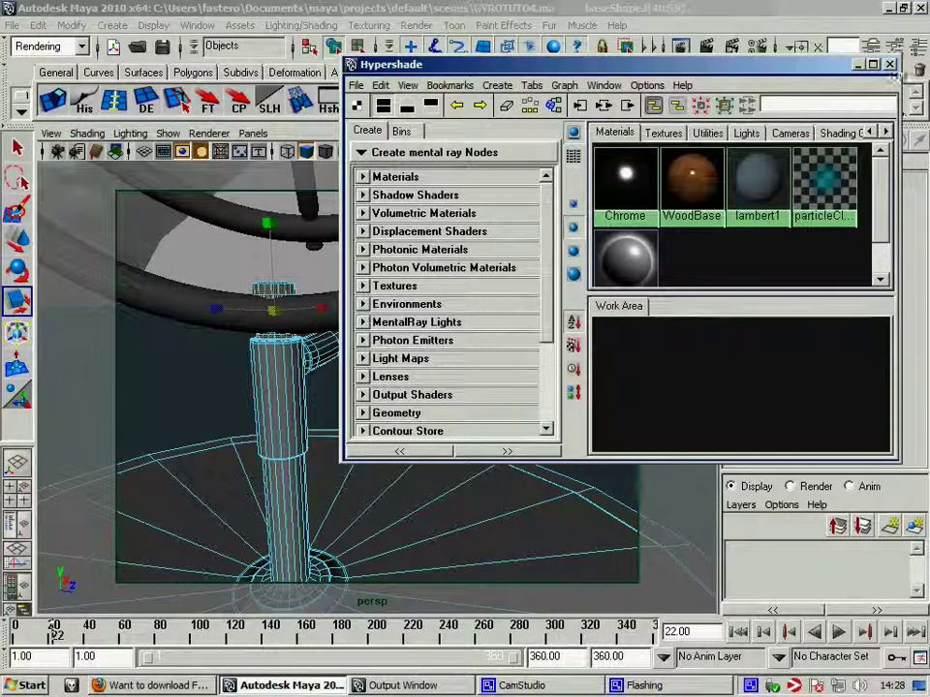
{"action": "left_click", "coordinate": [669, 49]}
{"action": "right_click_drag", "start_coordinate": [432, 349], "coordinate": [501, 322]}
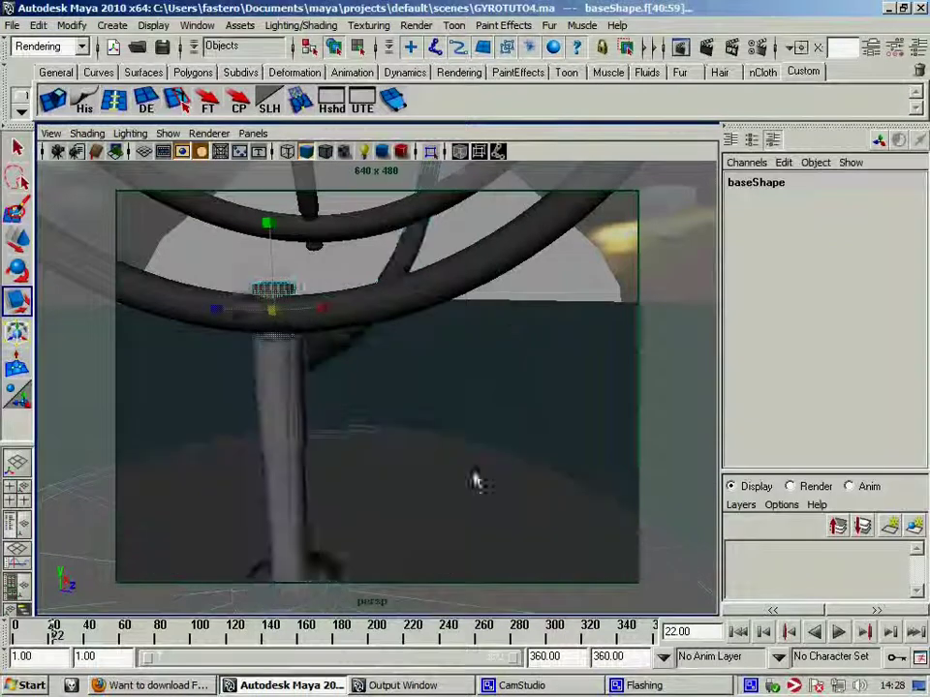
Pull back to view the whole gyroscope and rewind the time slider to frame 1.
{"action": "left_click_drag", "start_coordinate": [474, 482], "coordinate": [403, 502], "text": "alt"}
{"action": "left_click", "coordinate": [403, 503]}
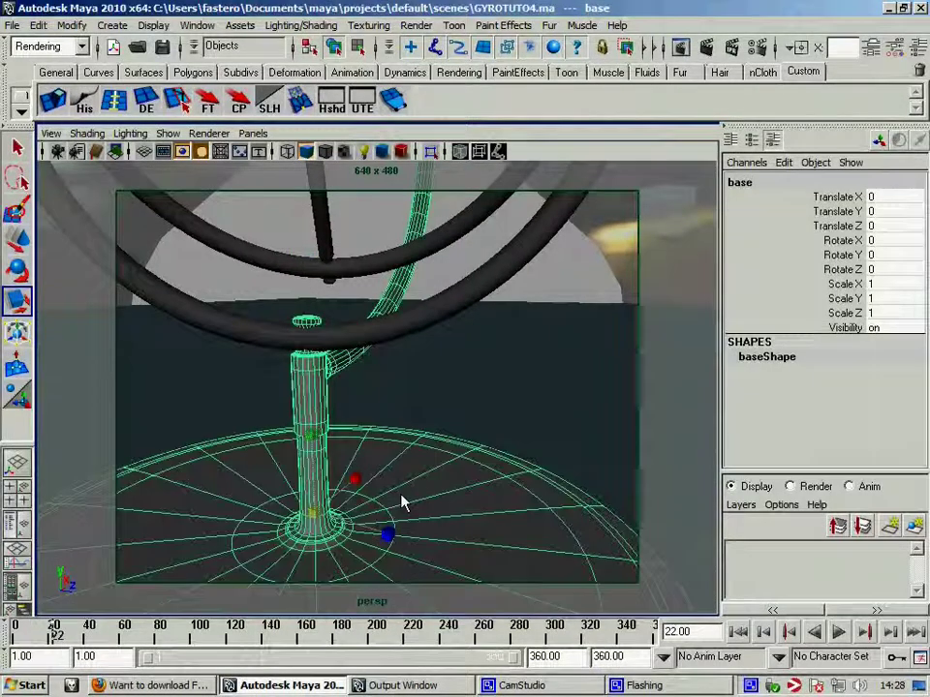
{"action": "left_click", "coordinate": [447, 273]}
{"action": "mouse_move", "coordinate": [446, 272]}
{"action": "left_mouse_down", "text": "alt"}
{"action": "mouse_move", "coordinate": [406, 390]}
{"action": "mouse_move", "coordinate": [420, 417]}
{"action": "mouse_move", "coordinate": [442, 411]}
{"action": "mouse_move", "coordinate": [407, 441]}
{"action": "left_mouse_up", "text": "alt"}
{"action": "right_click_drag", "start_coordinate": [407, 441], "coordinate": [343, 427], "text": "alt"}
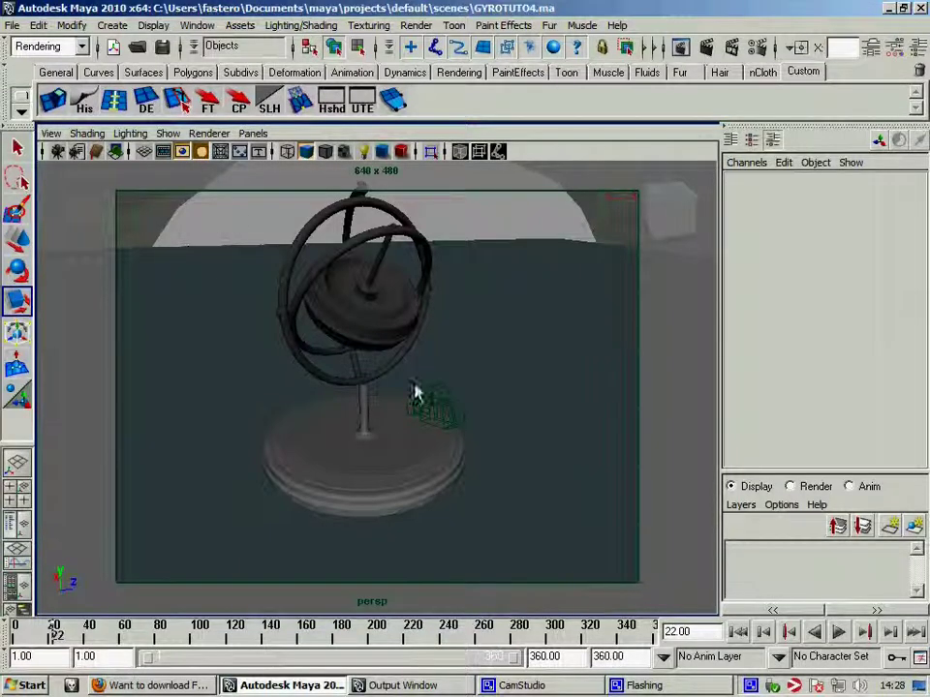
{"action": "left_click_drag", "start_coordinate": [425, 625], "coordinate": [14, 625]}
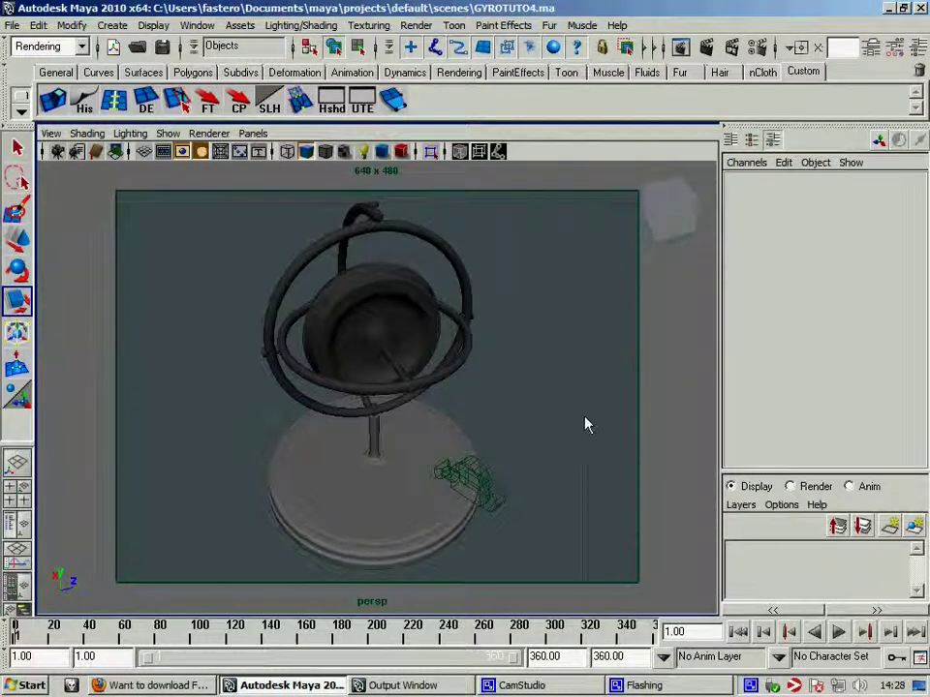
Confirm the Targa frames 1–360 output settings and start a Batch Render.
{"action": "left_click", "coordinate": [757, 54]}
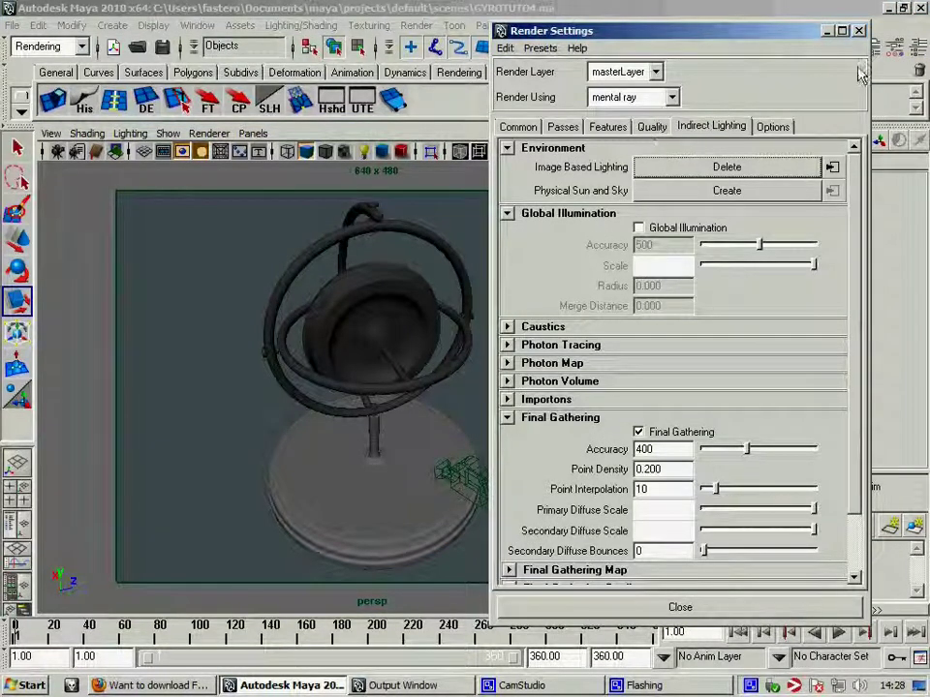
{"action": "left_click", "coordinate": [859, 32]}
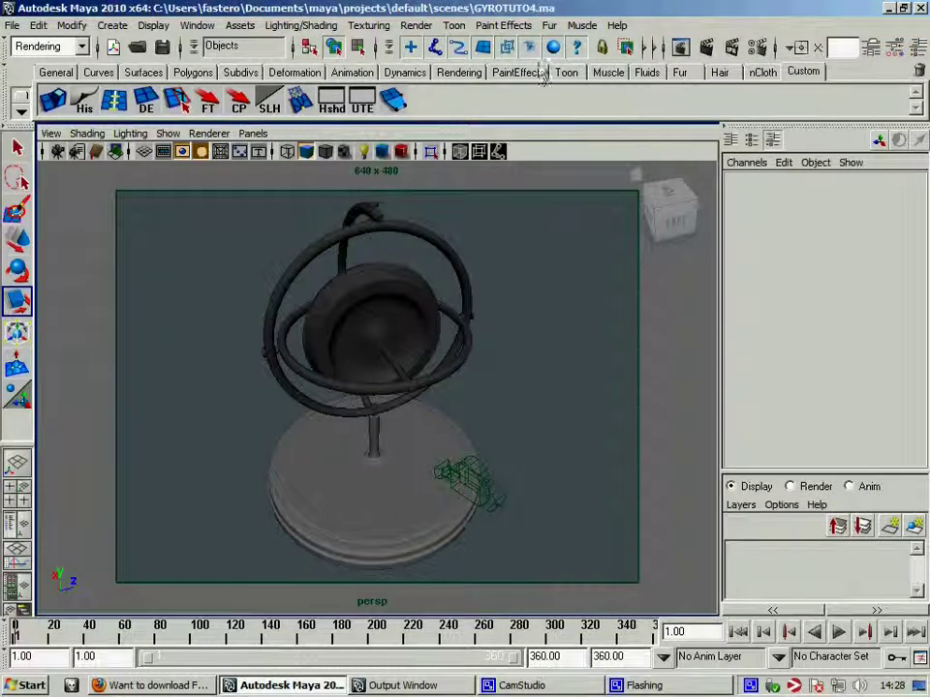
{"action": "left_click", "coordinate": [417, 27]}
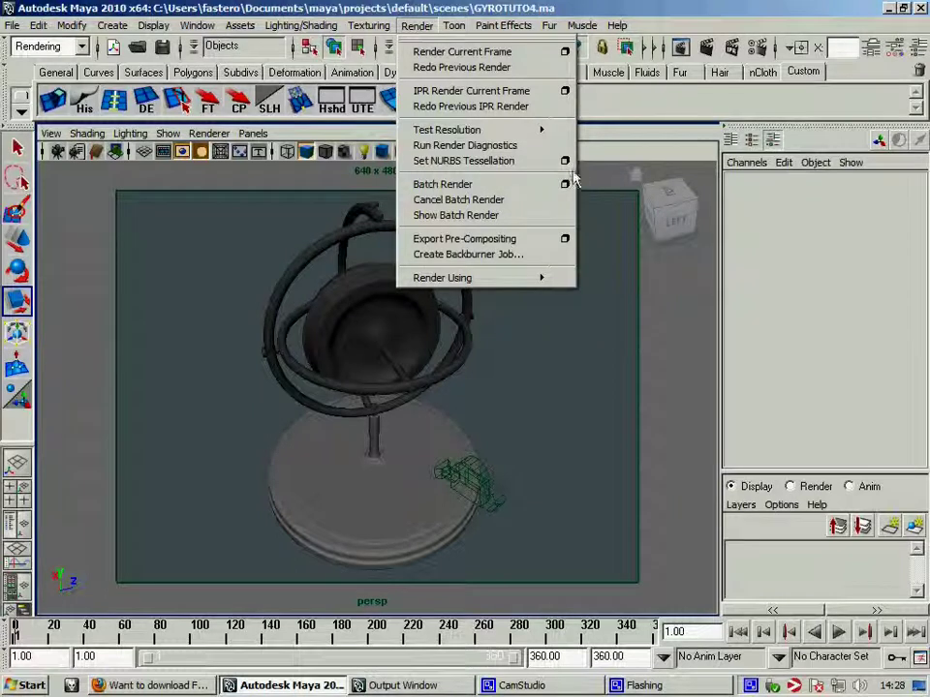
{"action": "left_click", "coordinate": [751, 53]}
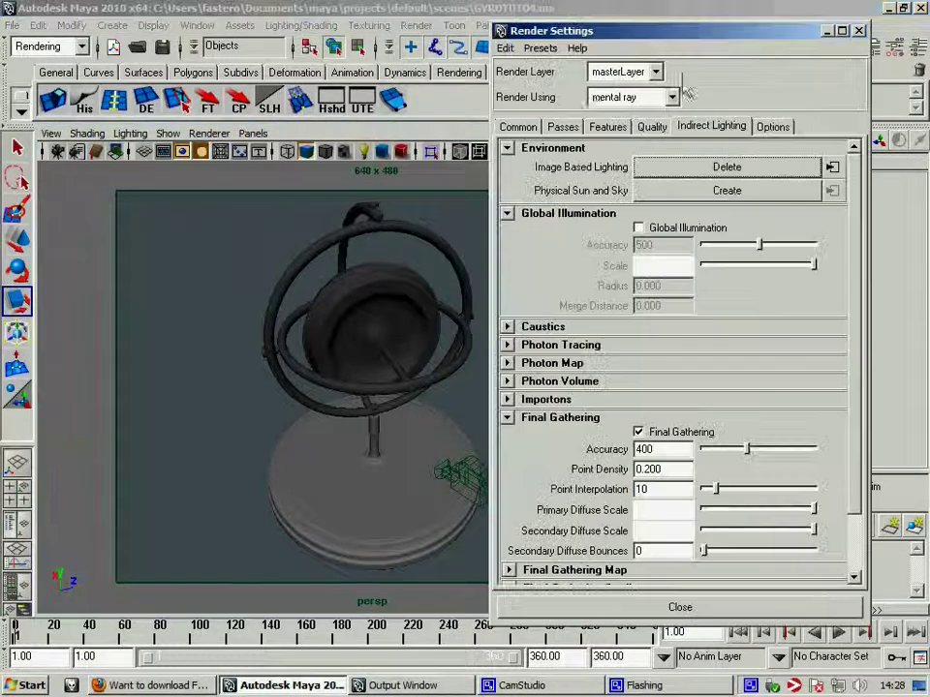
{"action": "left_click", "coordinate": [518, 127]}
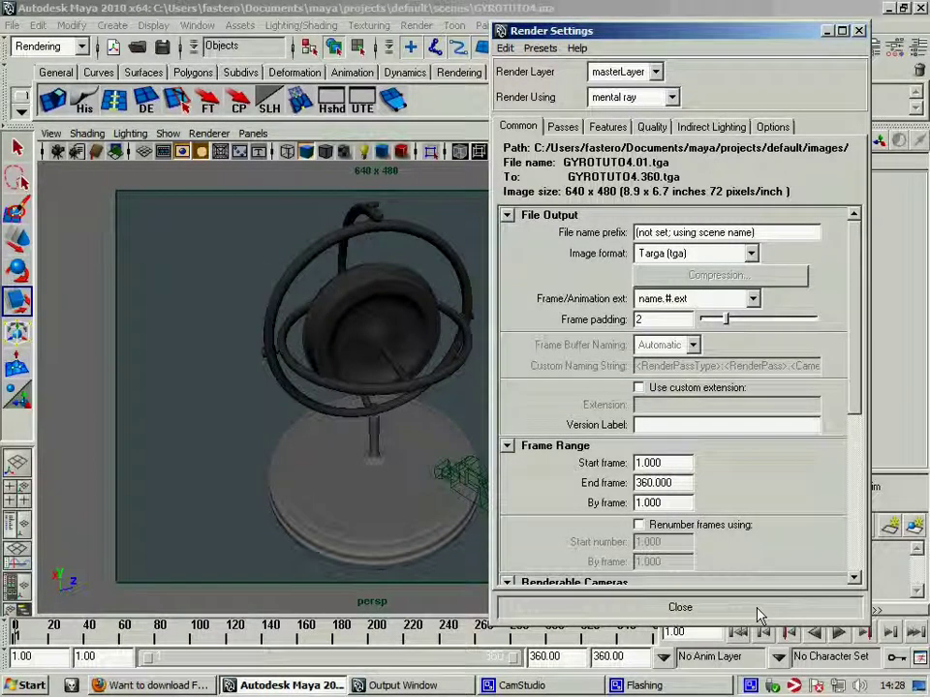
{"action": "left_click", "coordinate": [759, 613]}
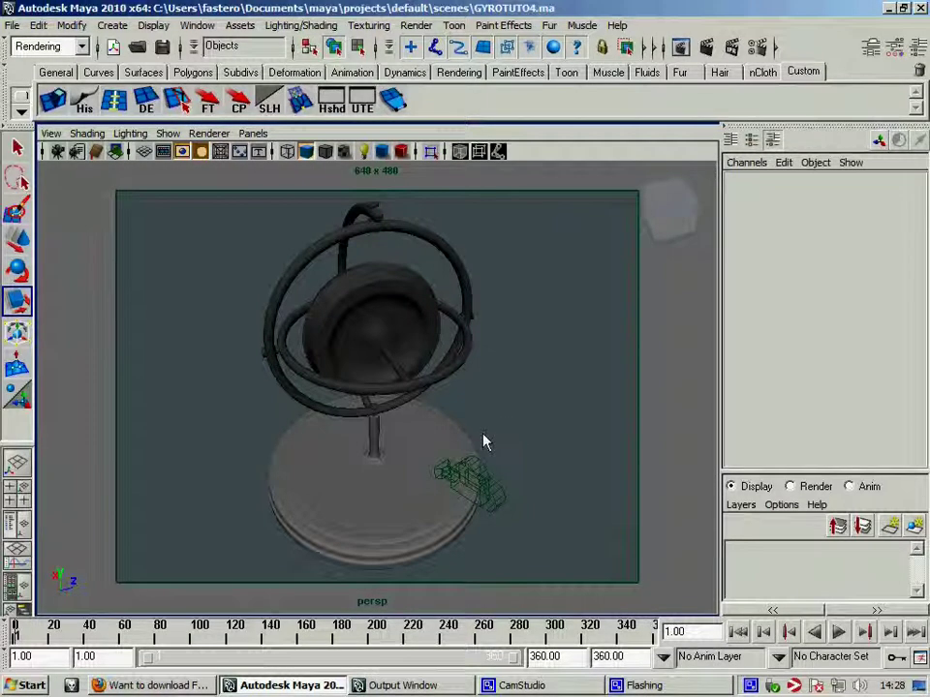
{"action": "left_click", "coordinate": [296, 25]}
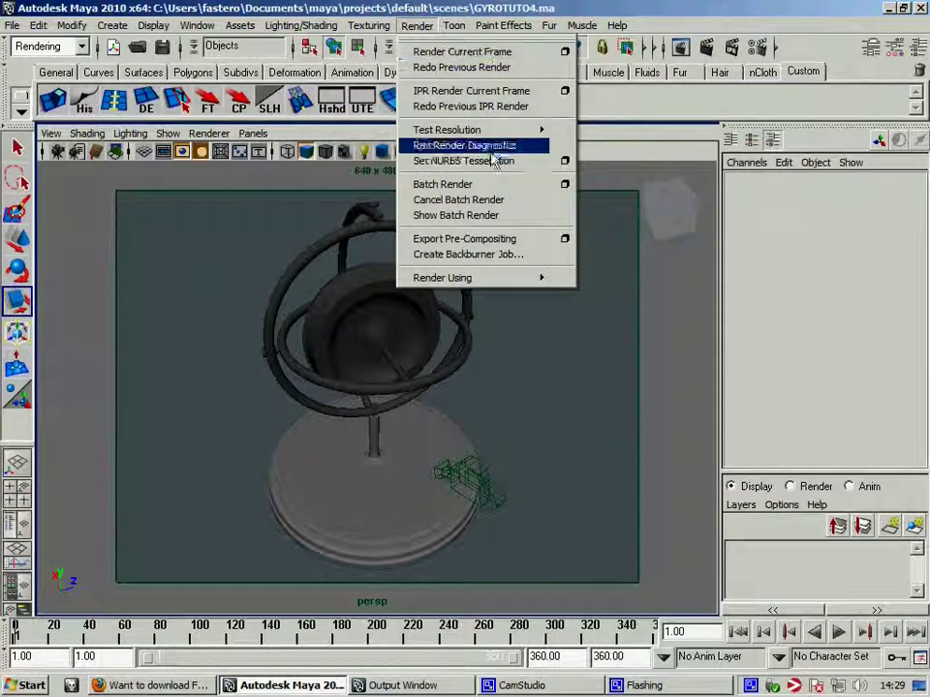
{"action": "left_click", "coordinate": [484, 186]}
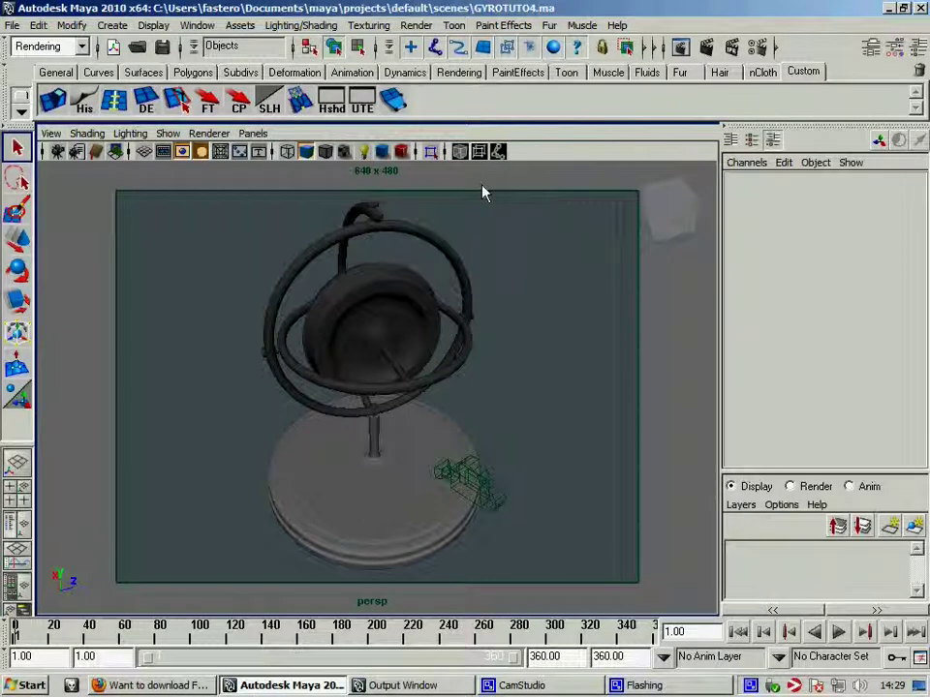